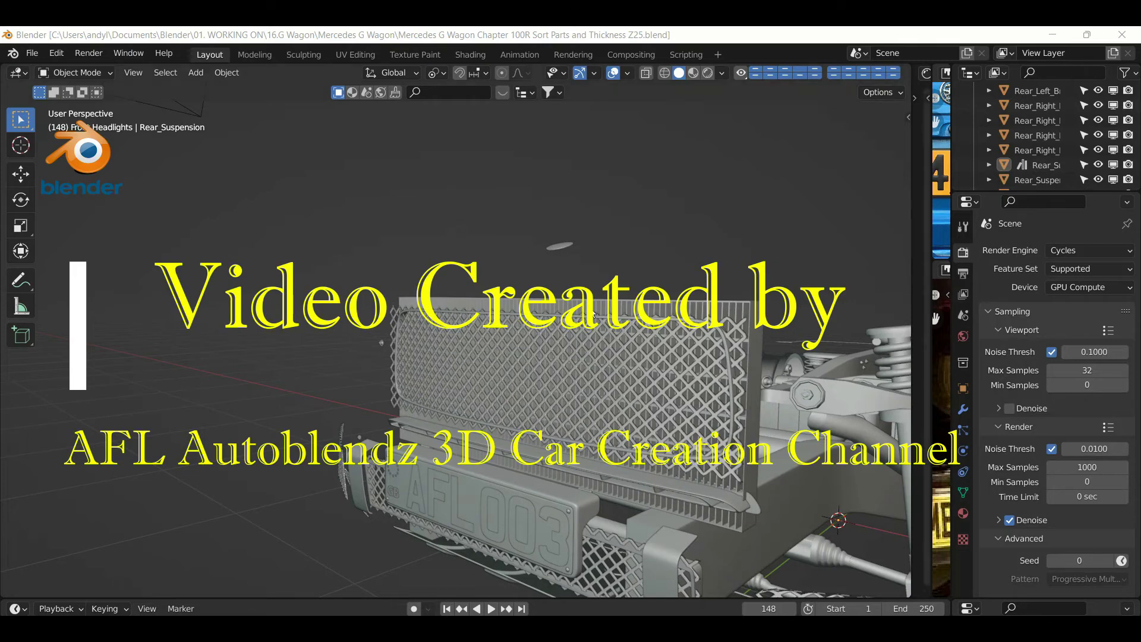
Give the grille's rounded frame, Front_Shell.001, the Plastic R.02 material
{"action": "mouse_move", "coordinate": [471, 202]}
{"action": "middle_mouse_down"}
{"action": "mouse_move", "coordinate": [472, 224]}
{"action": "mouse_move", "coordinate": [468, 197]}
{"action": "middle_mouse_up"}
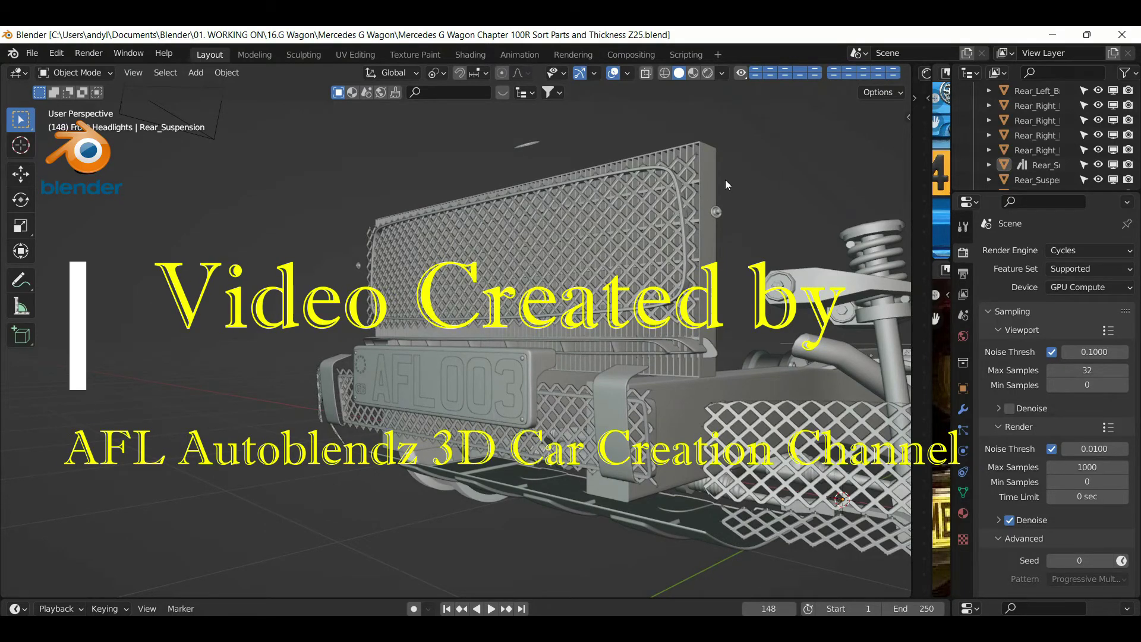
{"action": "left_click", "coordinate": [672, 173]}
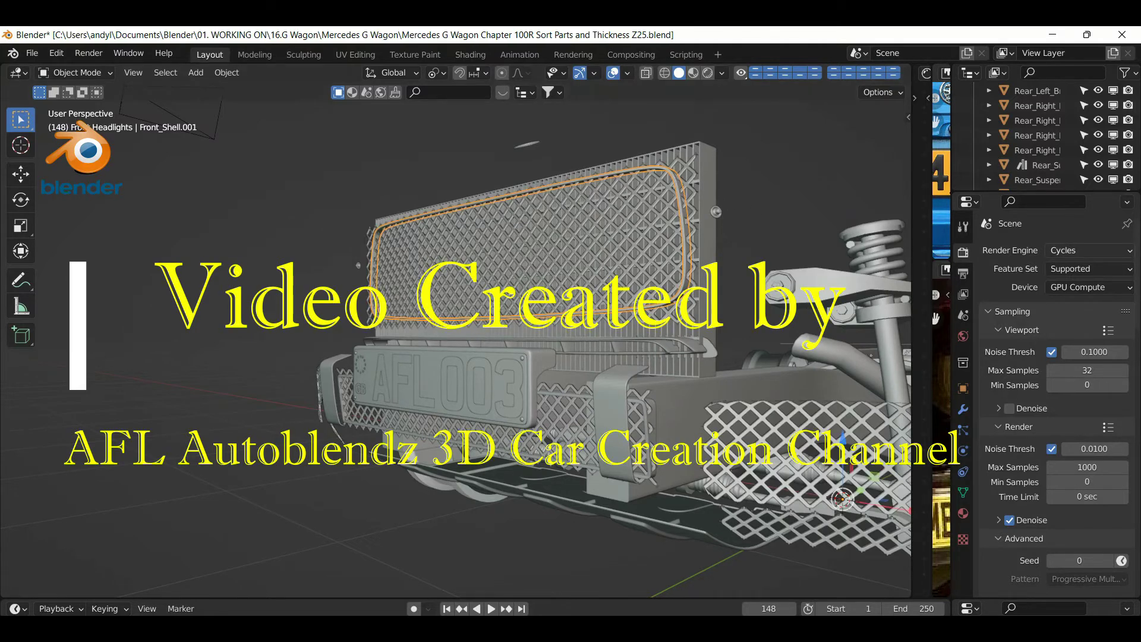
{"action": "left_click", "coordinate": [963, 514]}
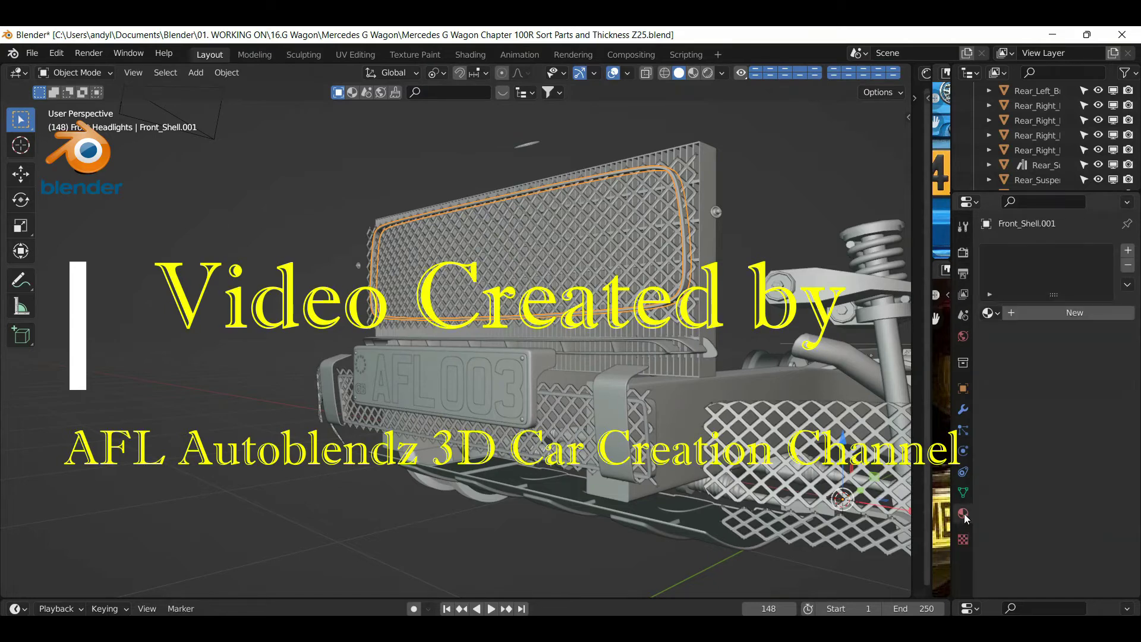
{"action": "left_click", "coordinate": [990, 315]}
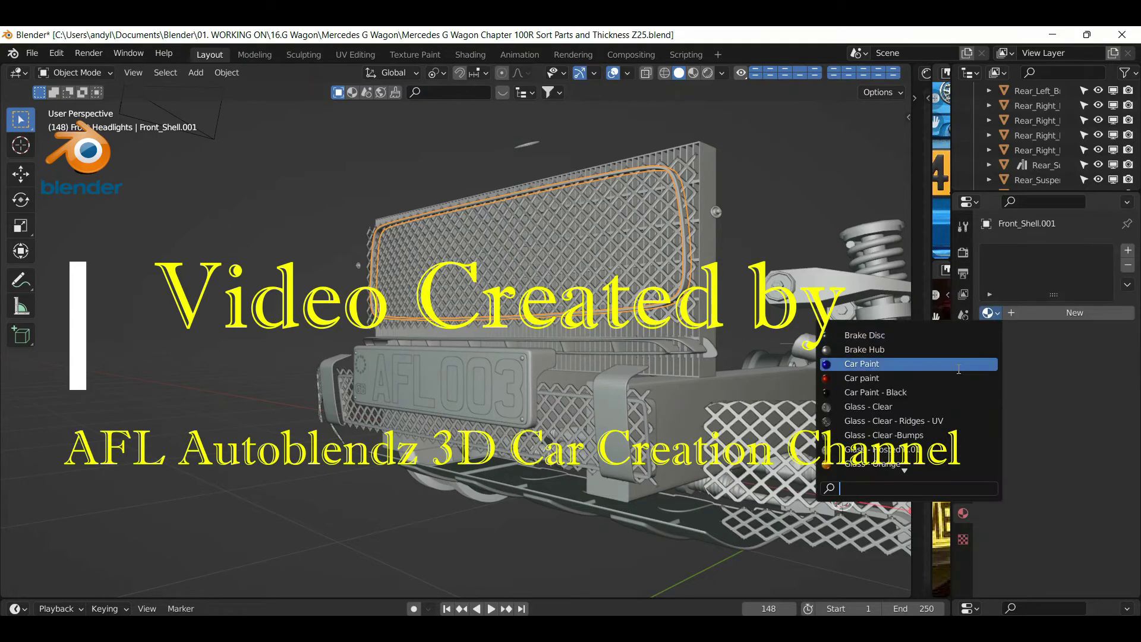
{"action": "scroll", "coordinate": [892, 440], "scroll_direction": "down", "scroll_amount": 6}
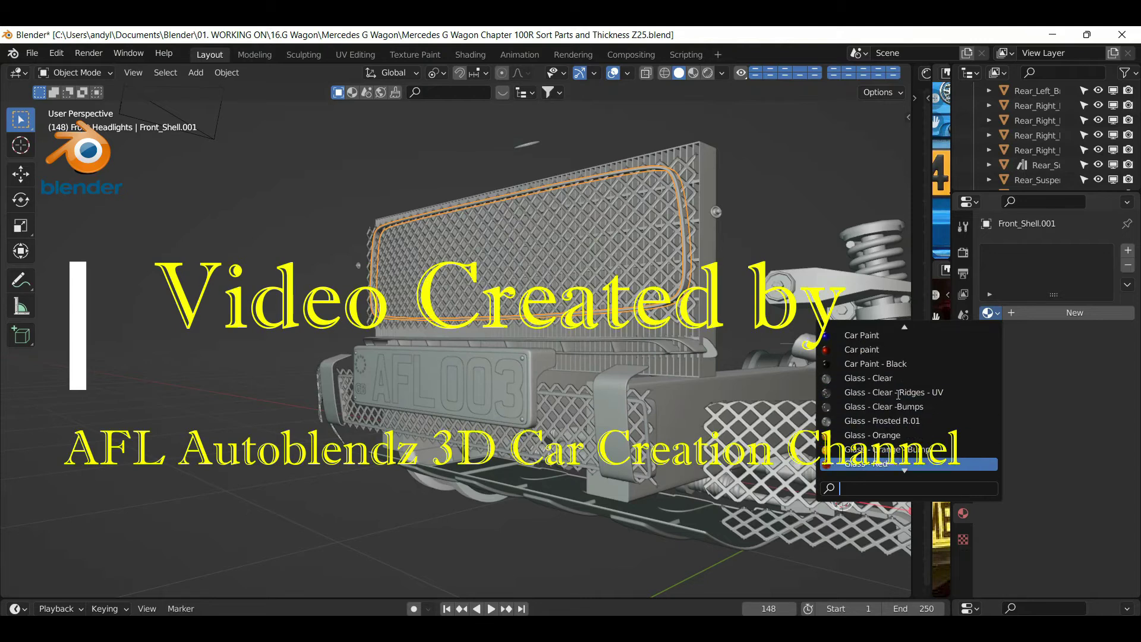
{"action": "scroll", "coordinate": [880, 414], "scroll_direction": "down", "scroll_amount": 15}
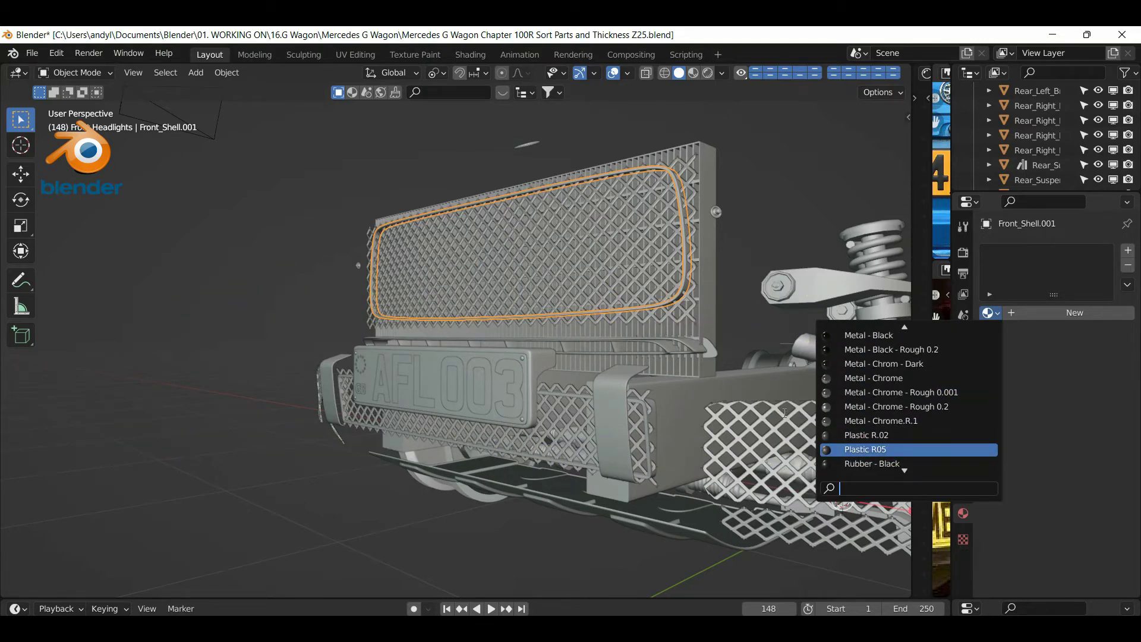
{"action": "left_click", "coordinate": [859, 436]}
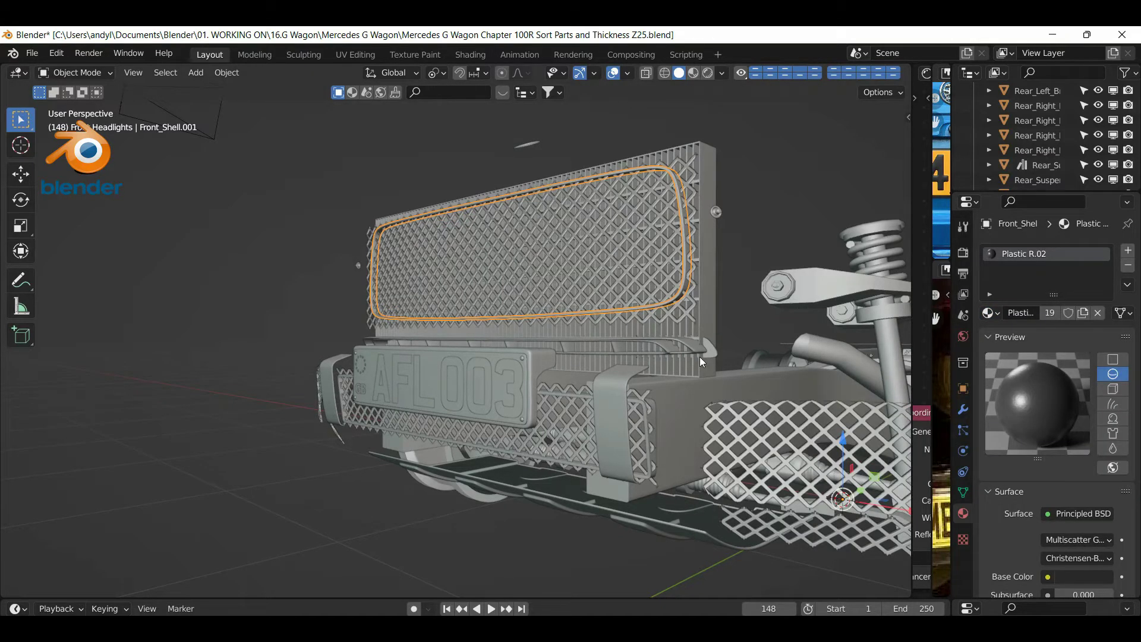
Assign Plastic R.02 to Front_Mesh_Grille and hide it
{"action": "scroll", "coordinate": [672, 385], "scroll_direction": "down", "scroll_amount": 3}
{"action": "scroll", "coordinate": [672, 259], "scroll_direction": "up", "scroll_amount": 5}
{"action": "scroll", "coordinate": [668, 276], "scroll_direction": "down", "scroll_amount": 5}
{"action": "scroll", "coordinate": [656, 331], "scroll_direction": "up", "scroll_amount": 6}
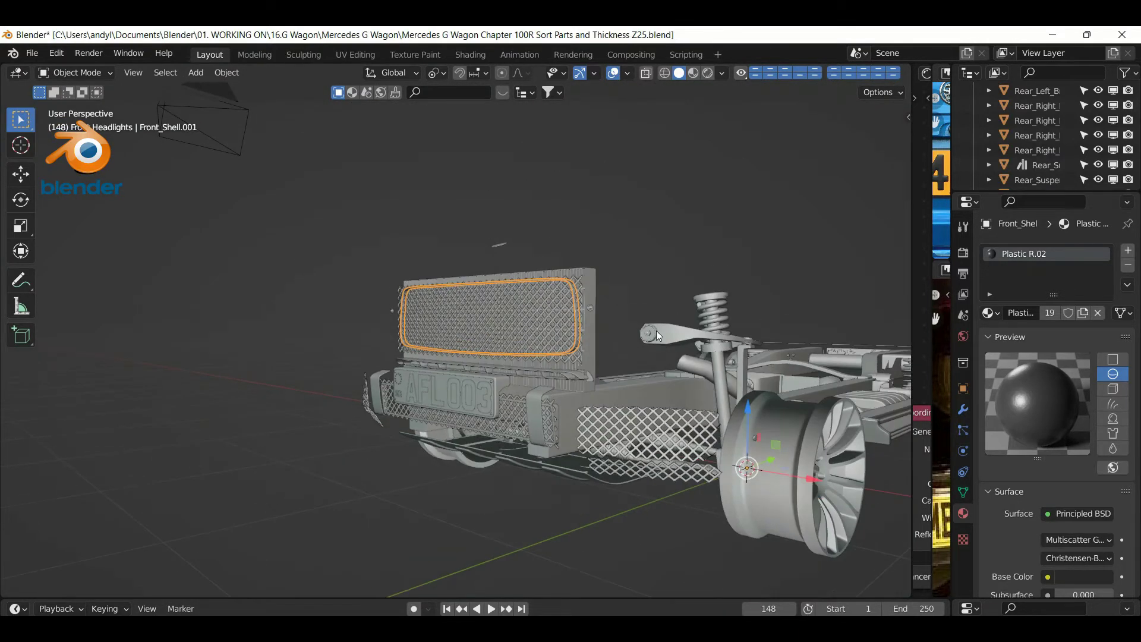
{"action": "scroll", "coordinate": [623, 362], "scroll_direction": "down", "scroll_amount": 3}
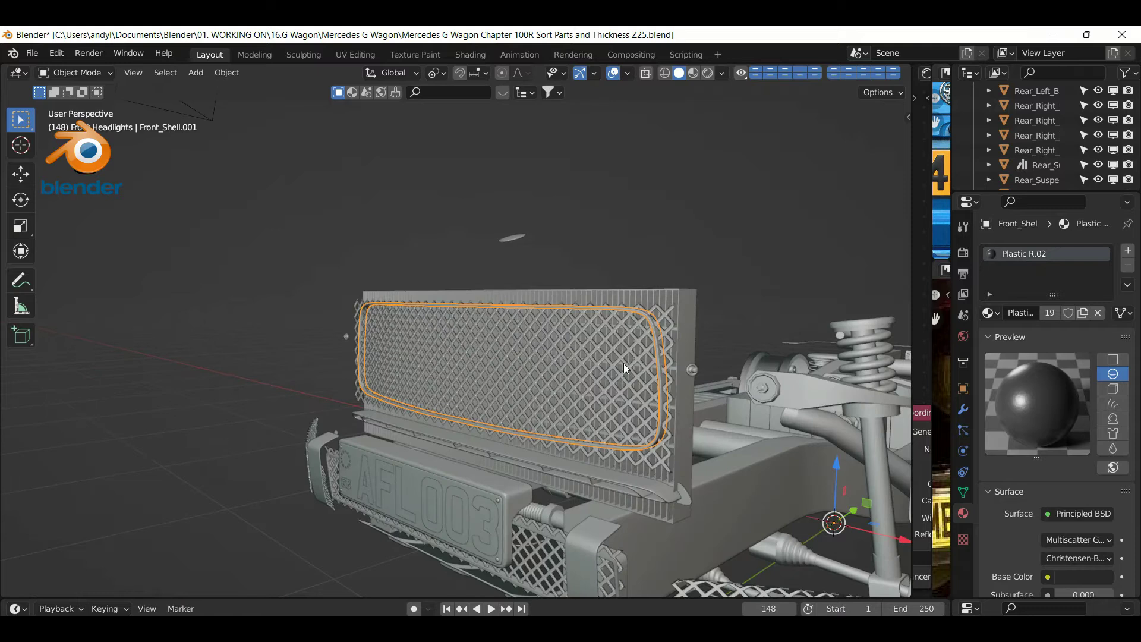
{"action": "left_click", "coordinate": [623, 362]}
{"action": "left_click", "coordinate": [637, 315]}
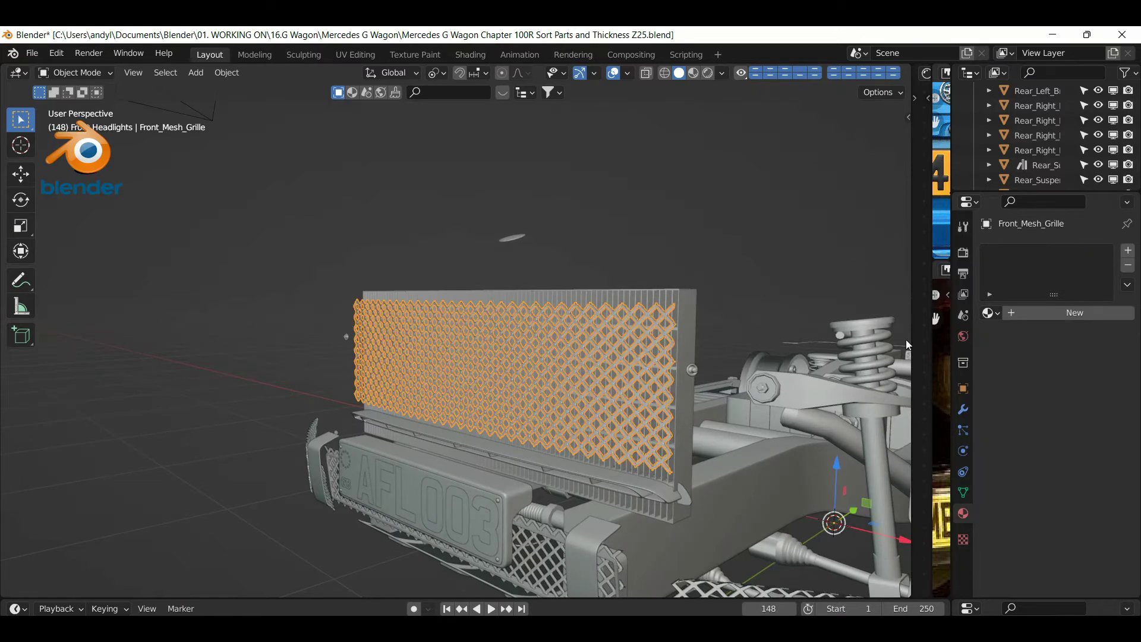
{"action": "left_click", "coordinate": [989, 313]}
{"action": "scroll", "coordinate": [949, 433], "scroll_direction": "down", "scroll_amount": 4}
{"action": "scroll", "coordinate": [949, 432], "scroll_direction": "down", "scroll_amount": 11}
{"action": "scroll", "coordinate": [929, 450], "scroll_direction": "down", "scroll_amount": 12}
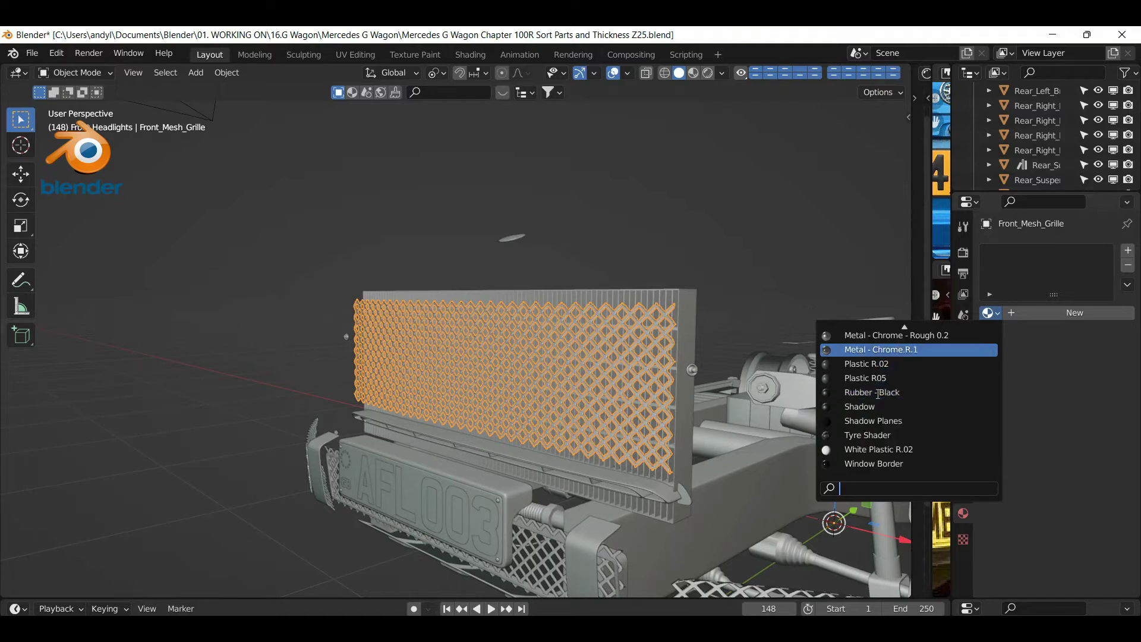
{"action": "left_click", "coordinate": [875, 362]}
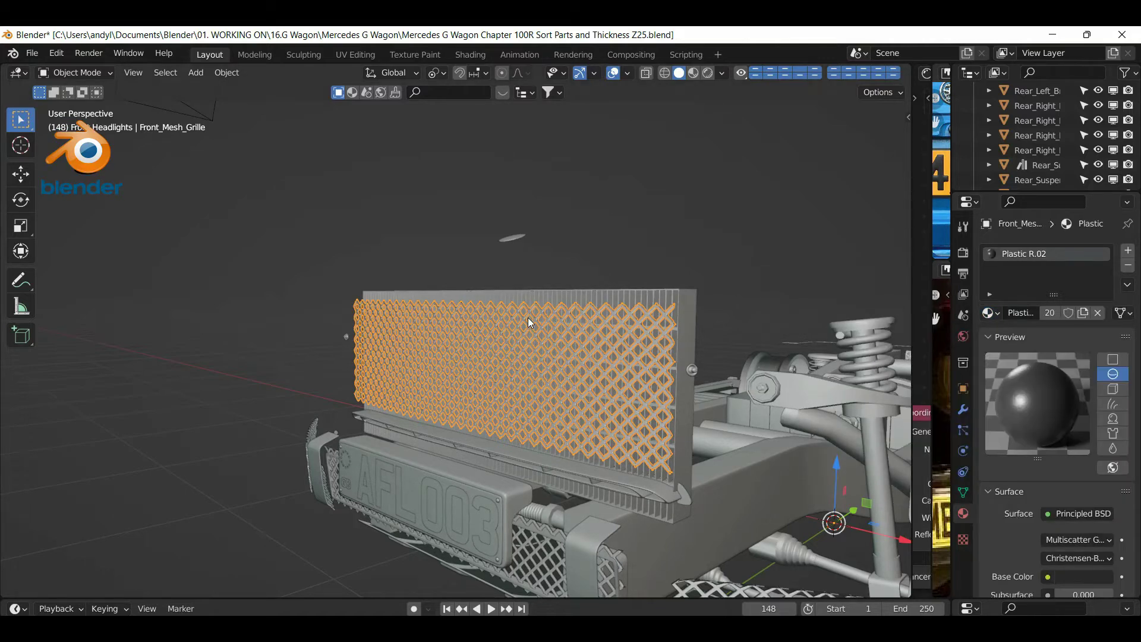
{"action": "key", "text": "h"}
{"action": "left_click", "coordinate": [615, 347]}
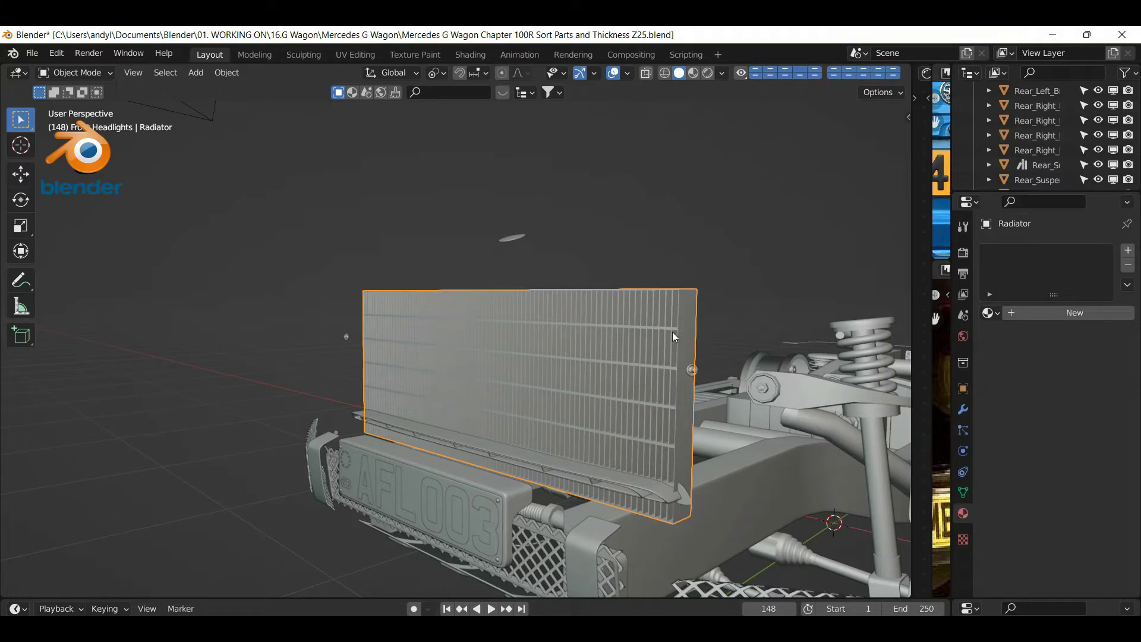
Assign Metal - Black - Rough 0.2 to the Radiator and hide it
{"action": "scroll", "coordinate": [675, 336], "scroll_direction": "up", "scroll_amount": 3}
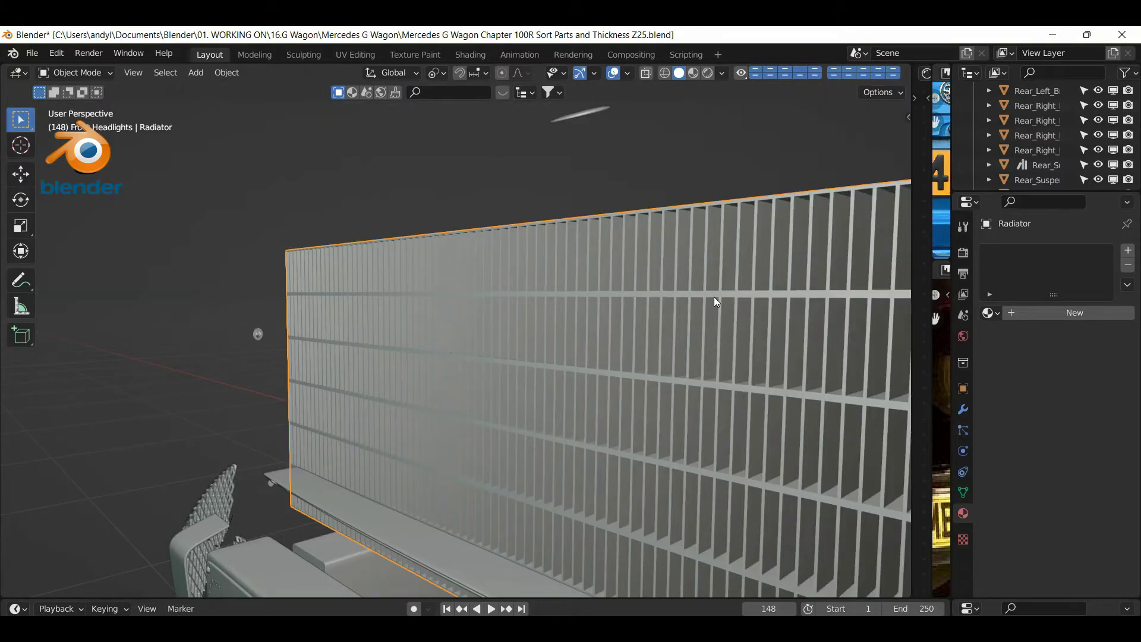
{"action": "scroll", "coordinate": [714, 297], "scroll_direction": "down", "scroll_amount": 4}
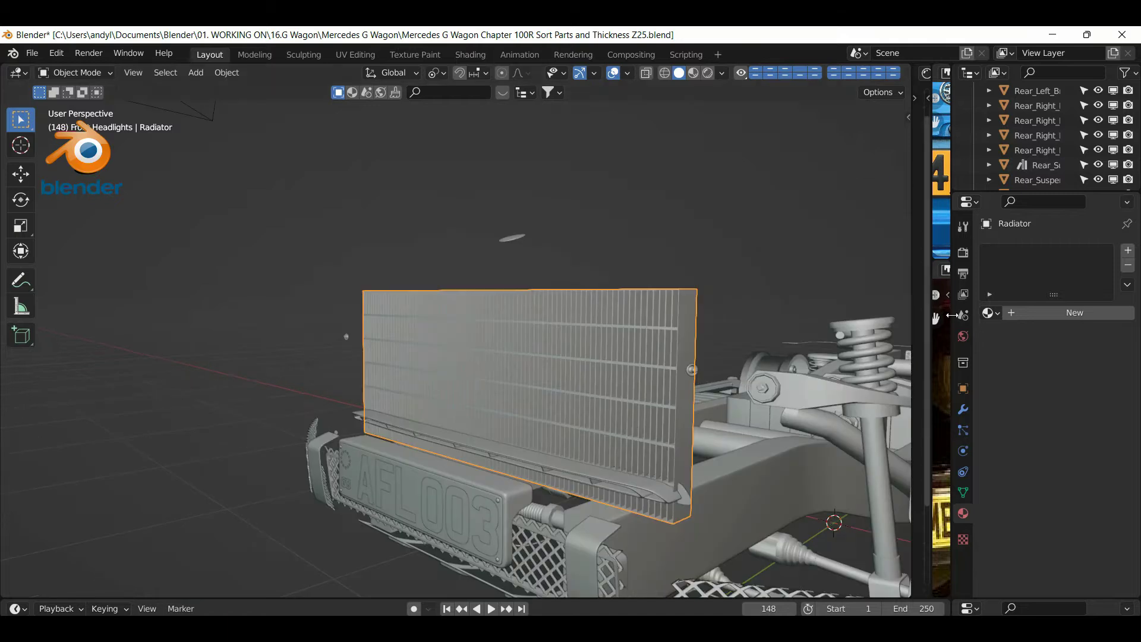
{"action": "left_click", "coordinate": [986, 314]}
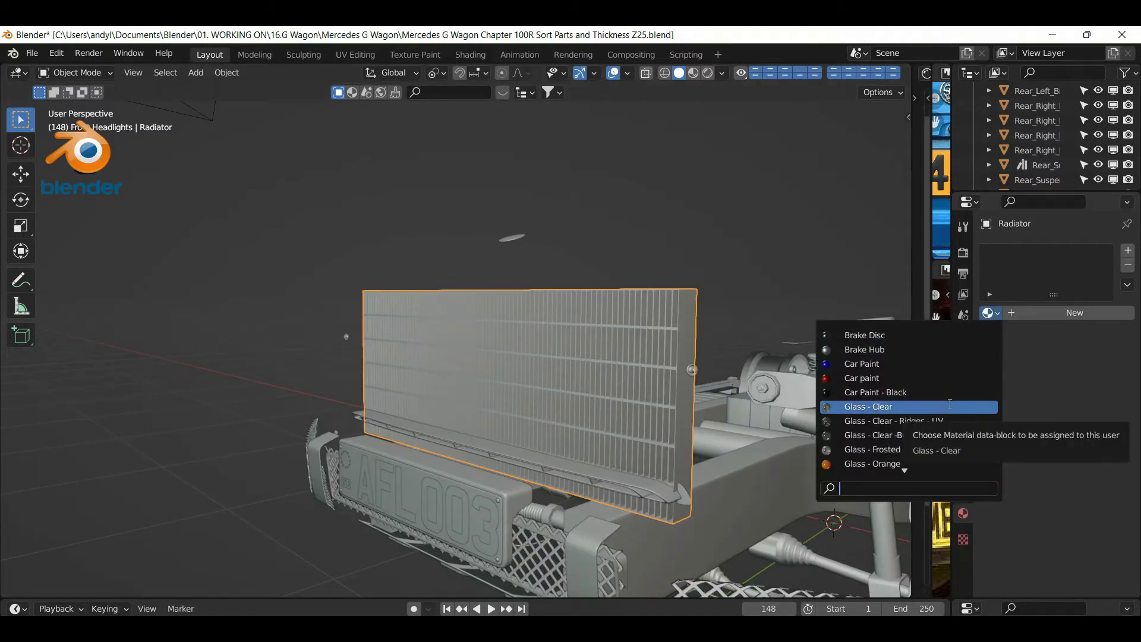
{"action": "scroll", "coordinate": [950, 404], "scroll_direction": "down", "scroll_amount": 6}
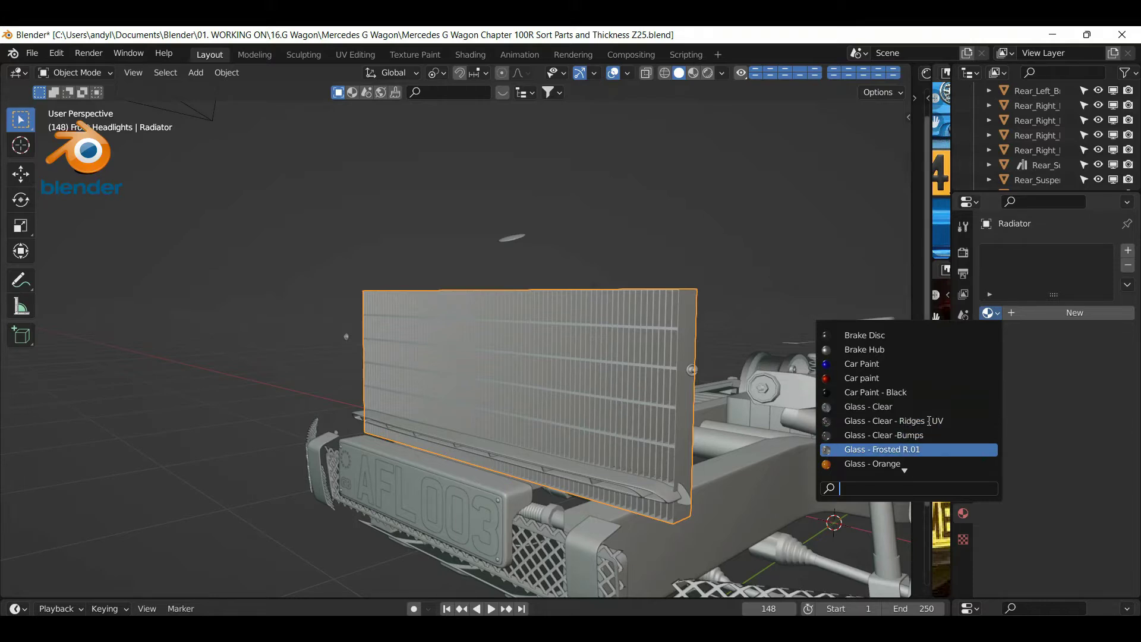
{"action": "scroll", "coordinate": [929, 422], "scroll_direction": "down", "scroll_amount": 10}
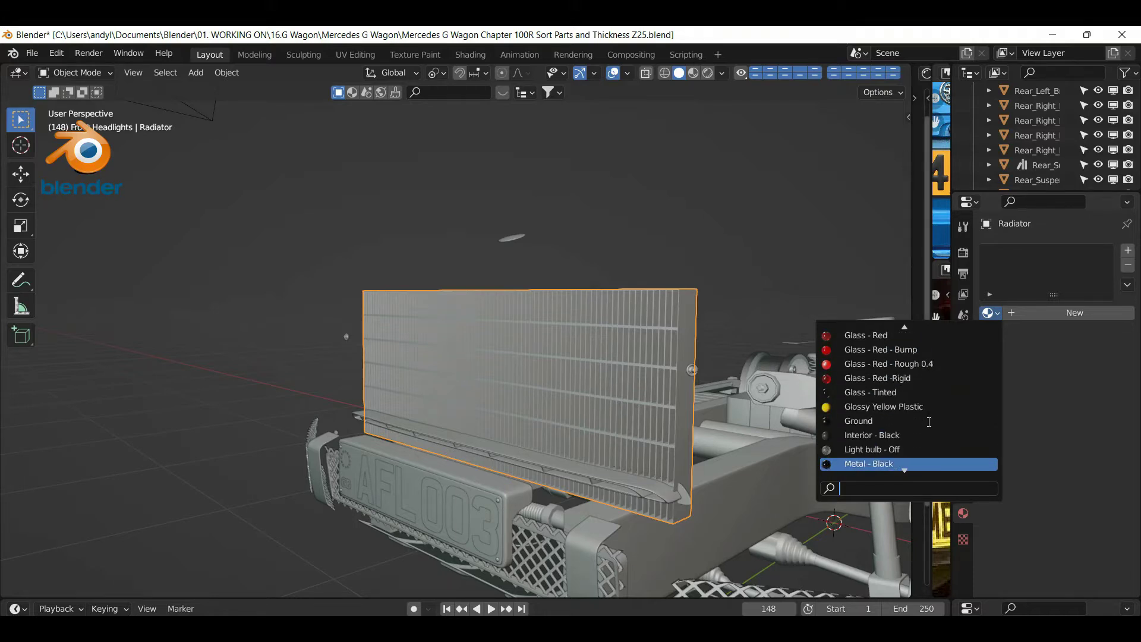
{"action": "scroll", "coordinate": [928, 422], "scroll_direction": "down", "scroll_amount": 1}
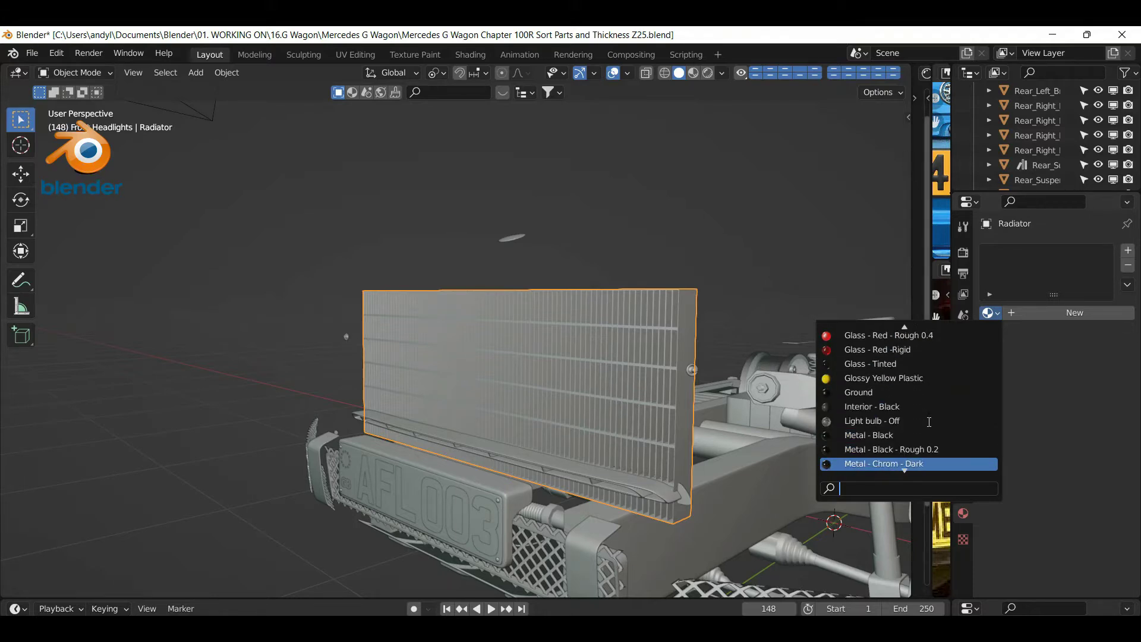
{"action": "left_click", "coordinate": [894, 450]}
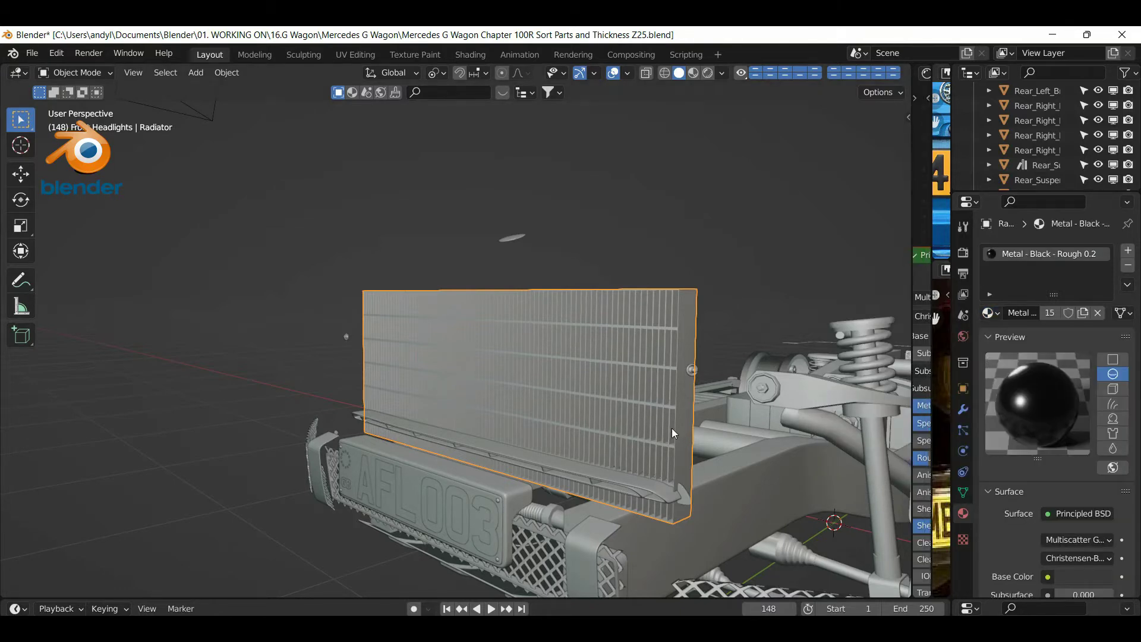
{"action": "key", "text": "h"}
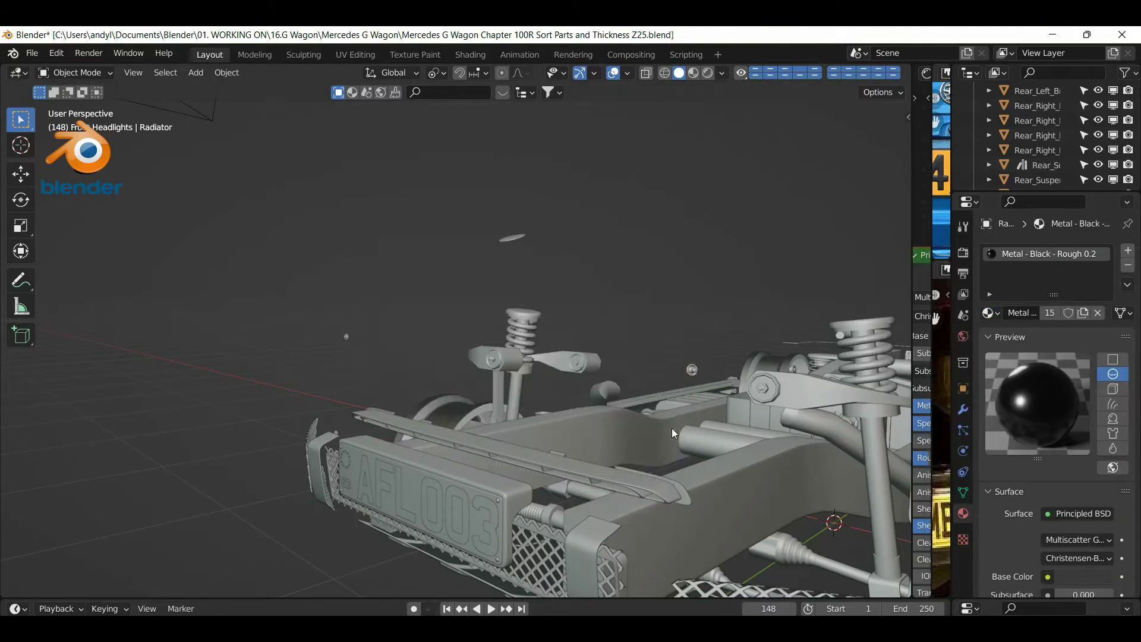
{"action": "left_click", "coordinate": [612, 472]}
{"action": "middle_click_drag", "start_coordinate": [612, 444], "coordinate": [633, 391]}
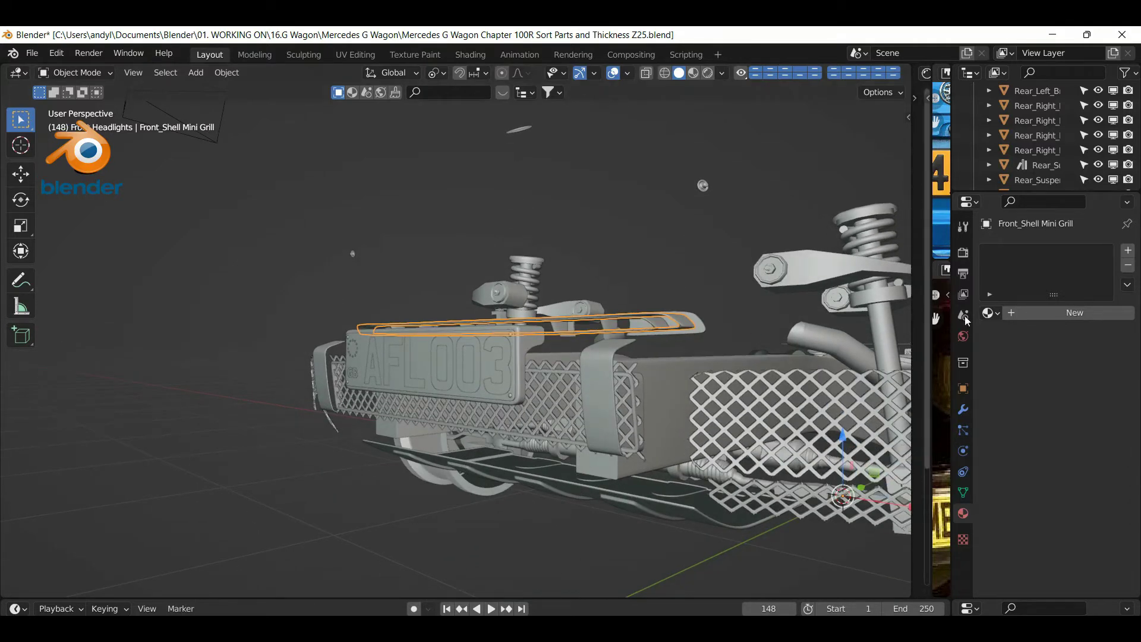
Assign Plastic R.02 to the Front_Shell Mini Grill
{"action": "left_click", "coordinate": [989, 312]}
{"action": "scroll", "coordinate": [907, 438], "scroll_direction": "down", "scroll_amount": 20}
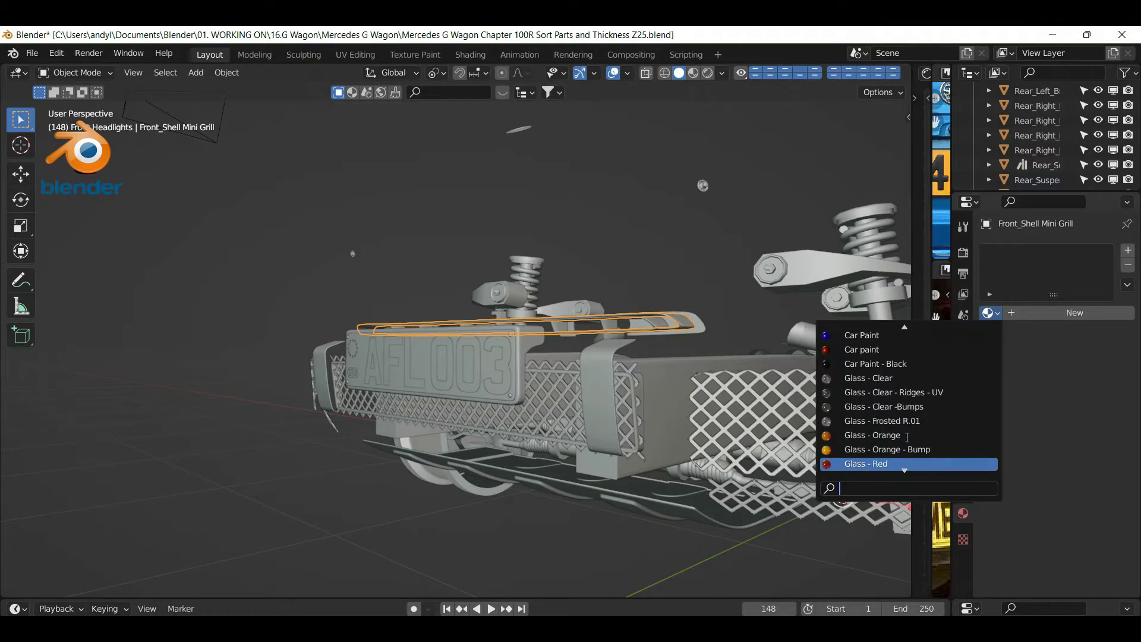
{"action": "scroll", "coordinate": [906, 442], "scroll_direction": "down", "scroll_amount": 6}
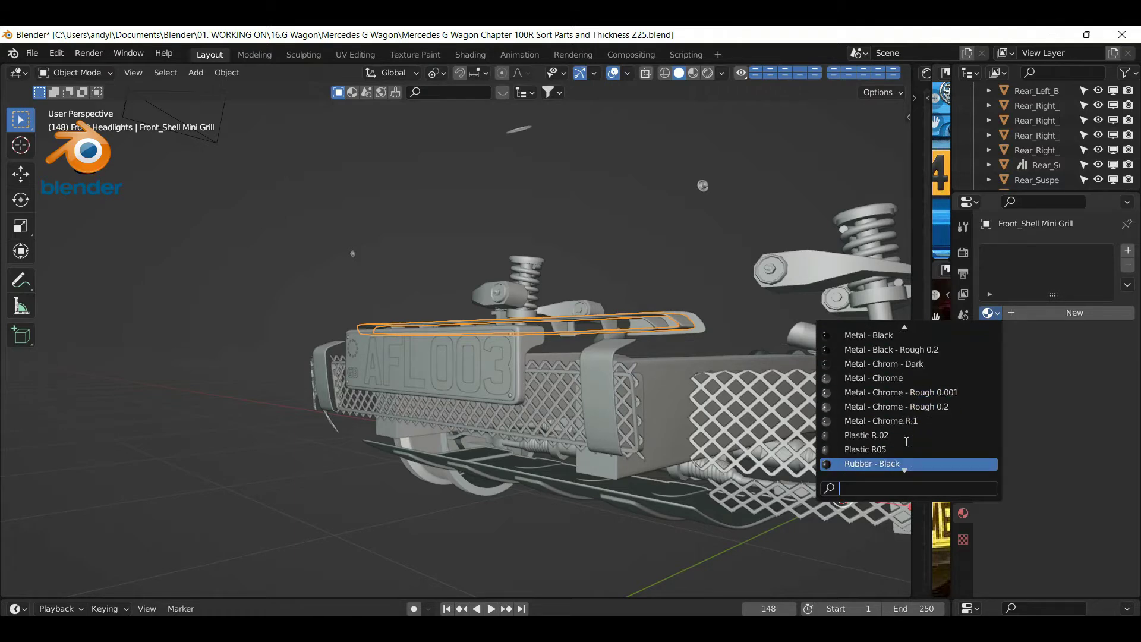
{"action": "left_click", "coordinate": [878, 422]}
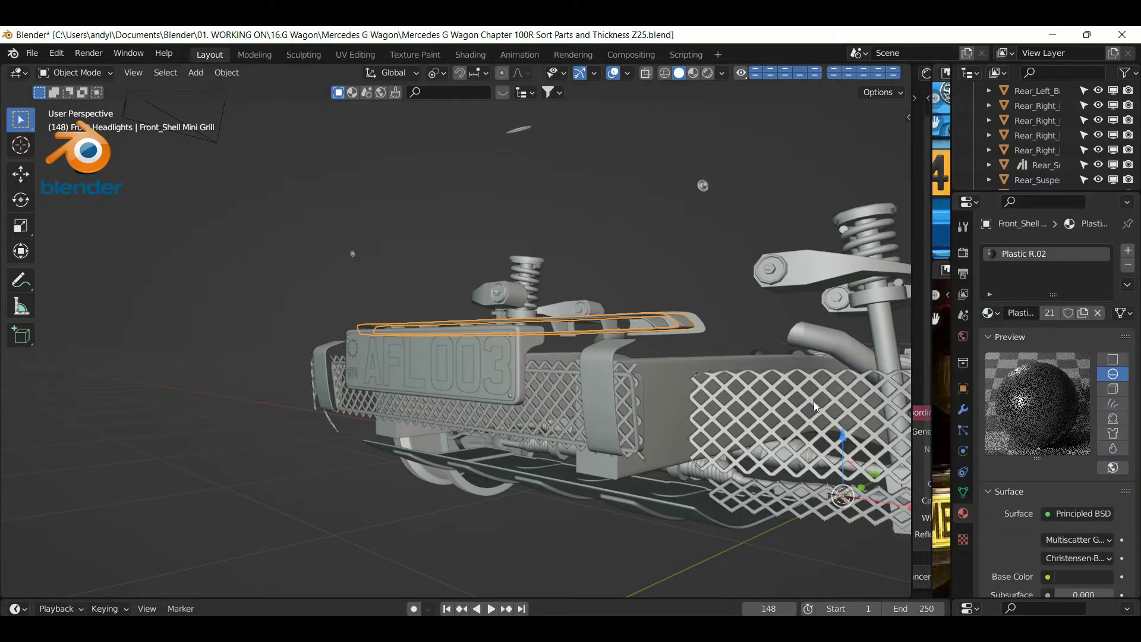
{"action": "left_click", "coordinate": [643, 305]}
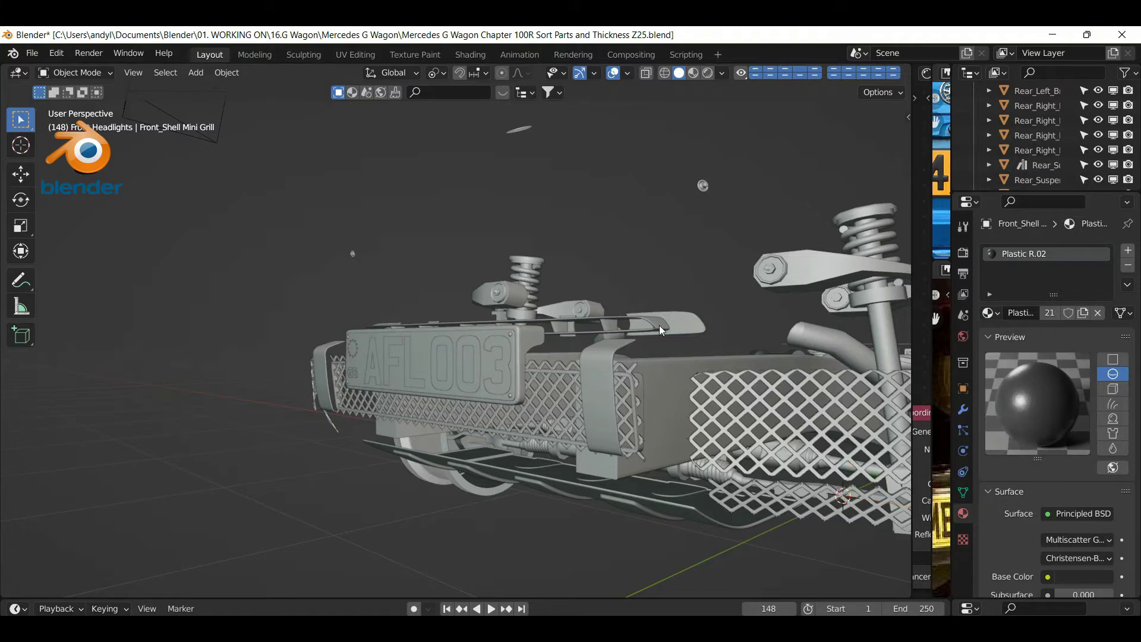
{"action": "middle_click_drag", "start_coordinate": [658, 326], "coordinate": [657, 333]}
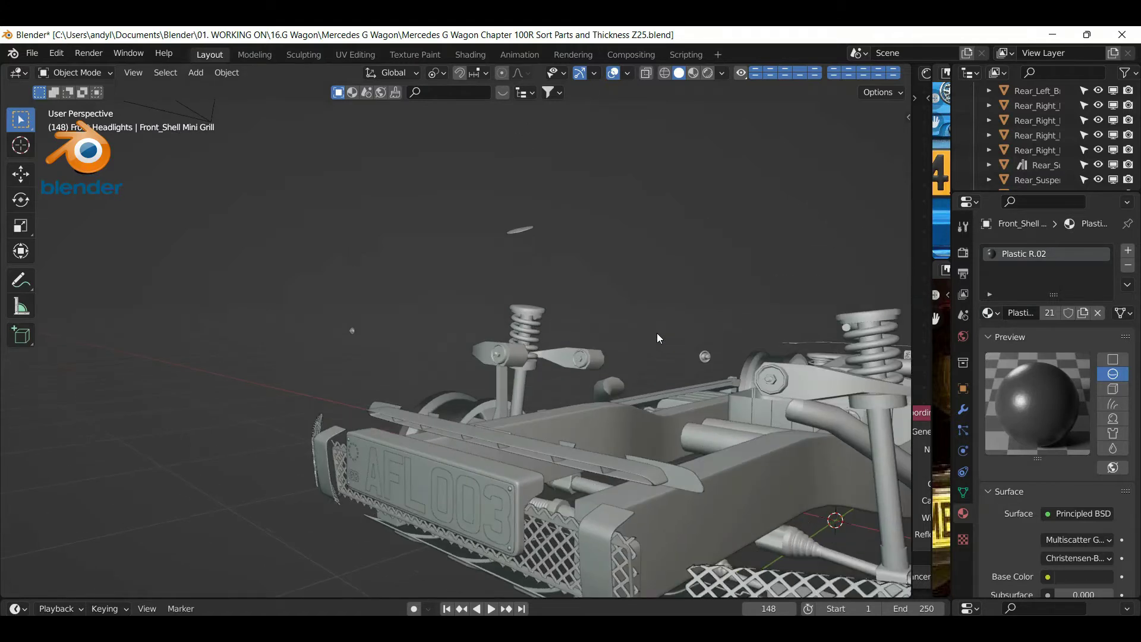
Give Front_Shell.Trim the Plastic R.02 material and hide it
{"action": "left_click", "coordinate": [643, 468]}
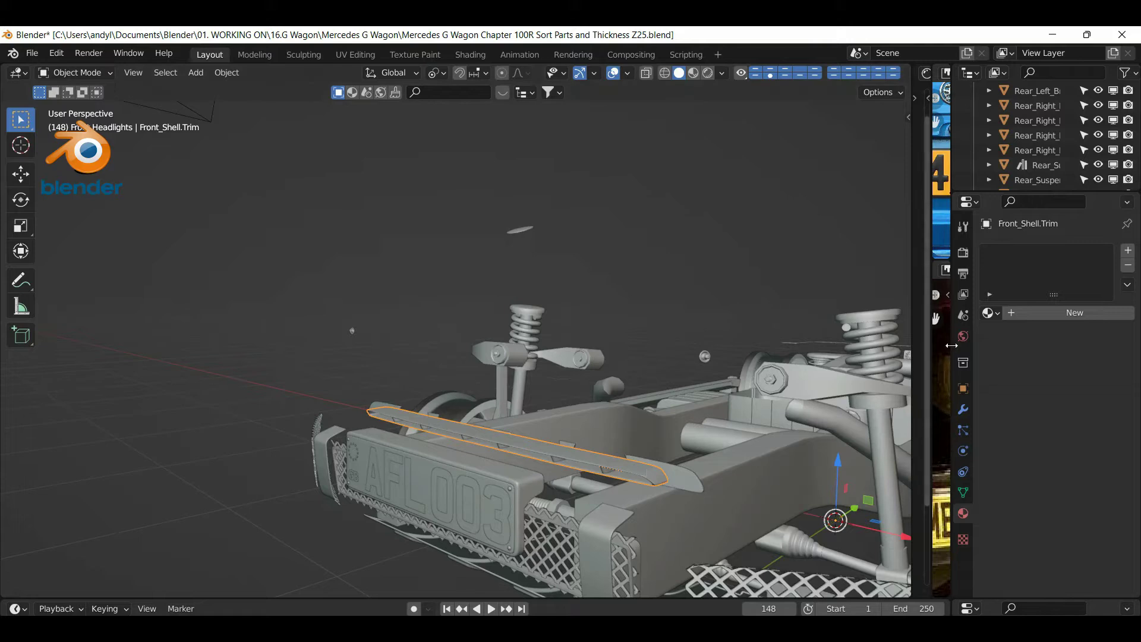
{"action": "left_click", "coordinate": [990, 314]}
{"action": "scroll", "coordinate": [912, 423], "scroll_direction": "down", "scroll_amount": 20}
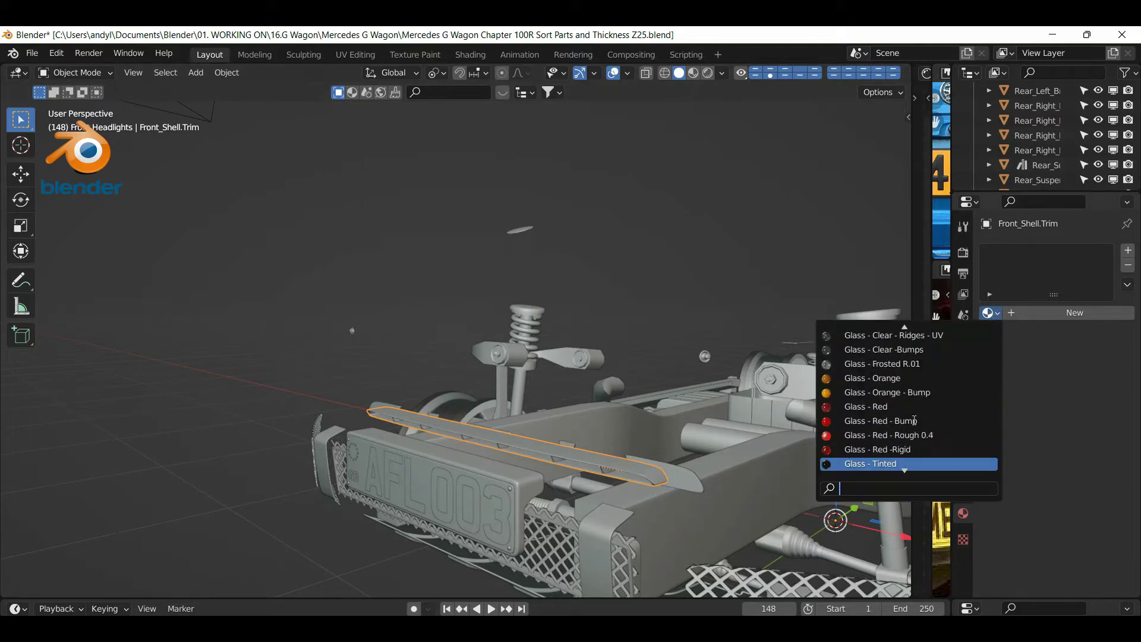
{"action": "scroll", "coordinate": [911, 423], "scroll_direction": "down", "scroll_amount": 9}
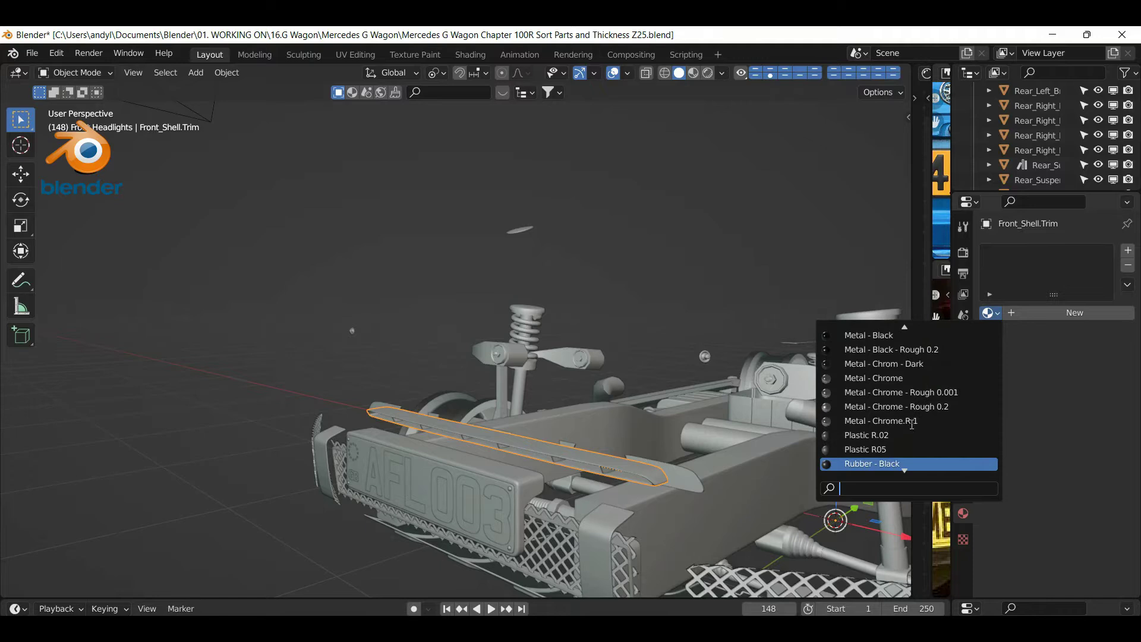
{"action": "left_click", "coordinate": [872, 435]}
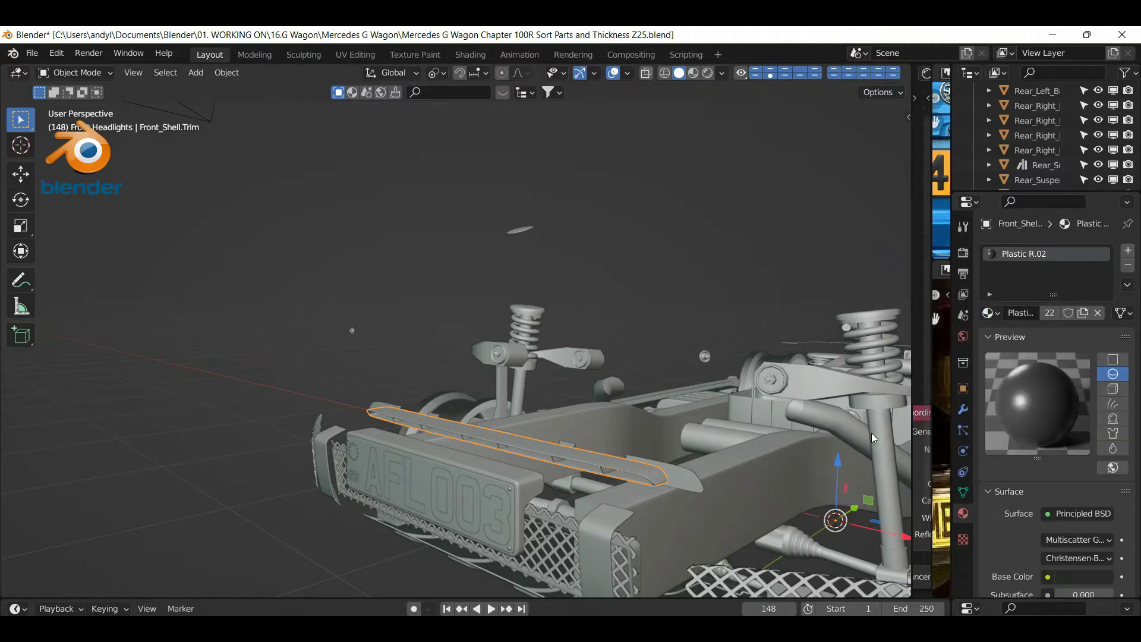
{"action": "key", "text": "h"}
Assign Plastic R.02 to Front_Shell Pieces 1 and Front_Shell_Pieces 2
{"action": "left_click", "coordinate": [613, 470]}
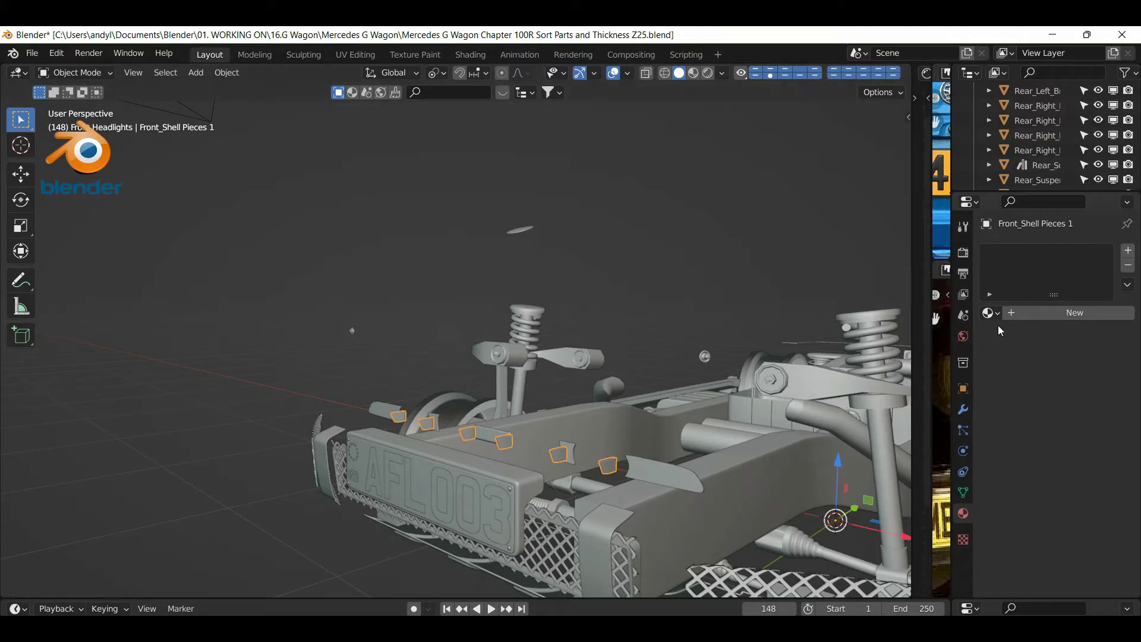
{"action": "left_click", "coordinate": [989, 312]}
{"action": "scroll", "coordinate": [886, 424], "scroll_direction": "down", "scroll_amount": 10}
{"action": "scroll", "coordinate": [886, 425], "scroll_direction": "down", "scroll_amount": 8}
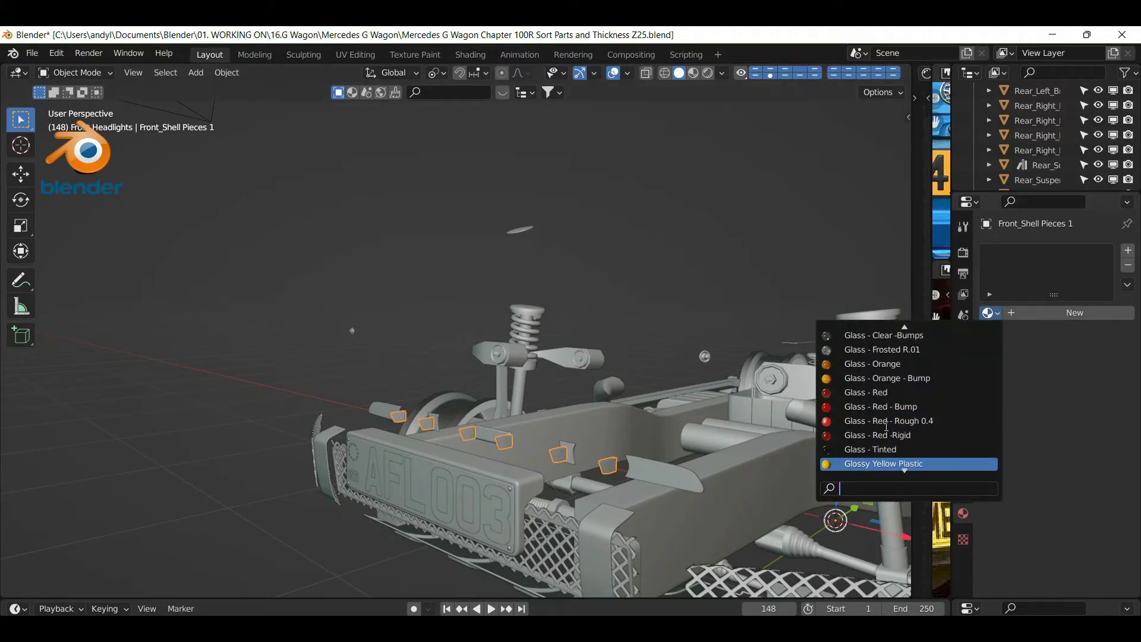
{"action": "scroll", "coordinate": [875, 439], "scroll_direction": "down", "scroll_amount": 10}
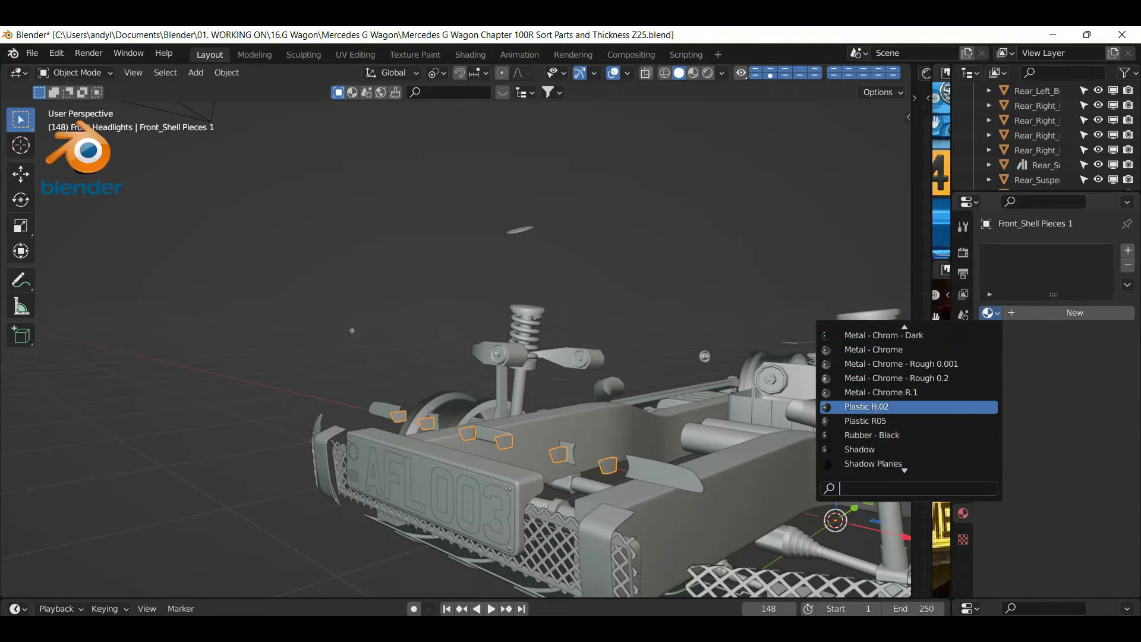
{"action": "left_click", "coordinate": [874, 407]}
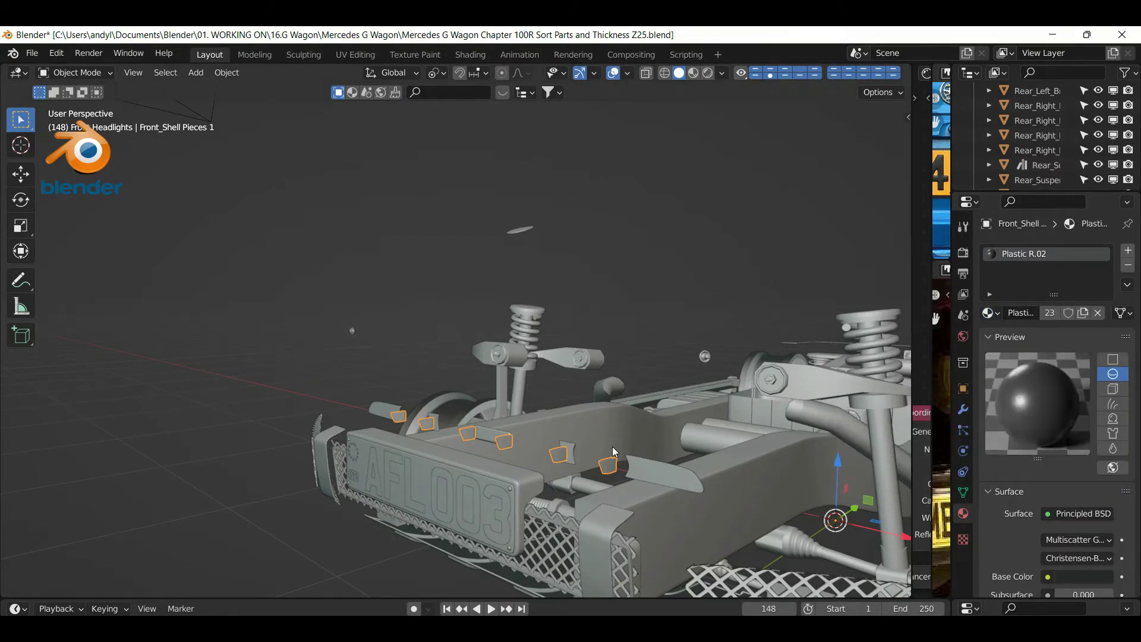
{"action": "left_click", "coordinate": [644, 473]}
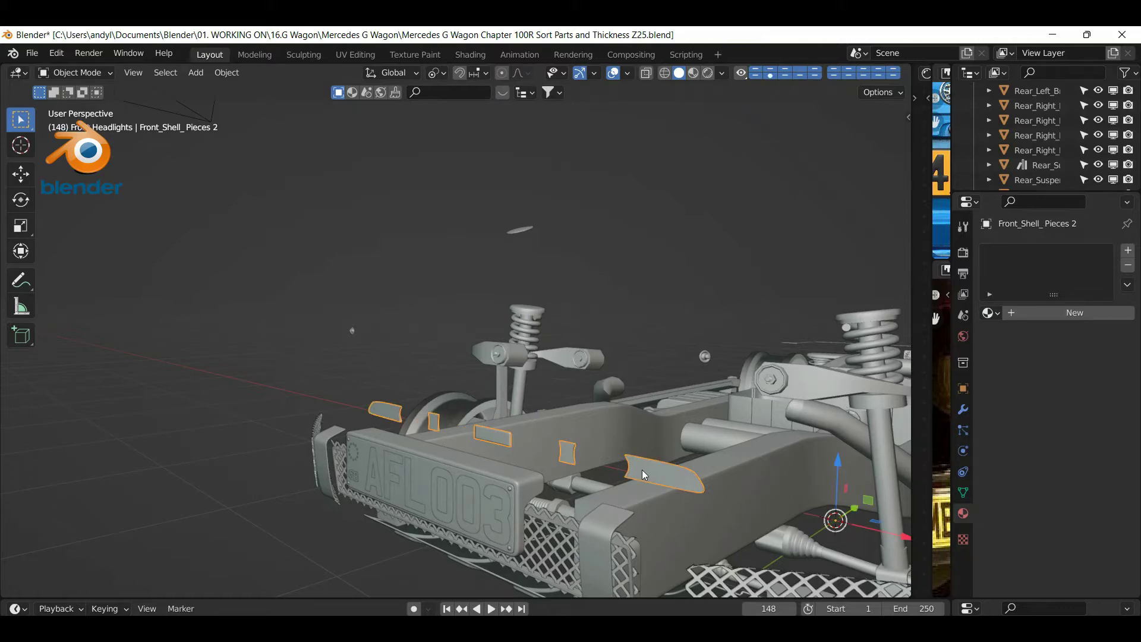
{"action": "left_click", "coordinate": [989, 313]}
{"action": "scroll", "coordinate": [919, 463], "scroll_direction": "down", "scroll_amount": 4}
{"action": "scroll", "coordinate": [919, 432], "scroll_direction": "down", "scroll_amount": 20}
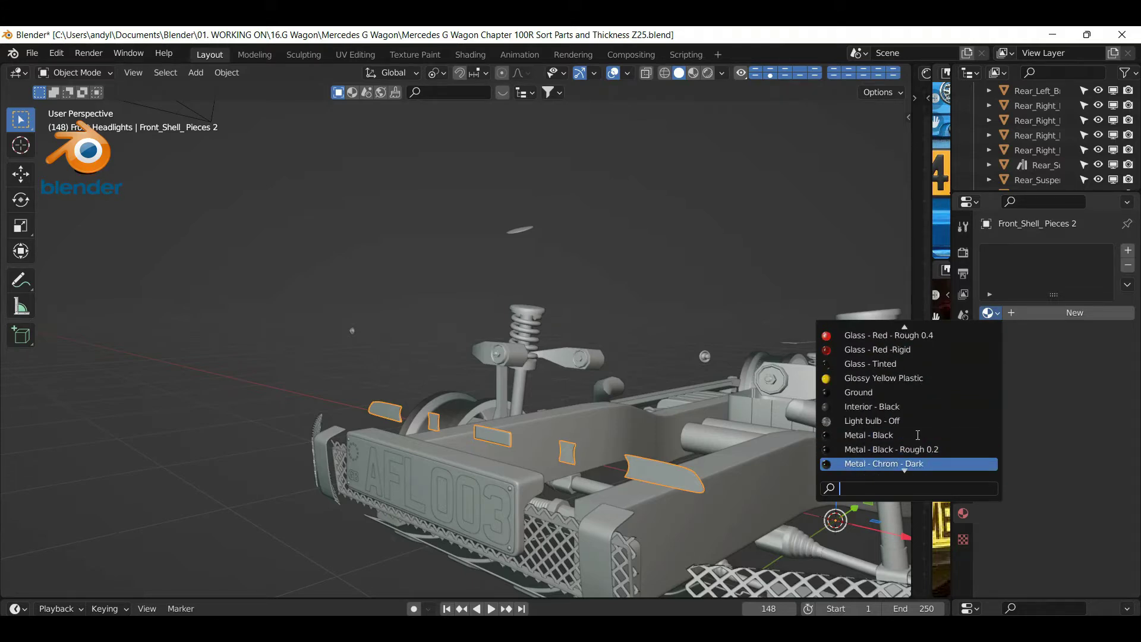
{"action": "scroll", "coordinate": [917, 434], "scroll_direction": "down", "scroll_amount": 2}
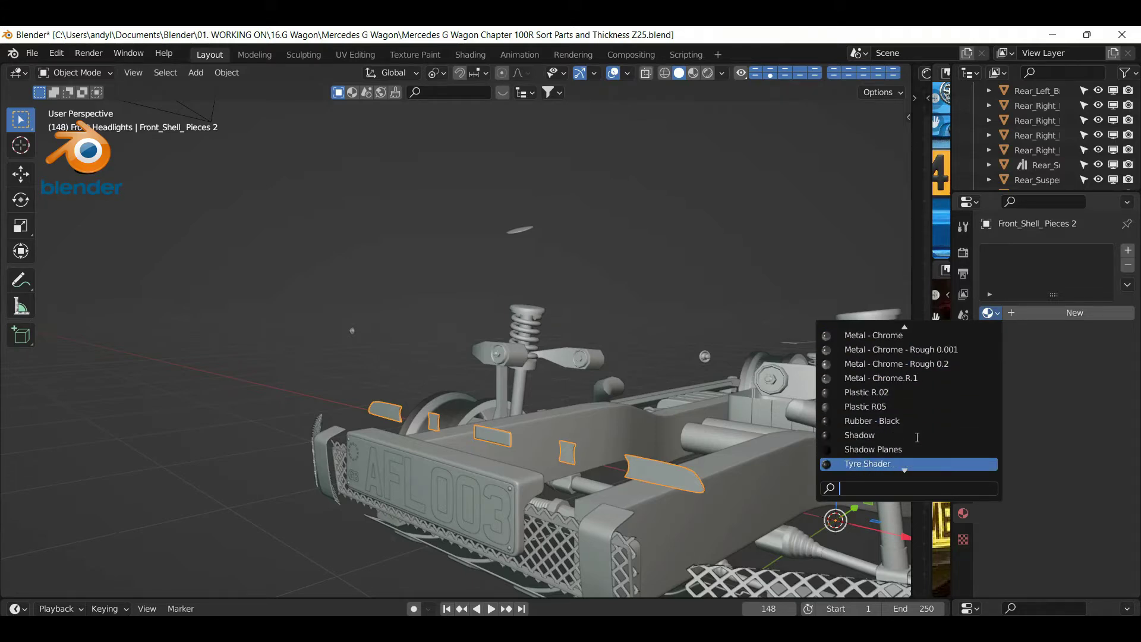
{"action": "left_click", "coordinate": [884, 393]}
Hide the finished shell pieces and select the centre, side and lower bumper grille meshes
{"action": "key", "text": "h"}
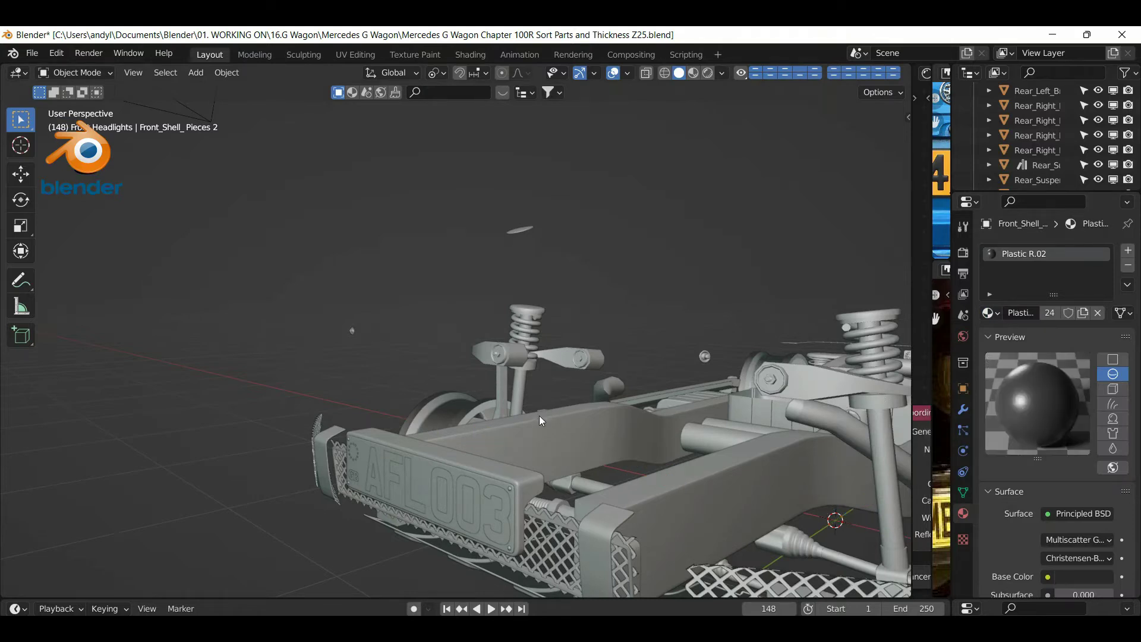
{"action": "middle_click_drag", "start_coordinate": [543, 397], "coordinate": [548, 391]}
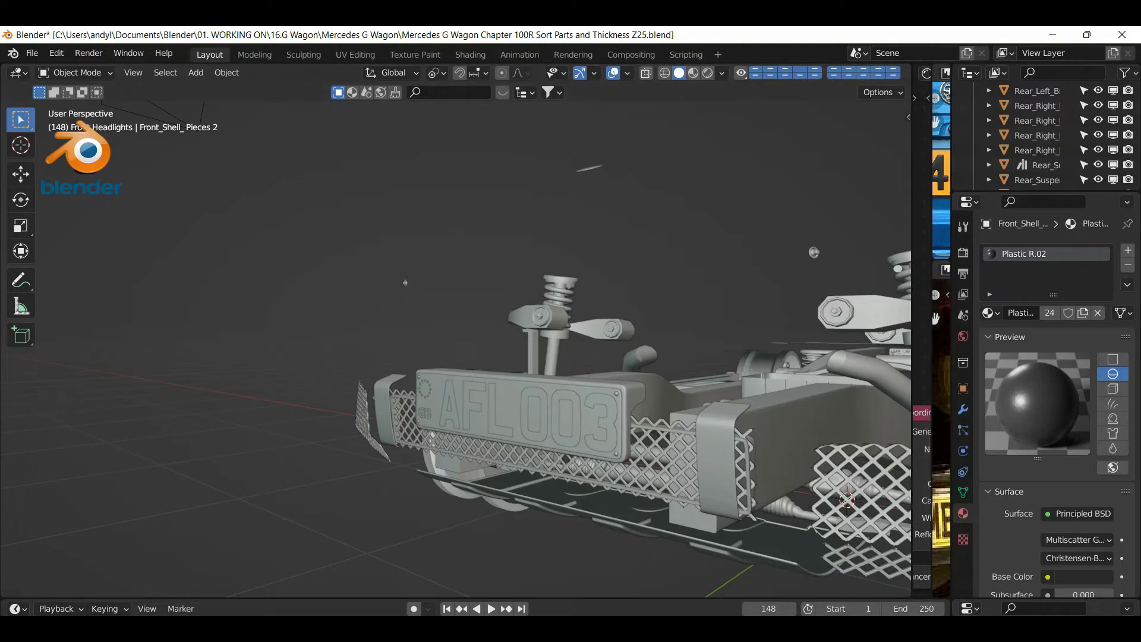
{"action": "scroll", "coordinate": [580, 409], "scroll_direction": "up", "scroll_amount": 4}
{"action": "scroll", "coordinate": [580, 416], "scroll_direction": "down", "scroll_amount": 4}
{"action": "middle_click_drag", "start_coordinate": [585, 417], "coordinate": [589, 415]}
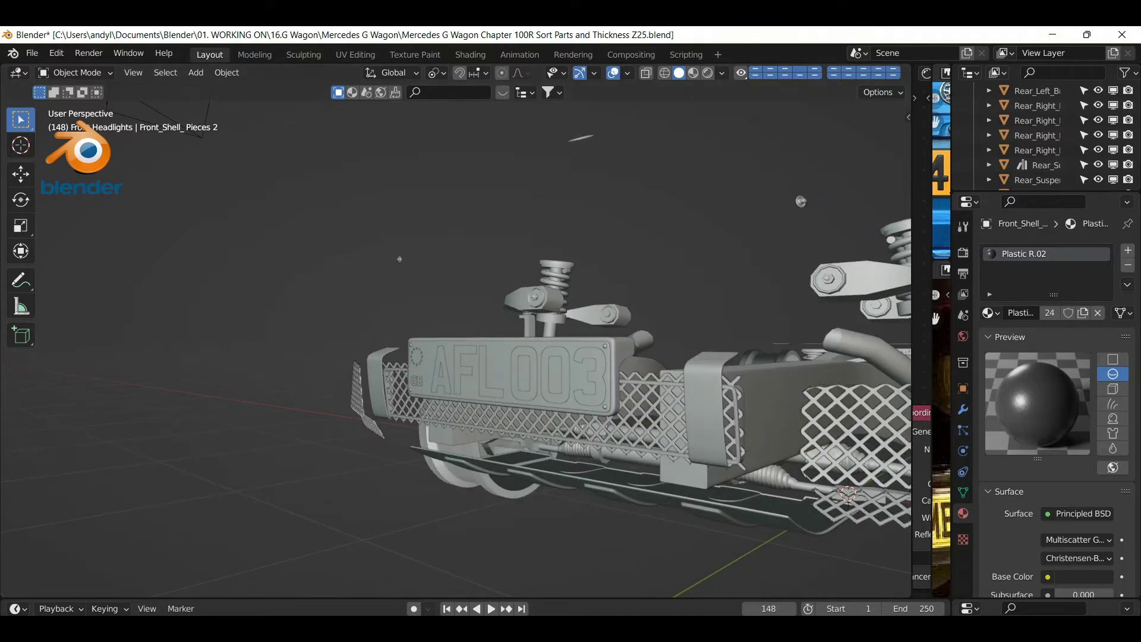
{"action": "middle_click_drag", "start_coordinate": [586, 417], "coordinate": [457, 391]}
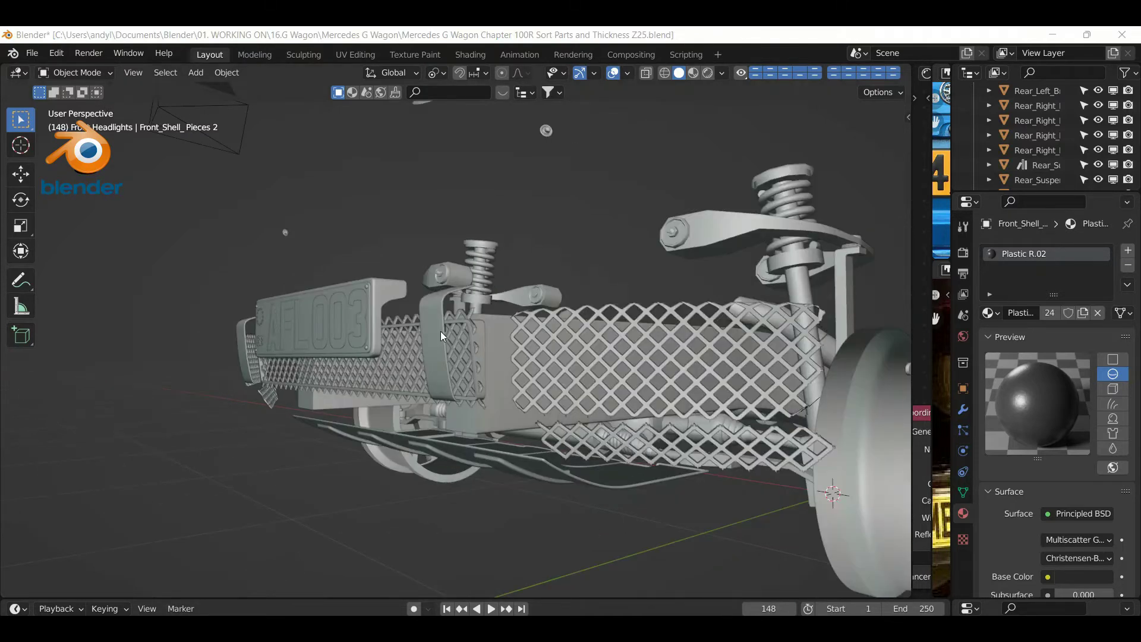
{"action": "scroll", "coordinate": [442, 336], "scroll_direction": "up", "scroll_amount": 5}
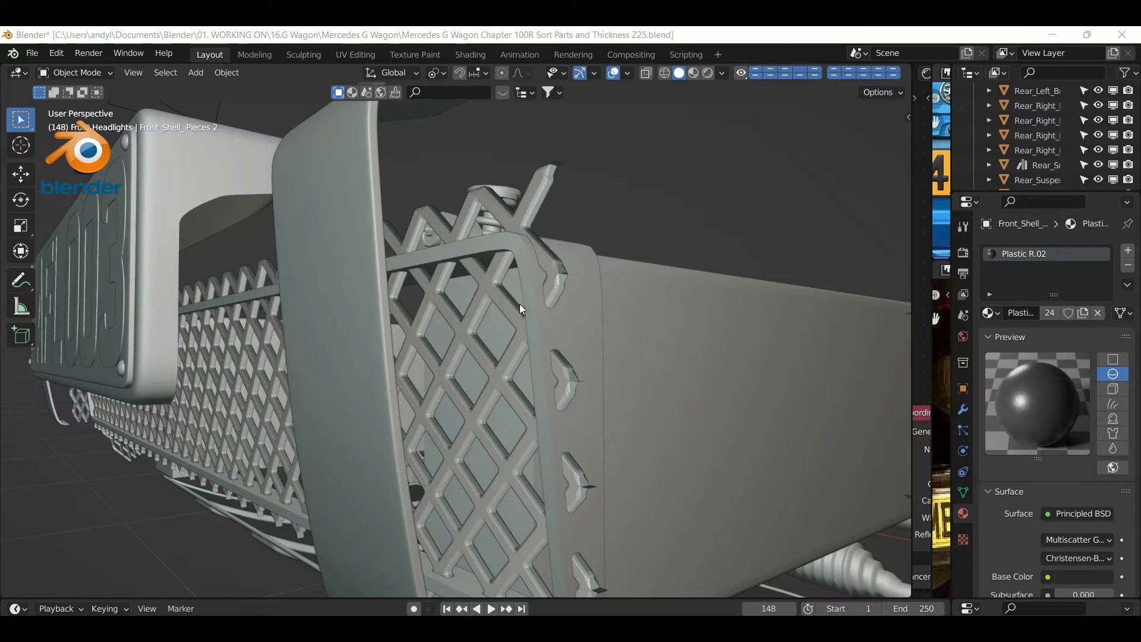
{"action": "left_click", "coordinate": [530, 286]}
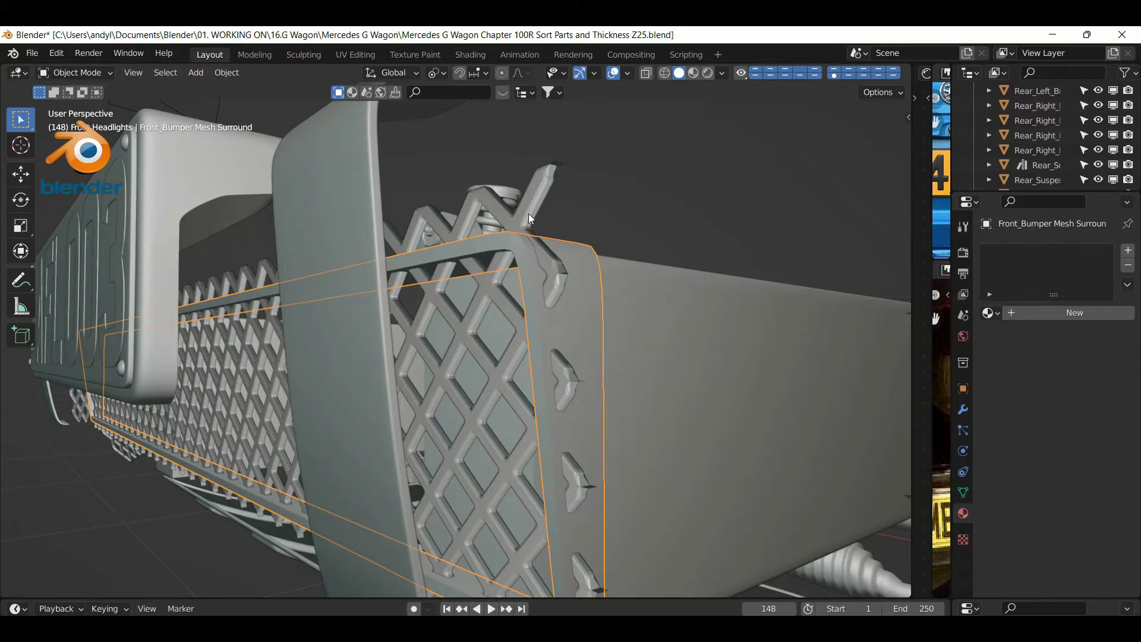
{"action": "left_click", "coordinate": [499, 215]}
{"action": "scroll", "coordinate": [569, 281], "scroll_direction": "down", "scroll_amount": 8}
{"action": "scroll", "coordinate": [573, 291], "scroll_direction": "up", "scroll_amount": 4}
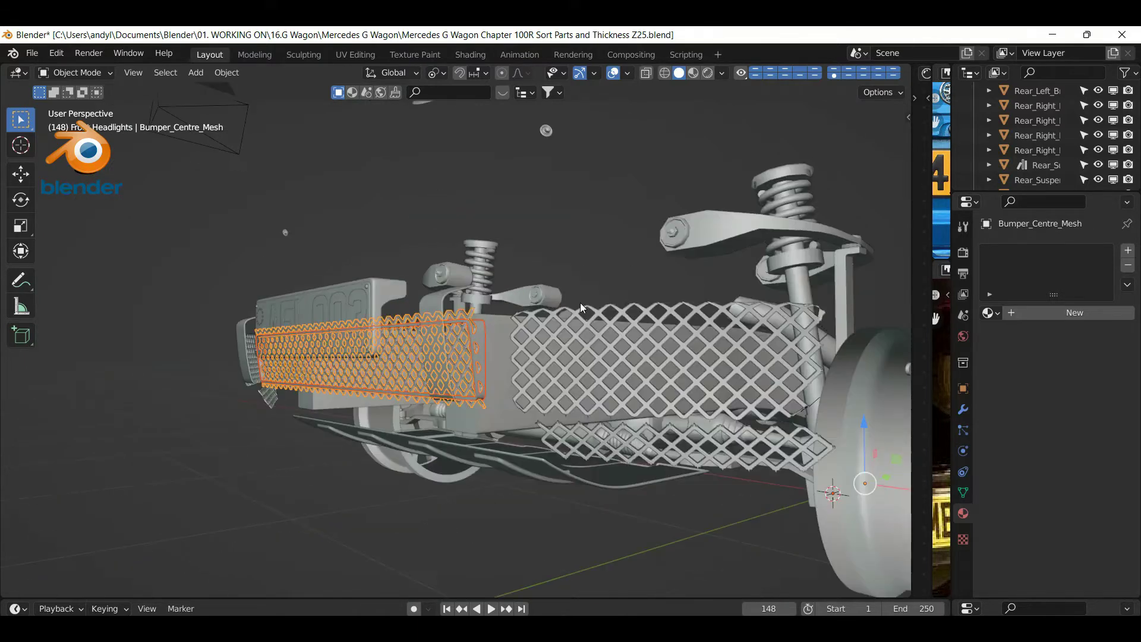
{"action": "left_click", "coordinate": [607, 321], "text": "shift"}
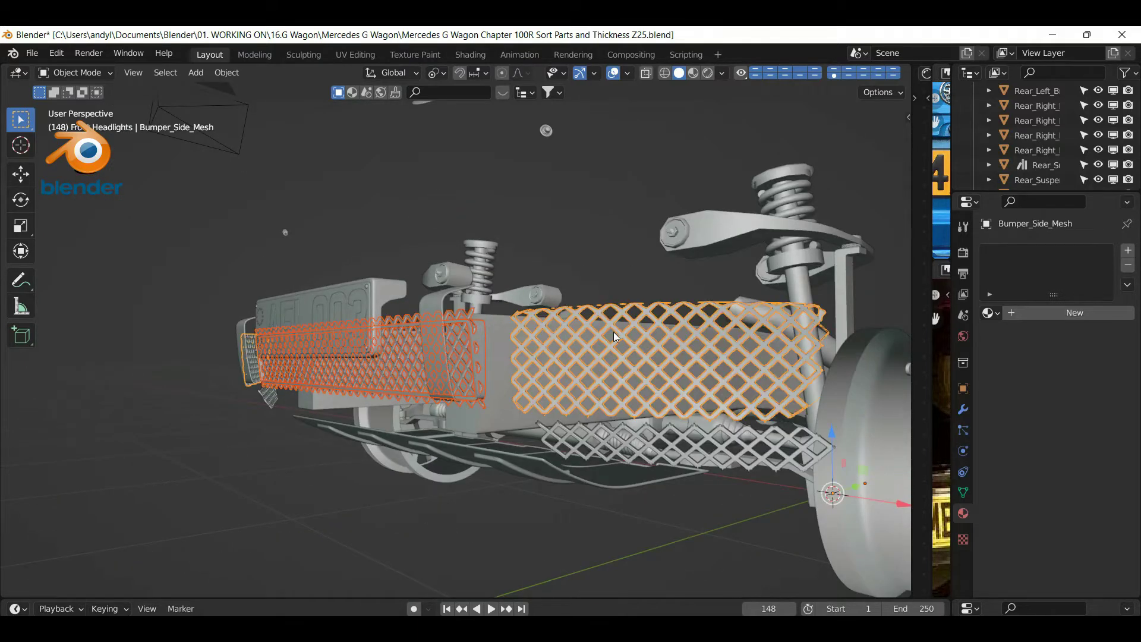
{"action": "left_click", "coordinate": [632, 460], "text": "shift"}
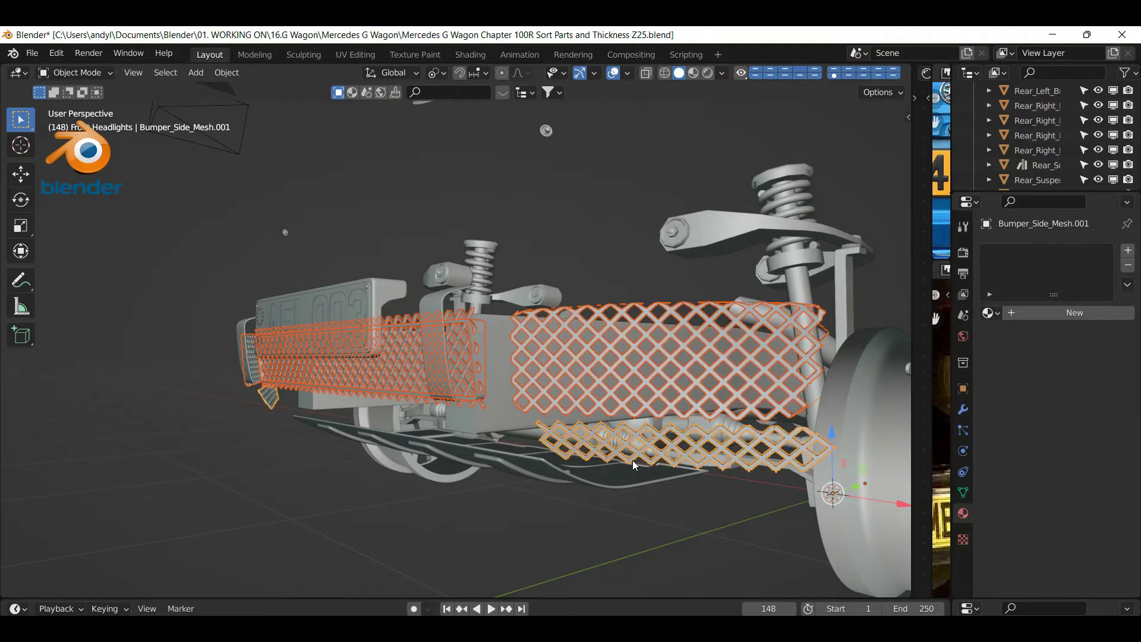
Assign Metal - Black - Rough 0.2 to the lower grille, Bumper_Side_Mesh.001
{"action": "left_click", "coordinate": [987, 317]}
{"action": "scroll", "coordinate": [899, 433], "scroll_direction": "down", "scroll_amount": 14}
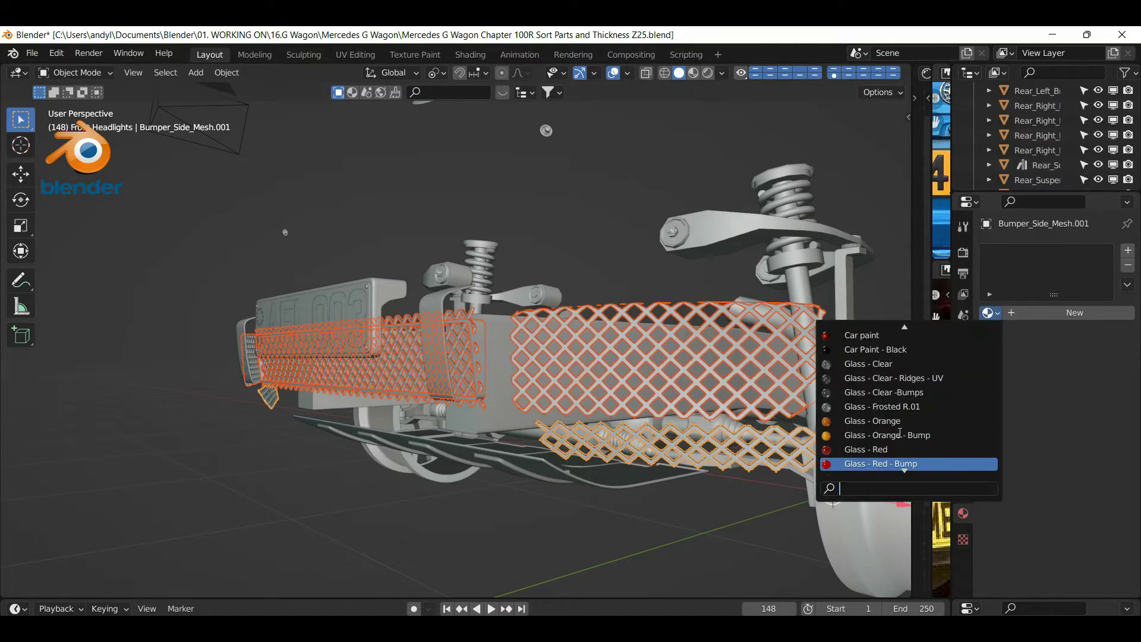
{"action": "scroll", "coordinate": [899, 433], "scroll_direction": "down", "scroll_amount": 5}
{"action": "scroll", "coordinate": [897, 433], "scroll_direction": "up", "scroll_amount": 3}
{"action": "scroll", "coordinate": [895, 434], "scroll_direction": "down", "scroll_amount": 1}
{"action": "left_click", "coordinate": [895, 434]}
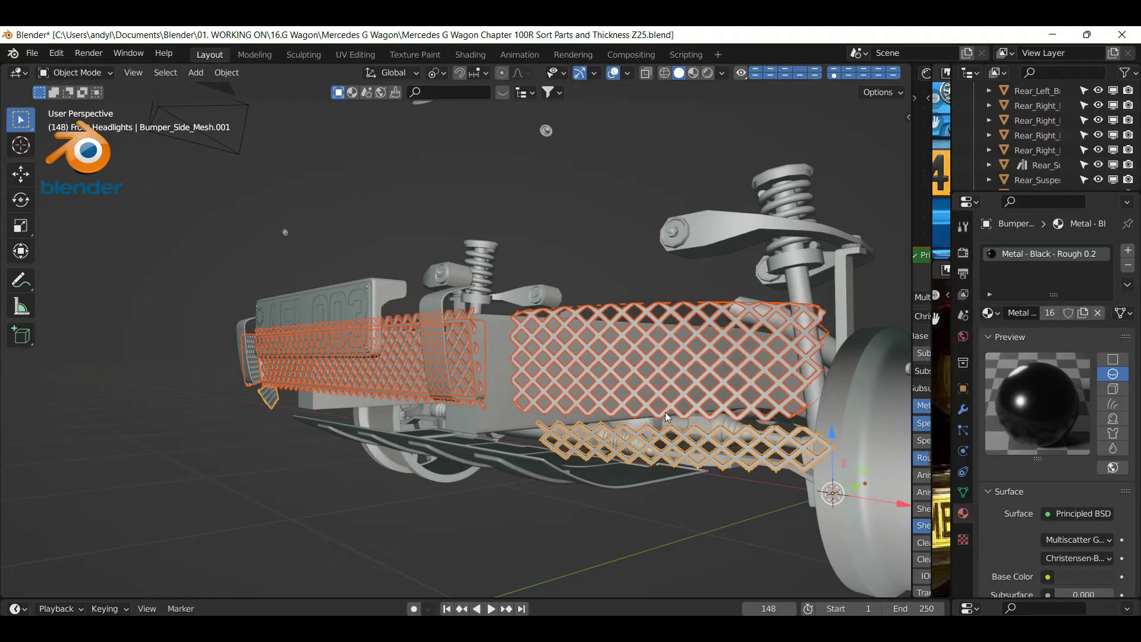
{"action": "key", "text": "ctrl+l"}
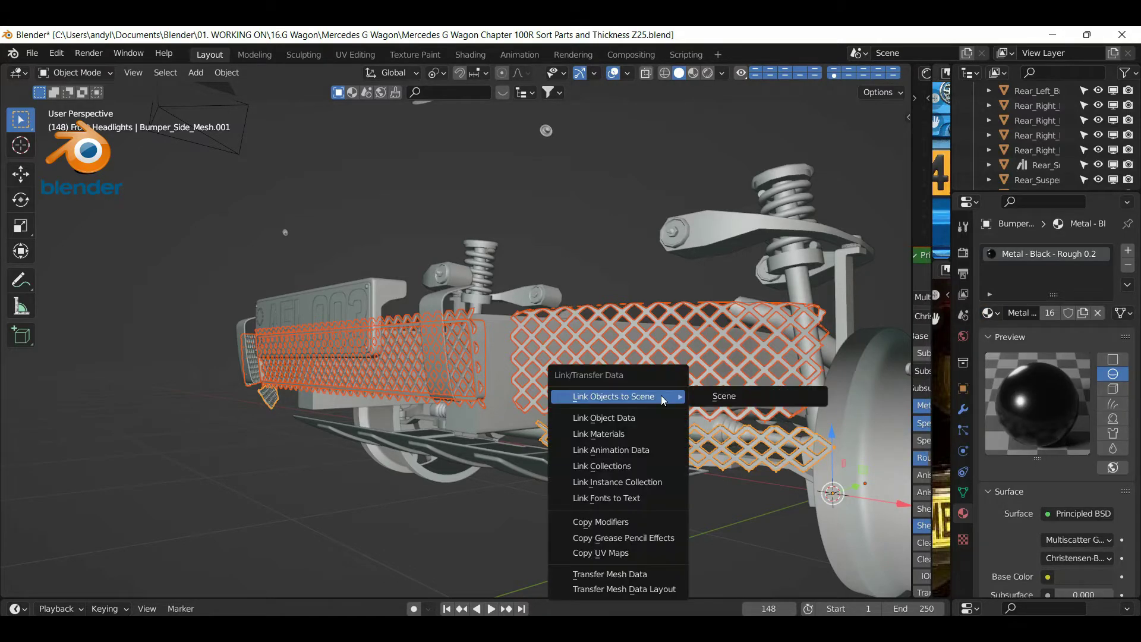
{"action": "left_click", "coordinate": [598, 434]}
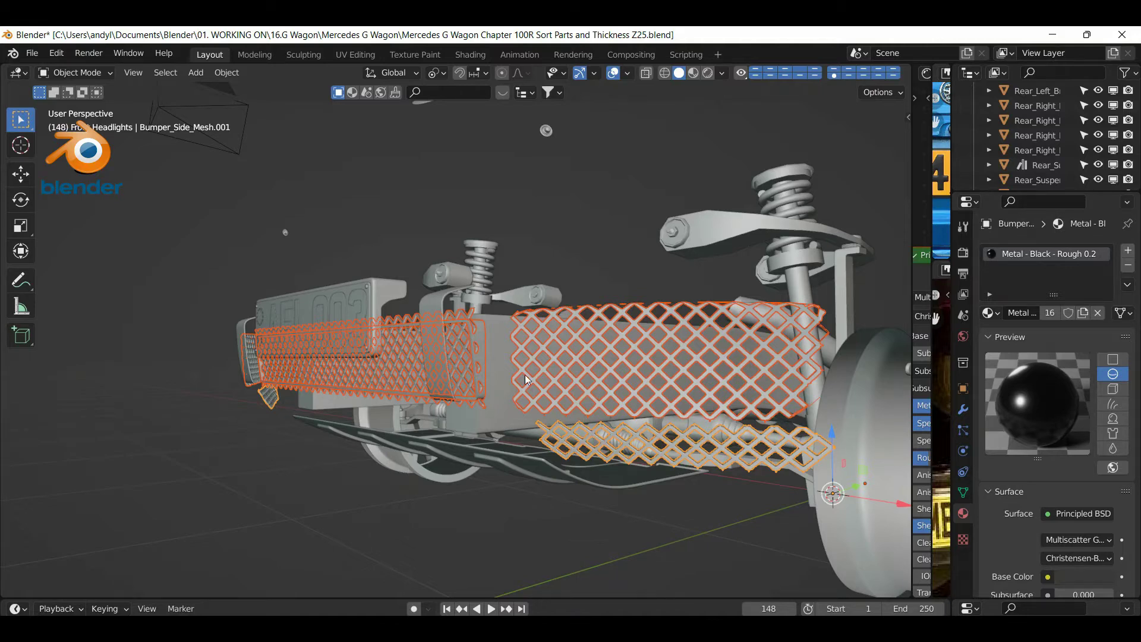
{"action": "left_click", "coordinate": [602, 383]}
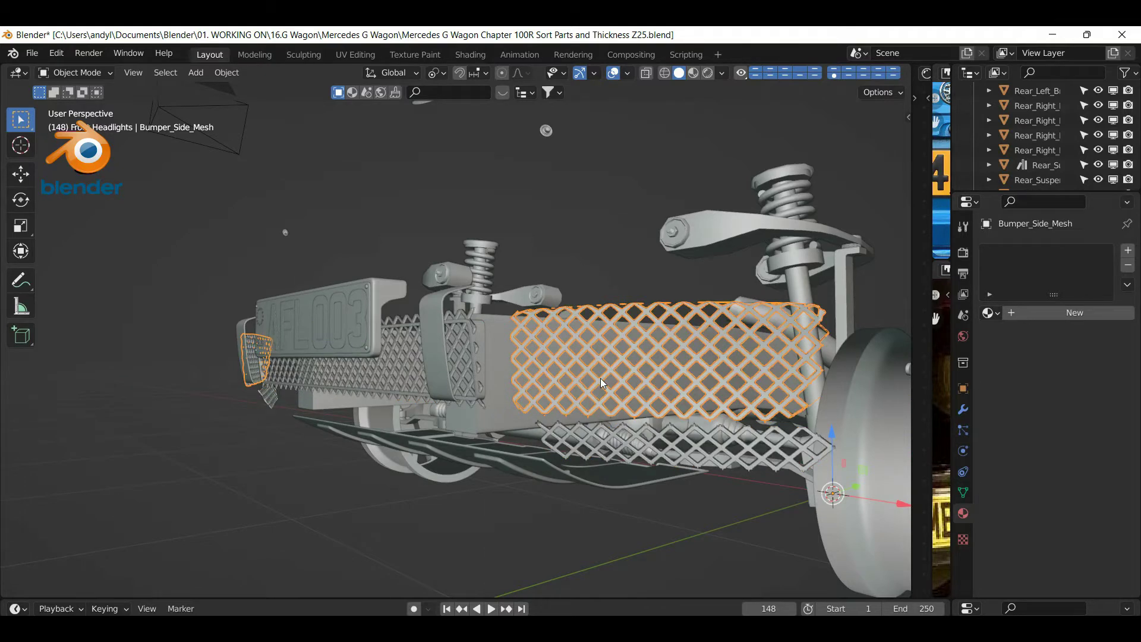
Give the upper side grille mesh Plastic R.02 and hide the finished grille meshes
{"action": "key", "text": "ctrl+l"}
{"action": "left_click", "coordinate": [990, 313]}
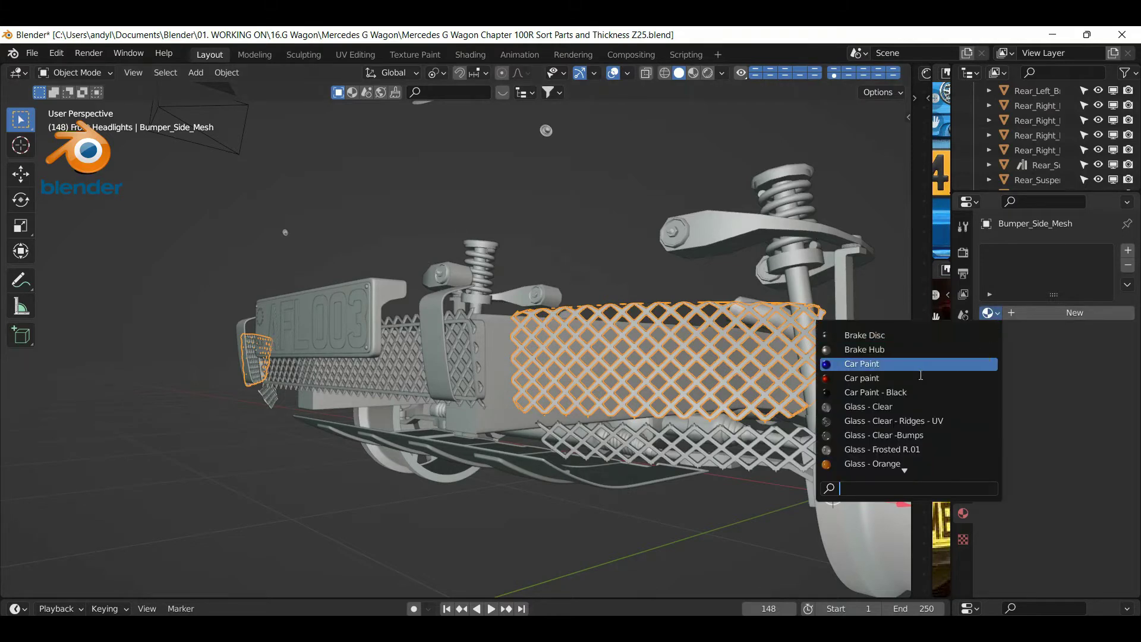
{"action": "left_click", "coordinate": [713, 466]}
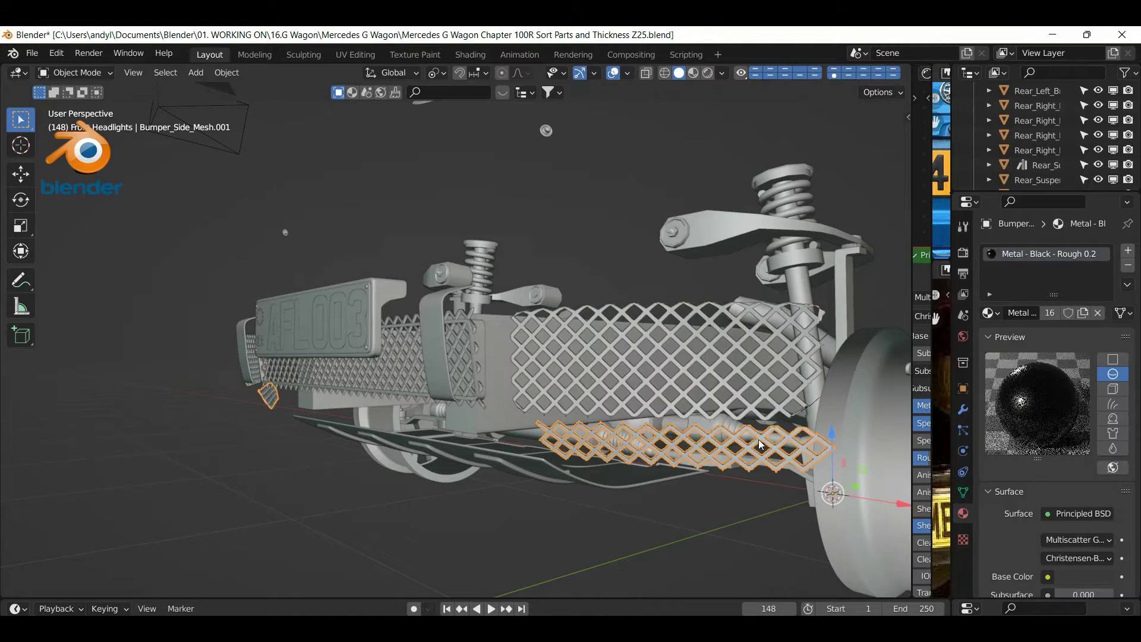
{"action": "left_click", "coordinate": [672, 410]}
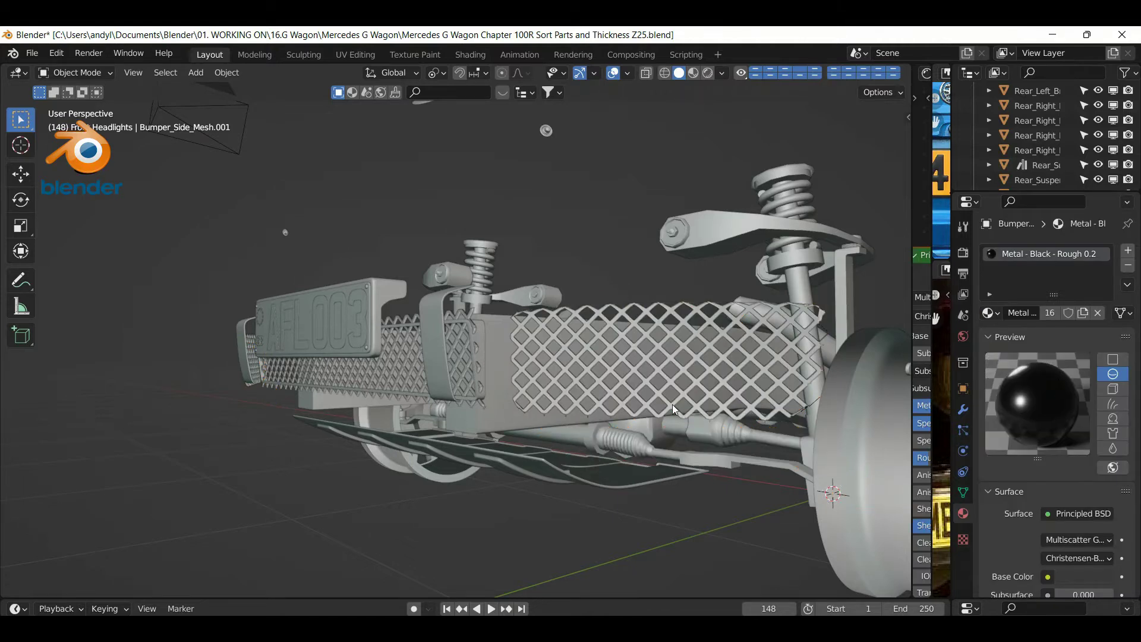
{"action": "left_click", "coordinate": [989, 313]}
{"action": "scroll", "coordinate": [935, 451], "scroll_direction": "down", "scroll_amount": 4}
{"action": "scroll", "coordinate": [936, 451], "scroll_direction": "down", "scroll_amount": 15}
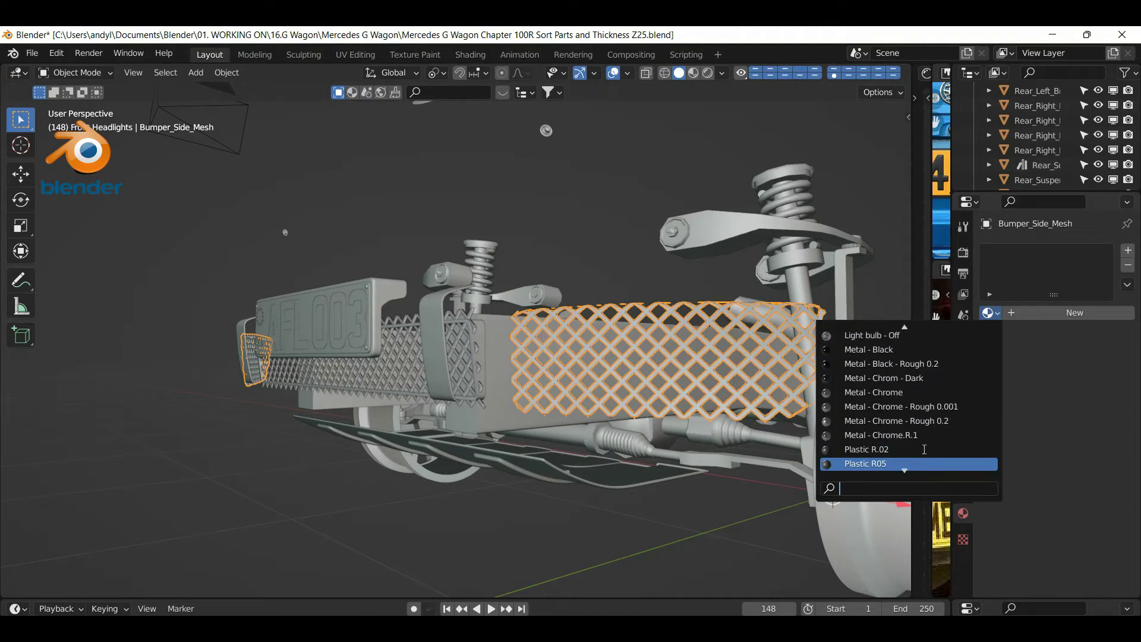
{"action": "left_click", "coordinate": [848, 450]}
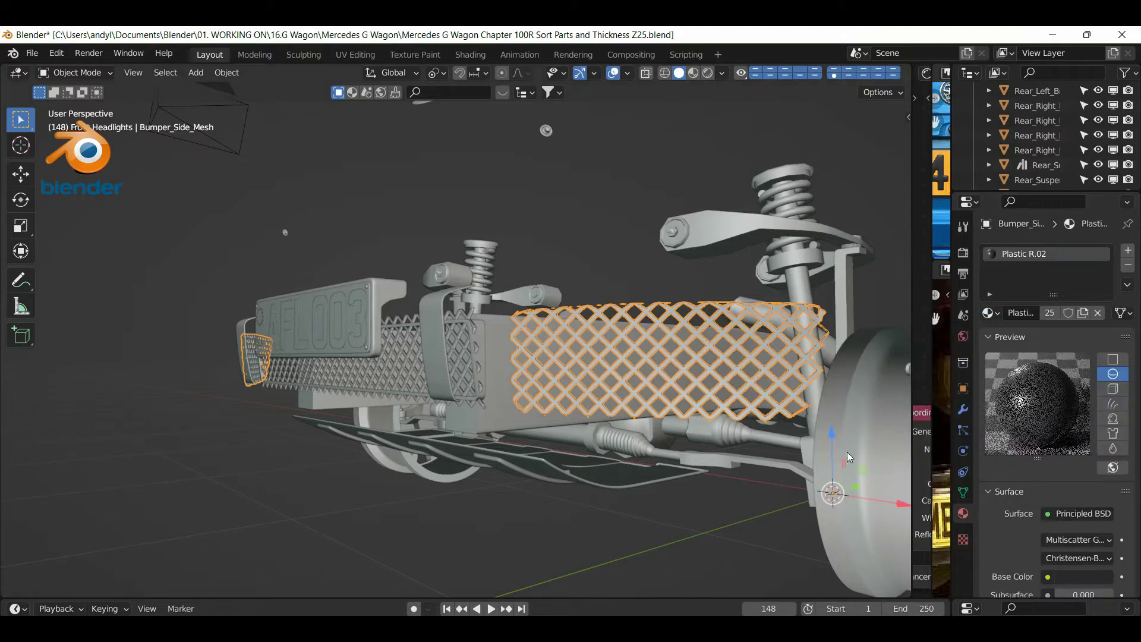
{"action": "key", "text": "h"}
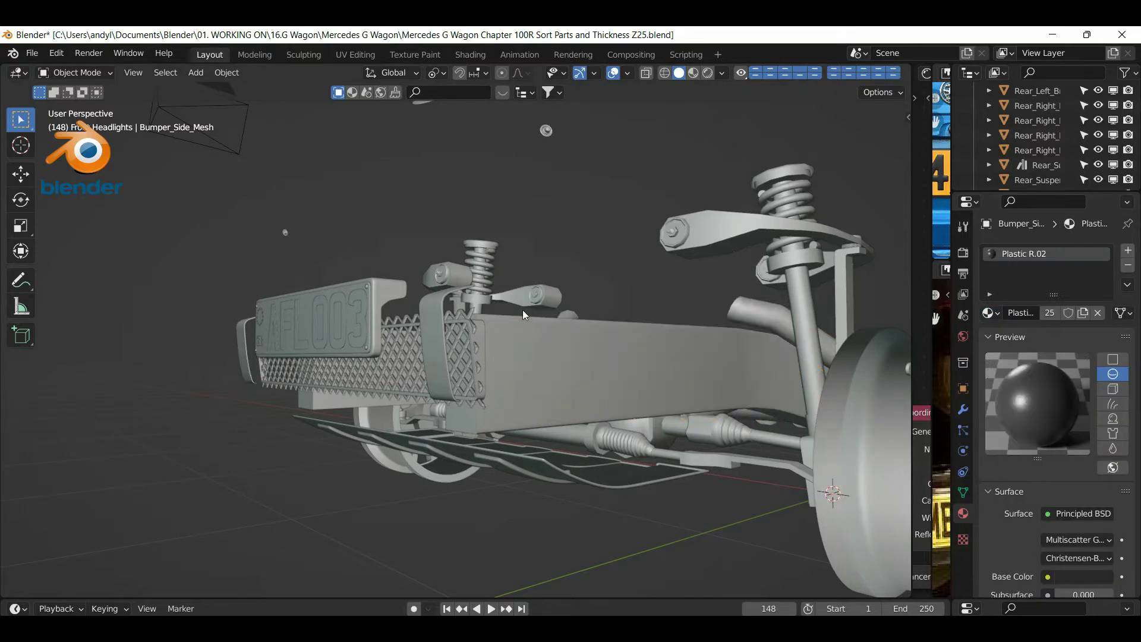
Assign Plastic R.02 to the Front_Bumper Mesh Surround
{"action": "left_click", "coordinate": [466, 330]}
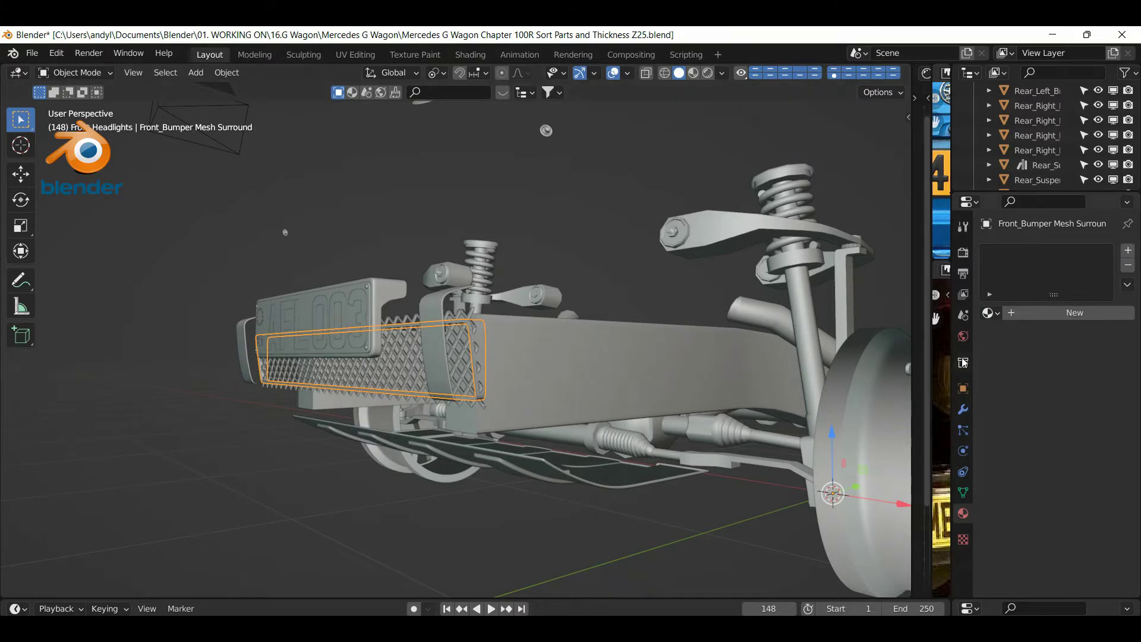
{"action": "left_click", "coordinate": [988, 313]}
{"action": "scroll", "coordinate": [928, 441], "scroll_direction": "down", "scroll_amount": 8}
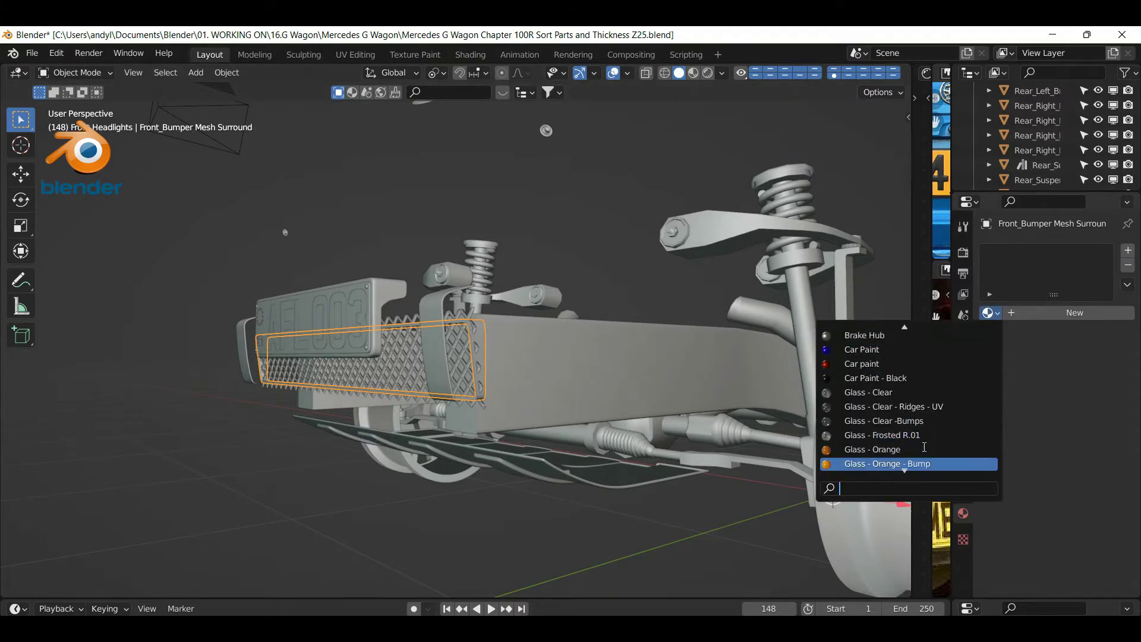
{"action": "scroll", "coordinate": [922, 456], "scroll_direction": "down", "scroll_amount": 6}
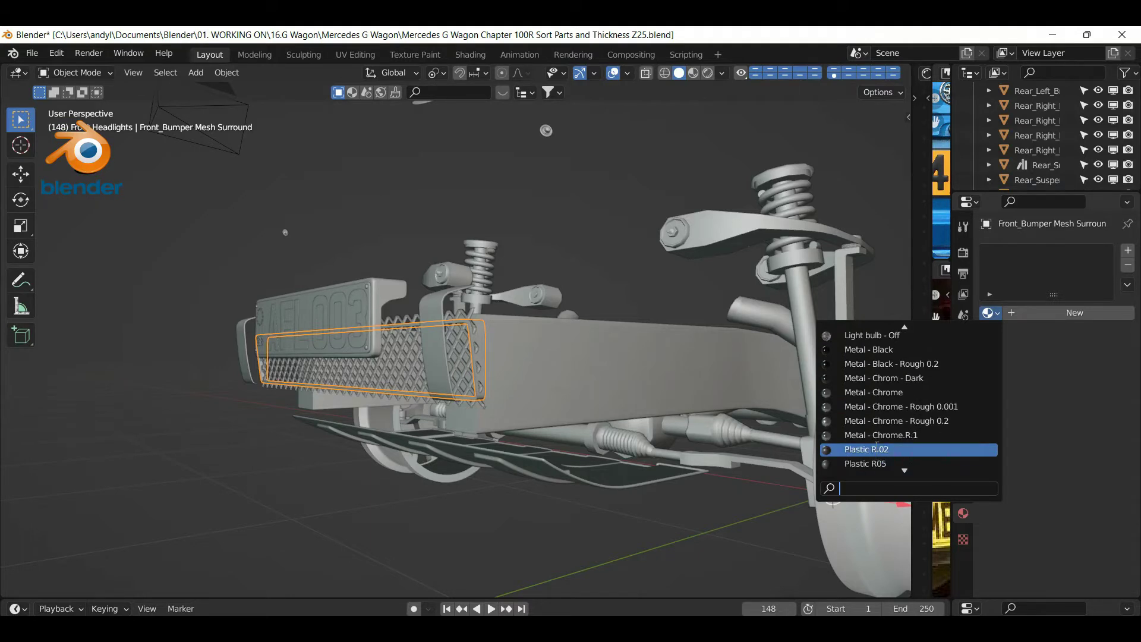
{"action": "left_click", "coordinate": [876, 449]}
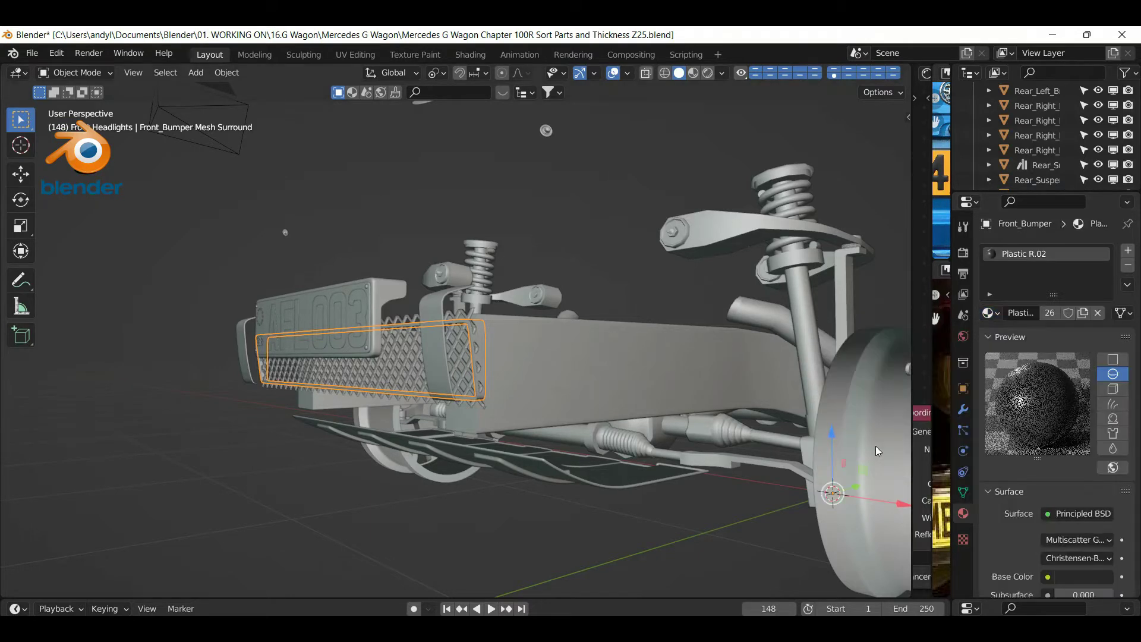
Give Bumper_Centre_Mesh the Plastic R.02 material and hide it
{"action": "left_click", "coordinate": [468, 331]}
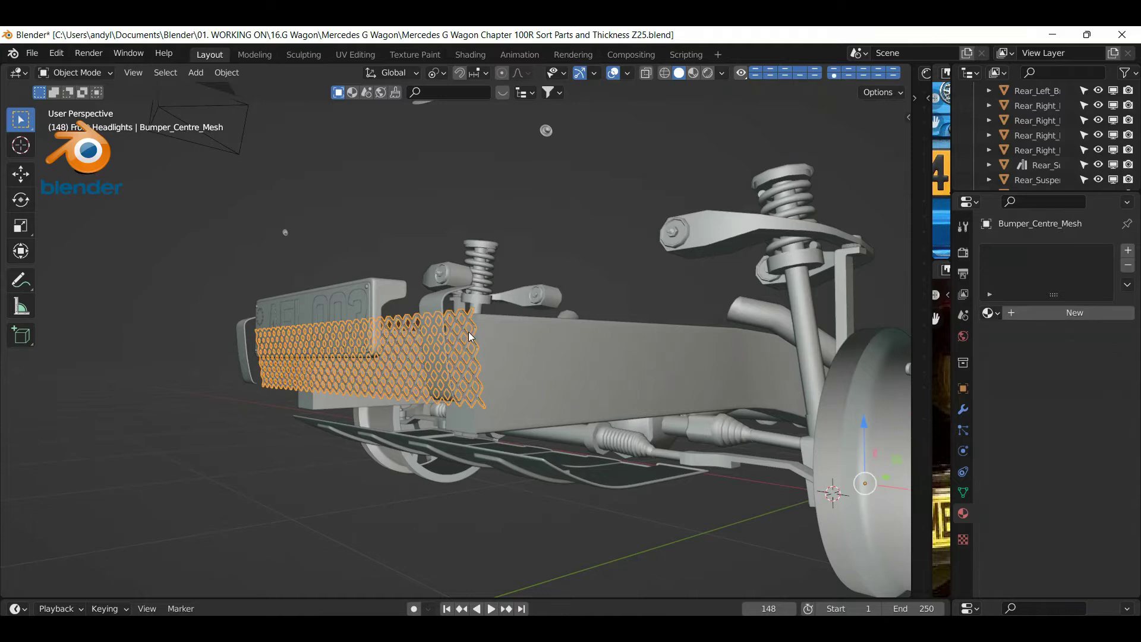
{"action": "left_click", "coordinate": [989, 312]}
{"action": "scroll", "coordinate": [889, 446], "scroll_direction": "down", "scroll_amount": 11}
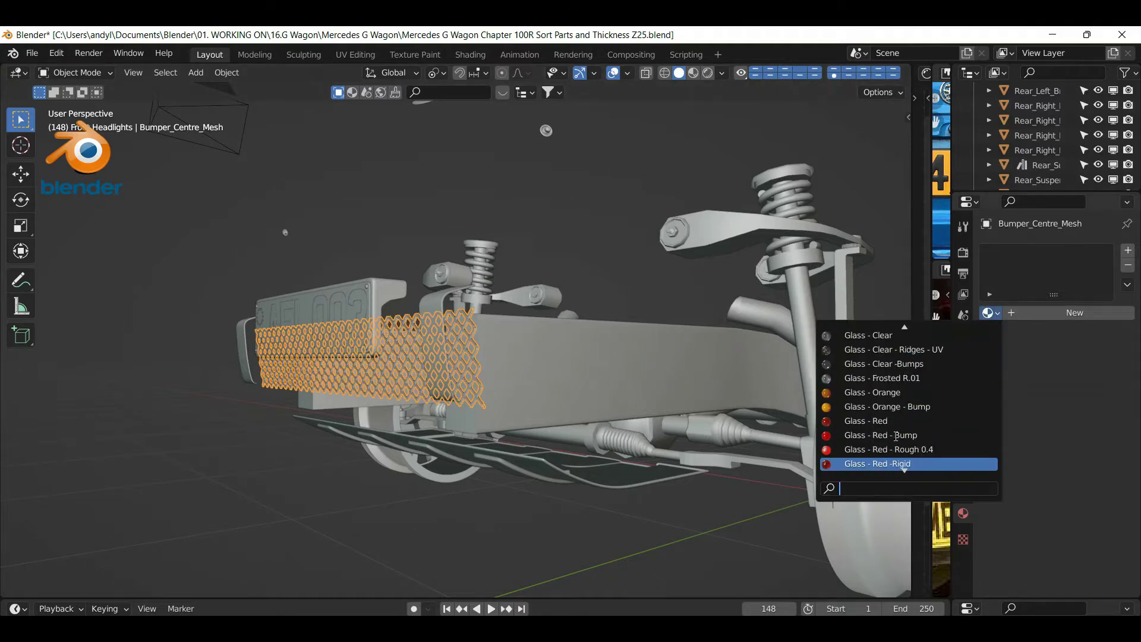
{"action": "scroll", "coordinate": [888, 447], "scroll_direction": "down", "scroll_amount": 9}
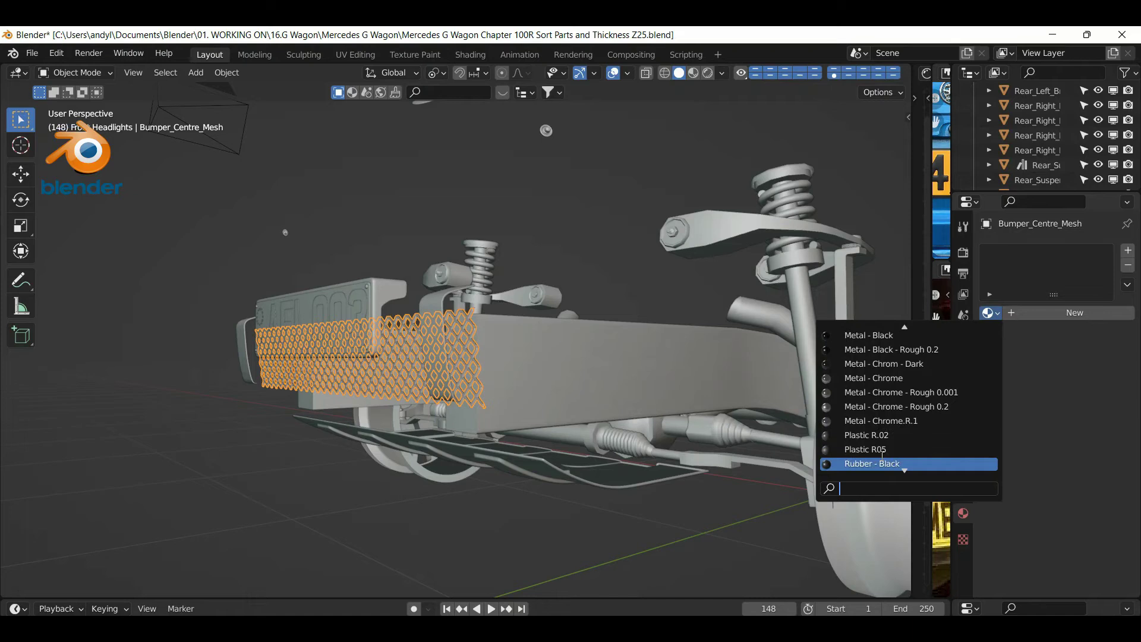
{"action": "left_click", "coordinate": [878, 436]}
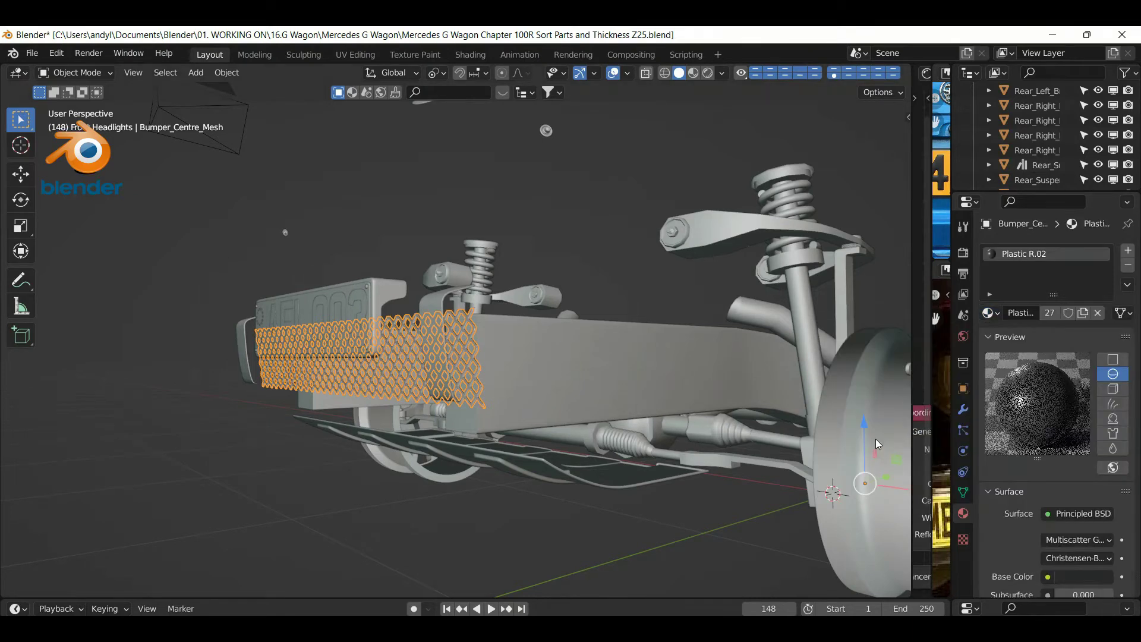
{"action": "key", "text": "h"}
{"action": "scroll", "coordinate": [489, 342], "scroll_direction": "up", "scroll_amount": 3}
{"action": "scroll", "coordinate": [489, 342], "scroll_direction": "down", "scroll_amount": 3}
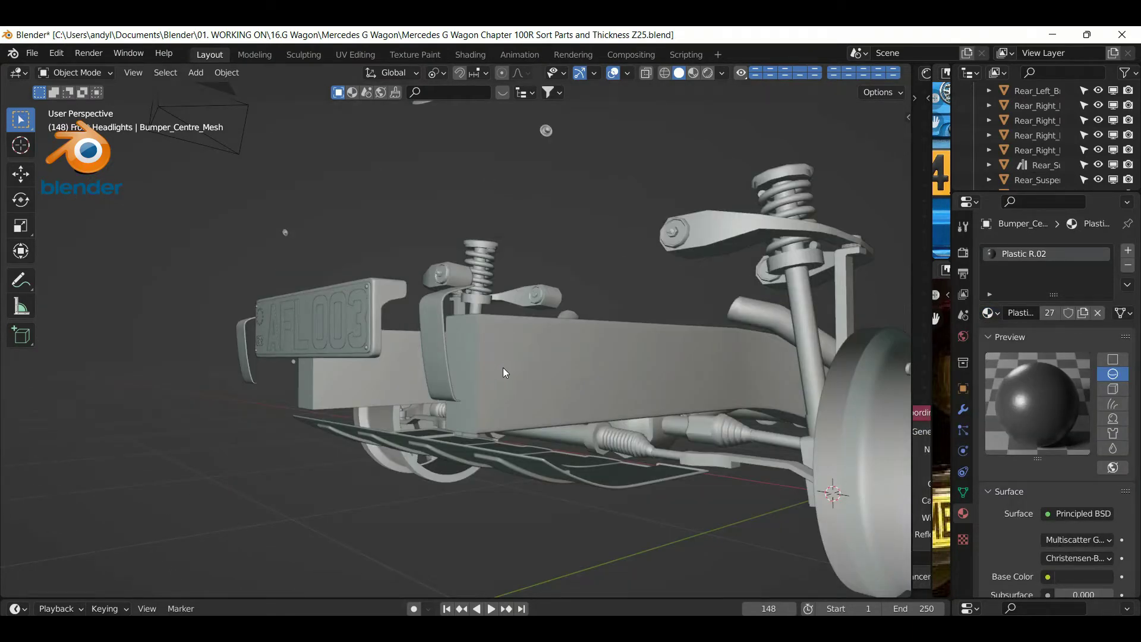
{"action": "middle_click_drag", "start_coordinate": [504, 372], "coordinate": [504, 401]}
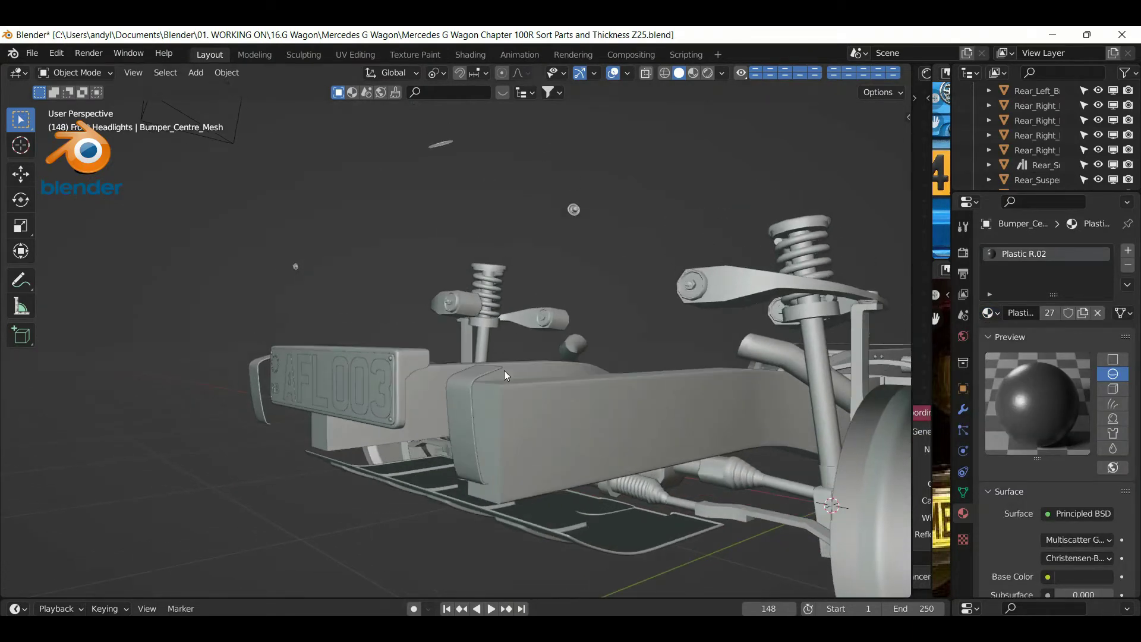
Assign Plastic R.02 to the Fender Indicators
{"action": "left_click", "coordinate": [573, 208]}
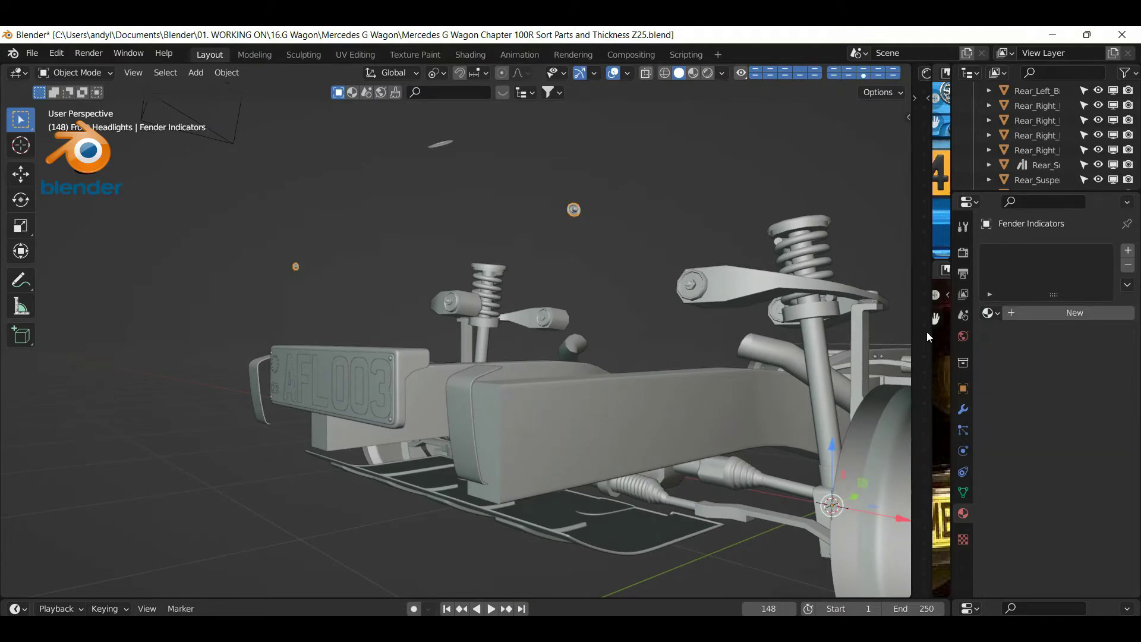
{"action": "left_click", "coordinate": [988, 315]}
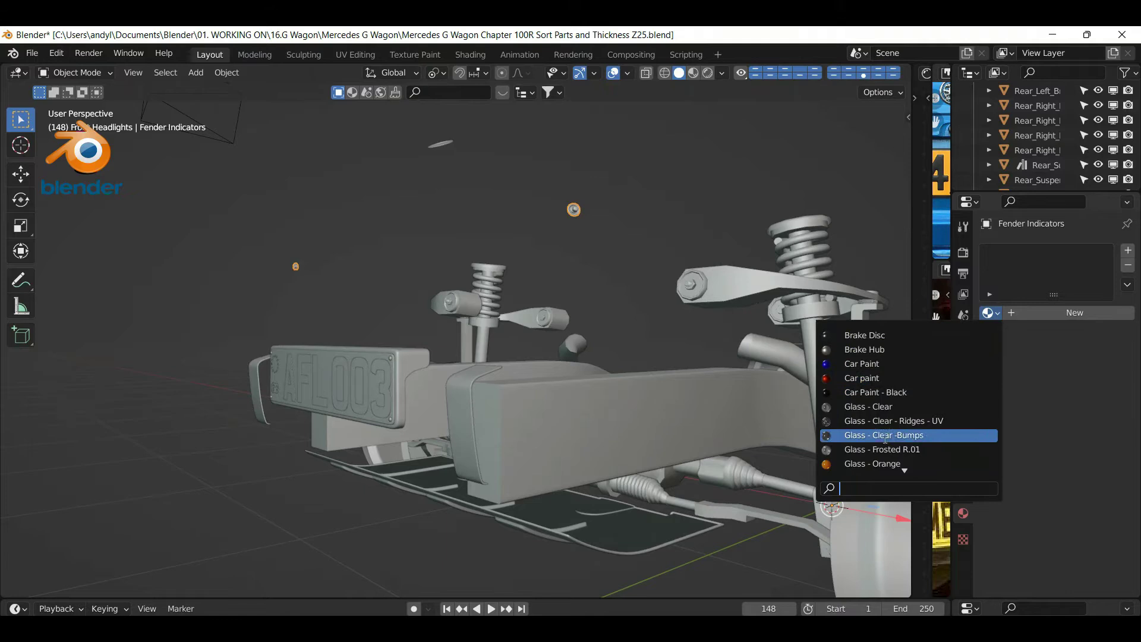
{"action": "scroll", "coordinate": [885, 438], "scroll_direction": "down", "scroll_amount": 10}
{"action": "scroll", "coordinate": [876, 455], "scroll_direction": "down", "scroll_amount": 12}
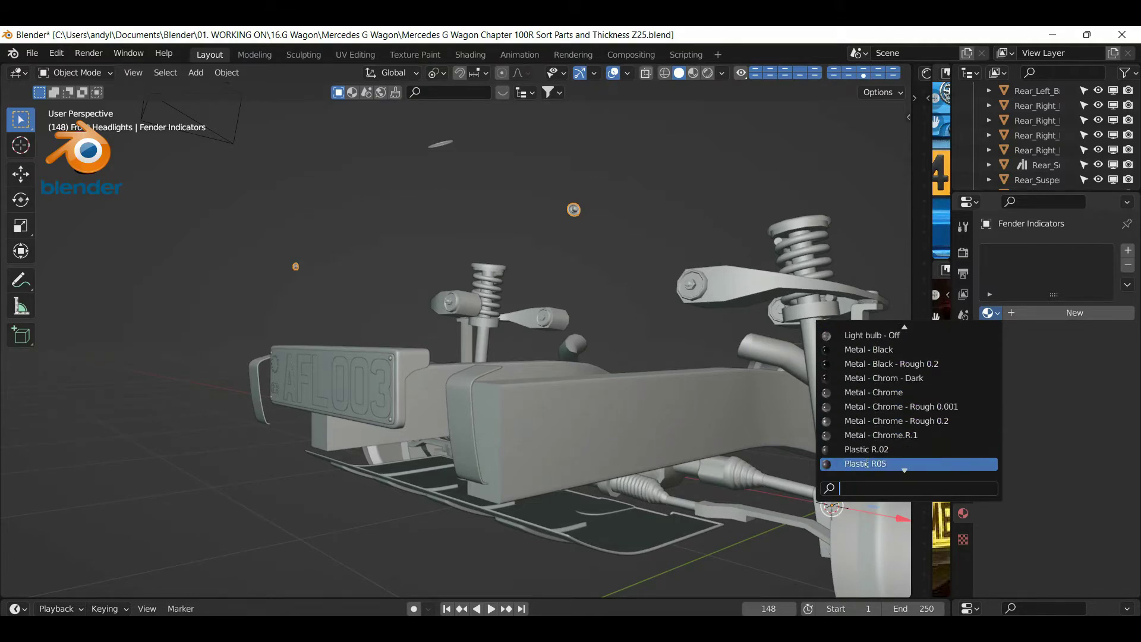
{"action": "left_click", "coordinate": [861, 450]}
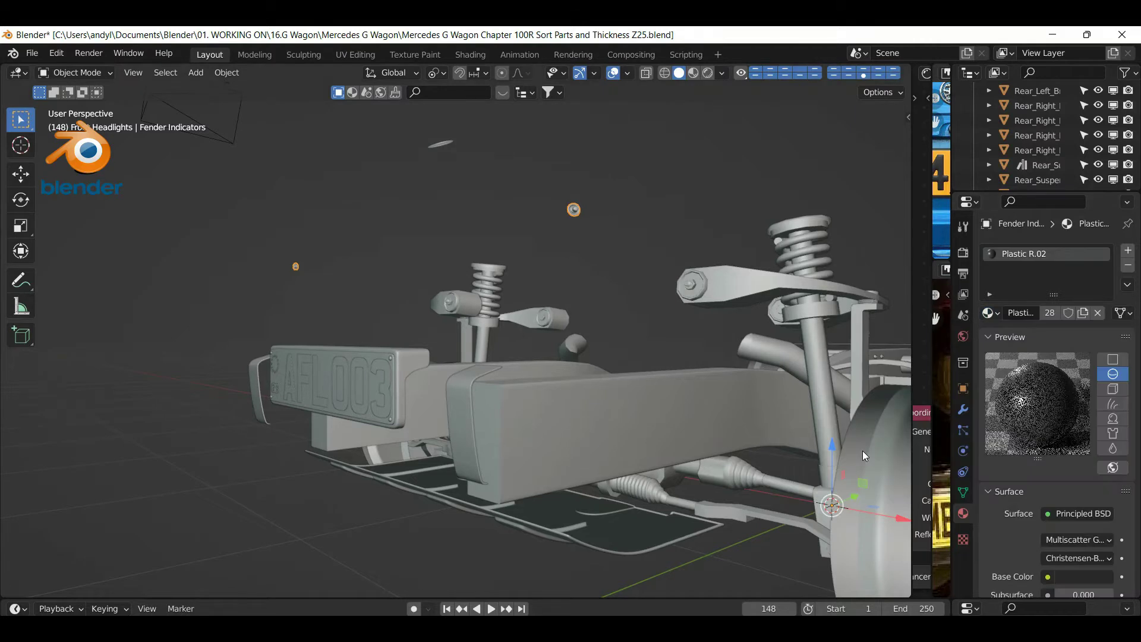
{"action": "left_click", "coordinate": [534, 341]}
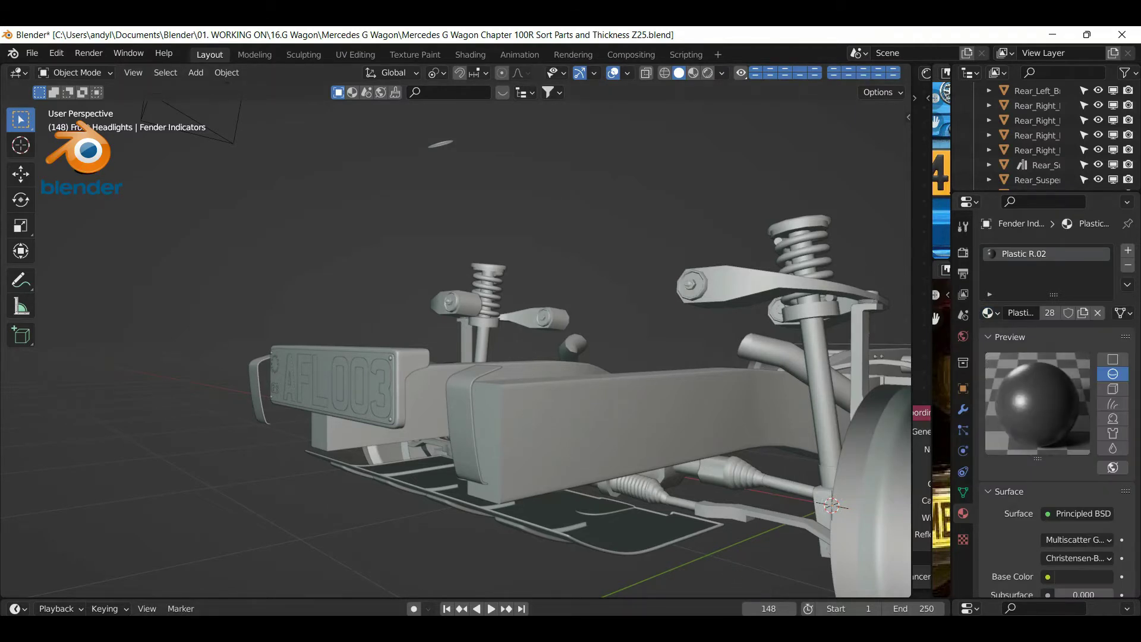
Give the front bumper straps Metal - Chrome - Rough 0.001 and hide them
{"action": "left_click", "coordinate": [461, 427]}
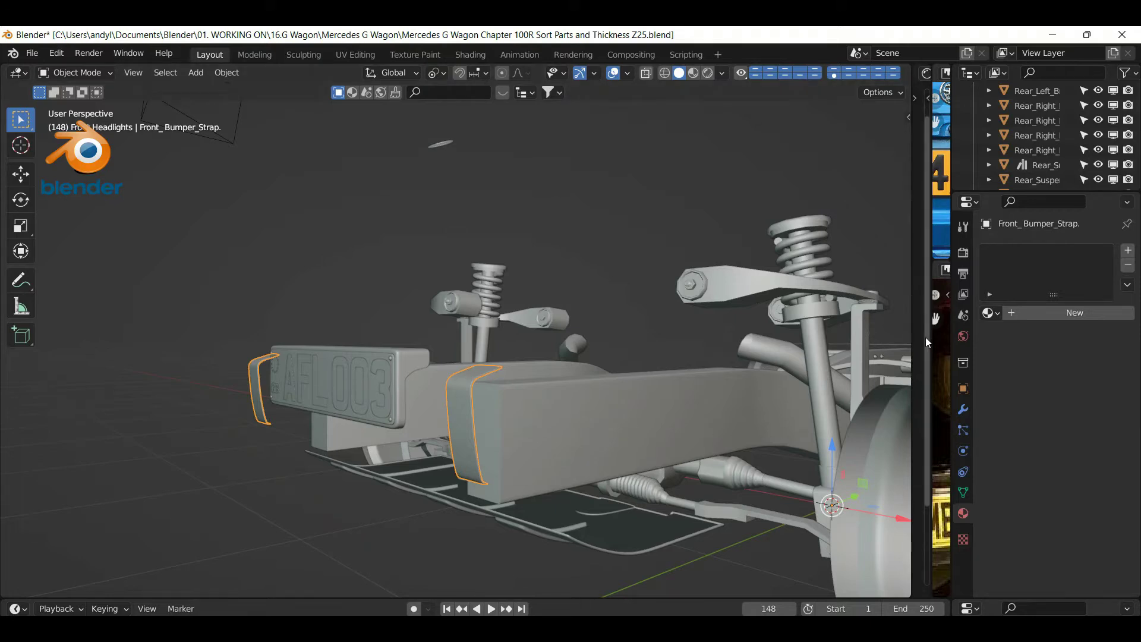
{"action": "left_click", "coordinate": [989, 312]}
{"action": "scroll", "coordinate": [940, 376], "scroll_direction": "down", "scroll_amount": 7}
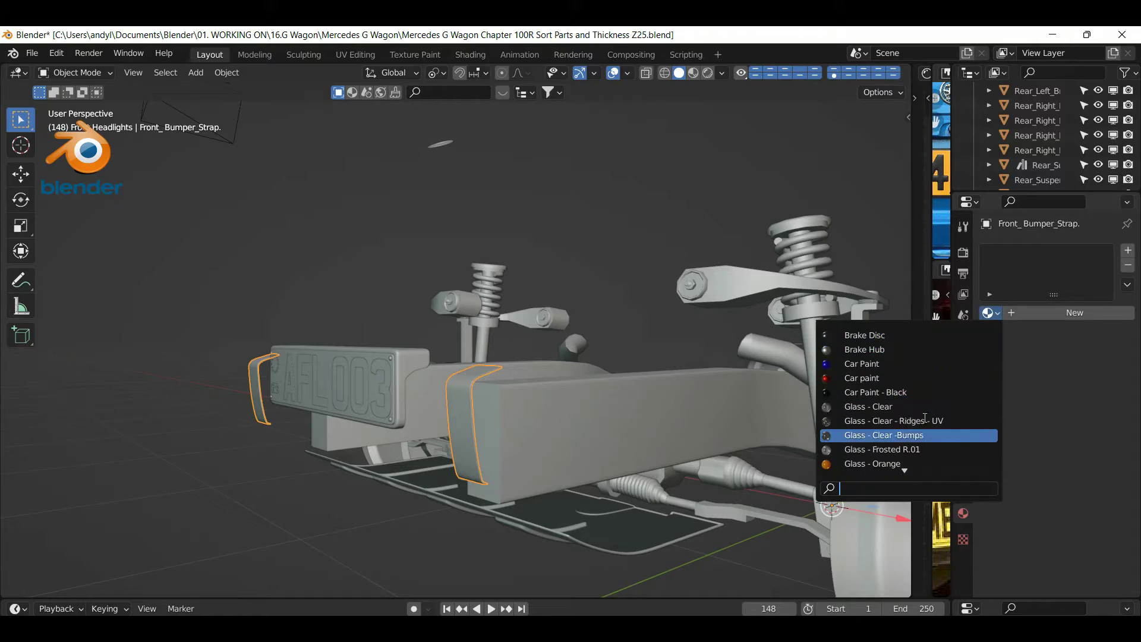
{"action": "scroll", "coordinate": [914, 439], "scroll_direction": "down", "scroll_amount": 11}
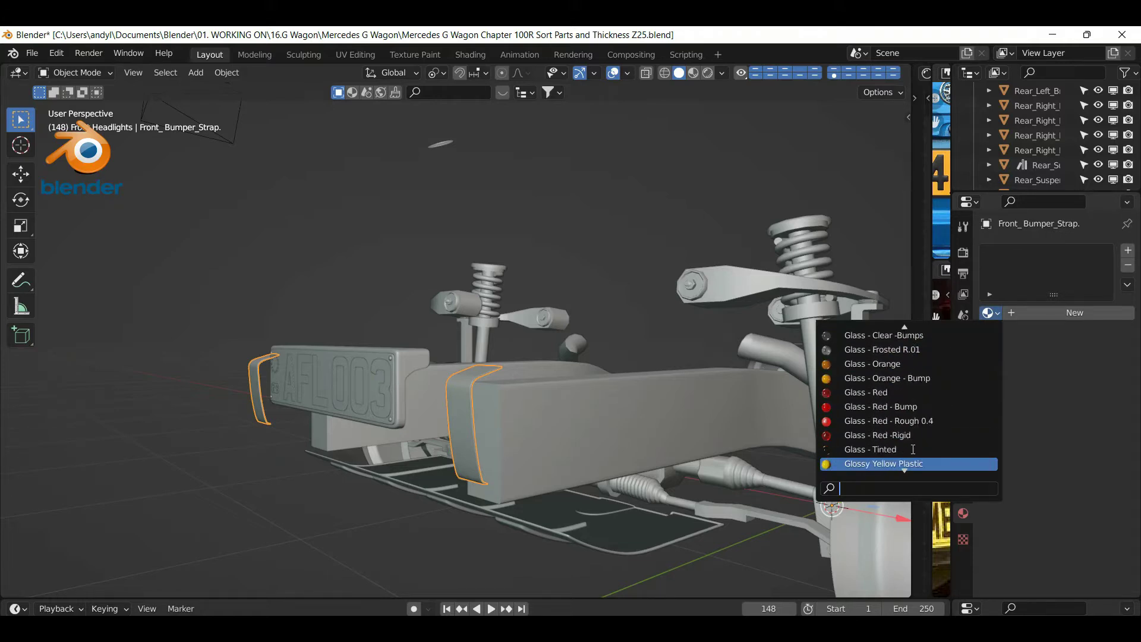
{"action": "scroll", "coordinate": [908, 449], "scroll_direction": "down", "scroll_amount": 5}
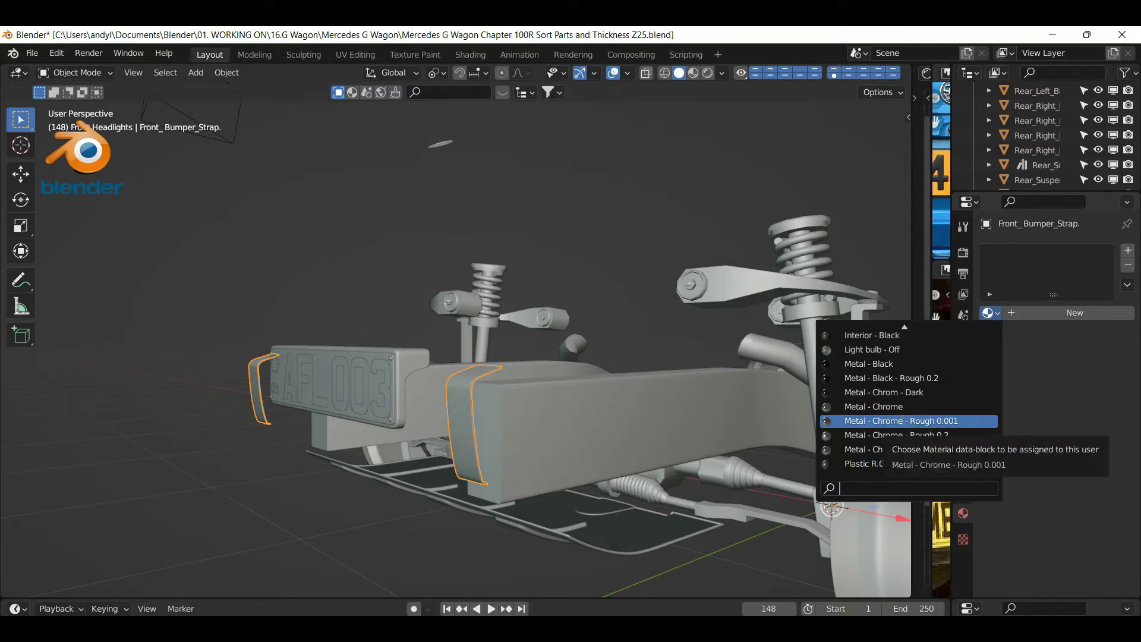
{"action": "left_click", "coordinate": [900, 421]}
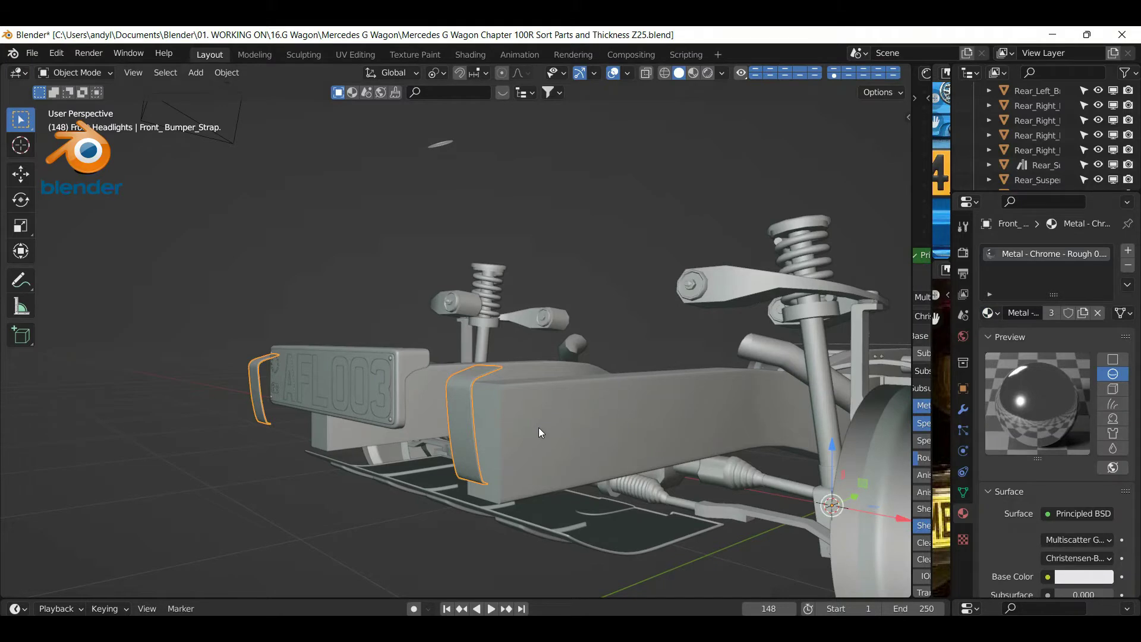
{"action": "key", "text": "h"}
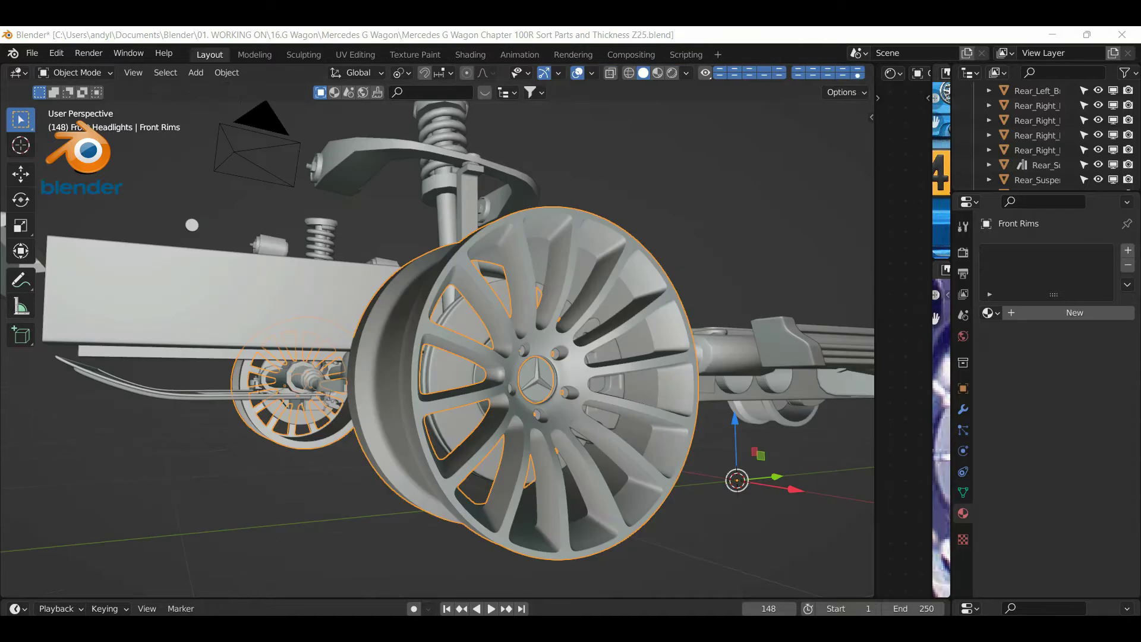
Assign Metal - Chrome - Rough 0.001 to the Front Rims
{"action": "scroll", "coordinate": [631, 426], "scroll_direction": "down", "scroll_amount": 3}
{"action": "scroll", "coordinate": [629, 432], "scroll_direction": "up", "scroll_amount": 3}
{"action": "left_click", "coordinate": [989, 313]}
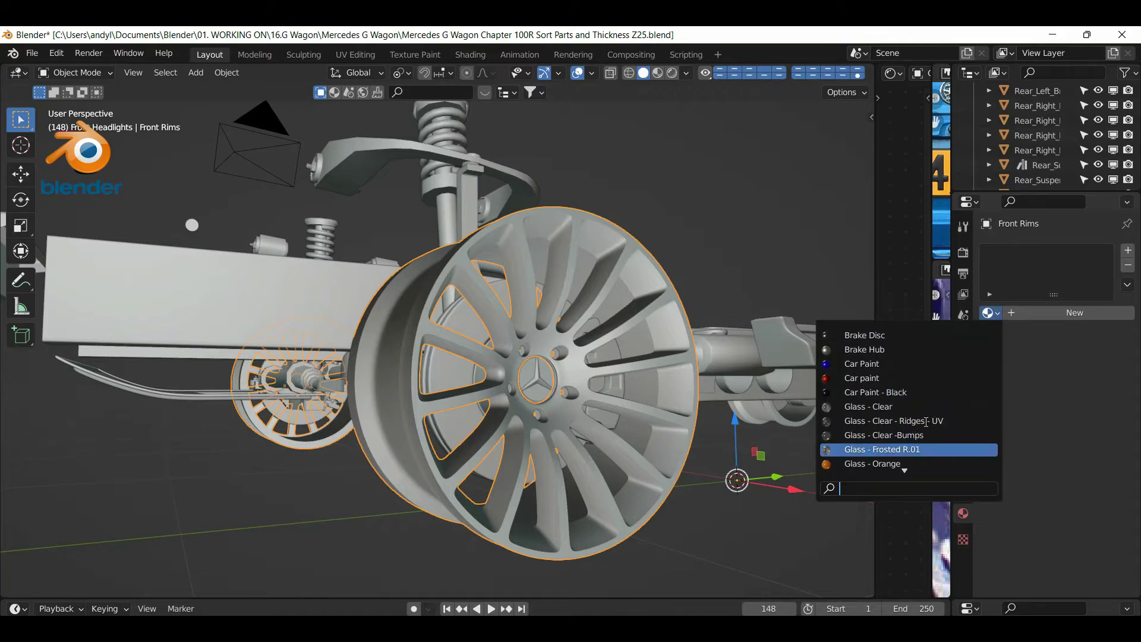
{"action": "scroll", "coordinate": [909, 457], "scroll_direction": "down", "scroll_amount": 2}
{"action": "scroll", "coordinate": [897, 456], "scroll_direction": "down", "scroll_amount": 4}
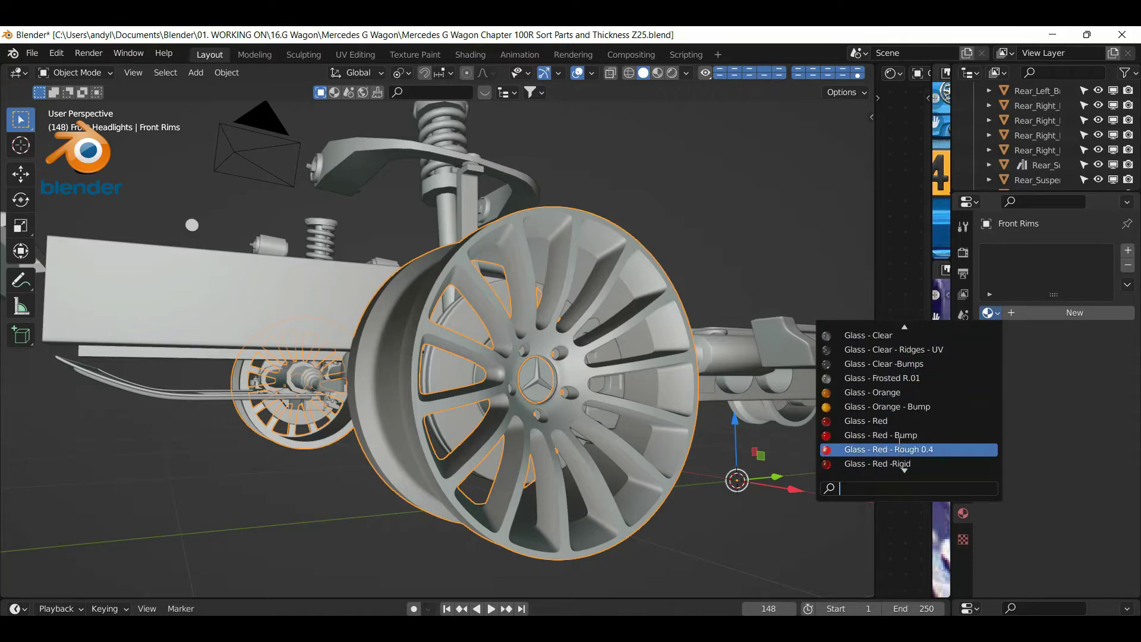
{"action": "scroll", "coordinate": [878, 452], "scroll_direction": "down", "scroll_amount": 4}
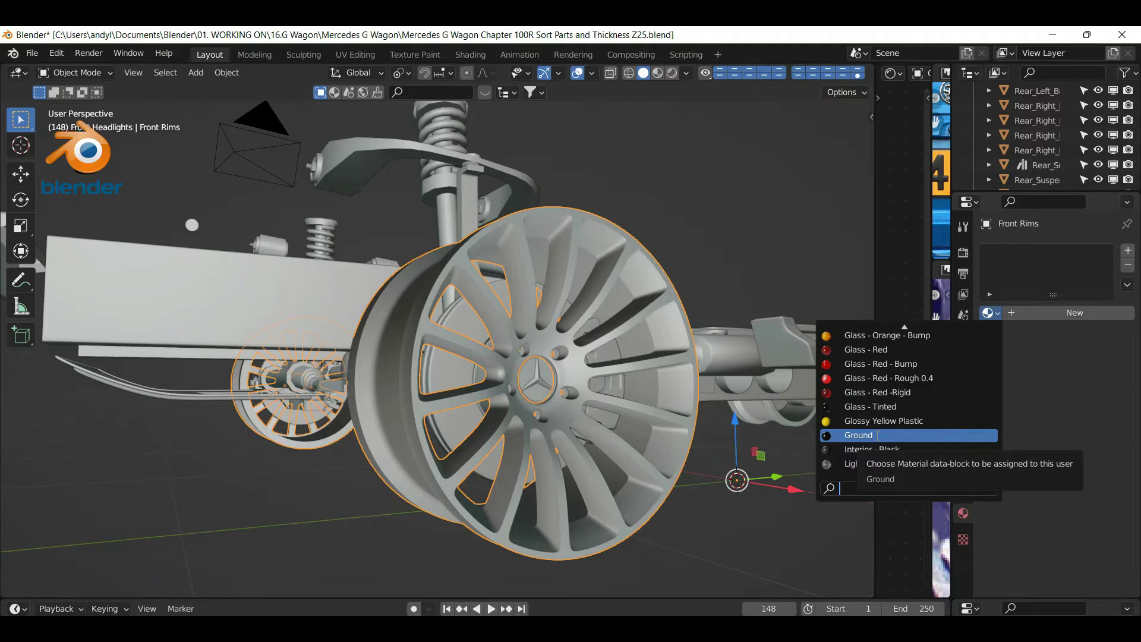
{"action": "key", "text": "Up"}
{"action": "key", "text": "Down"}
{"action": "key", "text": "Down"}
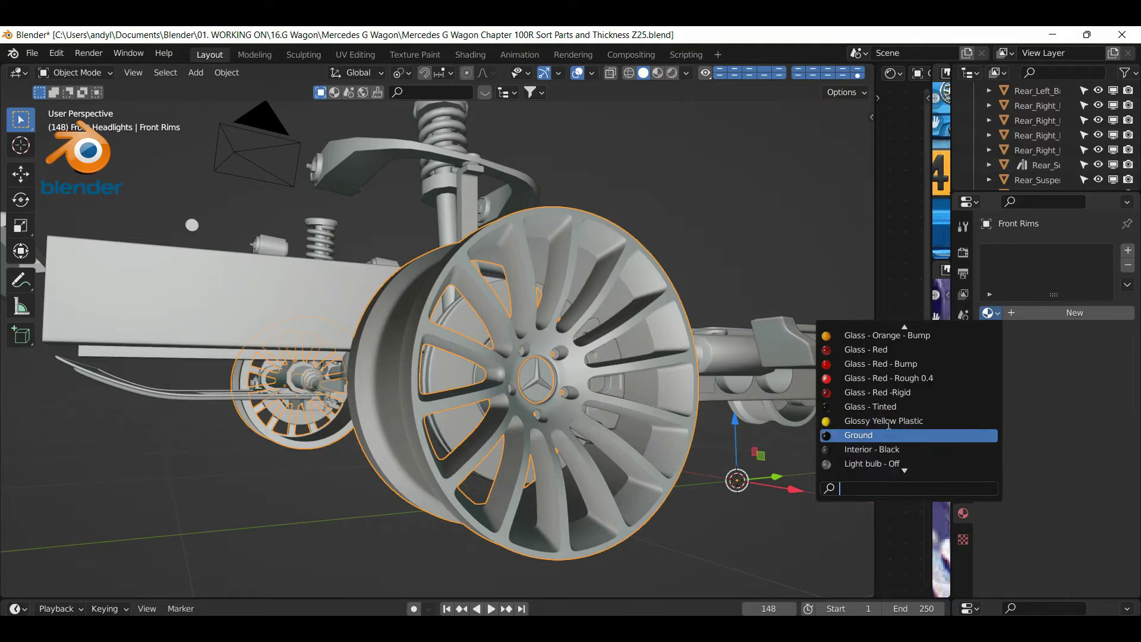
{"action": "key", "text": "Down"}
{"action": "key", "text": "Down"}
{"action": "key", "text": "Down"}
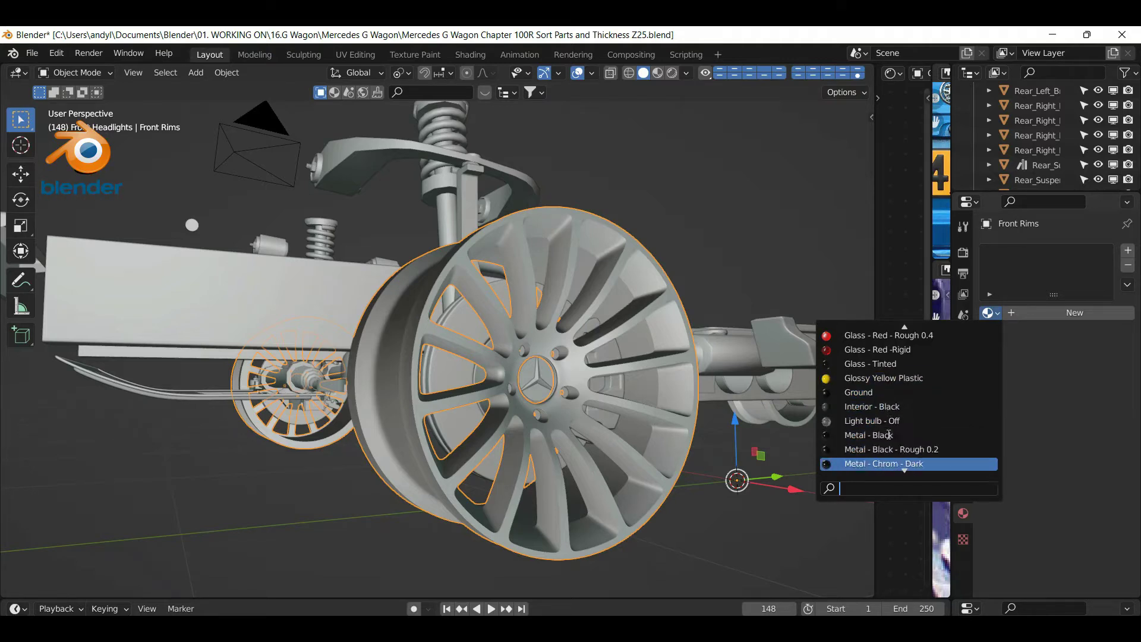
{"action": "key", "text": "Up"}
{"action": "key", "text": "Up"}
{"action": "key", "text": "Up"}
{"action": "key", "text": "Up"}
{"action": "key", "text": "Down"}
{"action": "key", "text": "Down"}
{"action": "key", "text": "Down"}
{"action": "key", "text": "Down"}
{"action": "key", "text": "Down"}
{"action": "key", "text": "Down"}
{"action": "key", "text": "Down"}
{"action": "key", "text": "Up"}
{"action": "key", "text": "Up"}
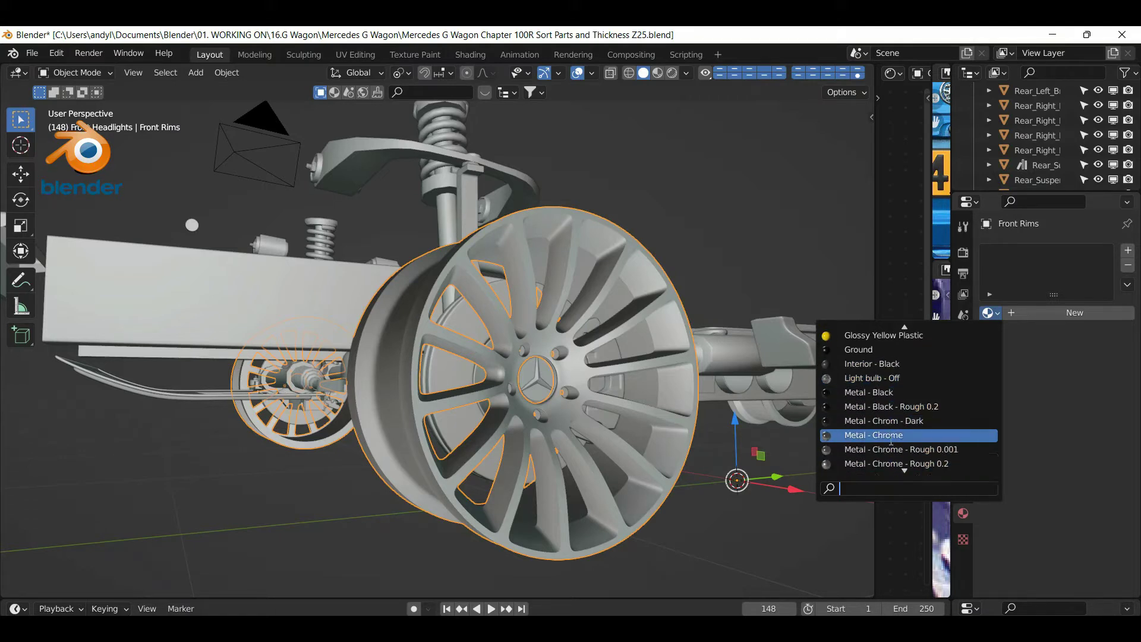
{"action": "key", "text": "Down"}
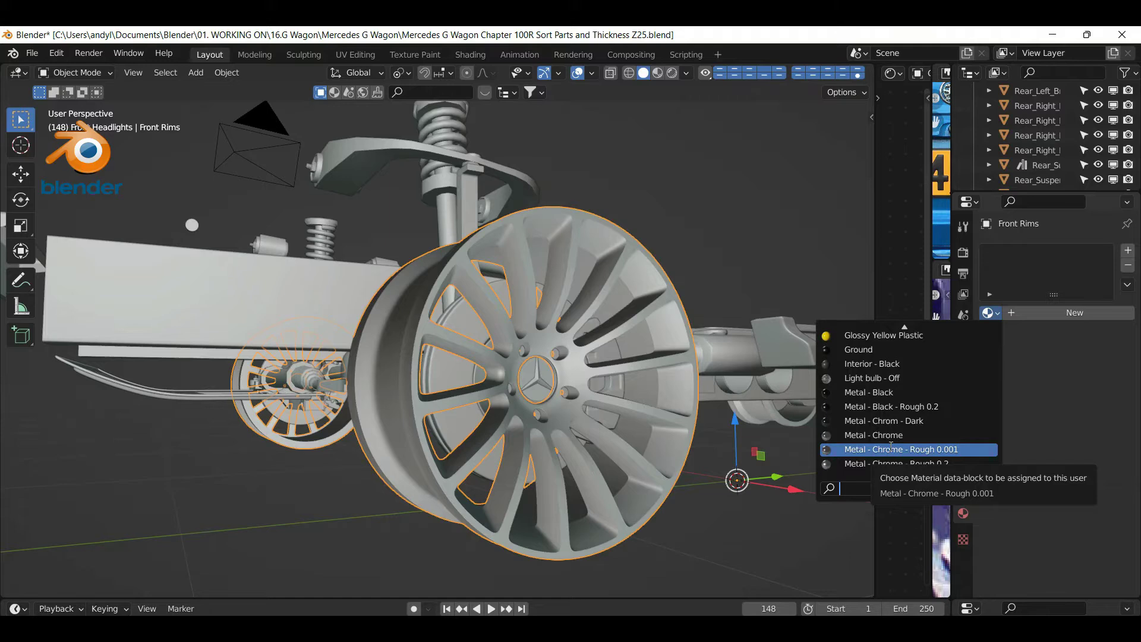
{"action": "left_click", "coordinate": [893, 454]}
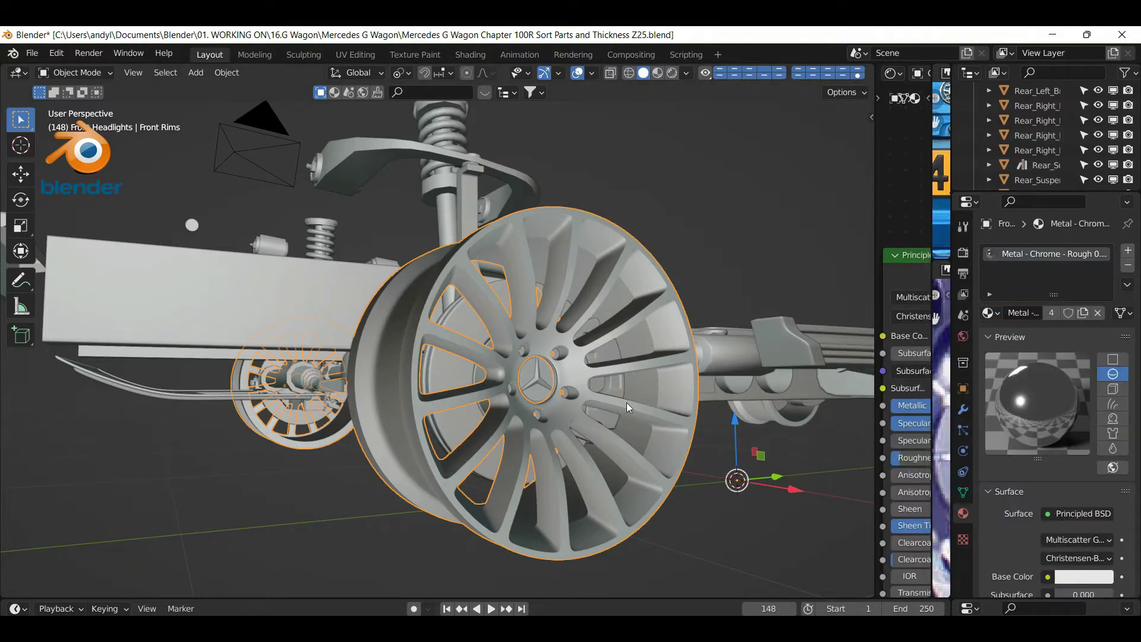
Switch the viewport to Material Preview shading and view the chrome rims
{"action": "left_click", "coordinate": [657, 74]}
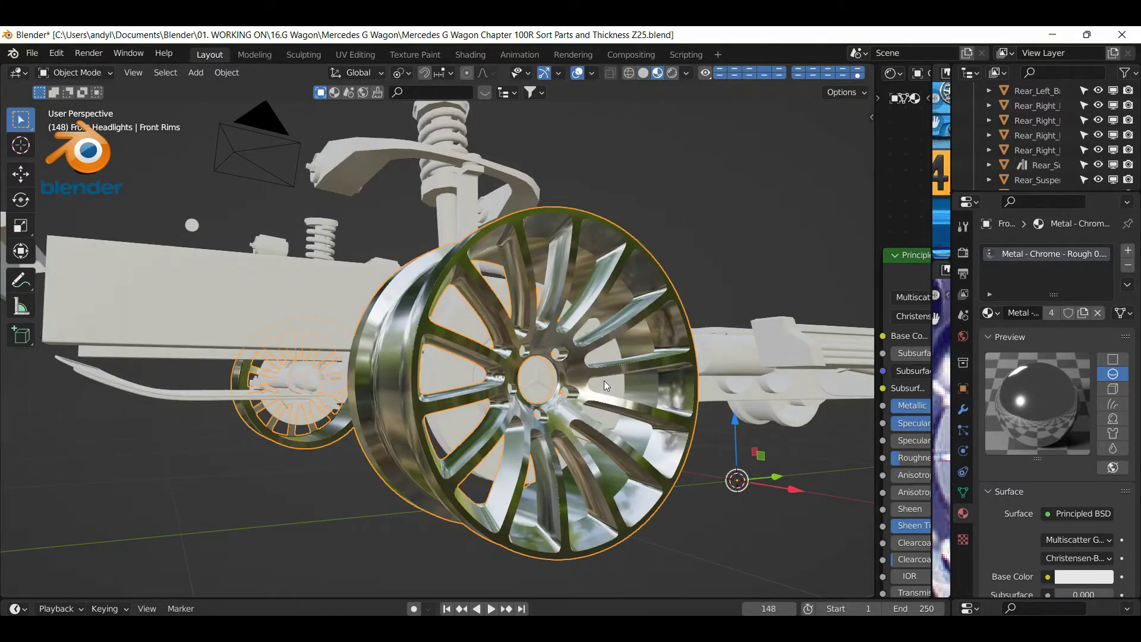
{"action": "middle_click_drag", "start_coordinate": [589, 384], "coordinate": [576, 390]}
{"action": "scroll", "coordinate": [595, 392], "scroll_direction": "up", "scroll_amount": 5}
{"action": "scroll", "coordinate": [634, 412], "scroll_direction": "down", "scroll_amount": 10}
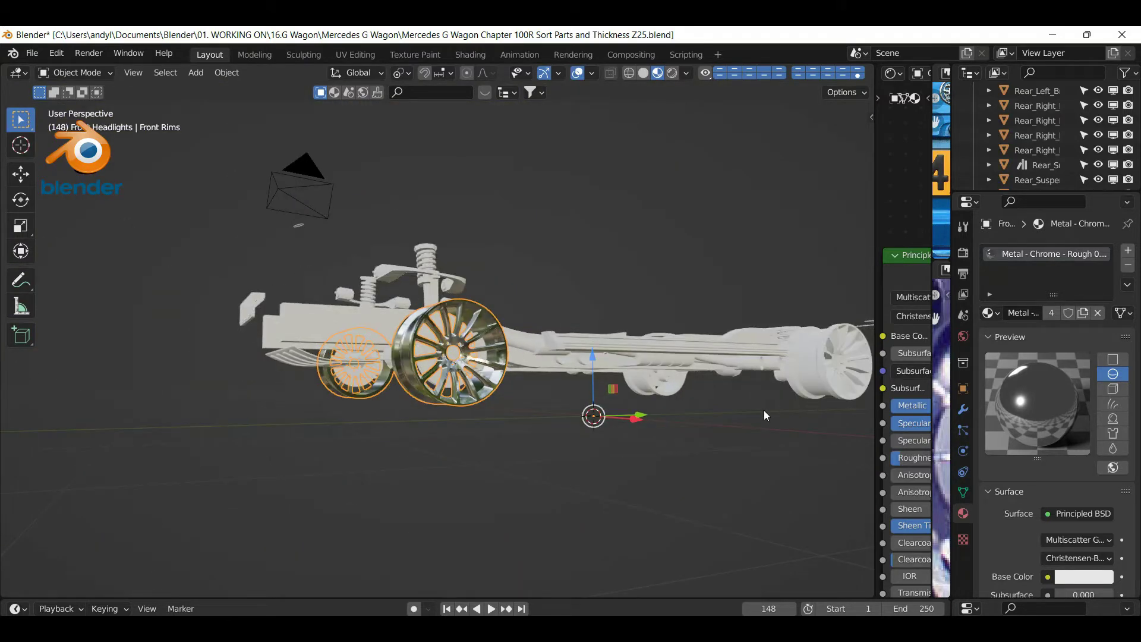
Hide the front rims and give the rear Mercedes G Wagon Rims Metal - Chrome - Rough 0.001
{"action": "key", "text": "h"}
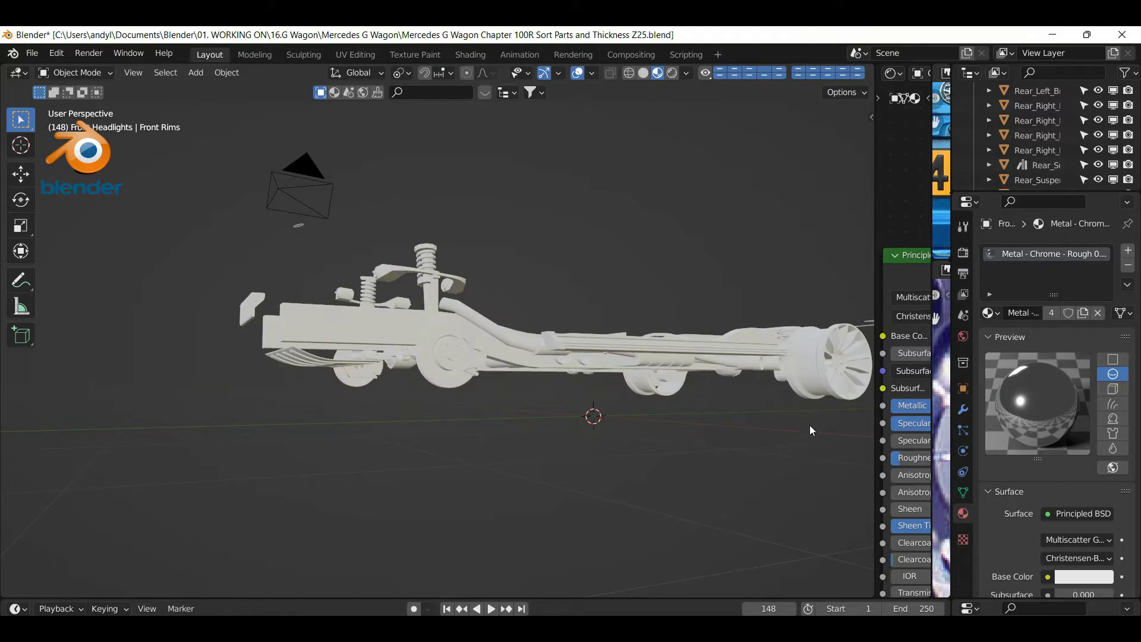
{"action": "left_click", "coordinate": [826, 387]}
{"action": "left_click", "coordinate": [988, 313]}
{"action": "scroll", "coordinate": [915, 434], "scroll_direction": "down", "scroll_amount": 12}
{"action": "scroll", "coordinate": [916, 434], "scroll_direction": "down", "scroll_amount": 5}
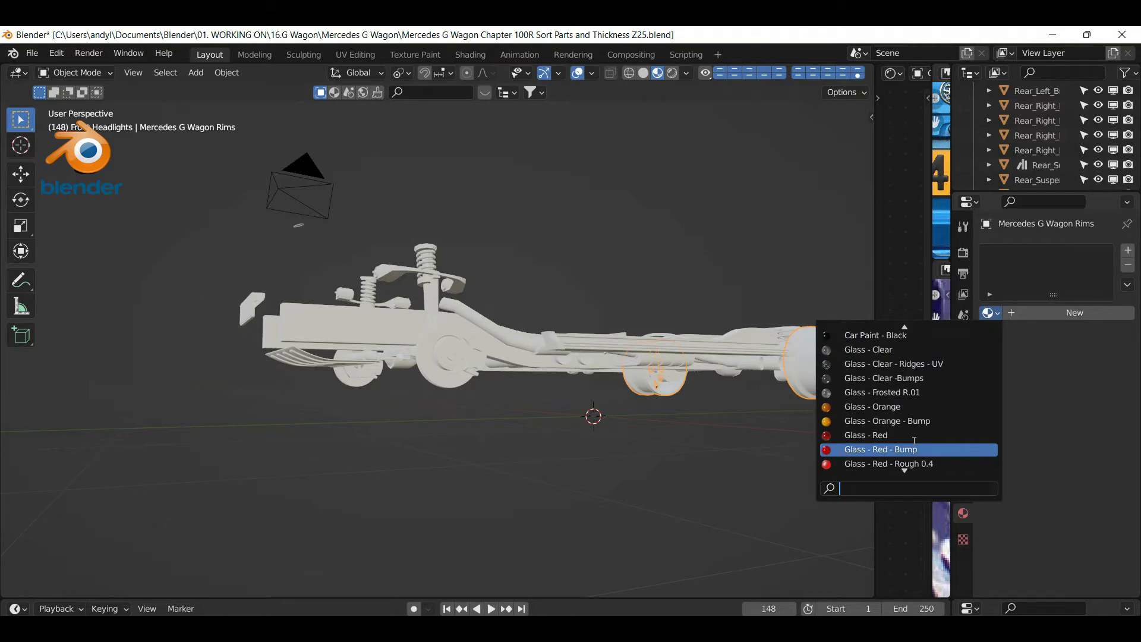
{"action": "scroll", "coordinate": [907, 463], "scroll_direction": "down", "scroll_amount": 6}
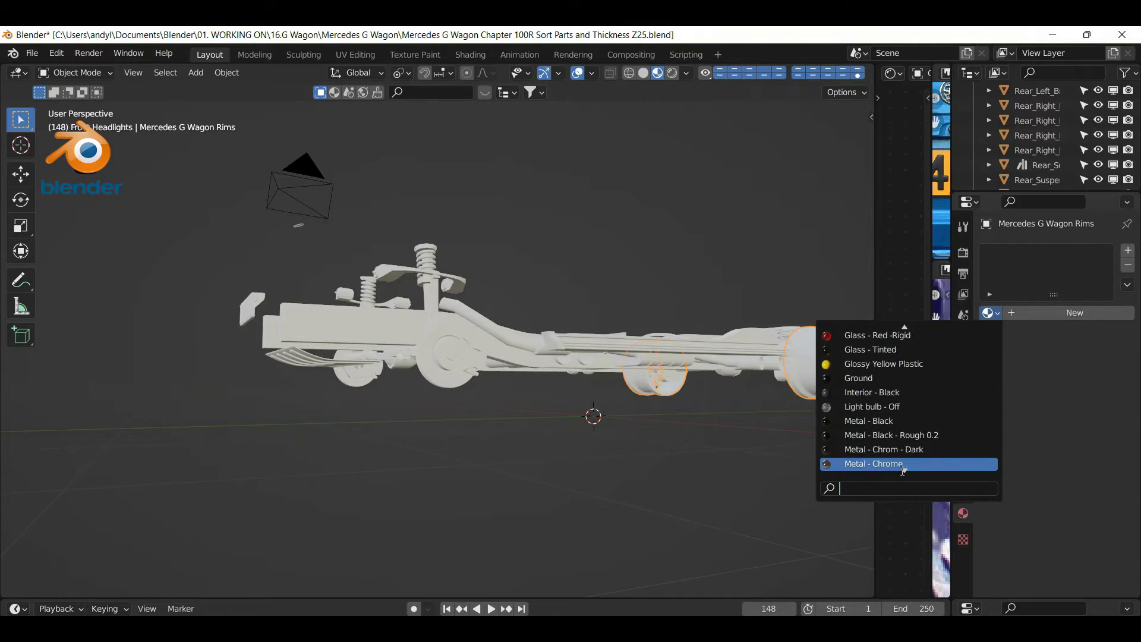
{"action": "scroll", "coordinate": [903, 470], "scroll_direction": "down", "scroll_amount": 2}
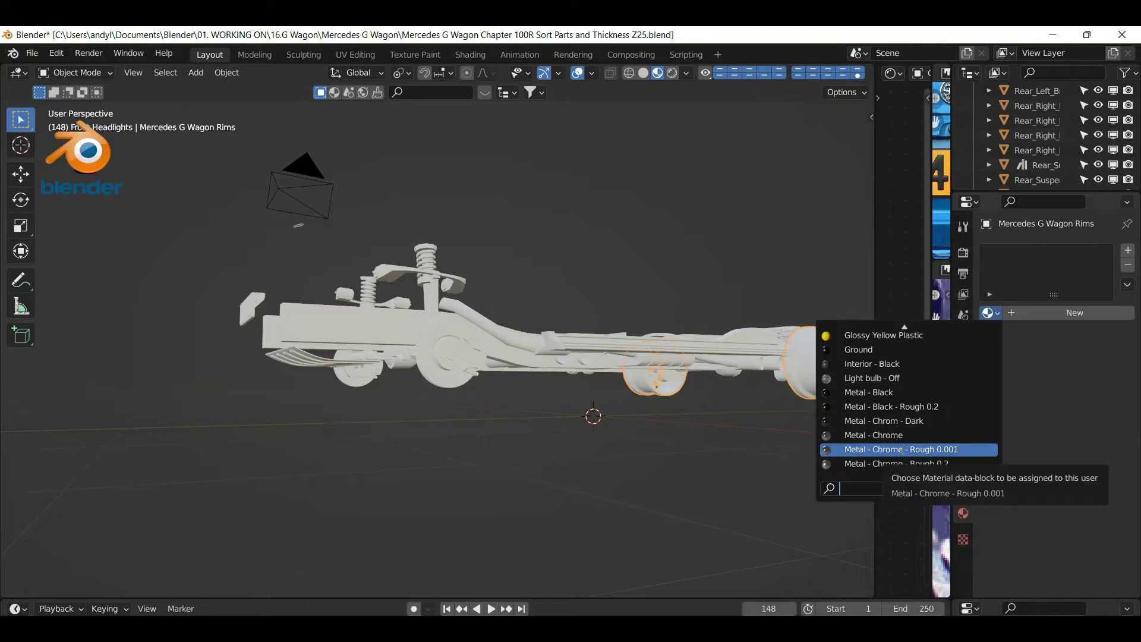
{"action": "left_click", "coordinate": [901, 449]}
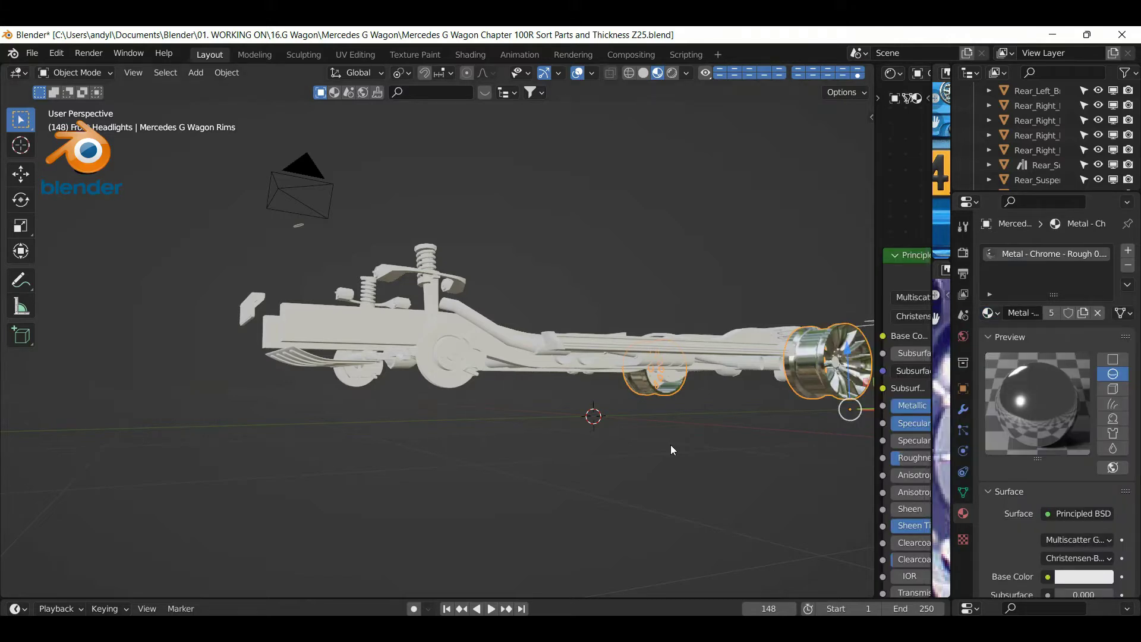
Hide the rear rims to reveal the hub and return the viewport to Solid shading
{"action": "key", "text": "h"}
{"action": "scroll", "coordinate": [469, 385], "scroll_direction": "up", "scroll_amount": 5}
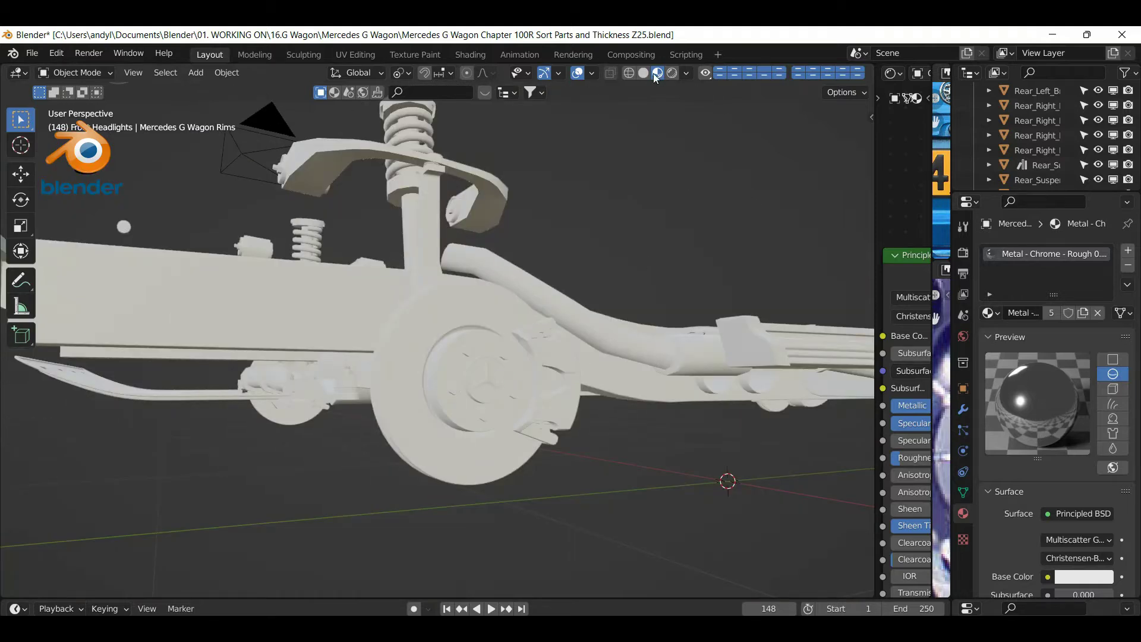
{"action": "left_click", "coordinate": [646, 73]}
{"action": "scroll", "coordinate": [499, 412], "scroll_direction": "up", "scroll_amount": 5}
{"action": "scroll", "coordinate": [499, 412], "scroll_direction": "down", "scroll_amount": 5}
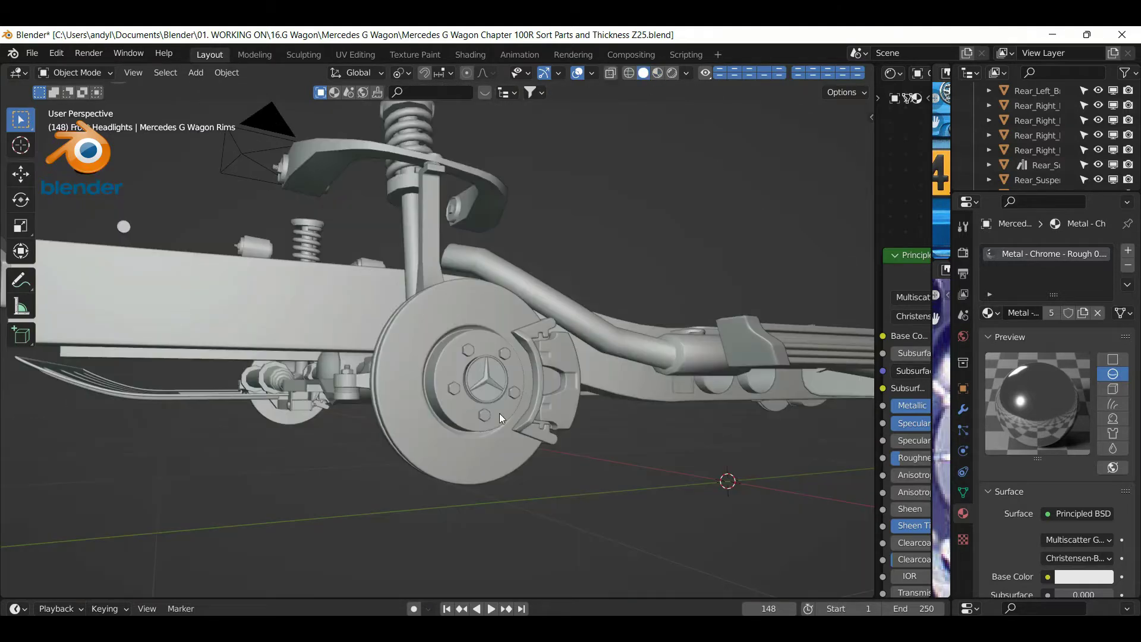
Assign Metal - Chrome - Rough 0.001 to the hub's Rim Badge, then hide the badge
{"action": "left_click", "coordinate": [486, 379]}
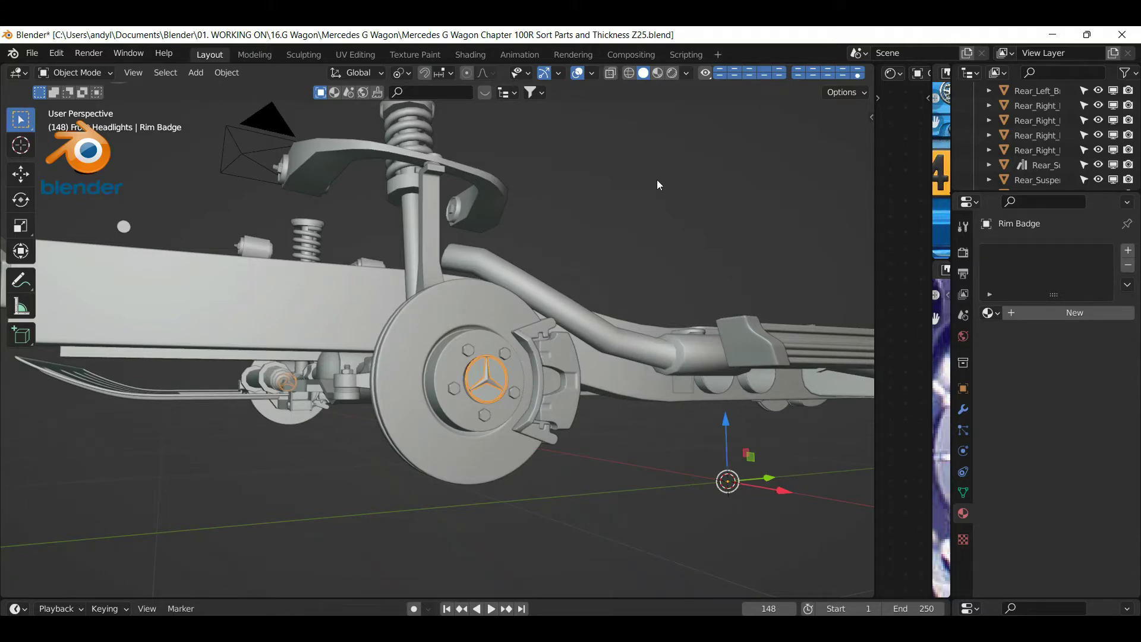
{"action": "left_click", "coordinate": [989, 313]}
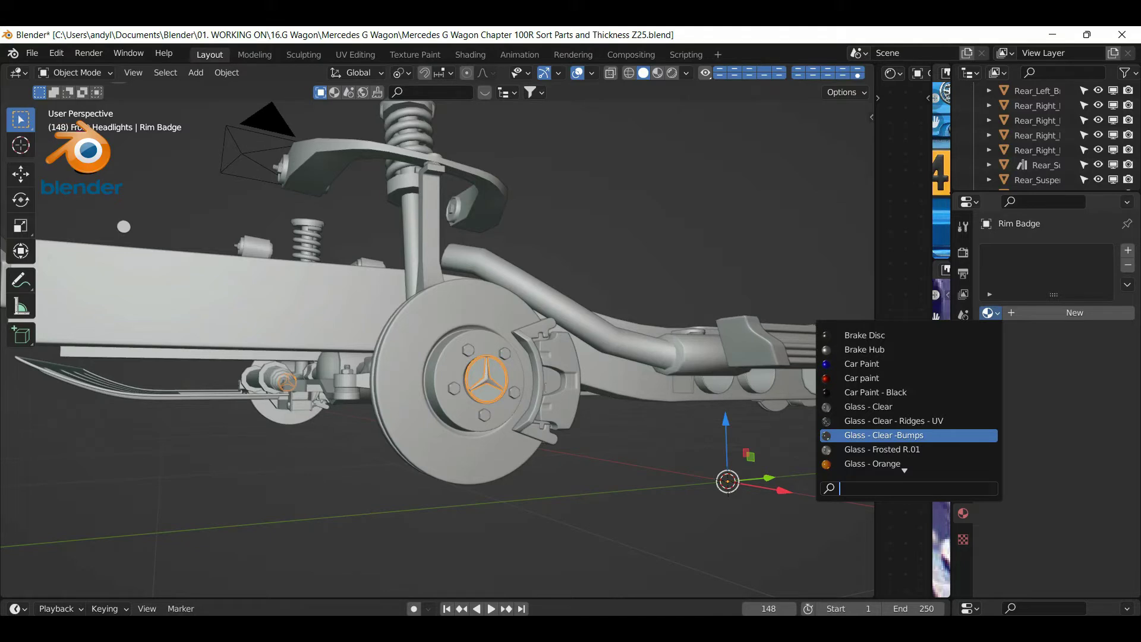
{"action": "scroll", "coordinate": [874, 438], "scroll_direction": "down", "scroll_amount": 5}
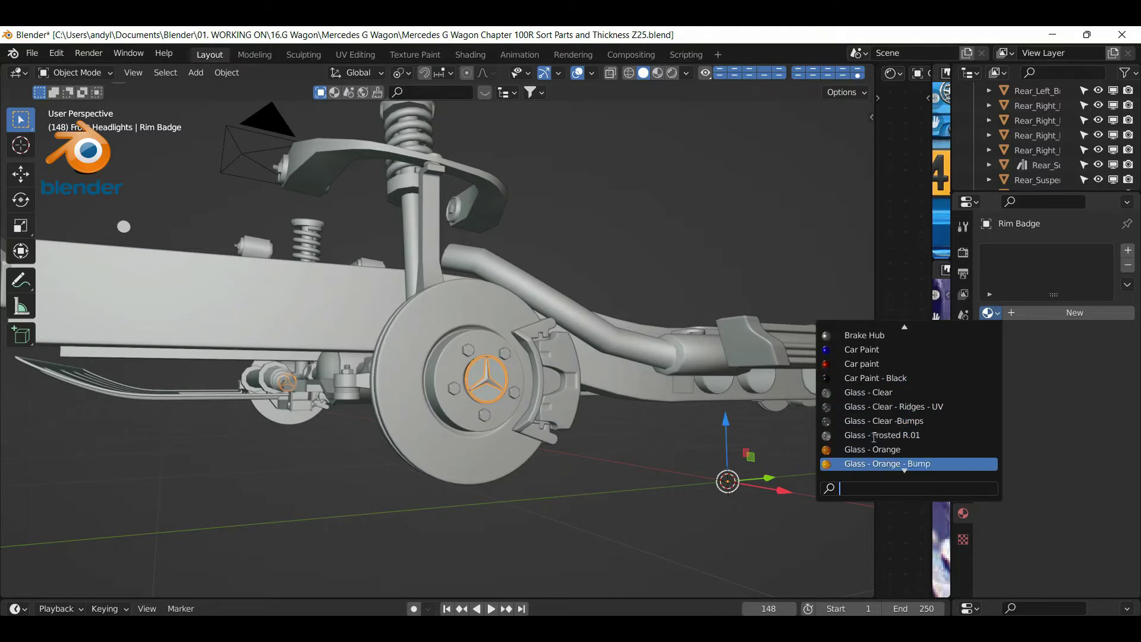
{"action": "scroll", "coordinate": [874, 438], "scroll_direction": "down", "scroll_amount": 10}
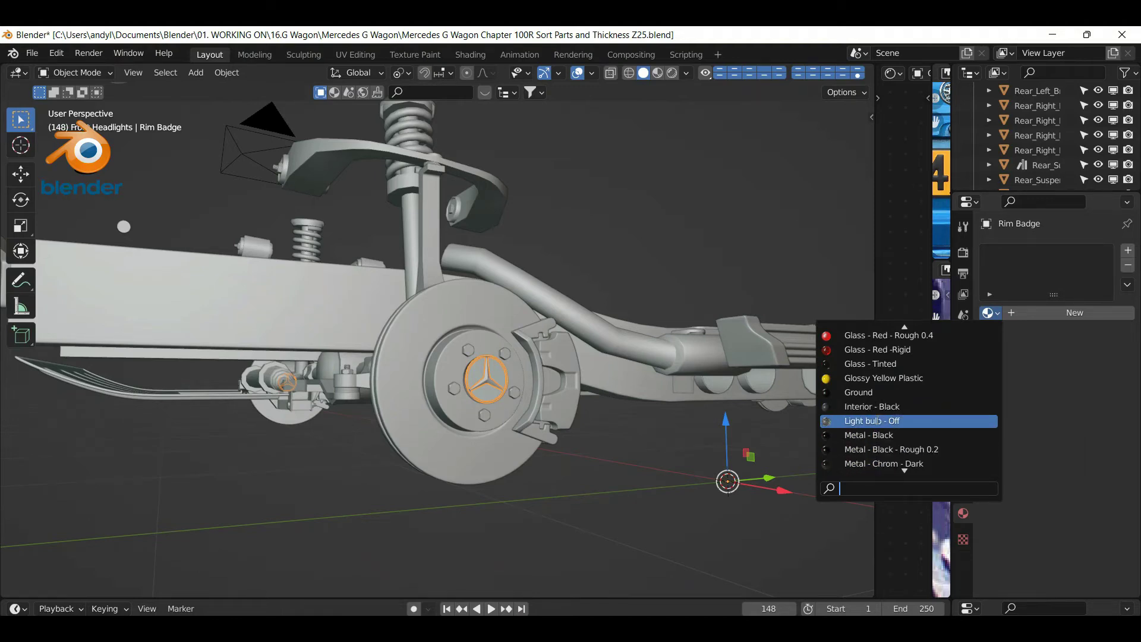
{"action": "scroll", "coordinate": [879, 452], "scroll_direction": "down", "scroll_amount": 3}
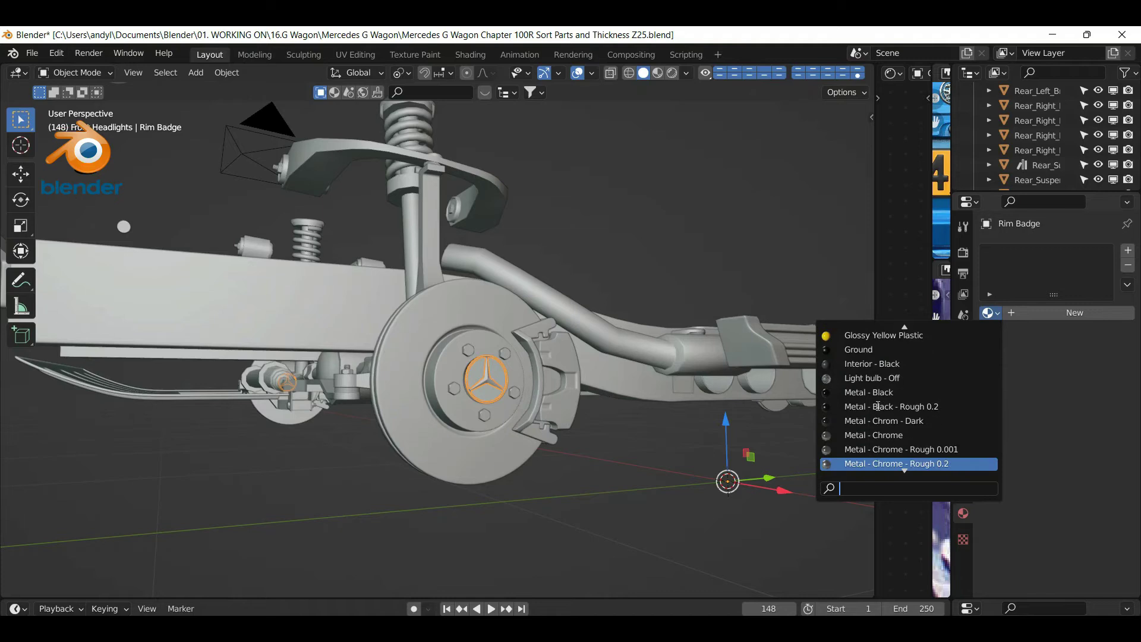
{"action": "left_click", "coordinate": [882, 448]}
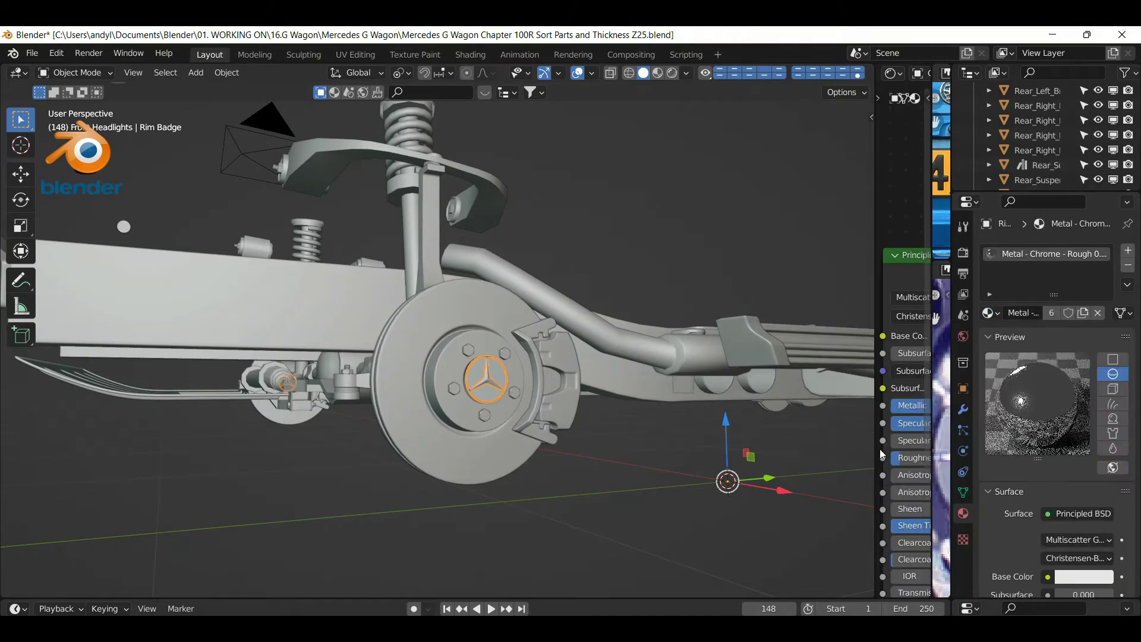
{"action": "key", "text": "h"}
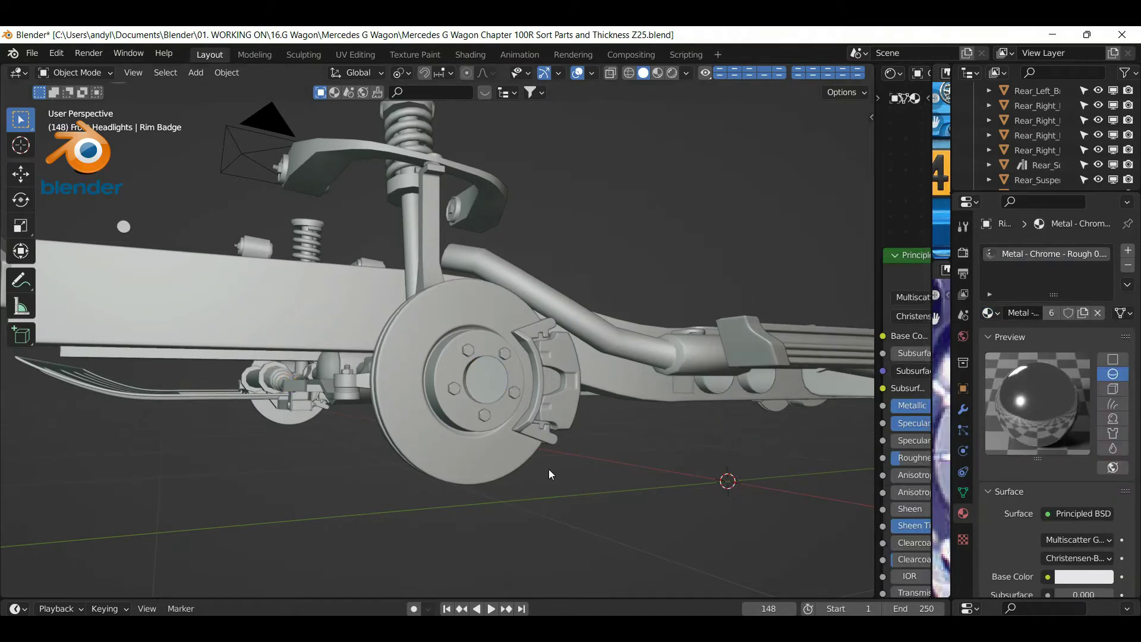
{"action": "left_click", "coordinate": [487, 387]}
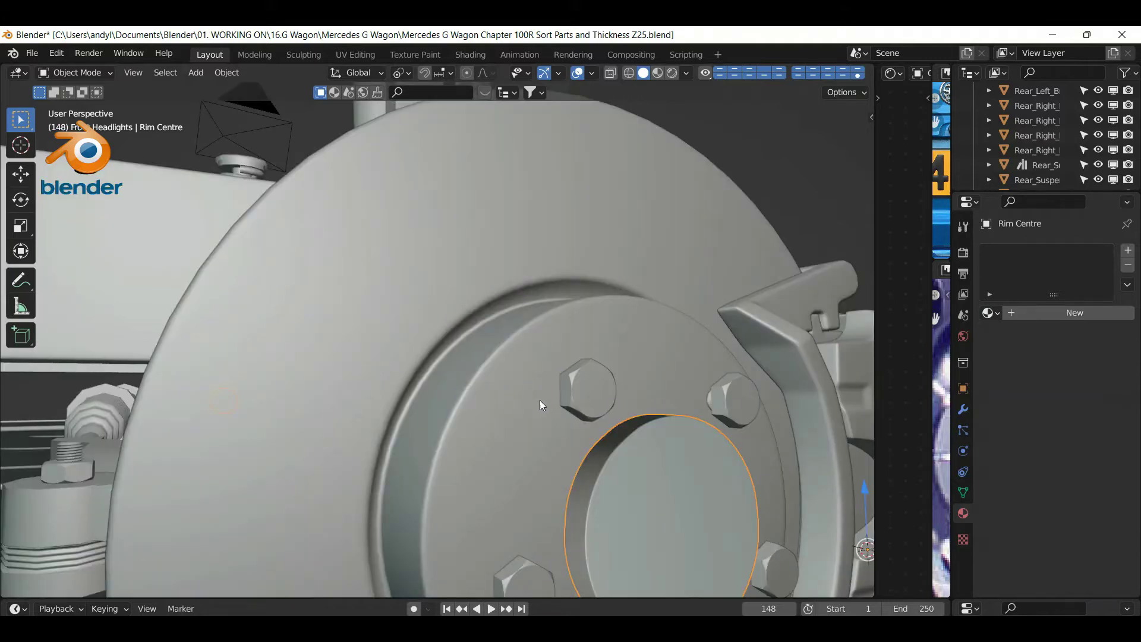
{"action": "scroll", "coordinate": [555, 400], "scroll_direction": "down", "scroll_amount": 8}
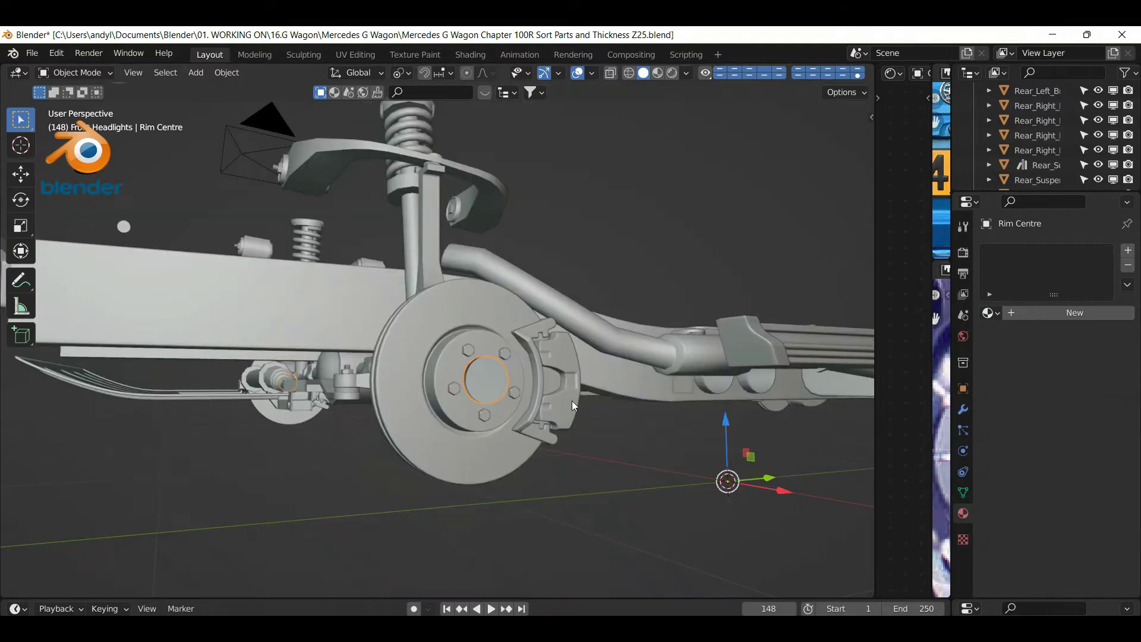
{"action": "left_click", "coordinate": [990, 313]}
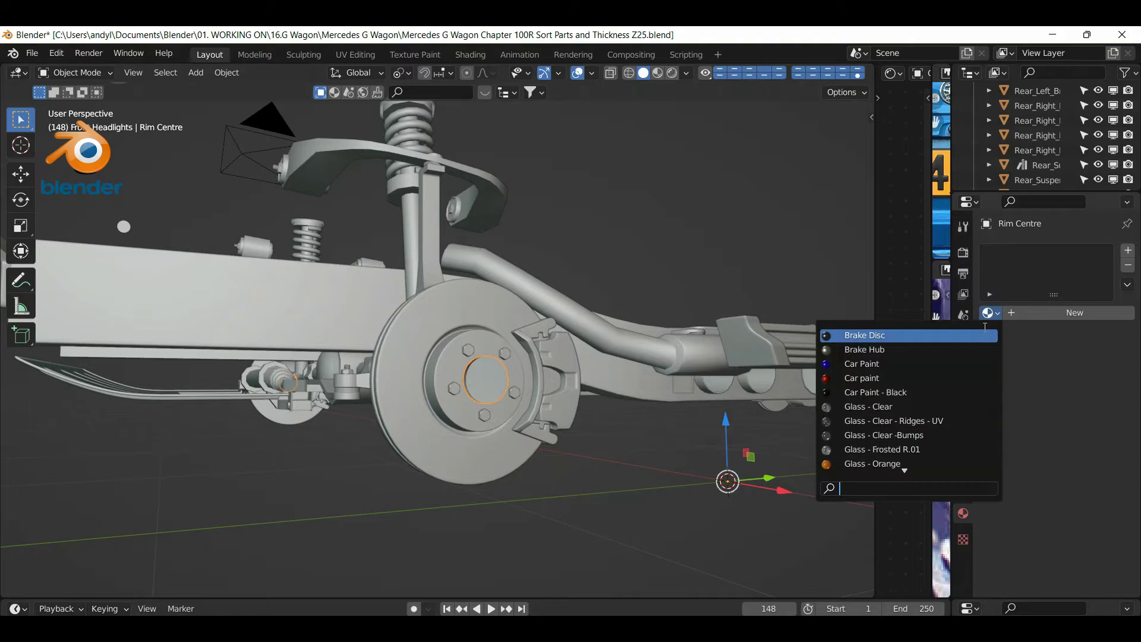
{"action": "scroll", "coordinate": [917, 399], "scroll_direction": "down", "scroll_amount": 1}
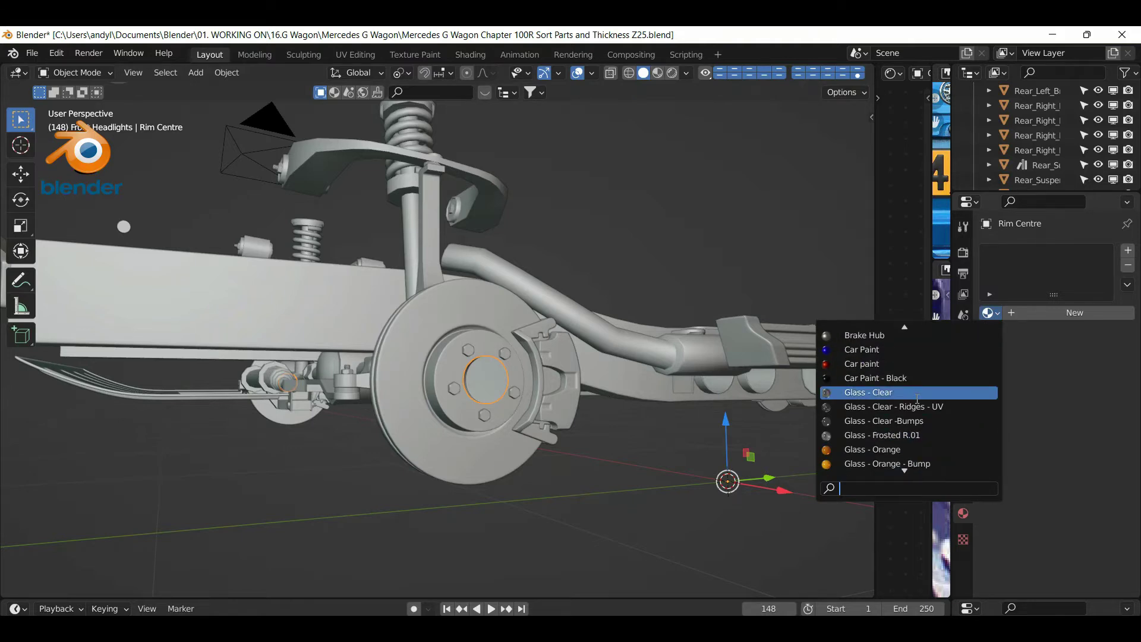
{"action": "scroll", "coordinate": [917, 460], "scroll_direction": "down", "scroll_amount": 2}
{"action": "scroll", "coordinate": [917, 404], "scroll_direction": "up", "scroll_amount": 7}
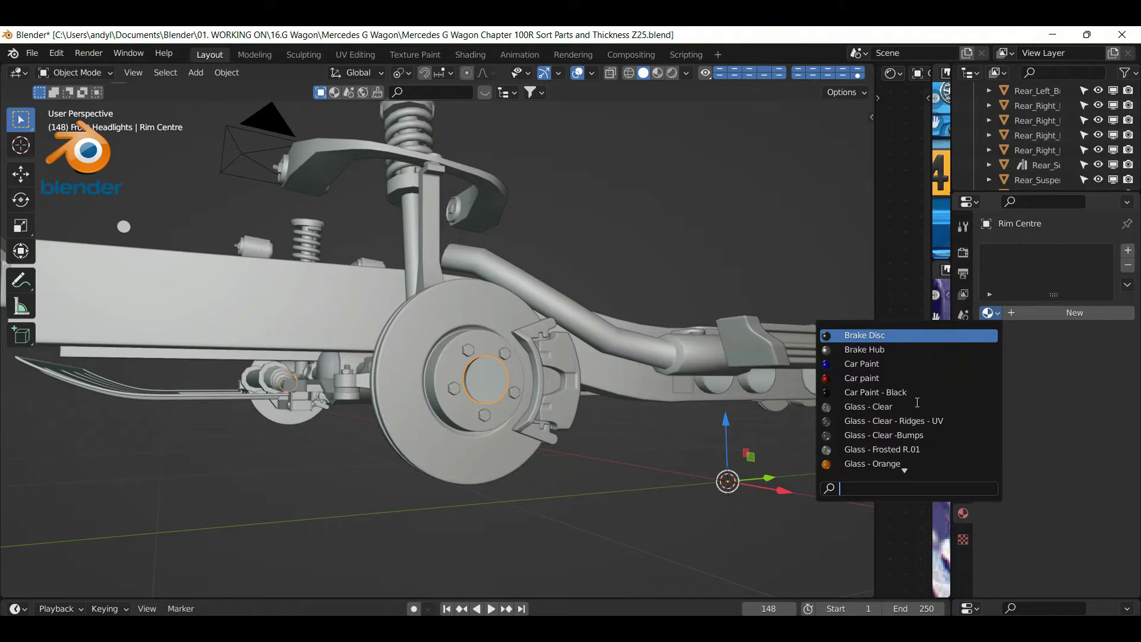
{"action": "scroll", "coordinate": [917, 402], "scroll_direction": "down", "scroll_amount": 16}
{"action": "scroll", "coordinate": [914, 423], "scroll_direction": "down", "scroll_amount": 10}
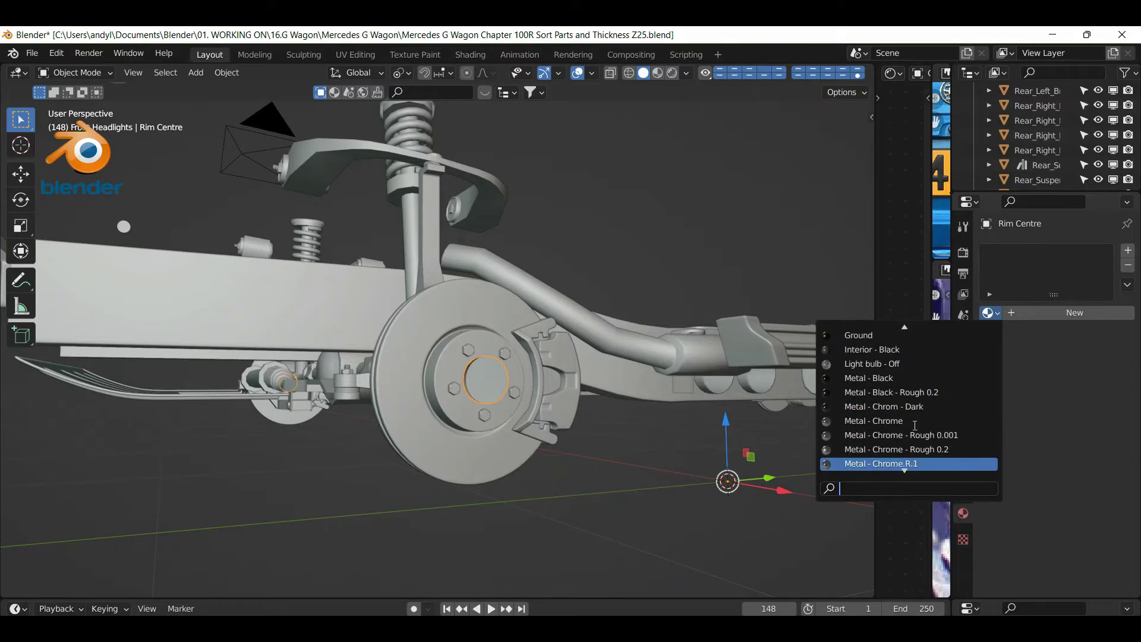
{"action": "scroll", "coordinate": [915, 425], "scroll_direction": "down", "scroll_amount": 5}
{"action": "scroll", "coordinate": [914, 426], "scroll_direction": "down", "scroll_amount": 2}
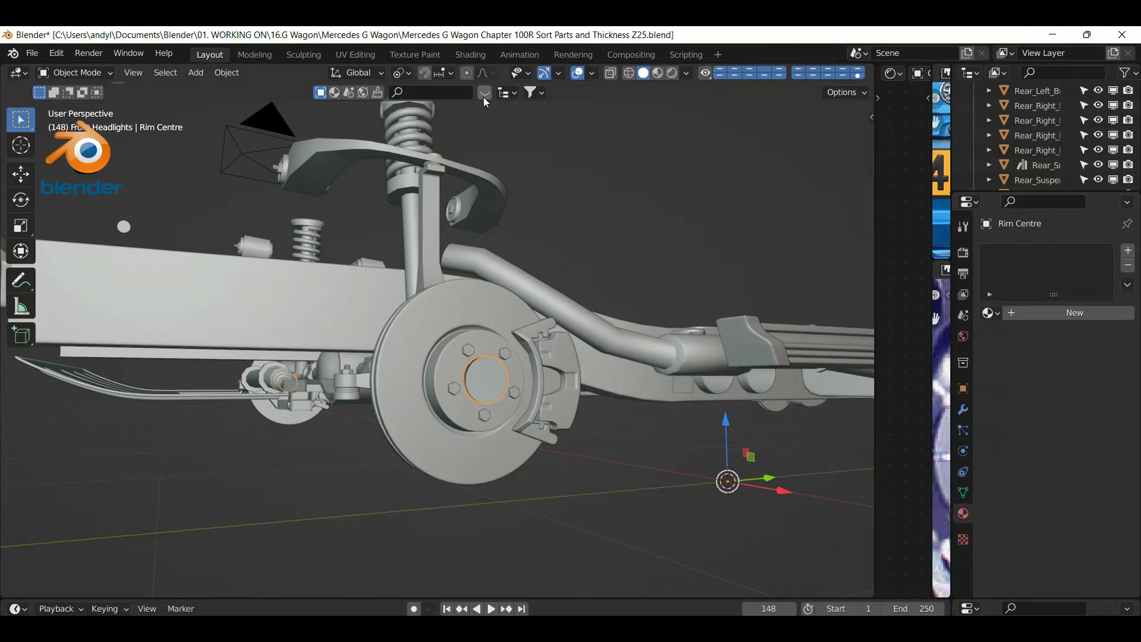
Open the BlenderKit asset bar, limit it to materials, and search for 'aluminium'
{"action": "left_click", "coordinate": [483, 98]}
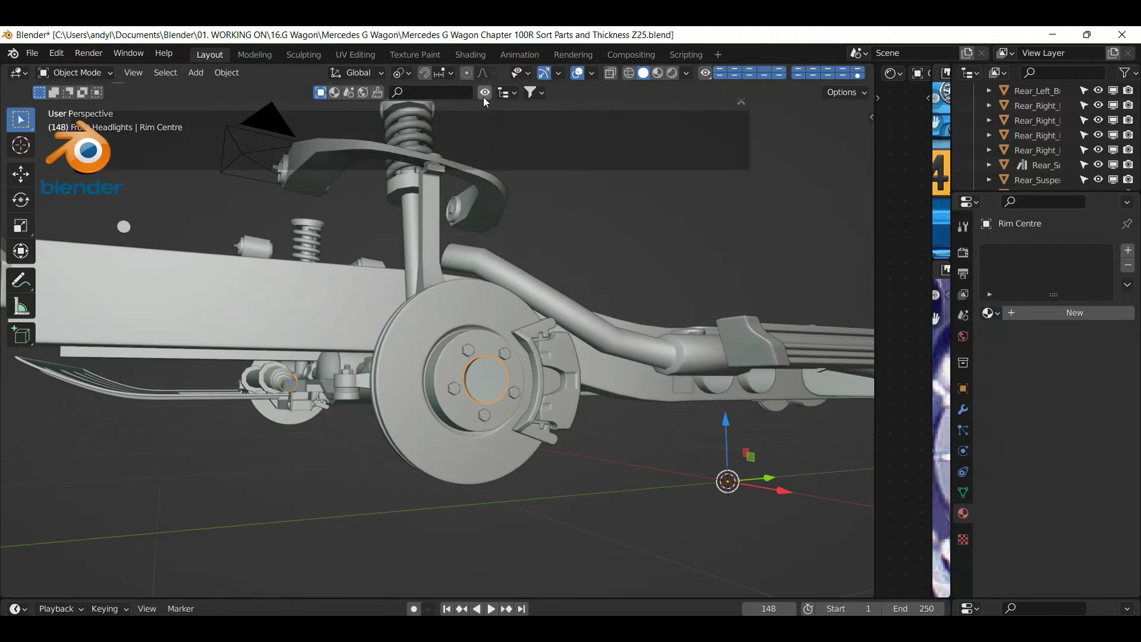
{"action": "left_click", "coordinate": [416, 92]}
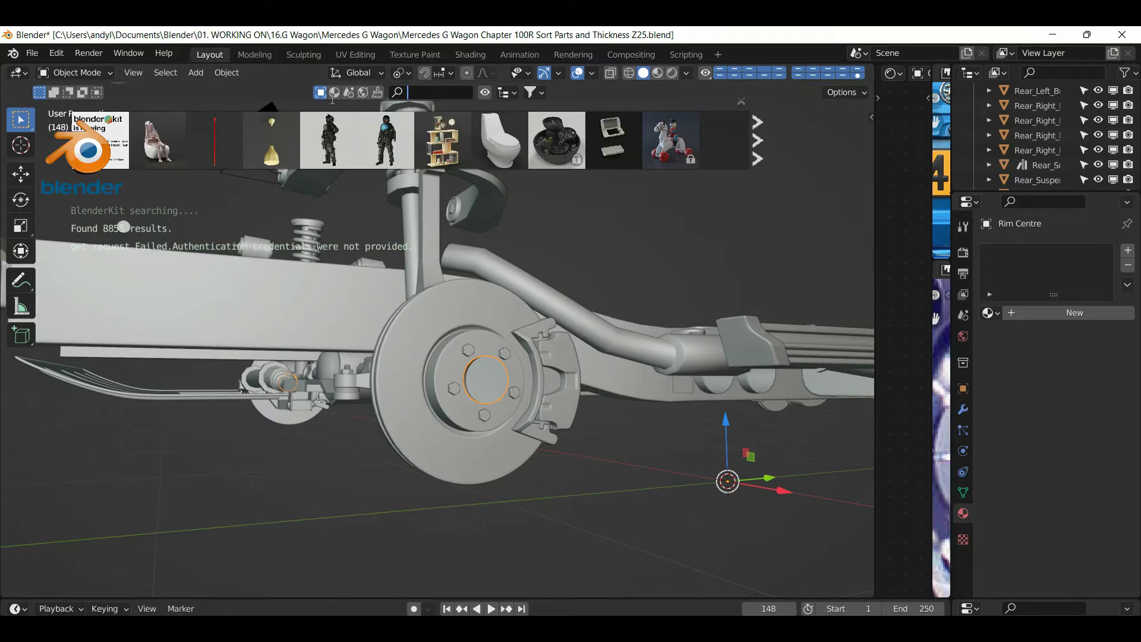
{"action": "key", "text": "Return"}
{"action": "mouse_move", "coordinate": [396, 121]}
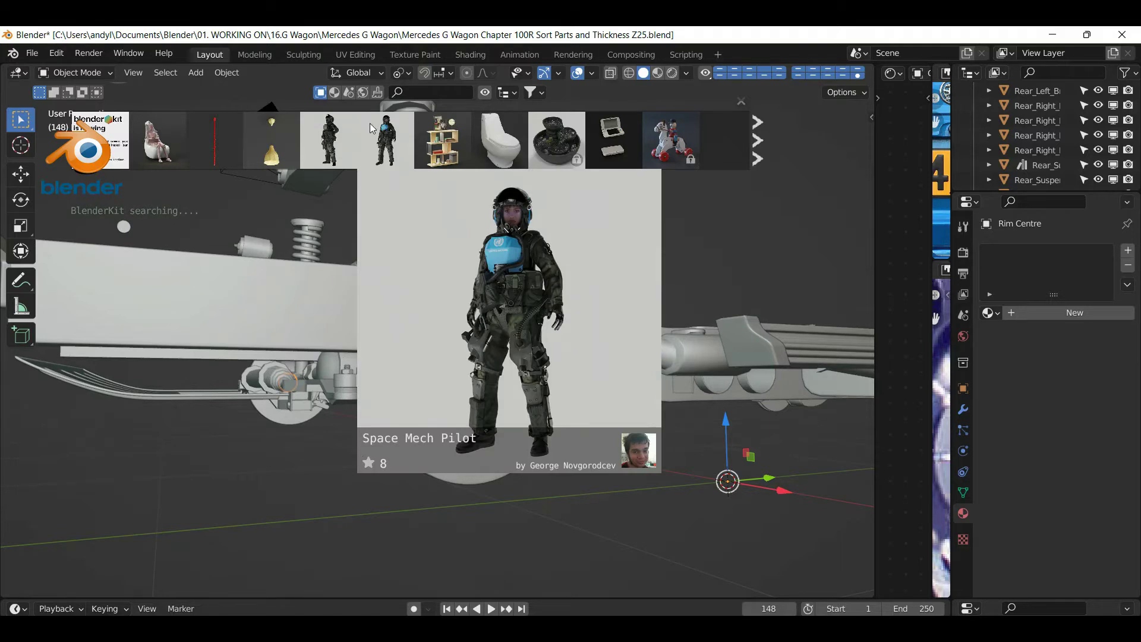
{"action": "left_click", "coordinate": [334, 92]}
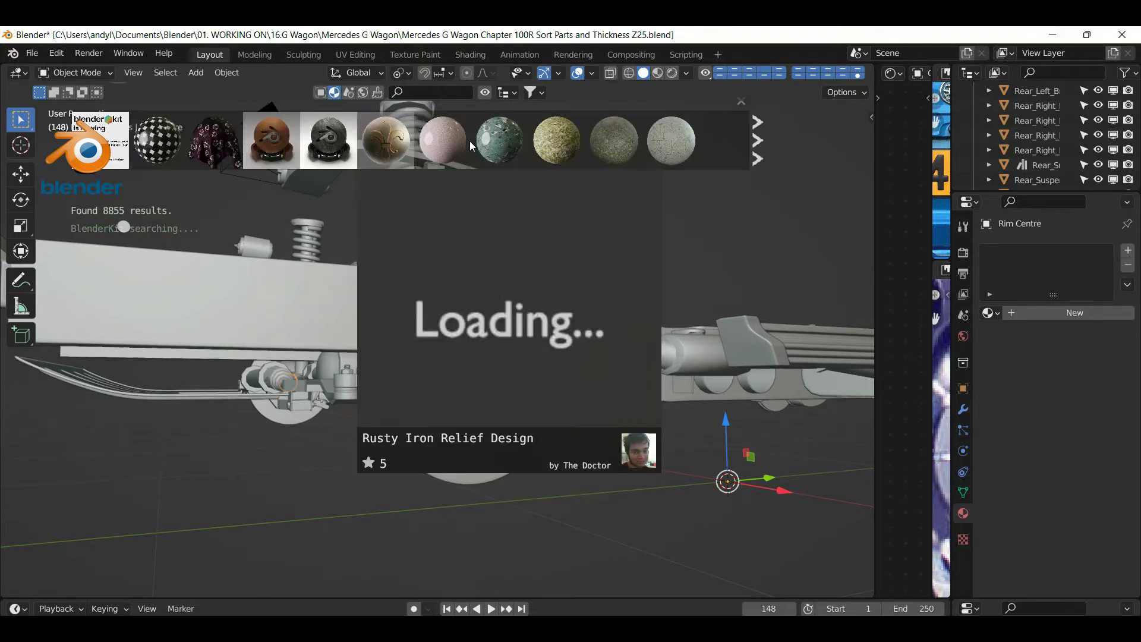
{"action": "mouse_move", "coordinate": [448, 113]}
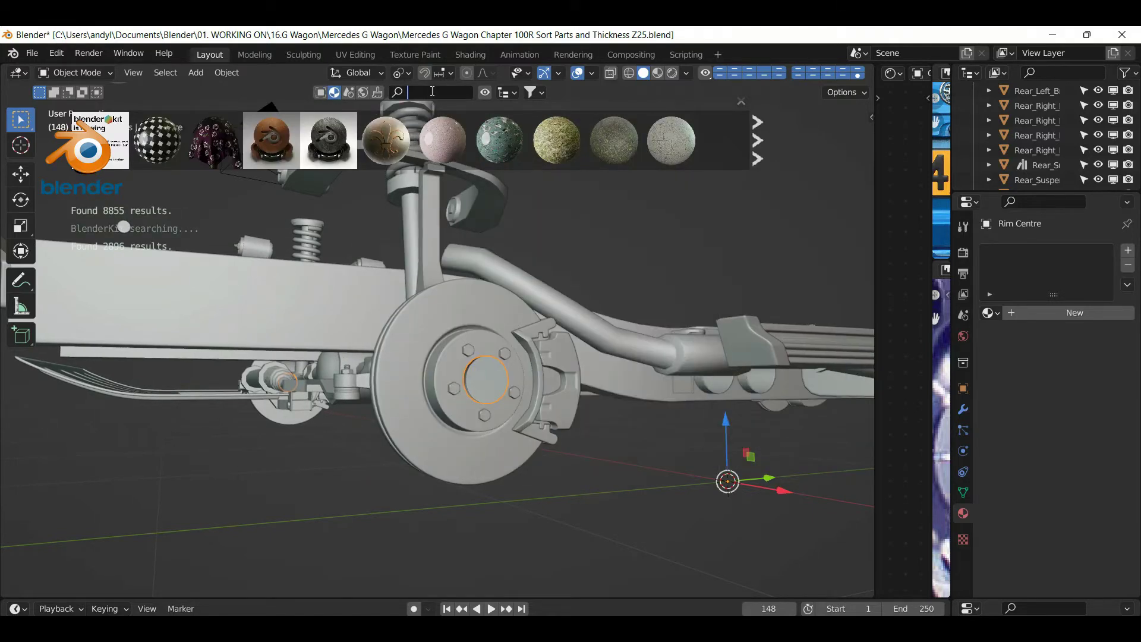
{"action": "left_click", "coordinate": [448, 93]}
{"action": "type", "text": "alum"}
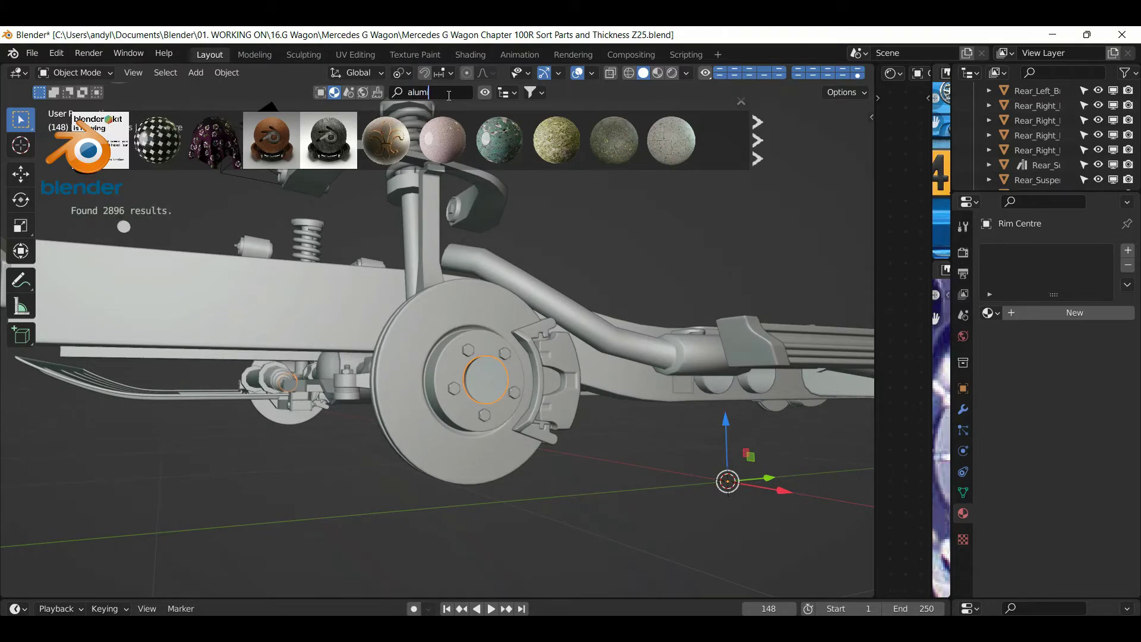
{"action": "type", "text": "inium"}
Preview the aluminium material thumbnails among the 28 results
{"action": "mouse_move", "coordinate": [194, 119]}
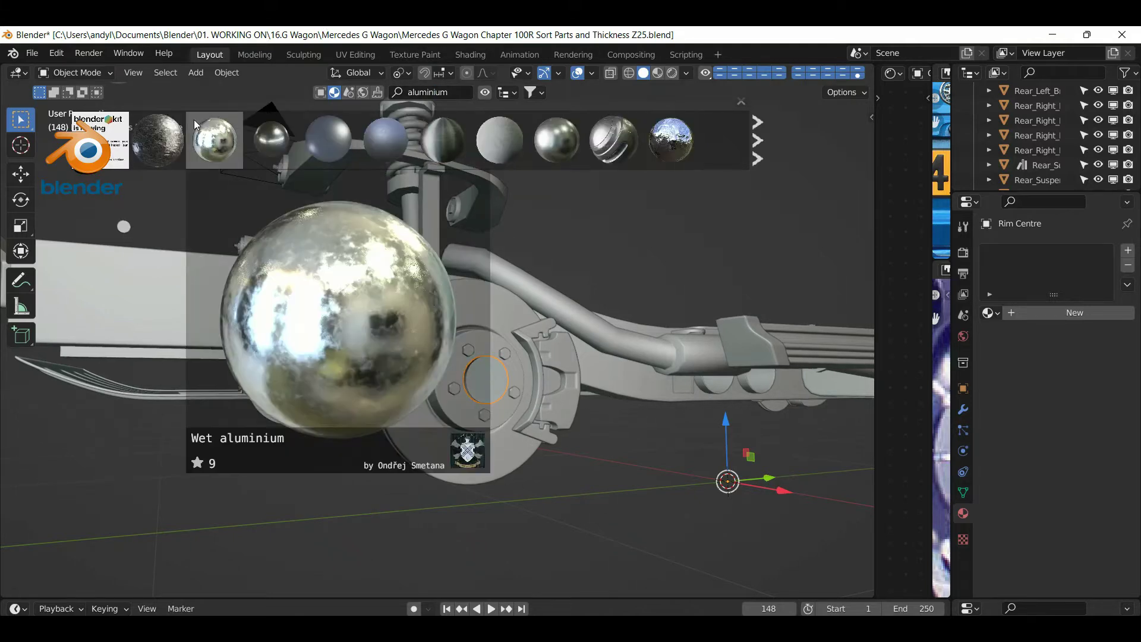
{"action": "mouse_move", "coordinate": [164, 151]}
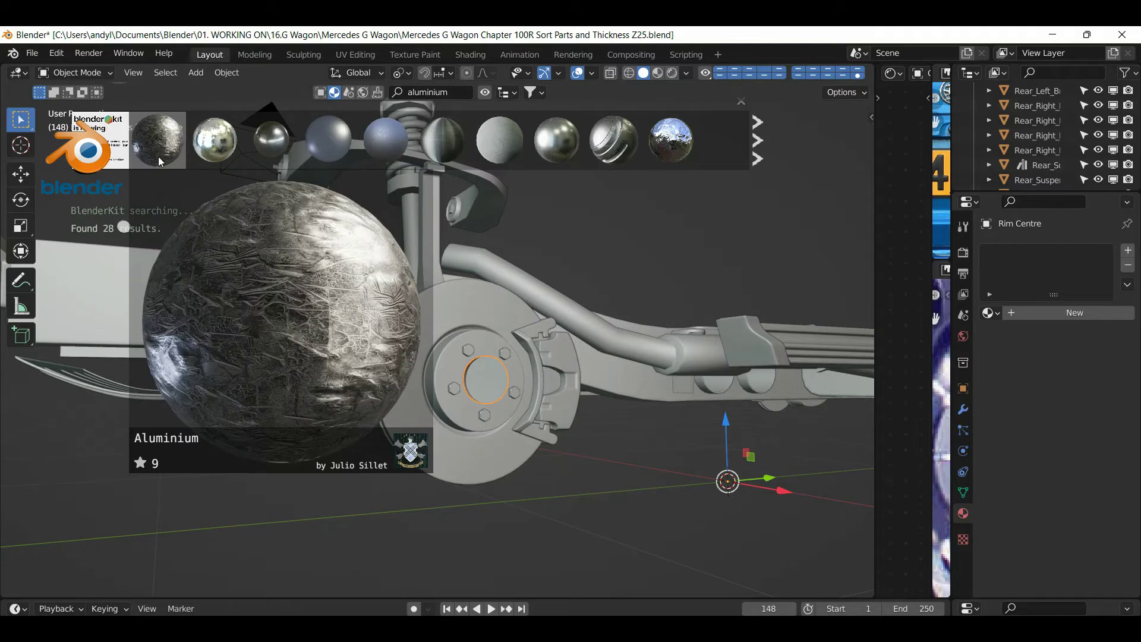
{"action": "mouse_move", "coordinate": [257, 147]}
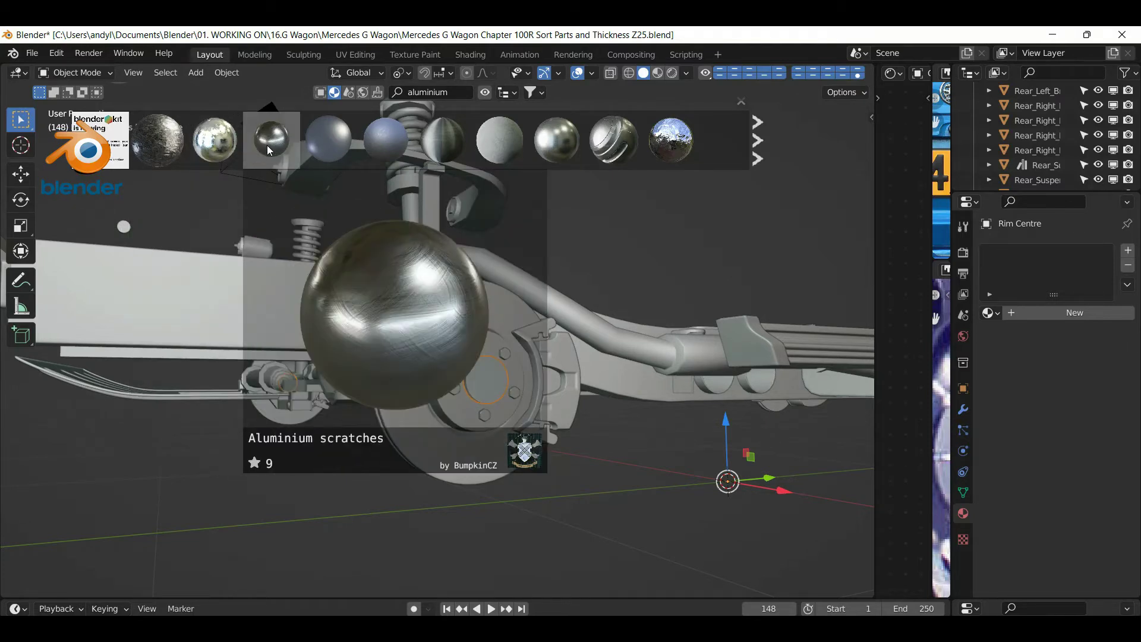
{"action": "mouse_move", "coordinate": [308, 148]}
{"action": "mouse_move", "coordinate": [368, 147]}
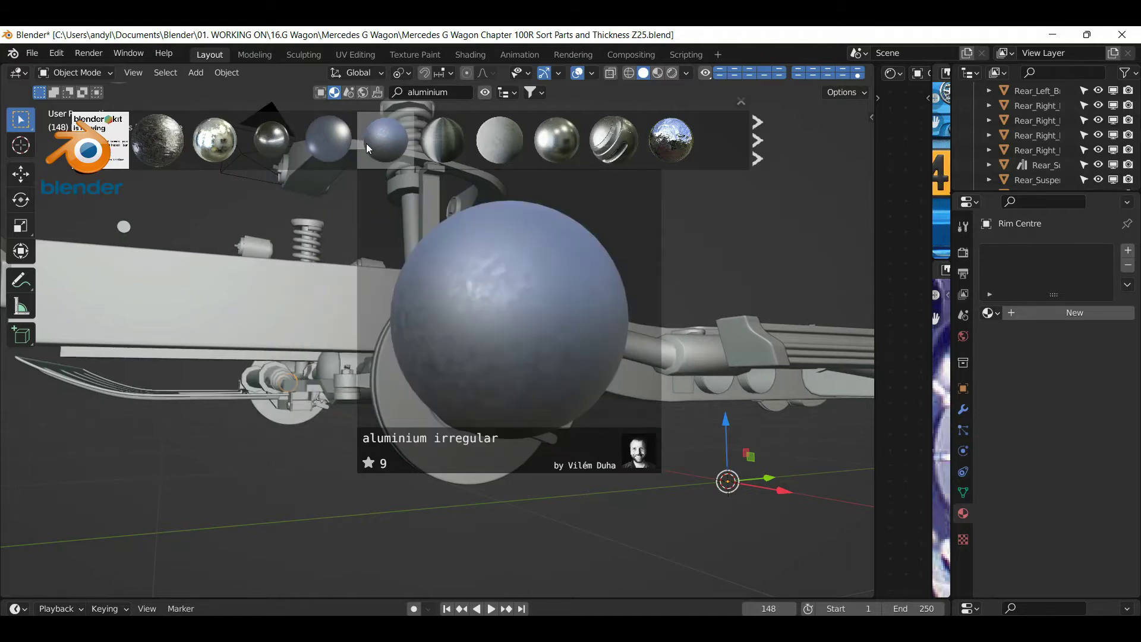
{"action": "mouse_move", "coordinate": [444, 145]}
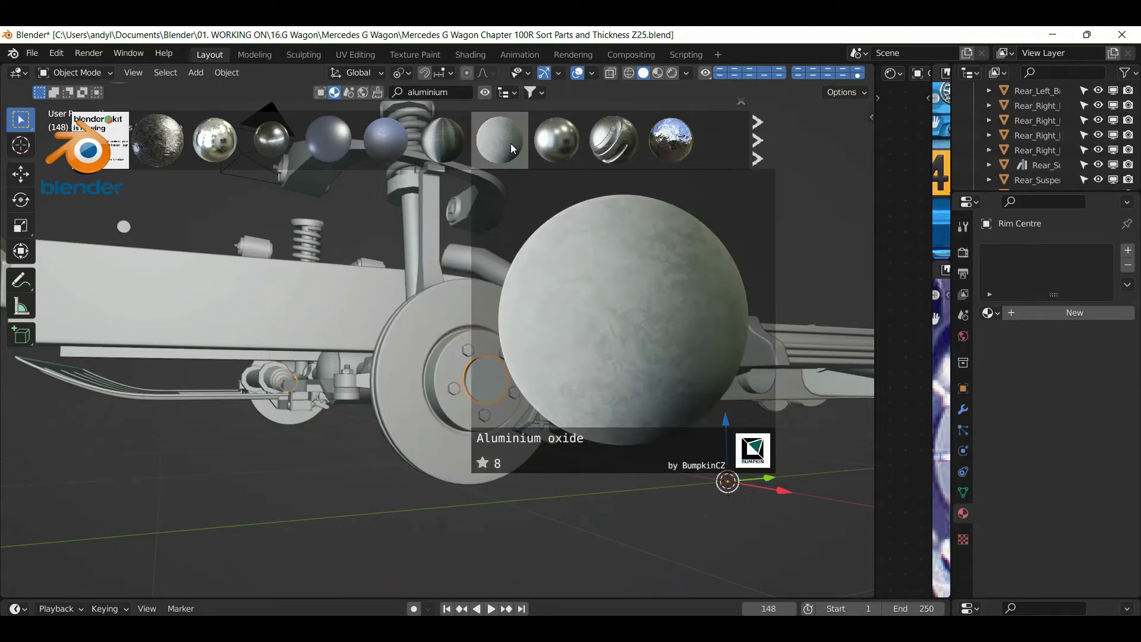
{"action": "mouse_move", "coordinate": [552, 147]}
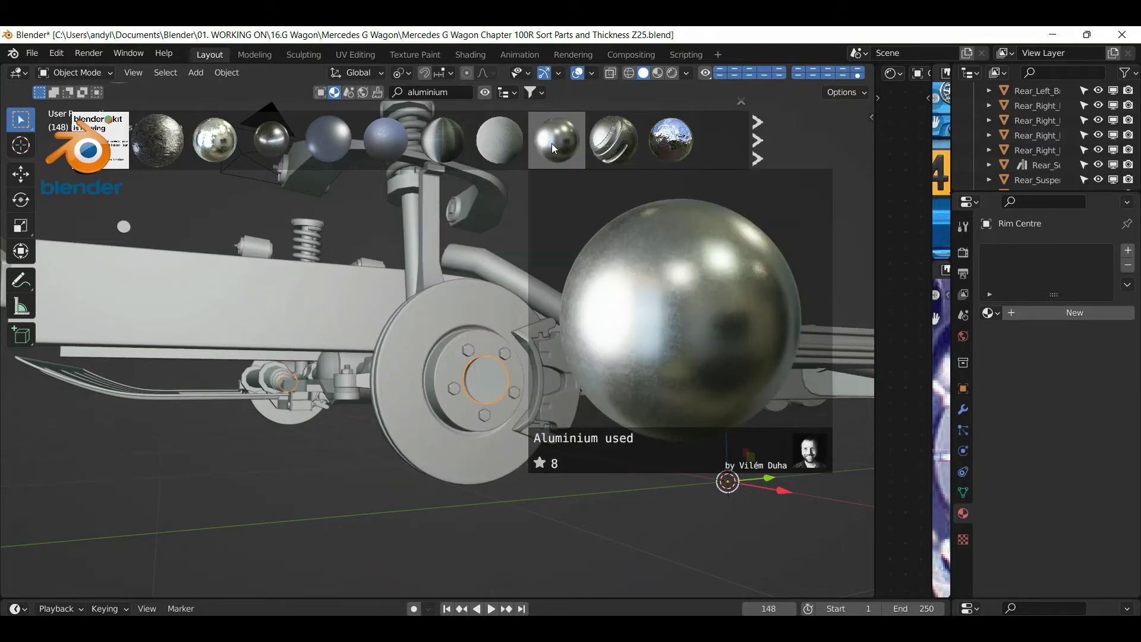
{"action": "mouse_move", "coordinate": [615, 149]}
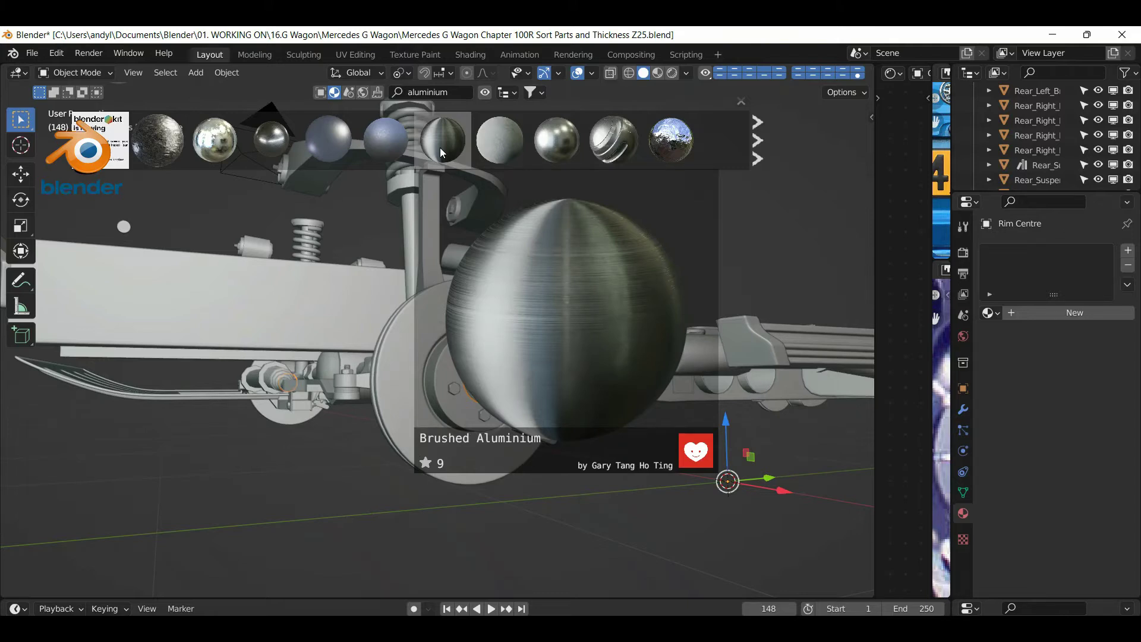
Apply BlenderKit's Brushed Aluminium to the Rim Centre and view the hub in Material Preview
{"action": "left_click", "coordinate": [439, 147]}
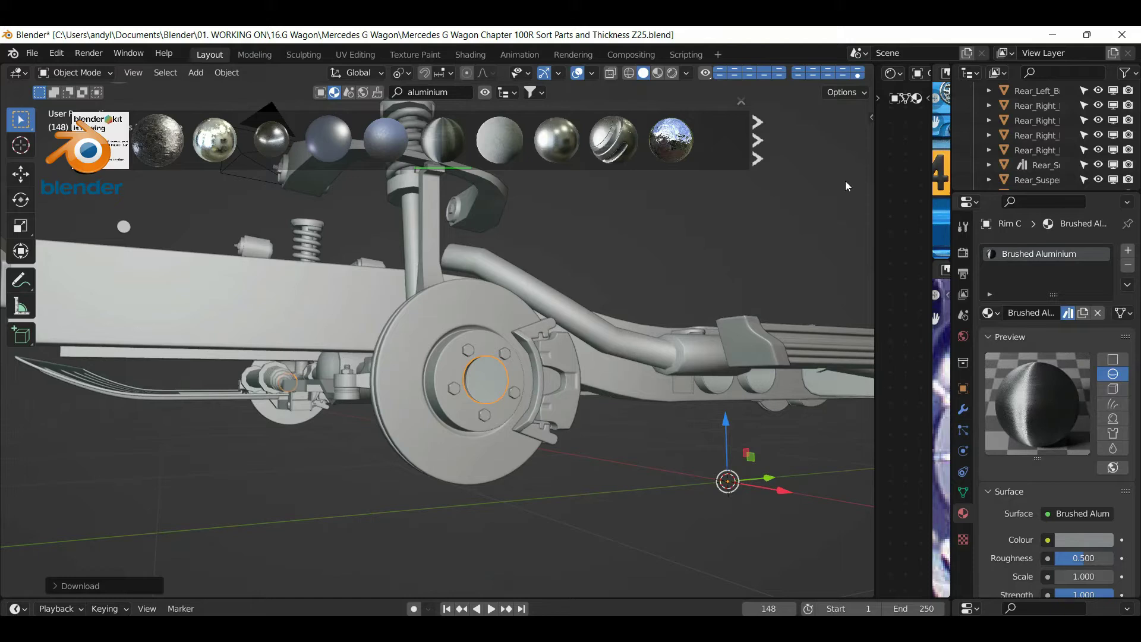
{"action": "left_click", "coordinate": [657, 75]}
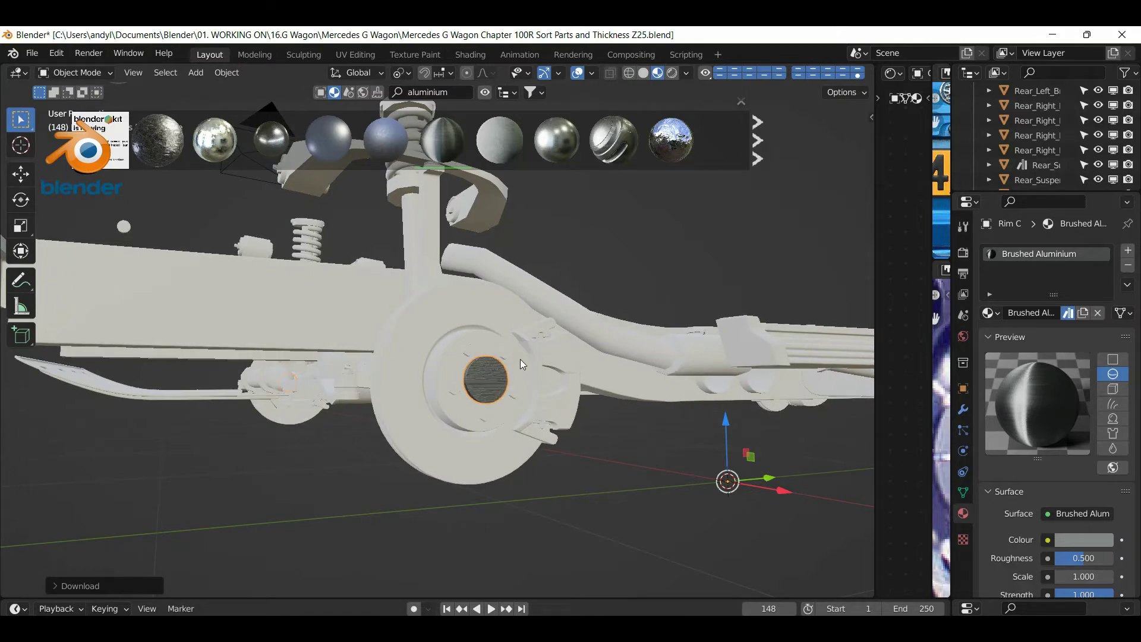
{"action": "scroll", "coordinate": [506, 384], "scroll_direction": "up", "scroll_amount": 8}
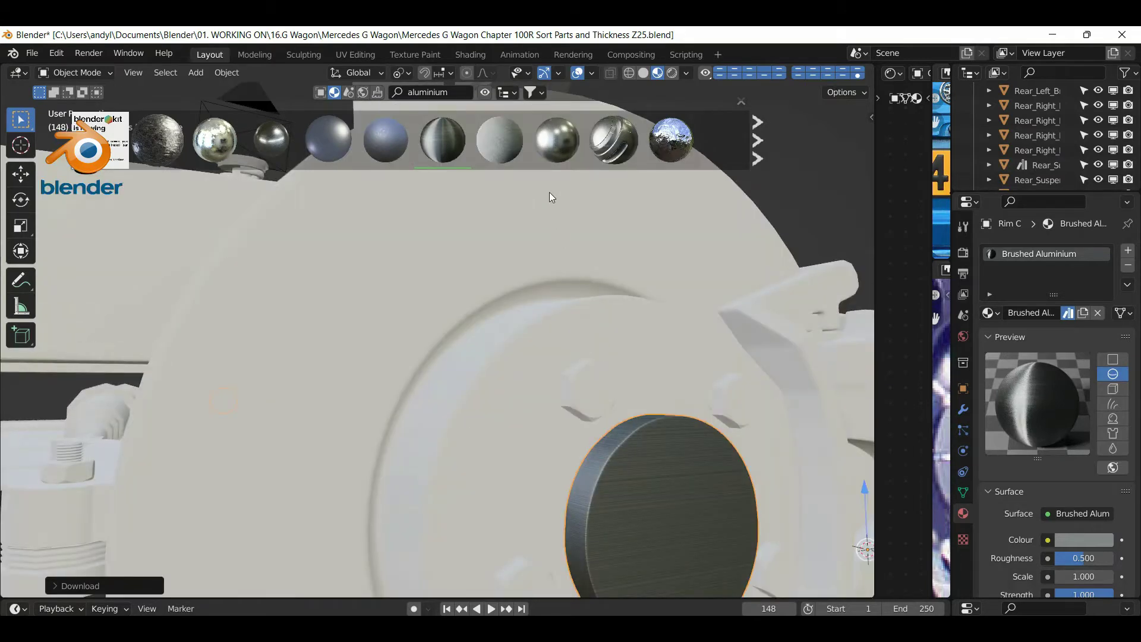
{"action": "mouse_move", "coordinate": [553, 136]}
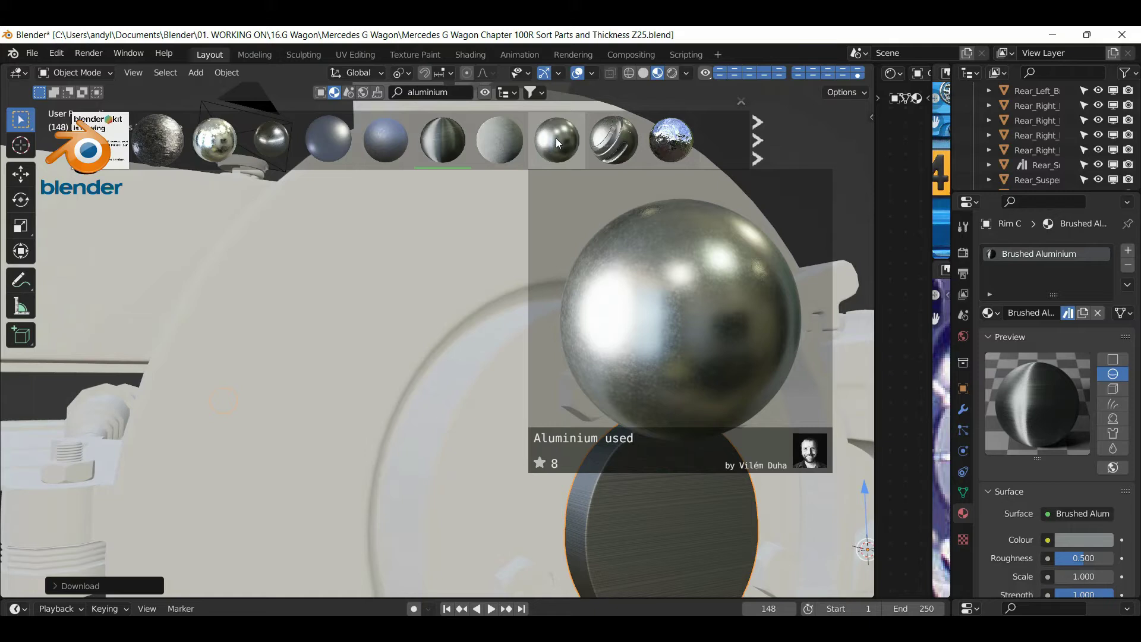
{"action": "mouse_move", "coordinate": [272, 151]}
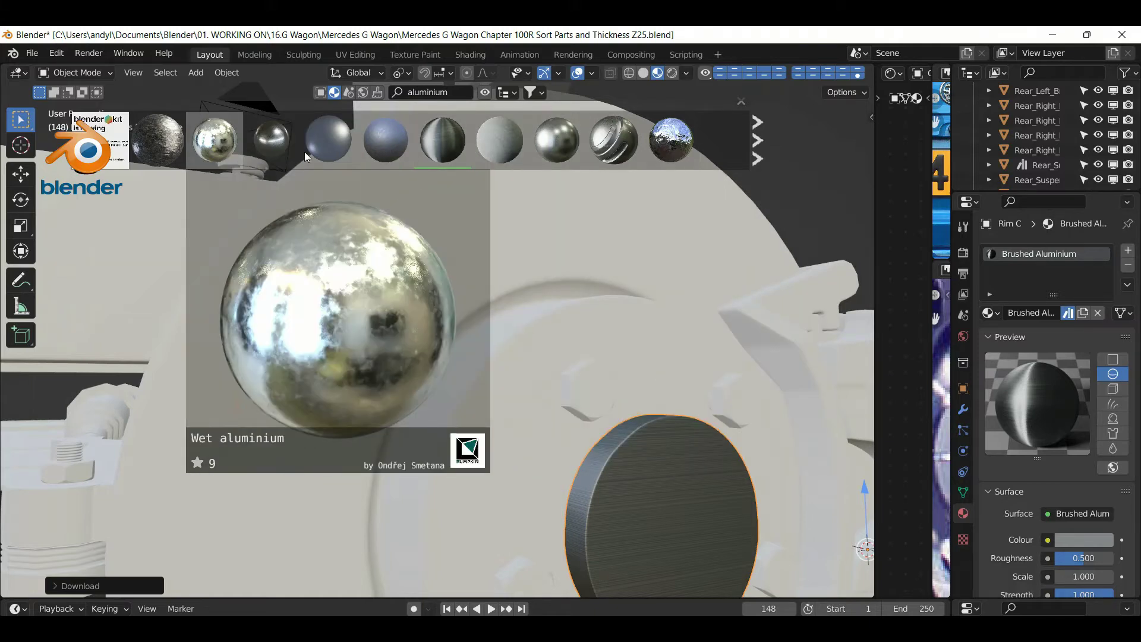
Browse the next page of aluminium results and drop Brushed Aluminum onto the rim centre disc
{"action": "left_click", "coordinate": [752, 147]}
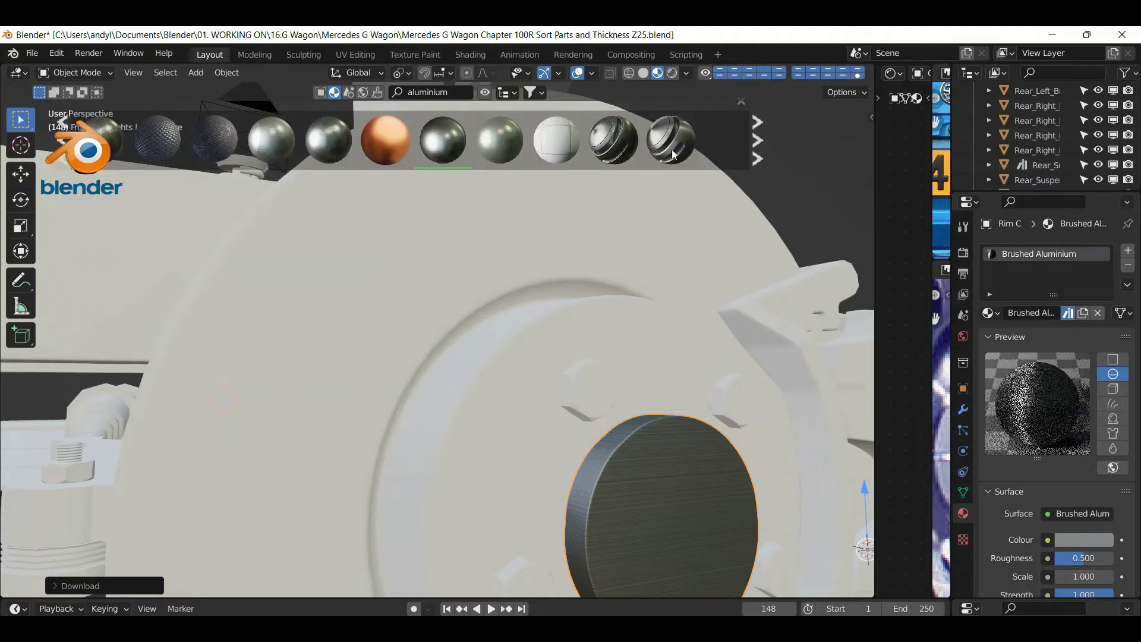
{"action": "mouse_move", "coordinate": [491, 151]}
{"action": "mouse_move", "coordinate": [457, 156]}
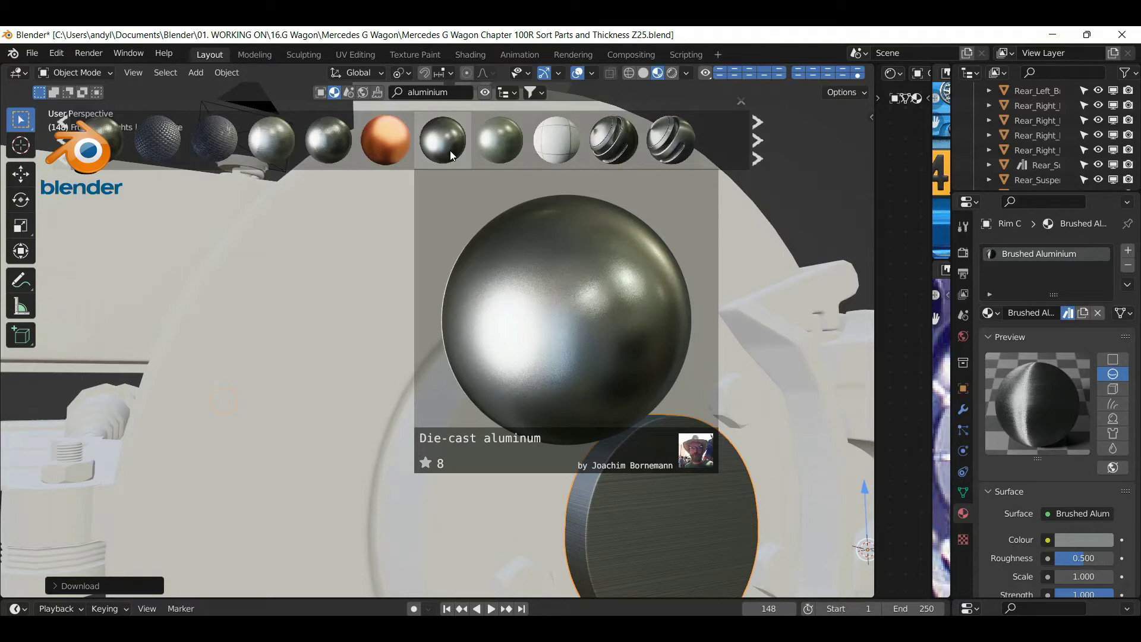
{"action": "mouse_move", "coordinate": [342, 154]}
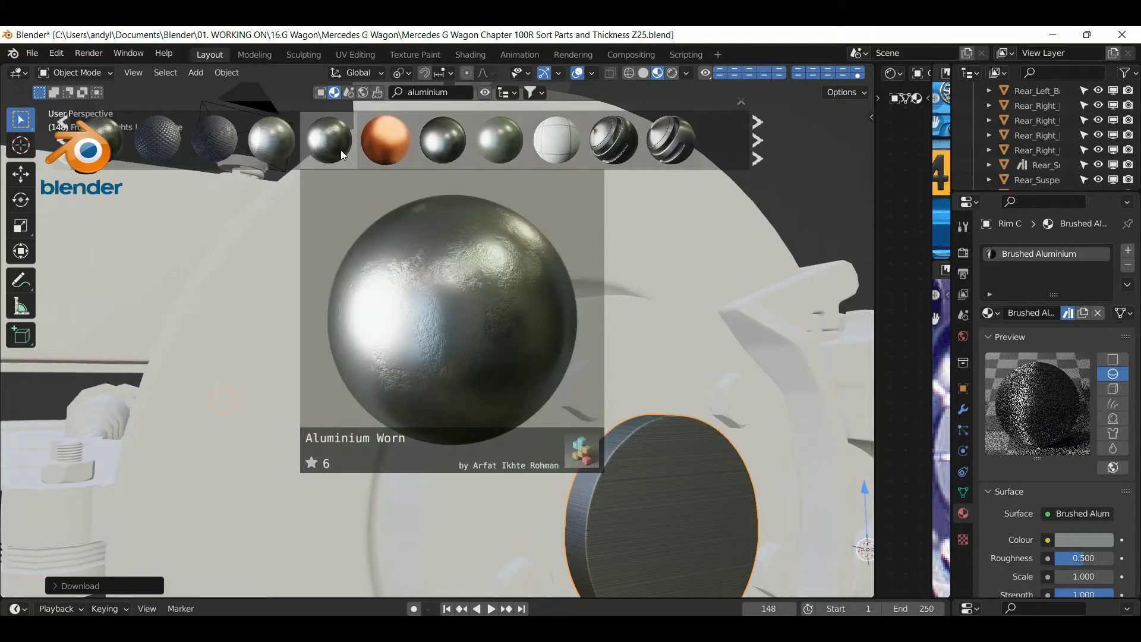
{"action": "mouse_move", "coordinate": [223, 148]}
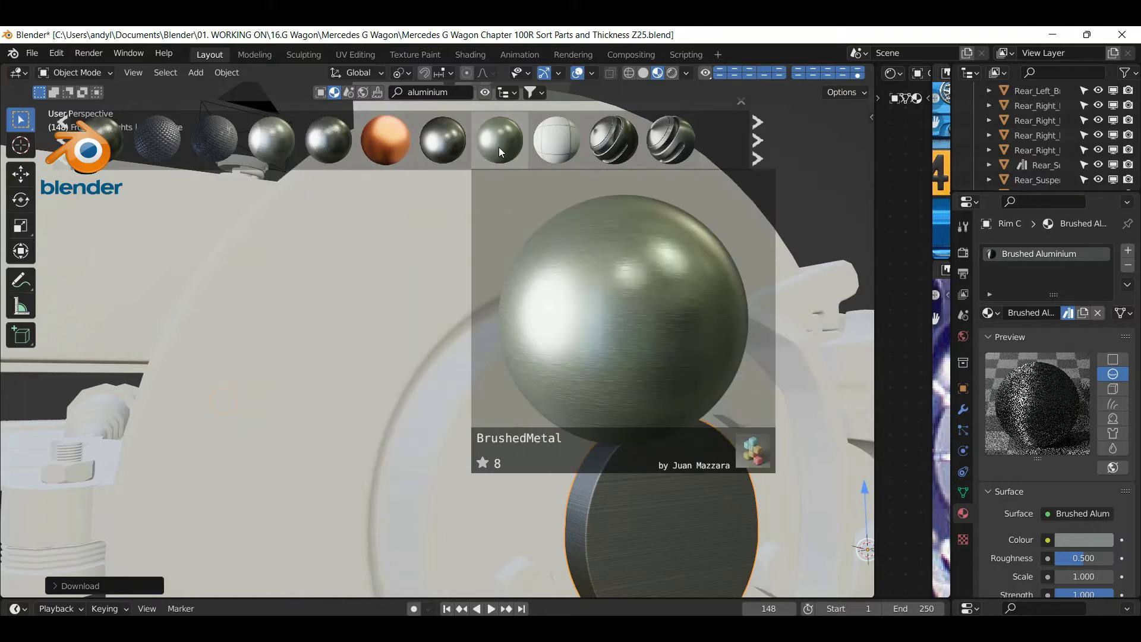
{"action": "mouse_move", "coordinate": [644, 146]}
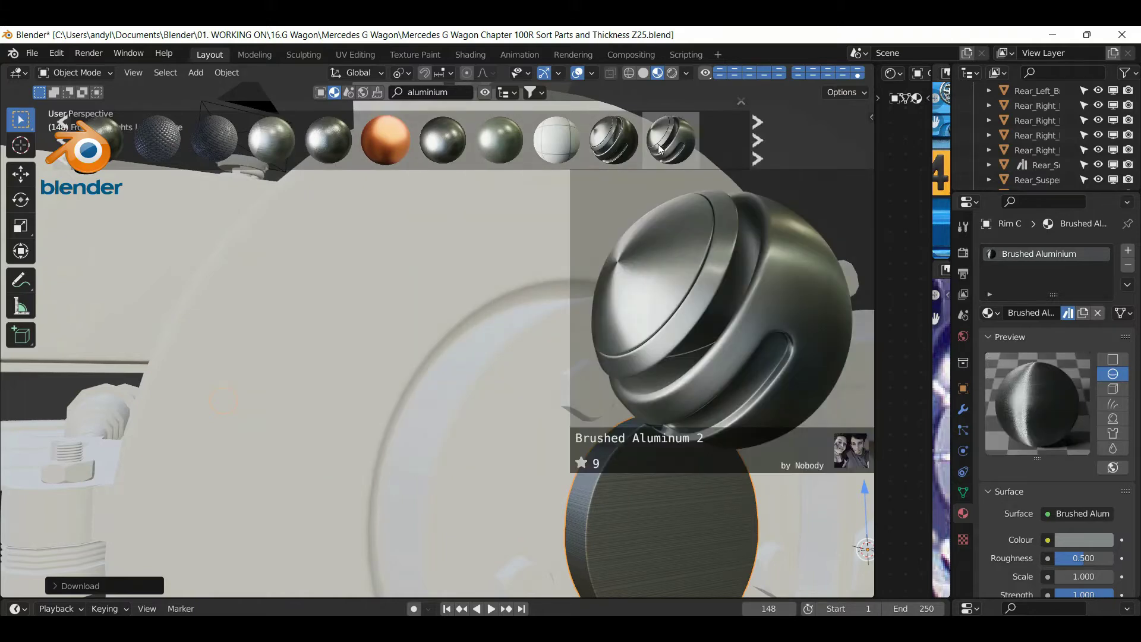
{"action": "mouse_move", "coordinate": [607, 148]}
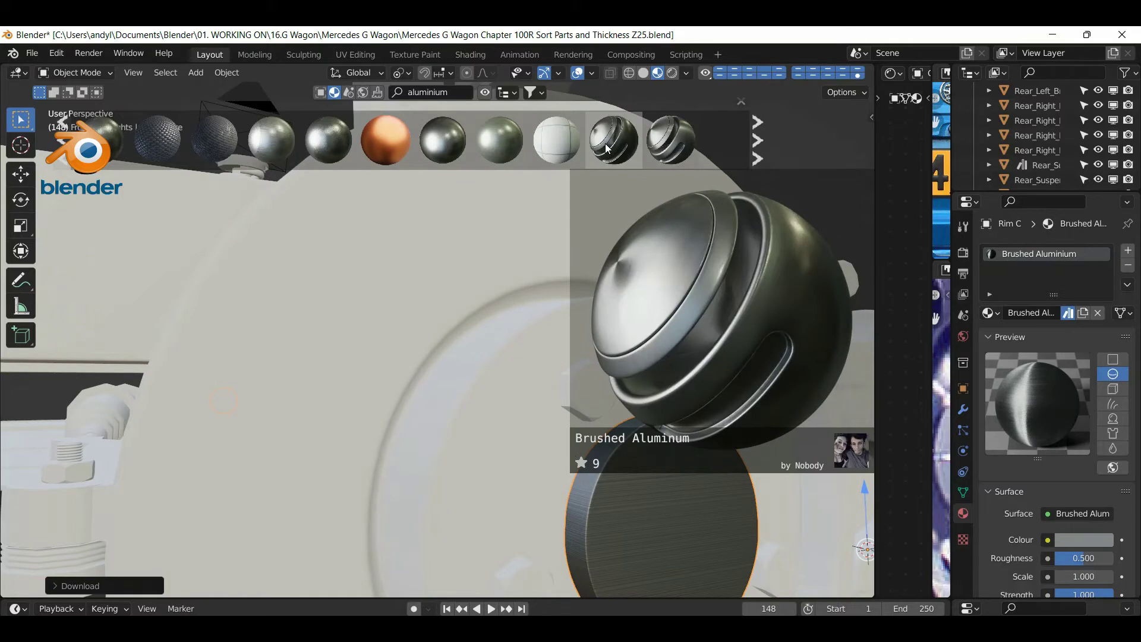
{"action": "left_click_drag", "start_coordinate": [607, 147], "coordinate": [629, 169]}
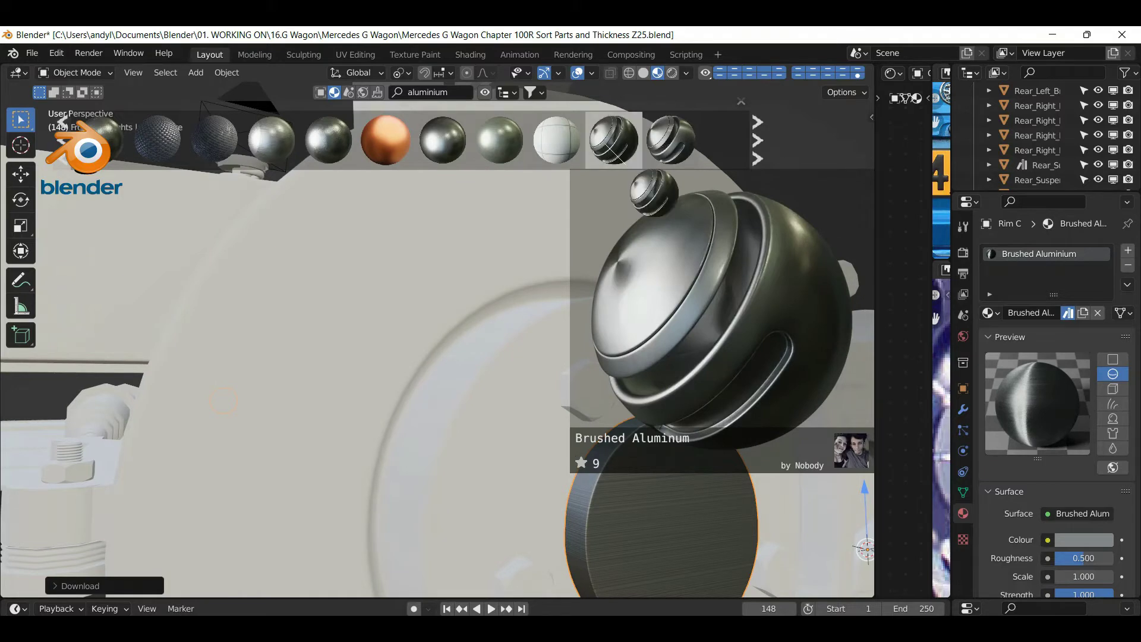
{"action": "left_click_drag", "start_coordinate": [687, 223], "coordinate": [686, 224]}
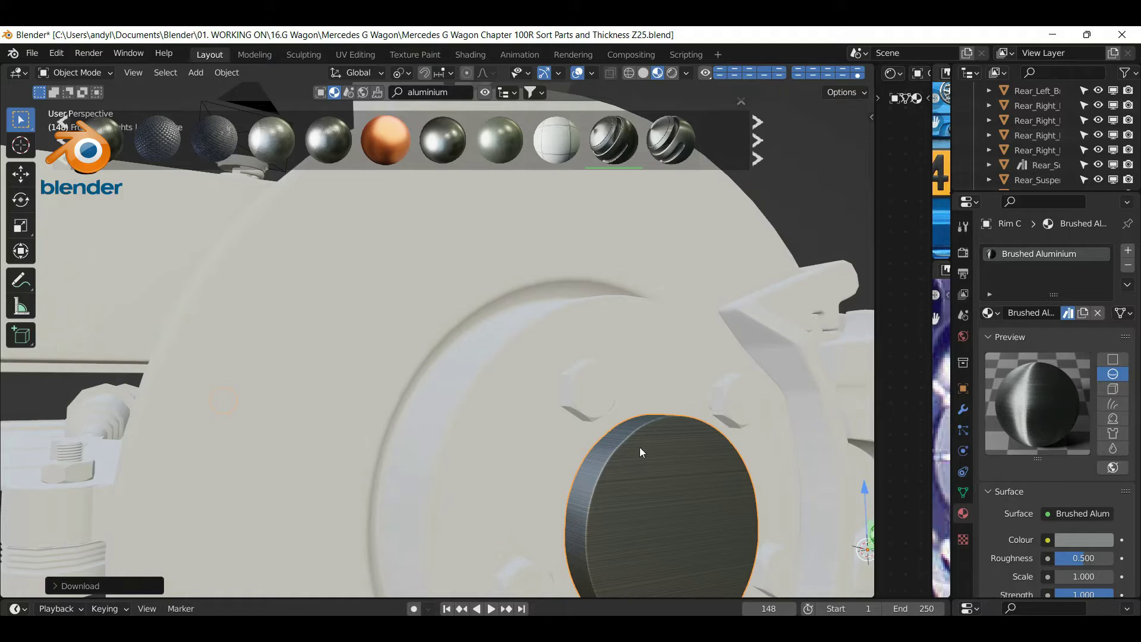
{"action": "mouse_move", "coordinate": [636, 440]}
{"action": "middle_mouse_down"}
{"action": "mouse_move", "coordinate": [632, 423]}
{"action": "mouse_move", "coordinate": [631, 434]}
{"action": "middle_mouse_up"}
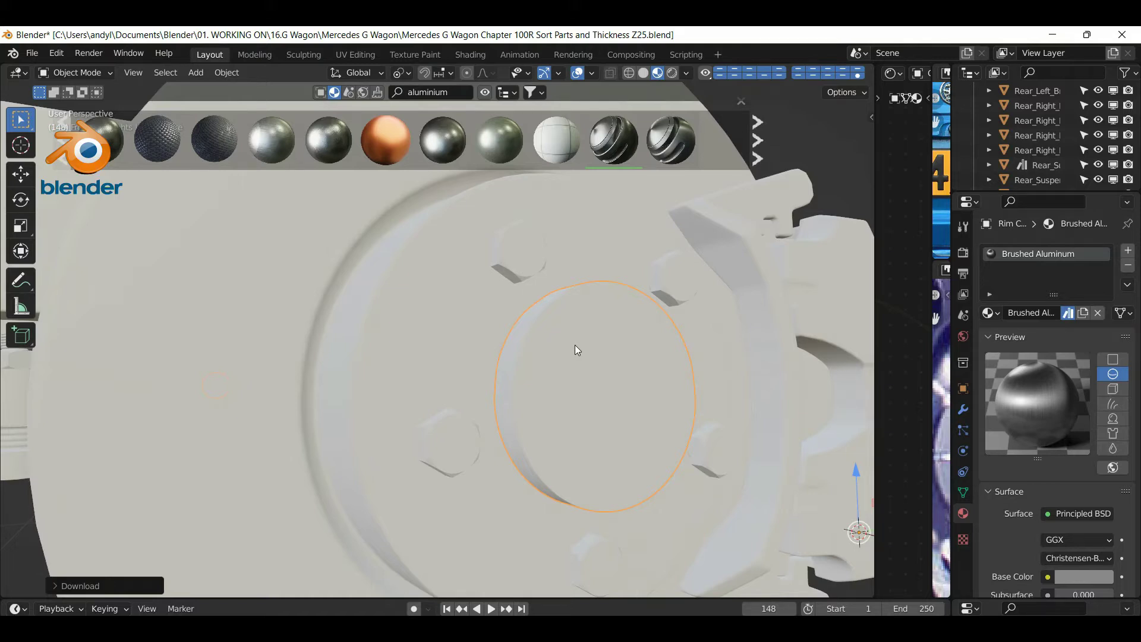
{"action": "scroll", "coordinate": [575, 349], "scroll_direction": "down", "scroll_amount": 8}
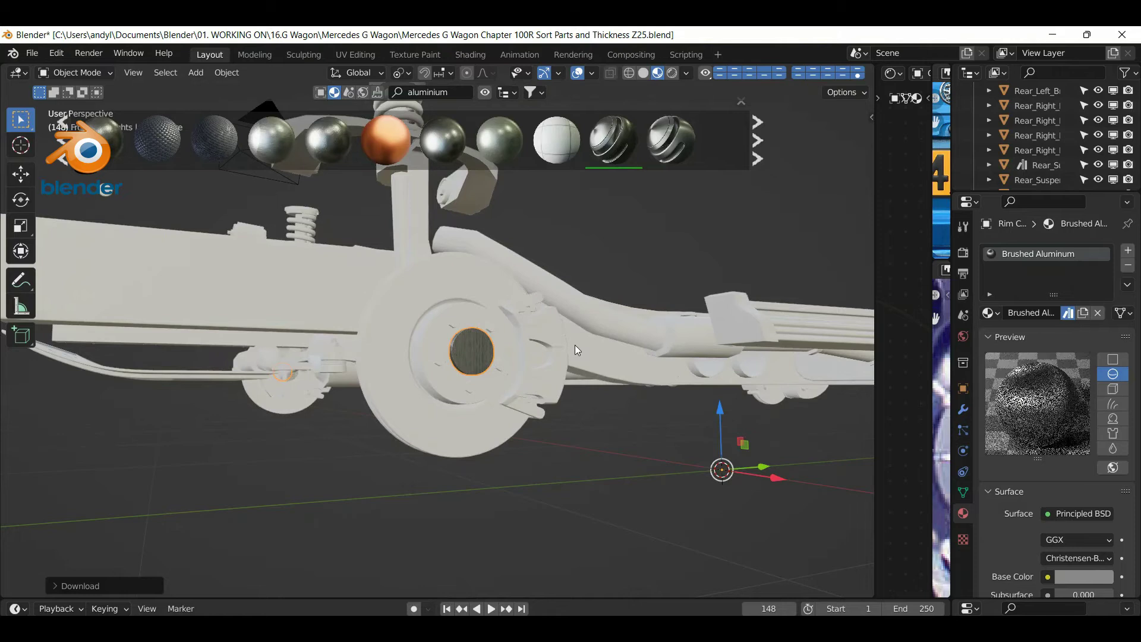
{"action": "scroll", "coordinate": [486, 352], "scroll_direction": "up", "scroll_amount": 8}
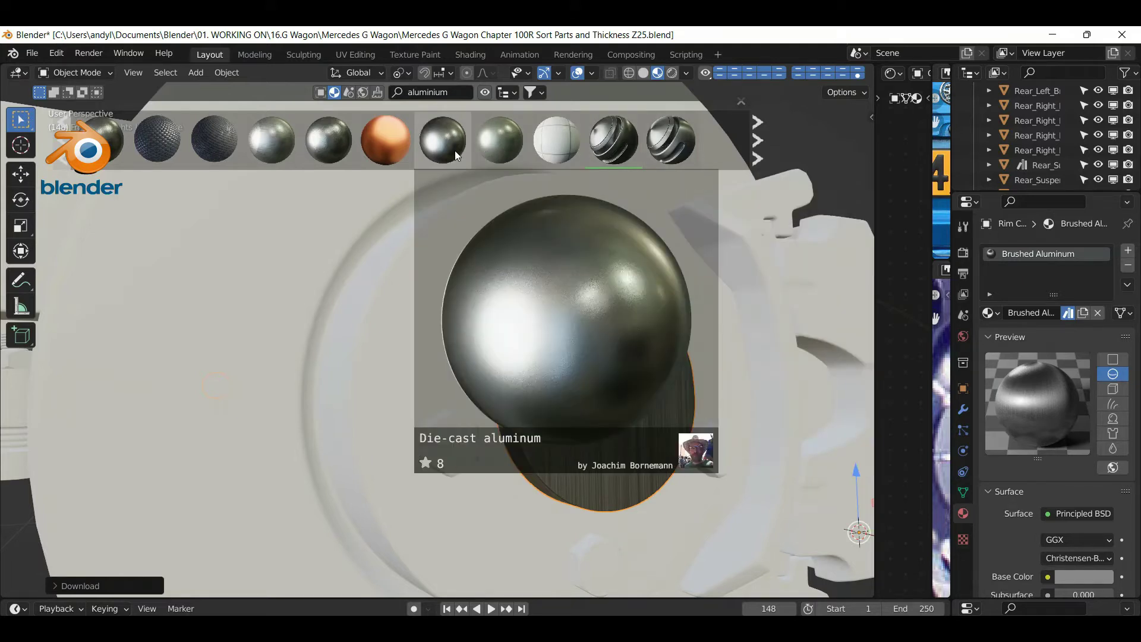
{"action": "left_click", "coordinate": [758, 150]}
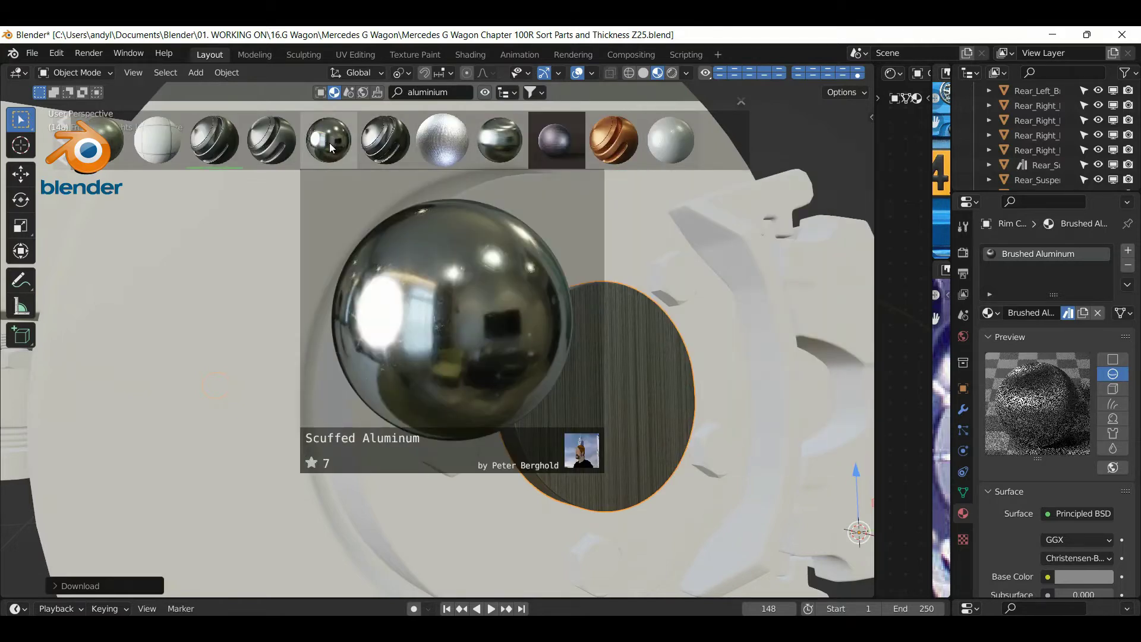
{"action": "mouse_move", "coordinate": [389, 150]}
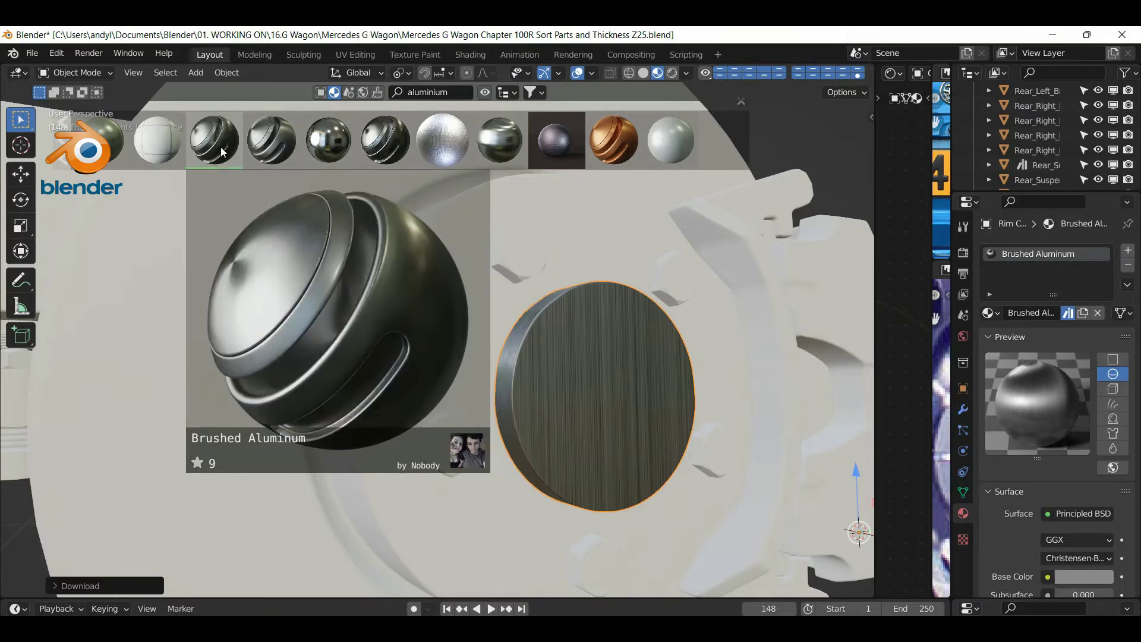
{"action": "mouse_move", "coordinate": [100, 142]}
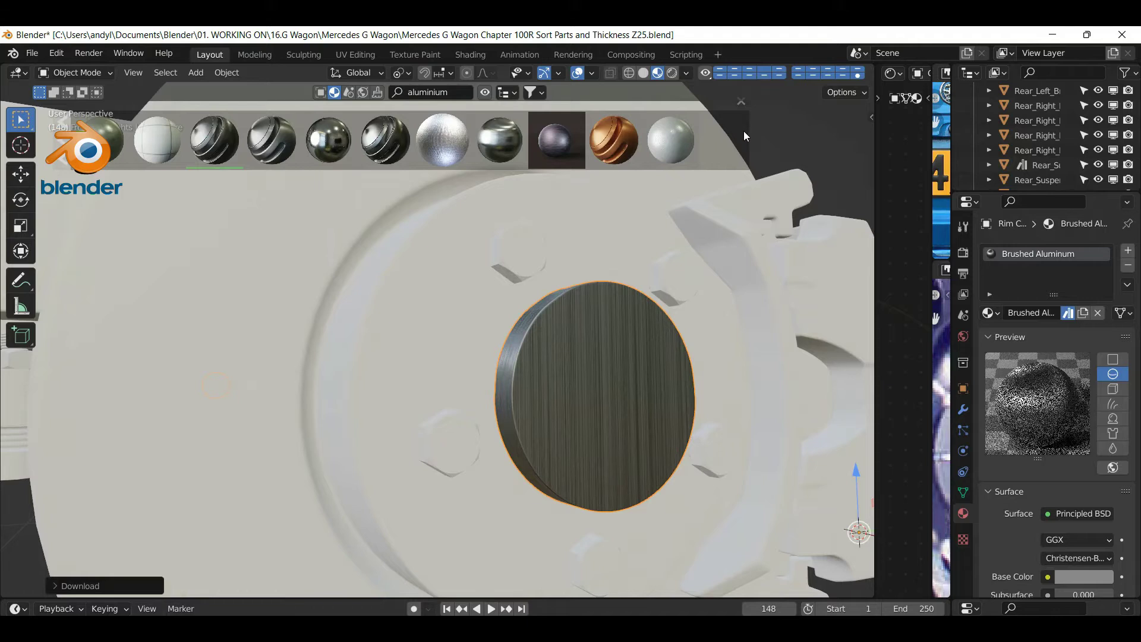
{"action": "mouse_move", "coordinate": [668, 148]}
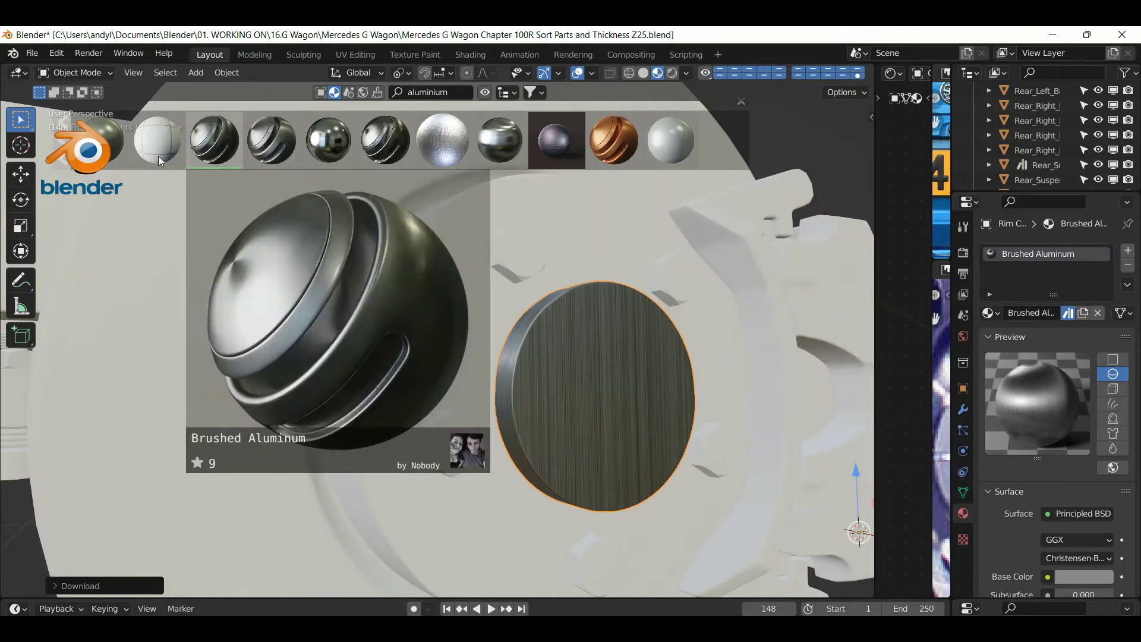
{"action": "scroll", "coordinate": [89, 143], "scroll_direction": "down", "scroll_amount": 3}
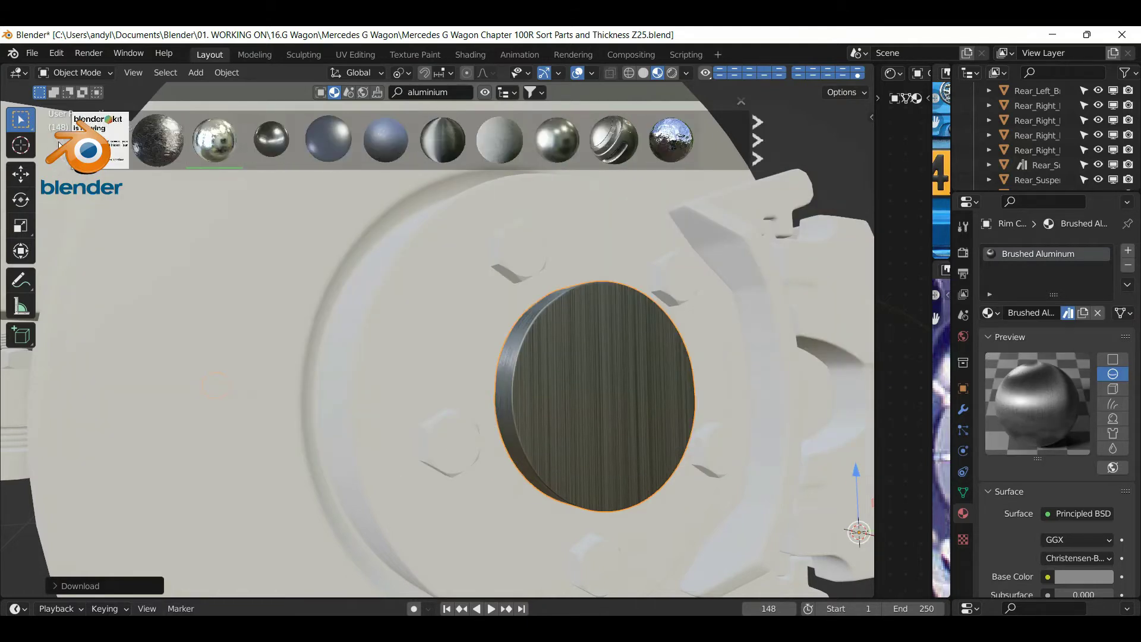
{"action": "mouse_move", "coordinate": [288, 144]}
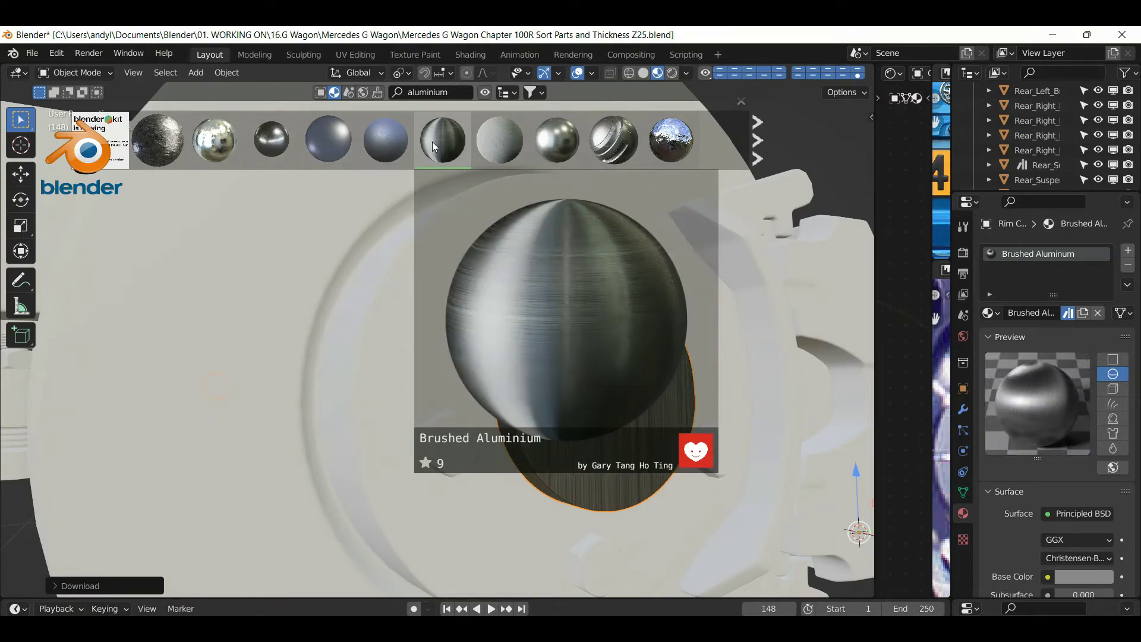
{"action": "mouse_move", "coordinate": [477, 141]}
{"action": "mouse_move", "coordinate": [530, 145]}
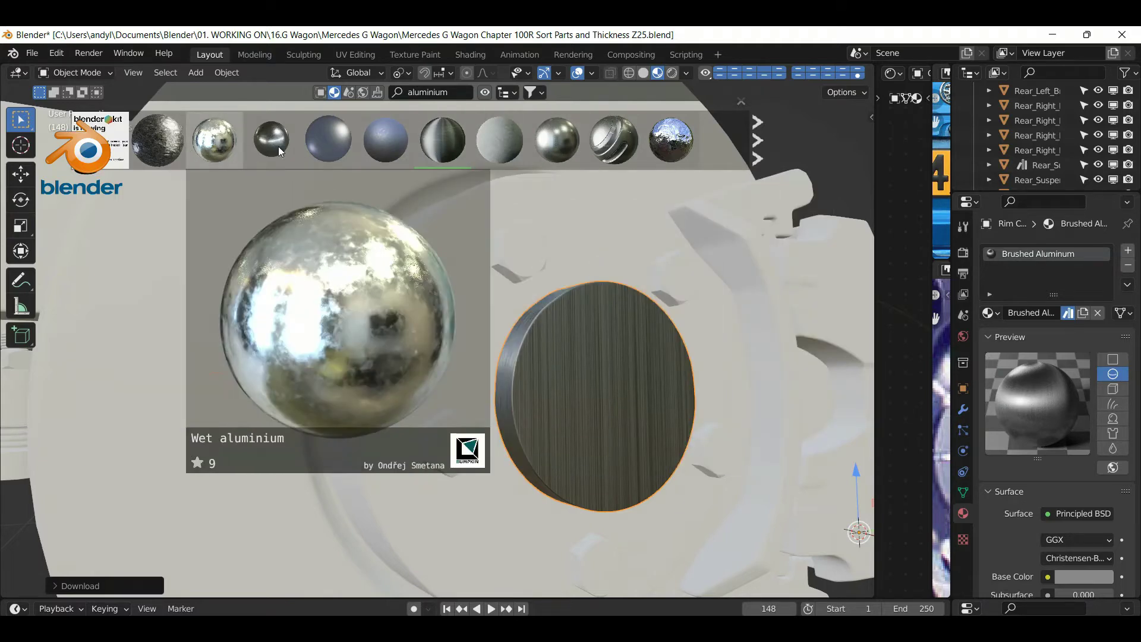
{"action": "left_click", "coordinate": [463, 93]}
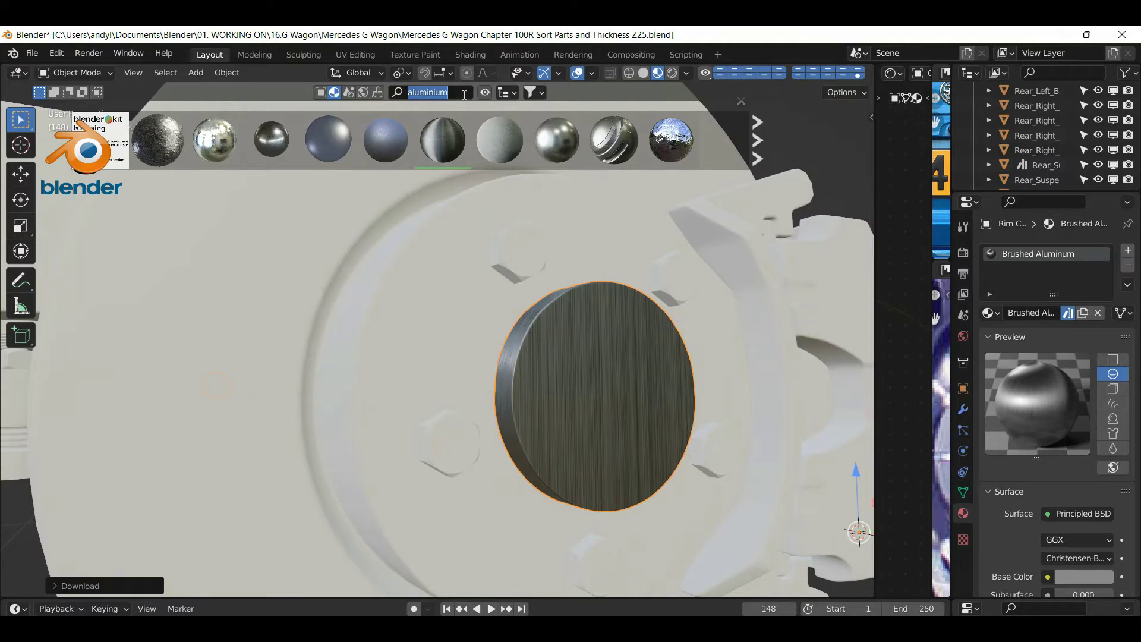
Search BlenderKit for 'metal' and preview the first page of the 444 results
{"action": "type", "text": "metal"}
{"action": "key", "text": "Return"}
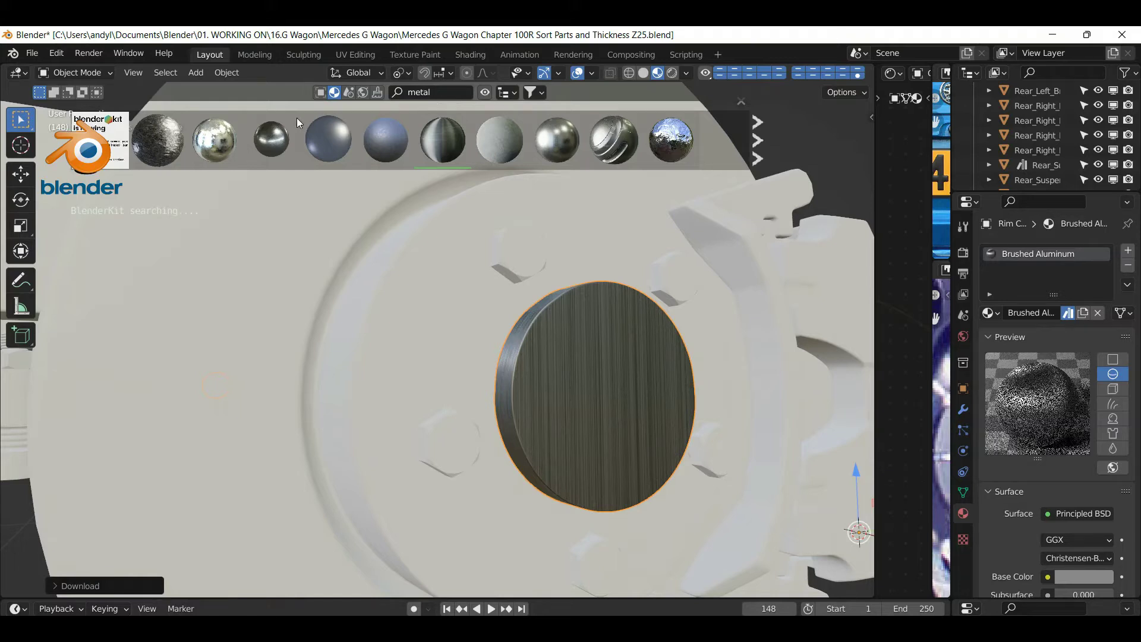
{"action": "mouse_move", "coordinate": [262, 145]}
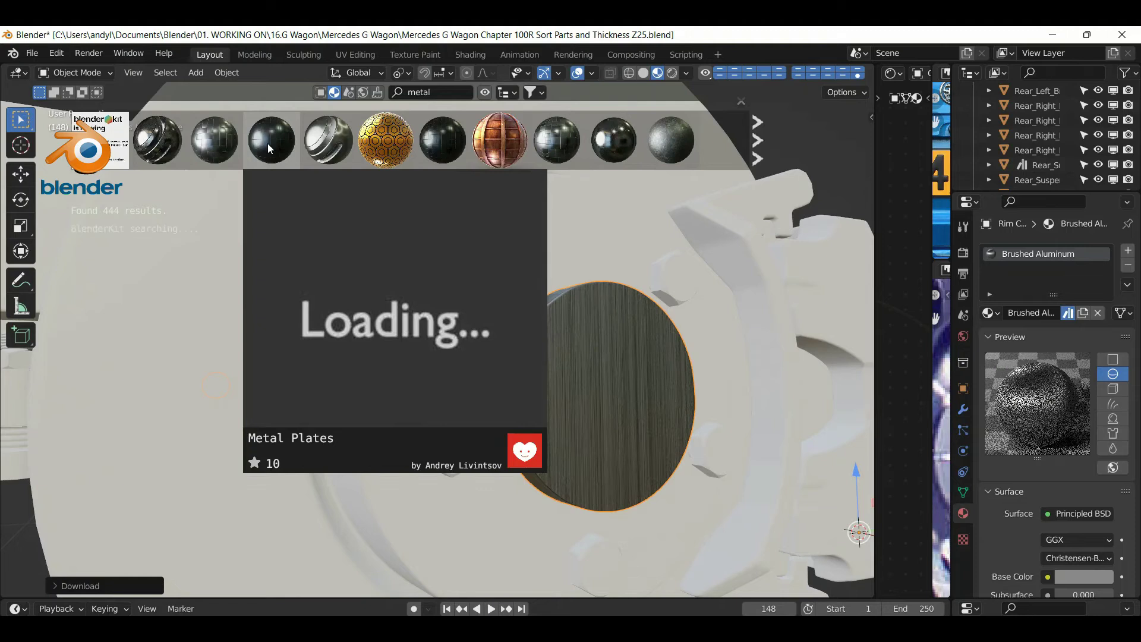
{"action": "mouse_move", "coordinate": [156, 149]}
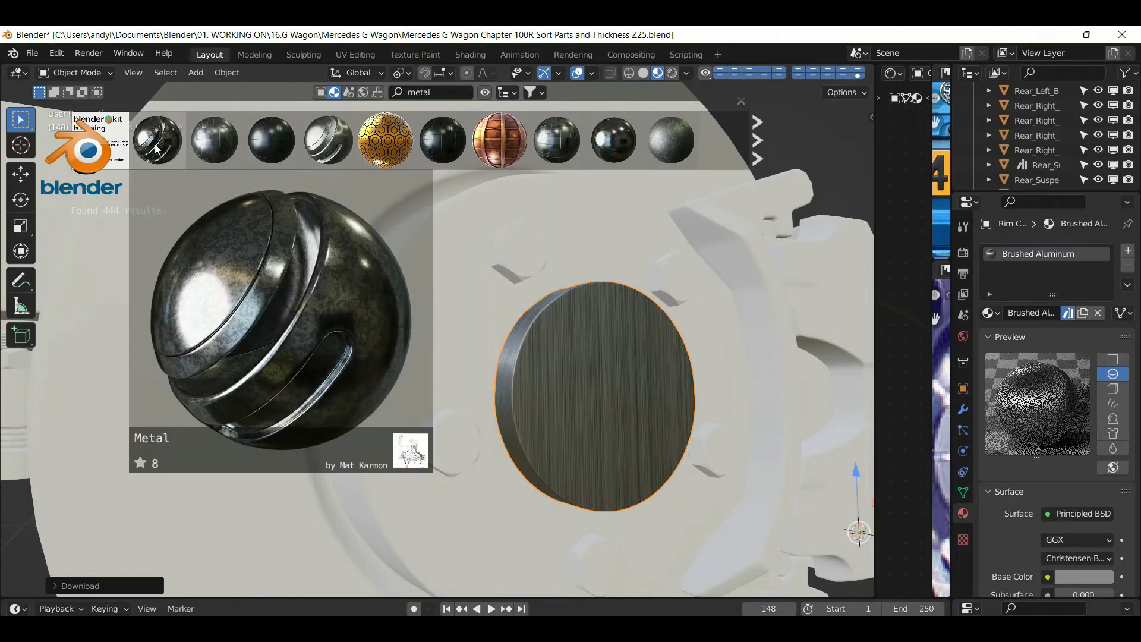
{"action": "mouse_move", "coordinate": [207, 145]}
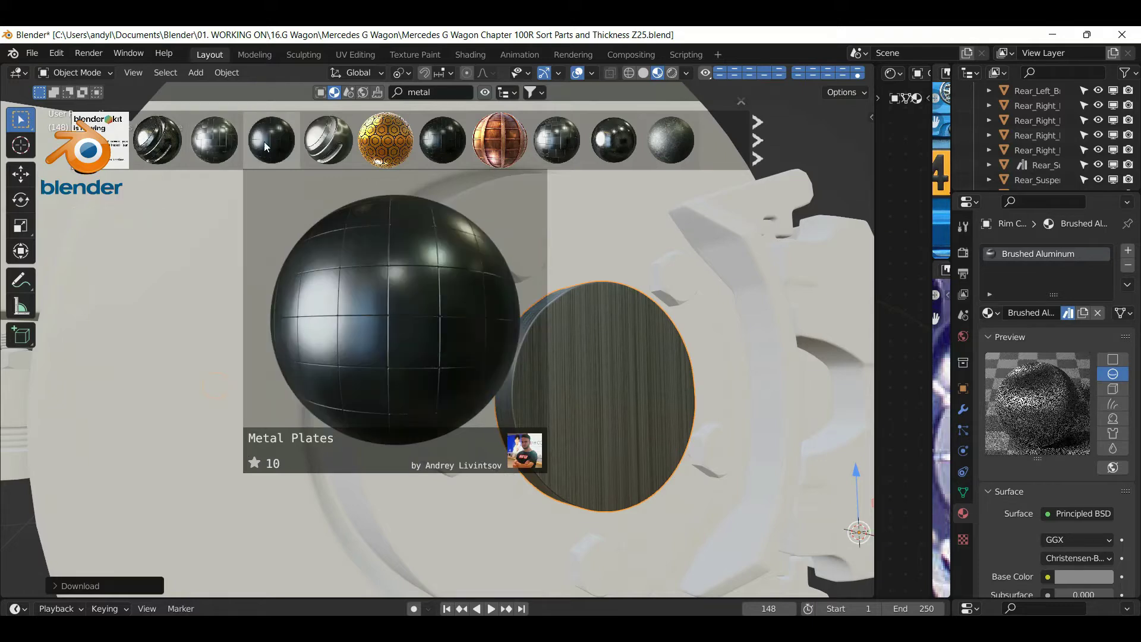
{"action": "mouse_move", "coordinate": [318, 146]}
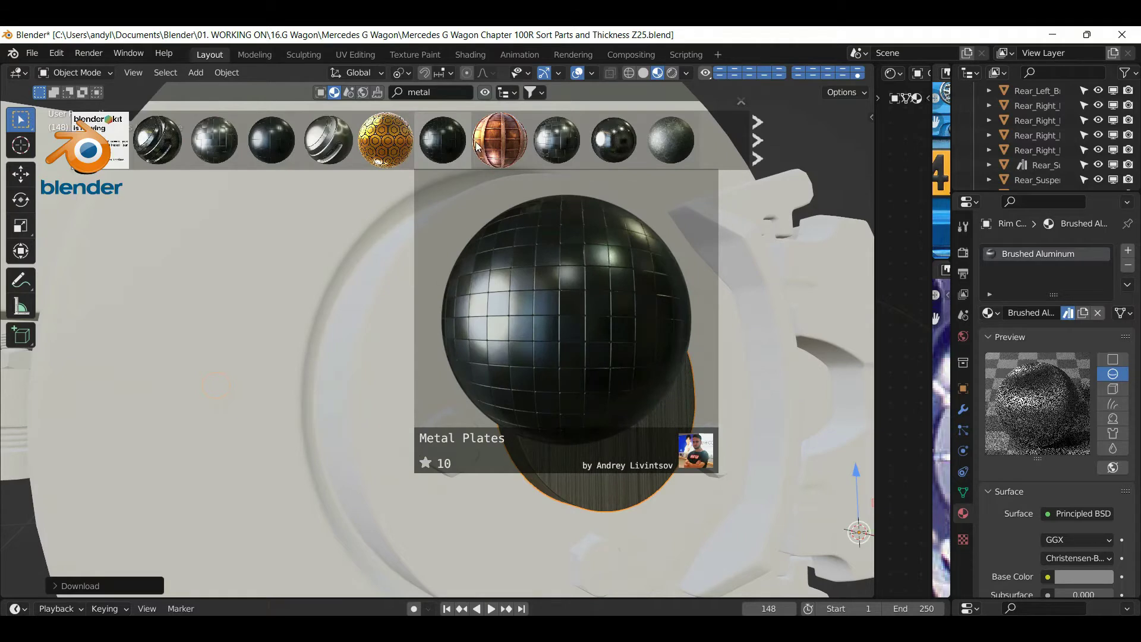
{"action": "mouse_move", "coordinate": [560, 142]}
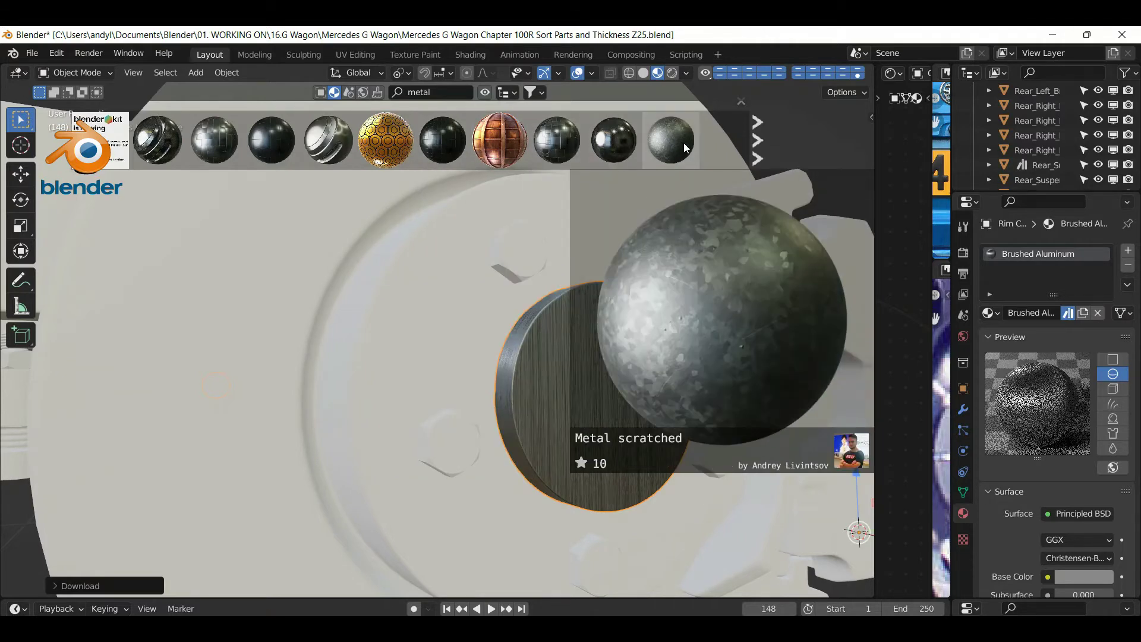
{"action": "left_click", "coordinate": [758, 141]}
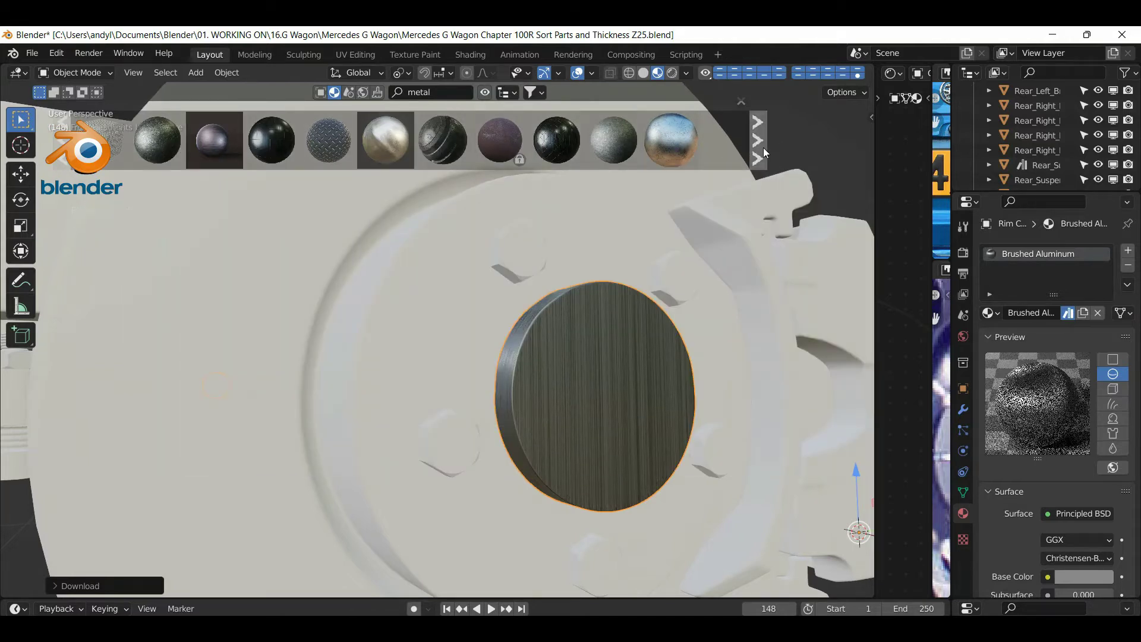
Page through several more pages of the 444 metal material results
{"action": "left_click", "coordinate": [763, 147]}
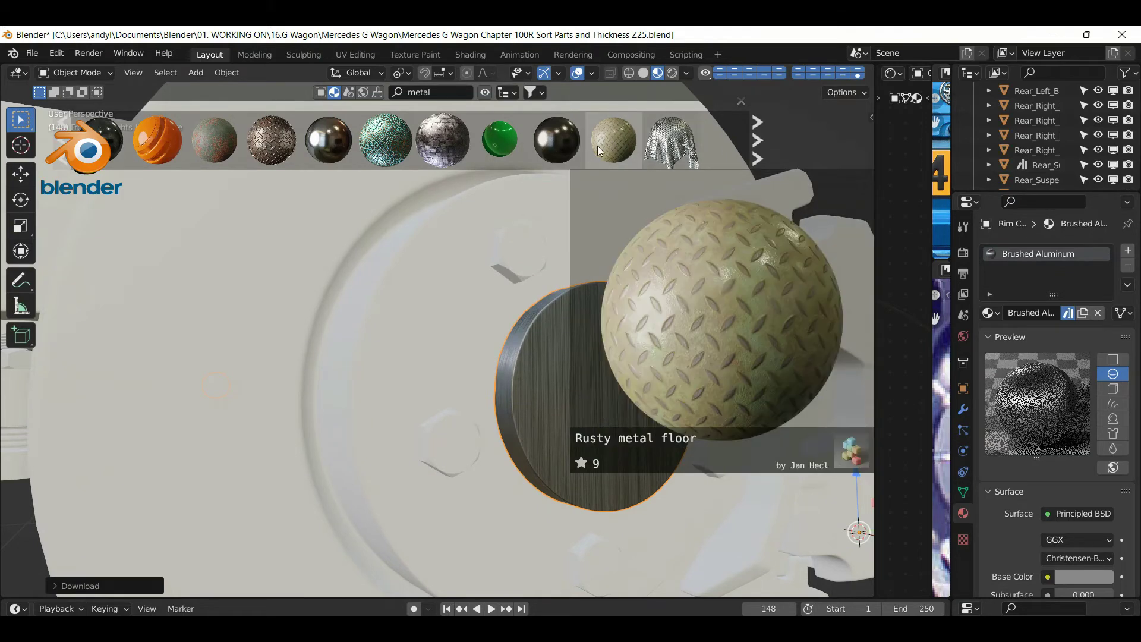
{"action": "left_click", "coordinate": [755, 149]}
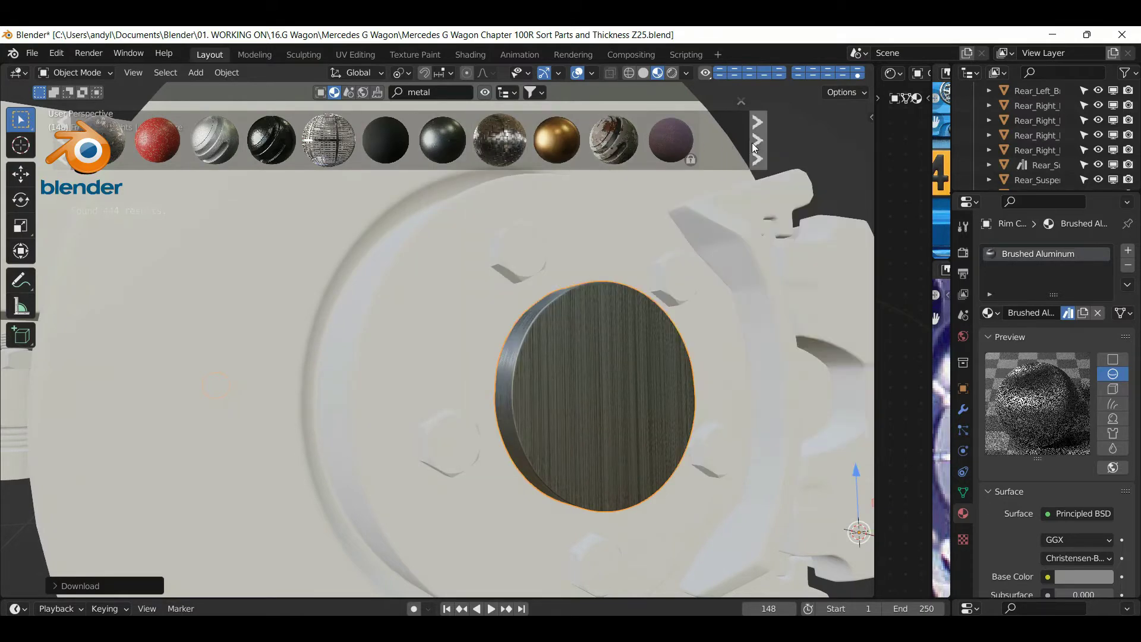
{"action": "left_click", "coordinate": [753, 145]}
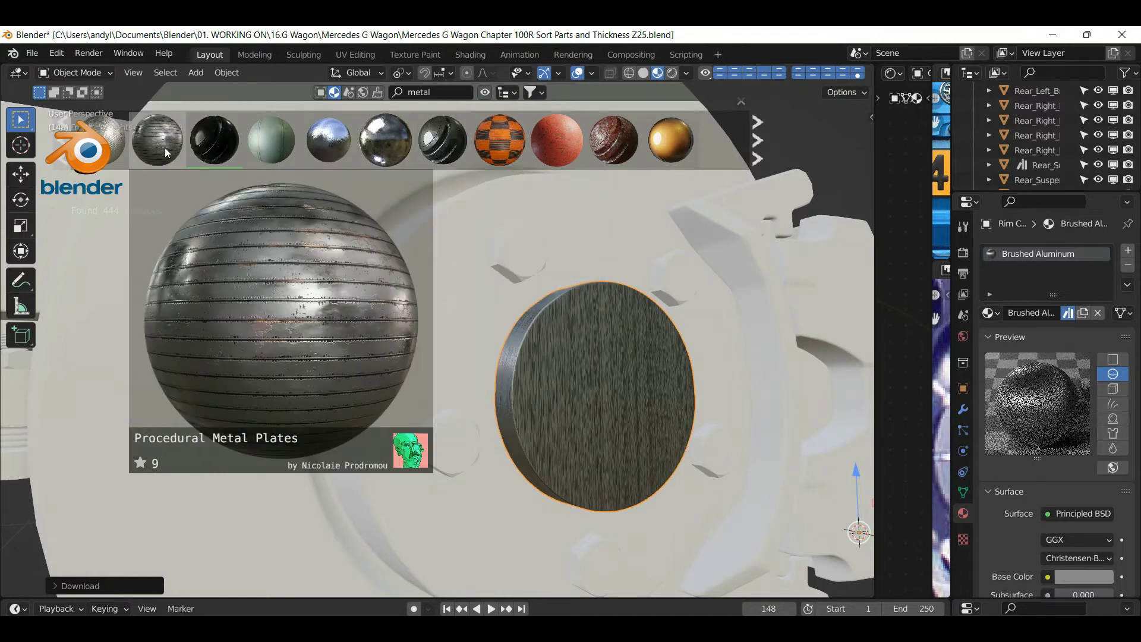
{"action": "left_click", "coordinate": [757, 140]}
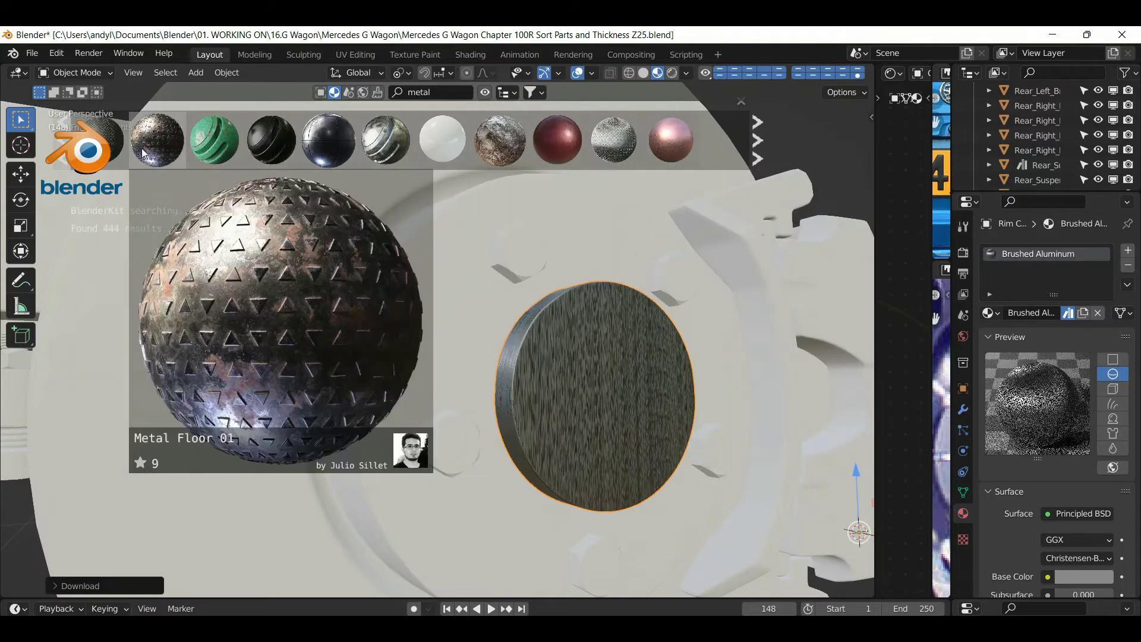
{"action": "left_click", "coordinate": [756, 140]}
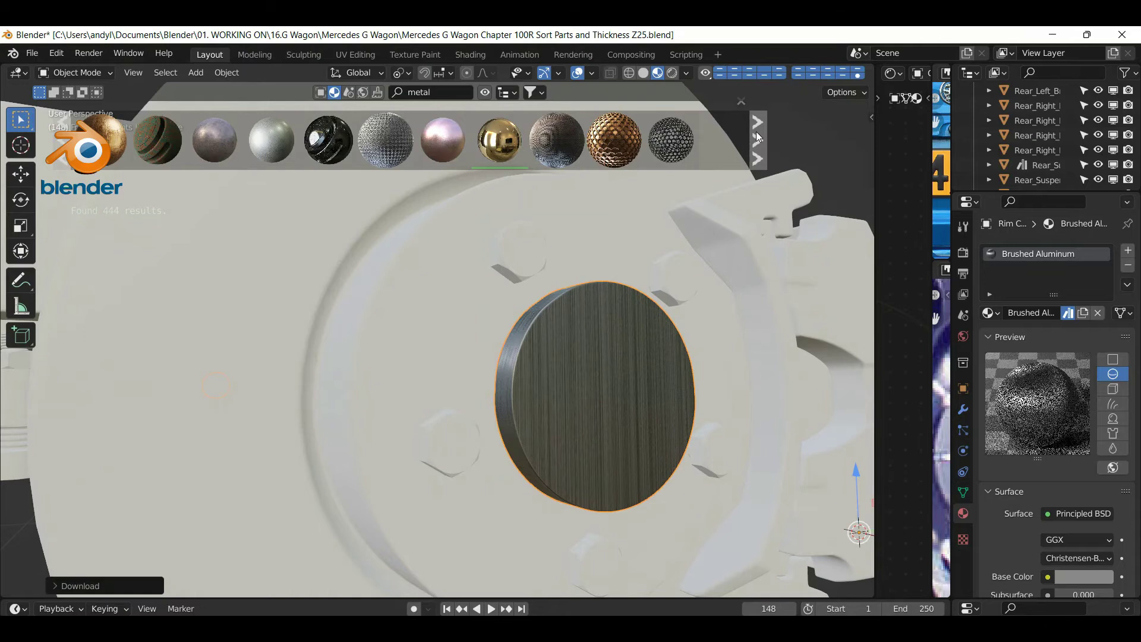
{"action": "left_click", "coordinate": [756, 137]}
{"action": "left_click", "coordinate": [756, 137]}
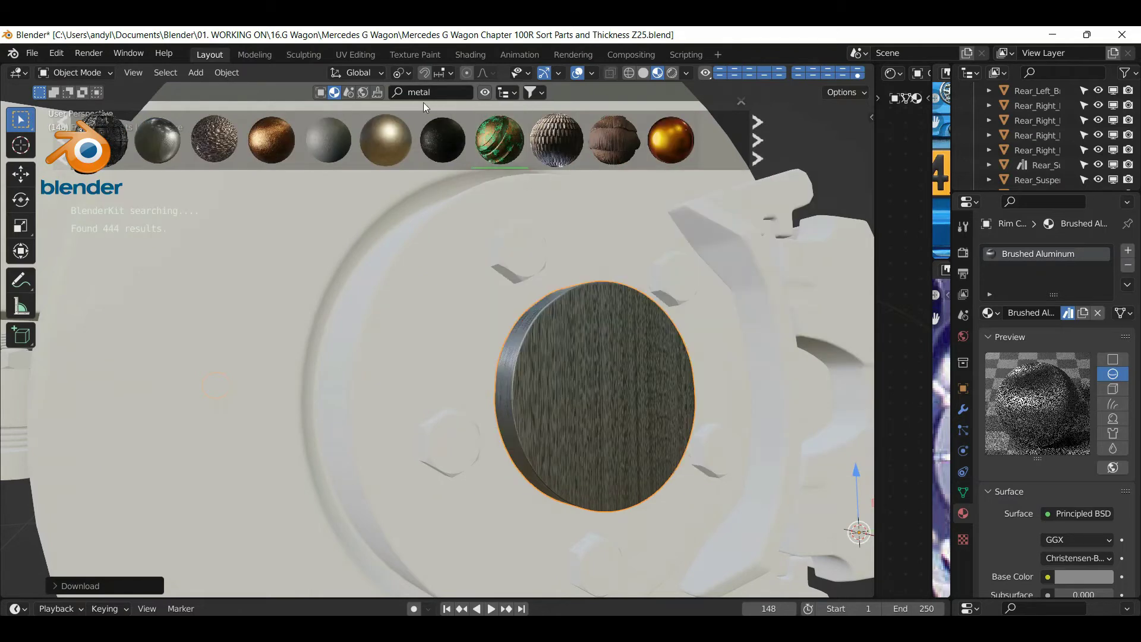
{"action": "left_click", "coordinate": [440, 93]}
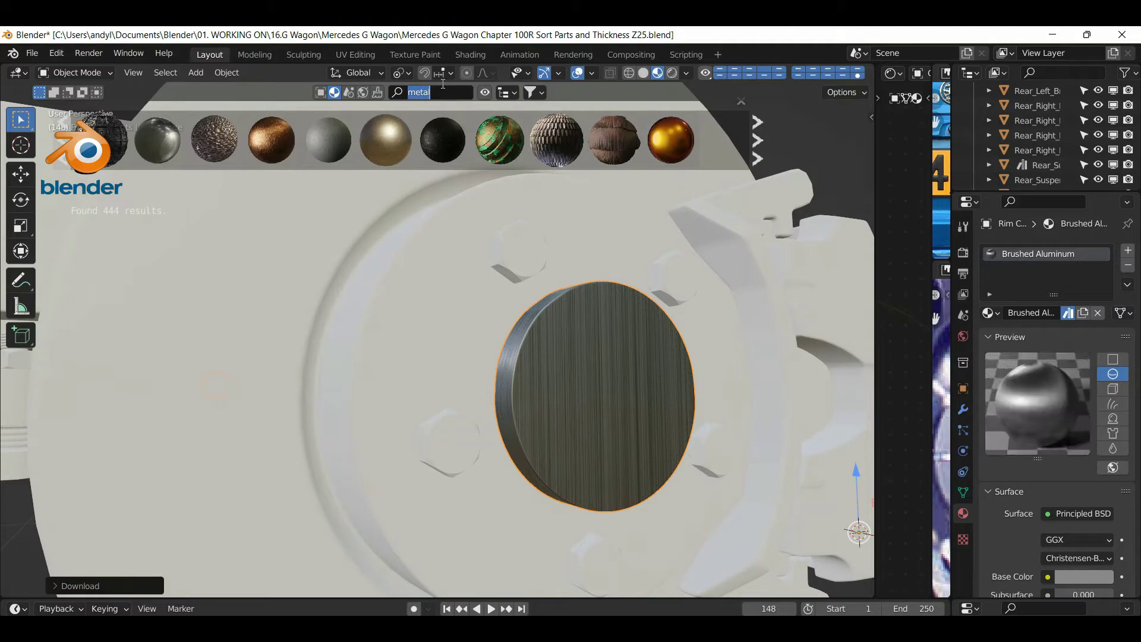
Search BlenderKit for 'polished', page through the 32 results, and close the asset bar
{"action": "type", "text": "polished"}
{"action": "key", "text": "Return"}
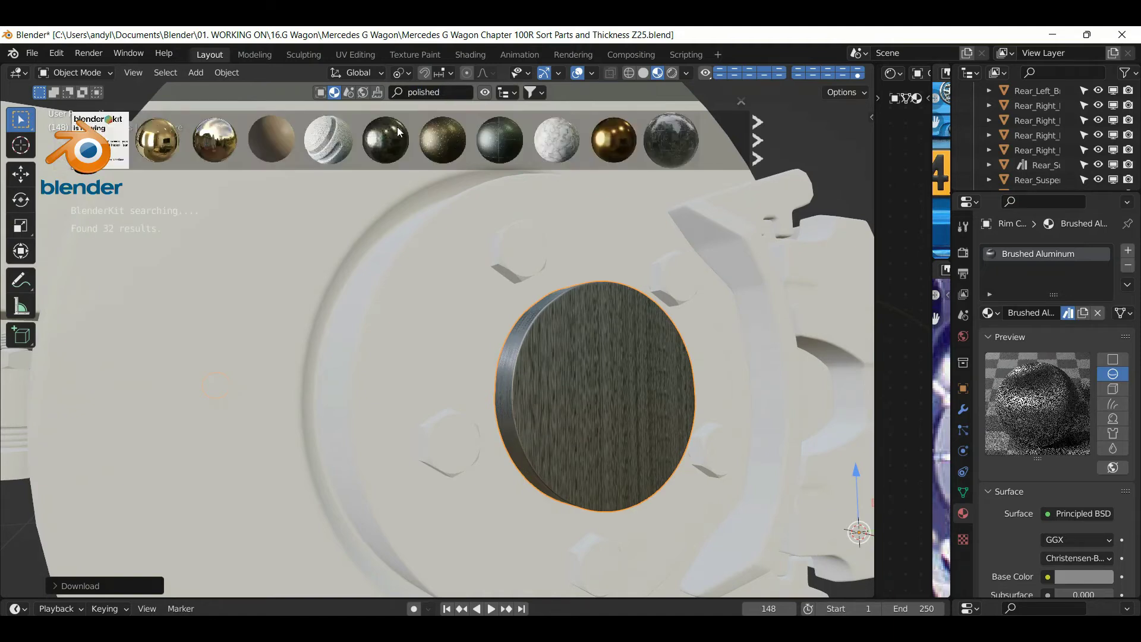
{"action": "mouse_move", "coordinate": [204, 150]}
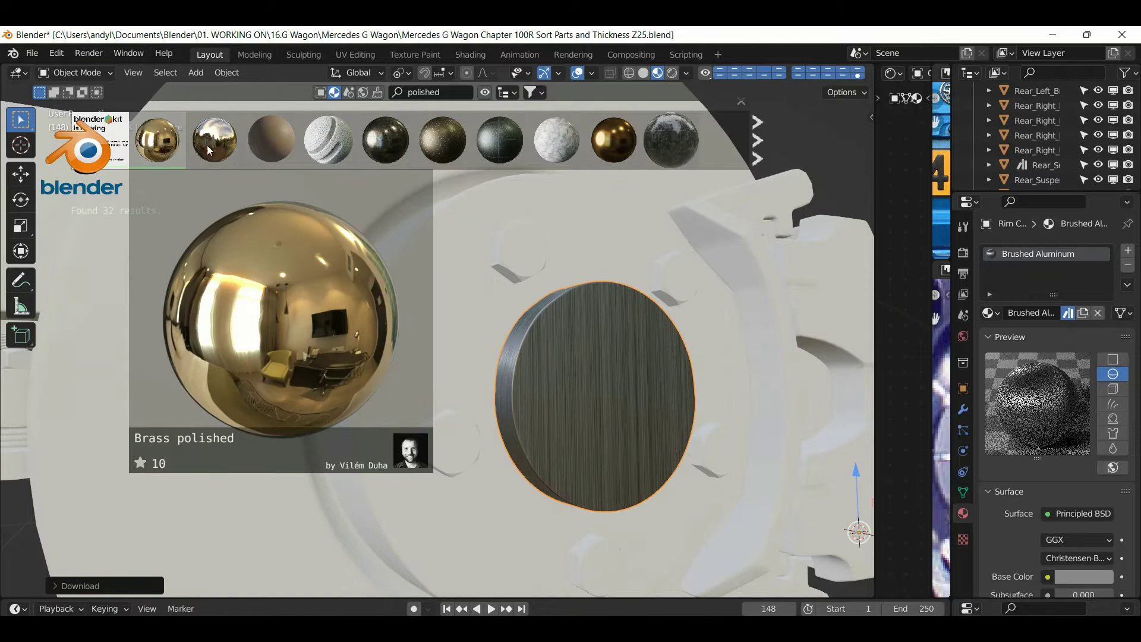
{"action": "mouse_move", "coordinate": [375, 155]}
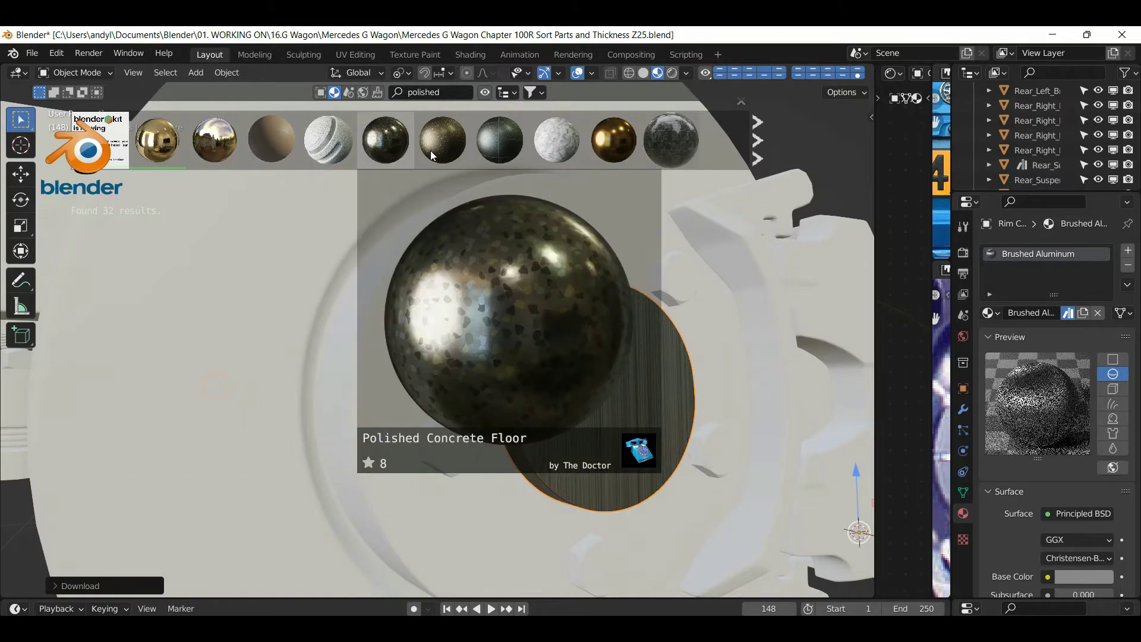
{"action": "mouse_move", "coordinate": [459, 151]}
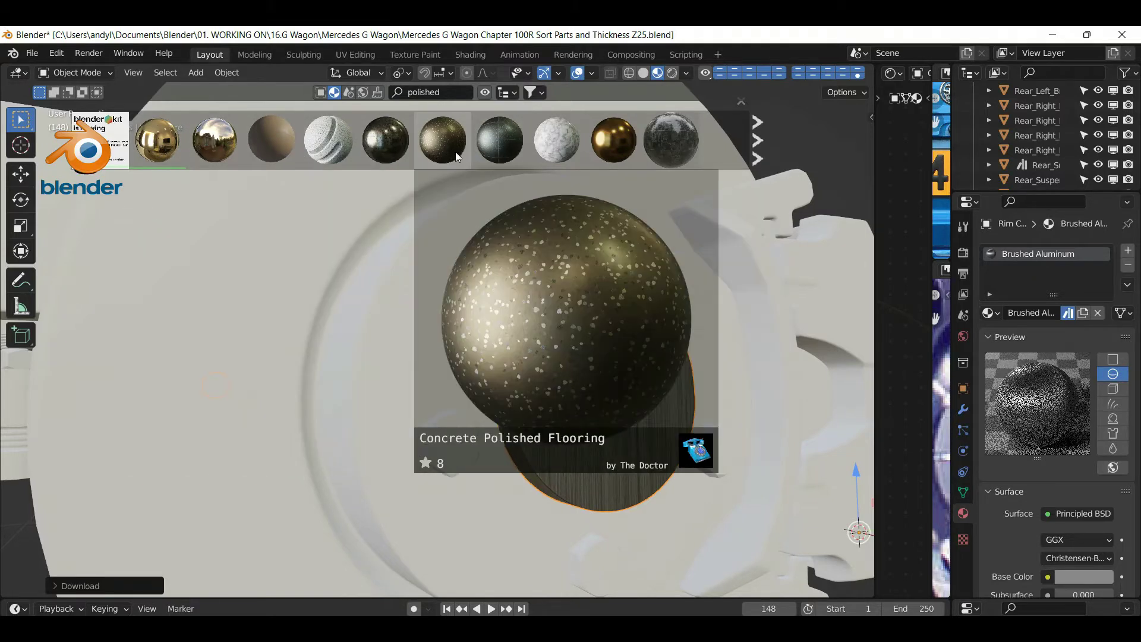
{"action": "mouse_move", "coordinate": [691, 157]}
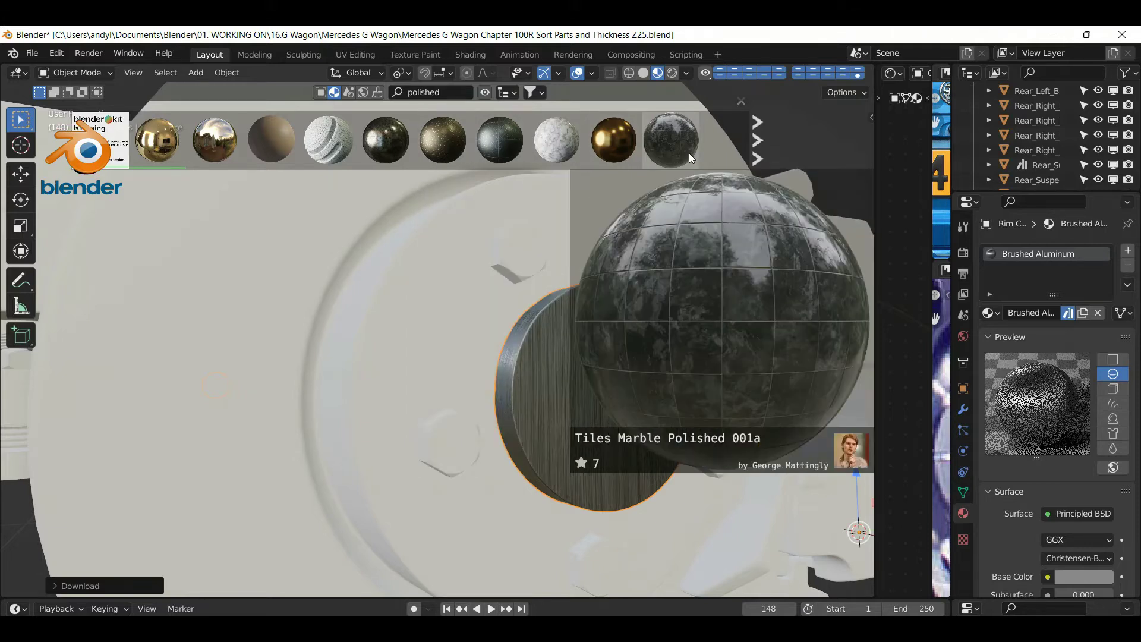
{"action": "left_click", "coordinate": [756, 157]}
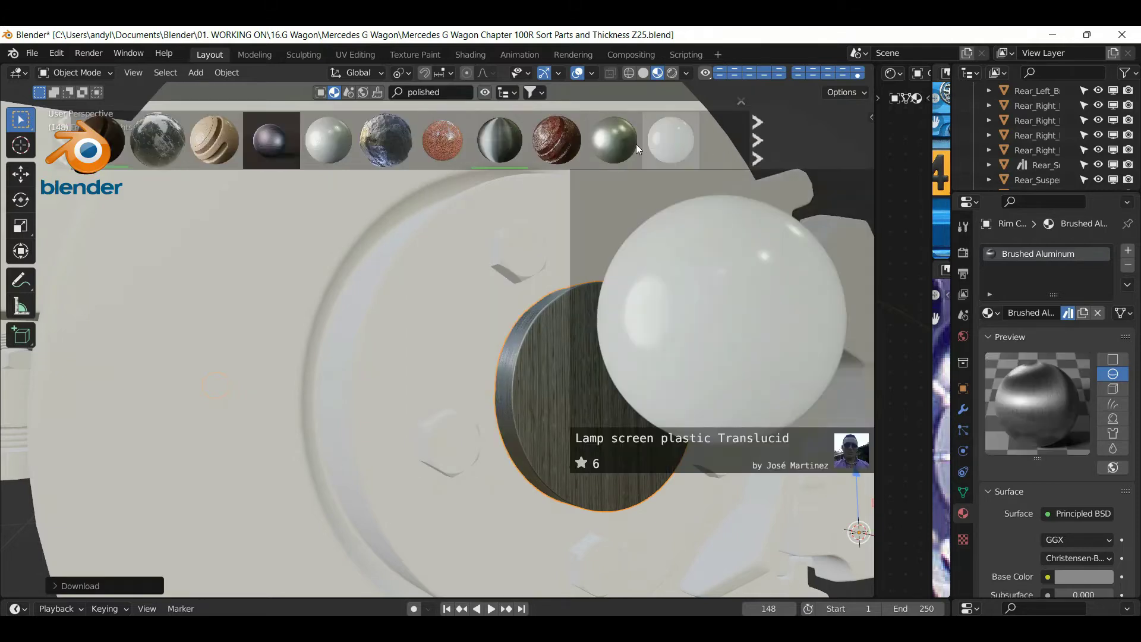
{"action": "mouse_move", "coordinate": [629, 144]}
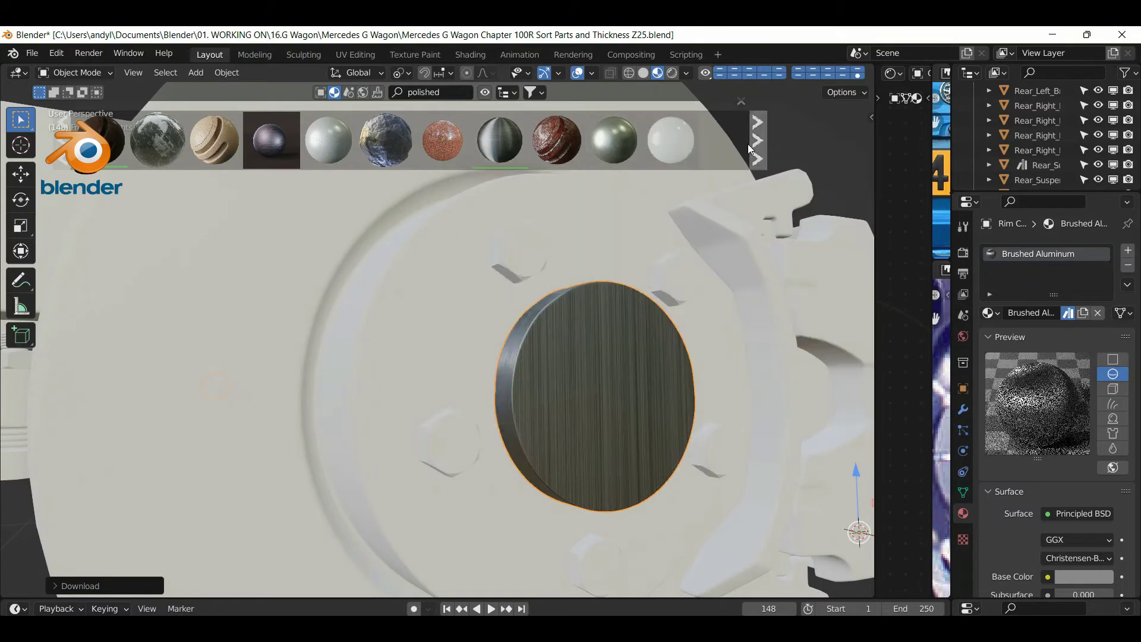
{"action": "left_click", "coordinate": [756, 141]}
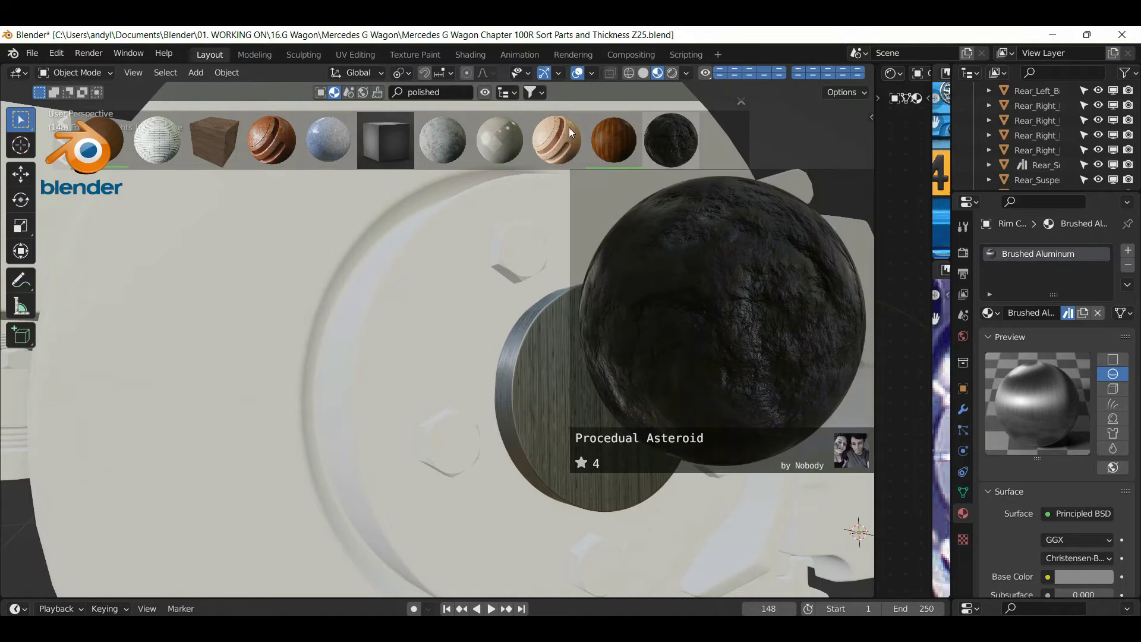
{"action": "left_click", "coordinate": [486, 92]}
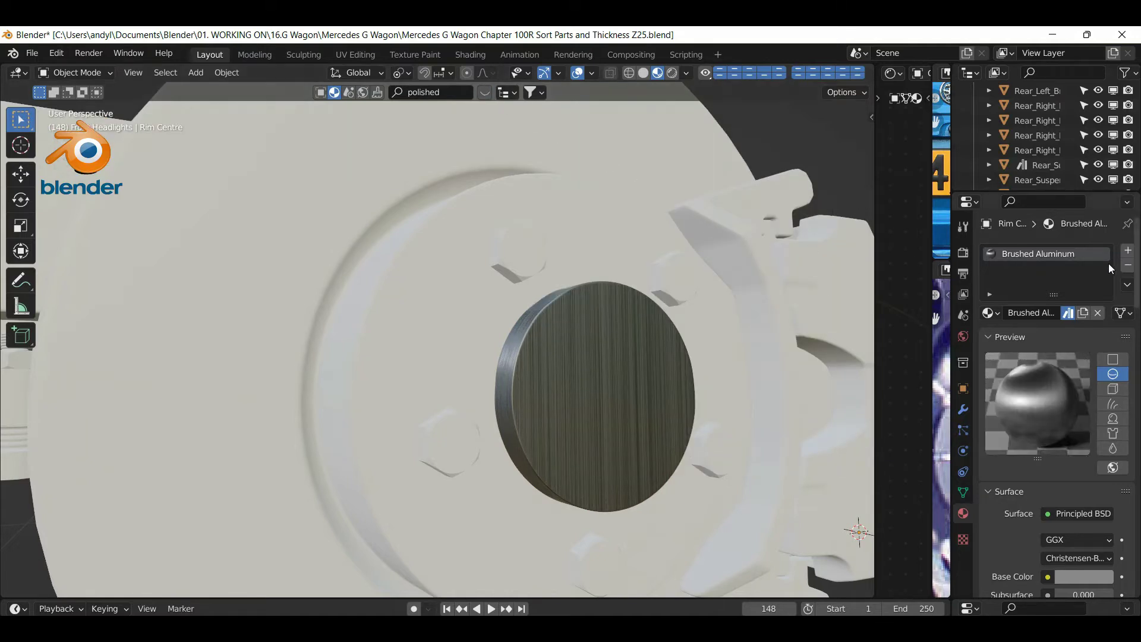
Remove Brushed Aluminum from the Rim Centre and assign Metal - Chrome - Rough 0.001 instead
{"action": "left_click", "coordinate": [1127, 266]}
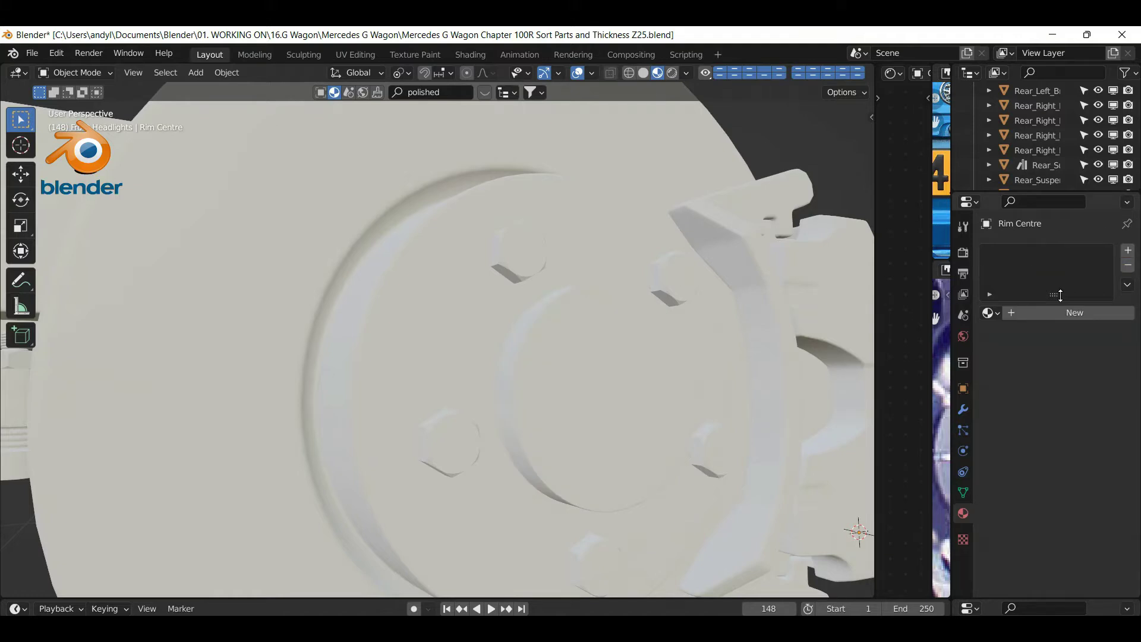
{"action": "left_click", "coordinate": [989, 312]}
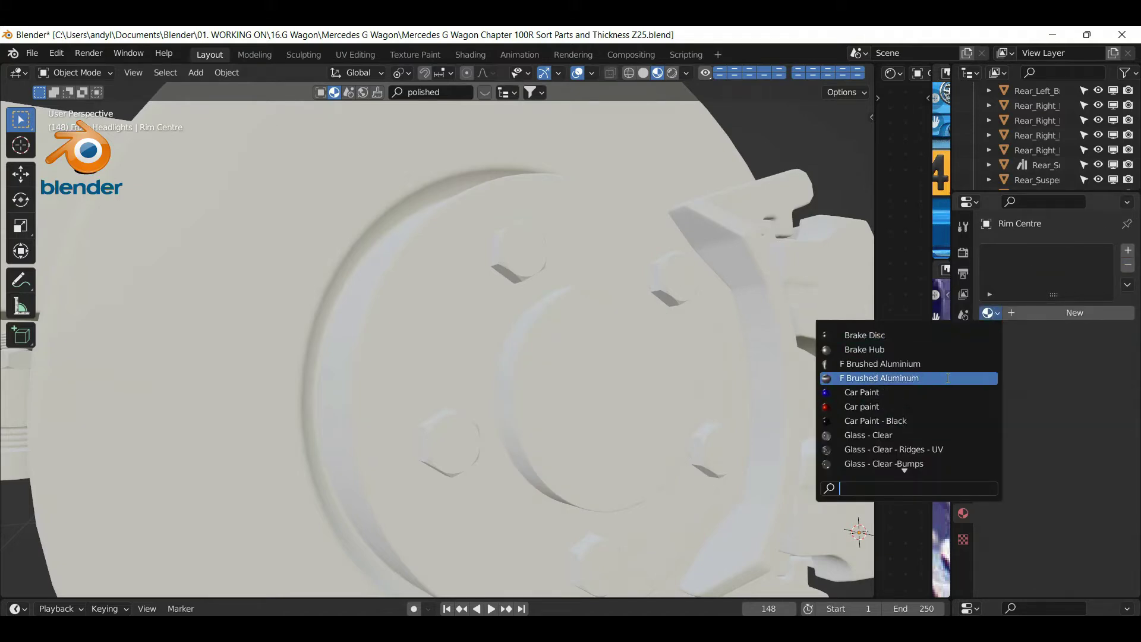
{"action": "scroll", "coordinate": [915, 457], "scroll_direction": "down", "scroll_amount": 3}
{"action": "scroll", "coordinate": [913, 419], "scroll_direction": "down", "scroll_amount": 17}
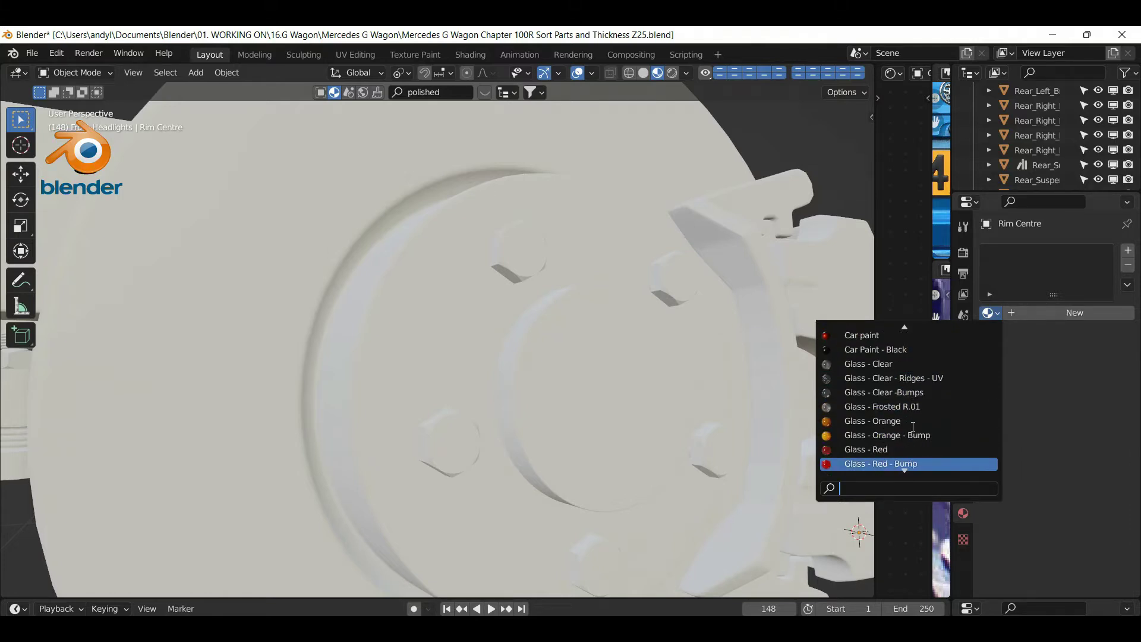
{"action": "scroll", "coordinate": [913, 424], "scroll_direction": "down", "scroll_amount": 3}
{"action": "scroll", "coordinate": [913, 424], "scroll_direction": "down", "scroll_amount": 2}
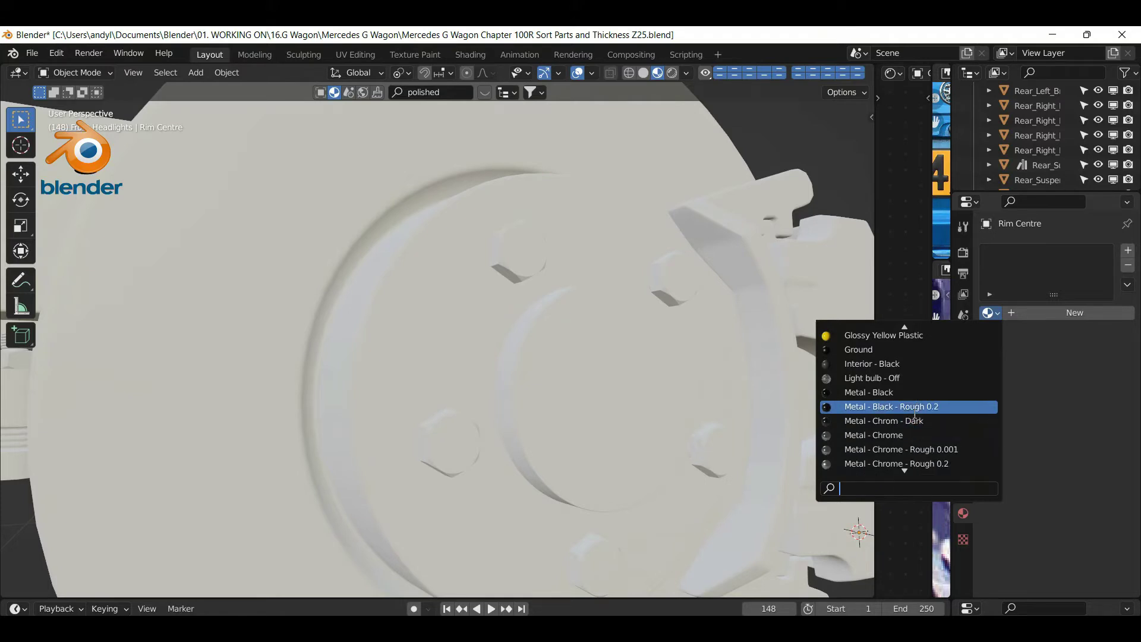
{"action": "left_click", "coordinate": [856, 450]}
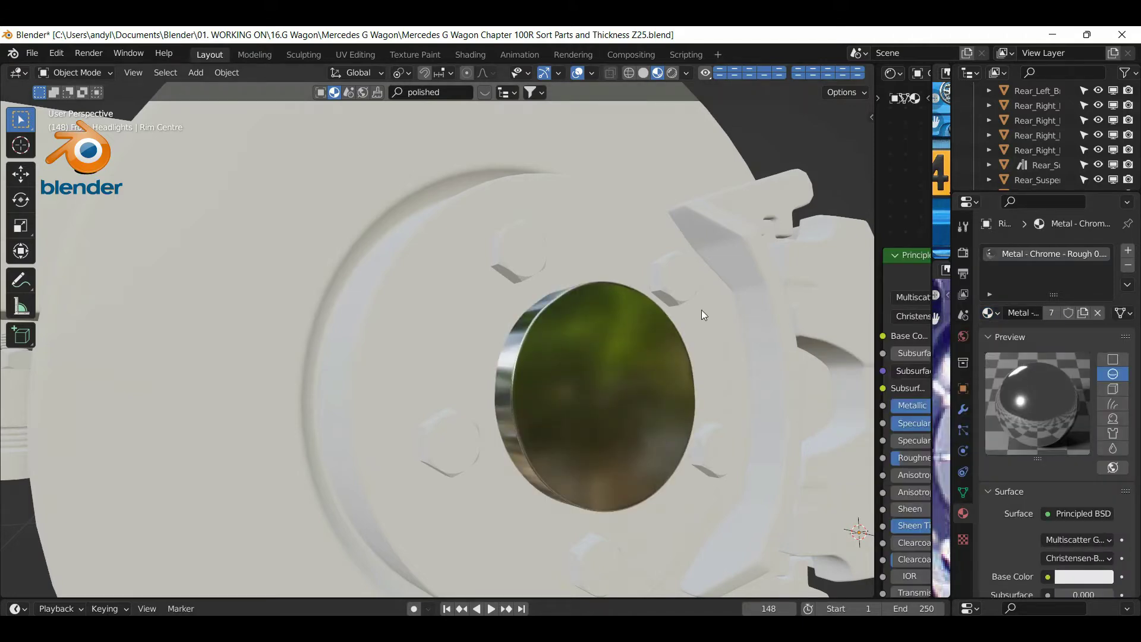
Hide the chrome Rim Centre cap and frame the other rear wheel hub up close
{"action": "scroll", "coordinate": [683, 220], "scroll_direction": "down", "scroll_amount": 10}
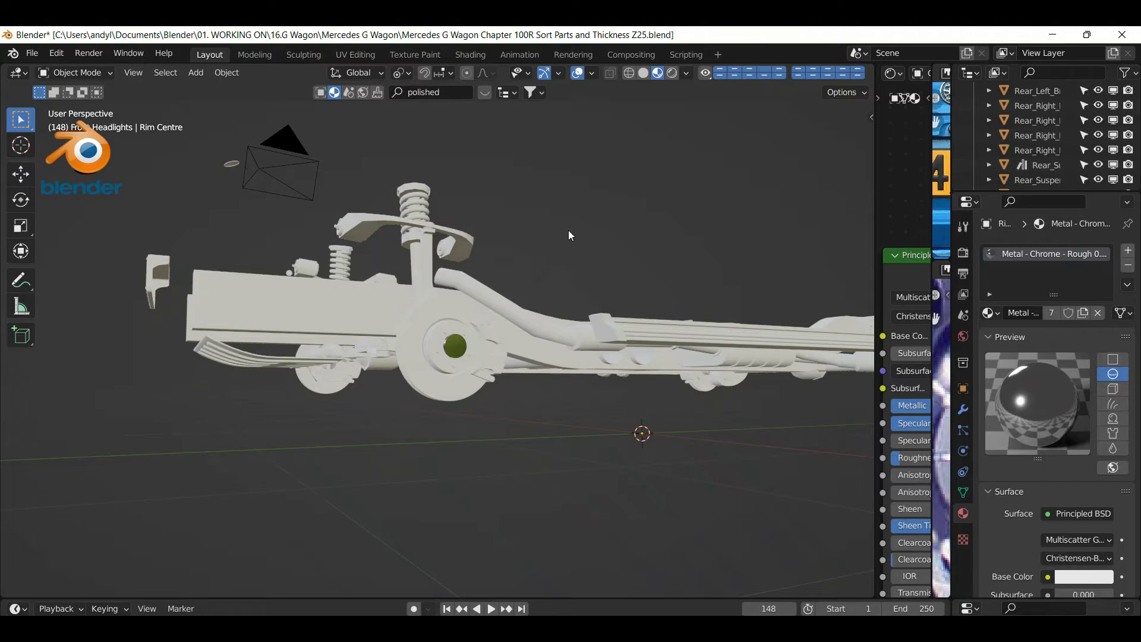
{"action": "left_click", "coordinate": [455, 346]}
{"action": "key", "text": "h"}
{"action": "middle_click_drag", "start_coordinate": [523, 295], "coordinate": [501, 314]}
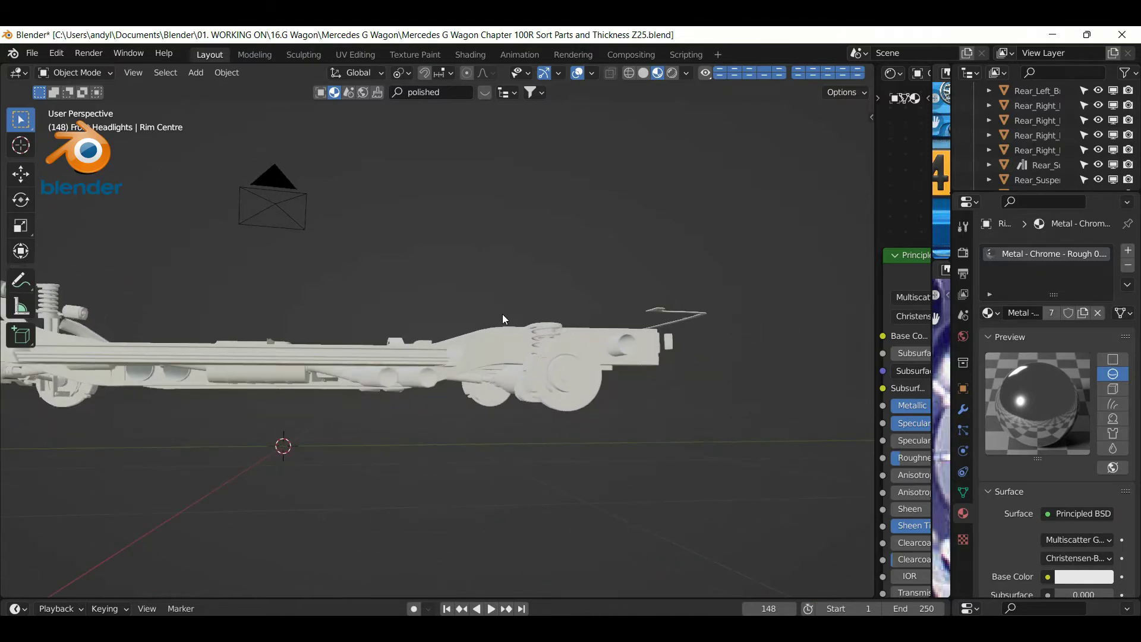
{"action": "scroll", "coordinate": [634, 378], "scroll_direction": "up", "scroll_amount": 3}
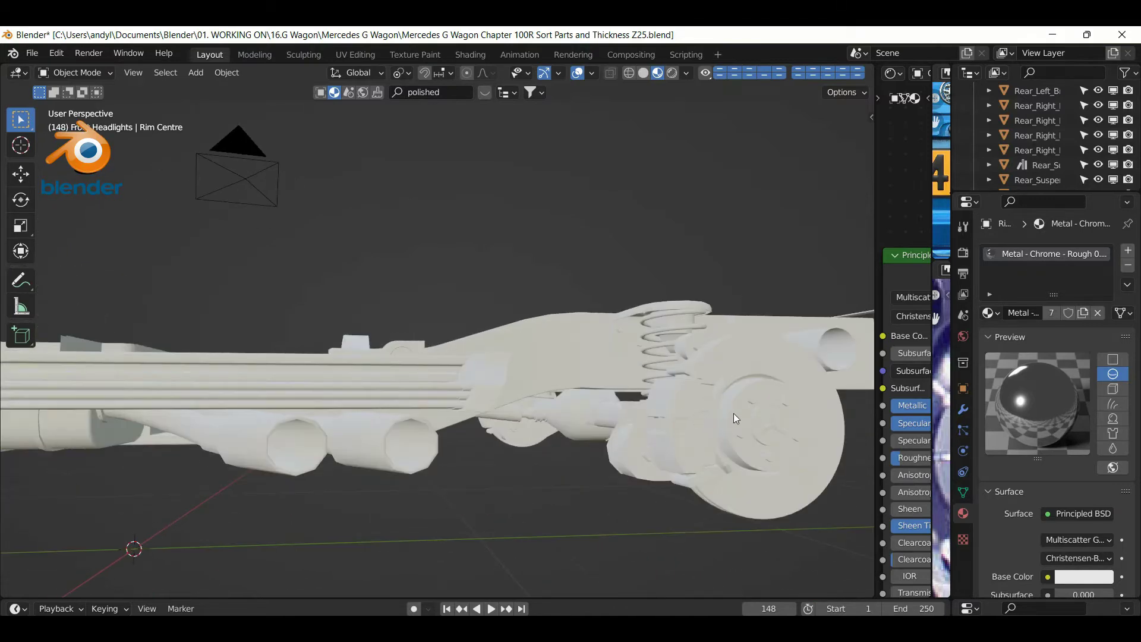
Give Rim Badge.001 the Metal - Chrome - Rough 0.001 material
{"action": "left_click", "coordinate": [773, 429]}
{"action": "left_click", "coordinate": [988, 312]}
{"action": "scroll", "coordinate": [946, 434], "scroll_direction": "down", "scroll_amount": 20}
{"action": "scroll", "coordinate": [946, 434], "scroll_direction": "down", "scroll_amount": 9}
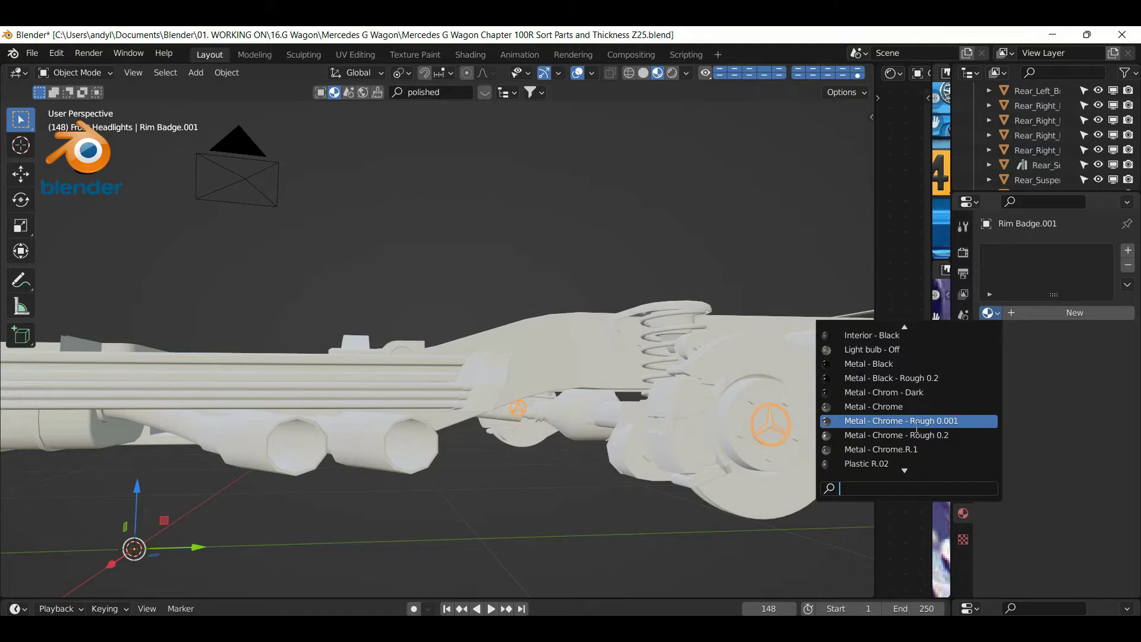
{"action": "left_click", "coordinate": [915, 426]}
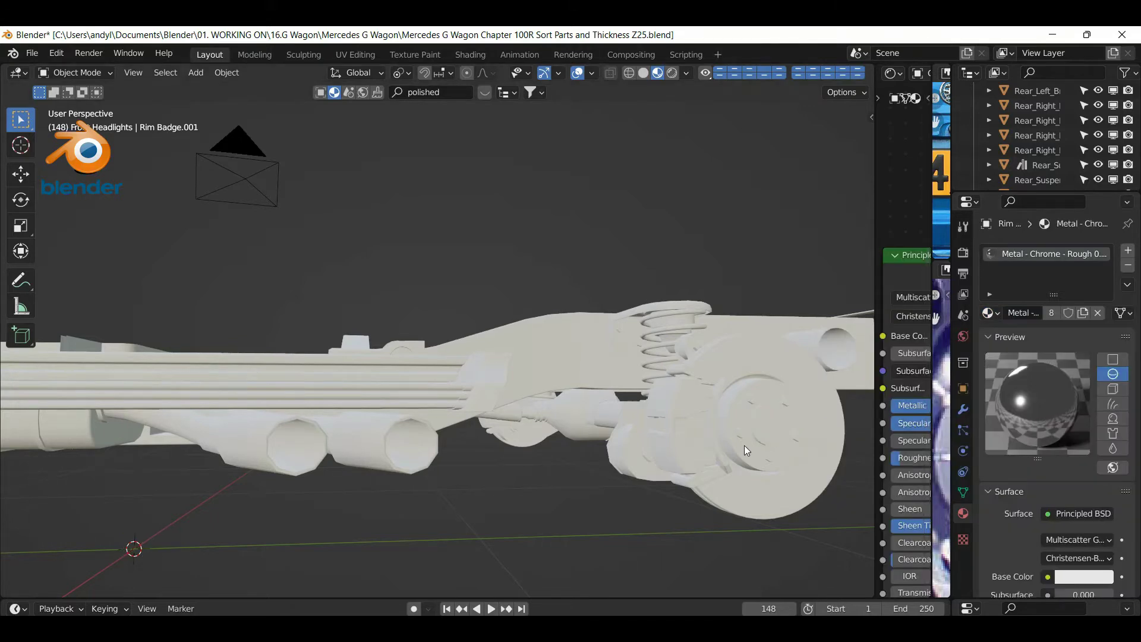
Apply Metal - Chrome - Rough 0.001 to Rim Centre.001 and hide it
{"action": "left_click", "coordinate": [760, 428]}
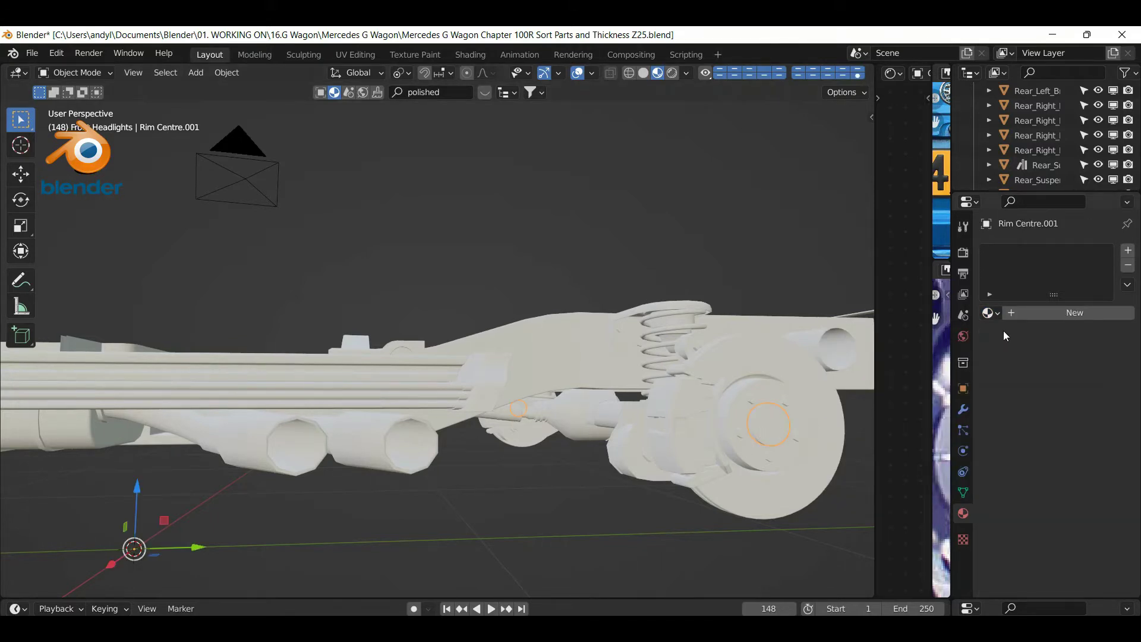
{"action": "left_click", "coordinate": [989, 313]}
{"action": "scroll", "coordinate": [943, 344], "scroll_direction": "down", "scroll_amount": 19}
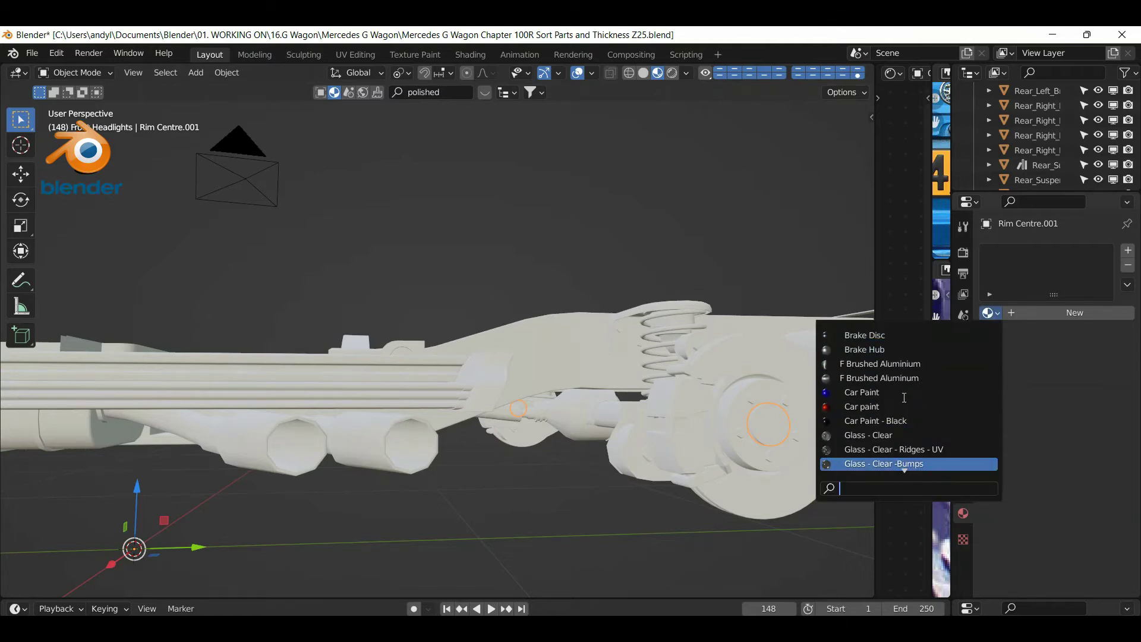
{"action": "scroll", "coordinate": [899, 408], "scroll_direction": "down", "scroll_amount": 7}
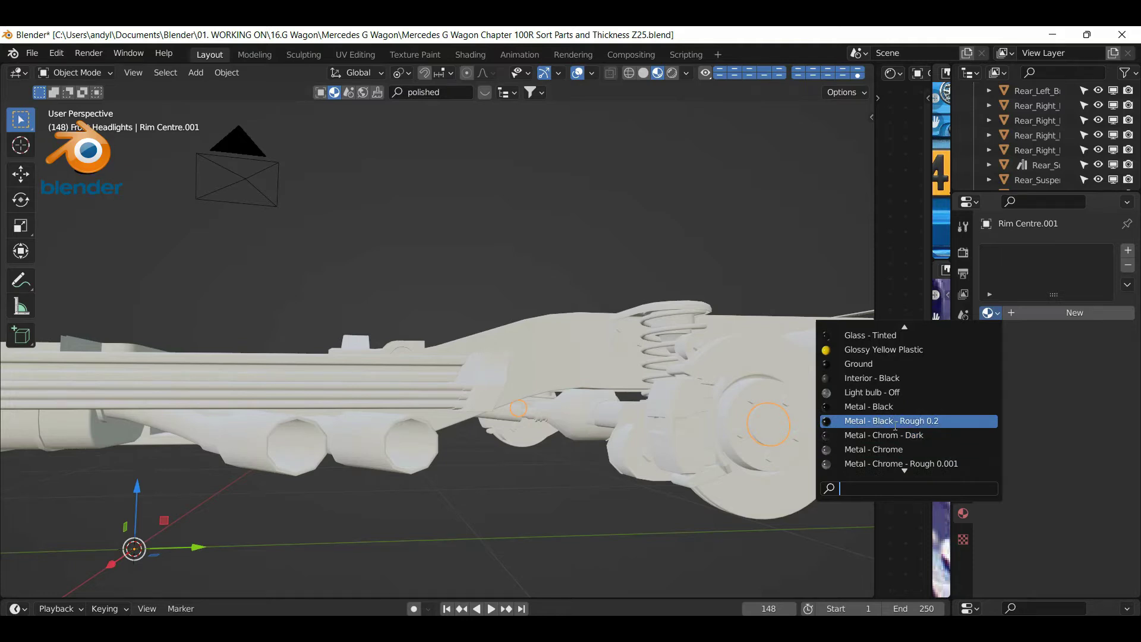
{"action": "scroll", "coordinate": [896, 441], "scroll_direction": "down", "scroll_amount": 2}
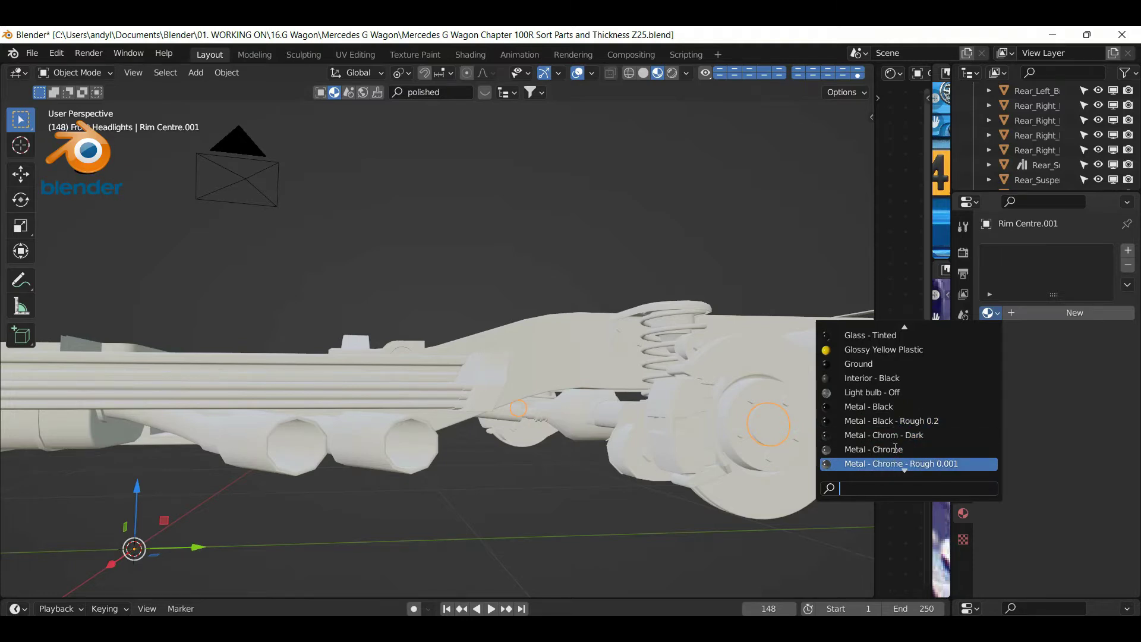
{"action": "left_click", "coordinate": [893, 464]}
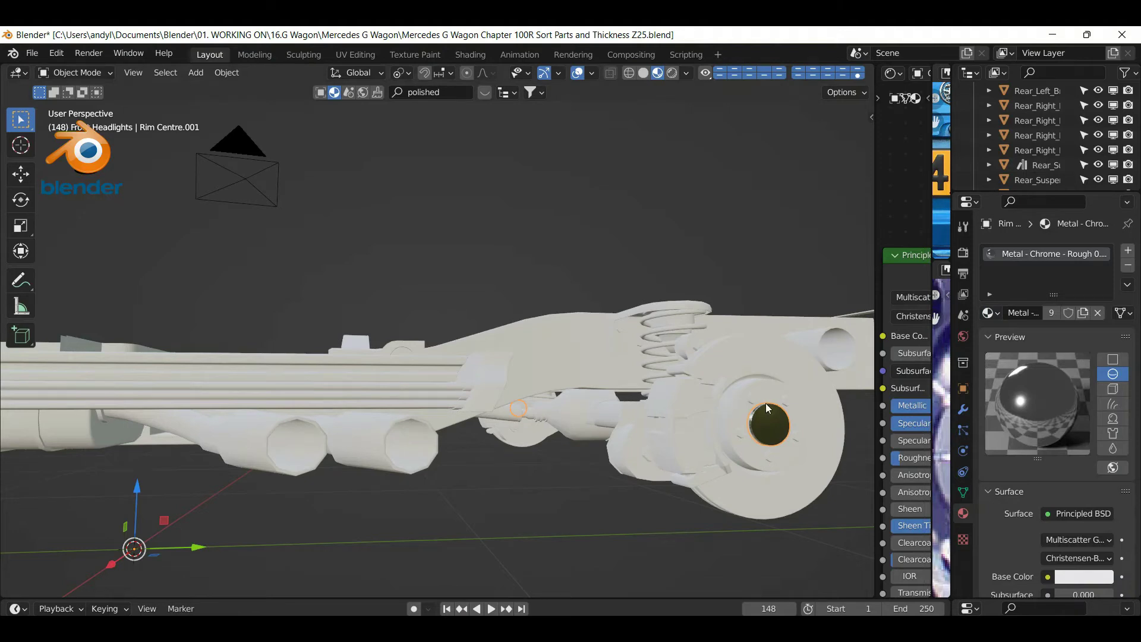
{"action": "key", "text": "h"}
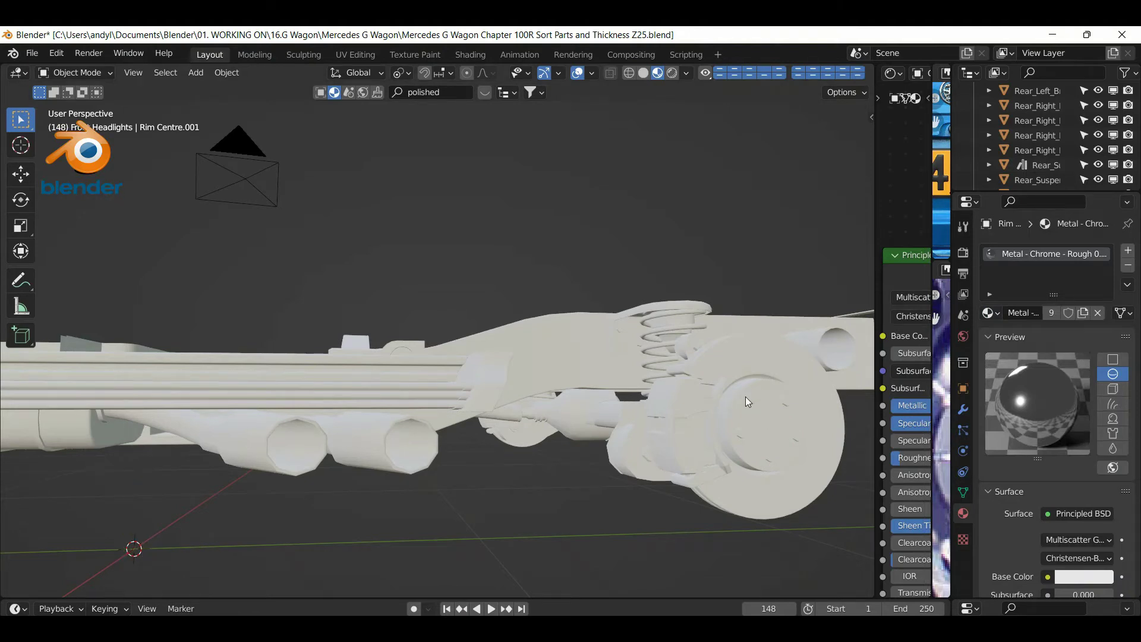
Give Rim Bolts.001 the Metal - Chrome - Rough 0.2 material and hide the bolts
{"action": "left_click", "coordinate": [750, 404]}
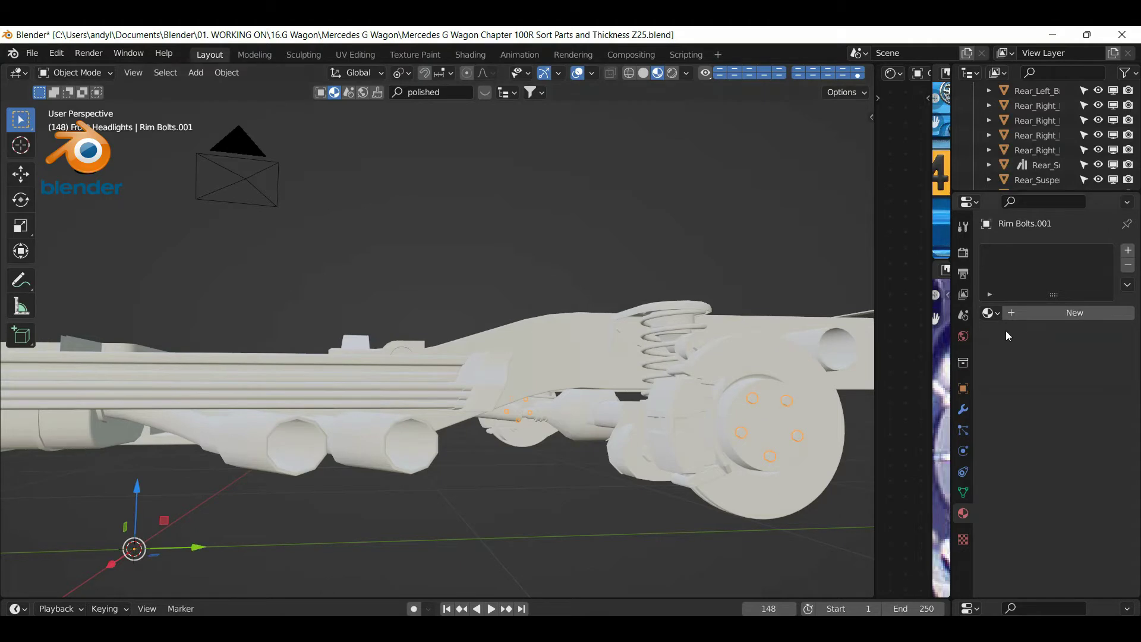
{"action": "left_click", "coordinate": [995, 315]}
{"action": "scroll", "coordinate": [936, 430], "scroll_direction": "down", "scroll_amount": 15}
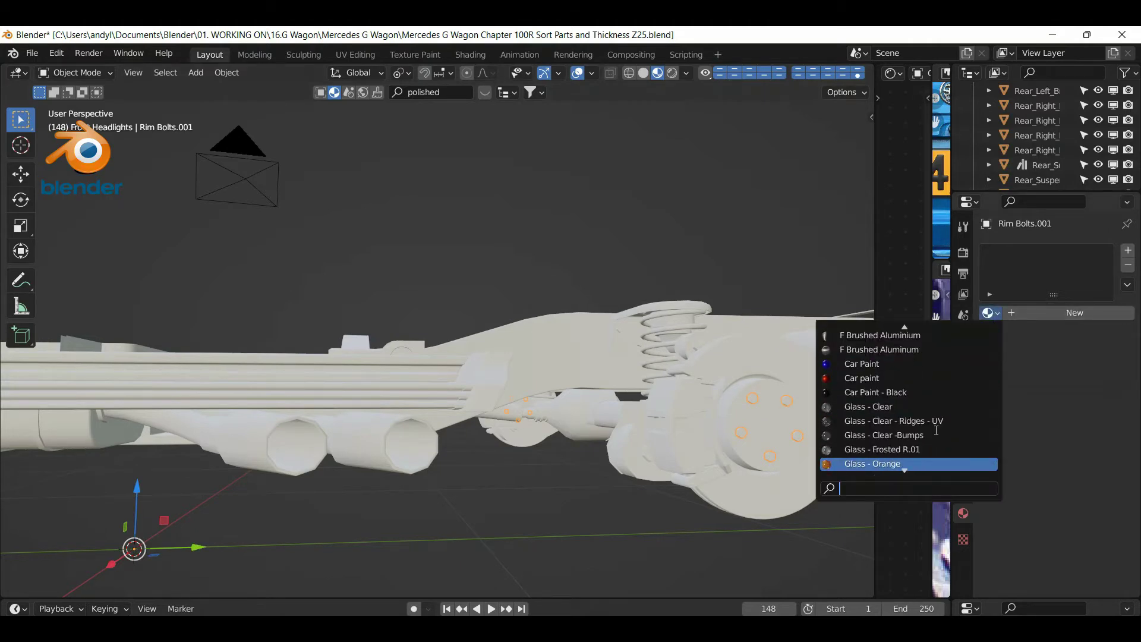
{"action": "scroll", "coordinate": [936, 430], "scroll_direction": "down", "scroll_amount": 12}
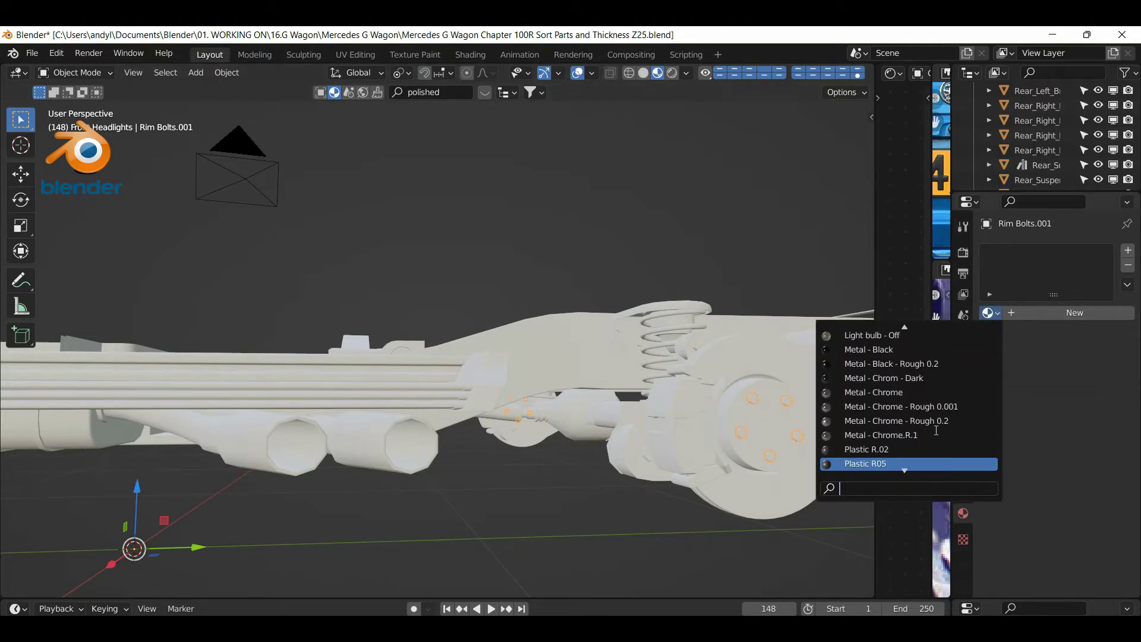
{"action": "left_click", "coordinate": [935, 420]}
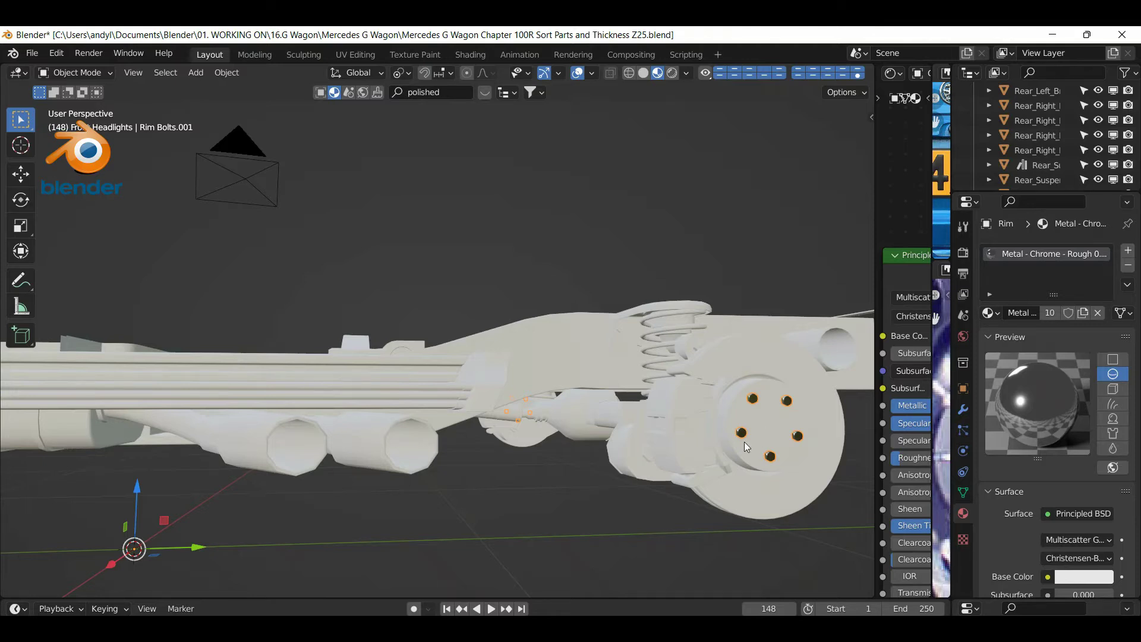
{"action": "key", "text": "h"}
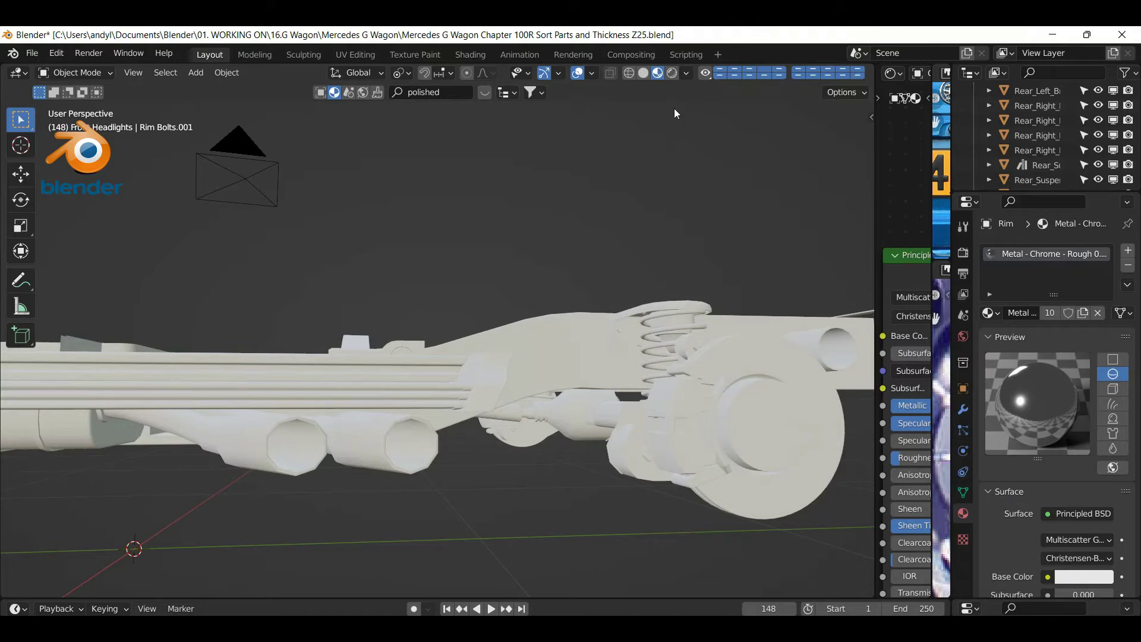
Switch the viewport to solid shading
{"action": "left_click", "coordinate": [643, 72]}
{"action": "scroll", "coordinate": [737, 352], "scroll_direction": "up", "scroll_amount": 3}
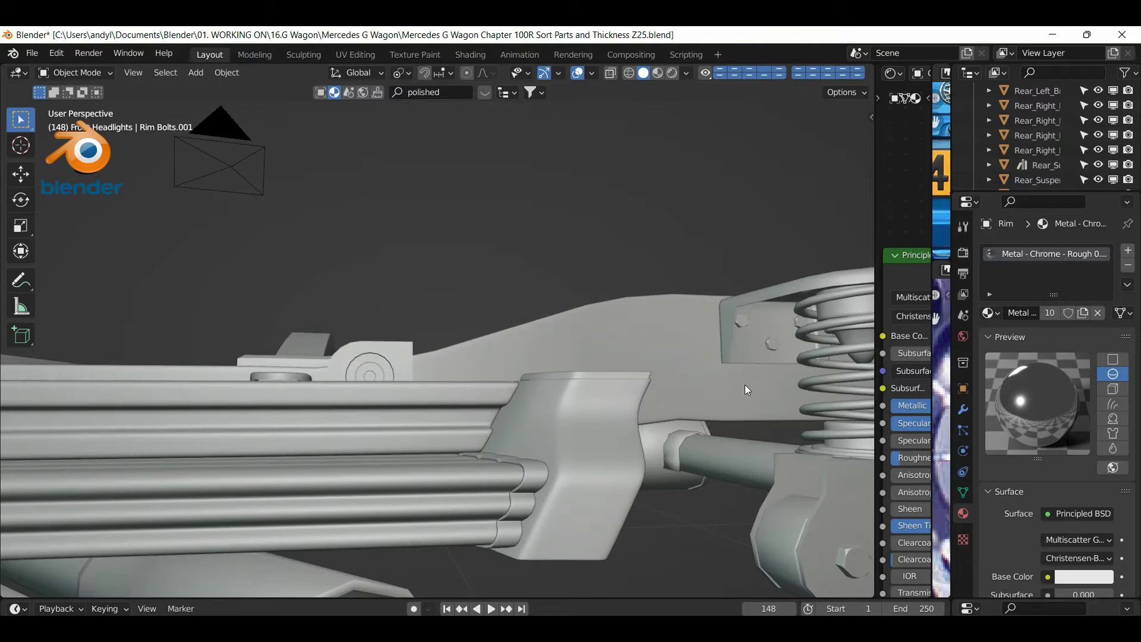
{"action": "scroll", "coordinate": [747, 389], "scroll_direction": "down", "scroll_amount": 3}
Select the rear left brake disc, leaving it without a material, and orbit to face it
{"action": "left_click", "coordinate": [749, 412]}
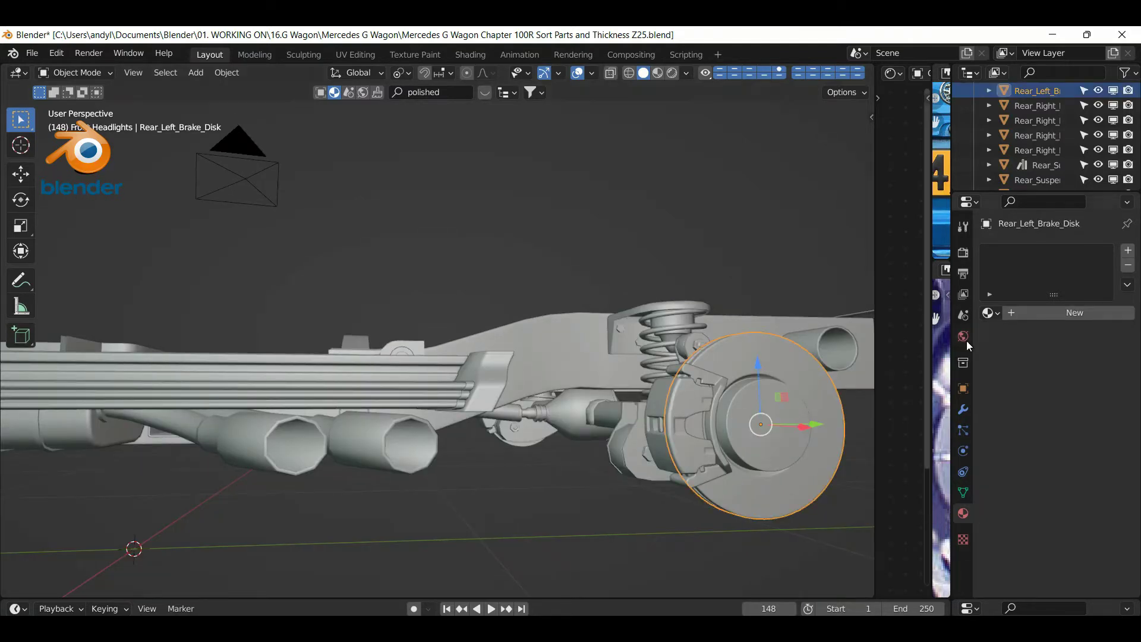
{"action": "left_click", "coordinate": [988, 313]}
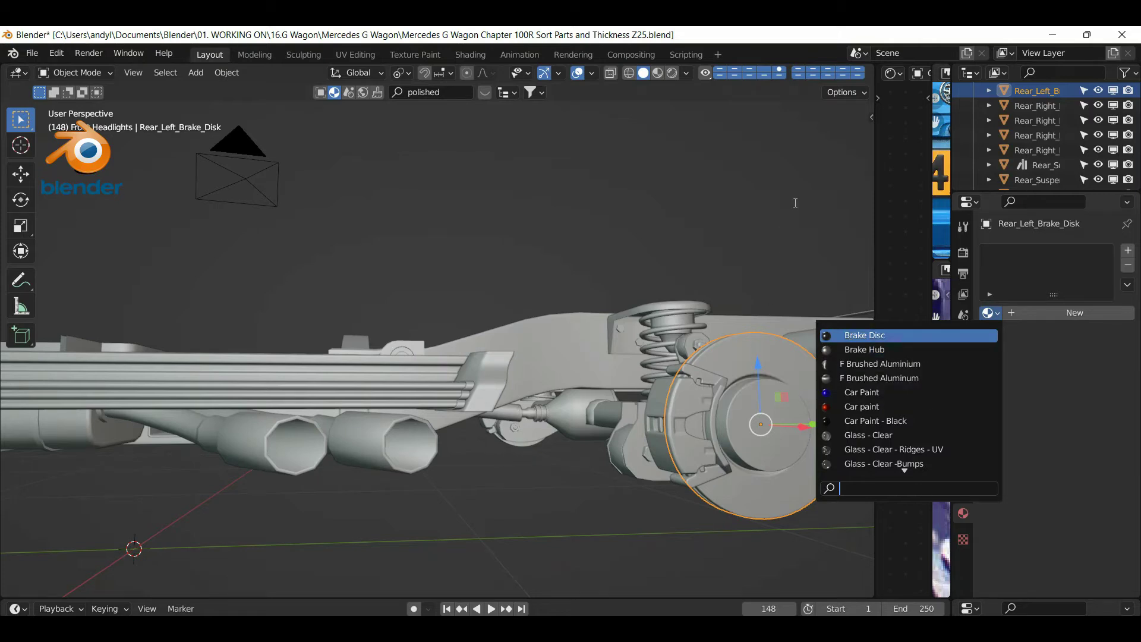
{"action": "key", "text": "Escape"}
{"action": "scroll", "coordinate": [750, 280], "scroll_direction": "up", "scroll_amount": 5}
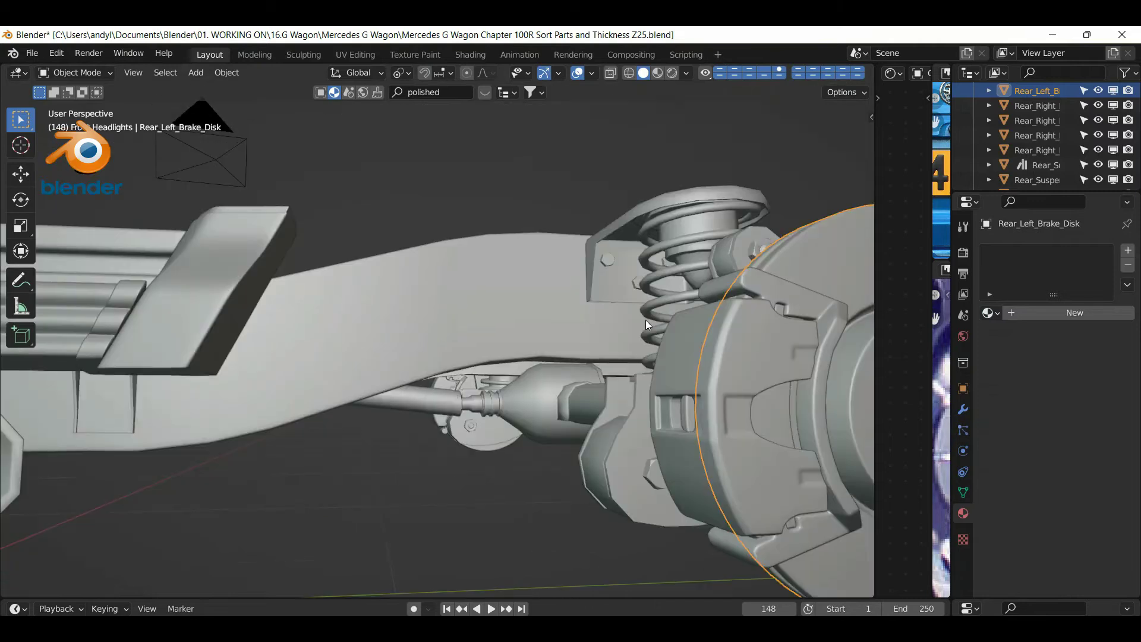
{"action": "middle_click_drag", "start_coordinate": [700, 340], "coordinate": [610, 336]}
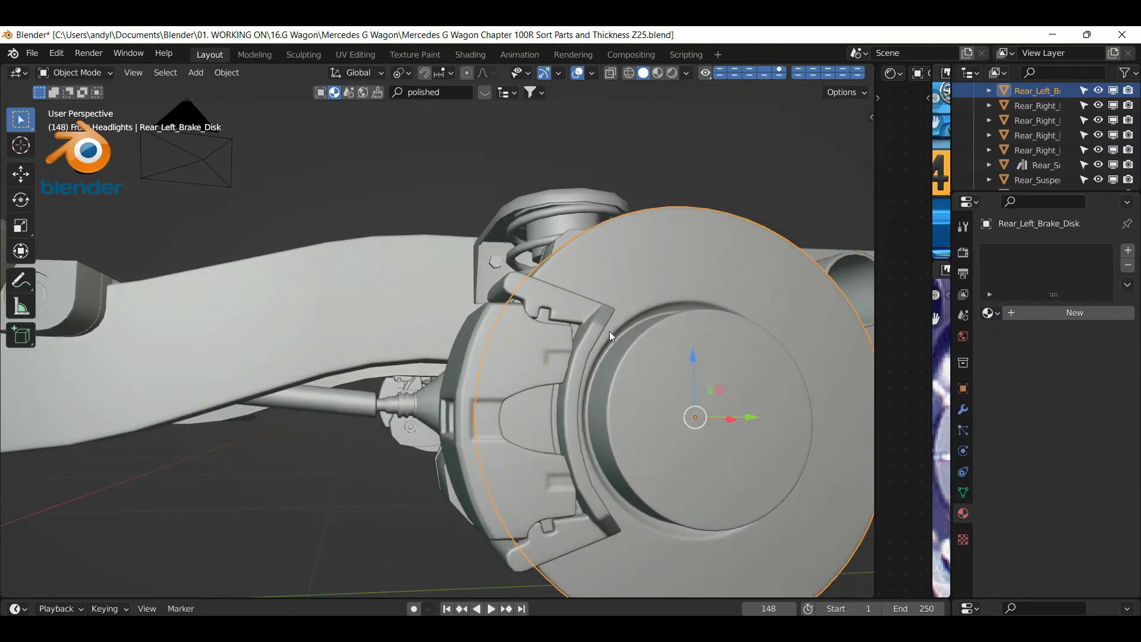
Give the large rear left brake calliper piece the red Car paint material
{"action": "left_click", "coordinate": [536, 345]}
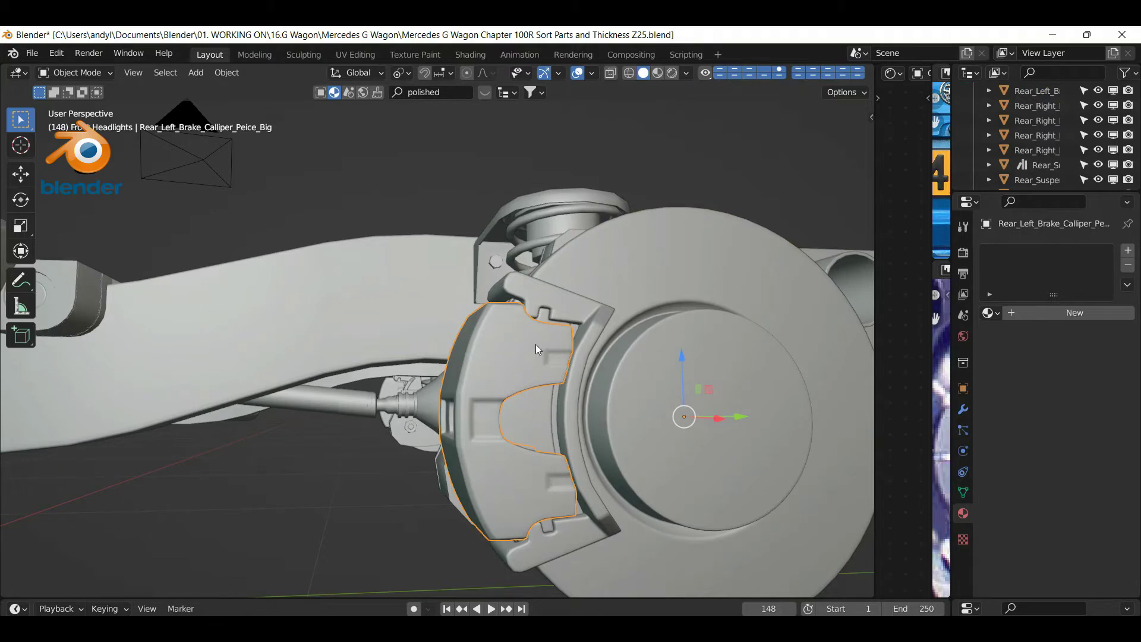
{"action": "left_click", "coordinate": [989, 312]}
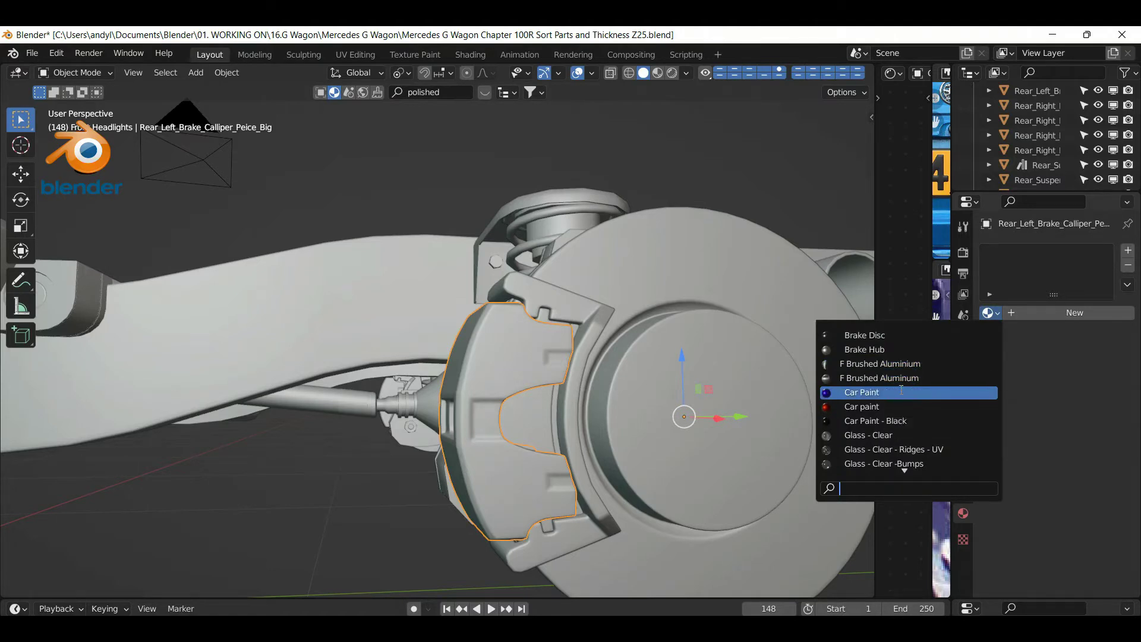
{"action": "left_click", "coordinate": [890, 405]}
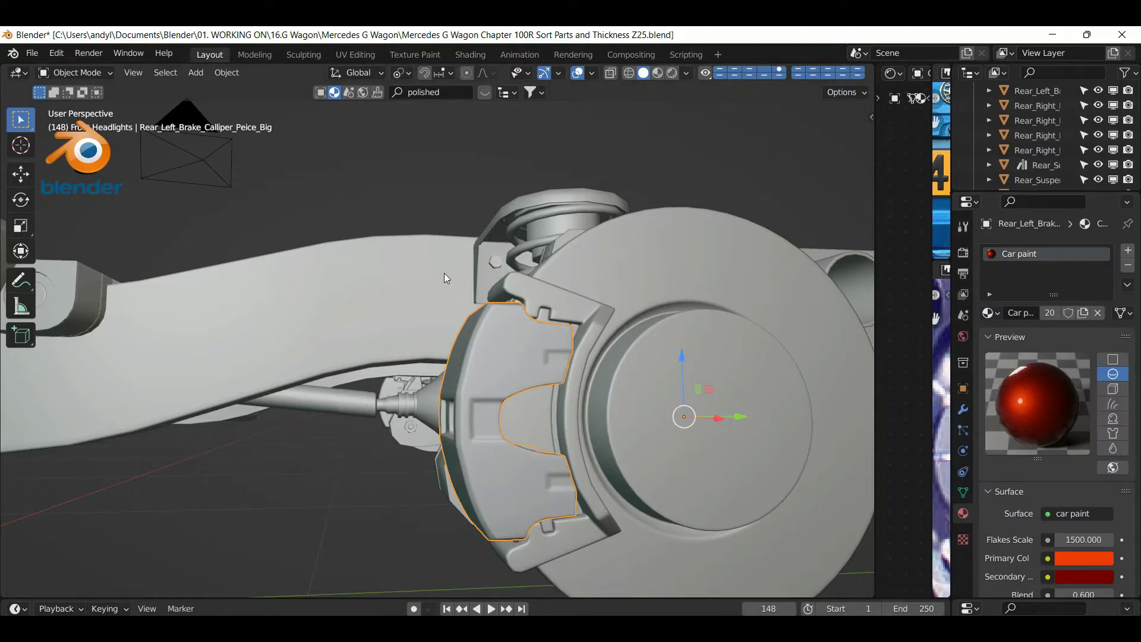
Apply Car paint to the small calliper piece, hide it, and reselect the large piece
{"action": "left_click", "coordinate": [535, 291]}
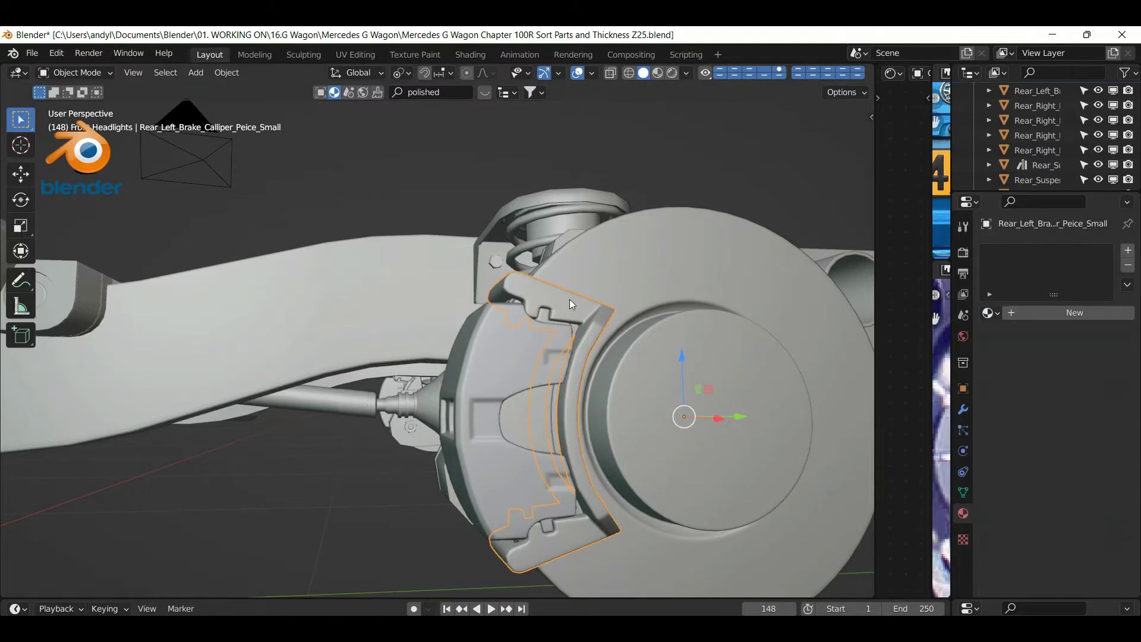
{"action": "left_click", "coordinate": [989, 312]}
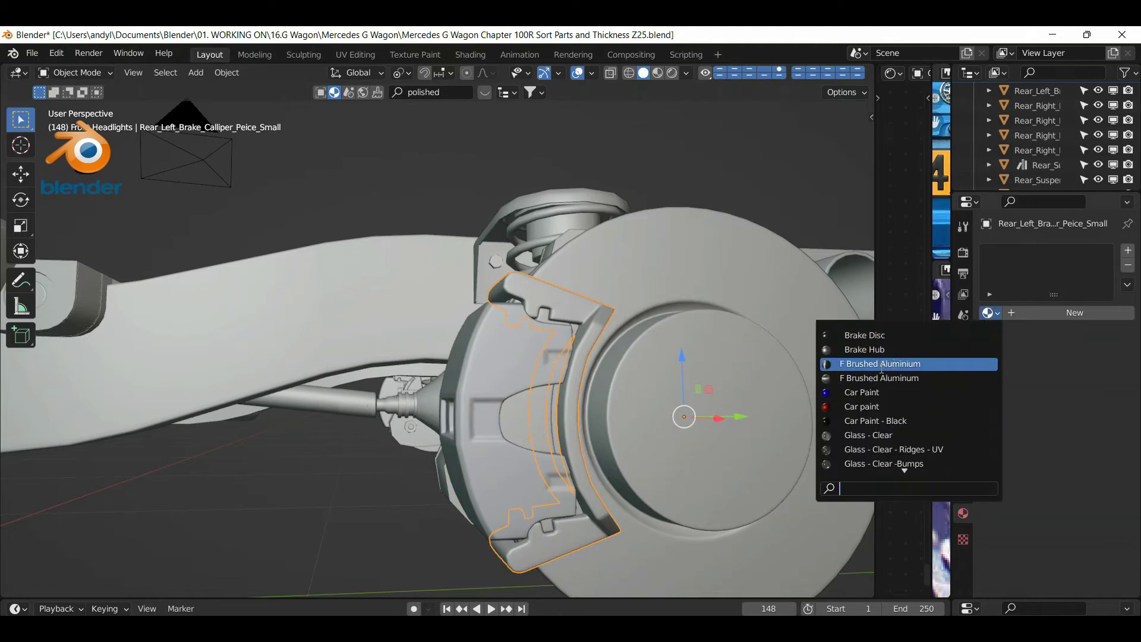
{"action": "left_click", "coordinate": [872, 406]}
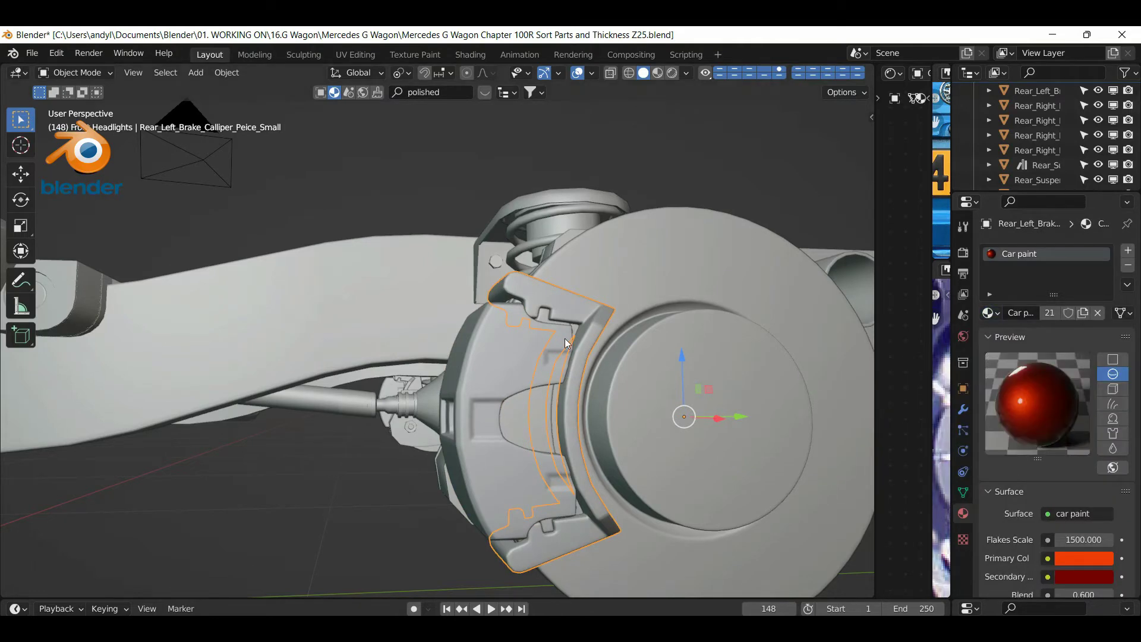
{"action": "key", "text": "h"}
{"action": "left_click", "coordinate": [542, 345]}
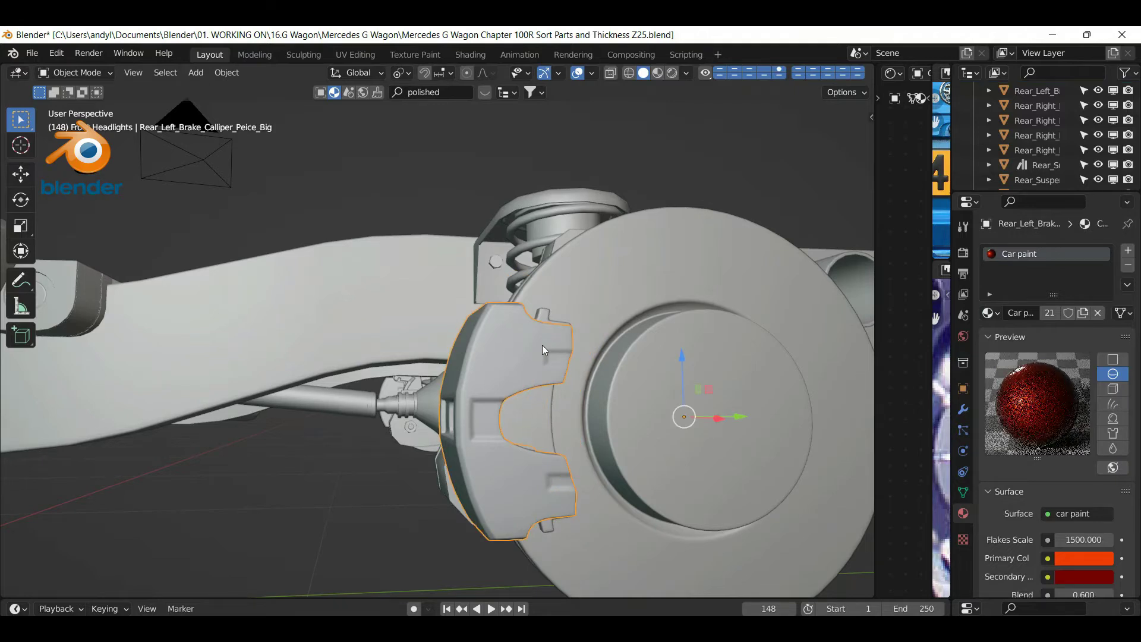
Hide the large calliper piece and give the calliper pads the Brake Disc material
{"action": "key", "text": "h"}
{"action": "left_click", "coordinate": [542, 344]}
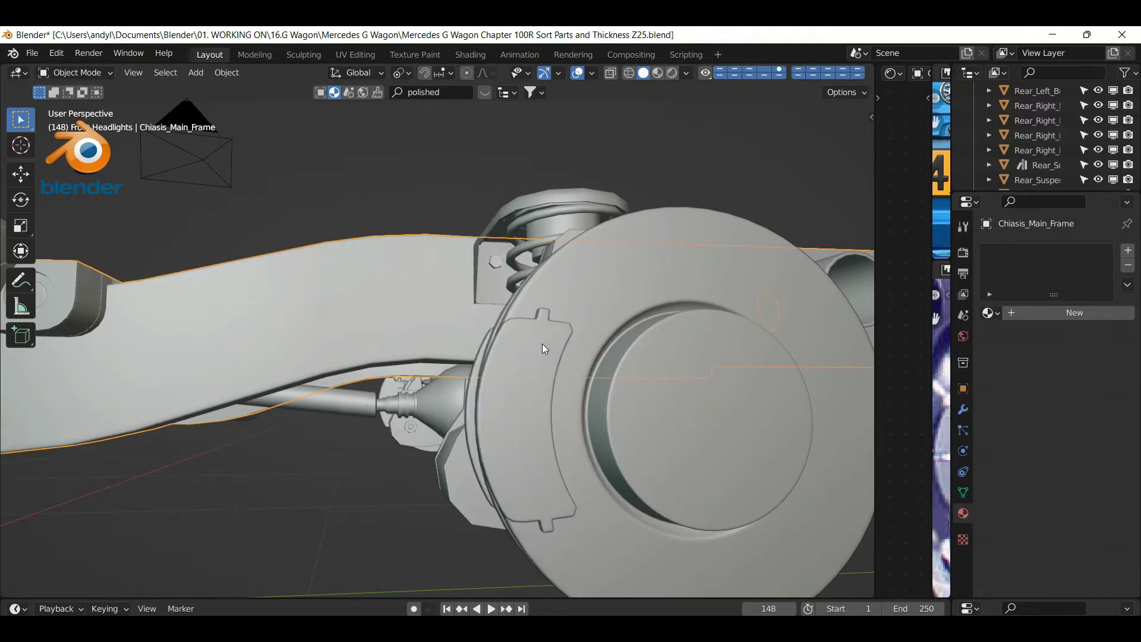
{"action": "left_click", "coordinate": [530, 356]}
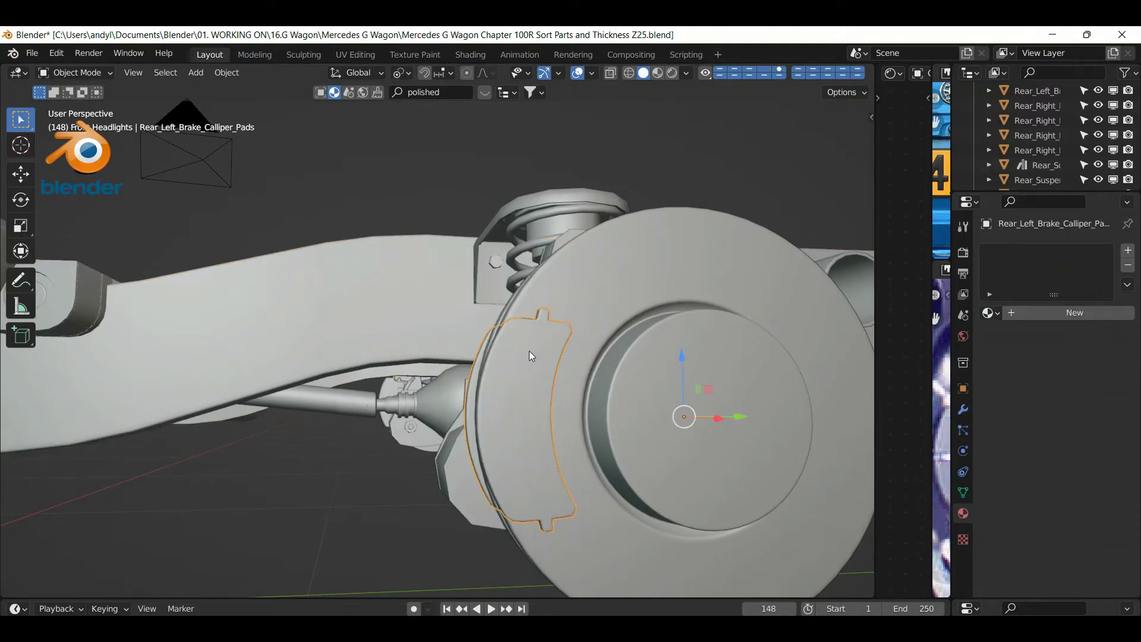
{"action": "left_click", "coordinate": [989, 312]}
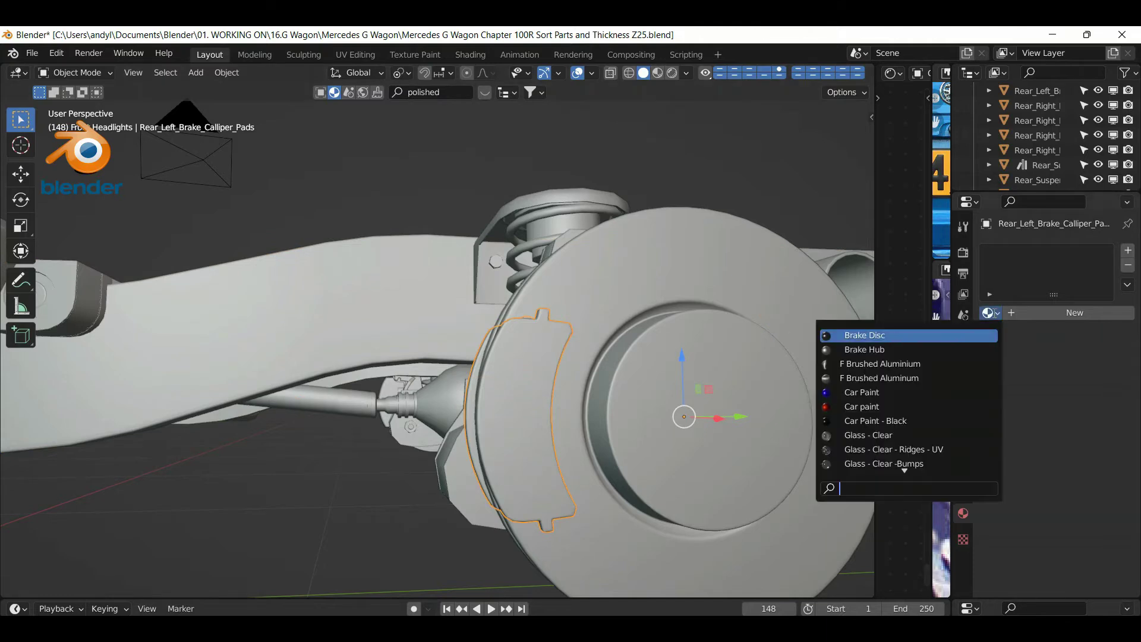
{"action": "left_click", "coordinate": [935, 336]}
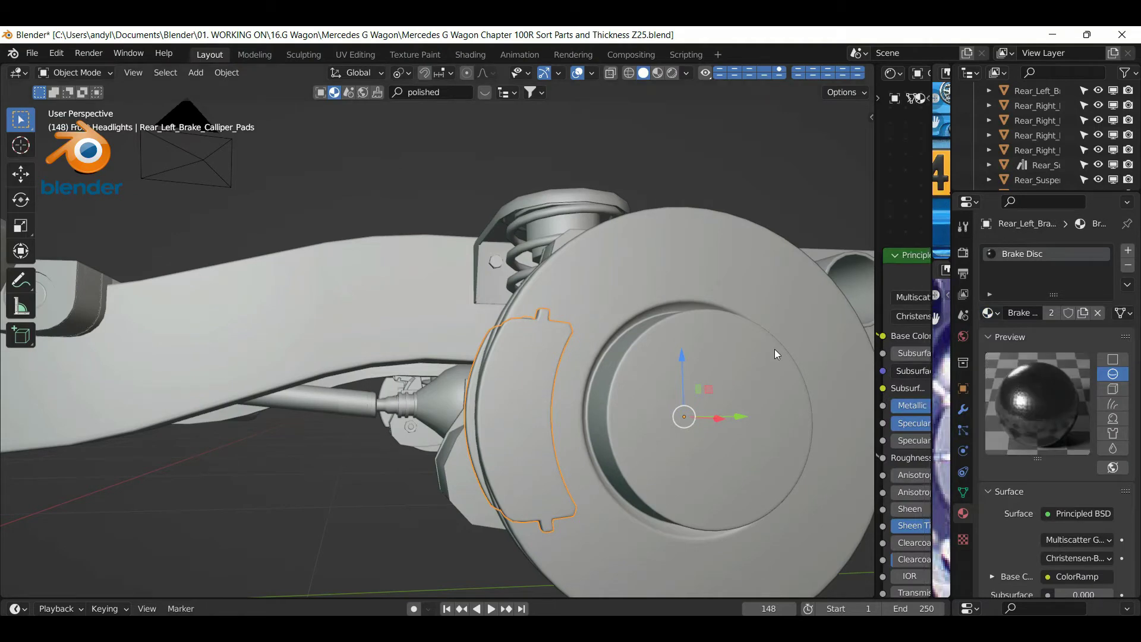
Deselect everything and select the rear left brake disk, orbiting around it
{"action": "key", "text": "alt+a"}
{"action": "left_click", "coordinate": [611, 313]}
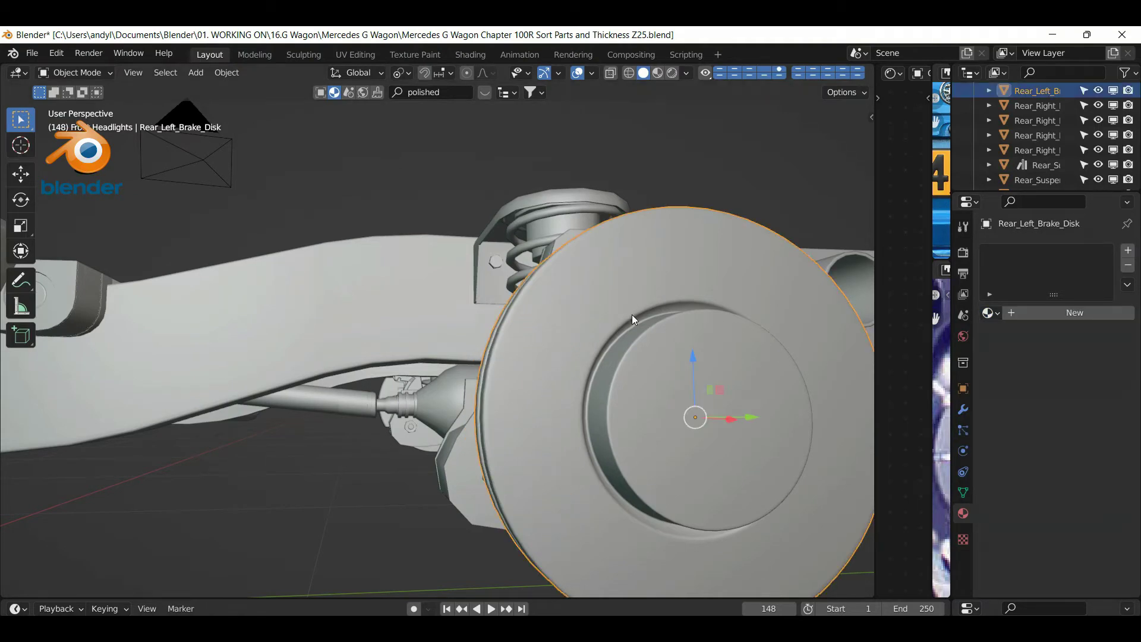
{"action": "middle_click_drag", "start_coordinate": [632, 315], "coordinate": [662, 323]}
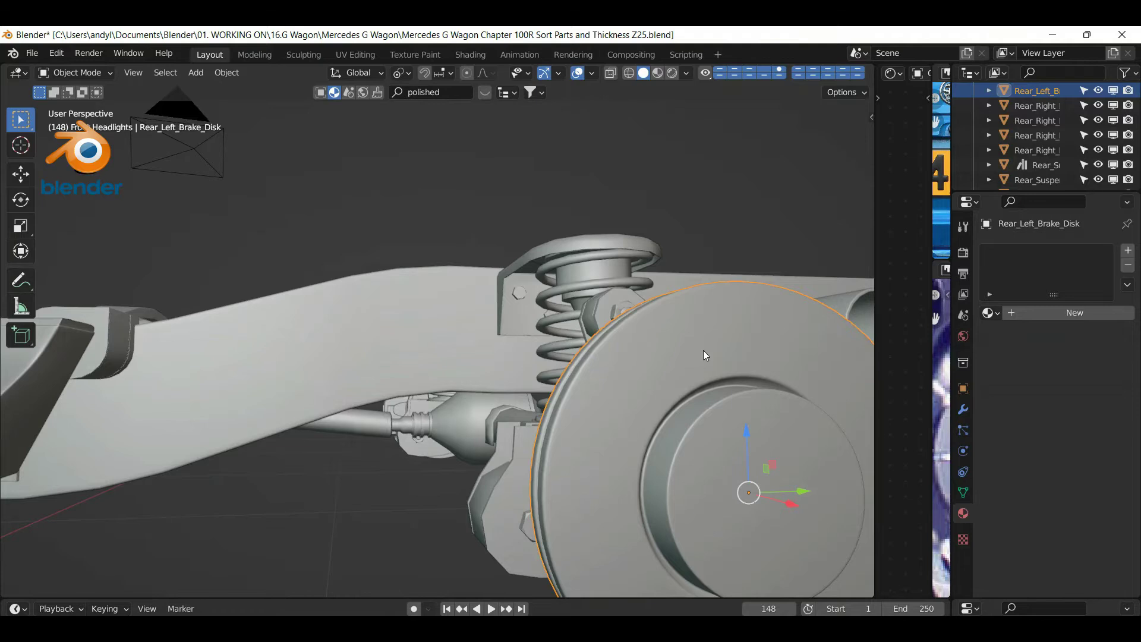
{"action": "scroll", "coordinate": [704, 351], "scroll_direction": "down", "scroll_amount": 5}
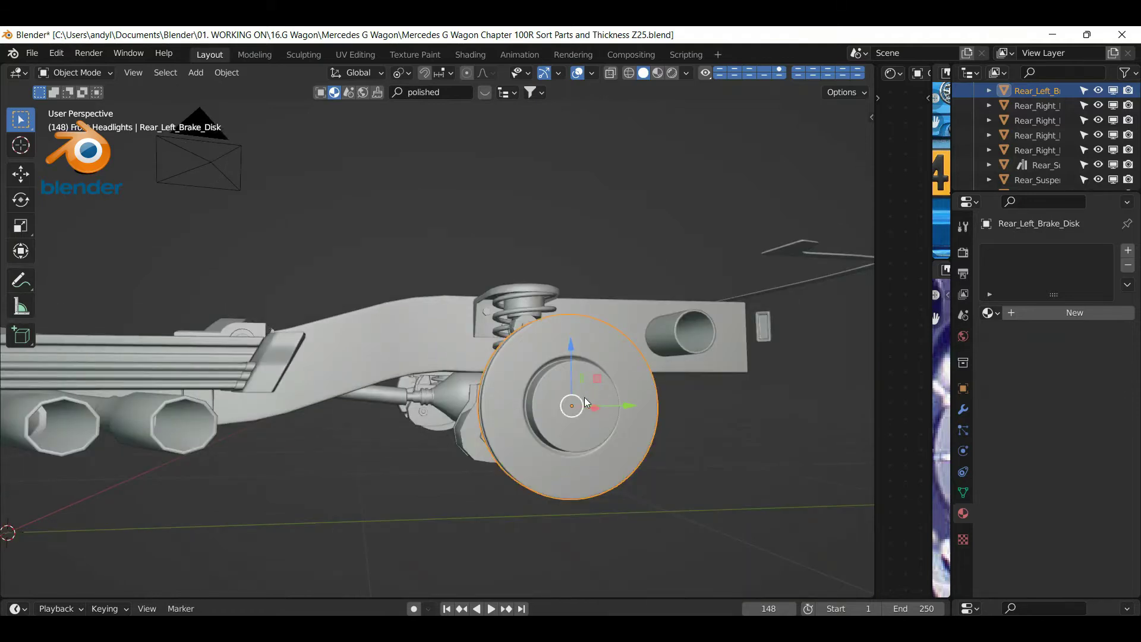
In Edit Mode with vertex select, pick the disk's inner ring and grow it two loops
{"action": "key", "text": "Tab"}
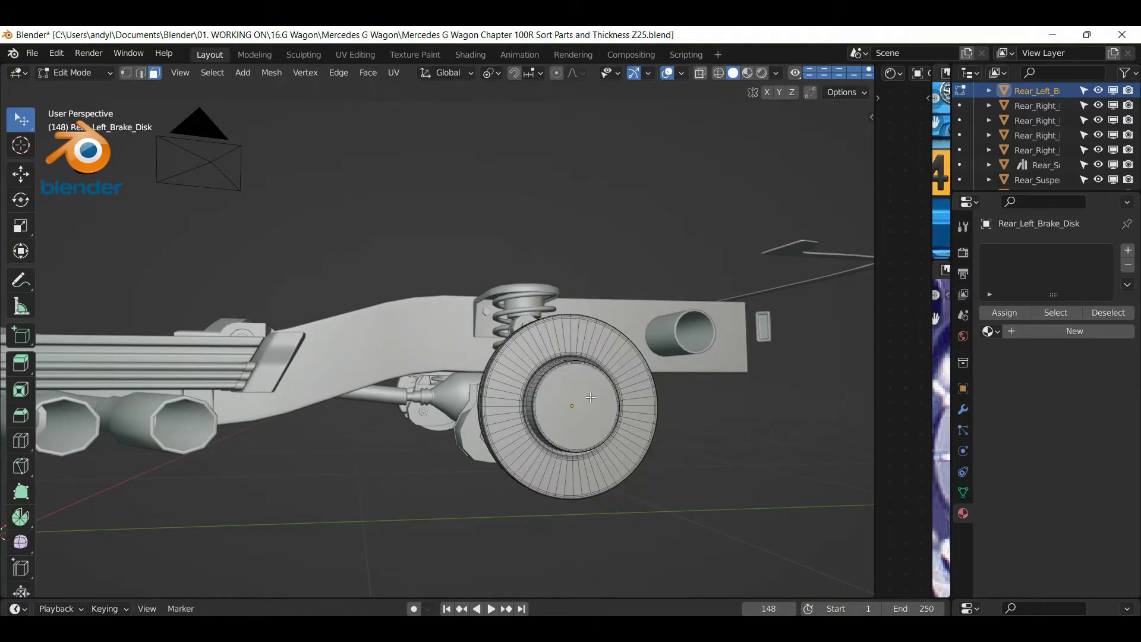
{"action": "middle_click_drag", "start_coordinate": [590, 397], "coordinate": [572, 371]}
{"action": "left_click", "coordinate": [134, 72]}
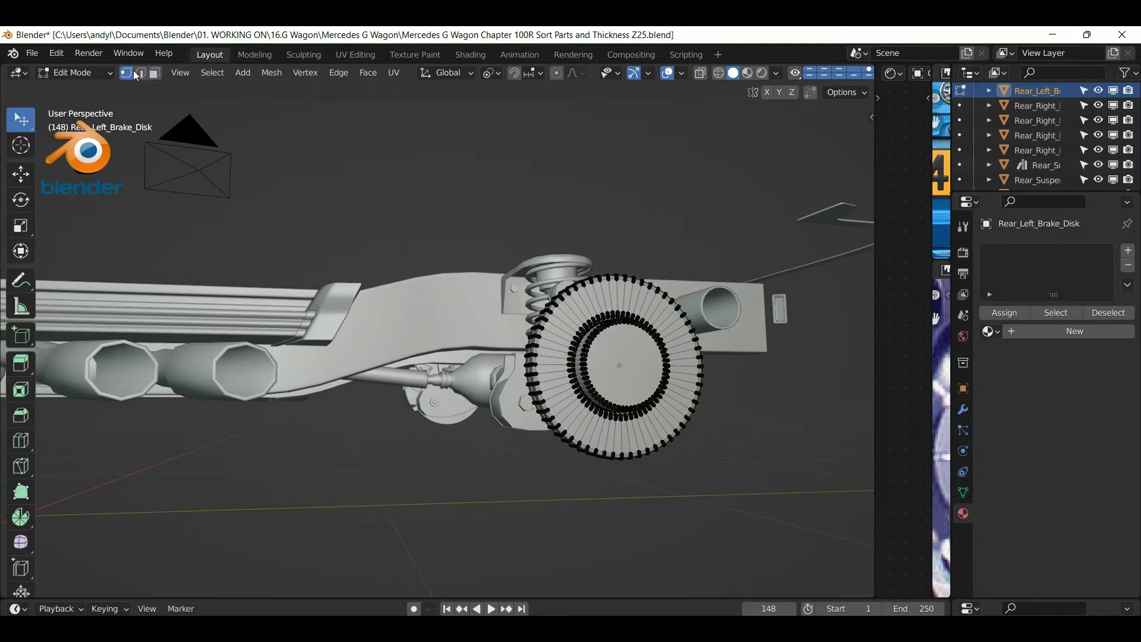
{"action": "scroll", "coordinate": [622, 245], "scroll_direction": "up", "scroll_amount": 3}
{"action": "middle_click_drag", "start_coordinate": [629, 271], "coordinate": [631, 310]}
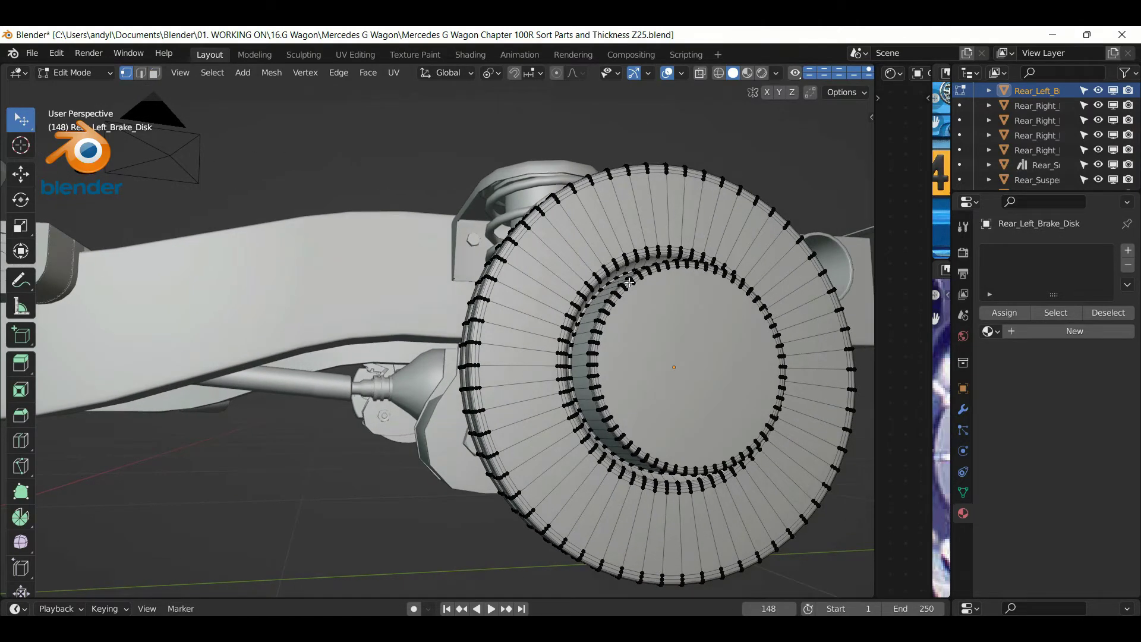
{"action": "left_click", "coordinate": [619, 314], "text": "alt"}
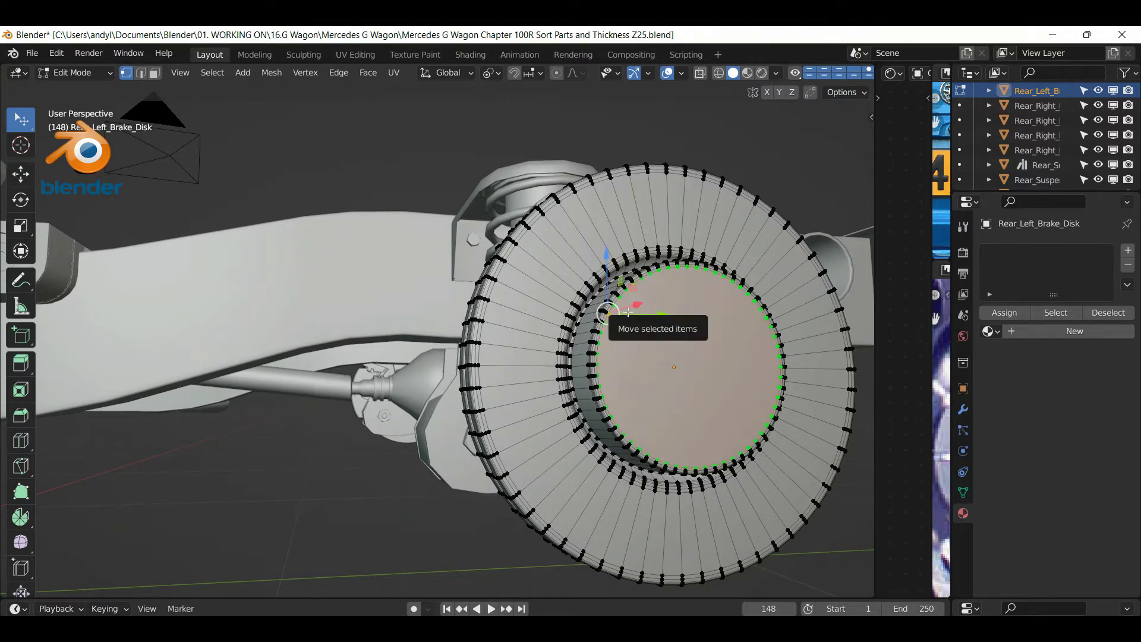
{"action": "key", "text": "ctrl+KP_Add"}
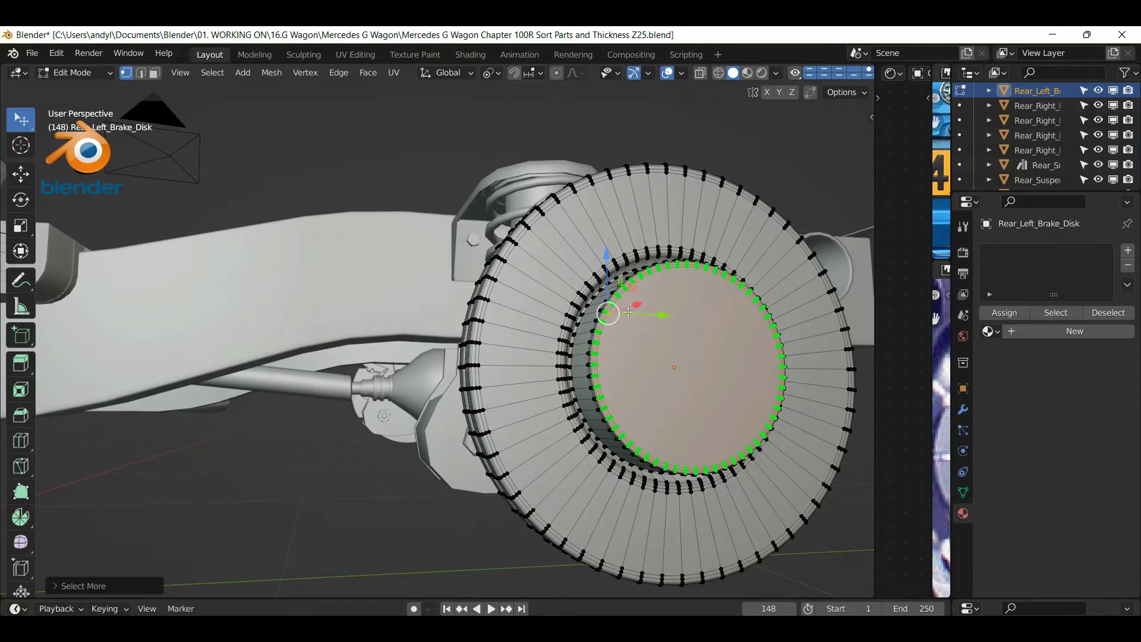
{"action": "key", "text": "ctrl+KP_Add"}
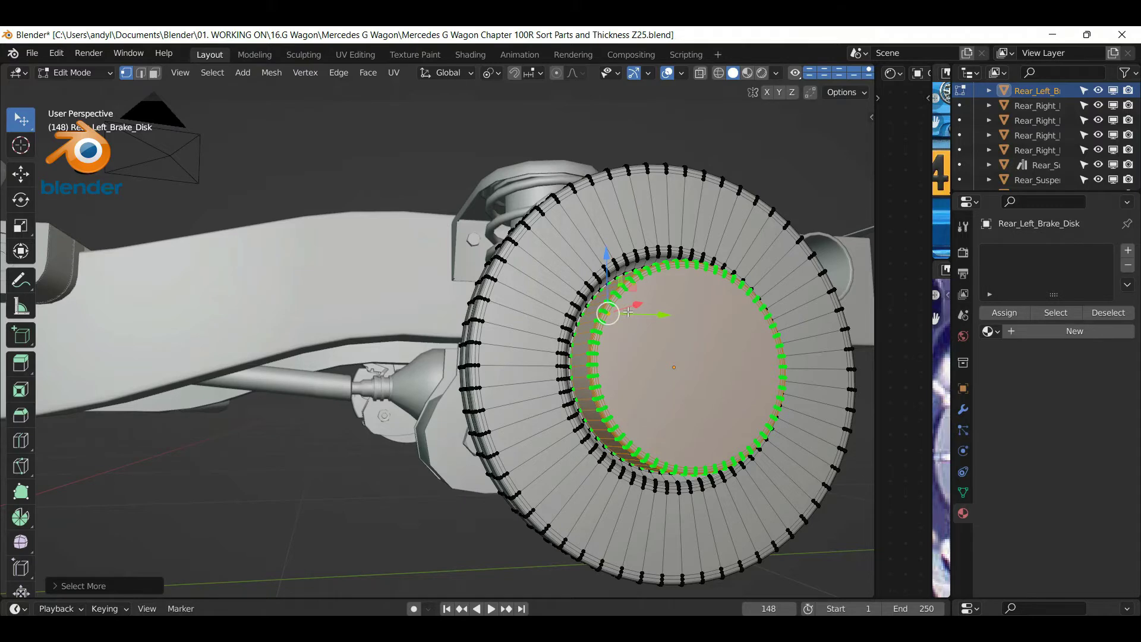
Adjust the selection by one loop in and out so it reaches the hub's inner lip
{"action": "scroll", "coordinate": [628, 312], "scroll_direction": "up", "scroll_amount": 5}
{"action": "scroll", "coordinate": [645, 280], "scroll_direction": "down", "scroll_amount": 5}
{"action": "middle_click_drag", "start_coordinate": [681, 299], "coordinate": [596, 315]}
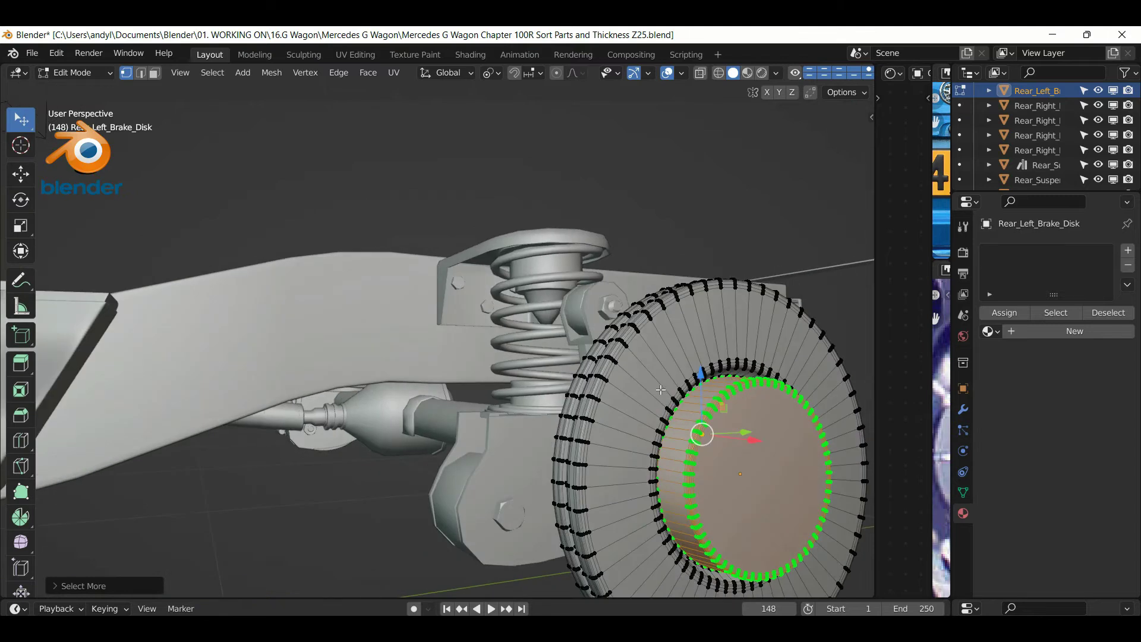
{"action": "middle_click_drag", "start_coordinate": [660, 390], "coordinate": [663, 365]}
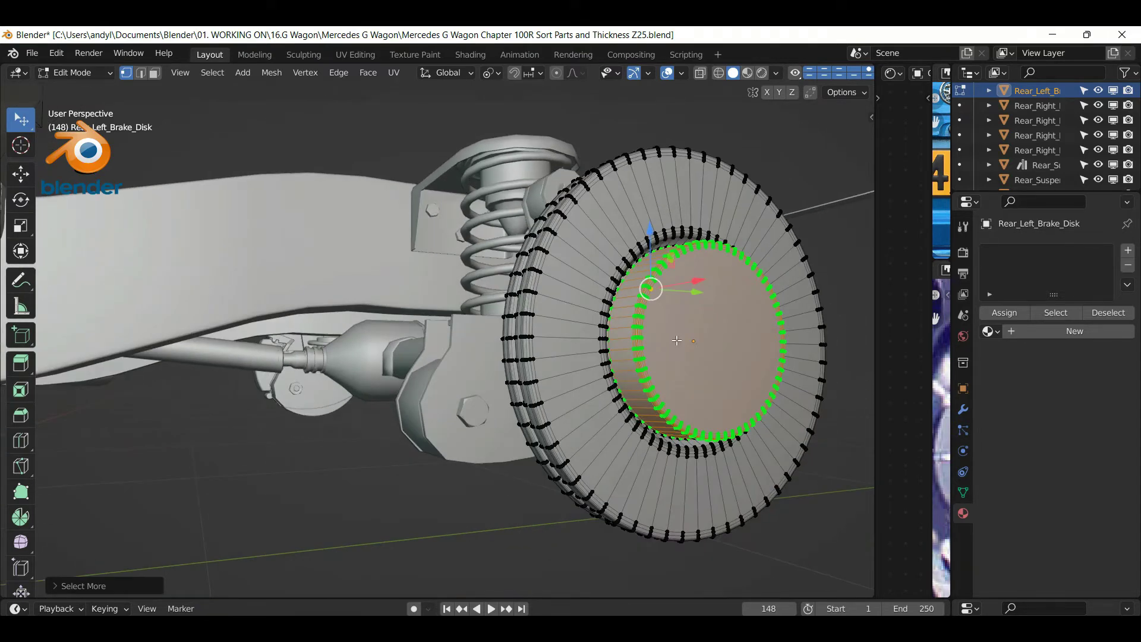
{"action": "scroll", "coordinate": [676, 340], "scroll_direction": "up", "scroll_amount": 5}
{"action": "scroll", "coordinate": [676, 340], "scroll_direction": "down", "scroll_amount": 5}
{"action": "scroll", "coordinate": [680, 336], "scroll_direction": "up", "scroll_amount": 4}
{"action": "middle_click_drag", "start_coordinate": [517, 269], "coordinate": [474, 311]}
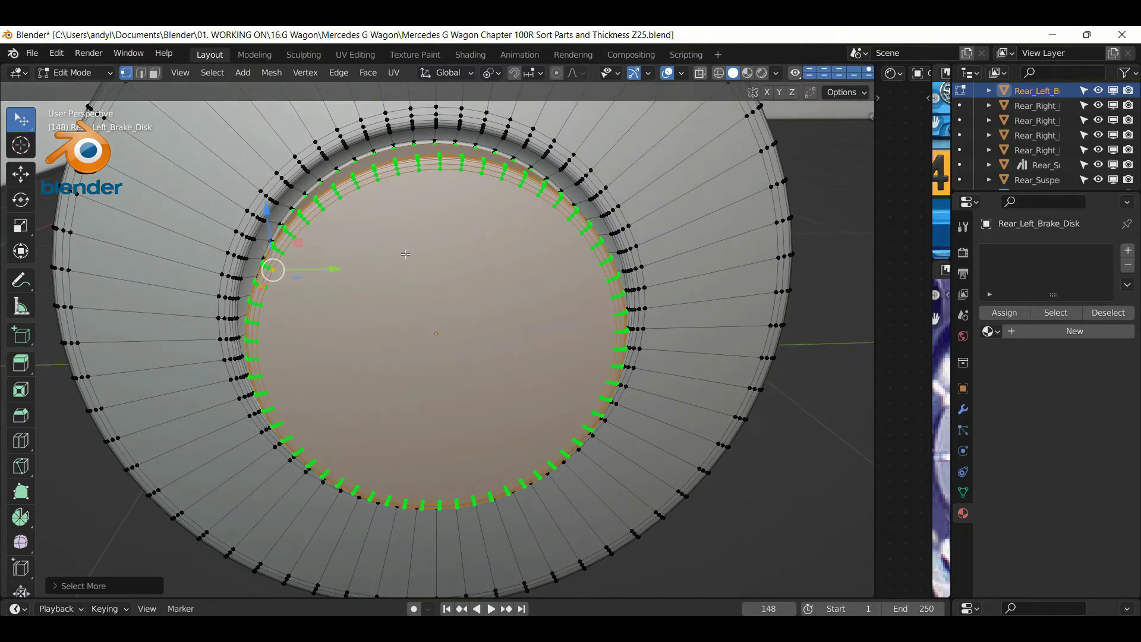
{"action": "key", "text": "ctrl+KP_Subtract"}
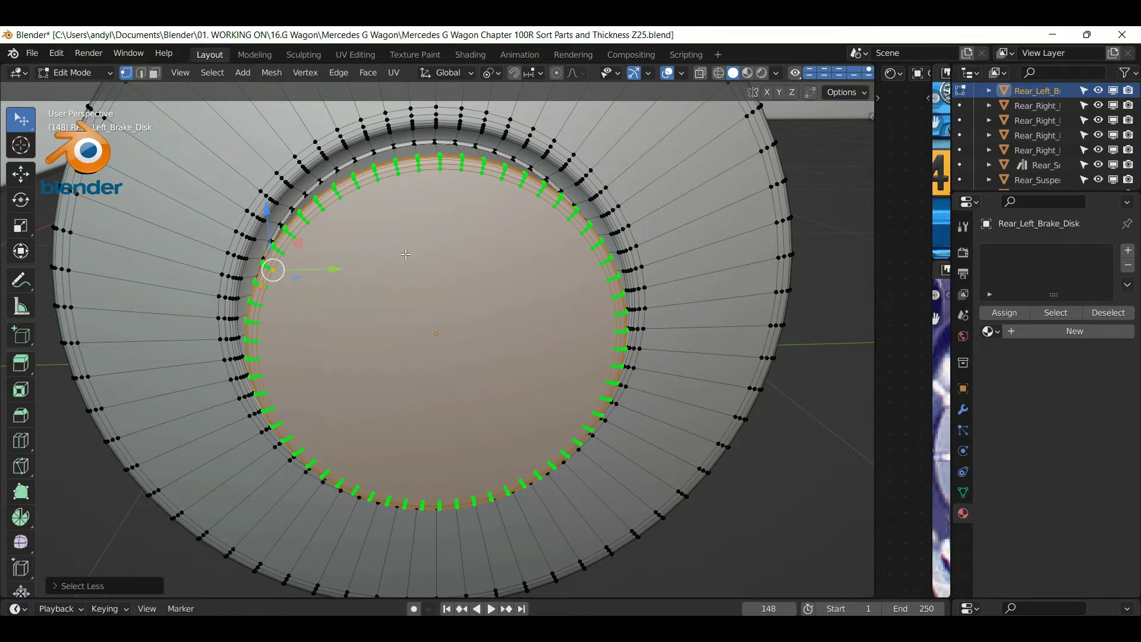
{"action": "key", "text": "ctrl+KP_Add"}
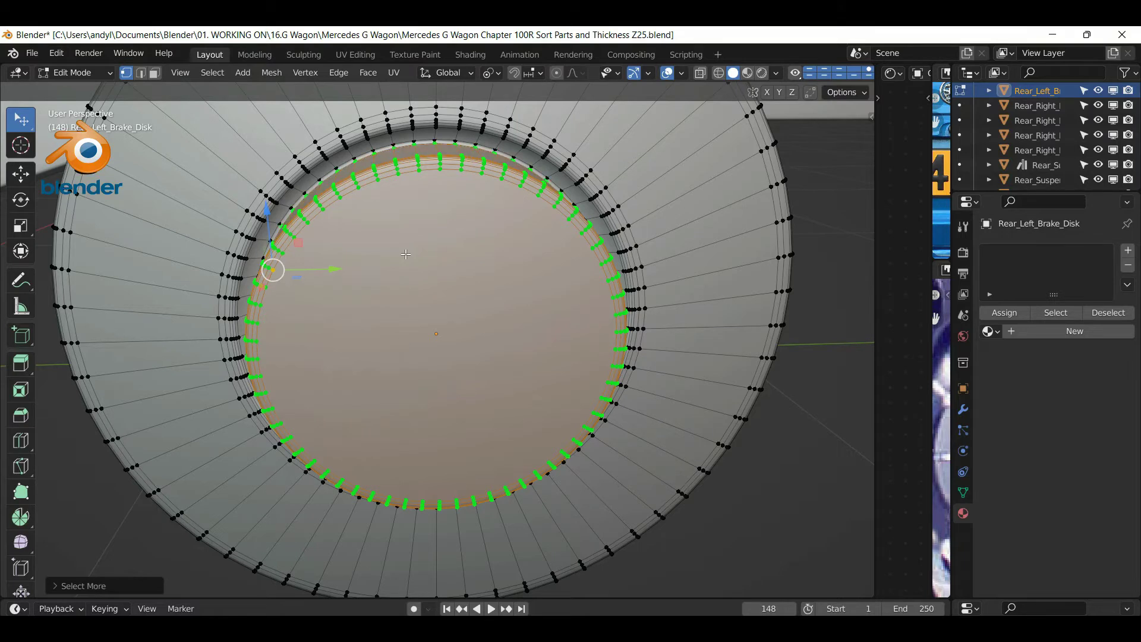
{"action": "key", "text": "ctrl+KP_Add"}
{"action": "key", "text": "ctrl+KP_Add"}
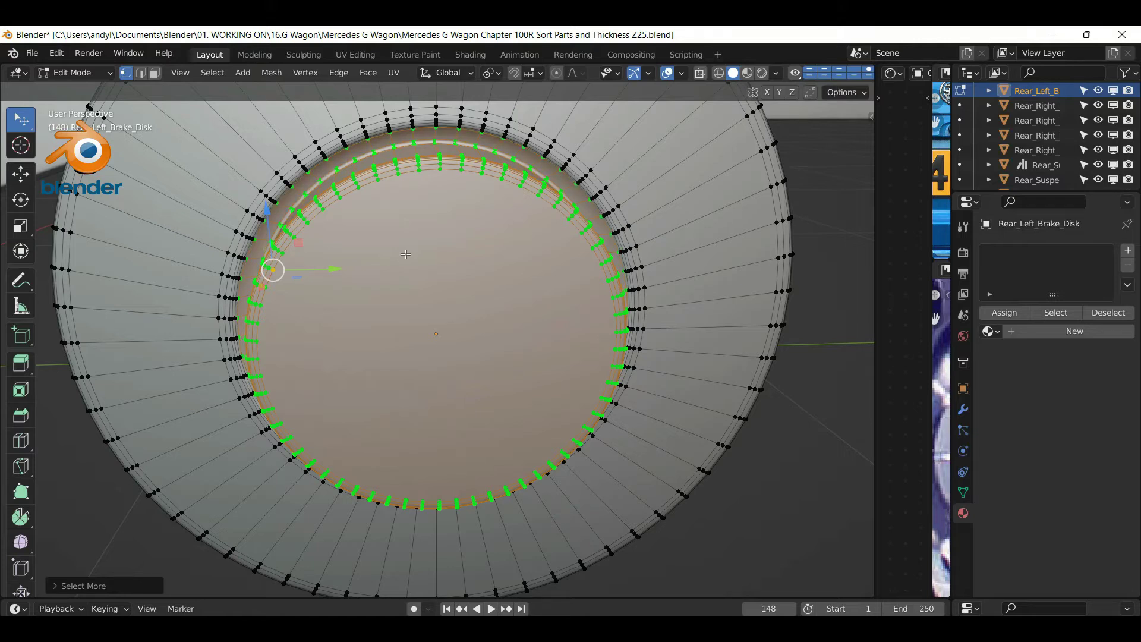
{"action": "middle_click_drag", "start_coordinate": [483, 201], "coordinate": [486, 198]}
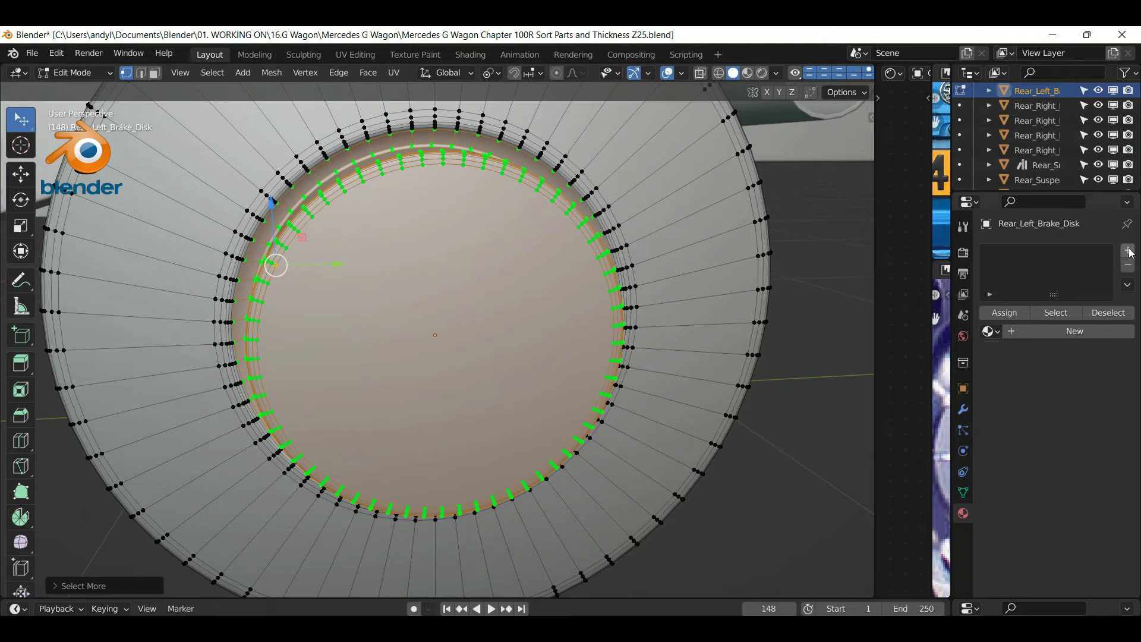
Add a material slot to the brake disk and assign the Brake Hub material
{"action": "left_click", "coordinate": [1128, 251]}
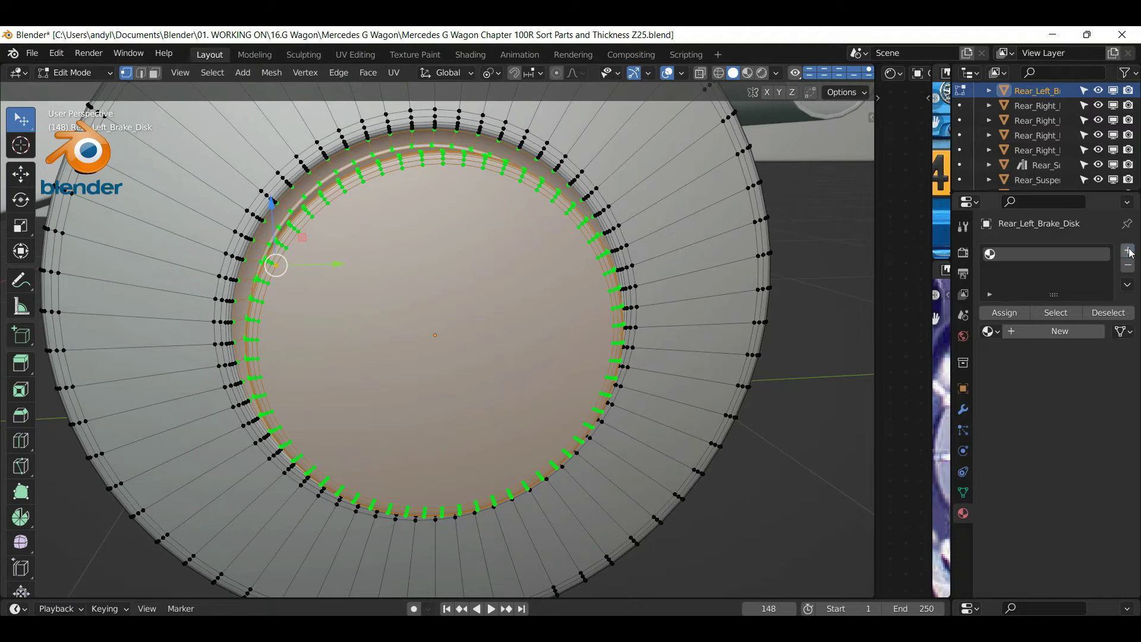
{"action": "left_click", "coordinate": [990, 331]}
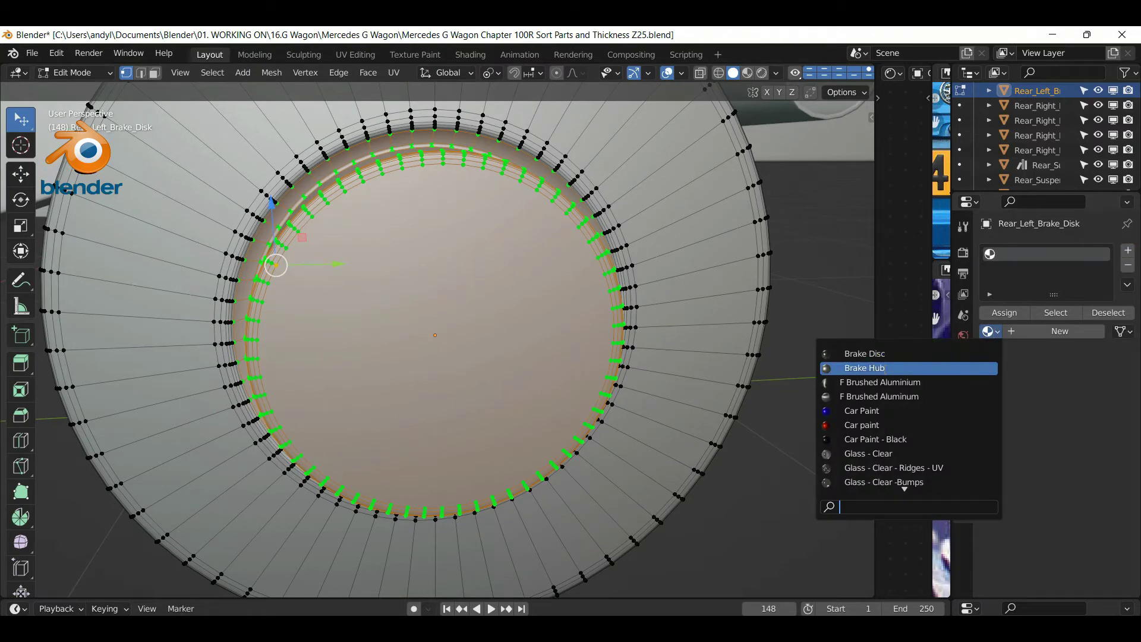
{"action": "left_click", "coordinate": [884, 368]}
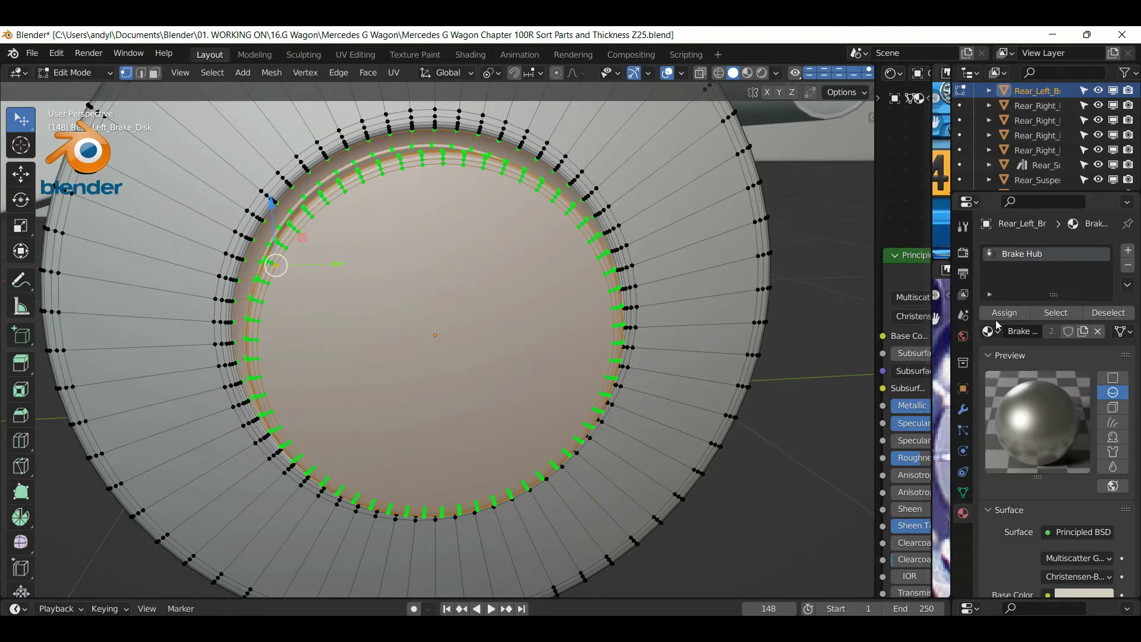
Invert the selection to the outer disc faces and add a second empty material slot
{"action": "scroll", "coordinate": [683, 244], "scroll_direction": "up", "scroll_amount": 1}
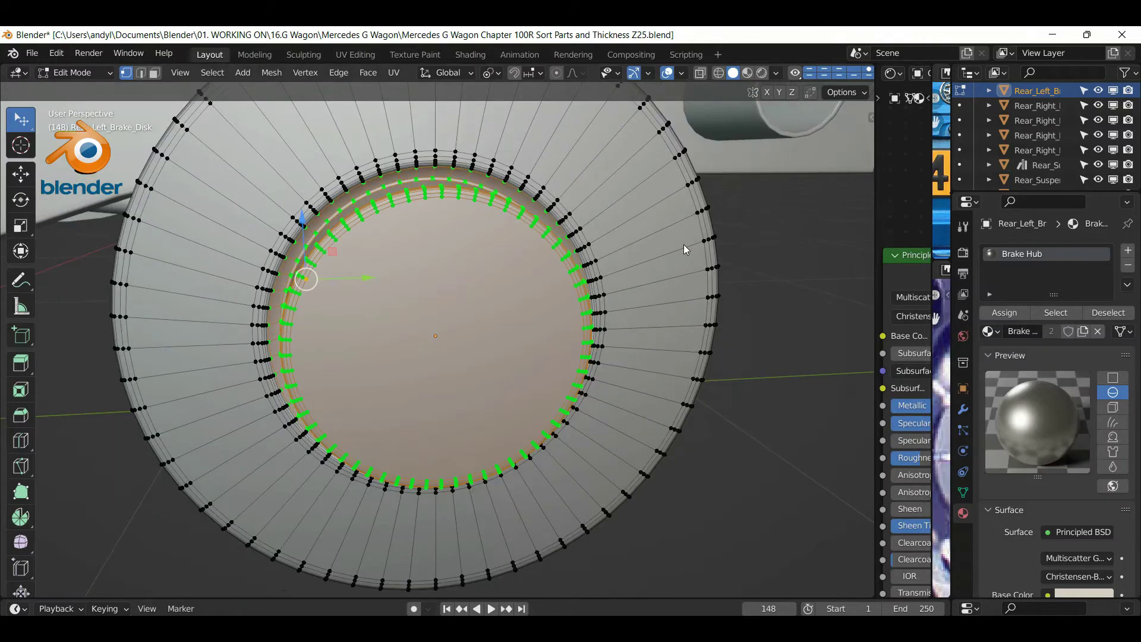
{"action": "scroll", "coordinate": [718, 265], "scroll_direction": "down", "scroll_amount": 2}
{"action": "middle_click_drag", "start_coordinate": [717, 265], "coordinate": [722, 253]}
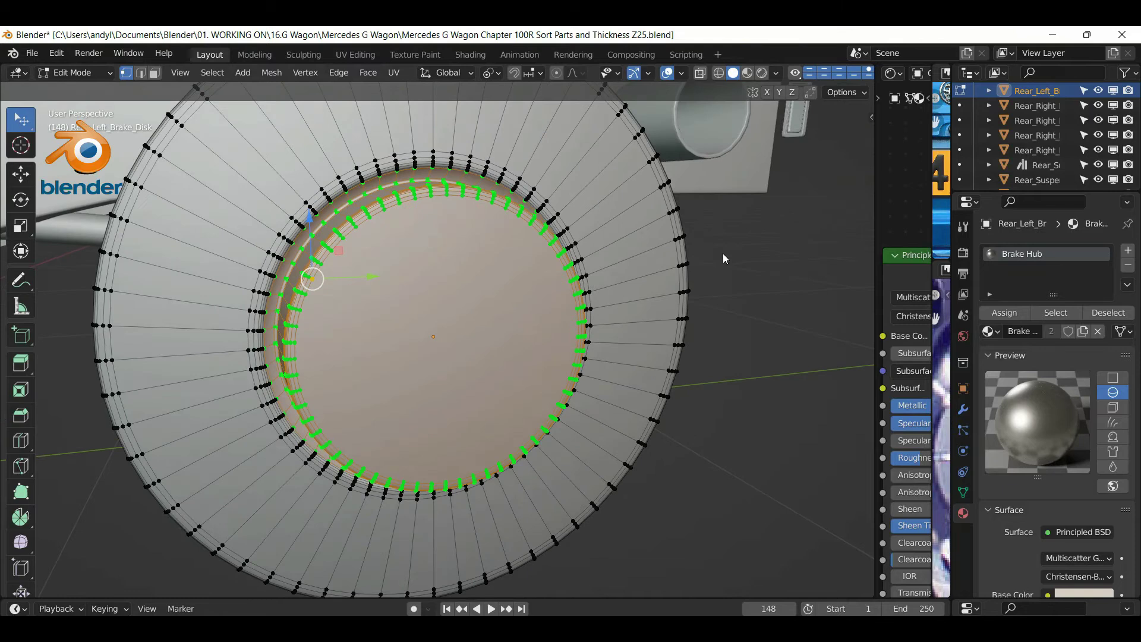
{"action": "key", "text": "ctrl+i"}
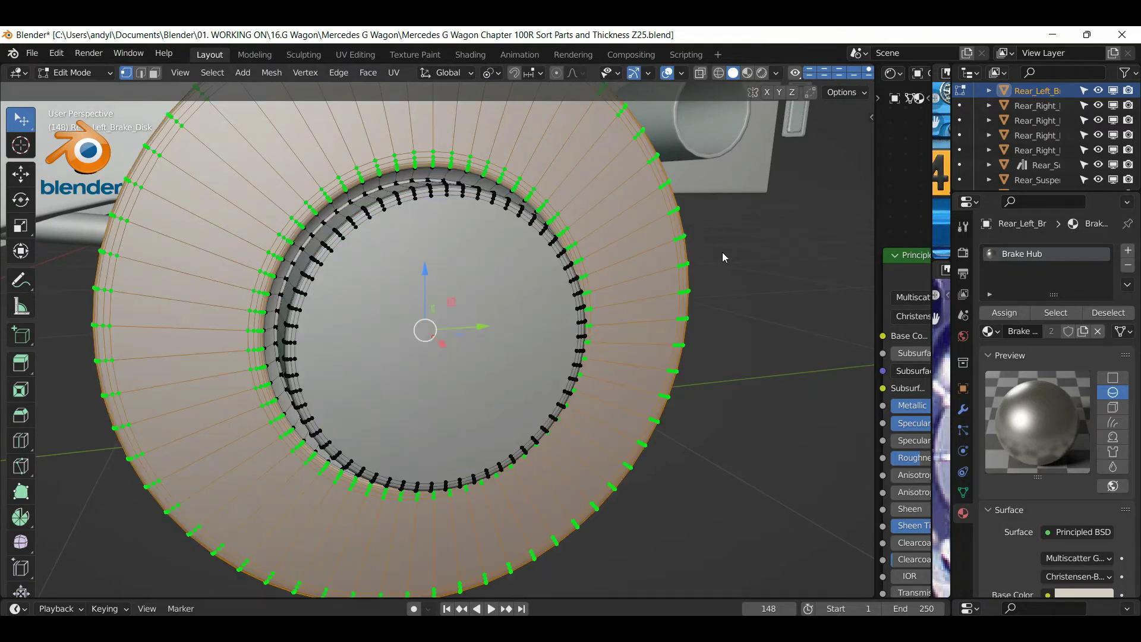
{"action": "left_click", "coordinate": [1127, 253]}
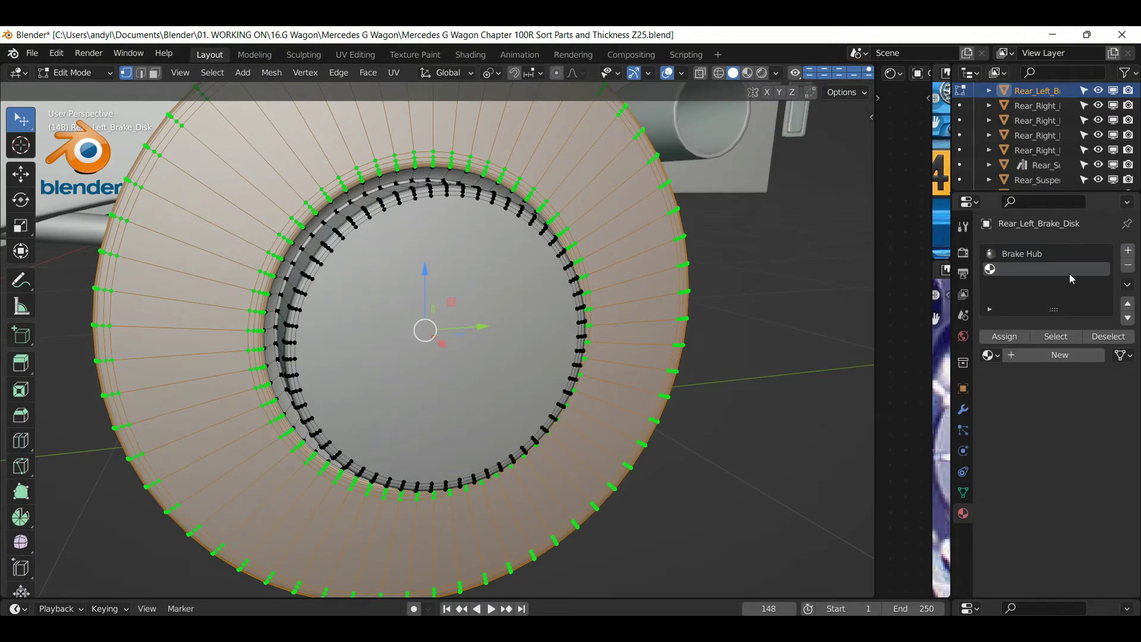
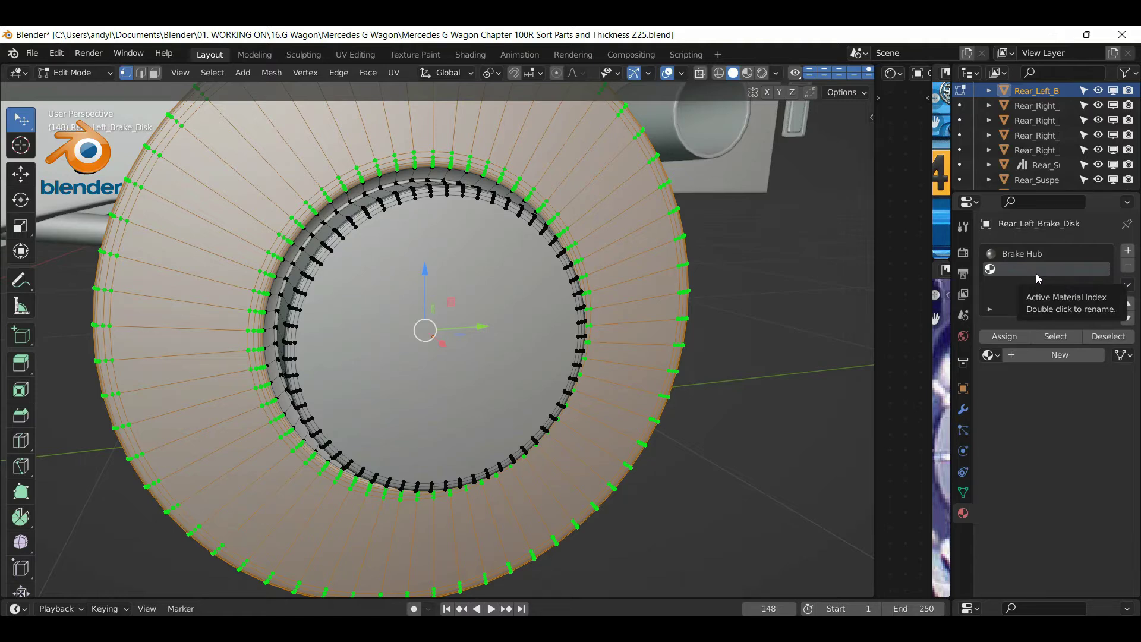
Load Brake Disc into the second slot and assign it to the selected disc faces
{"action": "left_click", "coordinate": [1005, 337]}
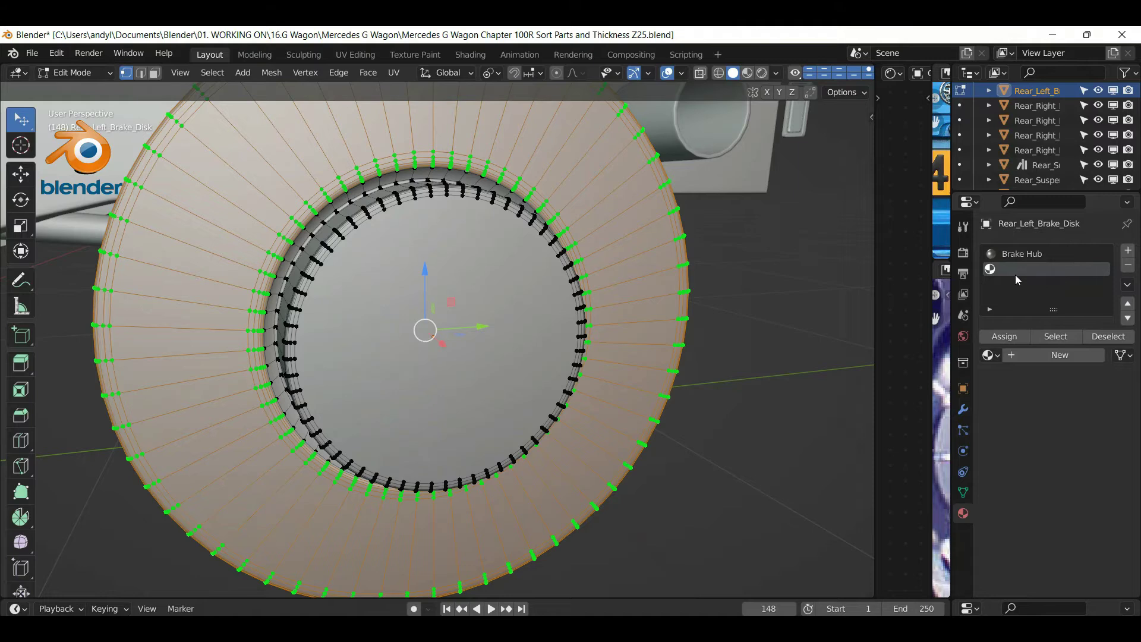
{"action": "left_click", "coordinate": [989, 355]}
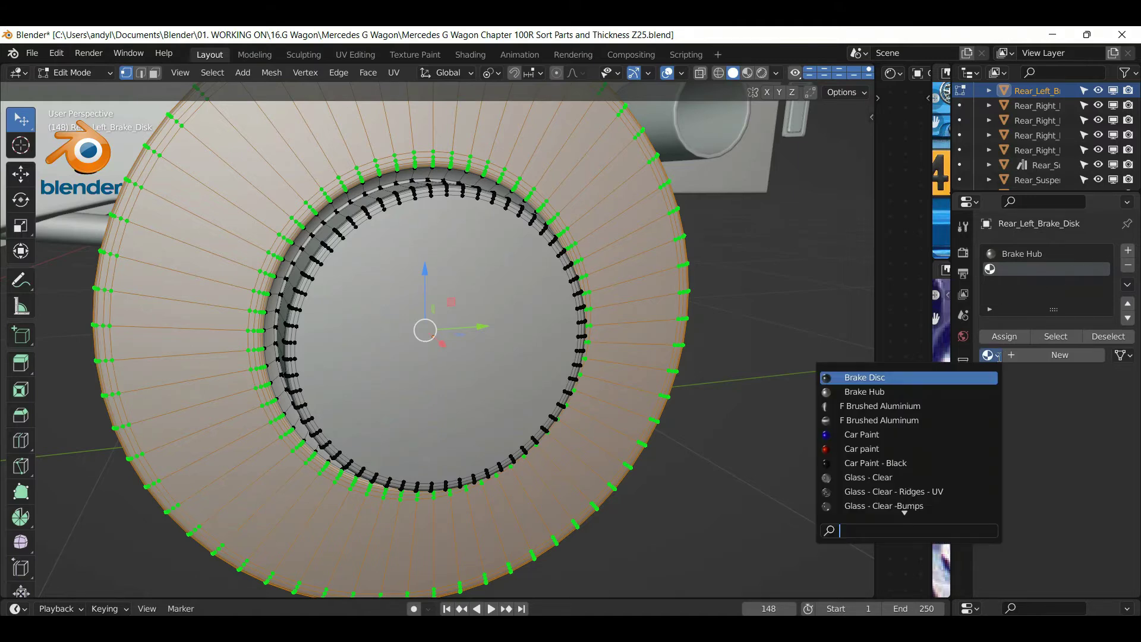
{"action": "left_click", "coordinate": [879, 378]}
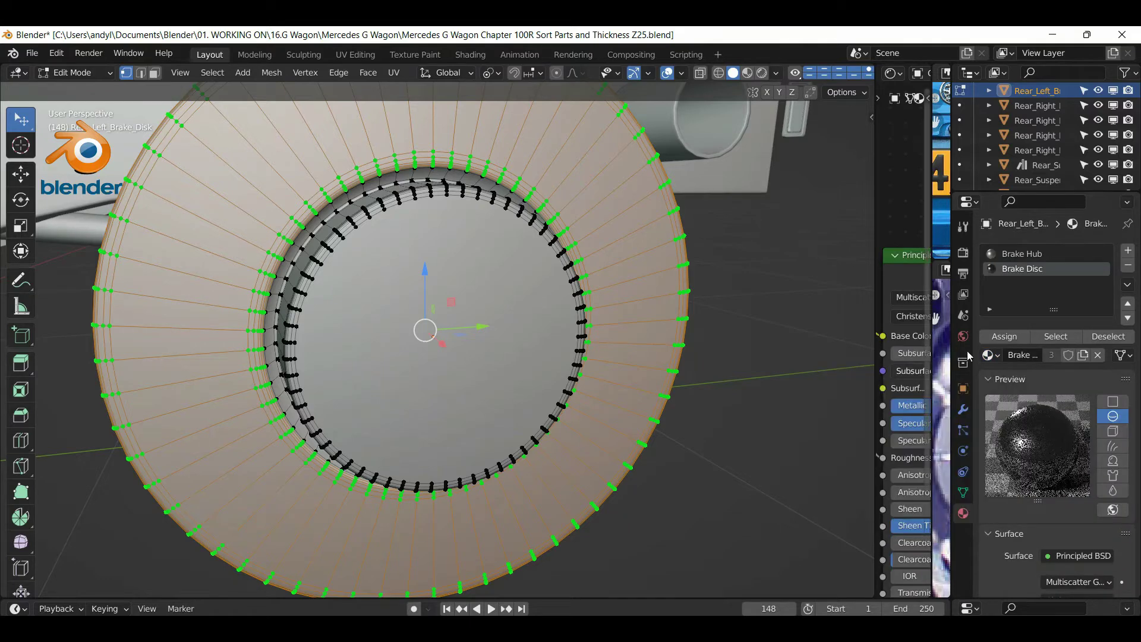
{"action": "left_click", "coordinate": [1012, 337]}
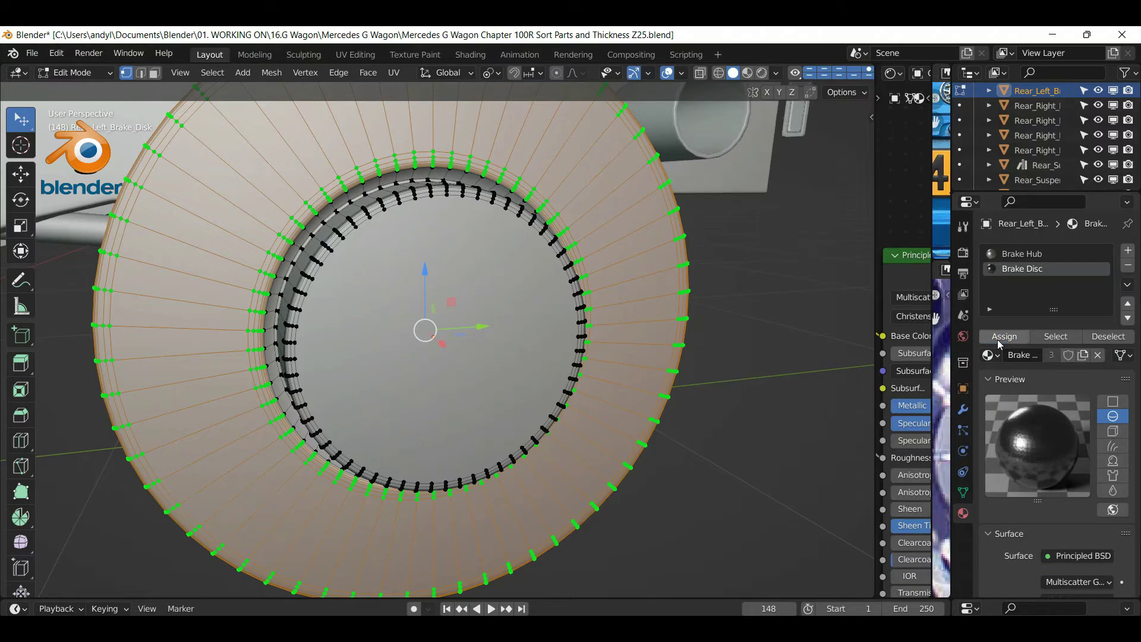
Check the Brake Disc and Brake Hub face assignments and view them in Material Preview
{"action": "left_click", "coordinate": [777, 293]}
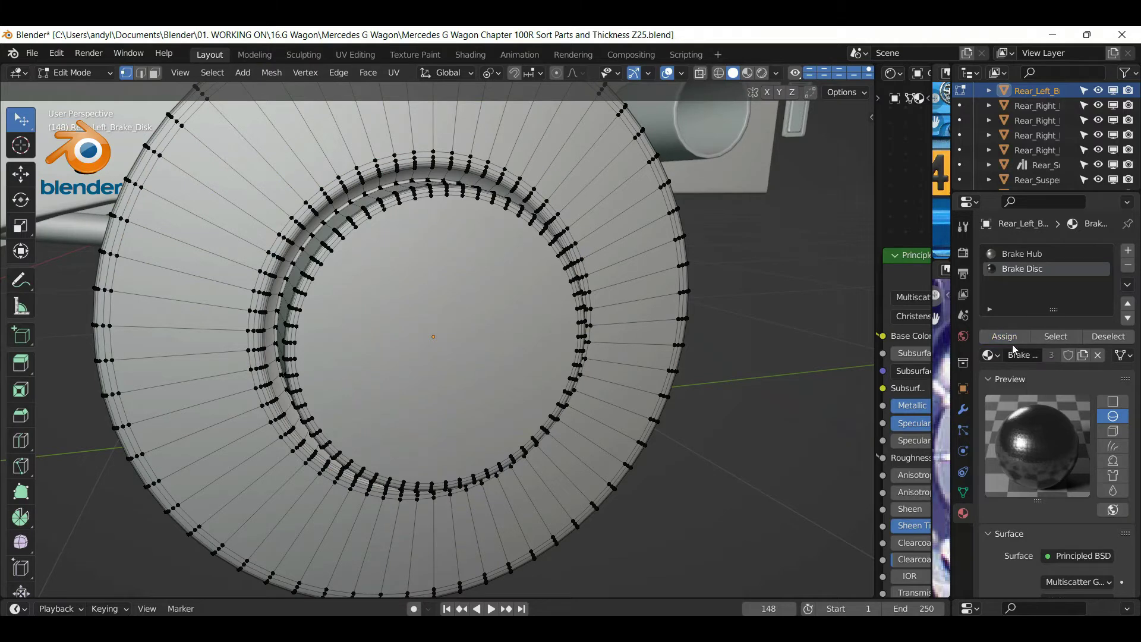
{"action": "left_click", "coordinate": [1055, 336]}
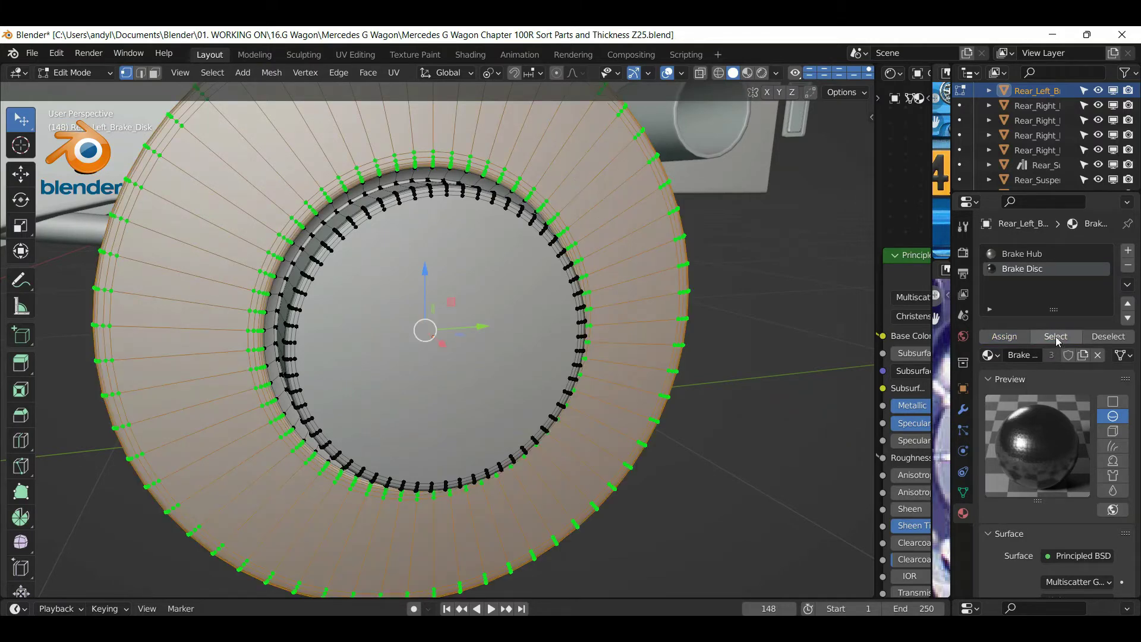
{"action": "left_click", "coordinate": [821, 321]}
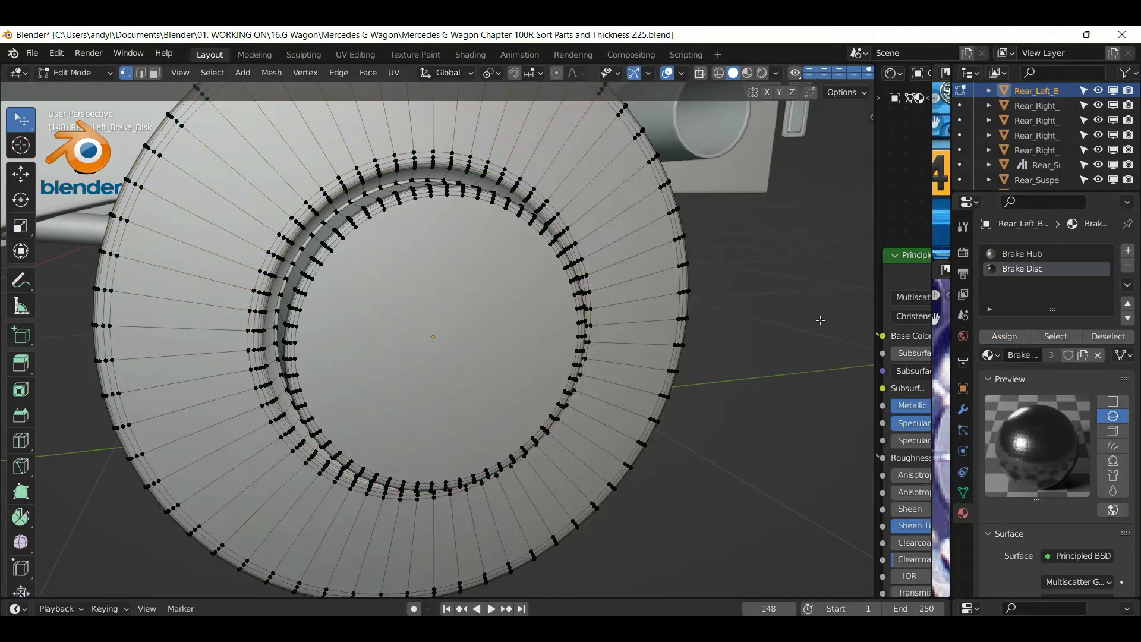
{"action": "left_click", "coordinate": [1025, 254]}
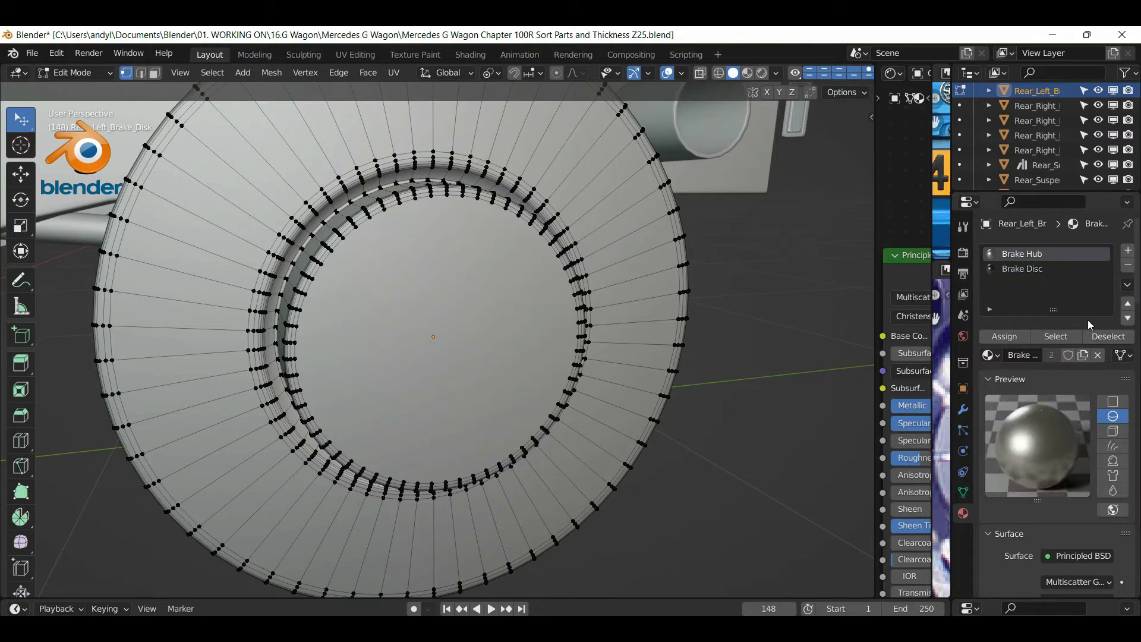
{"action": "left_click", "coordinate": [1043, 338]}
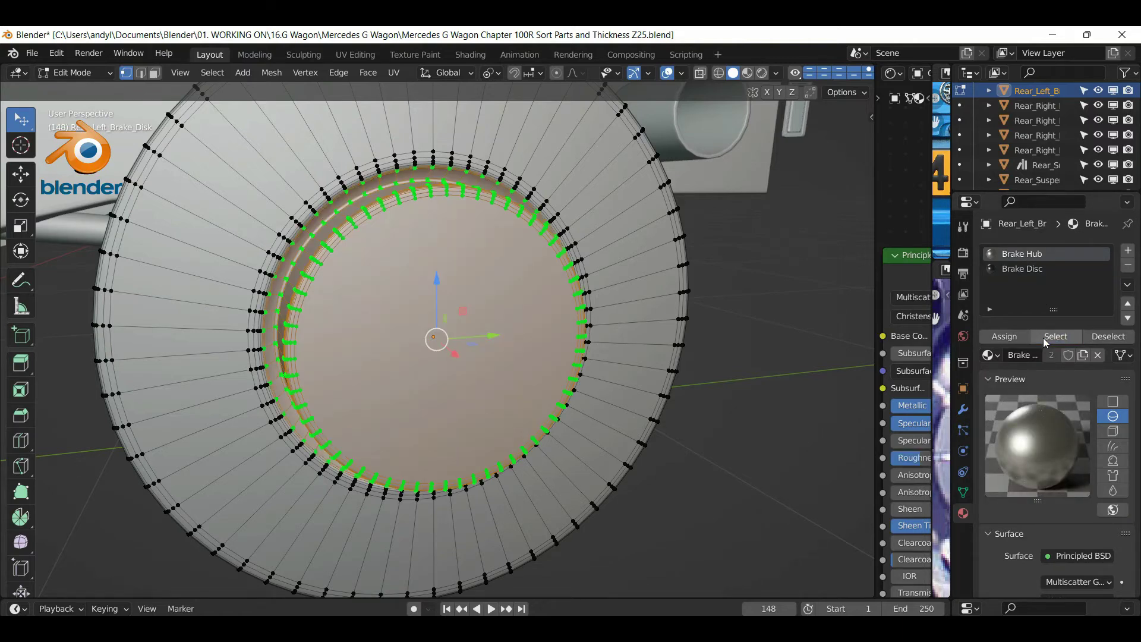
{"action": "scroll", "coordinate": [760, 287], "scroll_direction": "down", "scroll_amount": 1}
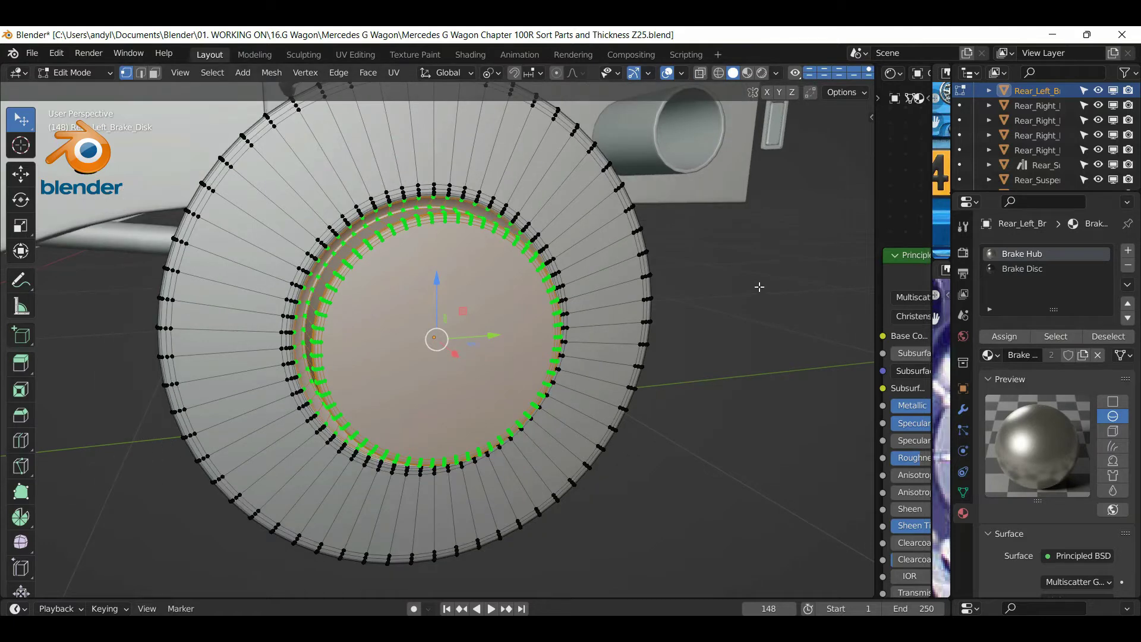
{"action": "left_click", "coordinate": [747, 73]}
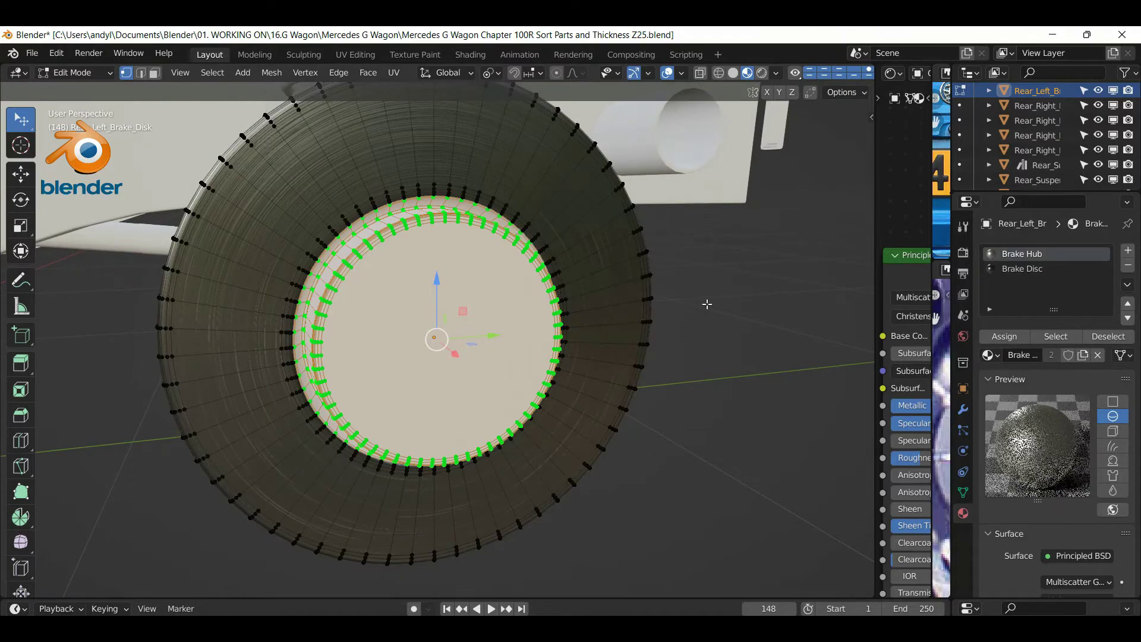
Return to Object Mode, reselect the rear left brake disk and hide it
{"action": "key", "text": "Tab"}
{"action": "middle_click_drag", "start_coordinate": [601, 283], "coordinate": [654, 263]}
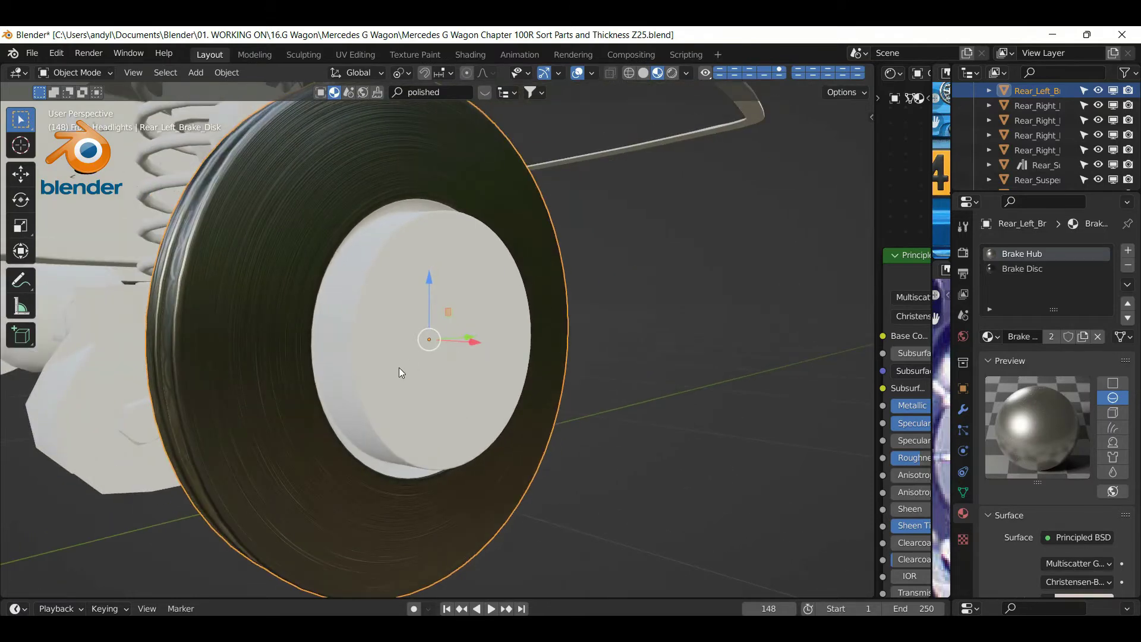
{"action": "left_click", "coordinate": [400, 371]}
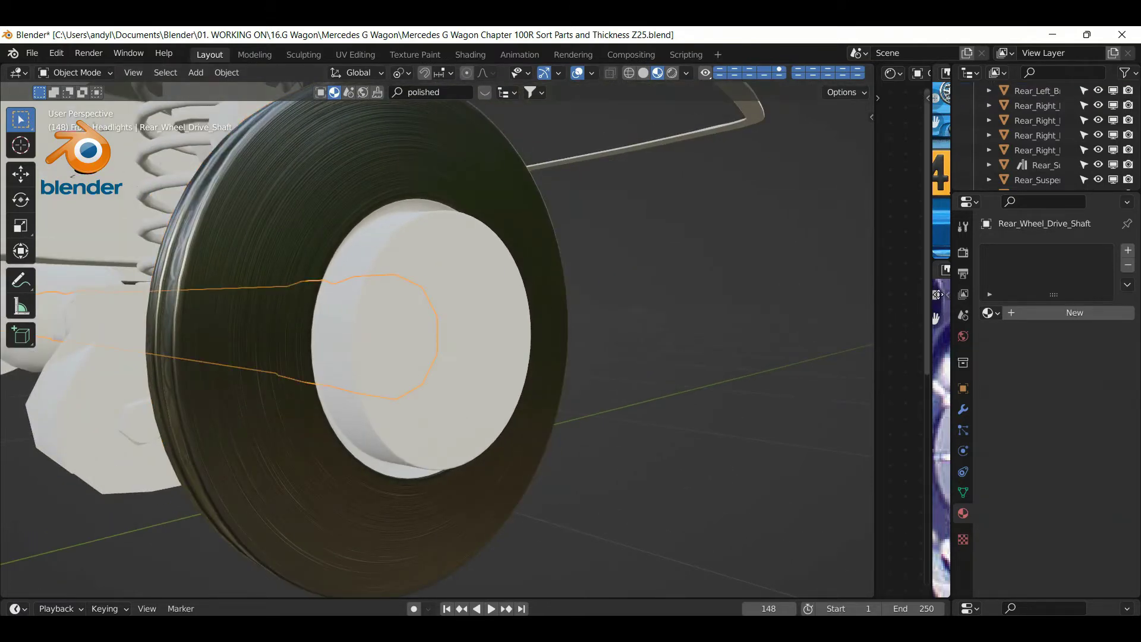
{"action": "left_click", "coordinate": [310, 189]}
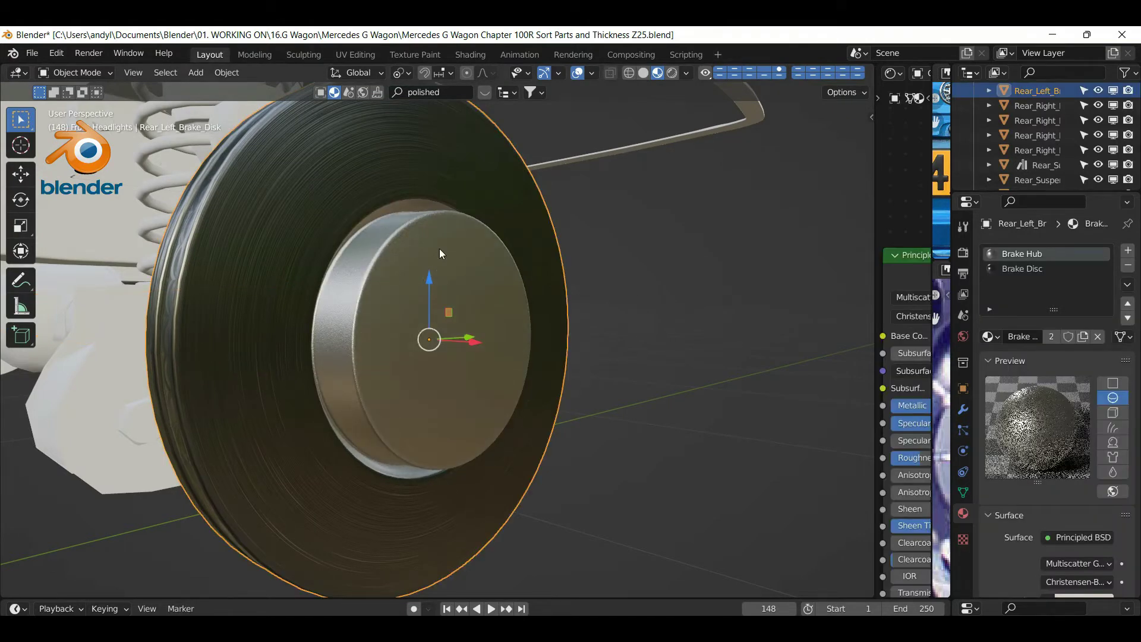
{"action": "mouse_move", "coordinate": [437, 262]}
{"action": "middle_mouse_down"}
{"action": "mouse_move", "coordinate": [366, 272]}
{"action": "mouse_move", "coordinate": [336, 240]}
{"action": "mouse_move", "coordinate": [364, 188]}
{"action": "mouse_move", "coordinate": [428, 185]}
{"action": "mouse_move", "coordinate": [466, 251]}
{"action": "mouse_move", "coordinate": [534, 252]}
{"action": "mouse_move", "coordinate": [459, 266]}
{"action": "mouse_move", "coordinate": [420, 255]}
{"action": "middle_mouse_up"}
{"action": "key", "text": "h"}
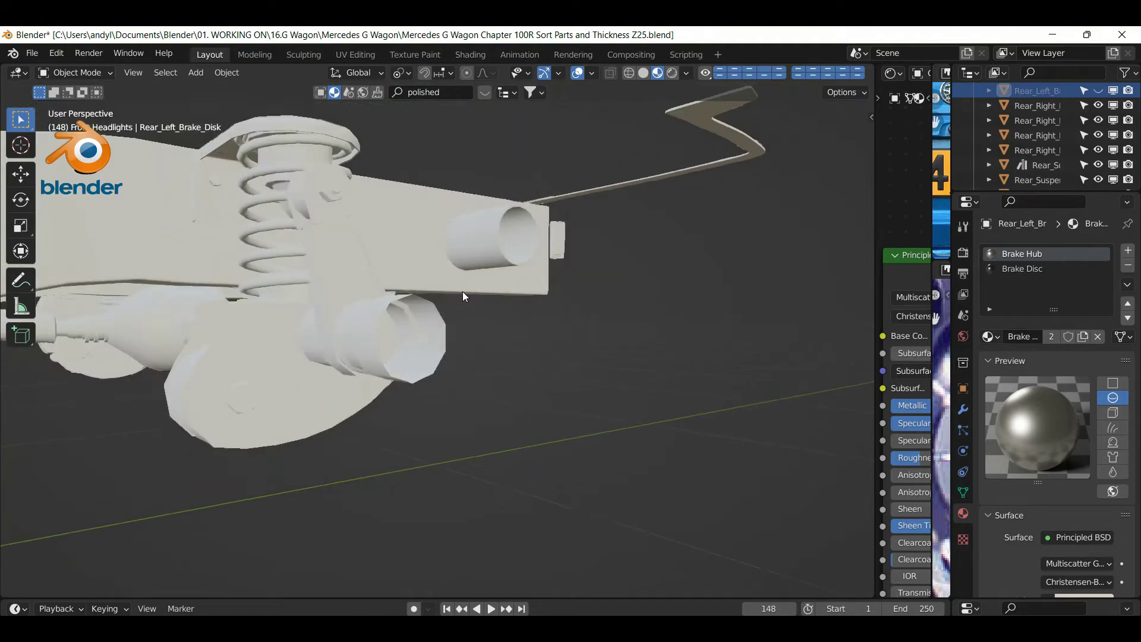
Orbit the view around the chassis to the front left wheel hub
{"action": "middle_click_drag", "start_coordinate": [464, 296], "coordinate": [426, 297]}
{"action": "middle_click_drag", "start_coordinate": [291, 349], "coordinate": [255, 343]}
{"action": "middle_click_drag", "start_coordinate": [329, 346], "coordinate": [319, 321]}
Give both front left calliper pieces the Car paint material and hide them
{"action": "left_click", "coordinate": [319, 305]}
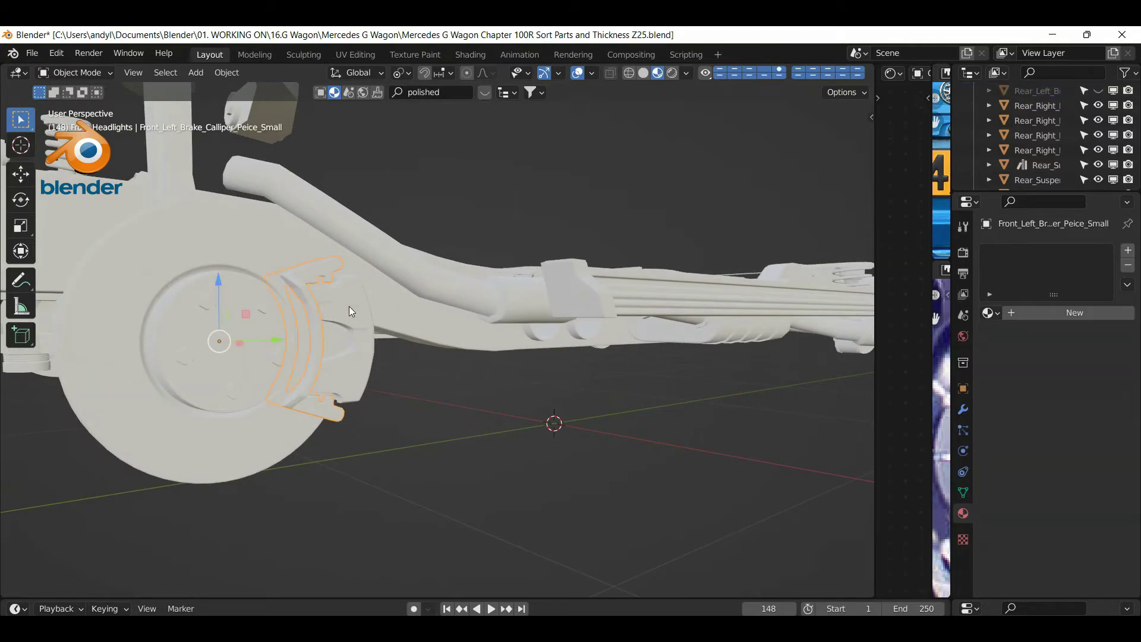
{"action": "left_click", "coordinate": [994, 315]}
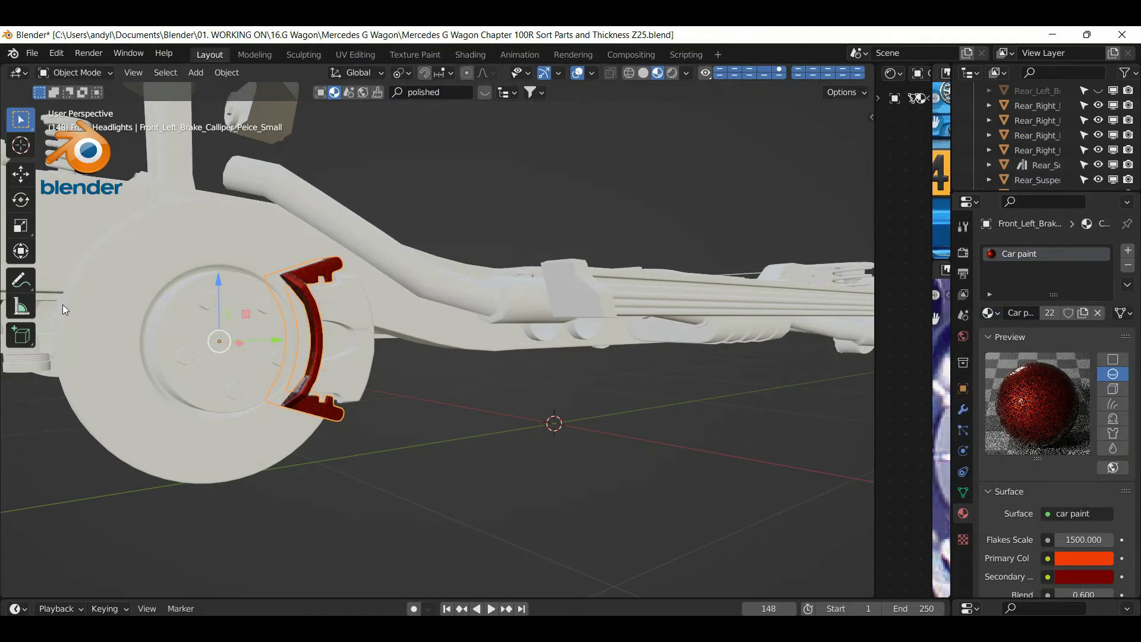
{"action": "key", "text": "h"}
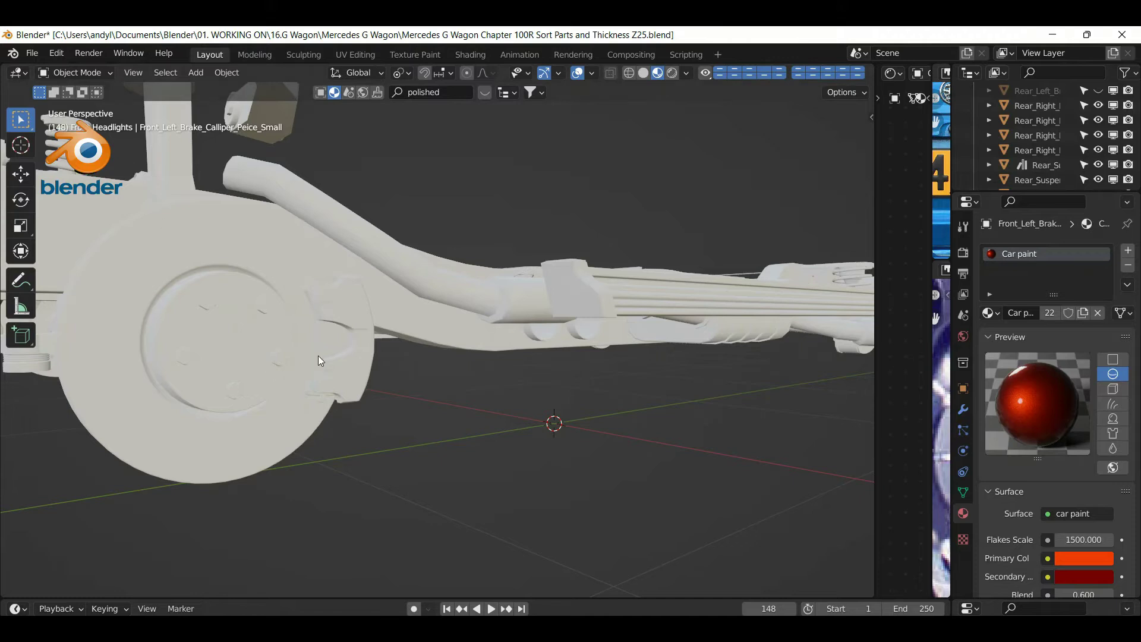
{"action": "left_click", "coordinate": [348, 321]}
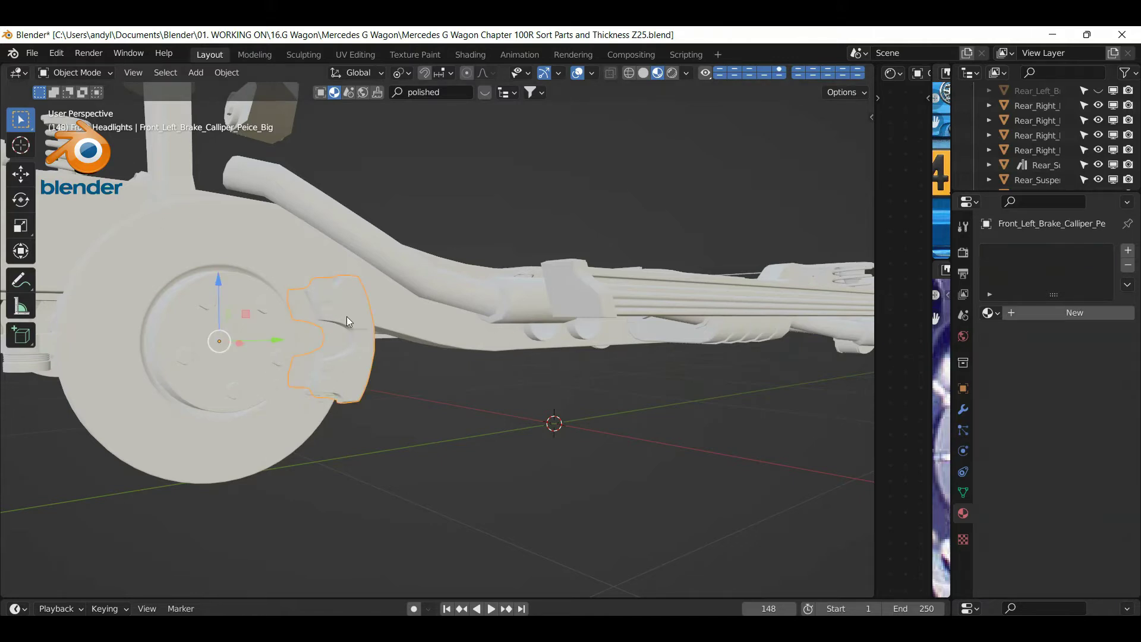
{"action": "left_click", "coordinate": [986, 315]}
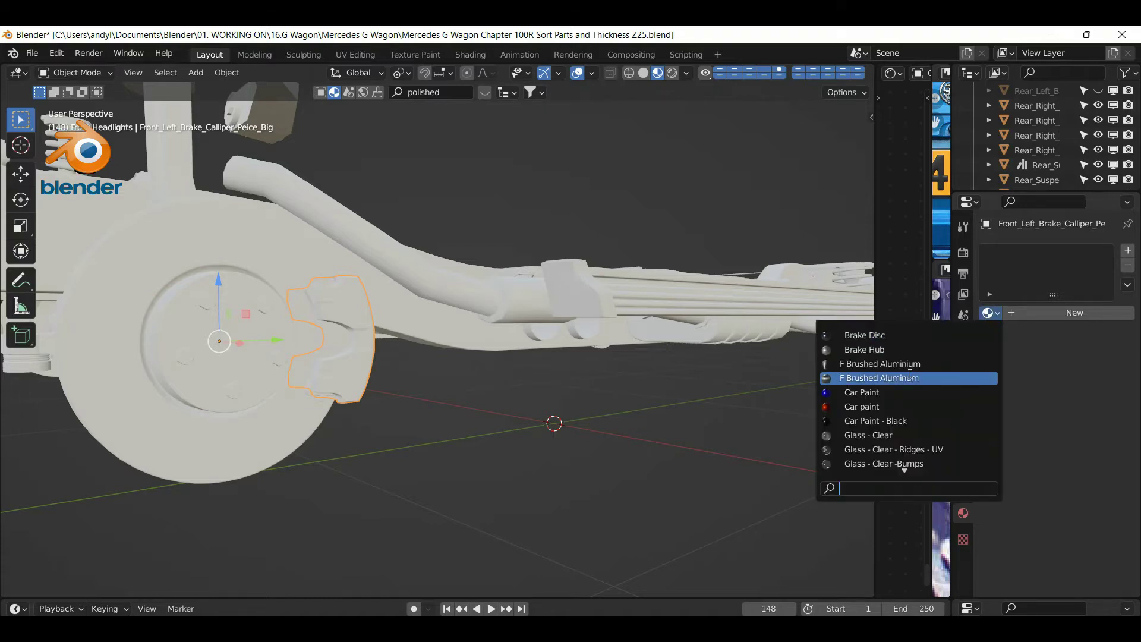
{"action": "left_click", "coordinate": [891, 409]}
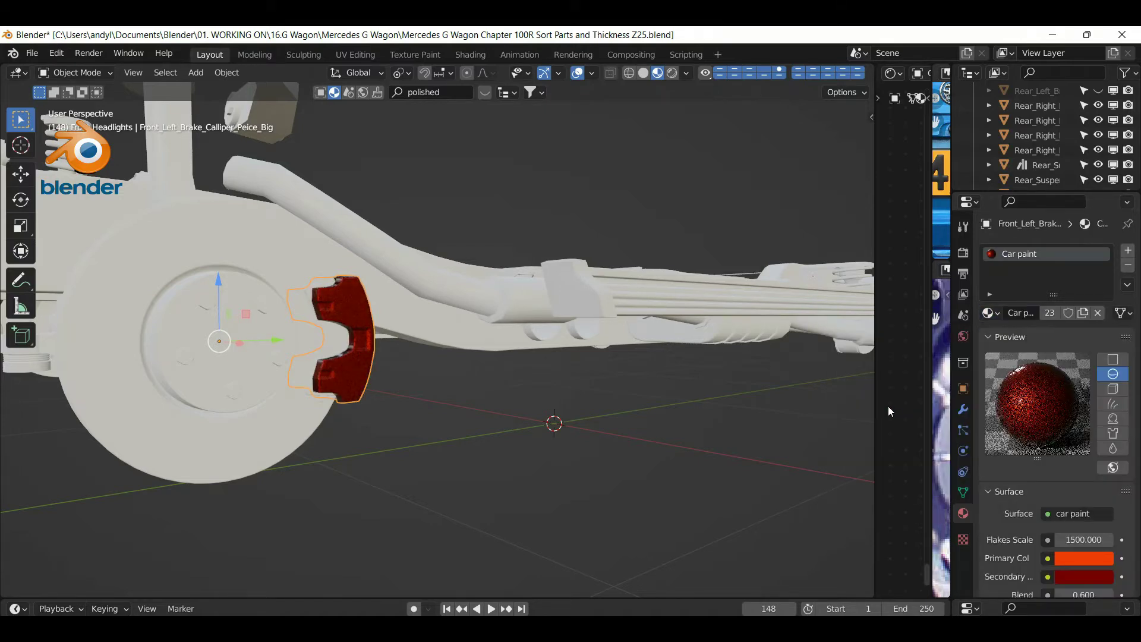
{"action": "key", "text": "h"}
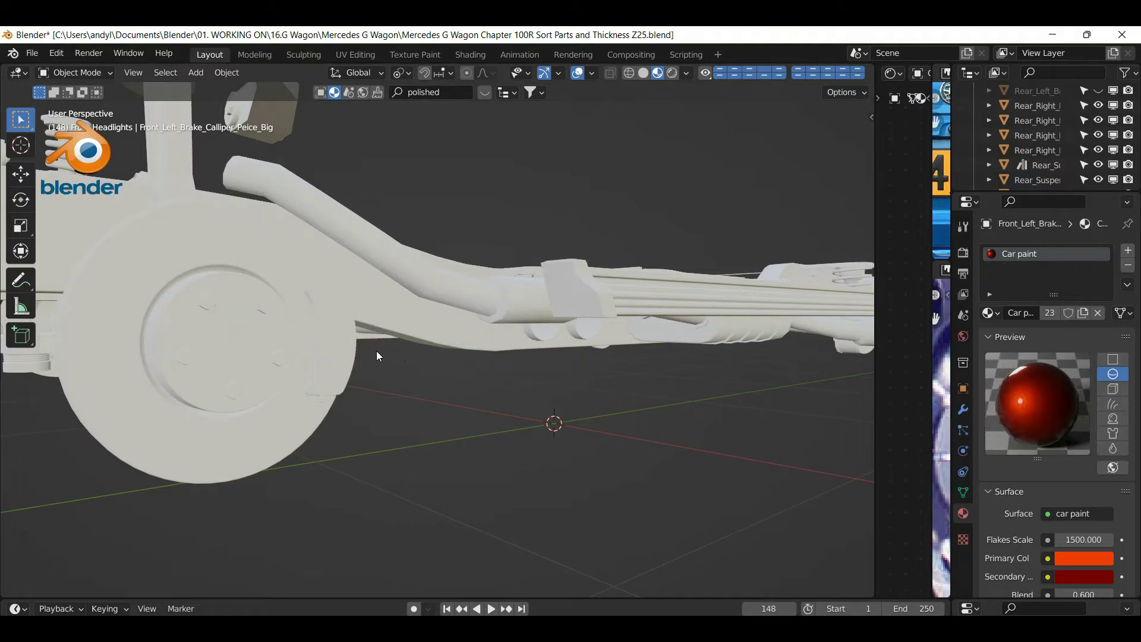
Give the front left calliper pads the Brake Disc material and hide them
{"action": "left_click", "coordinate": [328, 347]}
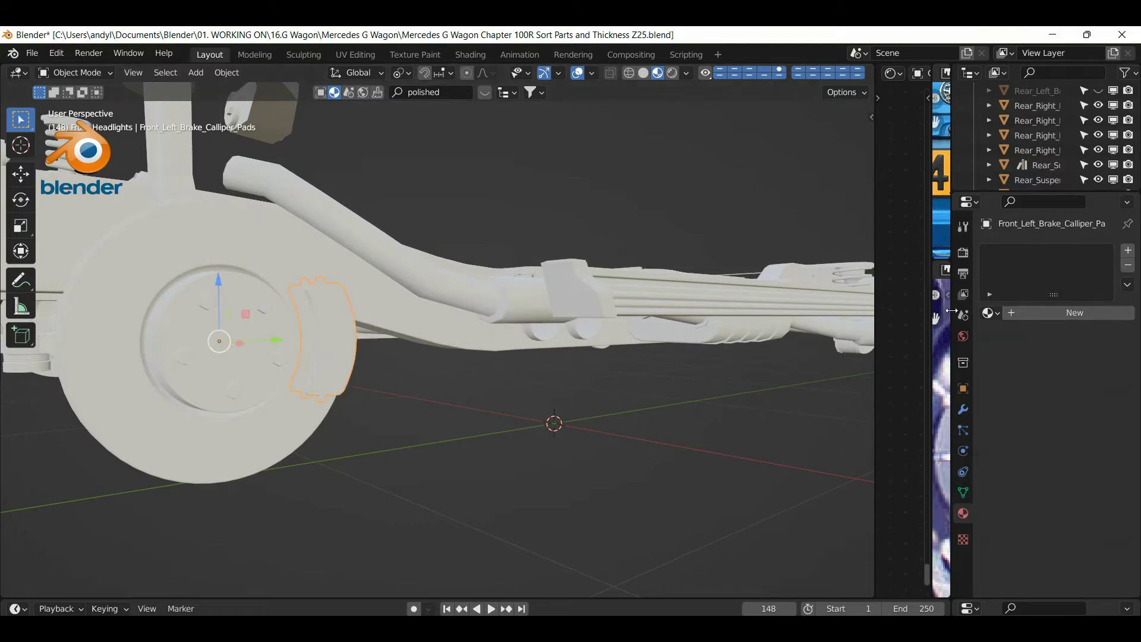
{"action": "left_click", "coordinate": [989, 313]}
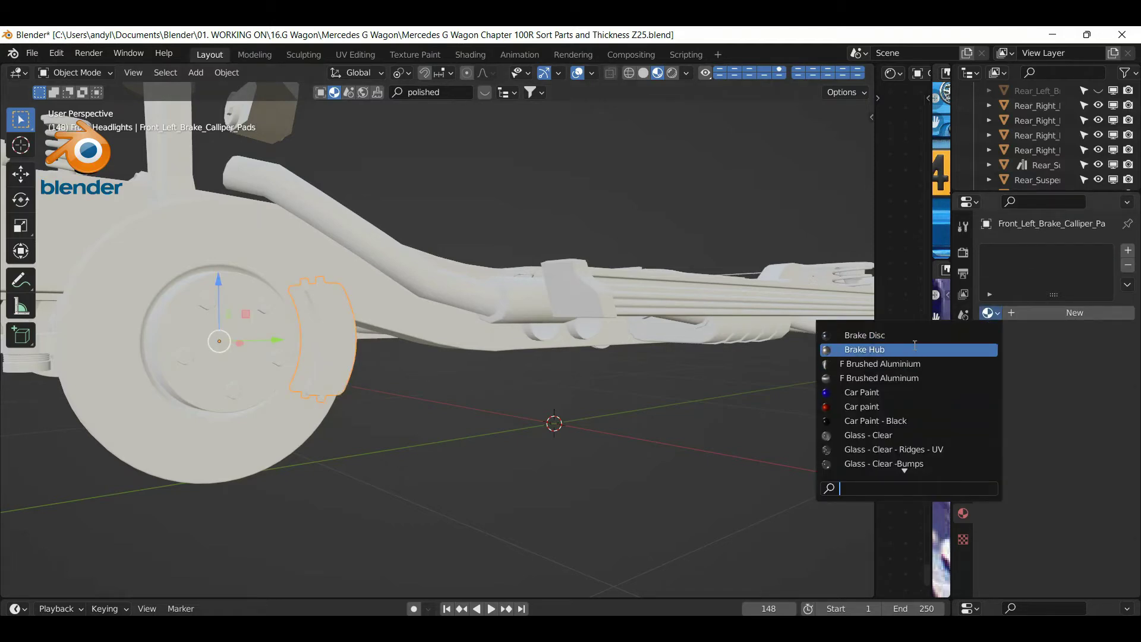
{"action": "left_click", "coordinate": [913, 336]}
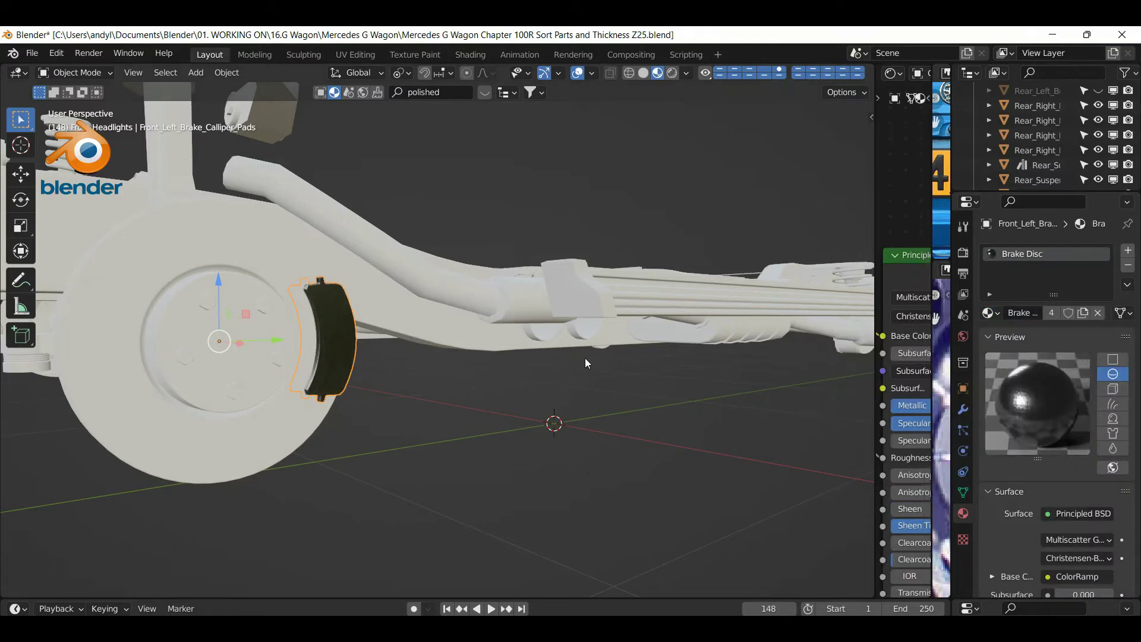
{"action": "key", "text": "h"}
Give the Rim Bolts Metal - Chrome - Rough 0.2, then select the front left brake disk
{"action": "left_click", "coordinate": [320, 337]}
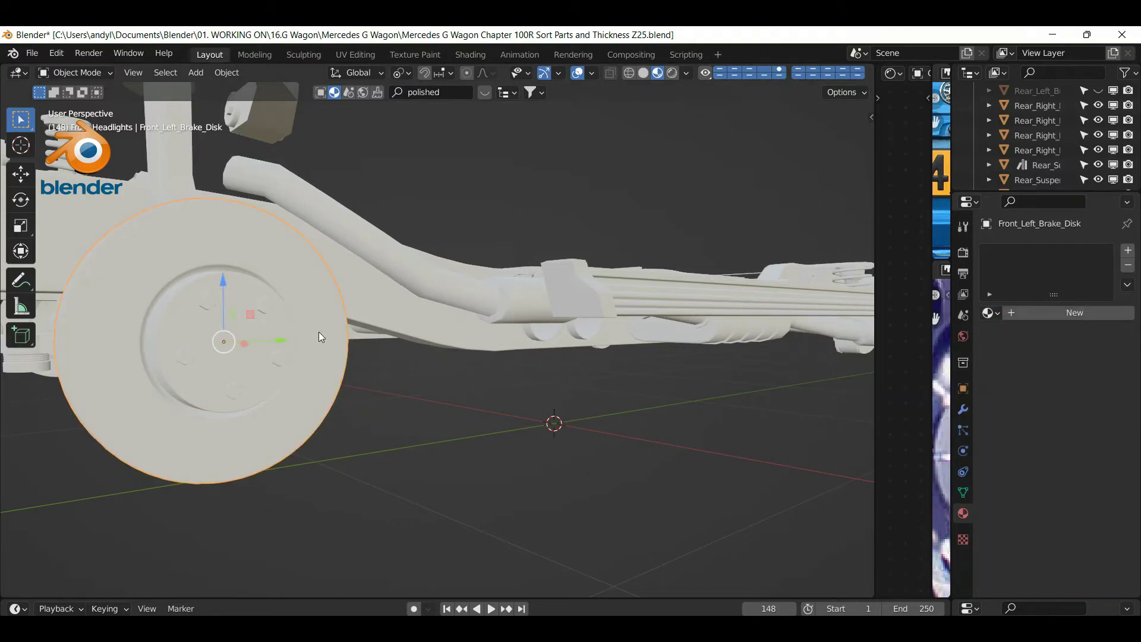
{"action": "left_click", "coordinate": [261, 307]}
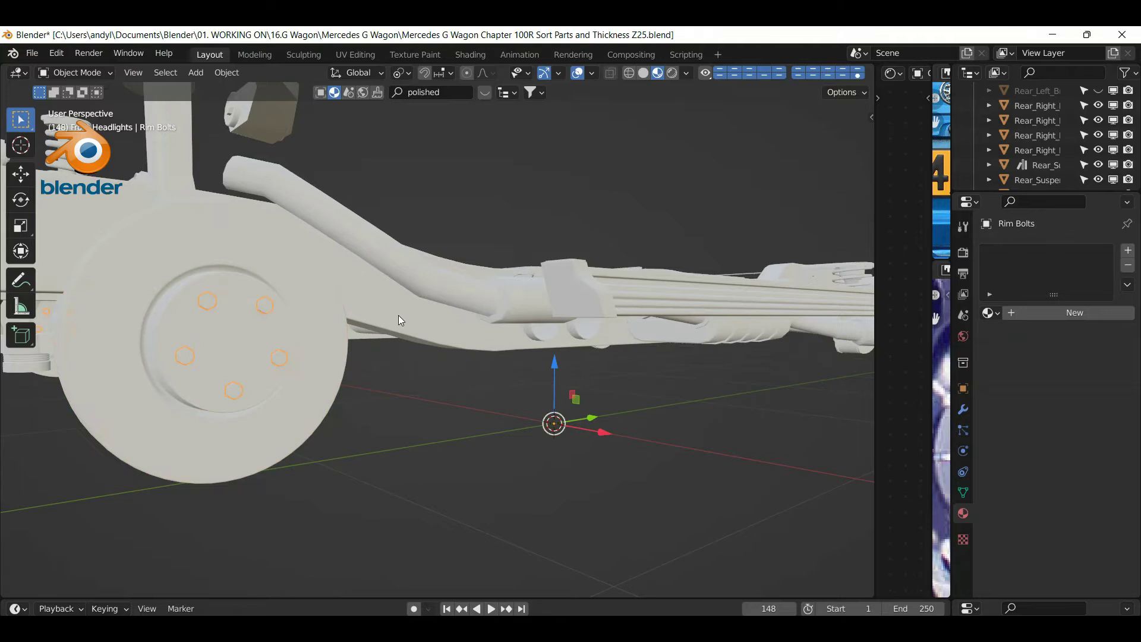
{"action": "left_click", "coordinate": [986, 314]}
{"action": "scroll", "coordinate": [937, 445], "scroll_direction": "down", "scroll_amount": 12}
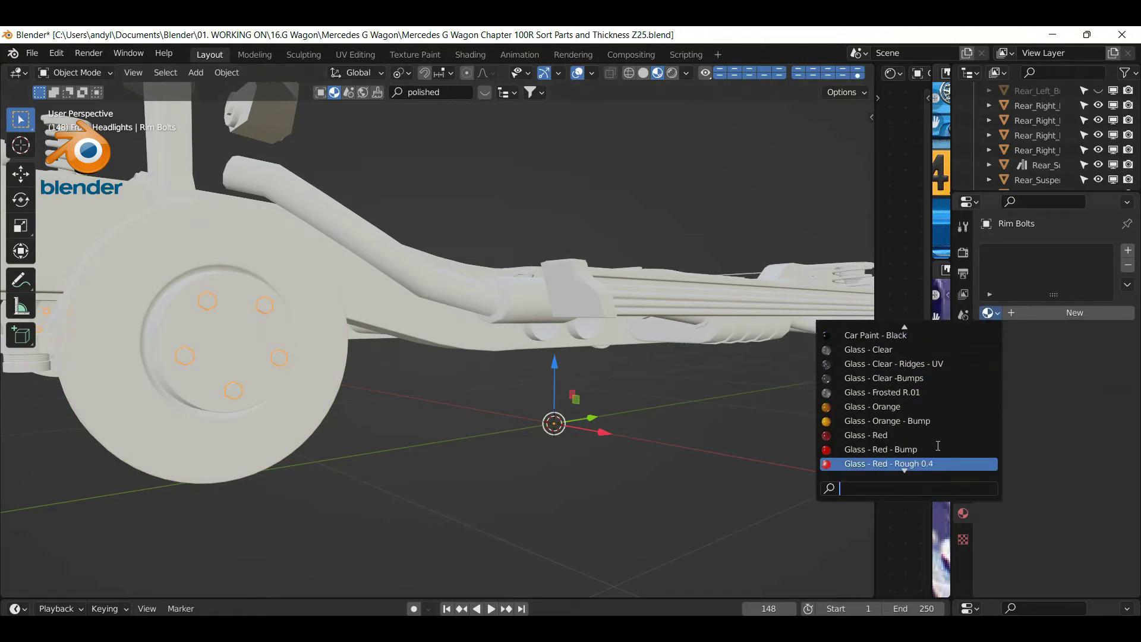
{"action": "scroll", "coordinate": [936, 445], "scroll_direction": "down", "scroll_amount": 9}
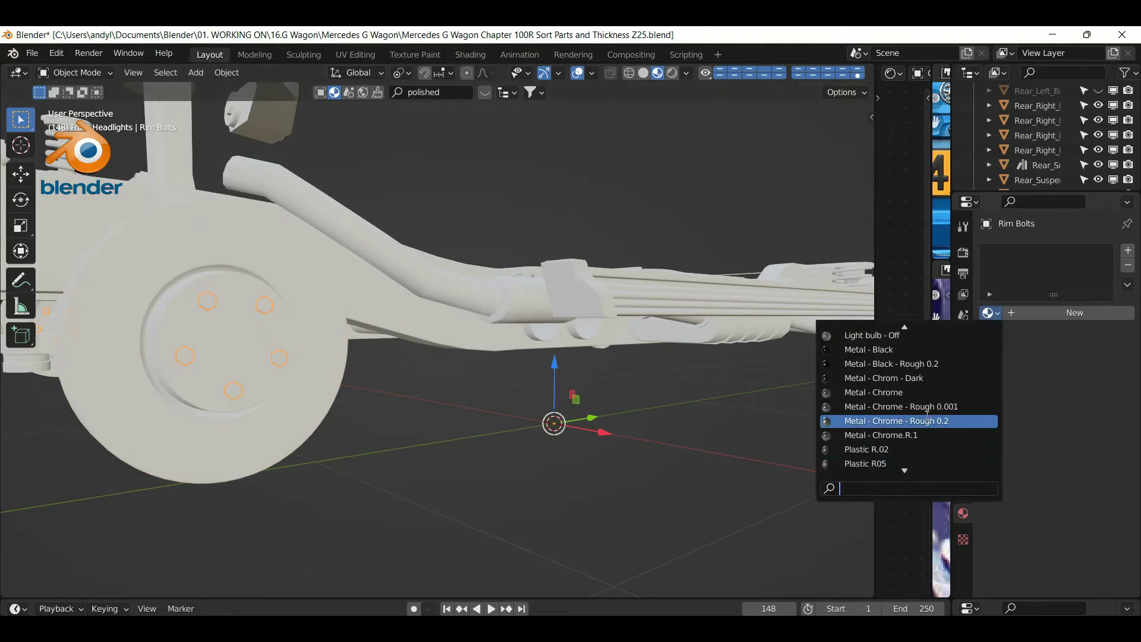
{"action": "left_click", "coordinate": [926, 408]}
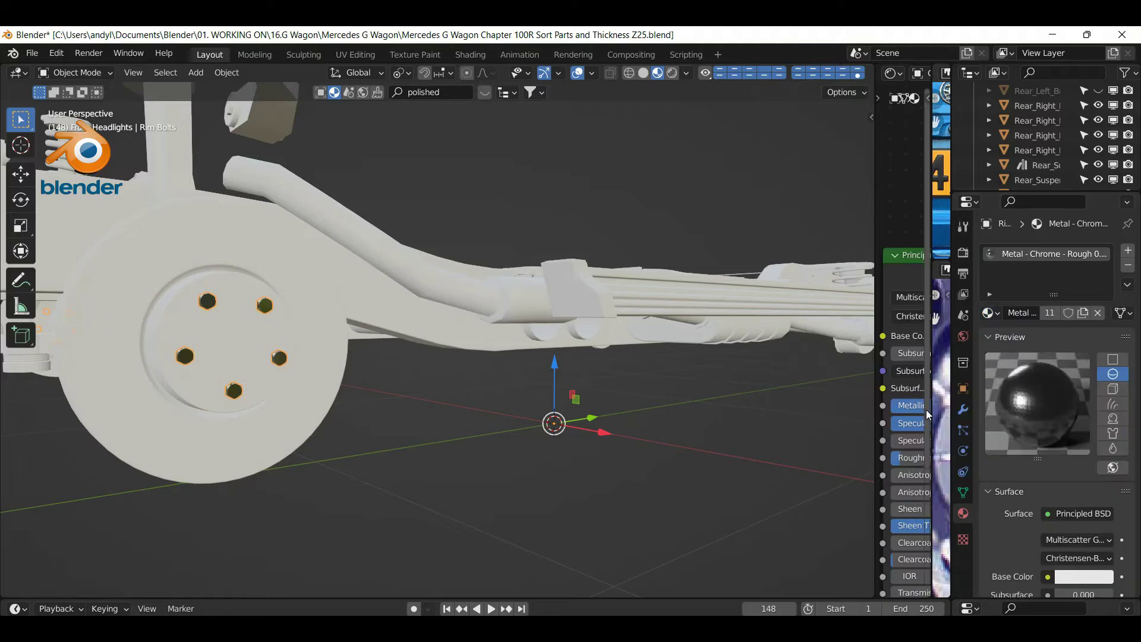
{"action": "left_click", "coordinate": [460, 423]}
{"action": "left_click", "coordinate": [240, 312]}
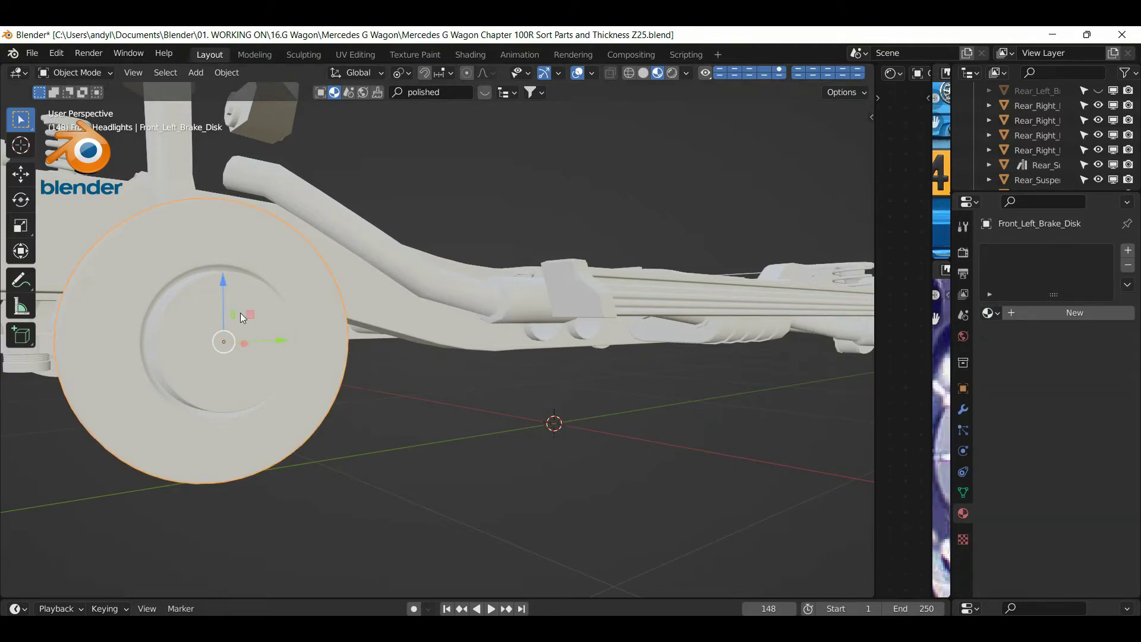
Enter Edit Mode on the front left brake disk and centre the view on its inner ring
{"action": "key", "text": "Tab"}
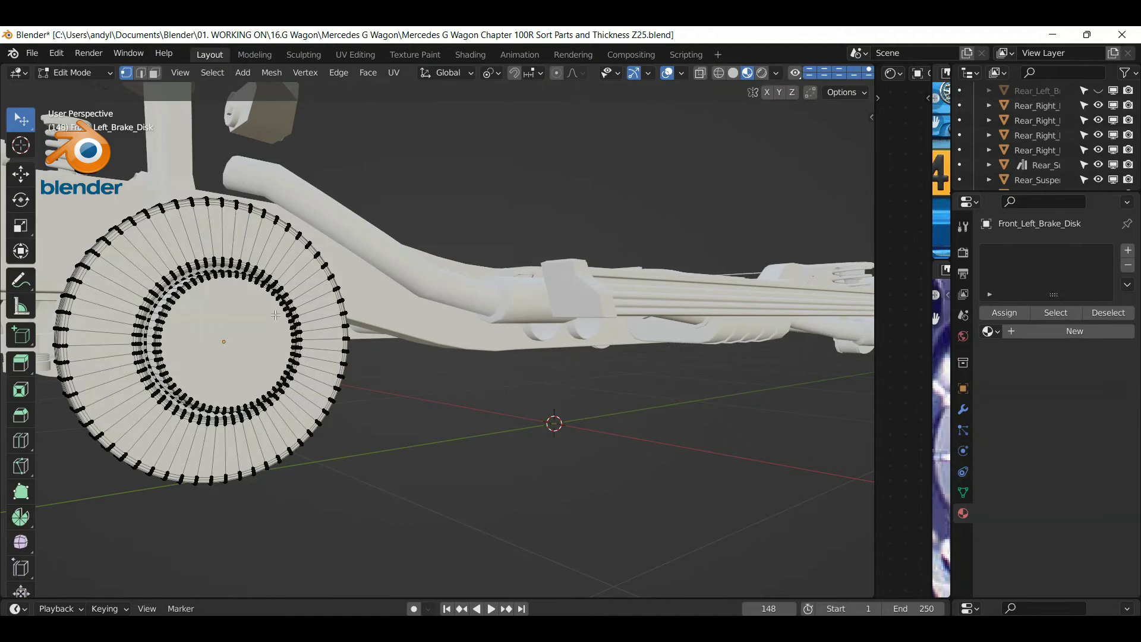
{"action": "scroll", "coordinate": [275, 315], "scroll_direction": "up", "scroll_amount": 10}
{"action": "scroll", "coordinate": [374, 237], "scroll_direction": "down", "scroll_amount": 5}
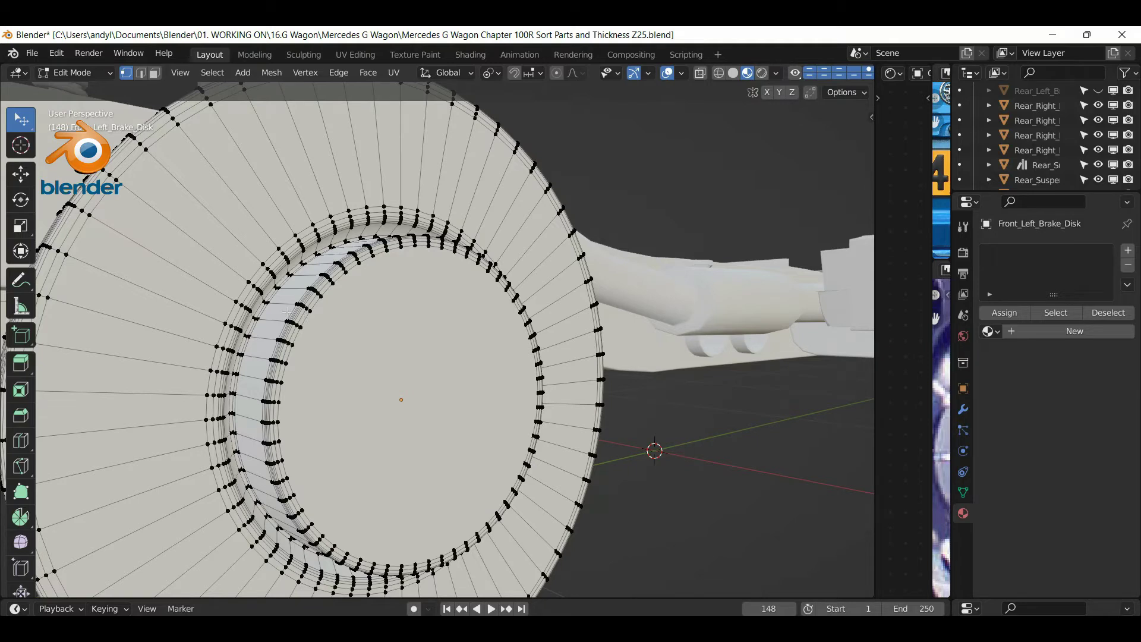
{"action": "left_click", "coordinate": [269, 301]}
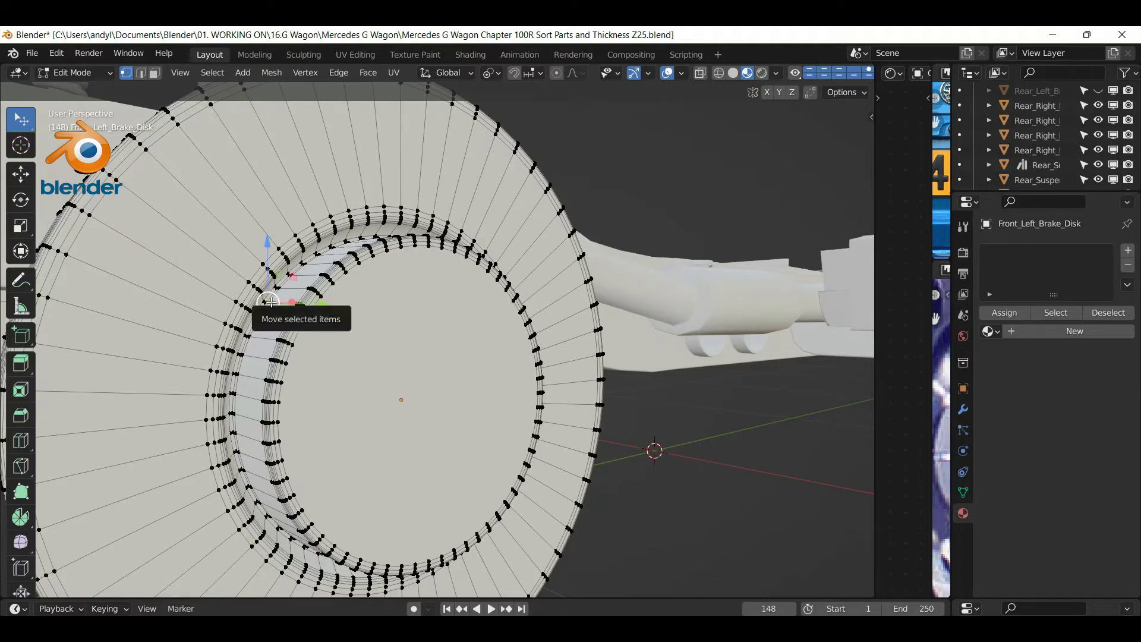
{"action": "key", "text": "KP_Decimal"}
{"action": "scroll", "coordinate": [271, 302], "scroll_direction": "down", "scroll_amount": 6}
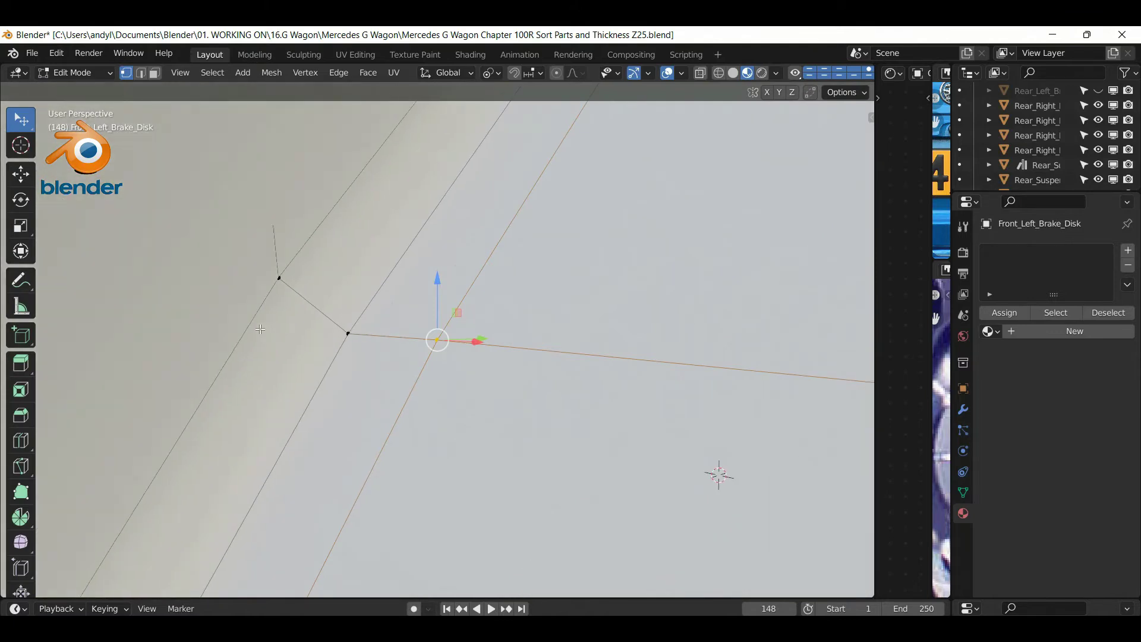
{"action": "scroll", "coordinate": [260, 329], "scroll_direction": "down", "scroll_amount": 5}
{"action": "middle_click_drag", "start_coordinate": [237, 330], "coordinate": [107, 293], "text": "shift"}
Select the flat hub face region of the disk in Solid shading
{"action": "left_click", "coordinate": [336, 155]}
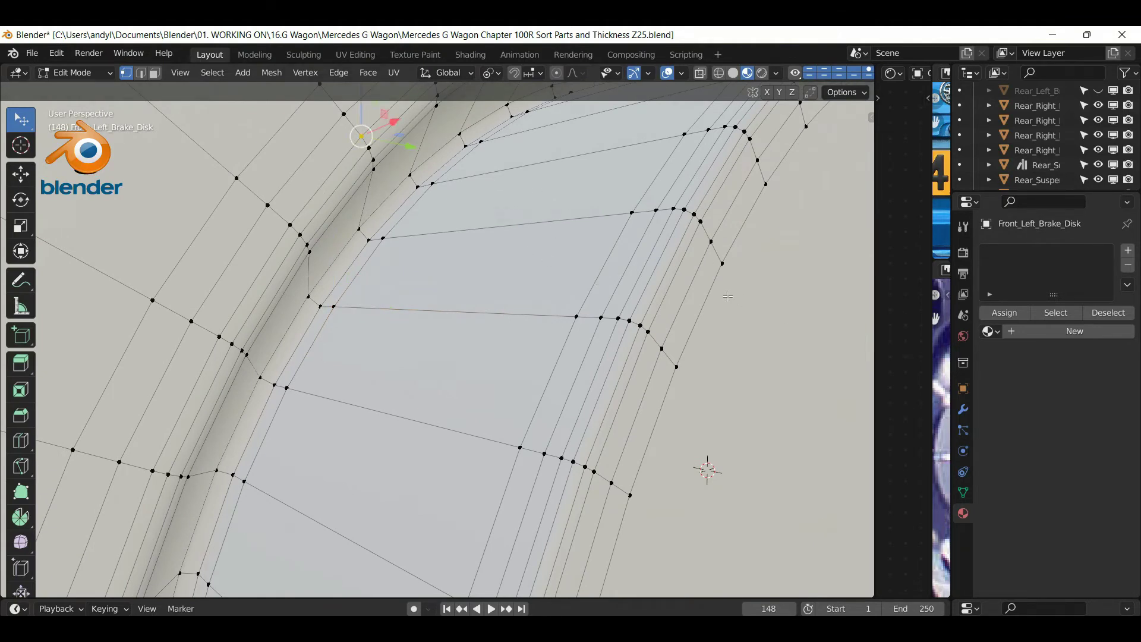
{"action": "left_click", "coordinate": [778, 199]}
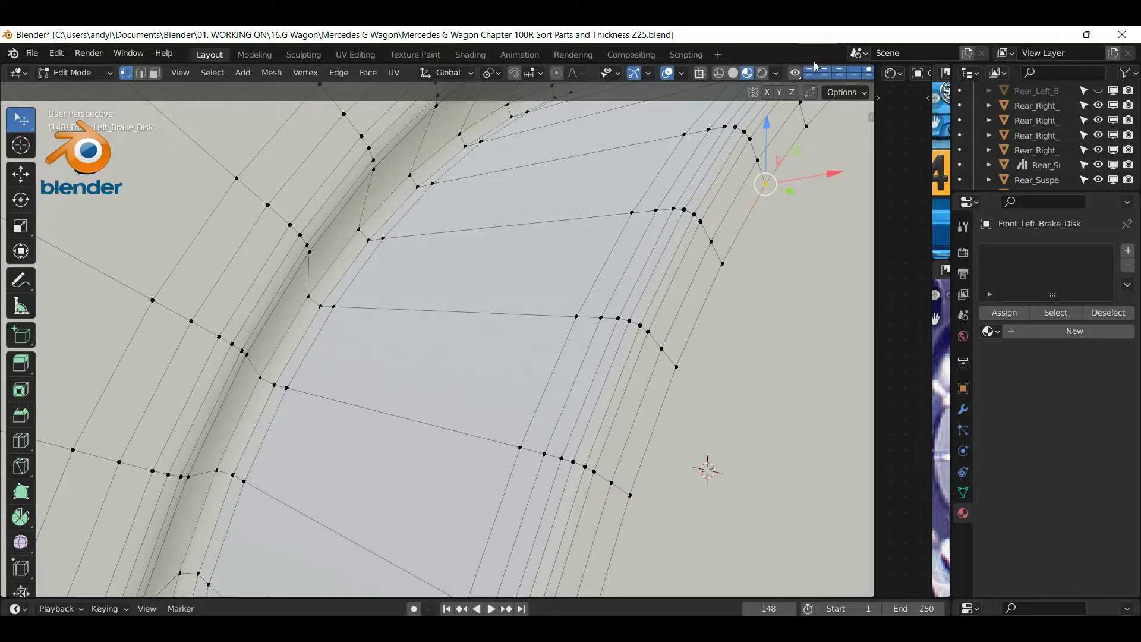
{"action": "left_click", "coordinate": [732, 73]}
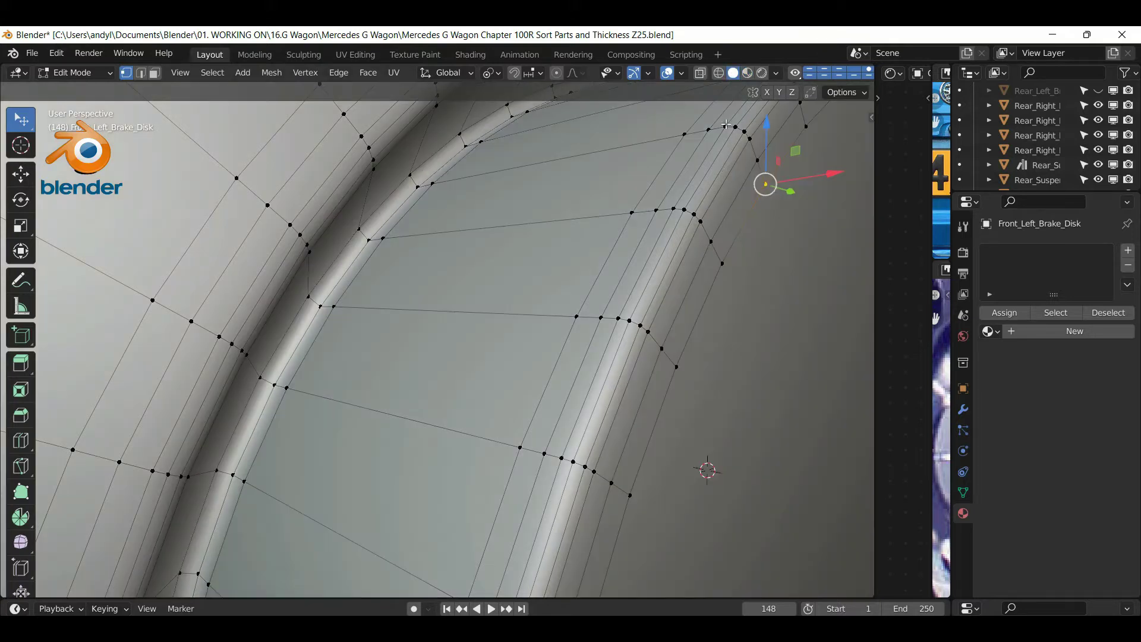
{"action": "left_click", "coordinate": [712, 296]}
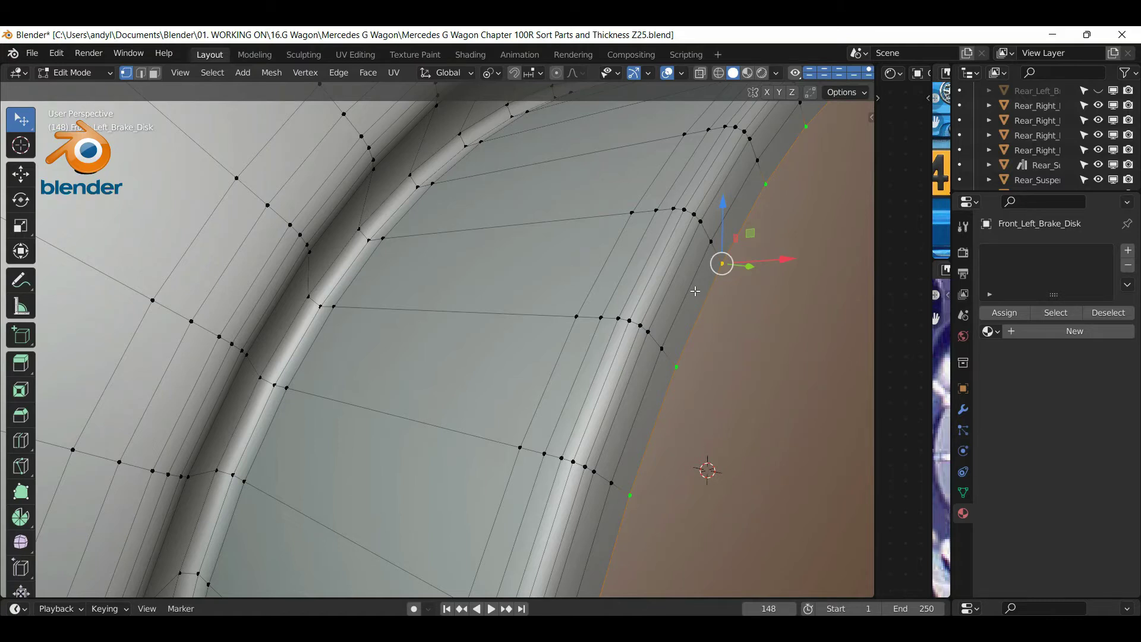
Grow the selection over the hub rim and assign it Brake Hub in a new slot
{"action": "key", "text": "ctrl+KP_Add"}
{"action": "key", "text": "ctrl+KP_Add"}
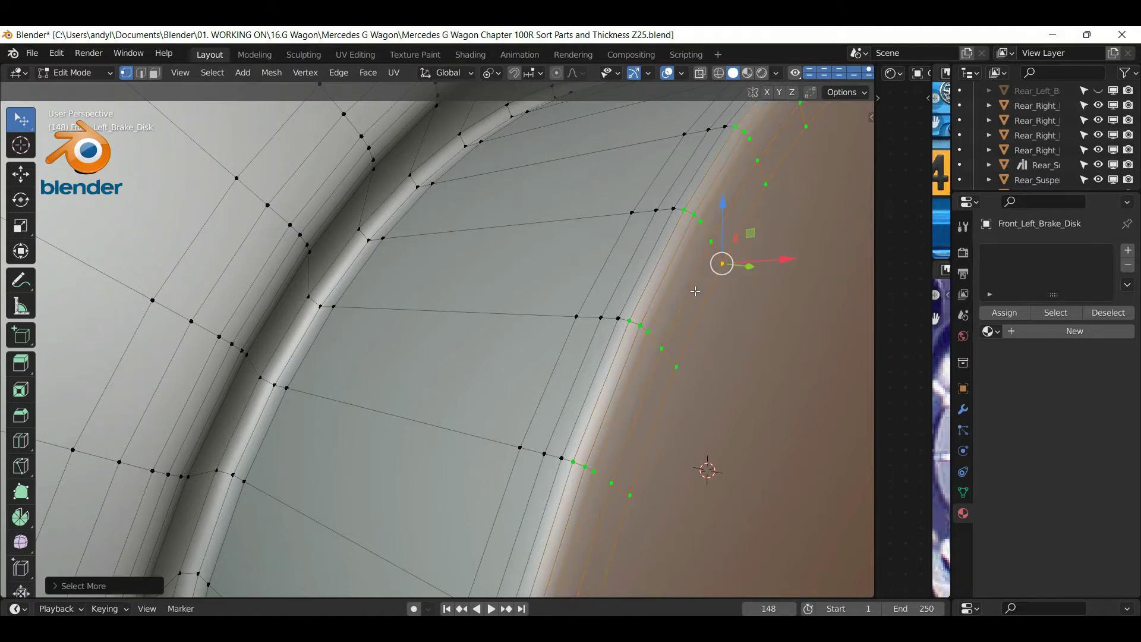
{"action": "key", "text": "ctrl+KP_Add"}
{"action": "key", "text": "ctrl+KP_Add"}
{"action": "key", "text": "ctrl+KP_Add"}
{"action": "key", "text": "ctrl+KP_Add"}
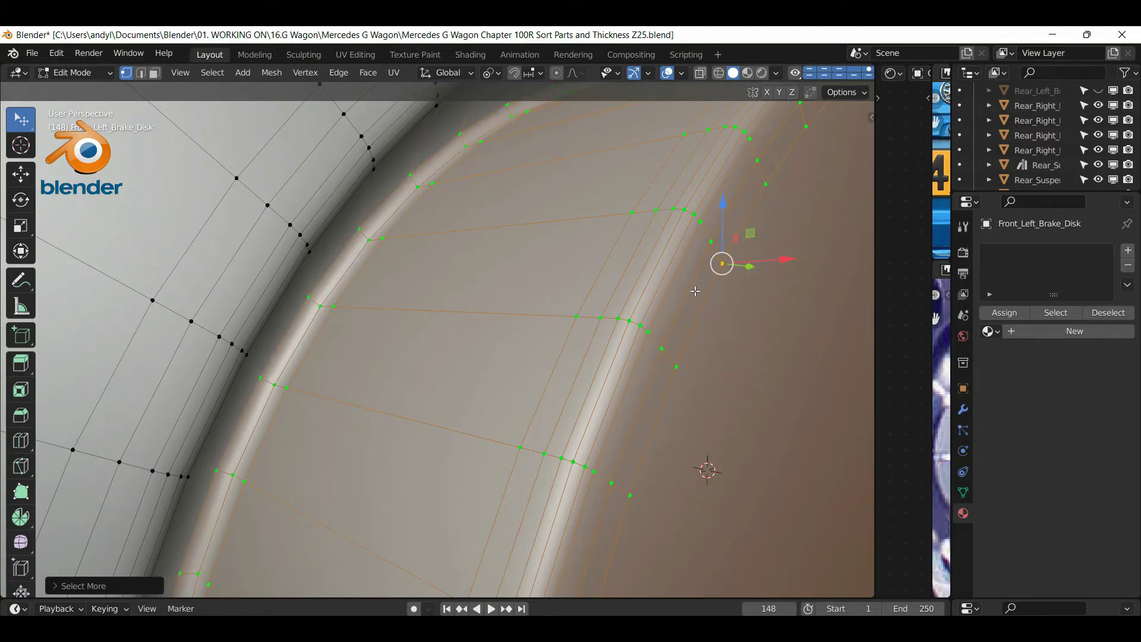
{"action": "key", "text": "ctrl+KP_Add"}
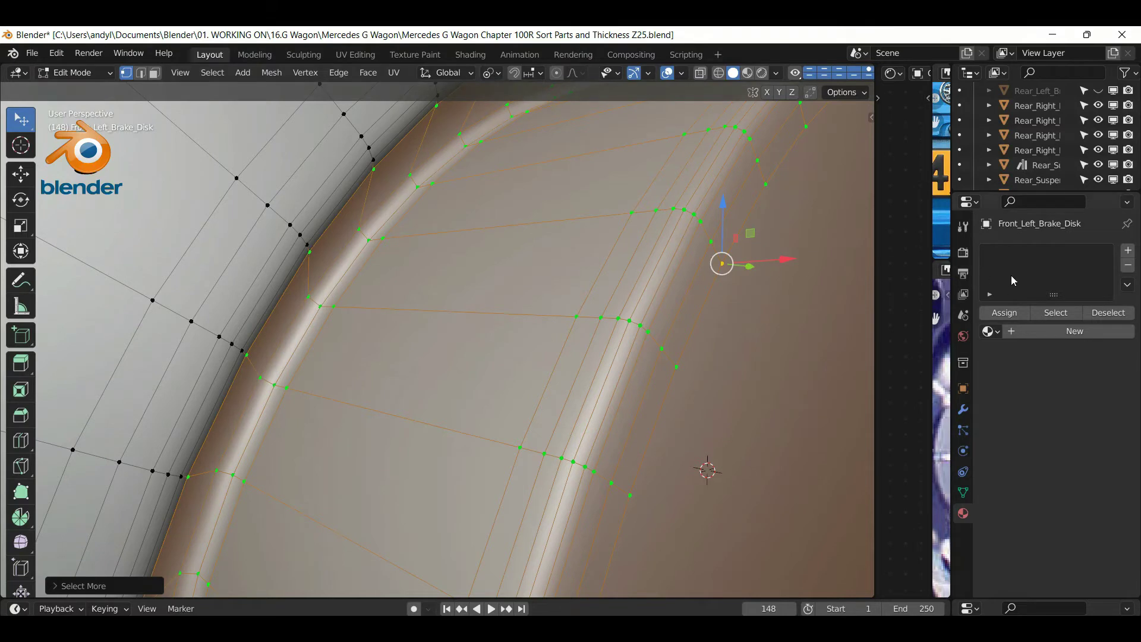
{"action": "left_click", "coordinate": [1128, 252]}
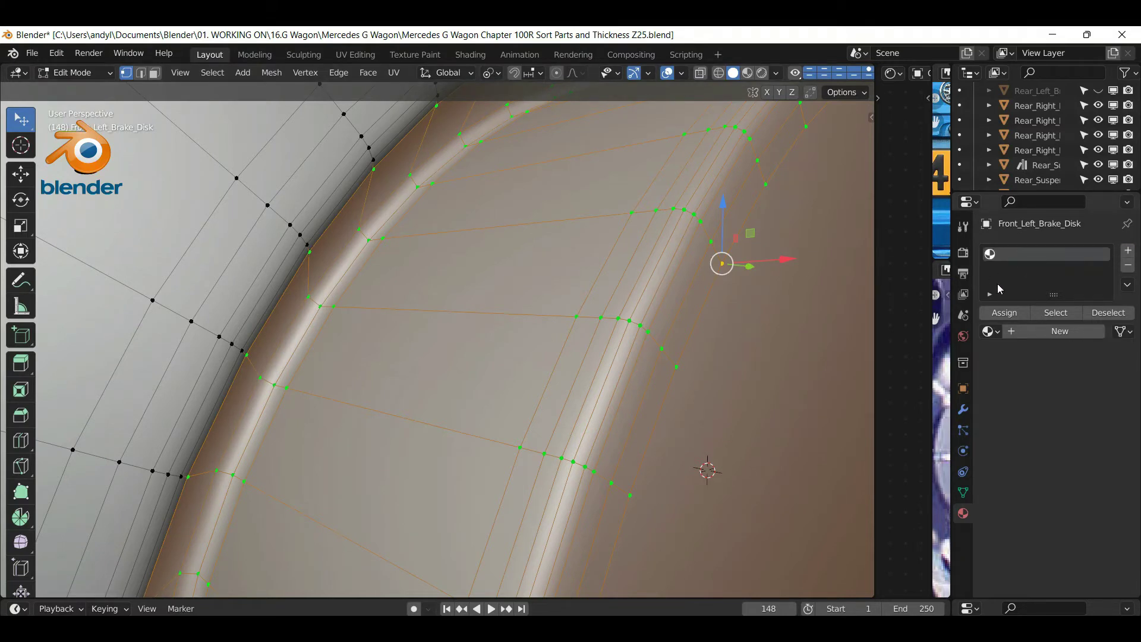
{"action": "left_click", "coordinate": [990, 330]}
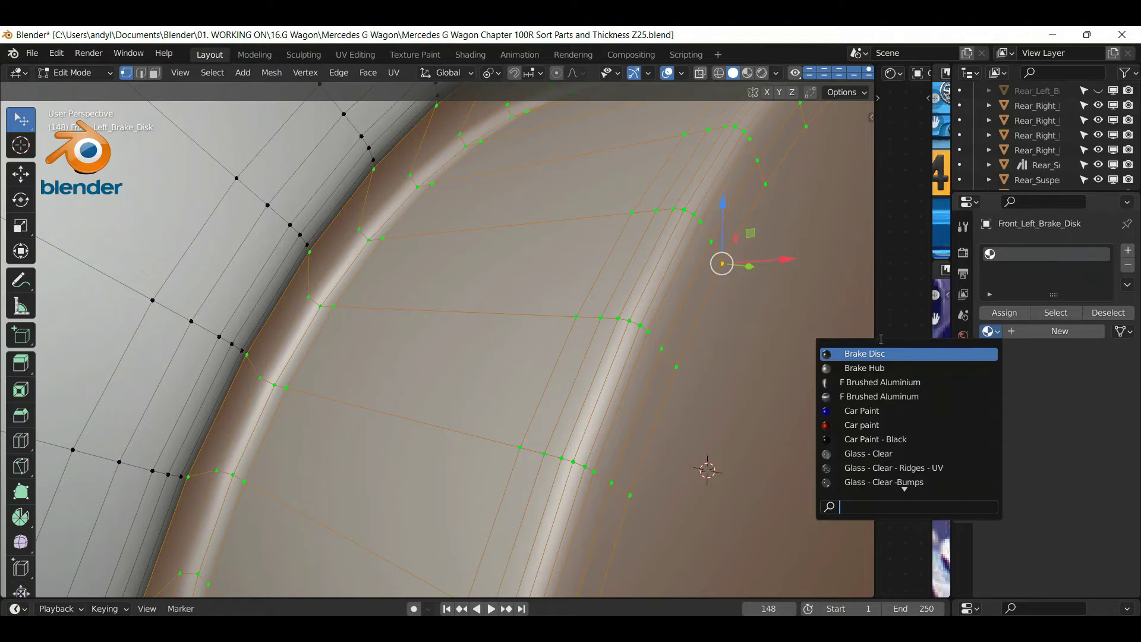
{"action": "left_click", "coordinate": [908, 368]}
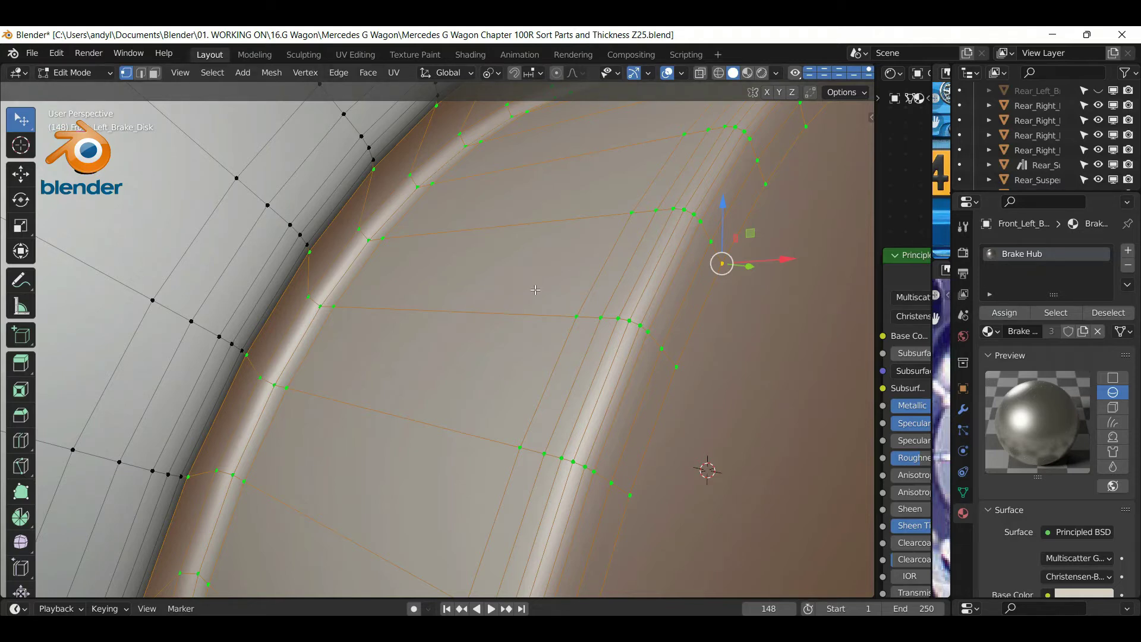
Invert to the outer disc faces, assign them Brake Disc in a second slot, and preview
{"action": "key", "text": "ctrl+i"}
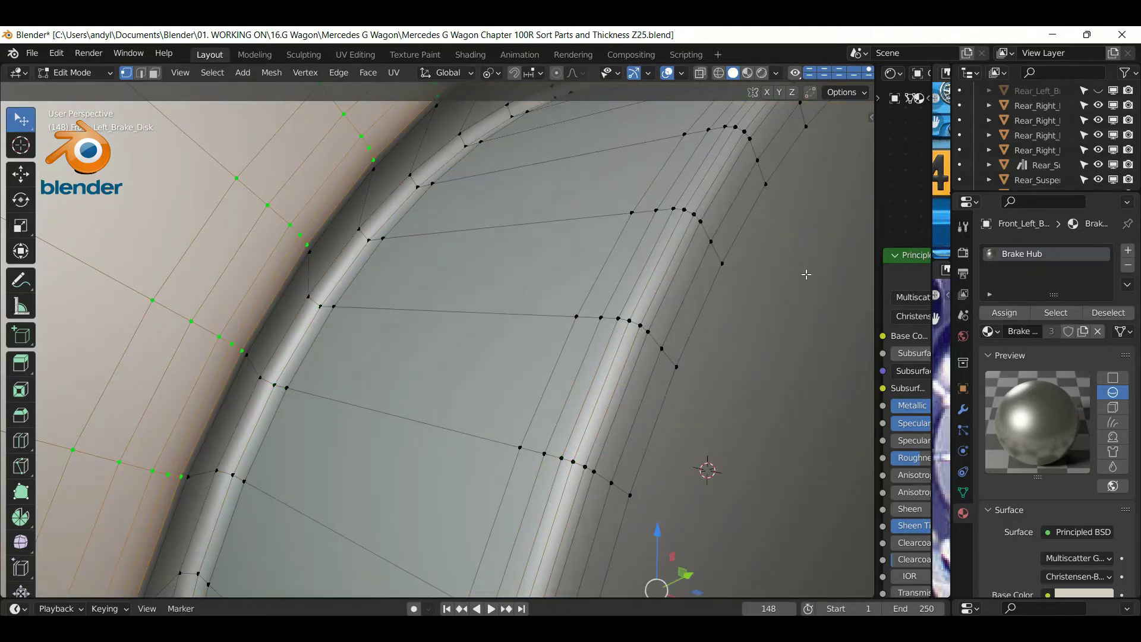
{"action": "left_click", "coordinate": [1127, 252]}
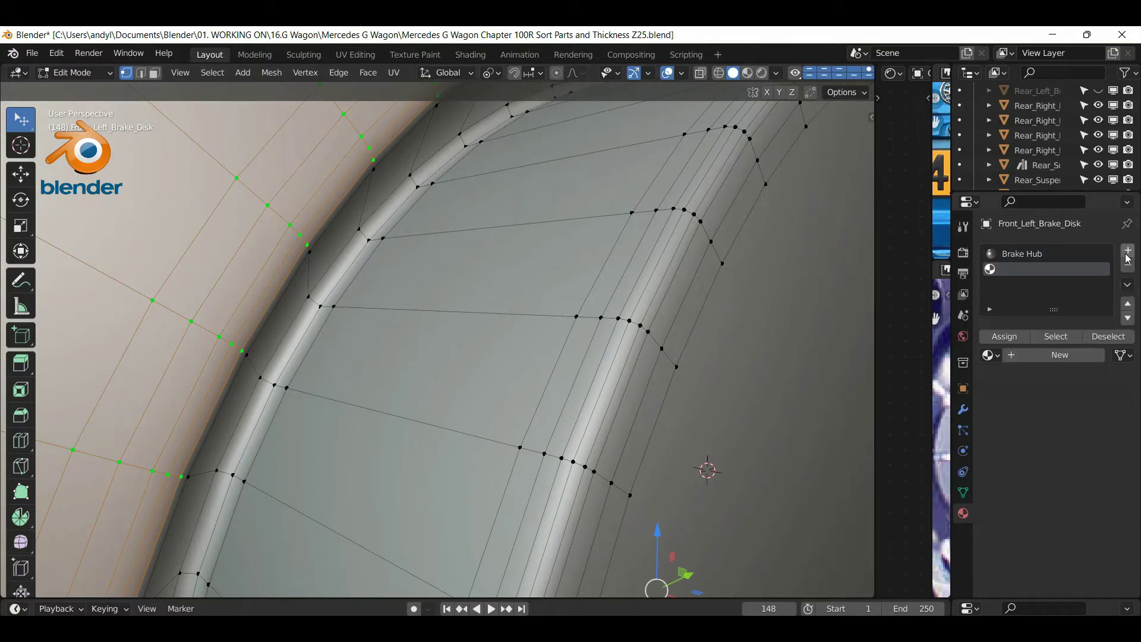
{"action": "left_click", "coordinate": [988, 355]}
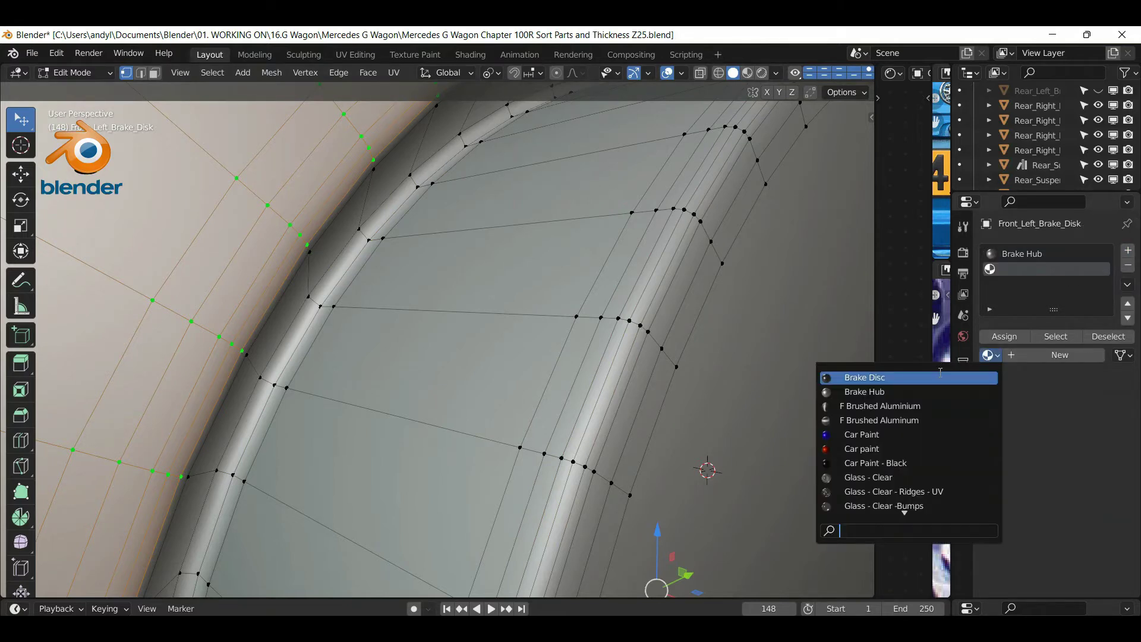
{"action": "left_click", "coordinate": [912, 378]}
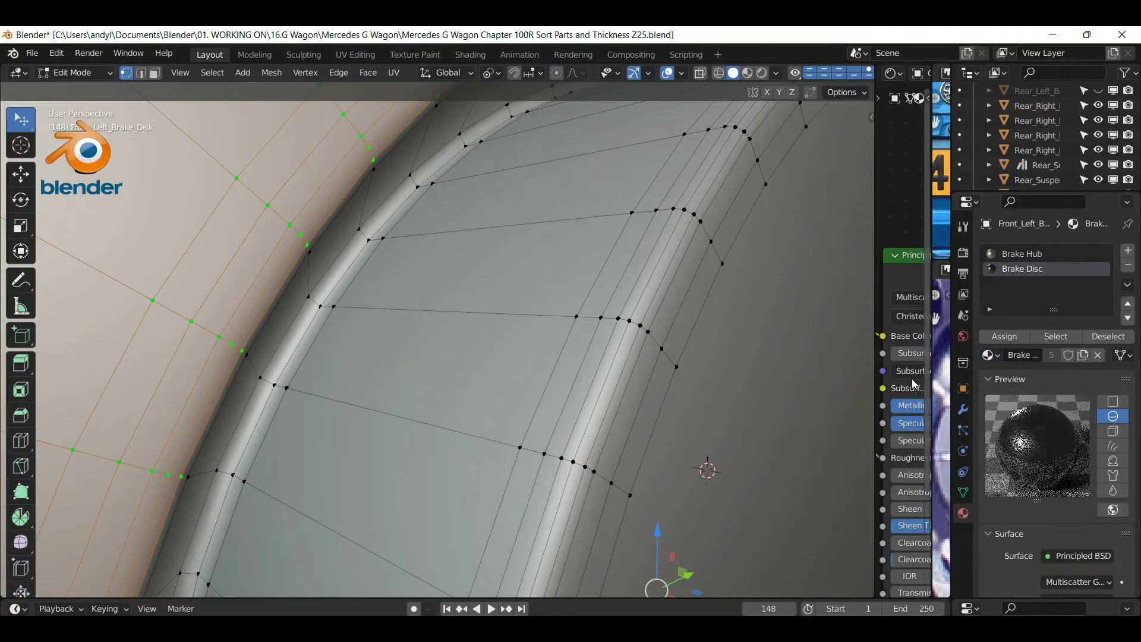
{"action": "left_click", "coordinate": [1017, 340]}
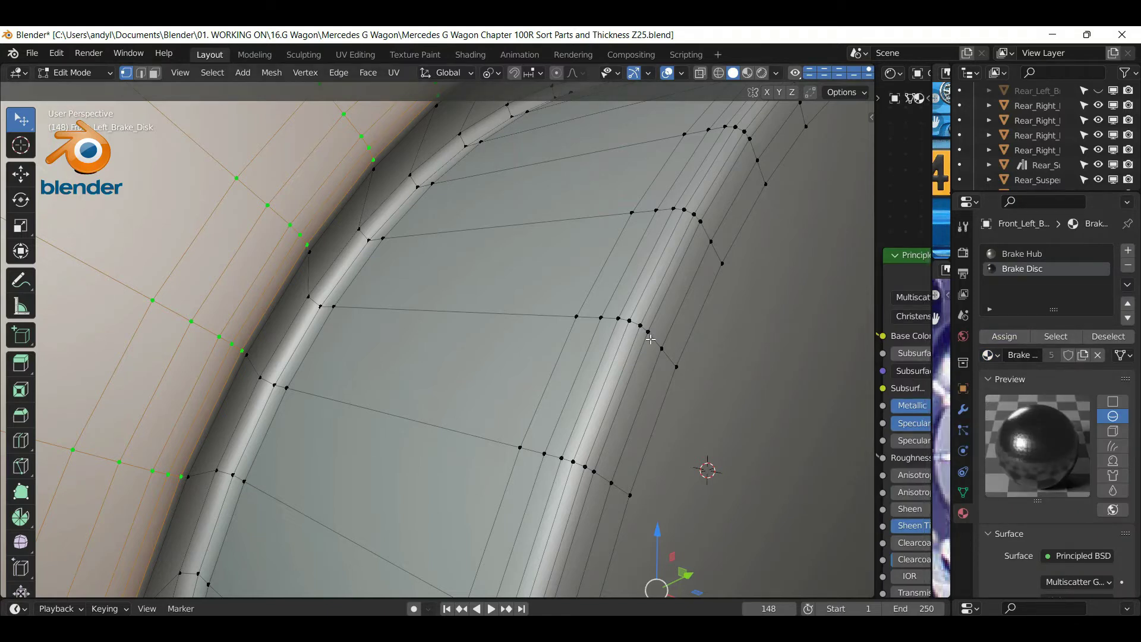
{"action": "scroll", "coordinate": [650, 338], "scroll_direction": "down", "scroll_amount": 6}
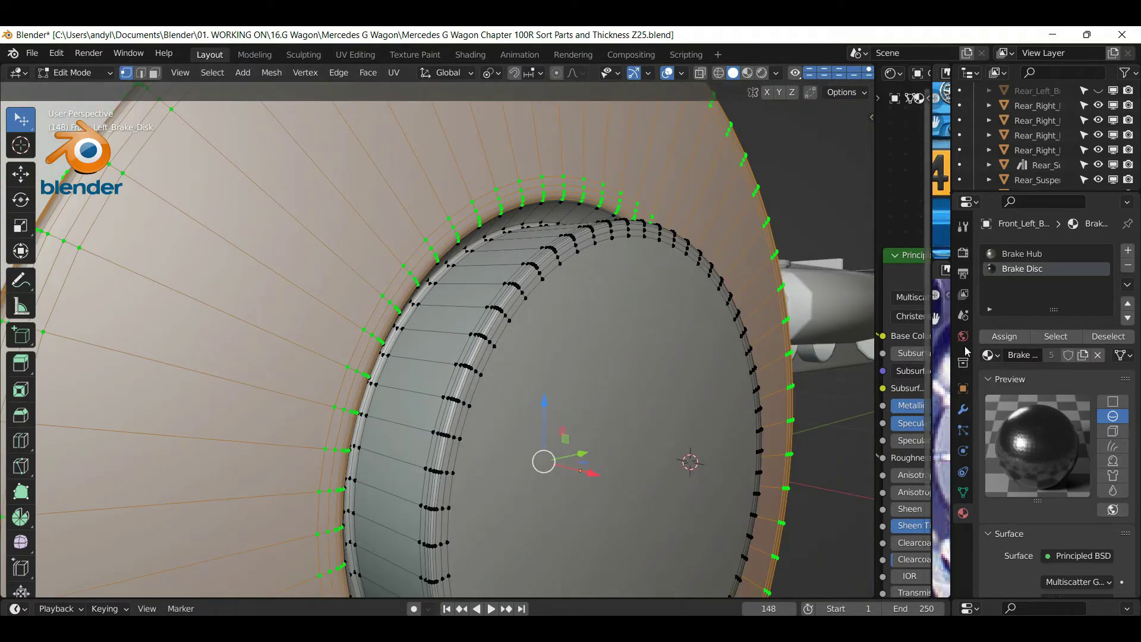
{"action": "left_click", "coordinate": [1003, 338]}
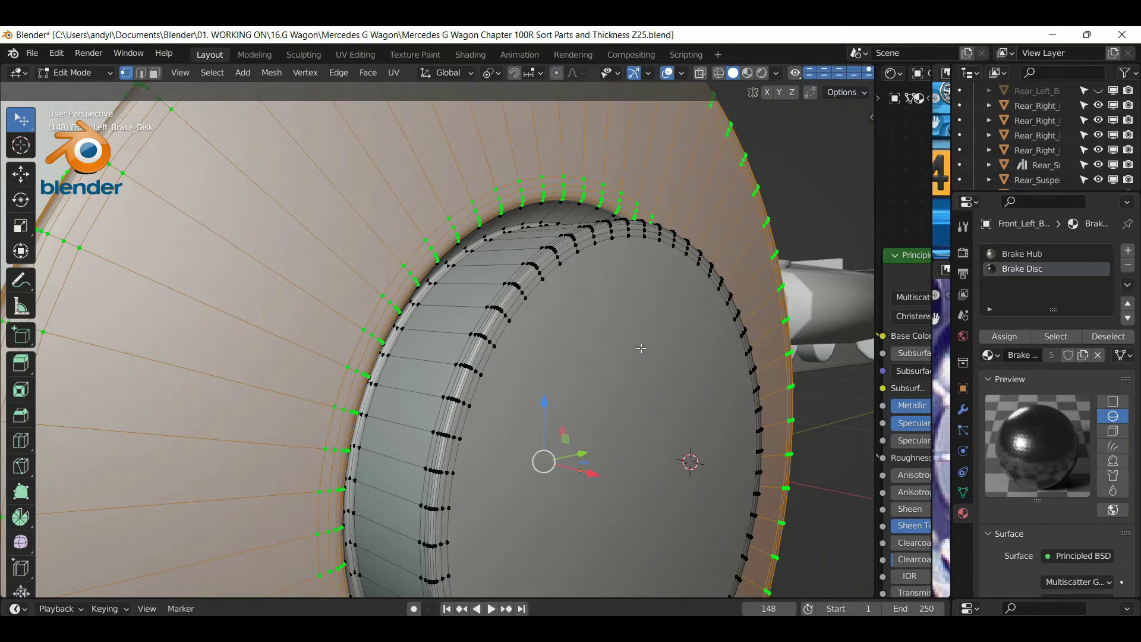
{"action": "left_click", "coordinate": [747, 73]}
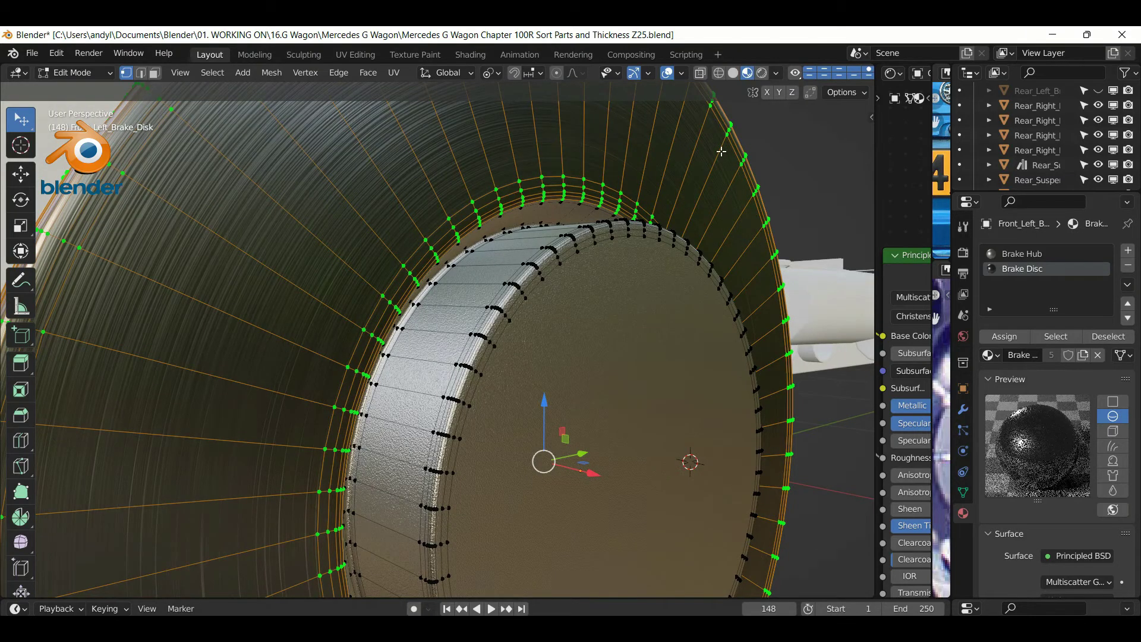
{"action": "scroll", "coordinate": [689, 180], "scroll_direction": "down", "scroll_amount": 3}
{"action": "key", "text": "Tab"}
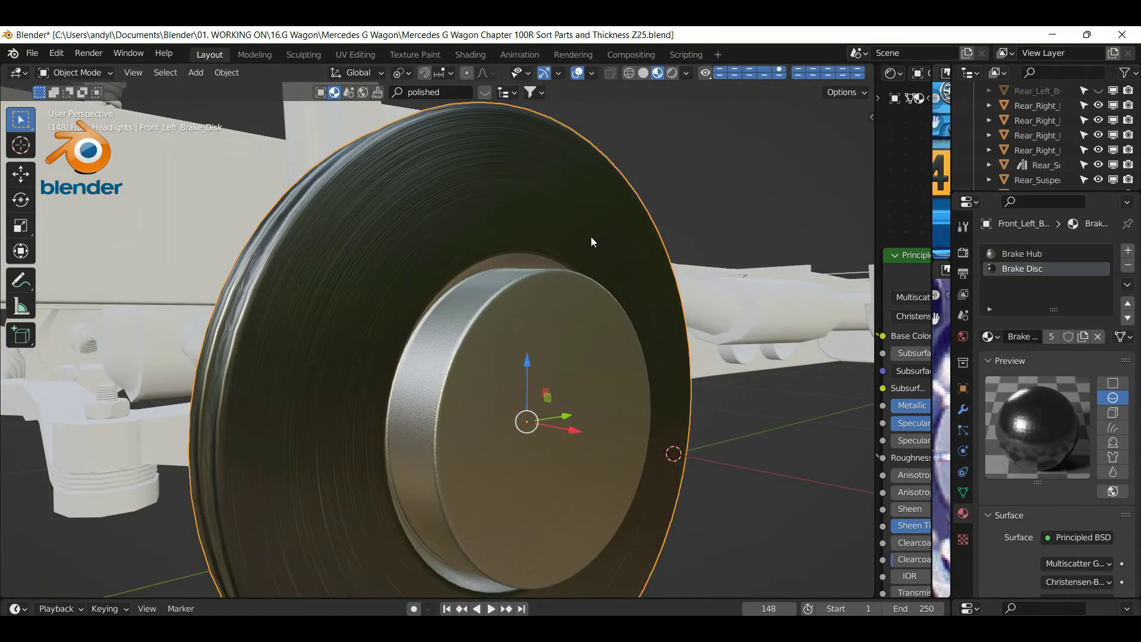
Hide the front left brake disk and select the Number Plates Lights Cover at the rear
{"action": "key", "text": "h"}
{"action": "middle_click_drag", "start_coordinate": [605, 213], "coordinate": [605, 222]}
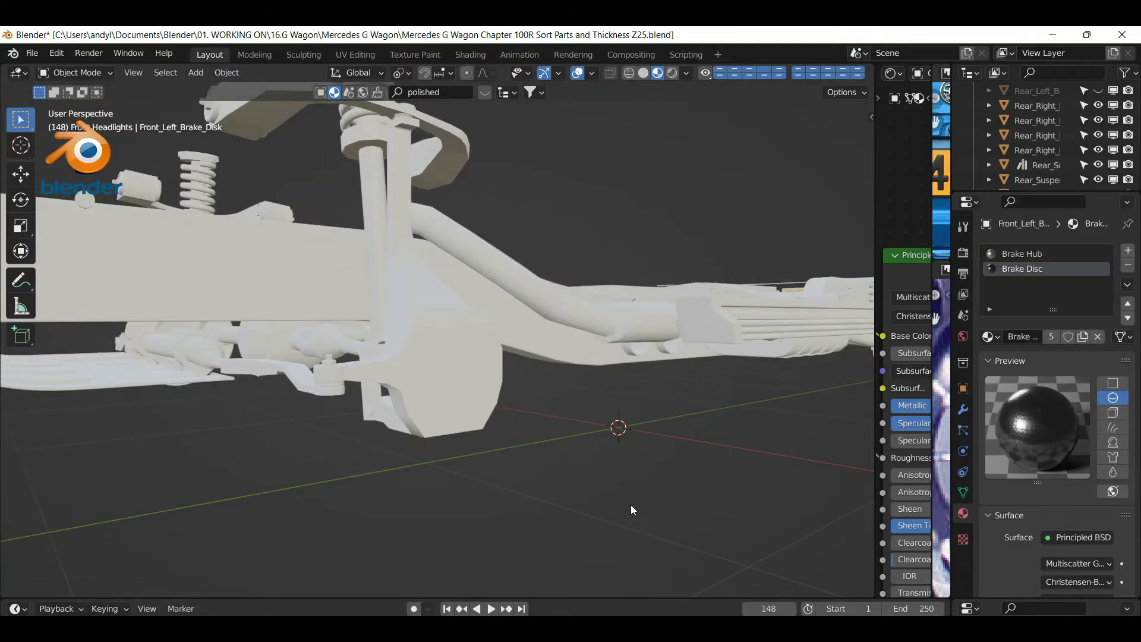
{"action": "middle_click_drag", "start_coordinate": [633, 496], "coordinate": [594, 456]}
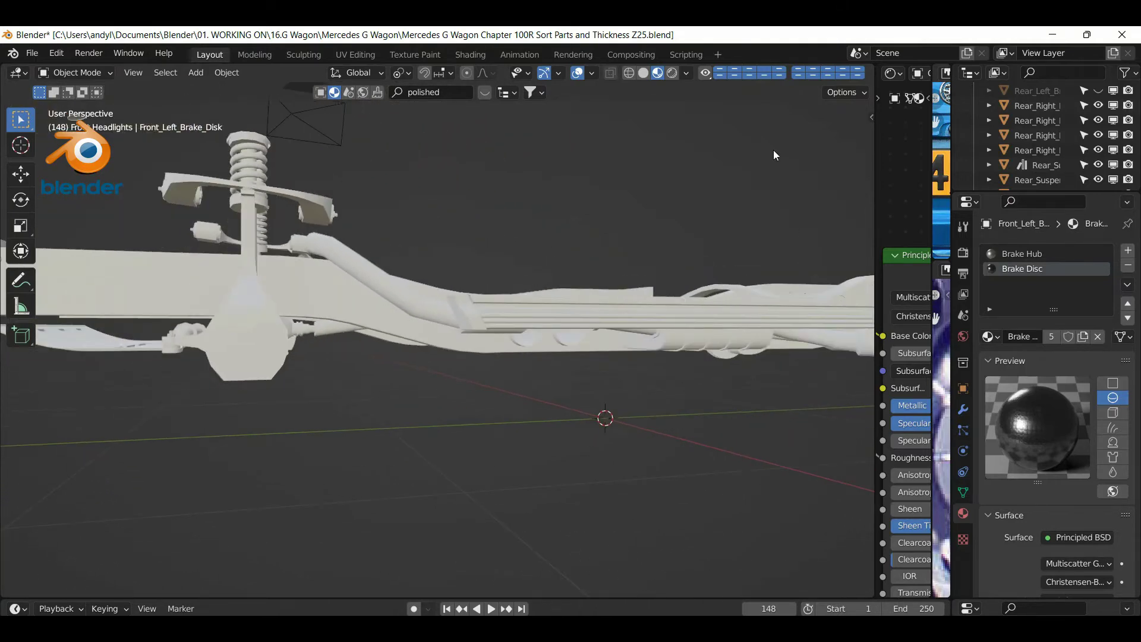
{"action": "left_click", "coordinate": [644, 72]}
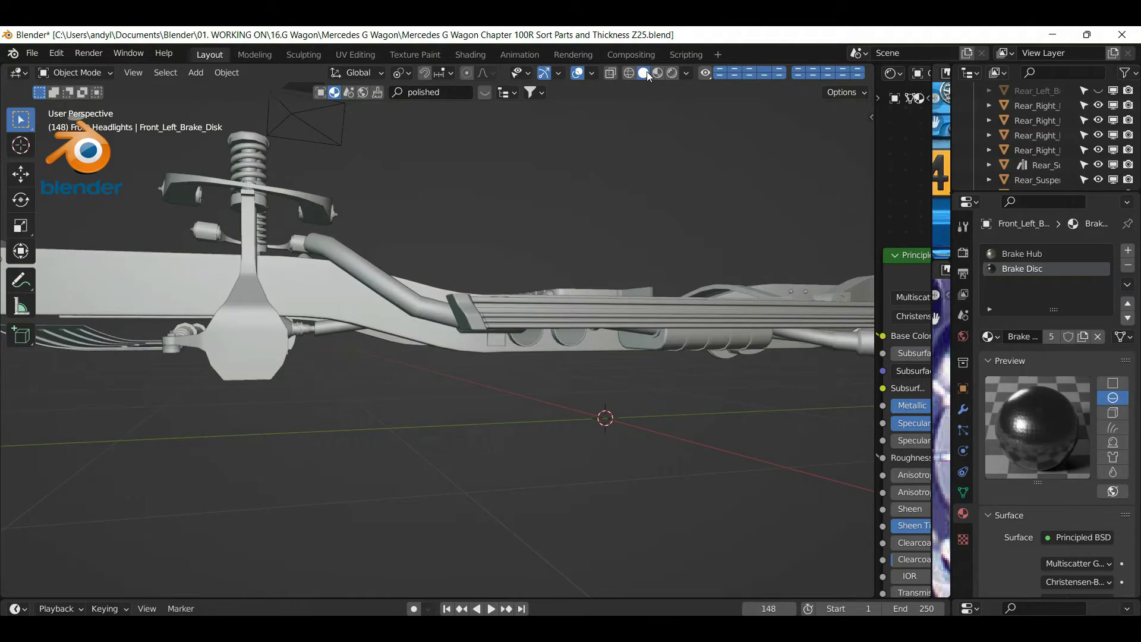
{"action": "scroll", "coordinate": [685, 322], "scroll_direction": "down", "scroll_amount": 5}
{"action": "mouse_move", "coordinate": [676, 342]}
{"action": "middle_mouse_down"}
{"action": "mouse_move", "coordinate": [619, 352]}
{"action": "mouse_move", "coordinate": [658, 379]}
{"action": "mouse_move", "coordinate": [670, 364]}
{"action": "mouse_move", "coordinate": [628, 381]}
{"action": "mouse_move", "coordinate": [456, 387]}
{"action": "mouse_move", "coordinate": [331, 367]}
{"action": "mouse_move", "coordinate": [209, 379]}
{"action": "mouse_move", "coordinate": [221, 363]}
{"action": "mouse_move", "coordinate": [309, 357]}
{"action": "mouse_move", "coordinate": [270, 368]}
{"action": "middle_mouse_up"}
{"action": "scroll", "coordinate": [221, 363], "scroll_direction": "up", "scroll_amount": 5}
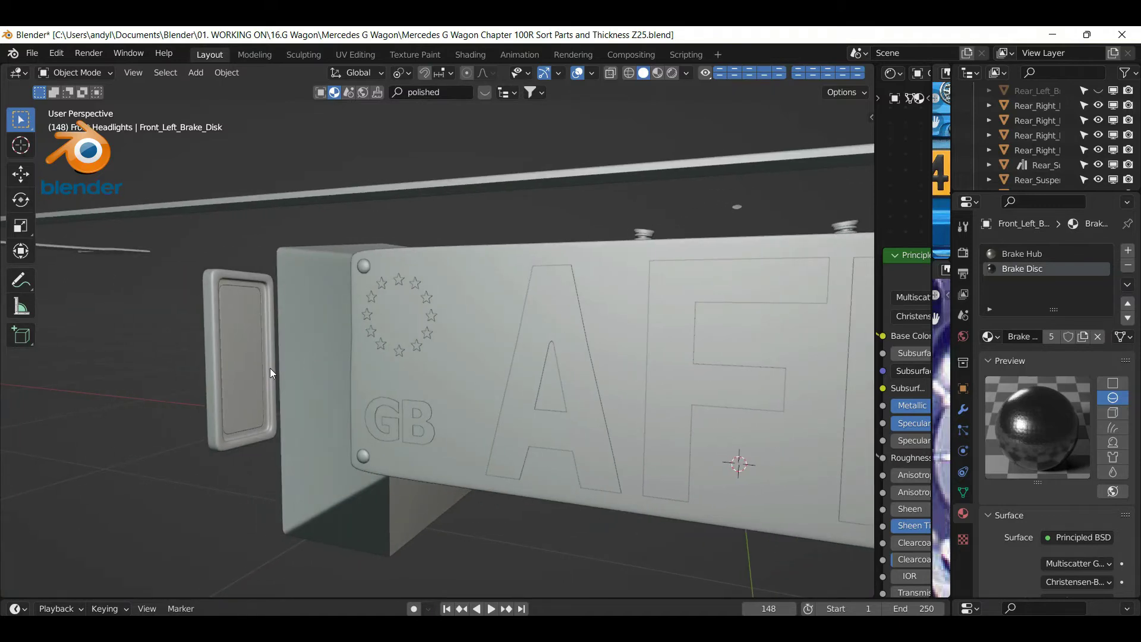
{"action": "left_click", "coordinate": [254, 376]}
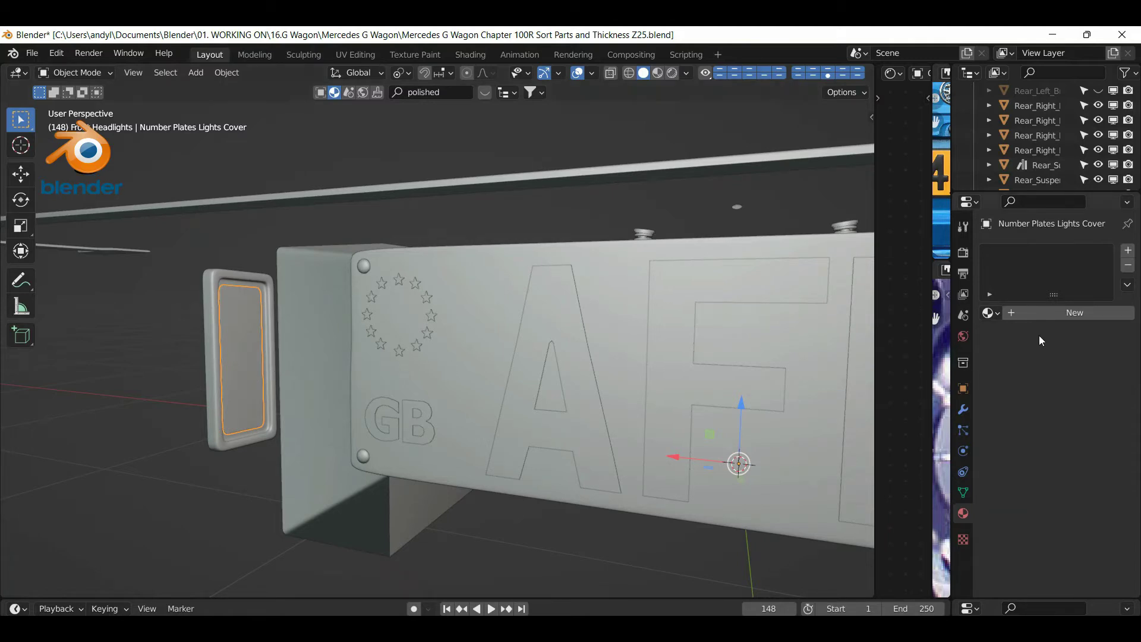
{"action": "left_click", "coordinate": [990, 313]}
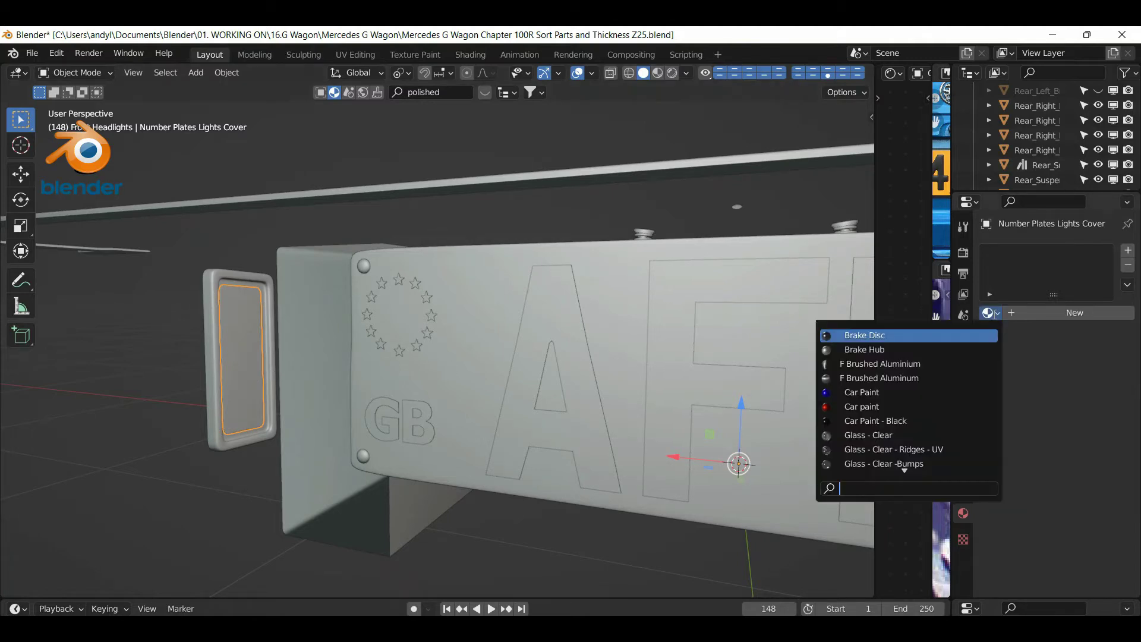
{"action": "scroll", "coordinate": [927, 464], "scroll_direction": "down", "scroll_amount": 3}
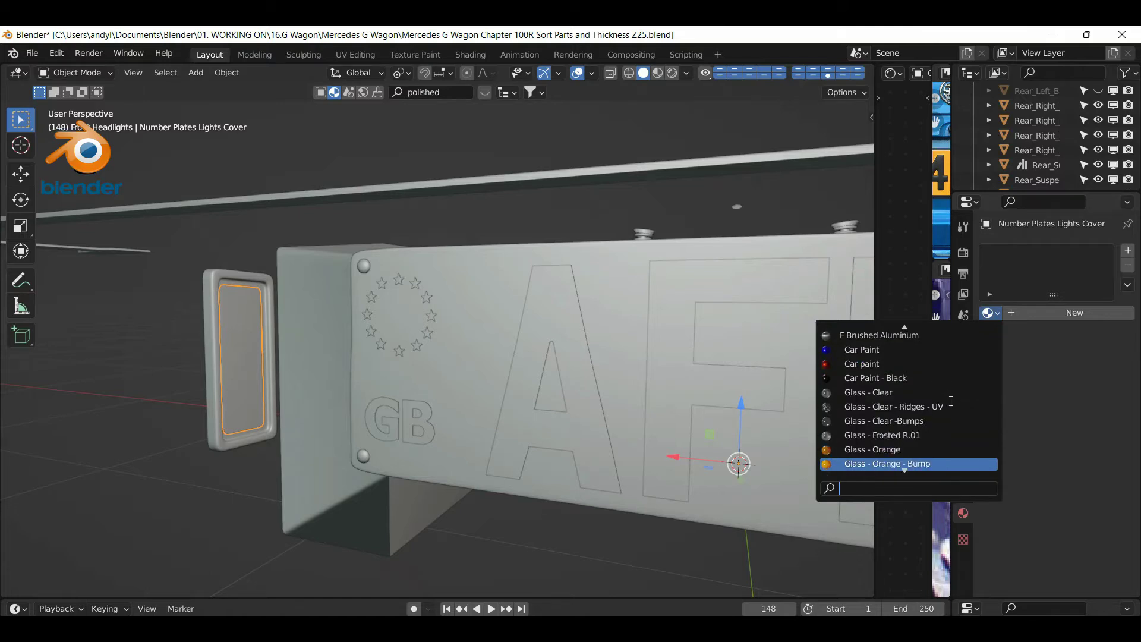
{"action": "scroll", "coordinate": [903, 458], "scroll_direction": "down", "scroll_amount": 1}
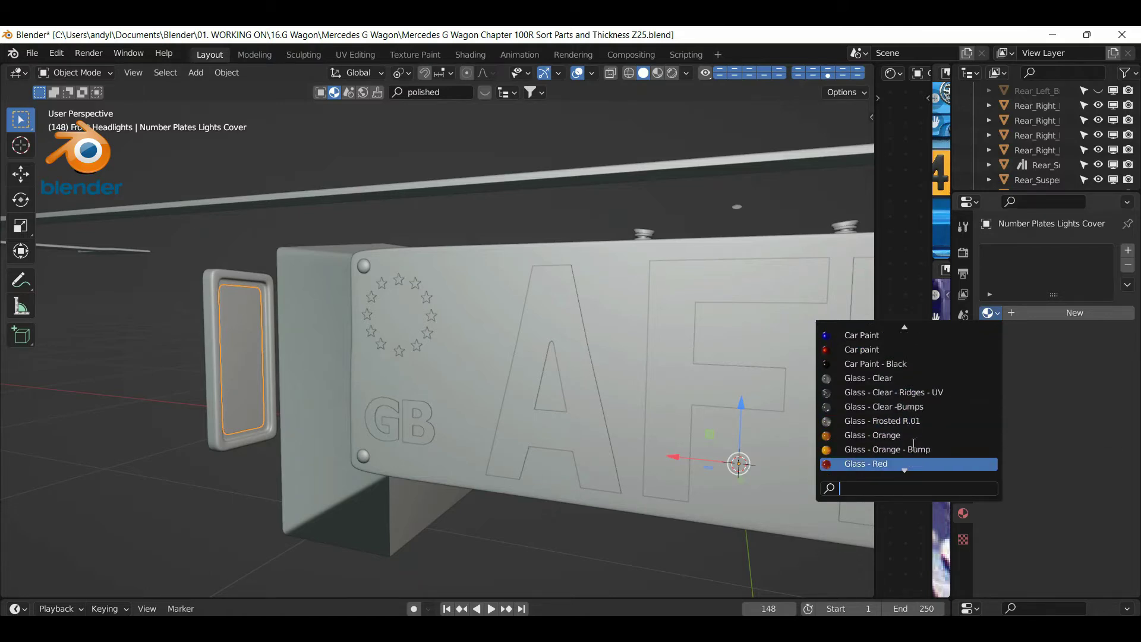
{"action": "left_click", "coordinate": [891, 464]}
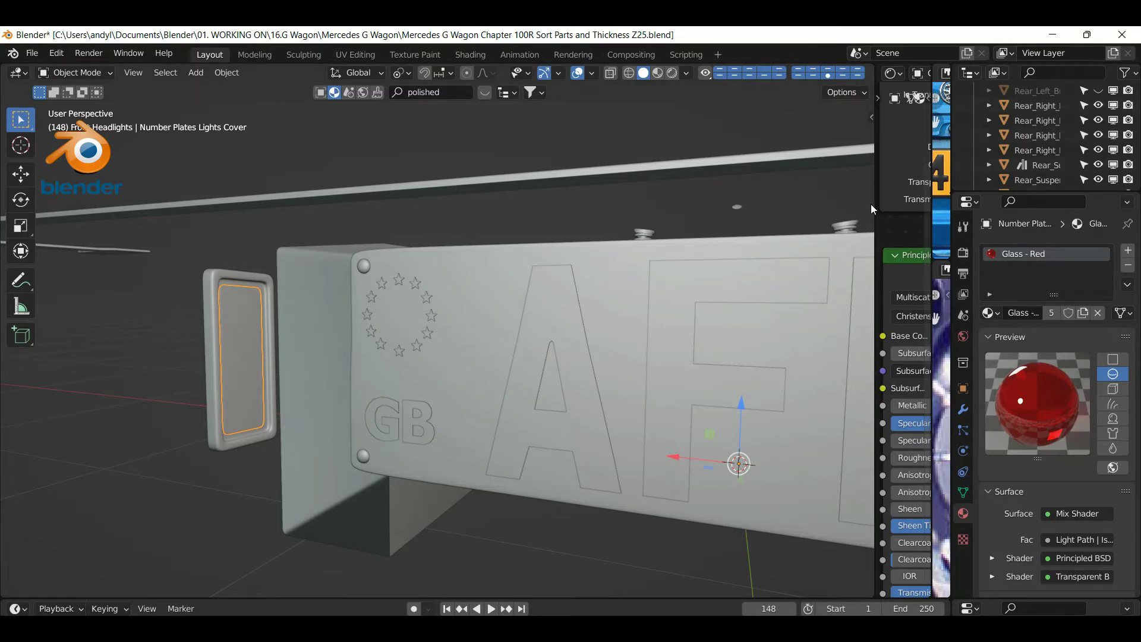
Load 2019-Mercedes-Benz-G-550-European-Spec-09.jpg as reference and zoom onto its rear plate area
{"action": "left_click_drag", "start_coordinate": [878, 201], "coordinate": [358, 262]}
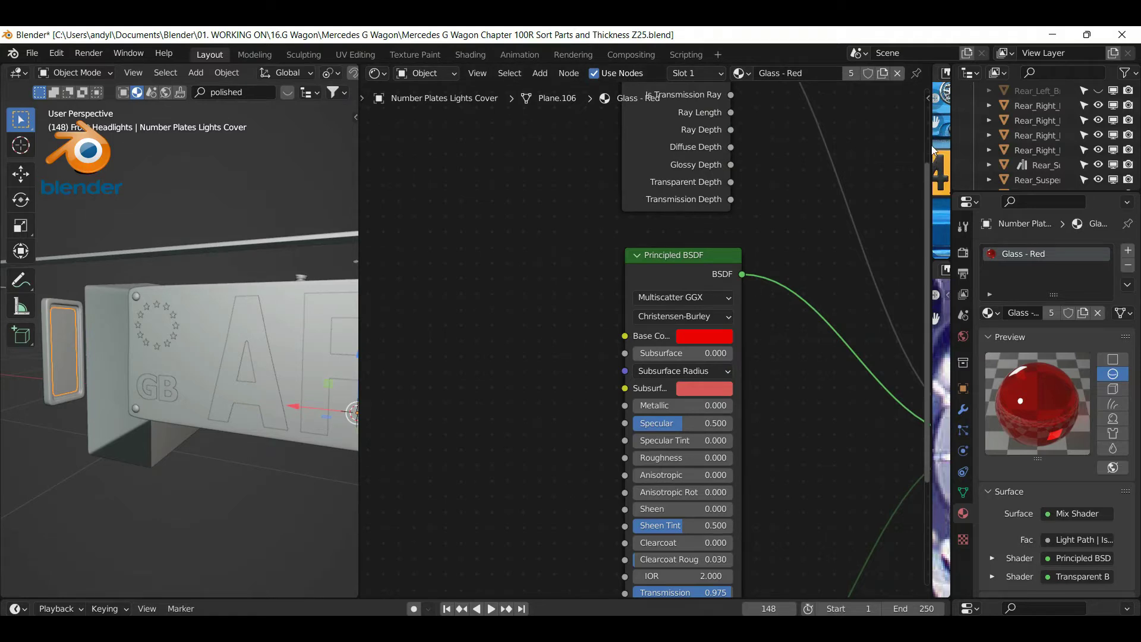
{"action": "left_click_drag", "start_coordinate": [933, 125], "coordinate": [380, 125]}
{"action": "scroll", "coordinate": [657, 355], "scroll_direction": "down", "scroll_amount": 6}
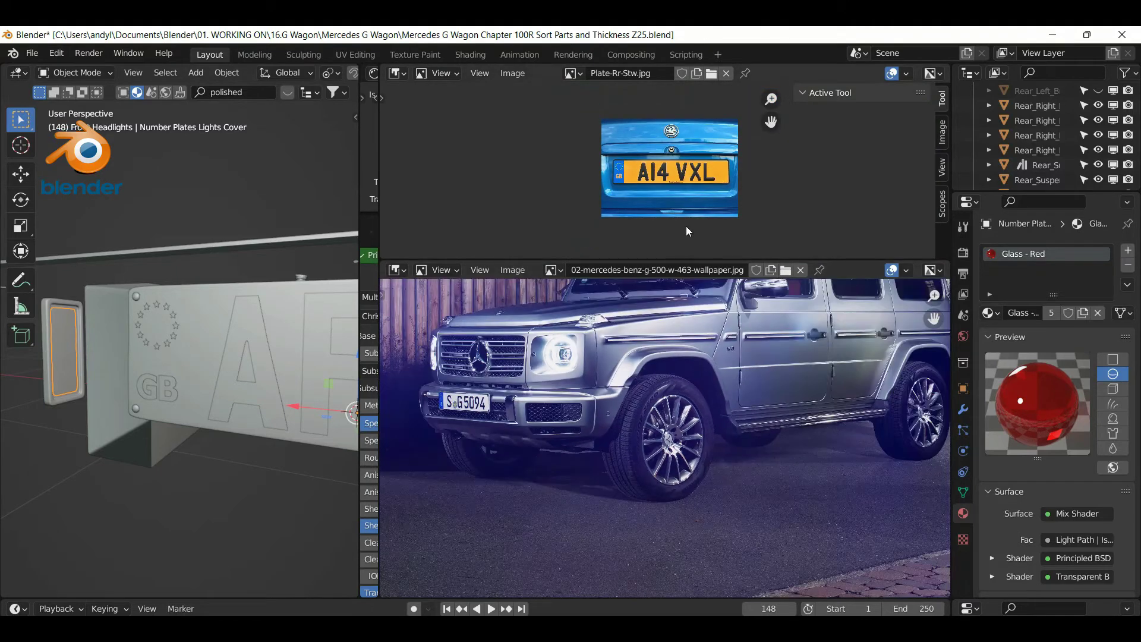
{"action": "left_click", "coordinate": [715, 73]}
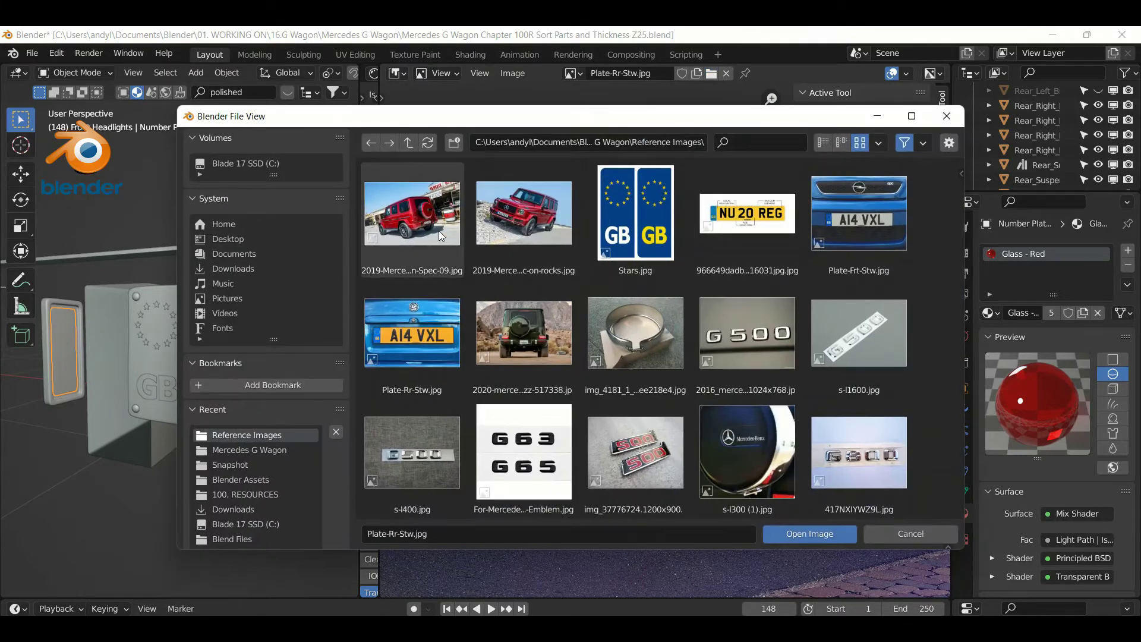
{"action": "double_click", "coordinate": [433, 225]}
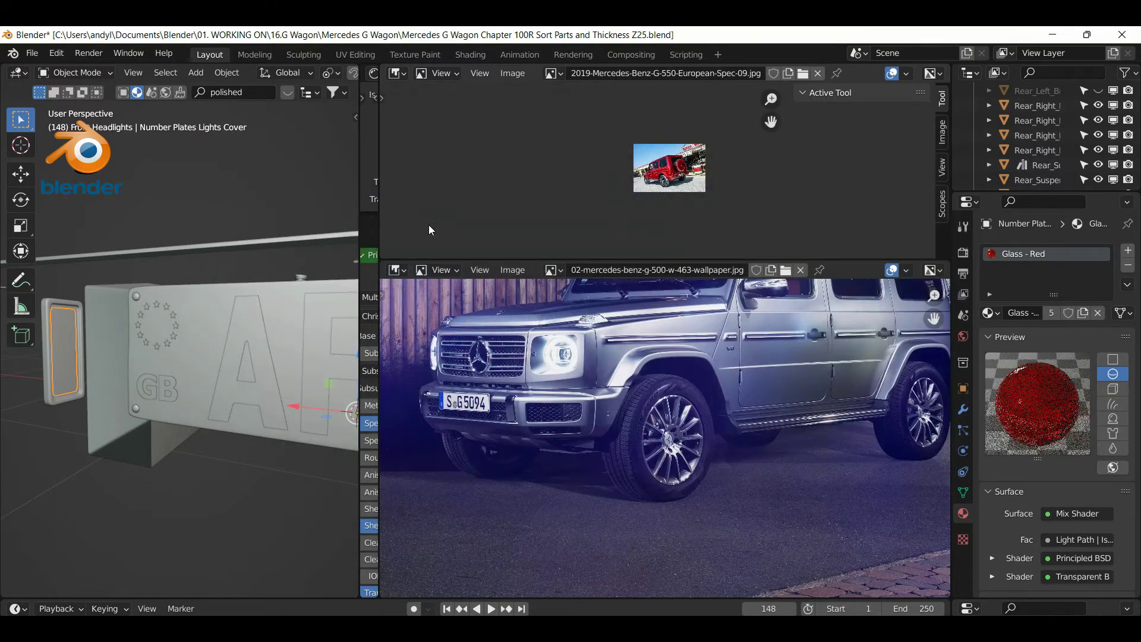
{"action": "scroll", "coordinate": [795, 102], "scroll_direction": "up", "scroll_amount": 15}
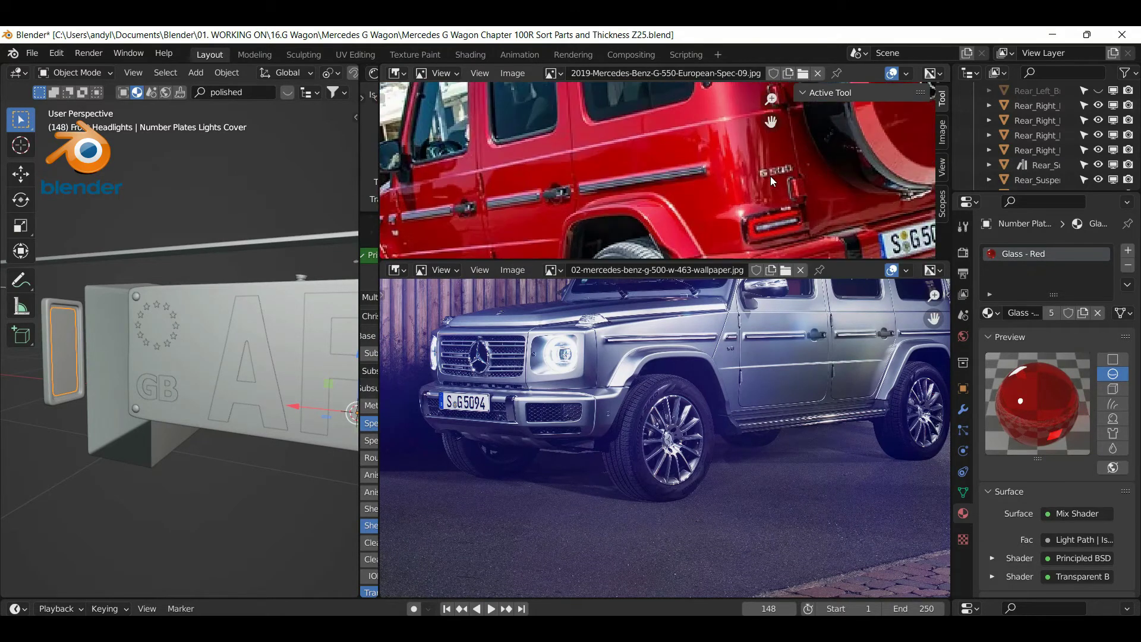
{"action": "middle_click_drag", "start_coordinate": [770, 175], "coordinate": [742, 128]}
{"action": "scroll", "coordinate": [761, 197], "scroll_direction": "up", "scroll_amount": 4}
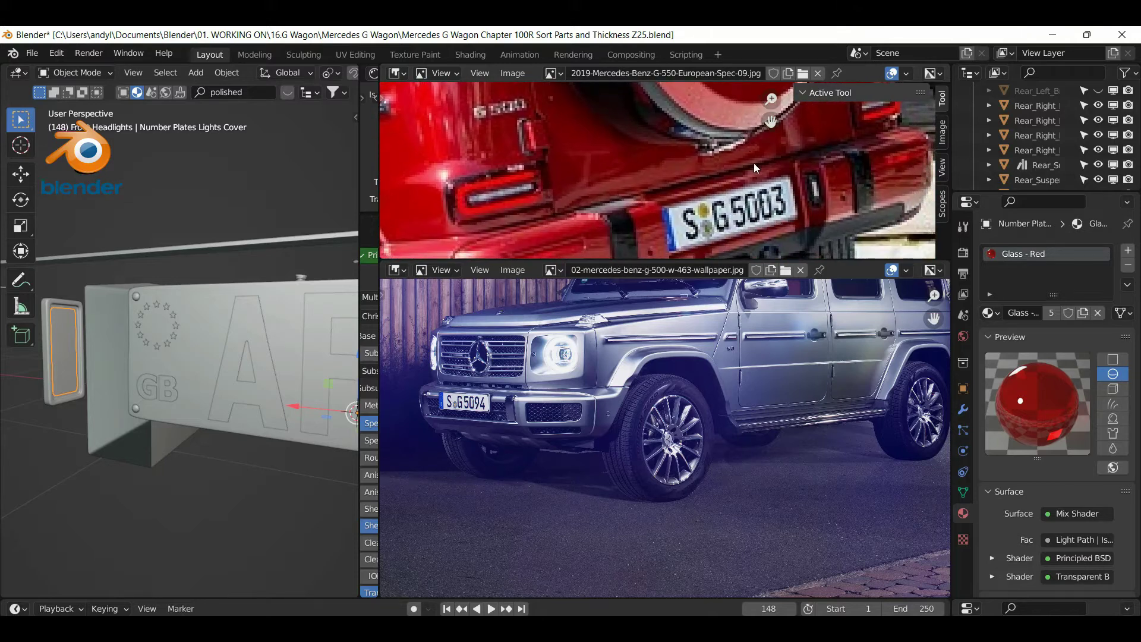
{"action": "scroll", "coordinate": [753, 173], "scroll_direction": "down", "scroll_amount": 1}
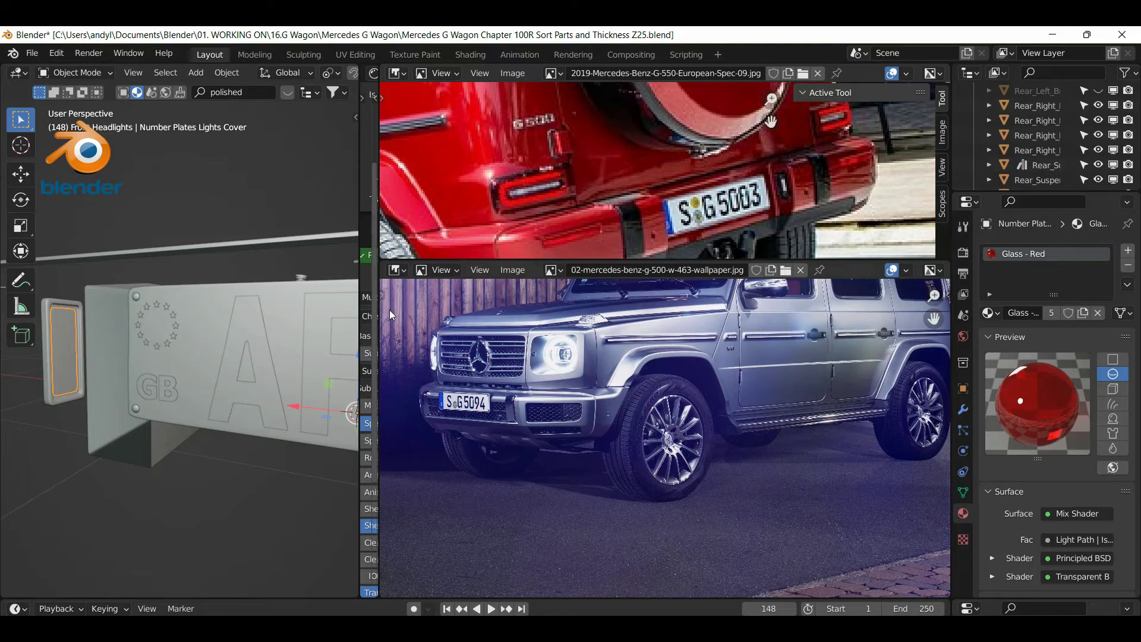
{"action": "left_click_drag", "start_coordinate": [377, 312], "coordinate": [932, 306]}
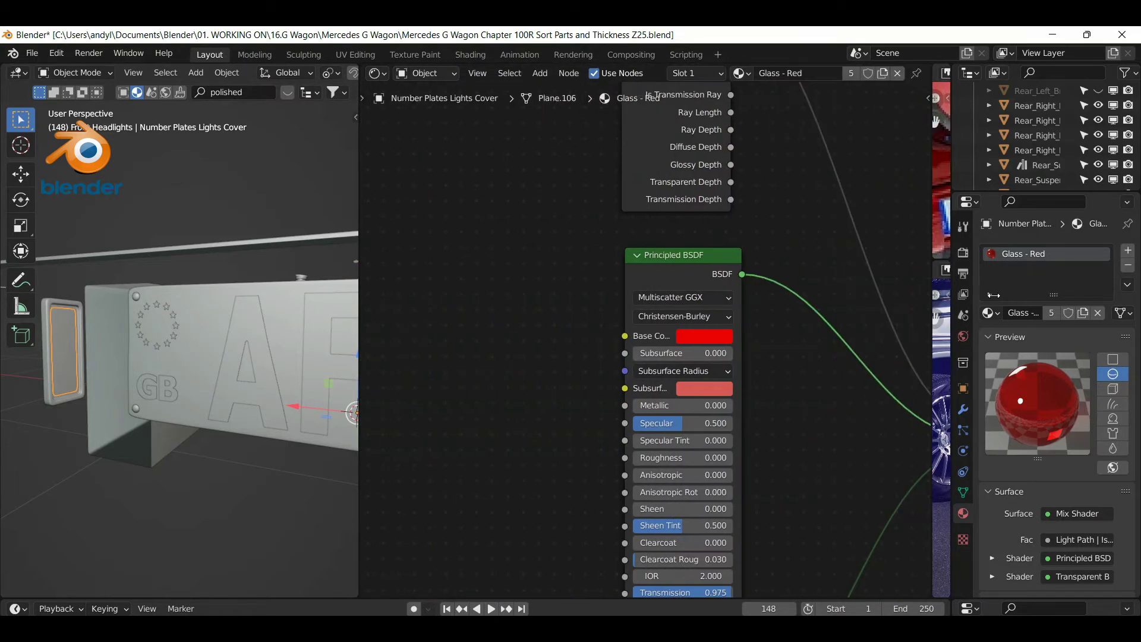
Hide the lens cover, frame the Number Plates Lights Diffuser and enter its Edit Mode
{"action": "left_click_drag", "start_coordinate": [357, 263], "coordinate": [911, 262]}
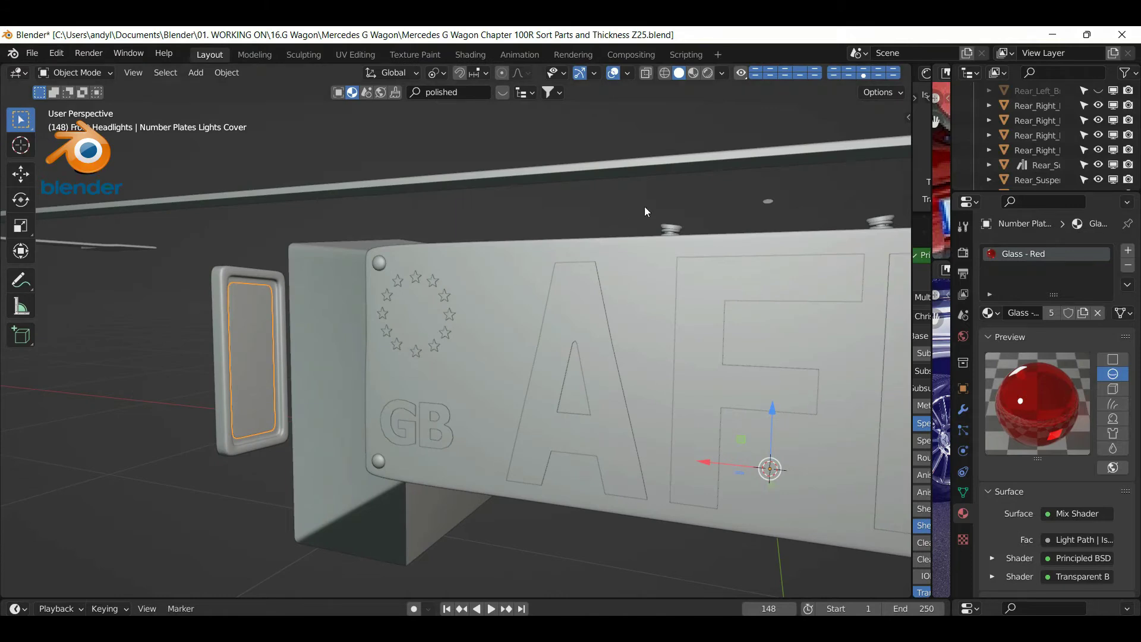
{"action": "key", "text": "h"}
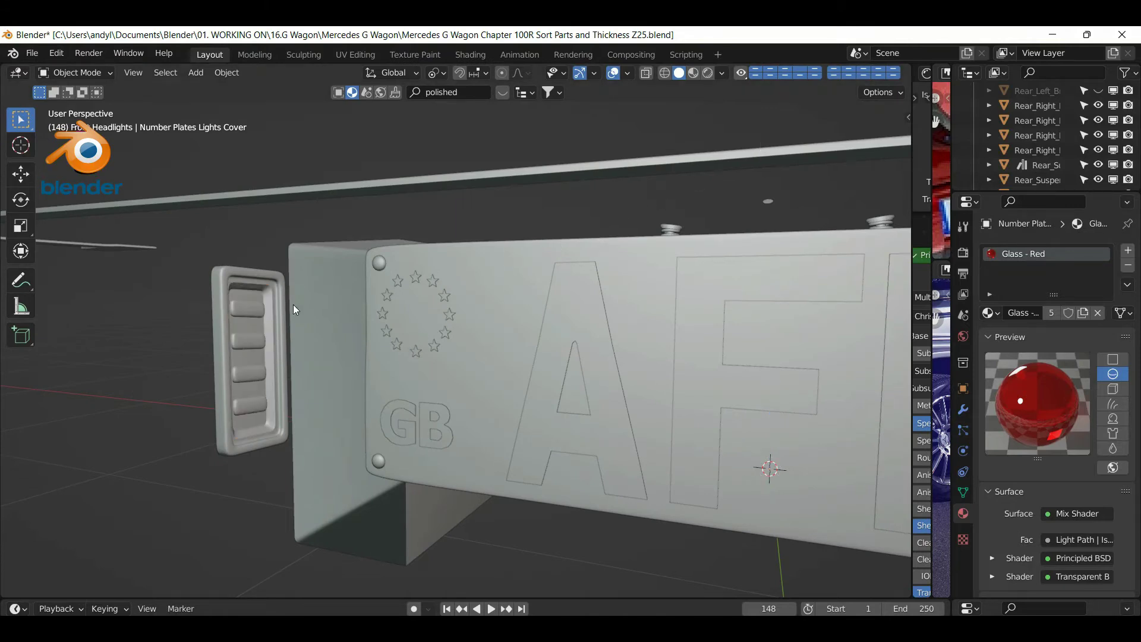
{"action": "left_click", "coordinate": [243, 312]}
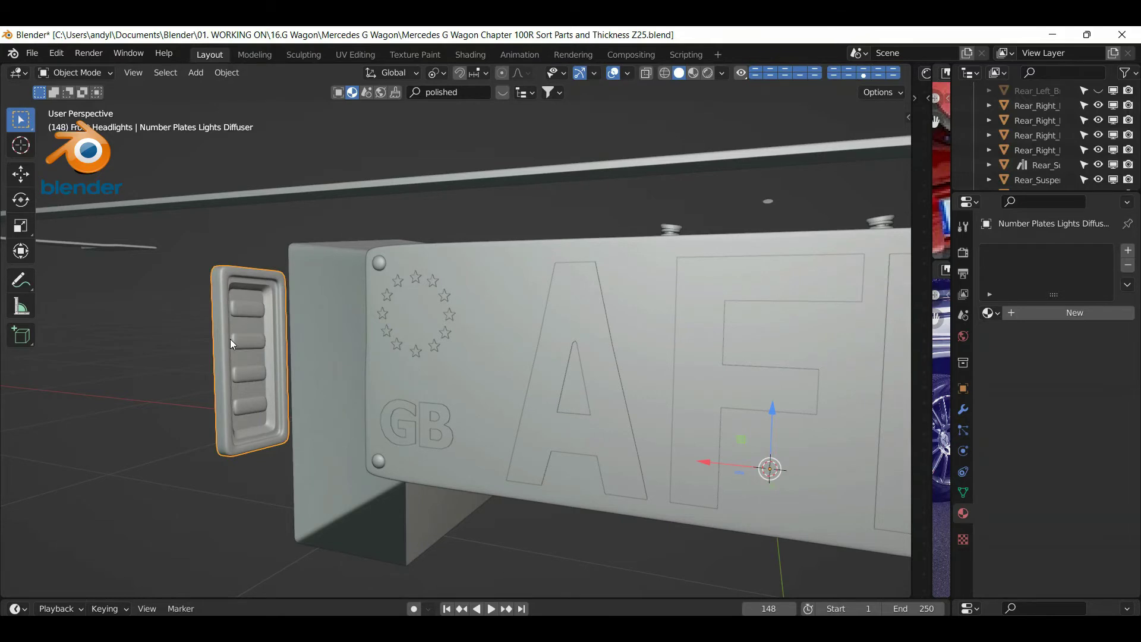
{"action": "scroll", "coordinate": [227, 342], "scroll_direction": "up", "scroll_amount": 2}
{"action": "key", "text": "KP_Decimal"}
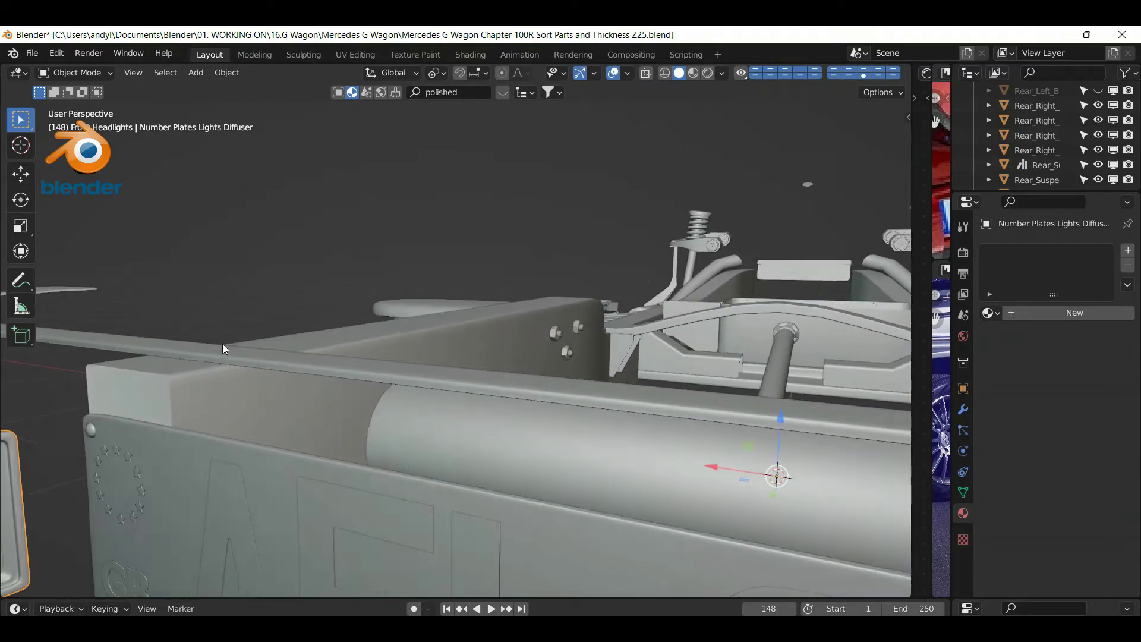
{"action": "left_click", "coordinate": [987, 315]}
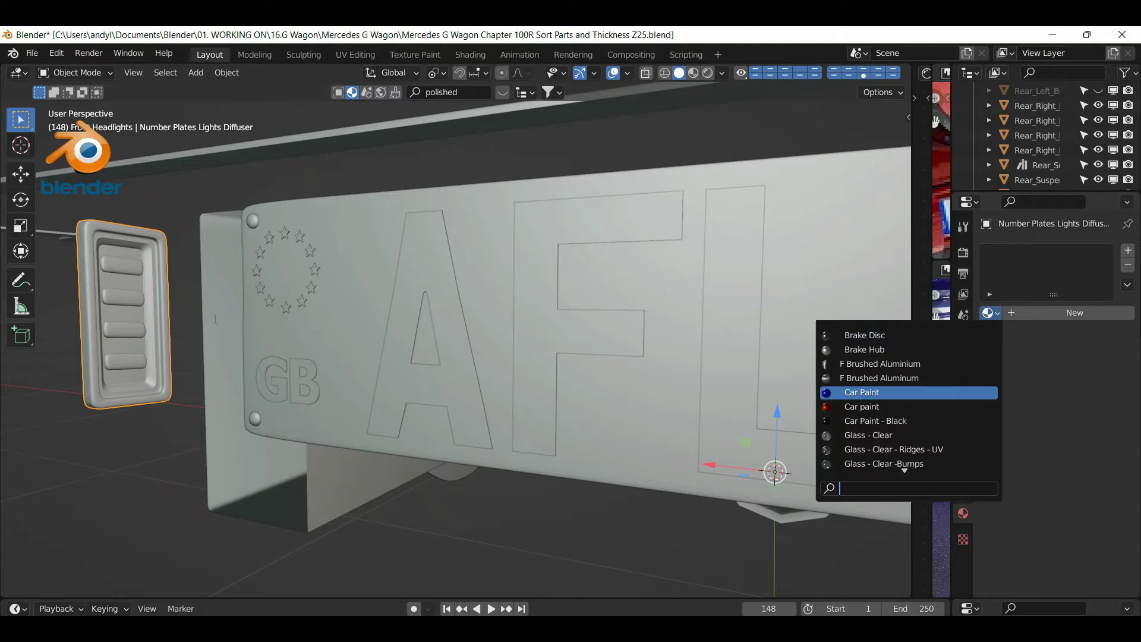
{"action": "key", "text": "Escape"}
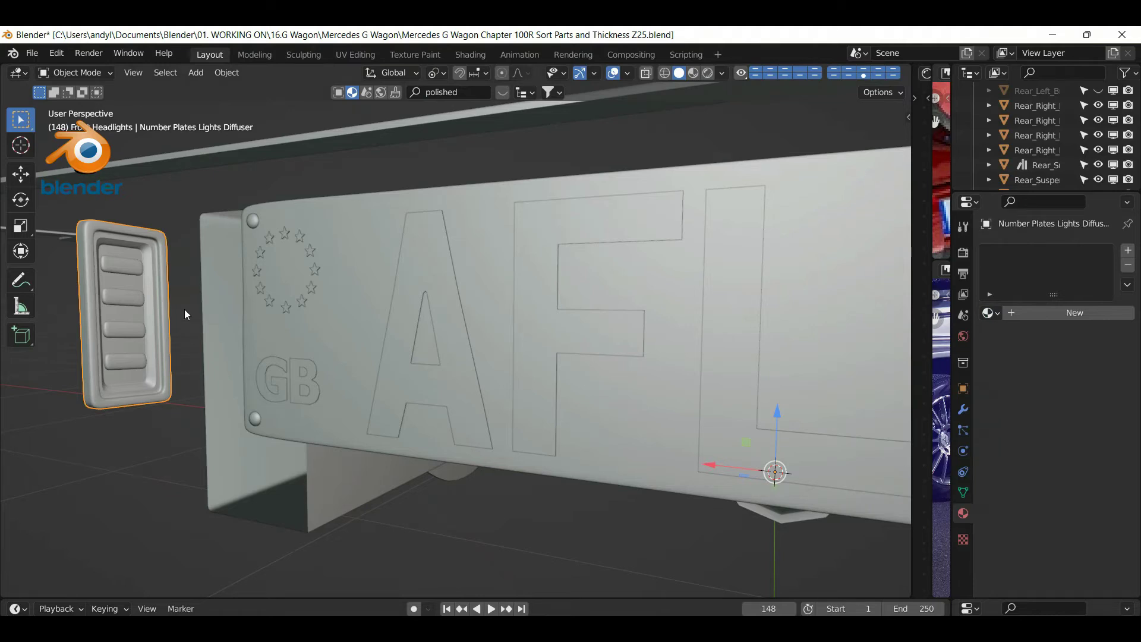
{"action": "key", "text": "Tab"}
{"action": "key", "text": "KP_Divide"}
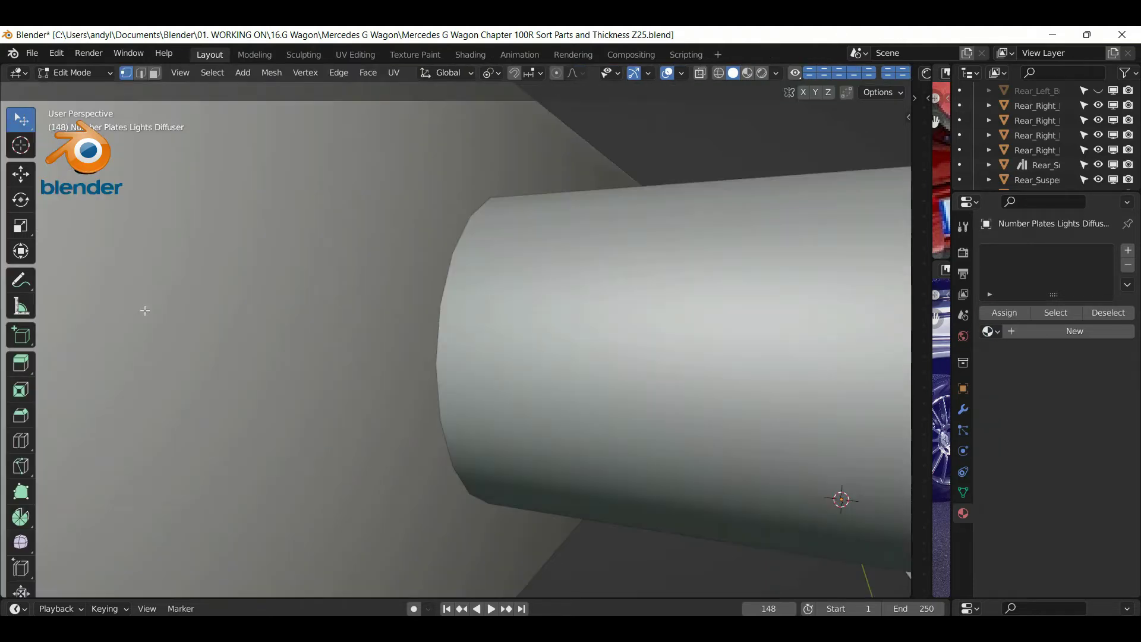
Select the first rounded lens strip of the diffuser as linked geometry
{"action": "key", "text": "KP_Divide"}
{"action": "middle_click_drag", "start_coordinate": [176, 317], "coordinate": [262, 309]}
{"action": "scroll", "coordinate": [329, 320], "scroll_direction": "down", "scroll_amount": 3}
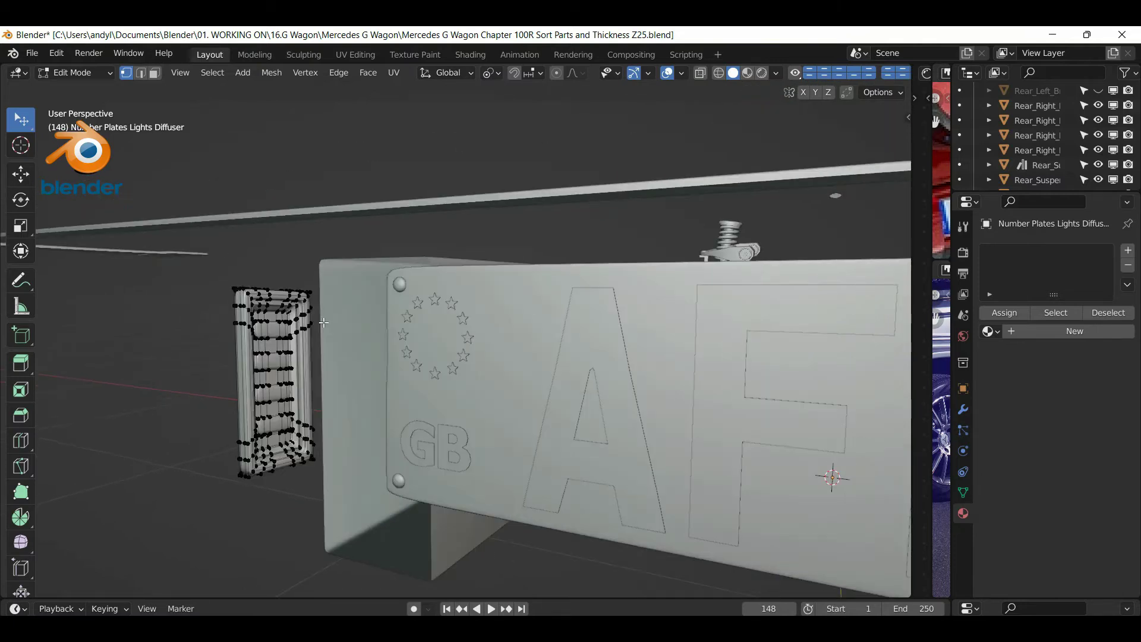
{"action": "scroll", "coordinate": [261, 326], "scroll_direction": "up", "scroll_amount": 8}
{"action": "scroll", "coordinate": [259, 328], "scroll_direction": "down", "scroll_amount": 8}
{"action": "left_click", "coordinate": [268, 322]}
{"action": "key", "text": "KP_Decimal"}
{"action": "middle_click_drag", "start_coordinate": [307, 351], "coordinate": [326, 392]}
{"action": "scroll", "coordinate": [327, 392], "scroll_direction": "down", "scroll_amount": 6}
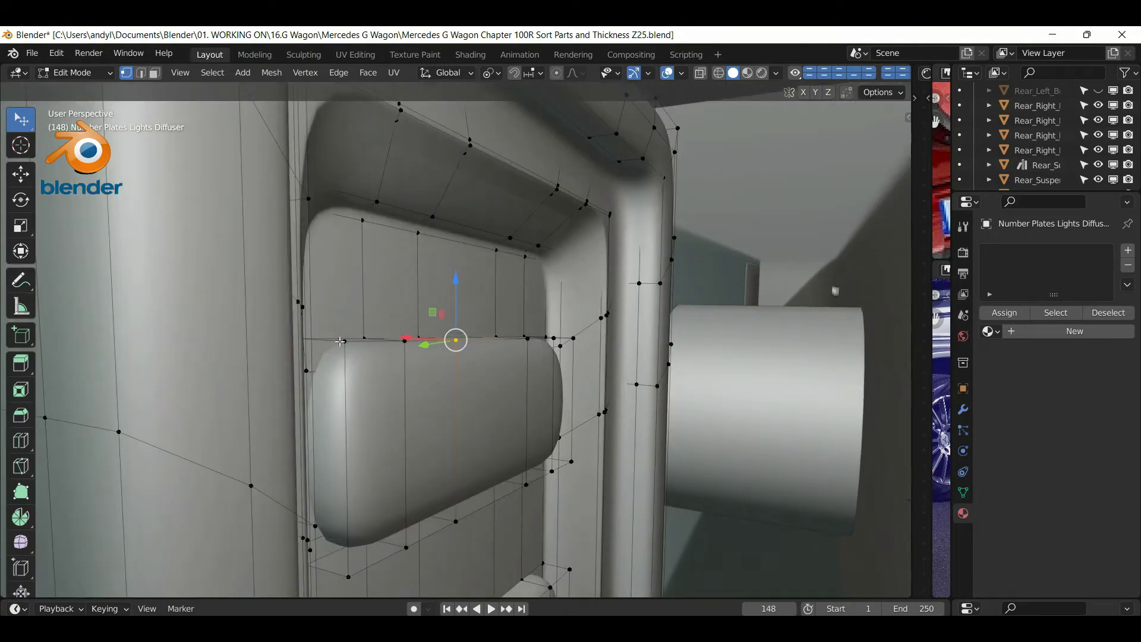
{"action": "key", "text": "l"}
Add the remaining three lens strips to the selection with L
{"action": "middle_click_drag", "start_coordinate": [351, 340], "coordinate": [405, 356]}
{"action": "key", "text": "l"}
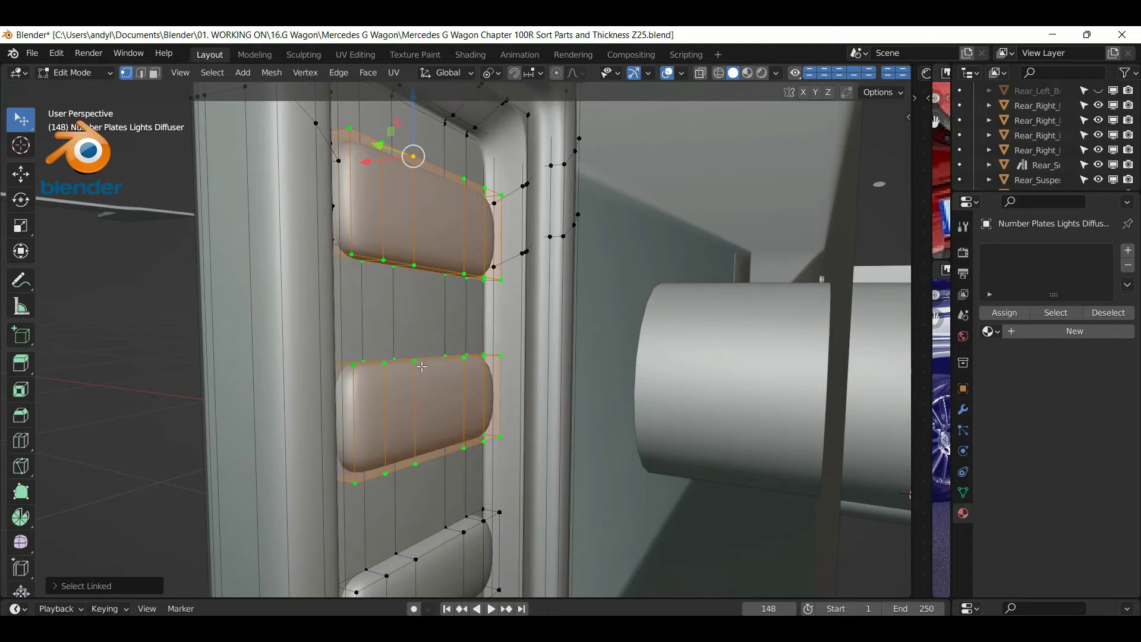
{"action": "key", "text": "l"}
{"action": "middle_click_drag", "start_coordinate": [464, 538], "coordinate": [402, 305]}
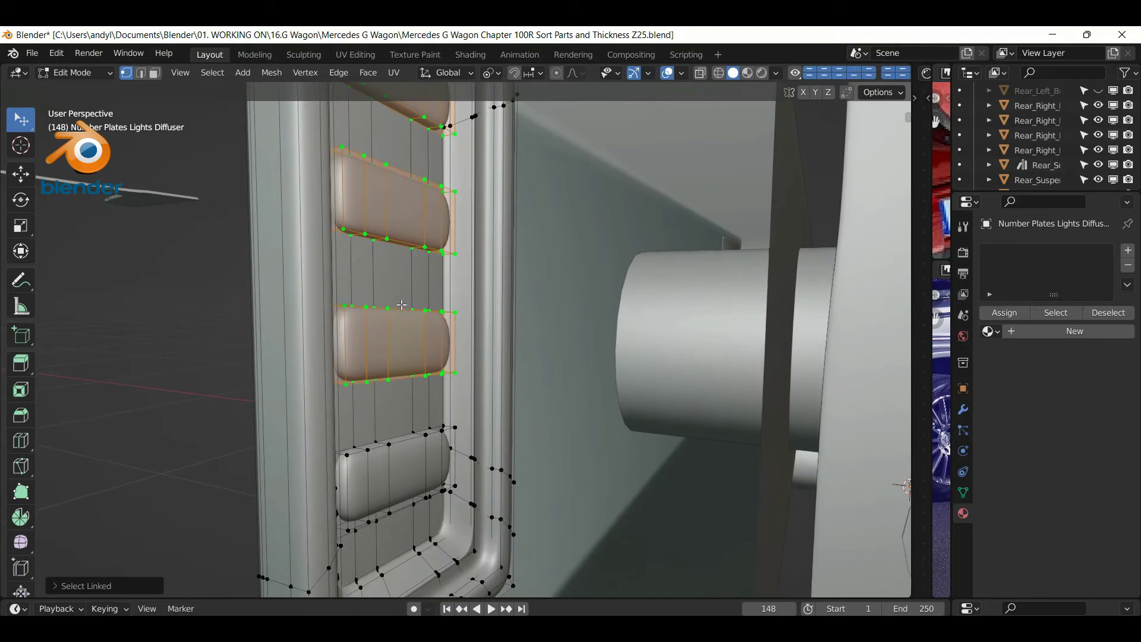
{"action": "key", "text": "l"}
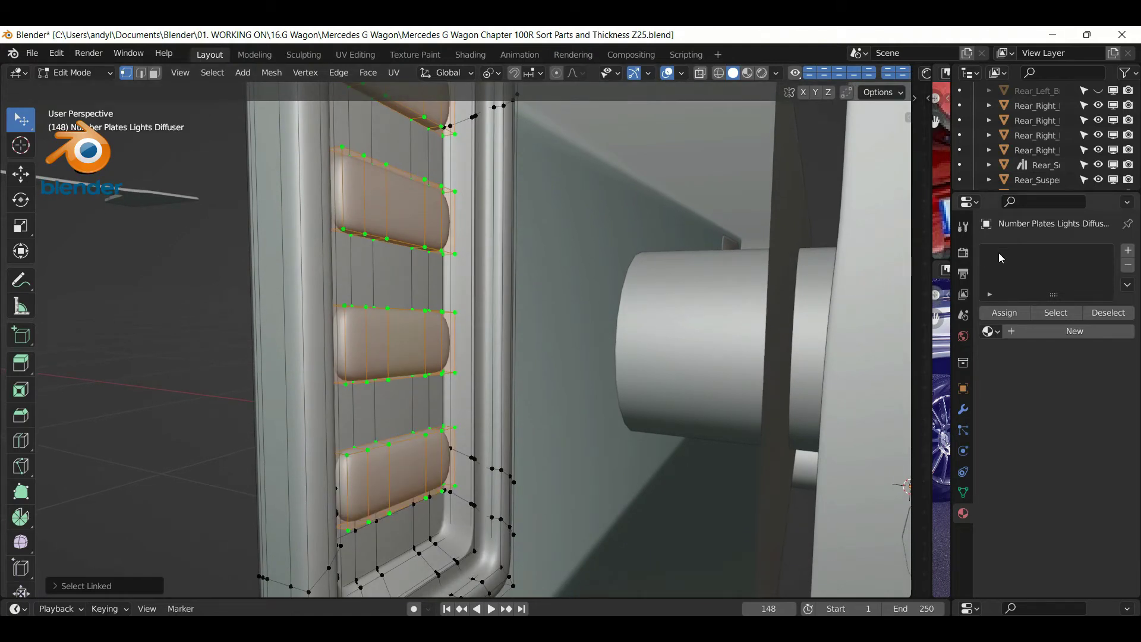
Apply White Plastic R.02 to the diffuser strips and invert the selection to the frame
{"action": "left_click", "coordinate": [989, 336]}
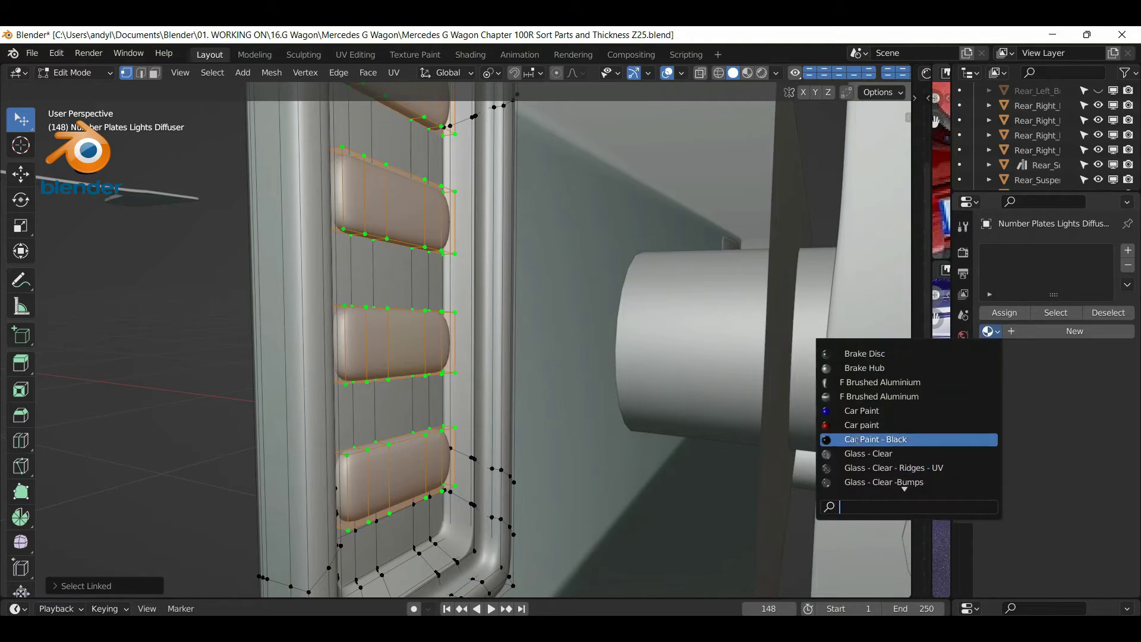
{"action": "scroll", "coordinate": [857, 439], "scroll_direction": "up", "scroll_amount": 6}
{"action": "scroll", "coordinate": [908, 447], "scroll_direction": "down", "scroll_amount": 13}
{"action": "scroll", "coordinate": [909, 448], "scroll_direction": "down", "scroll_amount": 8}
{"action": "scroll", "coordinate": [900, 467], "scroll_direction": "down", "scroll_amount": 13}
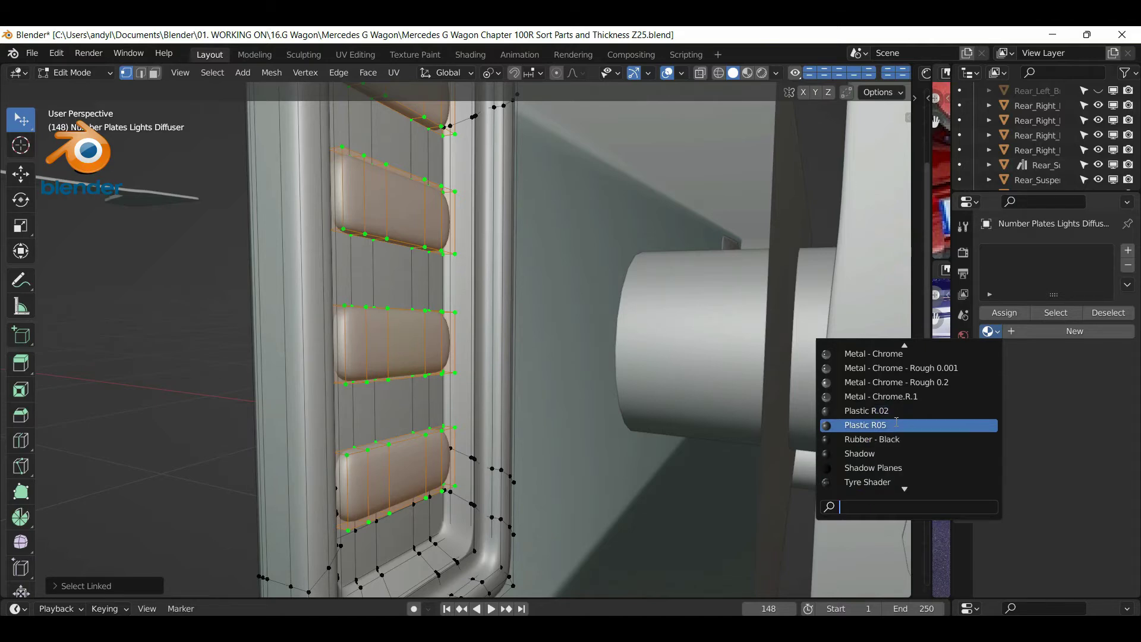
{"action": "scroll", "coordinate": [891, 465], "scroll_direction": "down", "scroll_amount": 2}
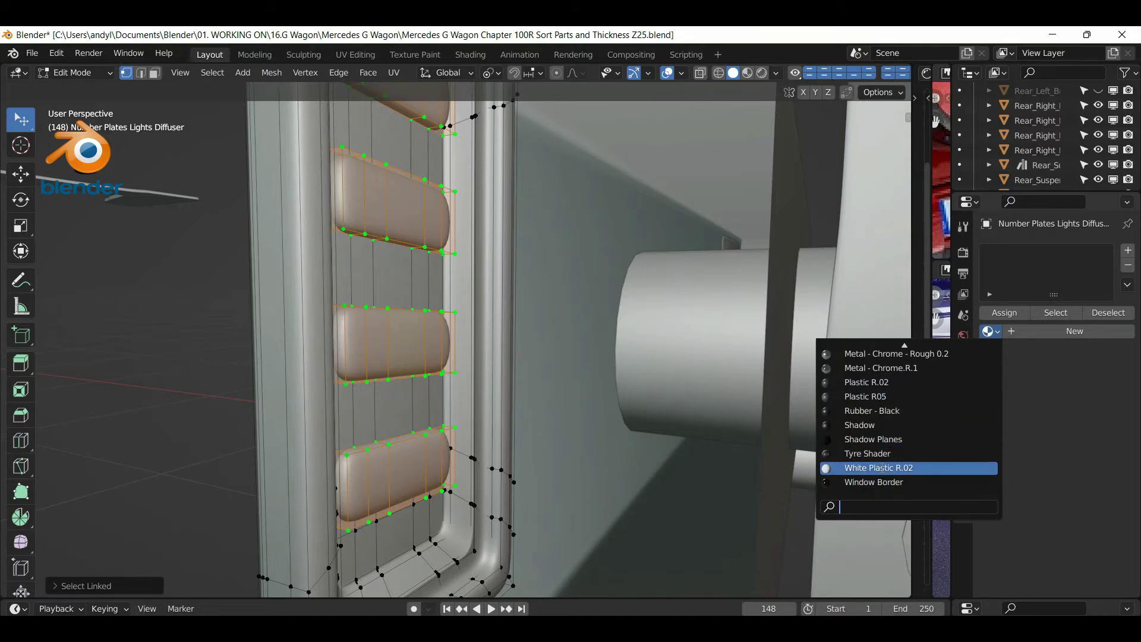
{"action": "left_click", "coordinate": [882, 467]}
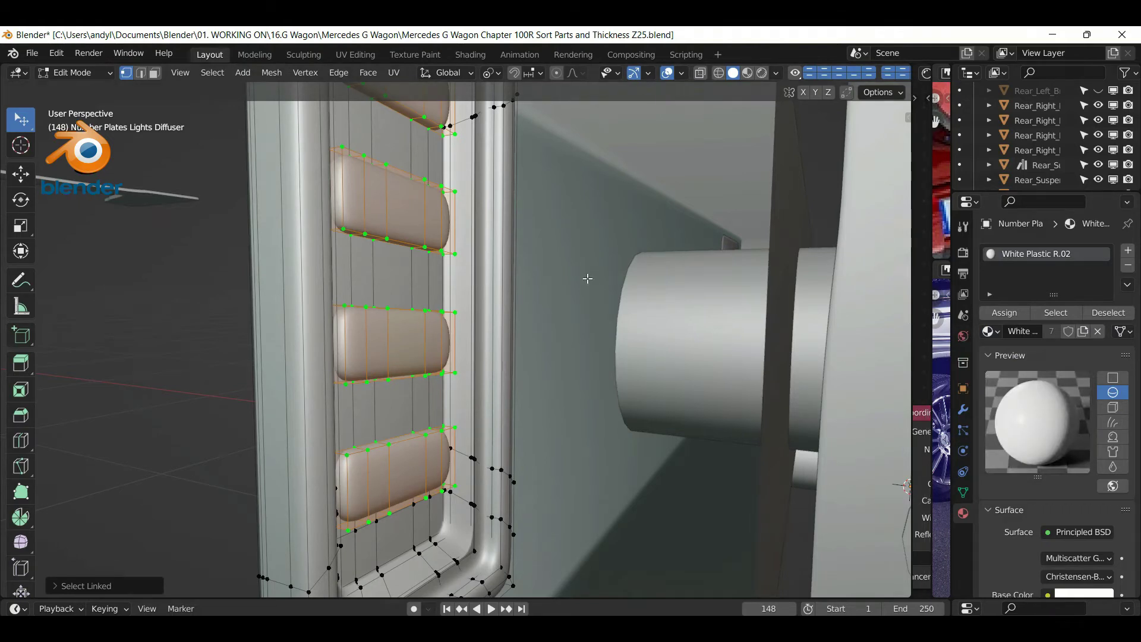
{"action": "key", "text": "ctrl+i"}
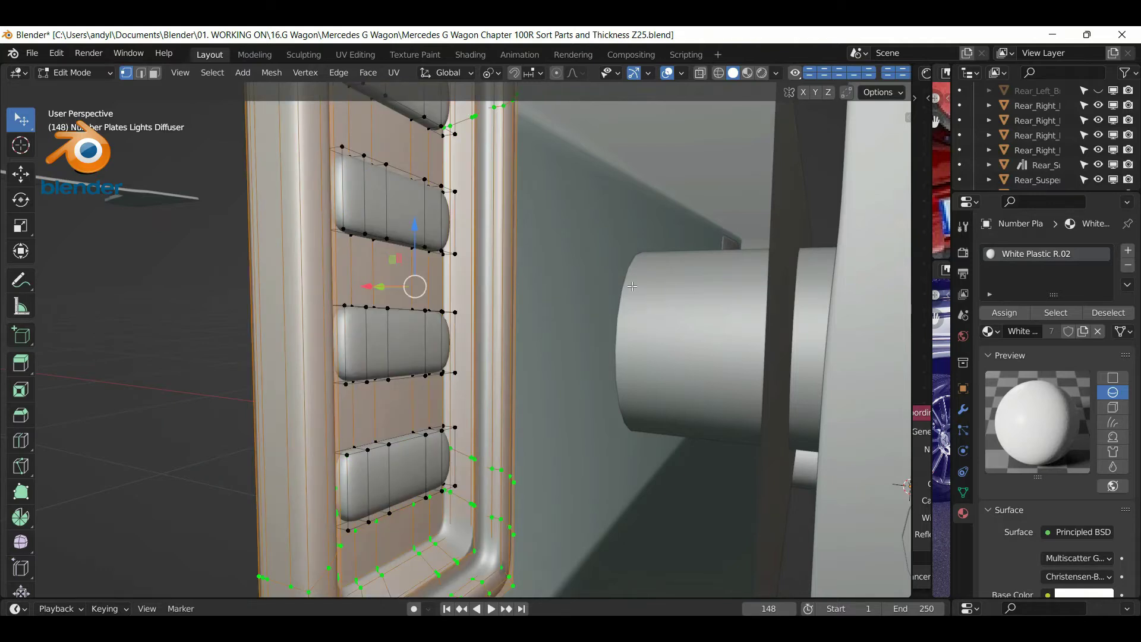
Add a second material slot with Plastic R.02 and assign it to the selected diffuser faces
{"action": "left_click", "coordinate": [1126, 252]}
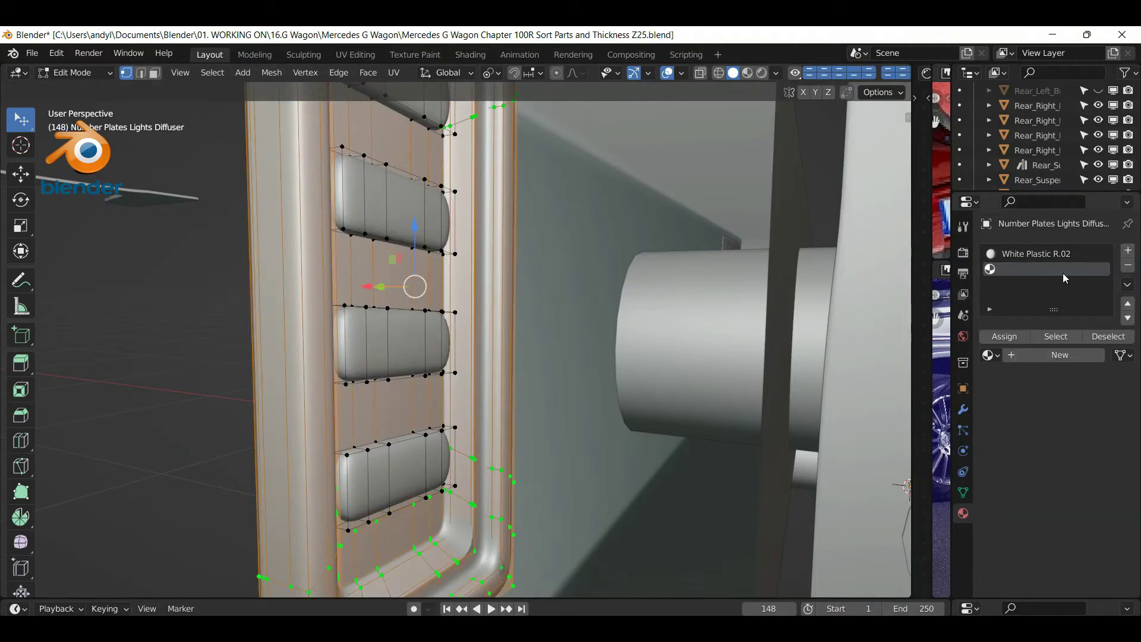
{"action": "left_click", "coordinate": [990, 355]}
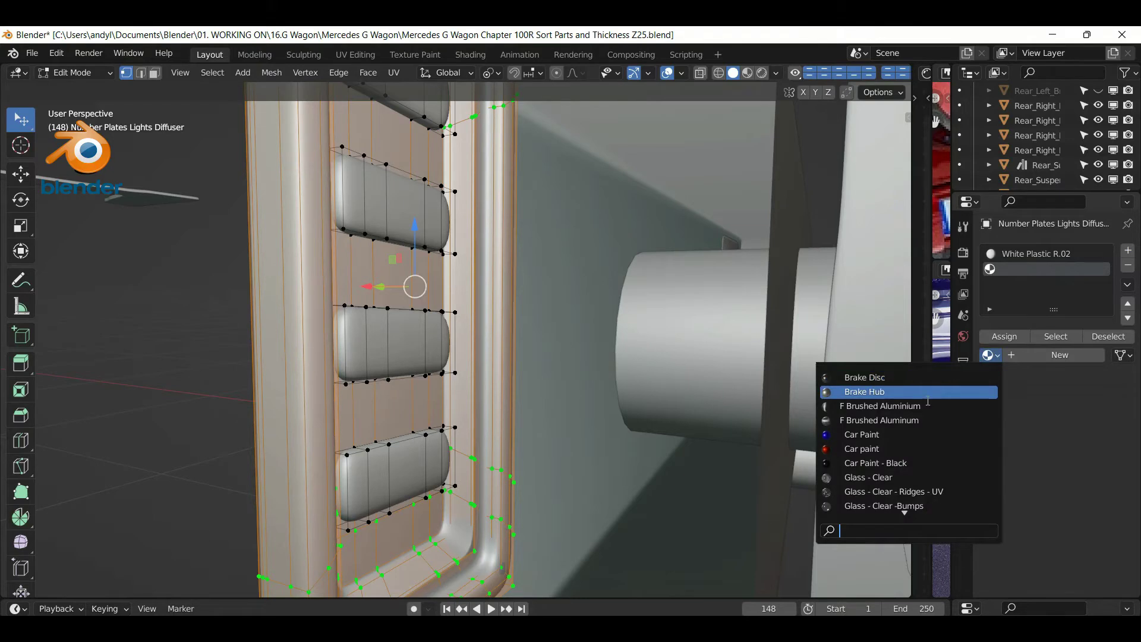
{"action": "scroll", "coordinate": [924, 423], "scroll_direction": "down", "scroll_amount": 18}
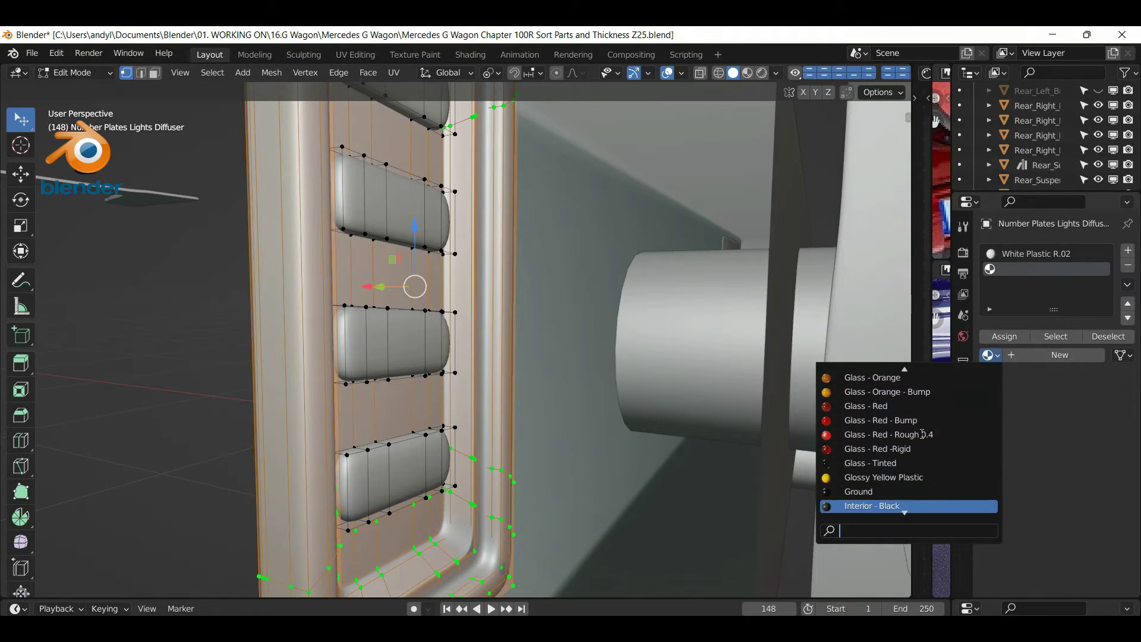
{"action": "scroll", "coordinate": [922, 434], "scroll_direction": "down", "scroll_amount": 5}
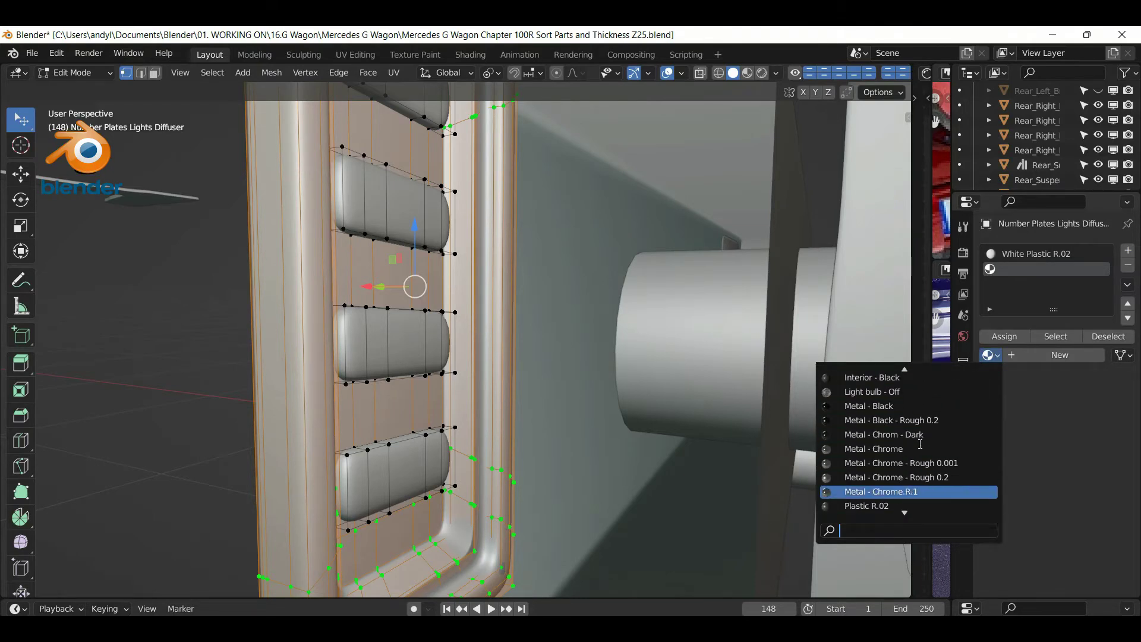
{"action": "scroll", "coordinate": [920, 444], "scroll_direction": "down", "scroll_amount": 2}
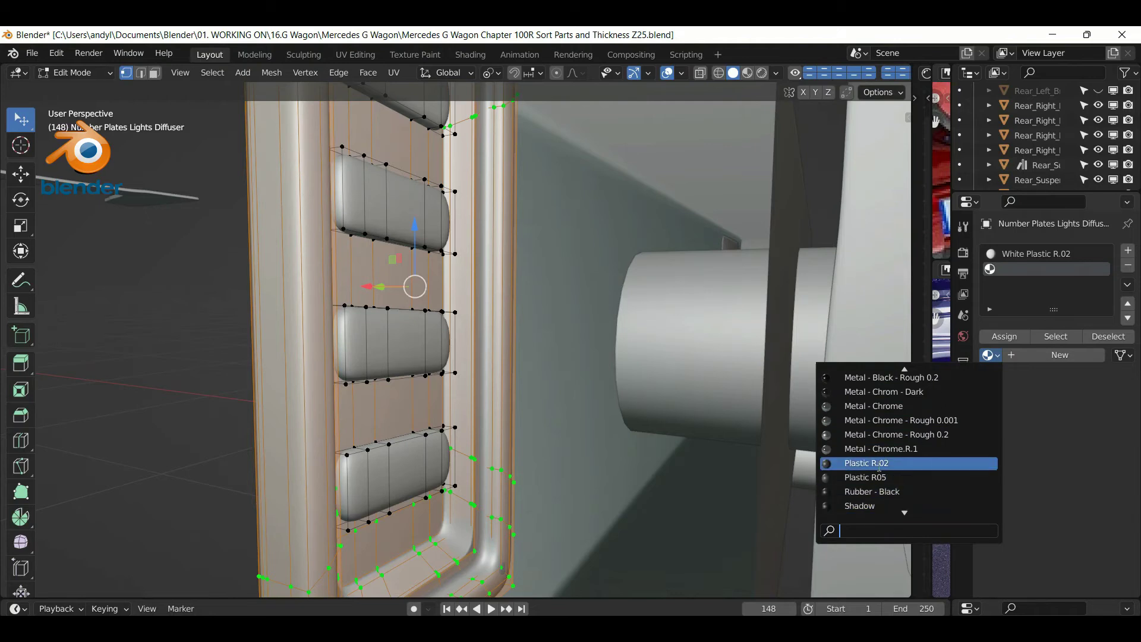
{"action": "left_click", "coordinate": [878, 465]}
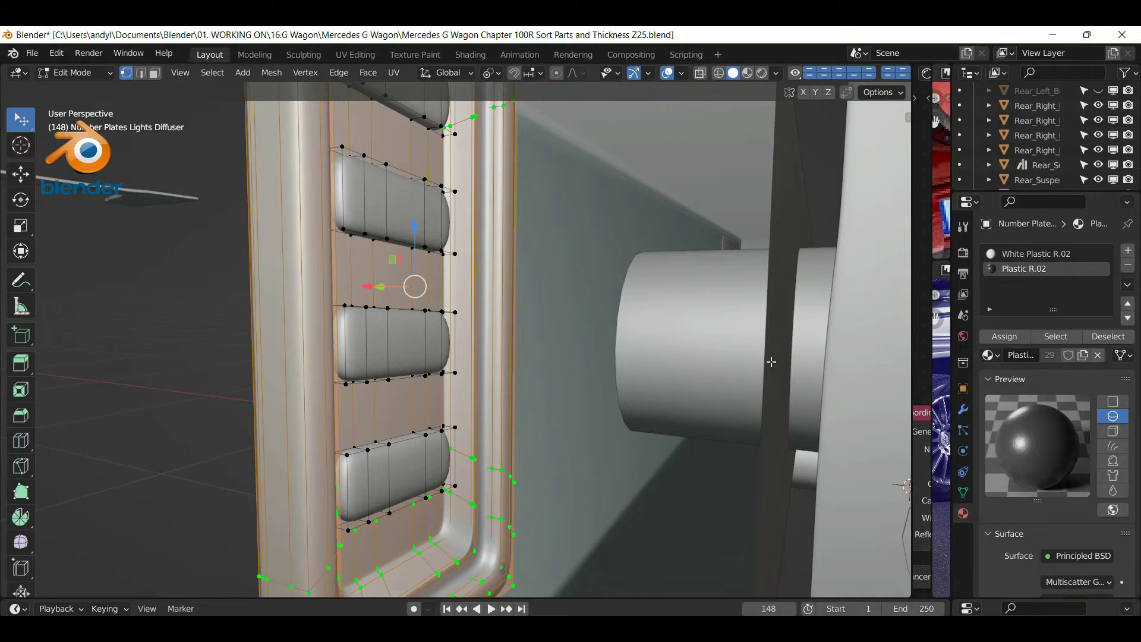
{"action": "left_click", "coordinate": [1004, 337]}
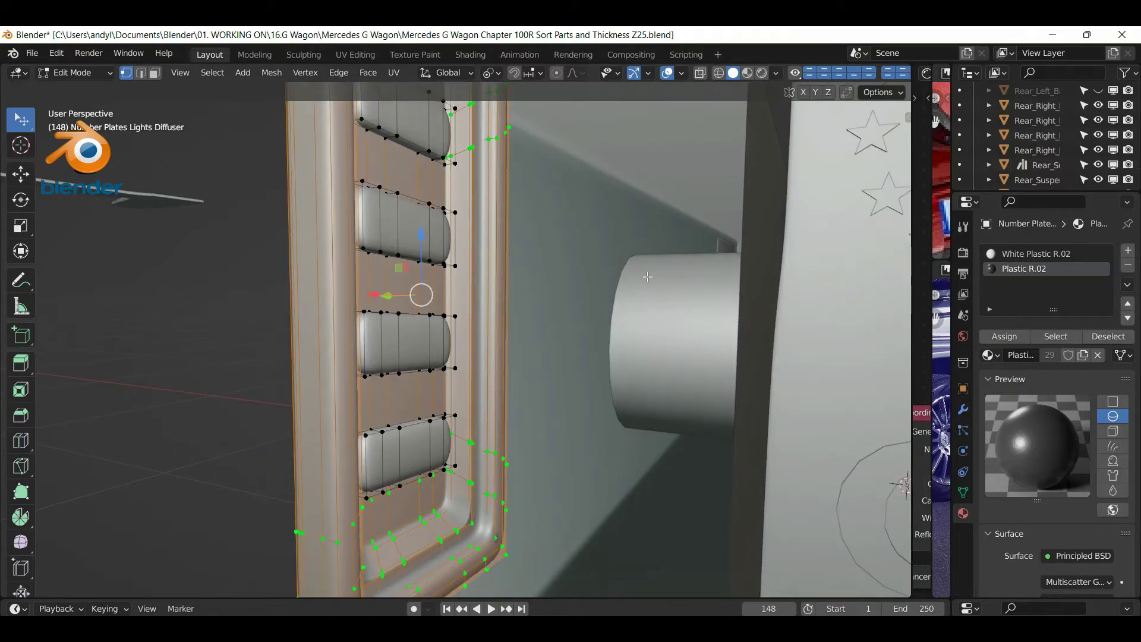
Return to Object Mode in Material Preview and hide the number plate light diffuser
{"action": "key", "text": "Tab"}
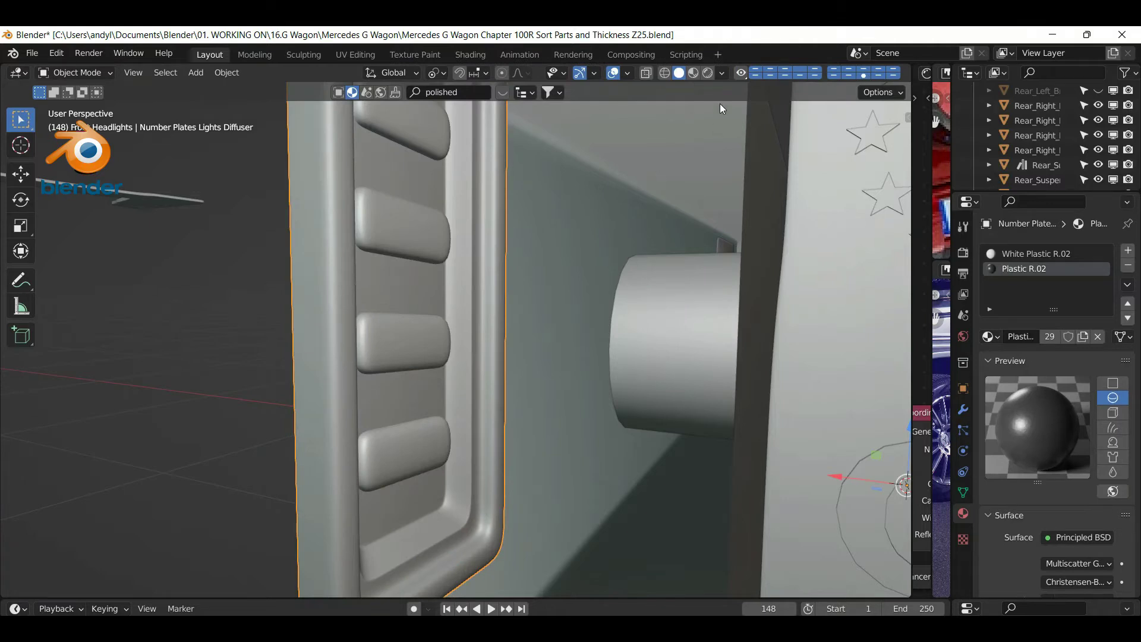
{"action": "left_click", "coordinate": [695, 76]}
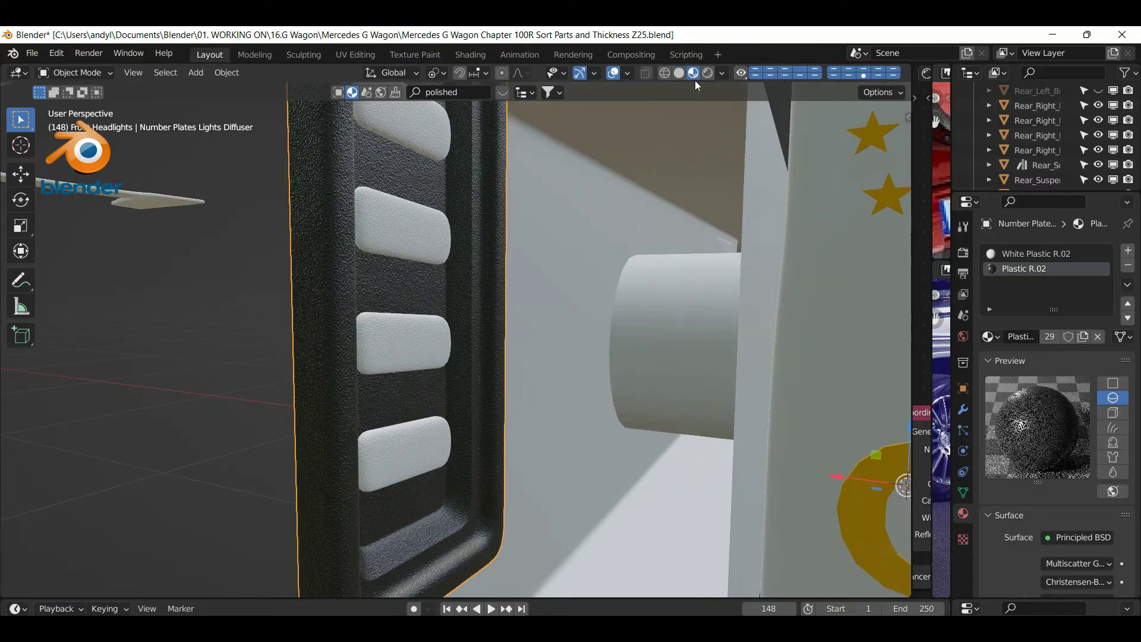
{"action": "middle_click_drag", "start_coordinate": [273, 333], "coordinate": [466, 320]}
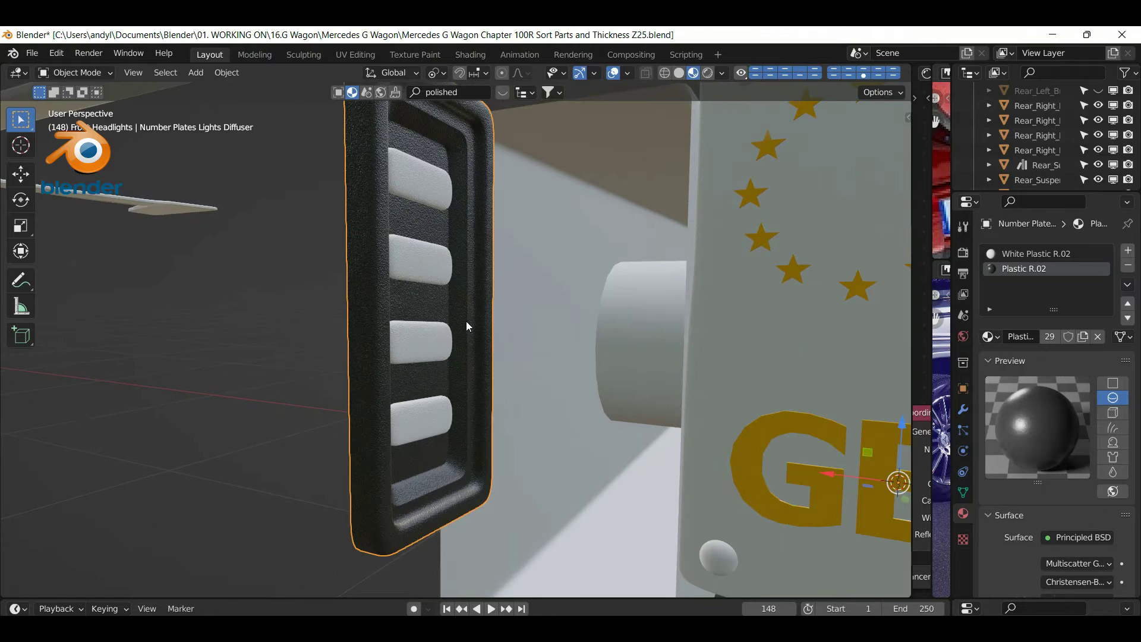
{"action": "scroll", "coordinate": [465, 322], "scroll_direction": "down", "scroll_amount": 2}
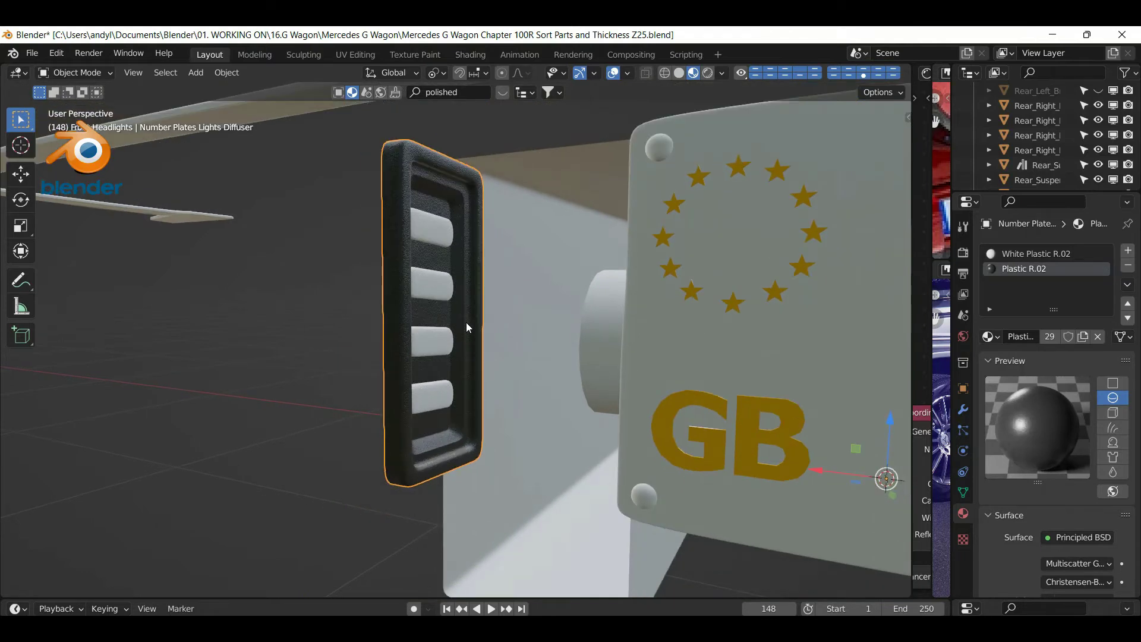
{"action": "key", "text": "h"}
{"action": "key", "text": "KP_6"}
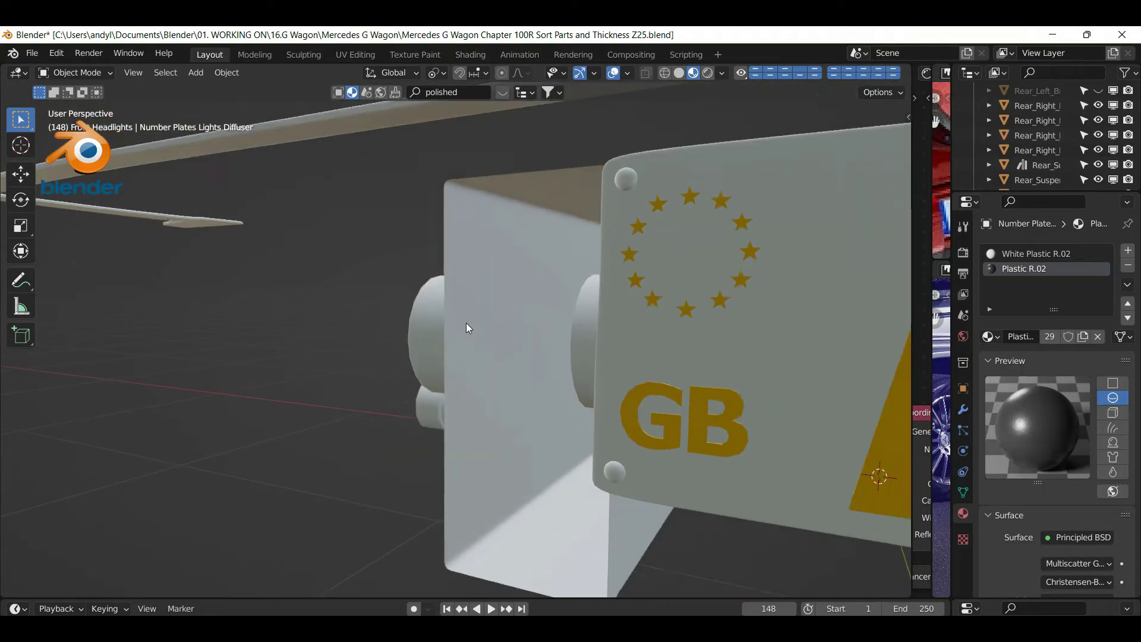
{"action": "scroll", "coordinate": [466, 323], "scroll_direction": "down", "scroll_amount": 8}
{"action": "middle_click_drag", "start_coordinate": [615, 330], "coordinate": [707, 334]}
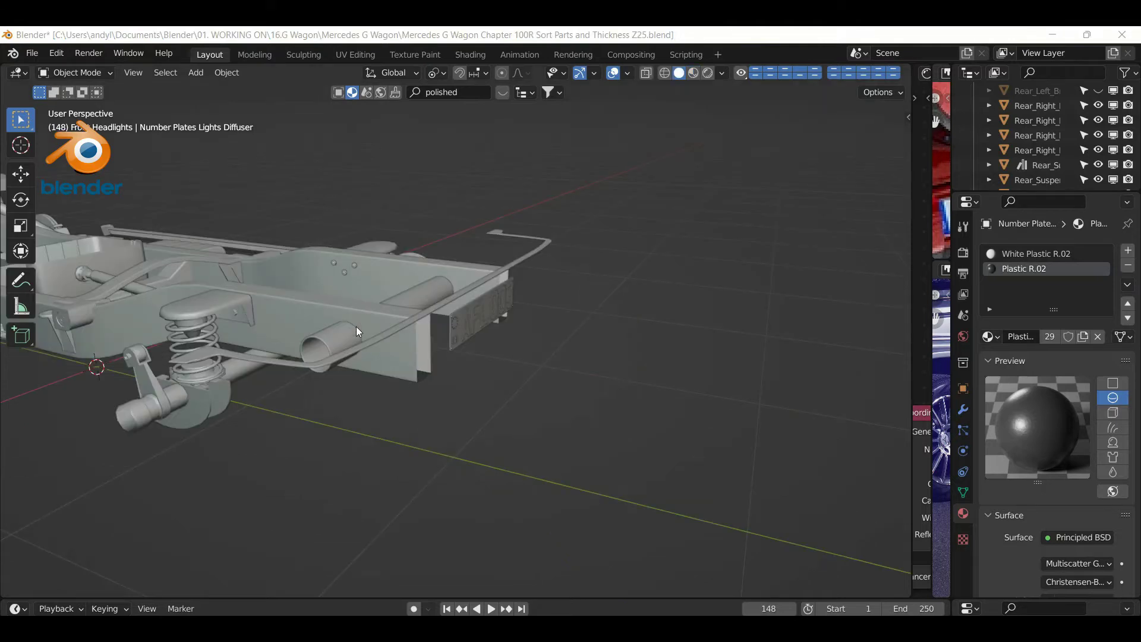
Select the Chiasis_Main_Frame and give it the Metal - Chrome - Rough 0.2 material
{"action": "scroll", "coordinate": [358, 308], "scroll_direction": "up", "scroll_amount": 3}
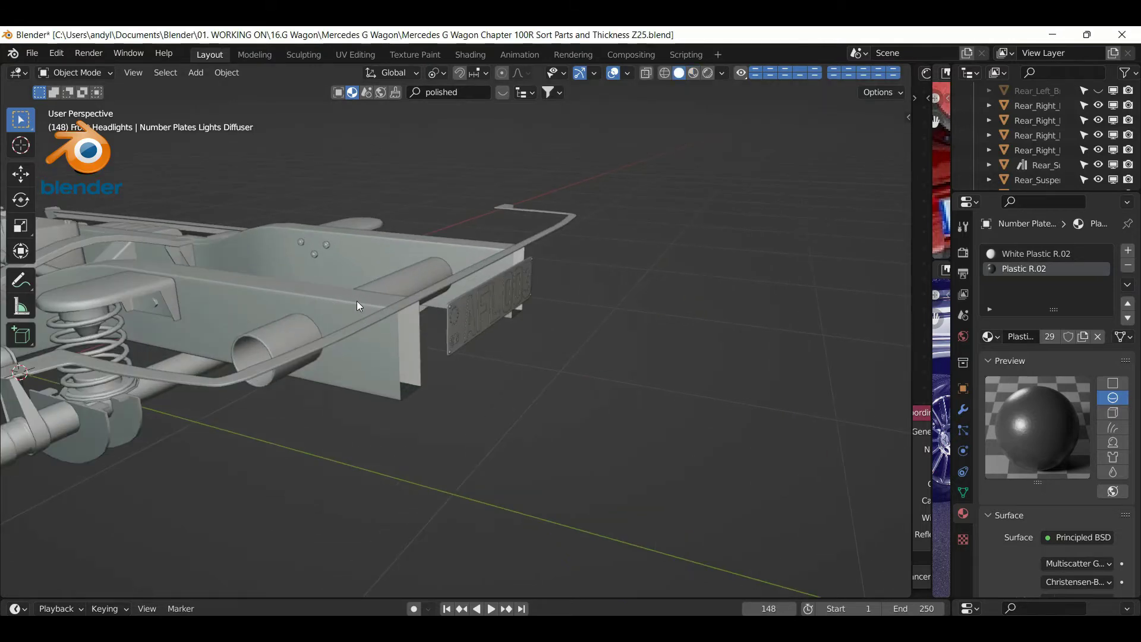
{"action": "left_click", "coordinate": [357, 302]}
{"action": "left_click", "coordinate": [989, 312]}
{"action": "scroll", "coordinate": [951, 453], "scroll_direction": "down", "scroll_amount": 4}
{"action": "scroll", "coordinate": [945, 453], "scroll_direction": "down", "scroll_amount": 8}
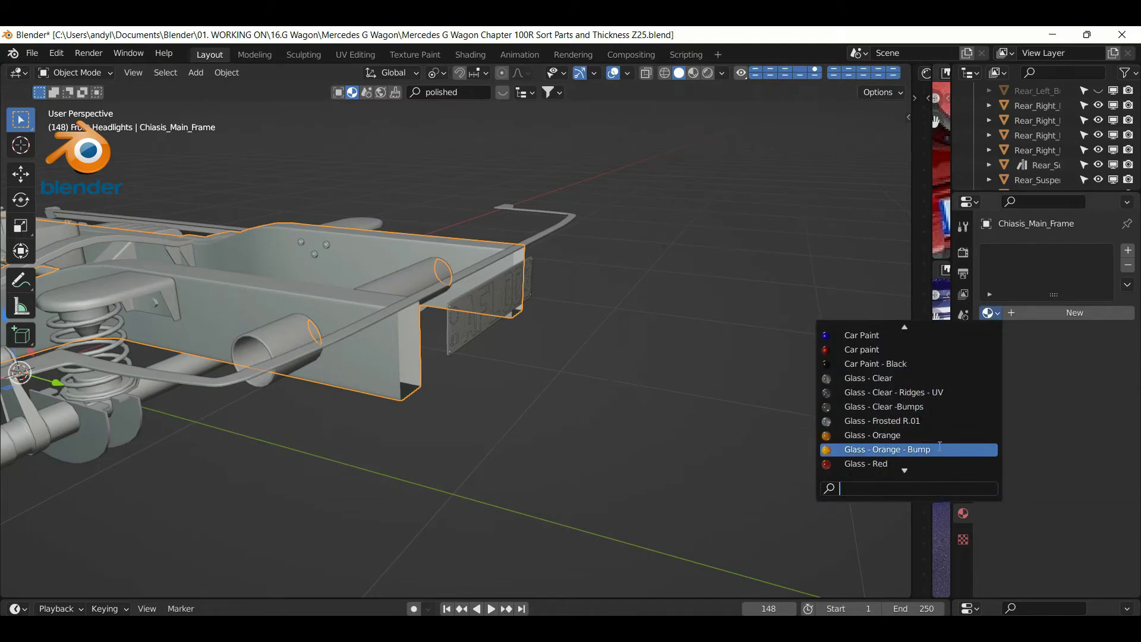
{"action": "scroll", "coordinate": [935, 453], "scroll_direction": "down", "scroll_amount": 9}
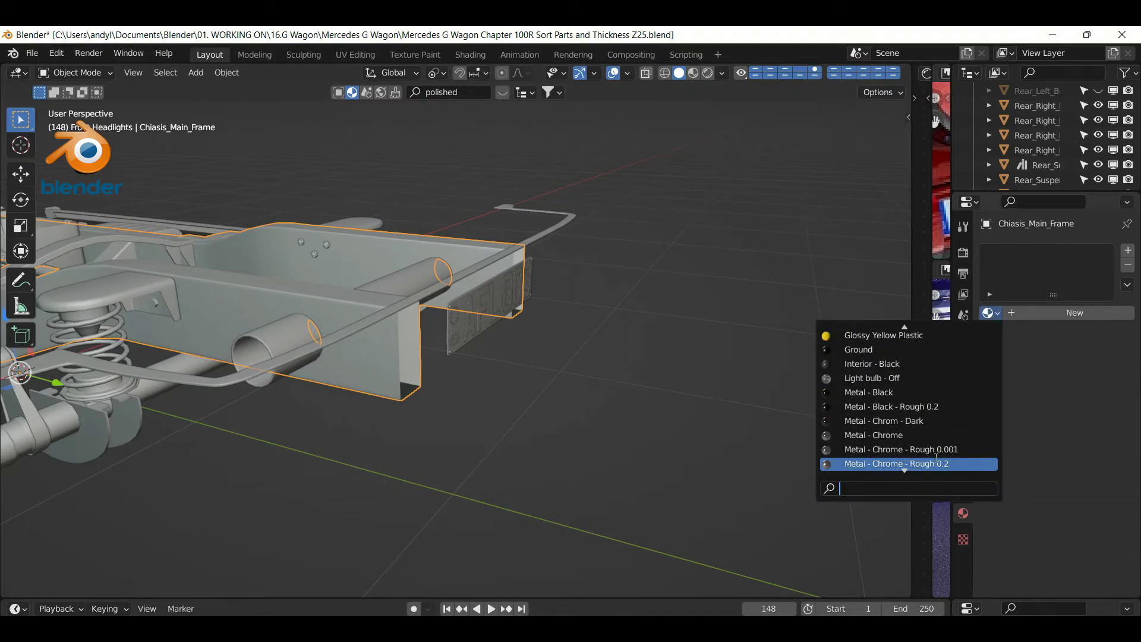
{"action": "scroll", "coordinate": [936, 451], "scroll_direction": "down", "scroll_amount": 2}
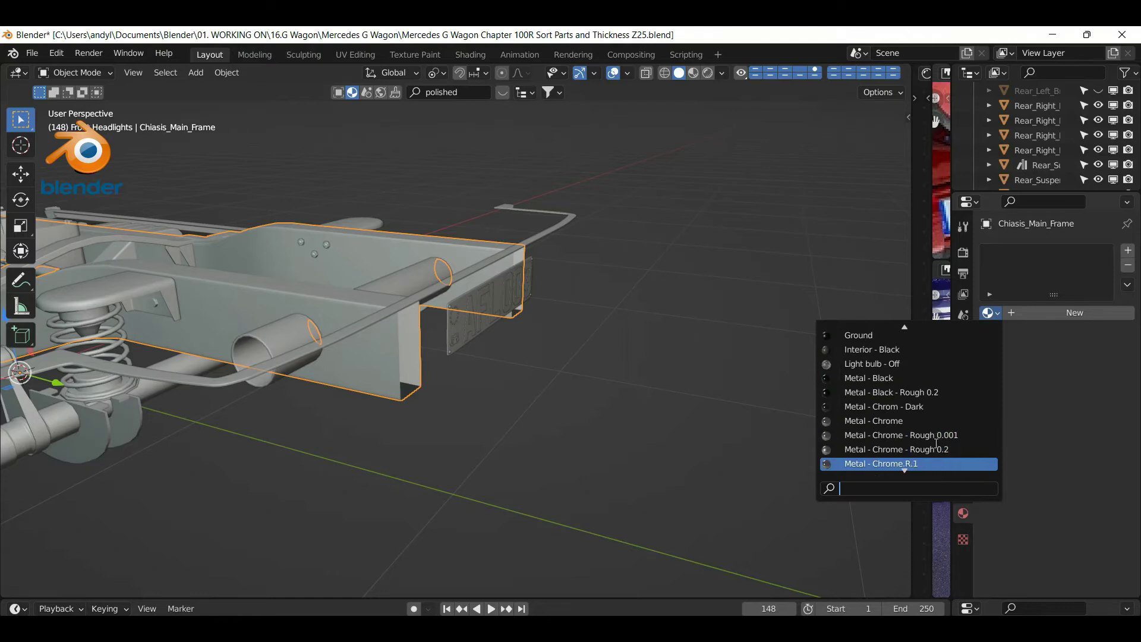
{"action": "left_click", "coordinate": [927, 434]}
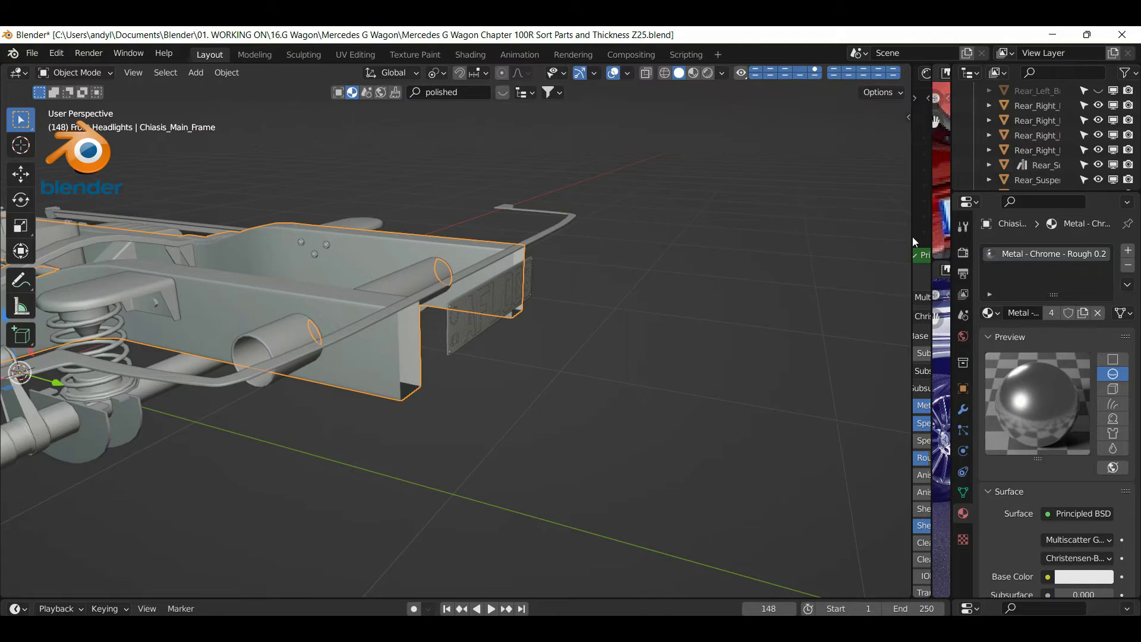
Remove the chrome material slot and pick Metal - Black - Rough 0.2 for the frame instead
{"action": "left_click", "coordinate": [1127, 266]}
{"action": "left_click", "coordinate": [990, 313]}
{"action": "scroll", "coordinate": [943, 438], "scroll_direction": "down", "scroll_amount": 8}
{"action": "scroll", "coordinate": [943, 438], "scroll_direction": "down", "scroll_amount": 12}
{"action": "scroll", "coordinate": [939, 454], "scroll_direction": "down", "scroll_amount": 2}
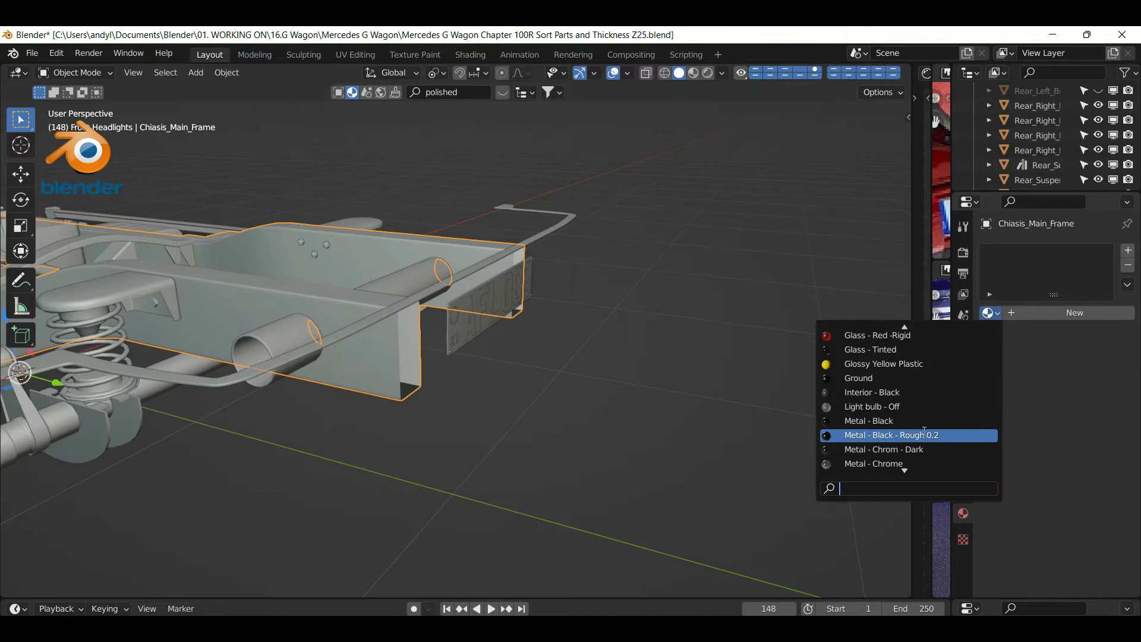
{"action": "left_click", "coordinate": [924, 435]}
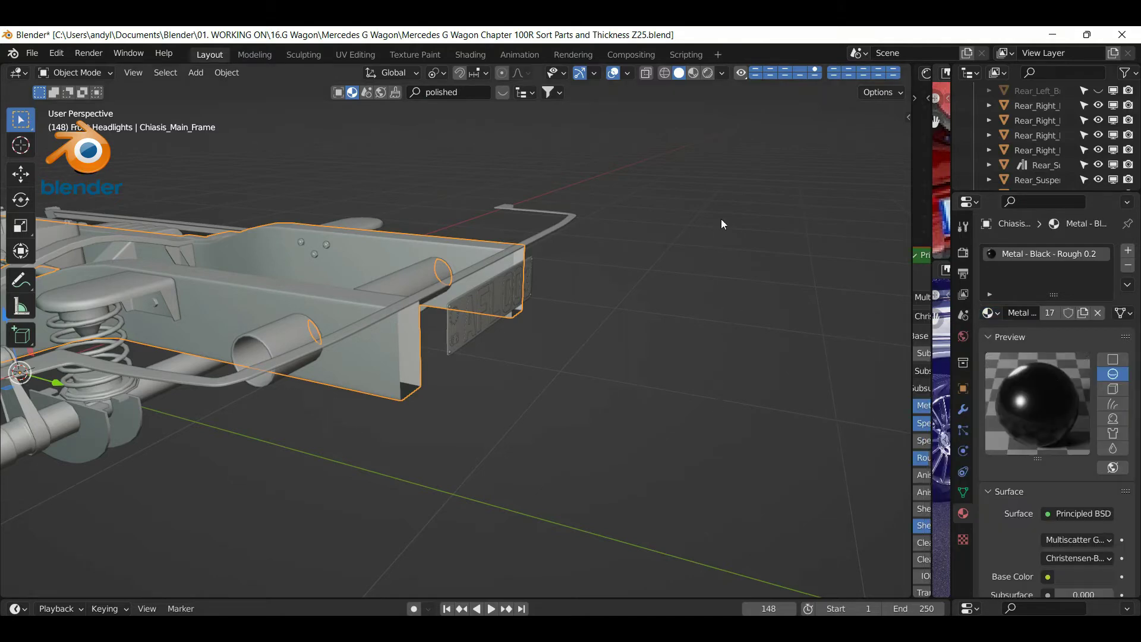
View the chassis in Material Preview and clear the selection
{"action": "left_click", "coordinate": [693, 73]}
{"action": "middle_click_drag", "start_coordinate": [408, 273], "coordinate": [430, 291]}
{"action": "scroll", "coordinate": [418, 294], "scroll_direction": "down", "scroll_amount": 4}
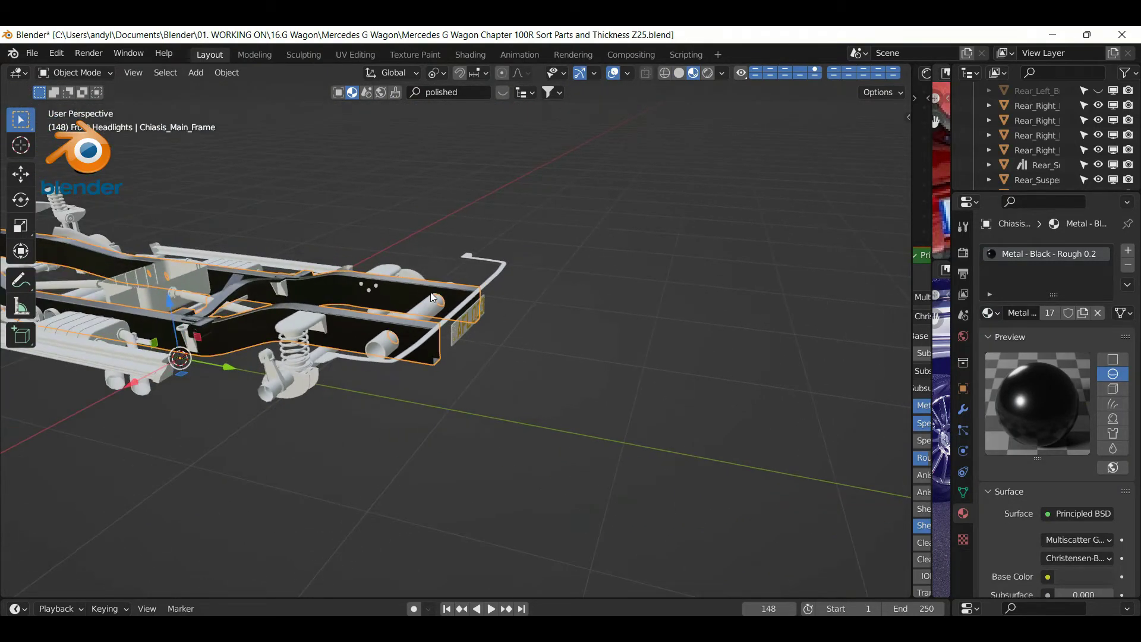
{"action": "left_click", "coordinate": [636, 335]}
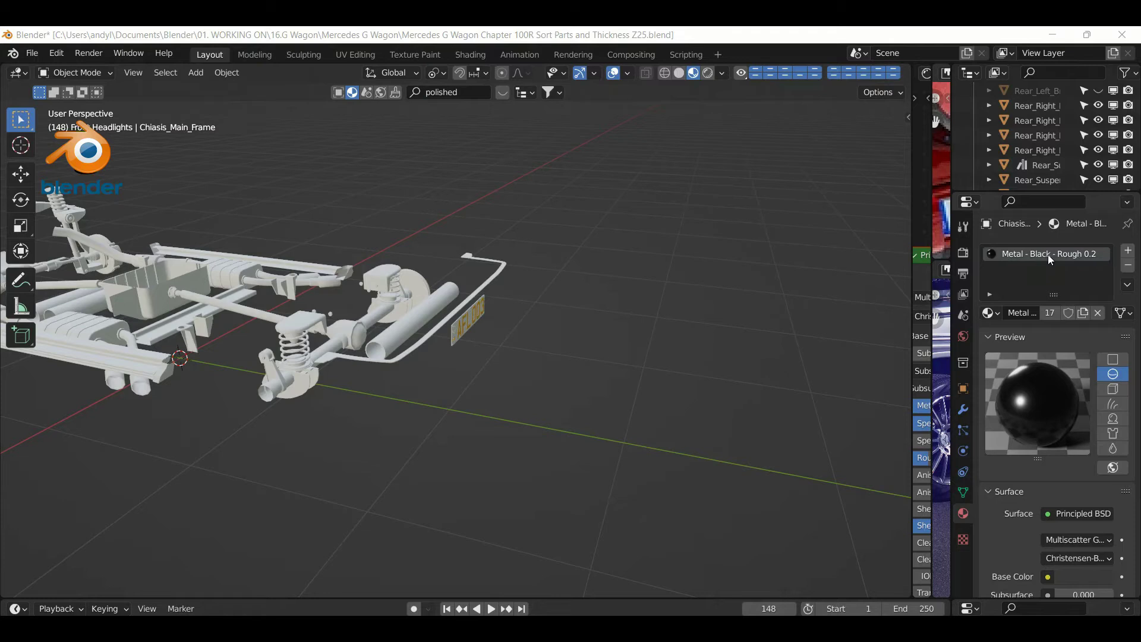
Duplicate the black metal material and rename the copy Metal - Black - Rough .03
{"action": "left_click", "coordinate": [1082, 313]}
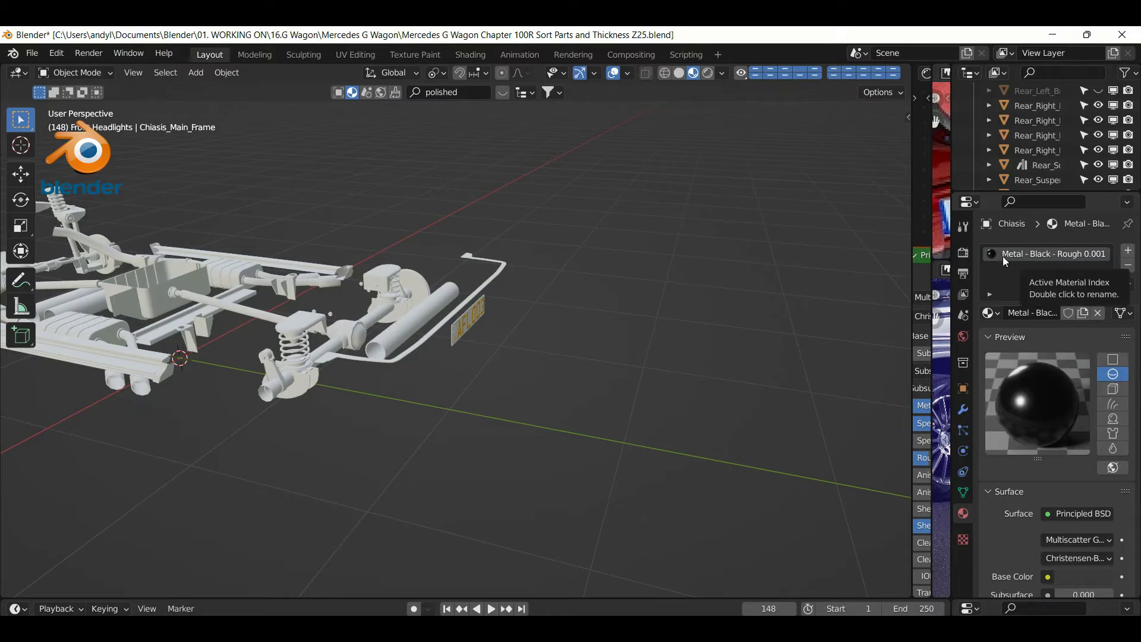
{"action": "left_click", "coordinate": [1040, 311]}
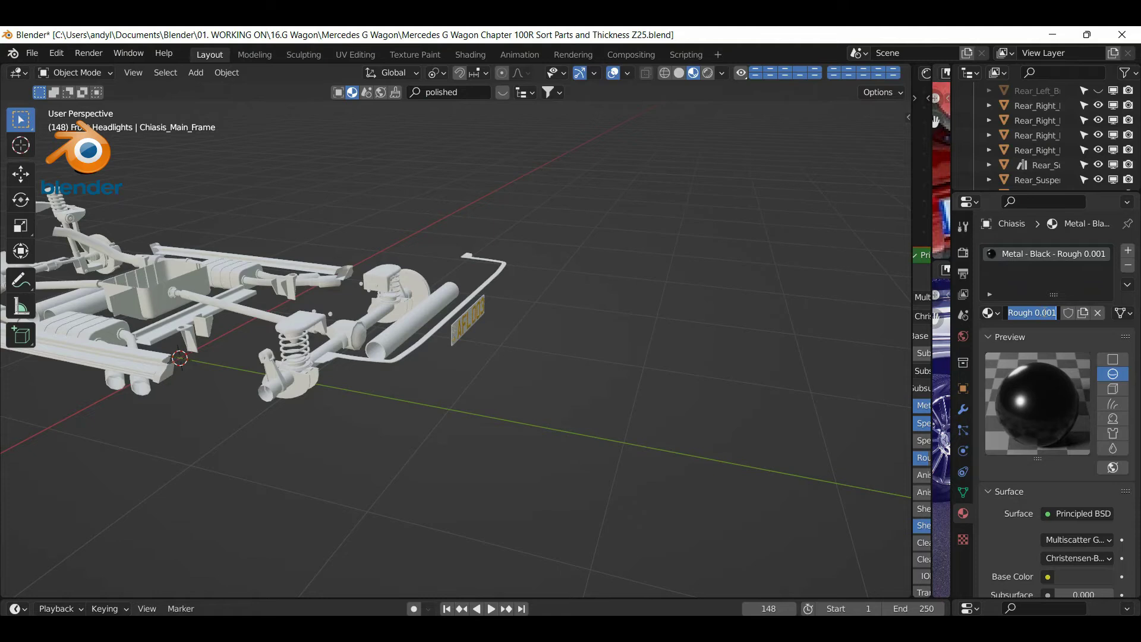
{"action": "left_click", "coordinate": [1046, 314]}
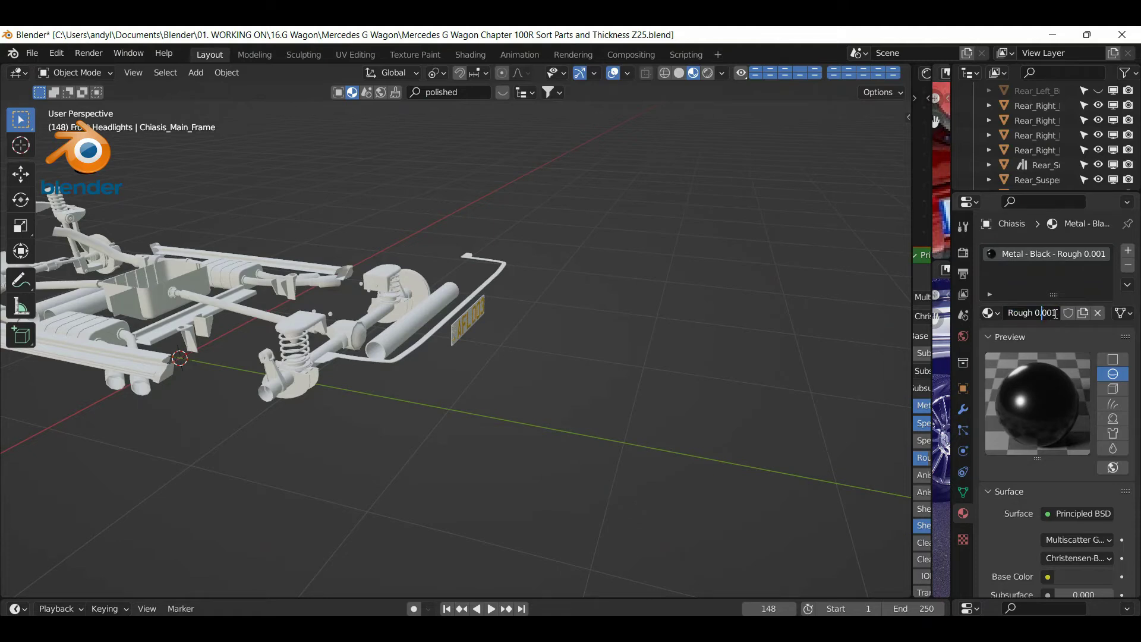
{"action": "left_click_drag", "start_coordinate": [1056, 315], "coordinate": [1035, 315]}
{"action": "type", "text": ".3"}
{"action": "key", "text": "BackSpace"}
{"action": "type", "text": "03"}
{"action": "key", "text": "Return"}
Set the new material's Roughness to 0.3
{"action": "scroll", "coordinate": [1048, 376], "scroll_direction": "down", "scroll_amount": 5}
{"action": "scroll", "coordinate": [1049, 400], "scroll_direction": "down", "scroll_amount": 8}
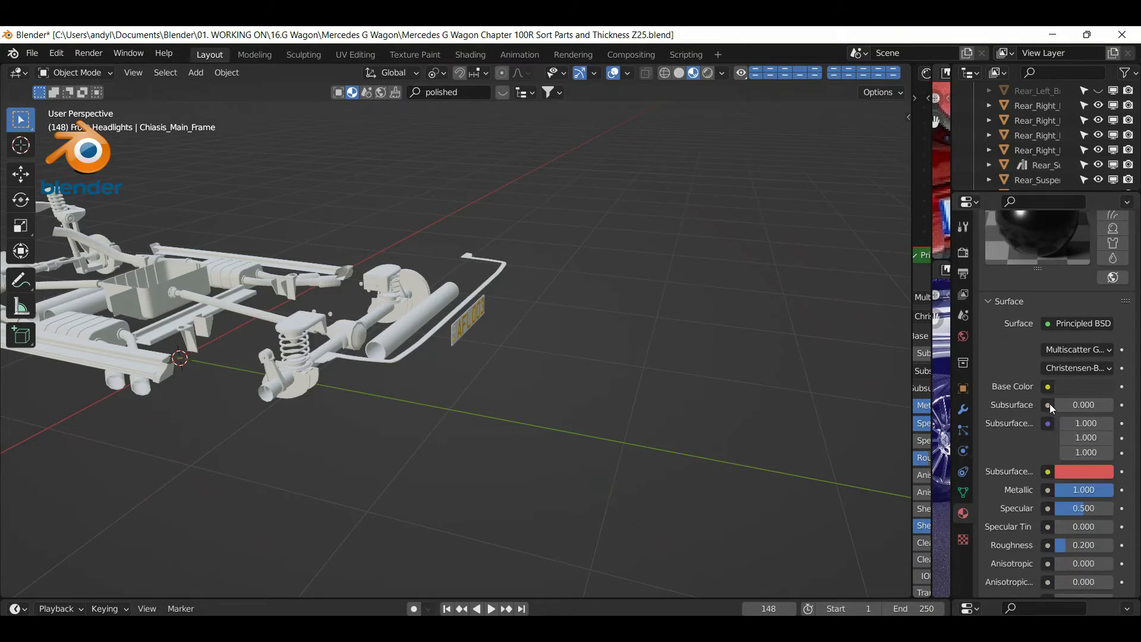
{"action": "scroll", "coordinate": [1051, 421], "scroll_direction": "down", "scroll_amount": 4}
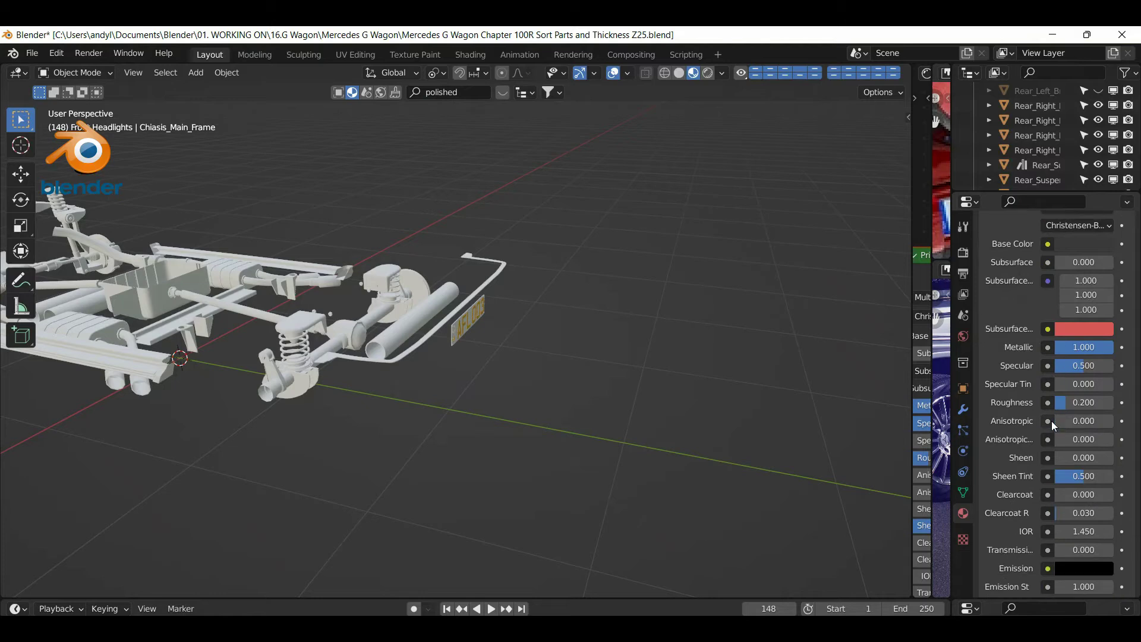
{"action": "scroll", "coordinate": [1050, 422], "scroll_direction": "down", "scroll_amount": 2}
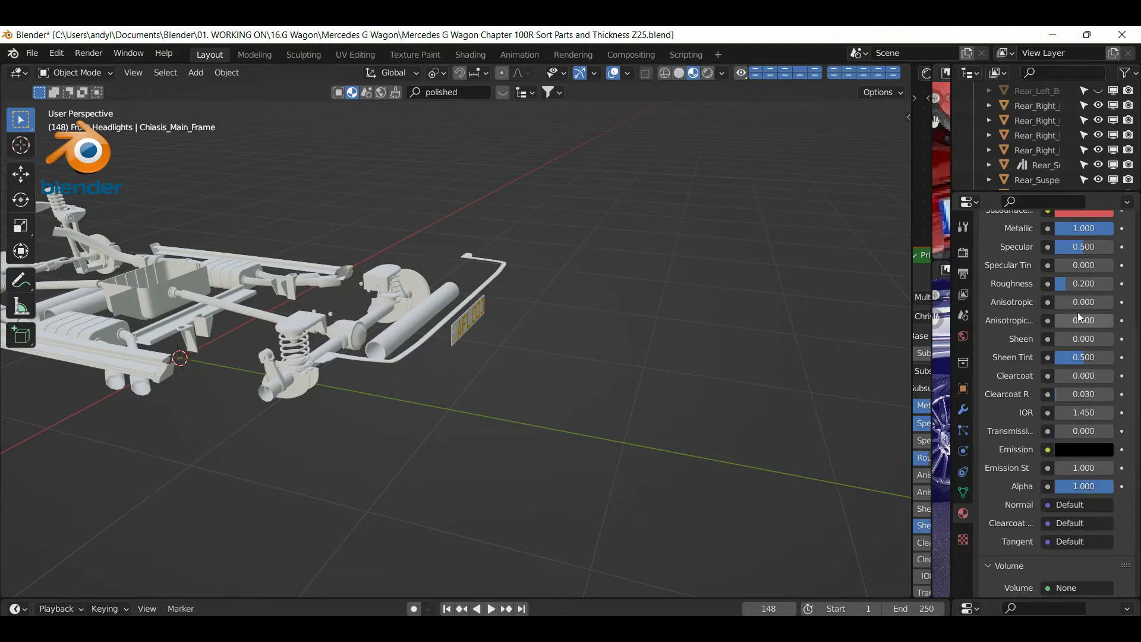
{"action": "left_click", "coordinate": [1077, 283]}
{"action": "type", "text": "0.3"}
{"action": "key", "text": "Return"}
Assign Metal - Black - Rough .03 to the Chiasis_Middle_Pieces tubes, then hide them
{"action": "left_click", "coordinate": [558, 324]}
{"action": "left_click", "coordinate": [996, 317]}
{"action": "scroll", "coordinate": [923, 435], "scroll_direction": "down", "scroll_amount": 9}
{"action": "scroll", "coordinate": [922, 434], "scroll_direction": "down", "scroll_amount": 11}
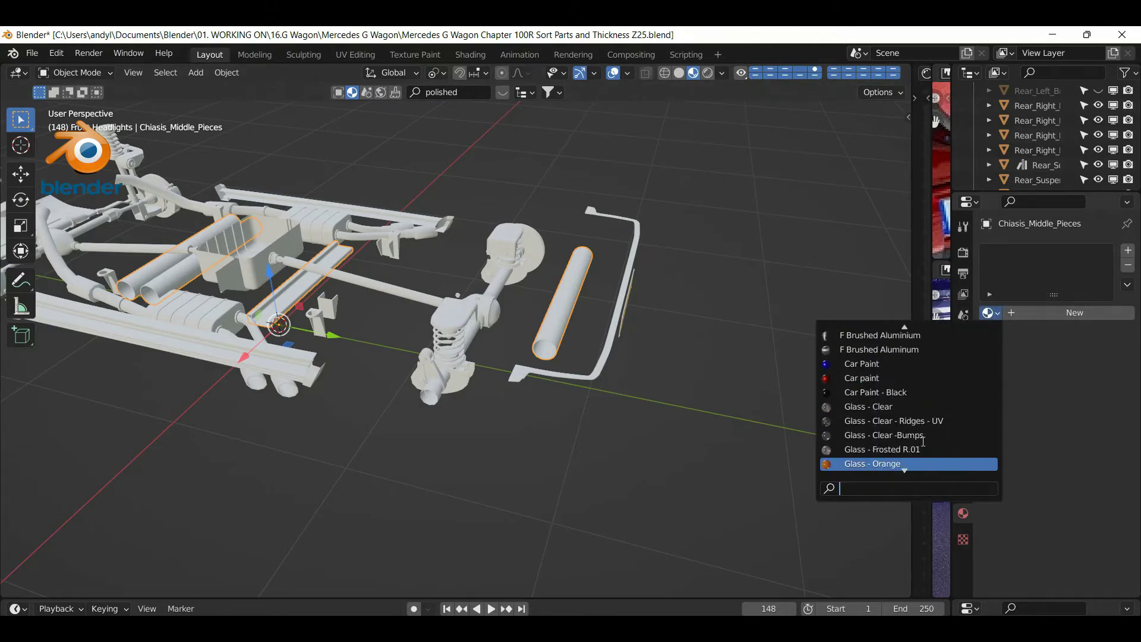
{"action": "scroll", "coordinate": [919, 457], "scroll_direction": "down", "scroll_amount": 8}
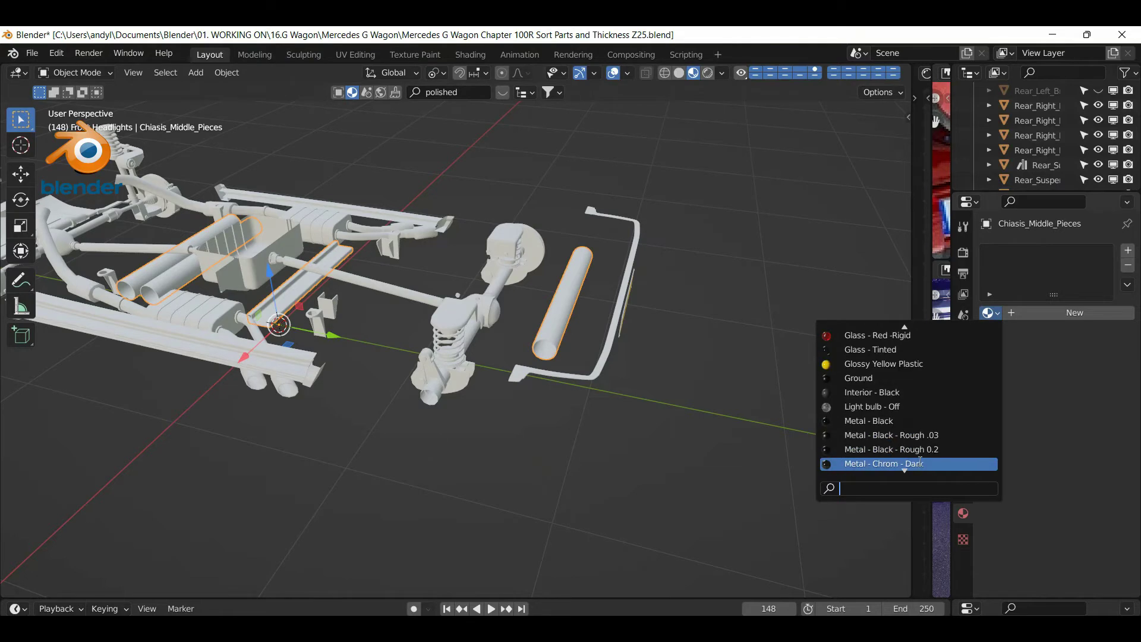
{"action": "scroll", "coordinate": [918, 440], "scroll_direction": "down", "scroll_amount": 3}
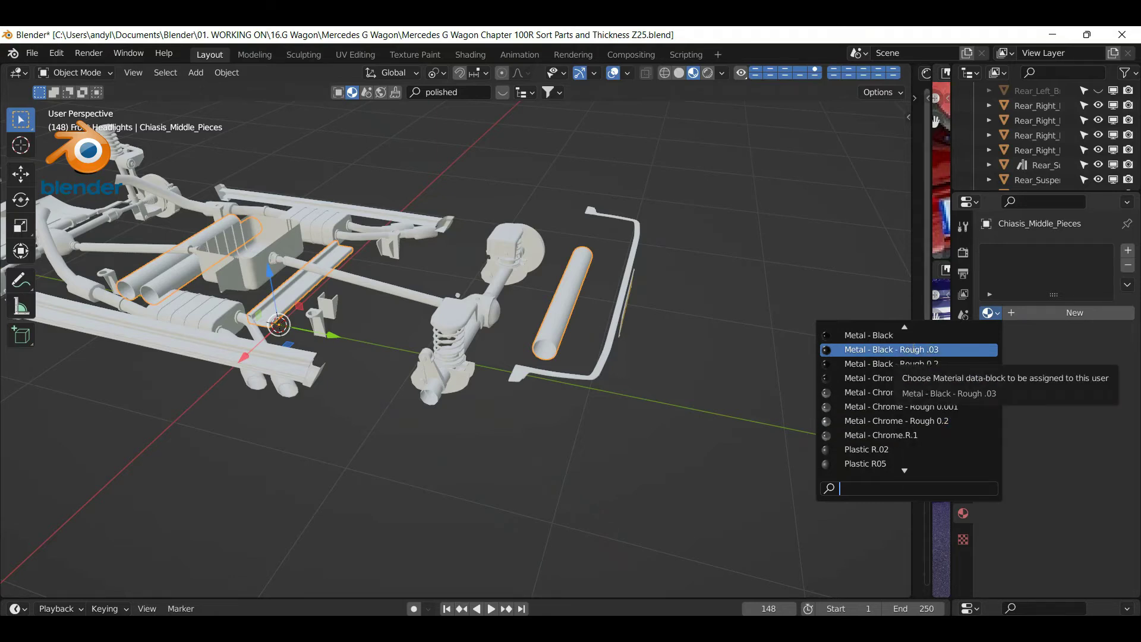
{"action": "left_click", "coordinate": [891, 349]}
{"action": "middle_click_drag", "start_coordinate": [298, 316], "coordinate": [398, 364]}
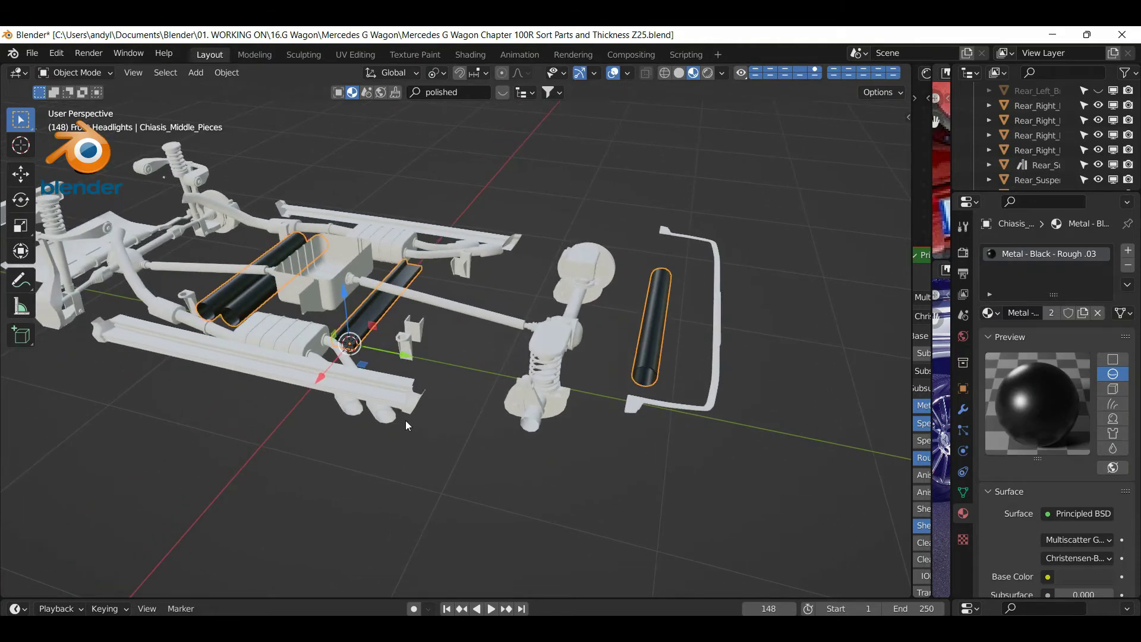
{"action": "key", "text": "h"}
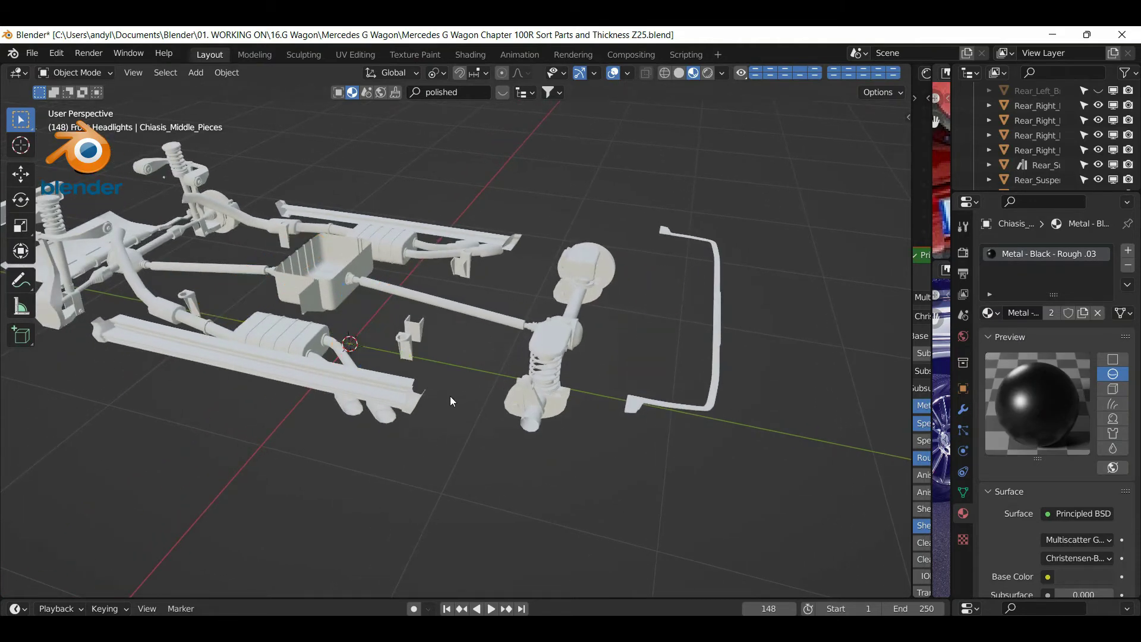
{"action": "middle_click_drag", "start_coordinate": [390, 396], "coordinate": [445, 295]}
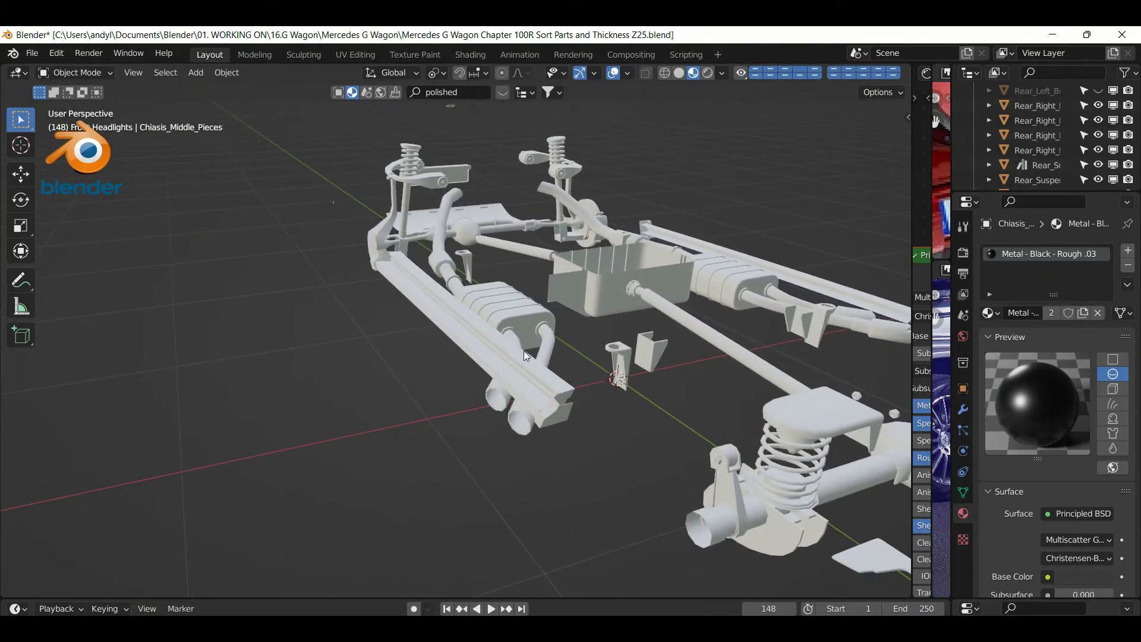
Assign Metal - Black - Rough .03 to the Chiasis_Side_Attachments brackets
{"action": "left_click", "coordinate": [625, 351]}
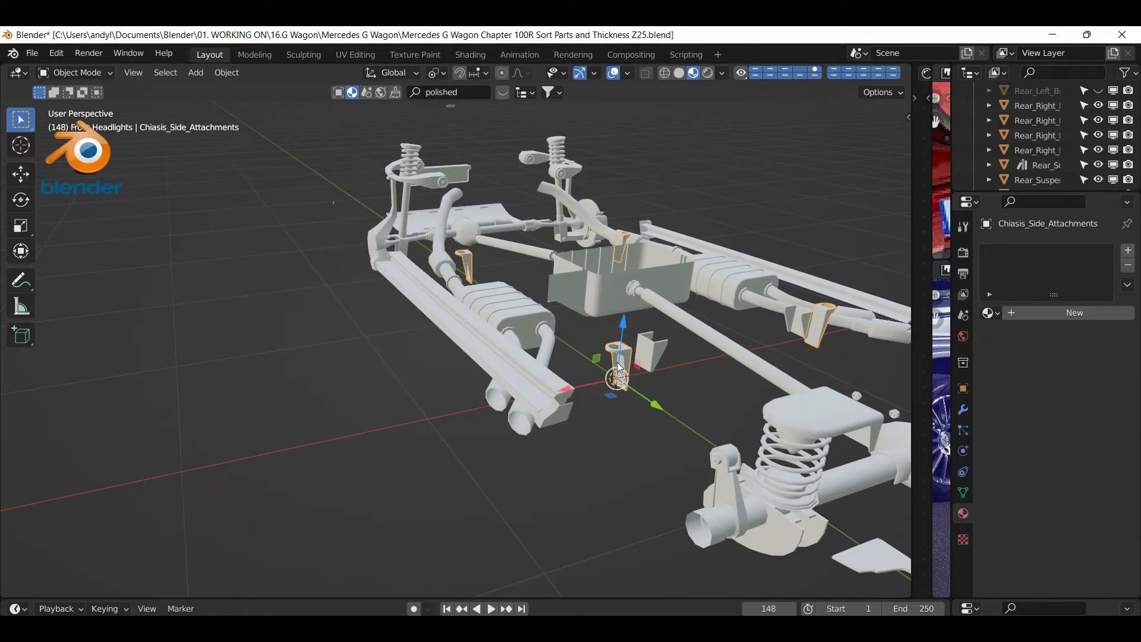
{"action": "left_click", "coordinate": [989, 312]}
{"action": "scroll", "coordinate": [917, 410], "scroll_direction": "down", "scroll_amount": 10}
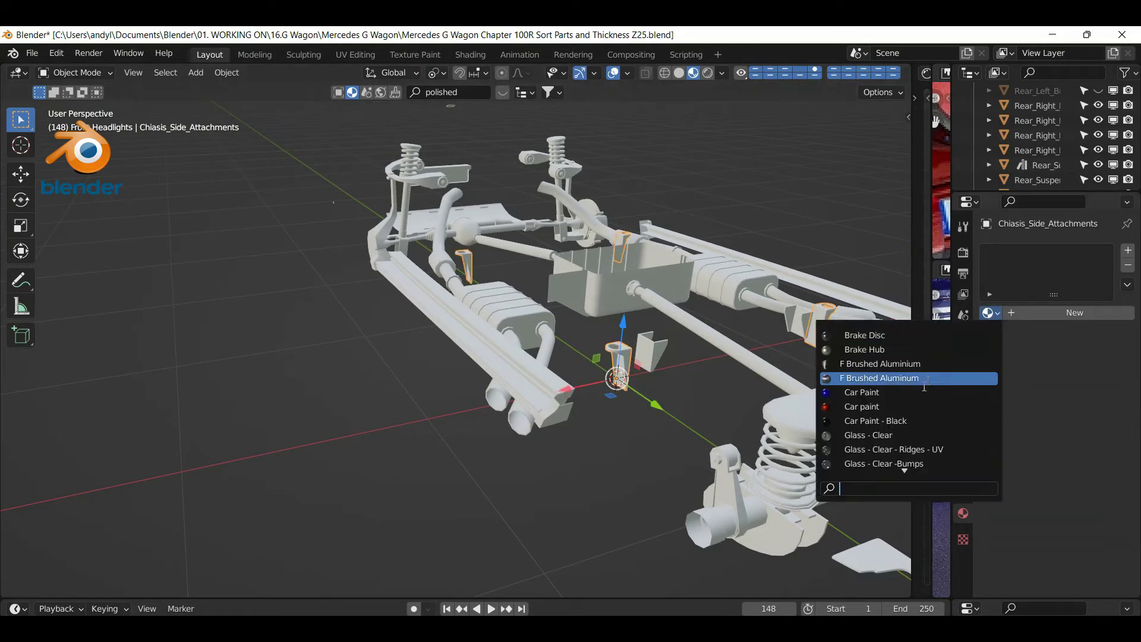
{"action": "scroll", "coordinate": [918, 409], "scroll_direction": "down", "scroll_amount": 5}
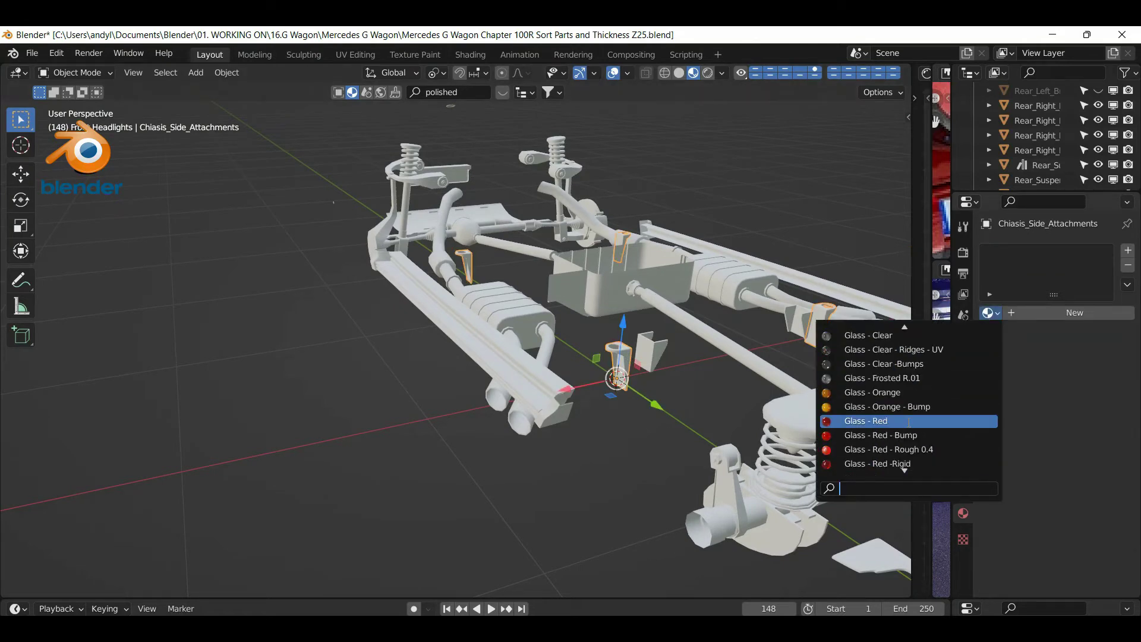
{"action": "scroll", "coordinate": [896, 443], "scroll_direction": "down", "scroll_amount": 10}
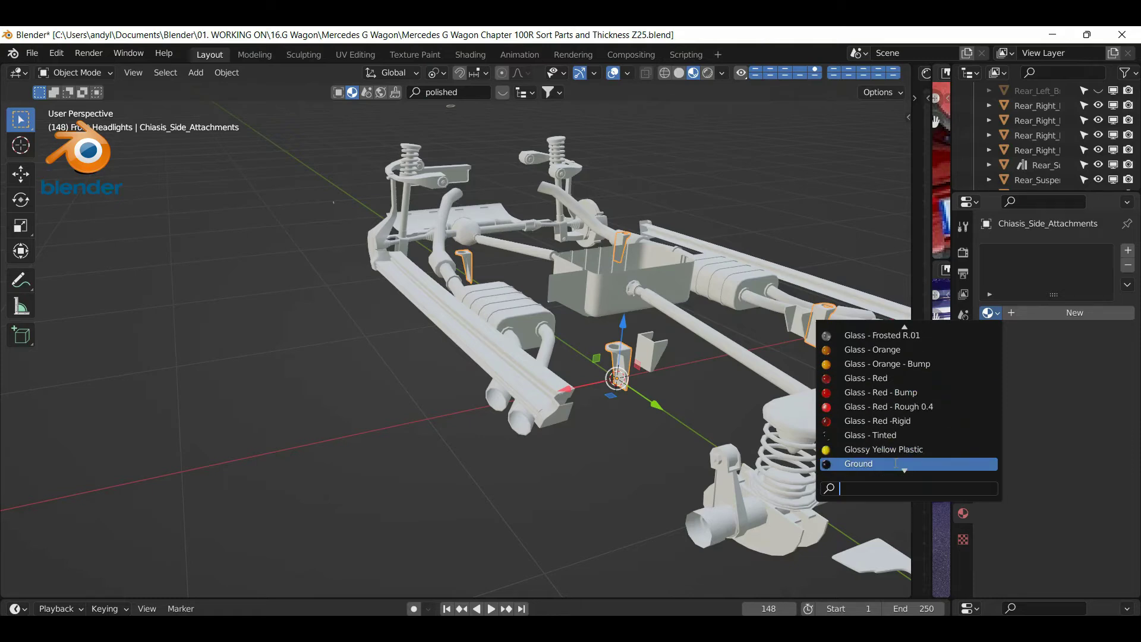
{"action": "left_click", "coordinate": [898, 421]}
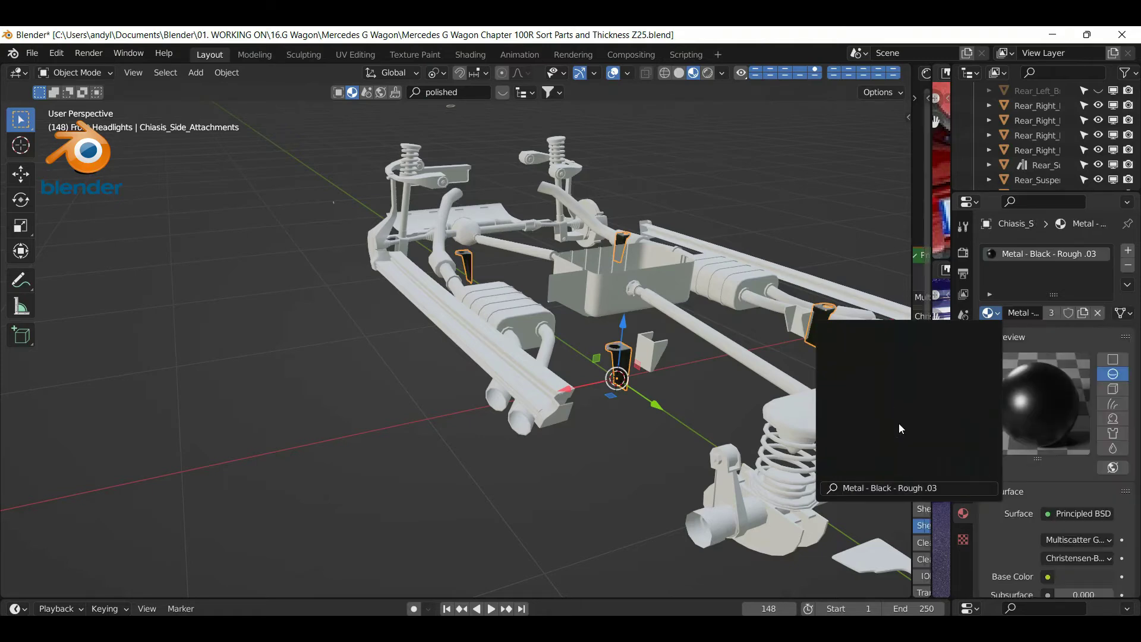
{"action": "left_click", "coordinate": [558, 357]}
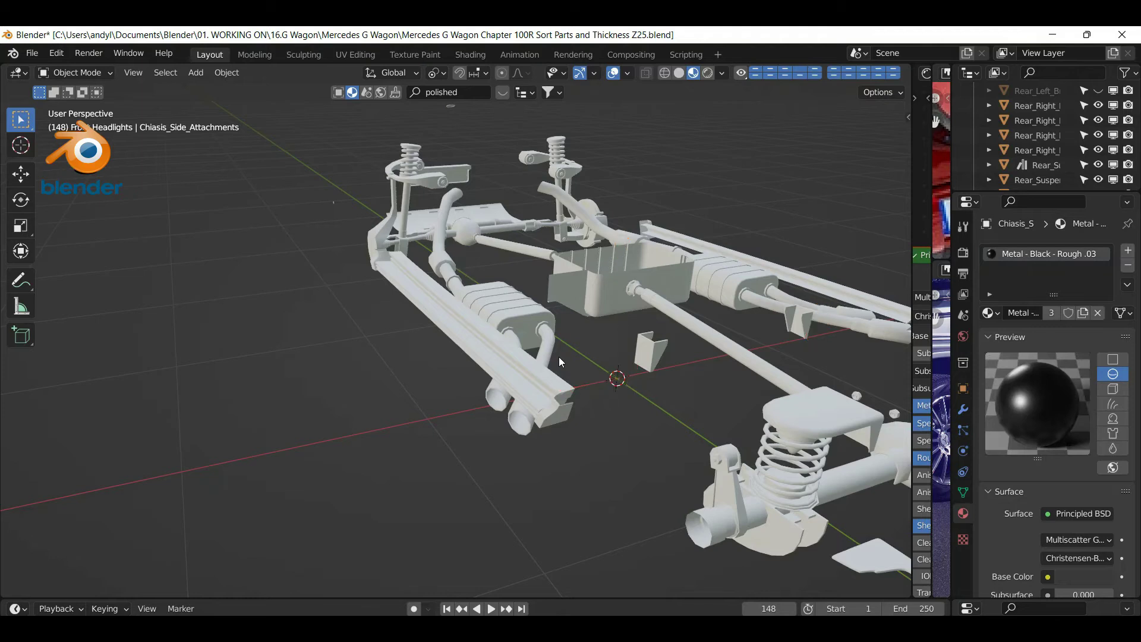
Give Chiasis_Inner_Small_Piece_Attachment Metal - Black - Rough .03 and hide it
{"action": "middle_click_drag", "start_coordinate": [551, 348], "coordinate": [574, 369]}
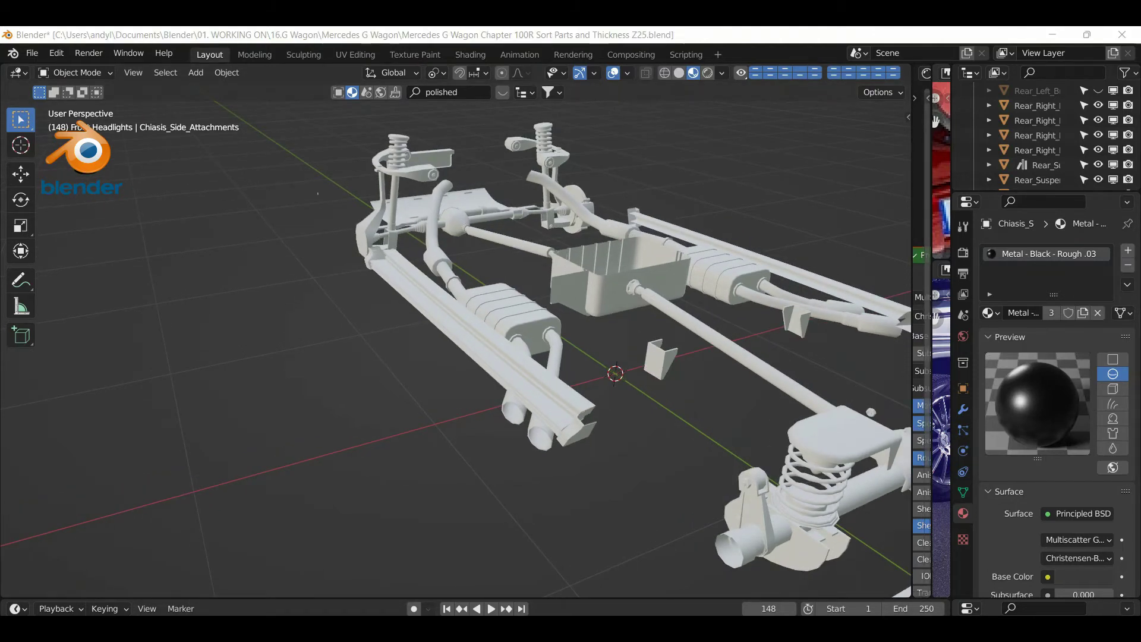
{"action": "left_click", "coordinate": [661, 360]}
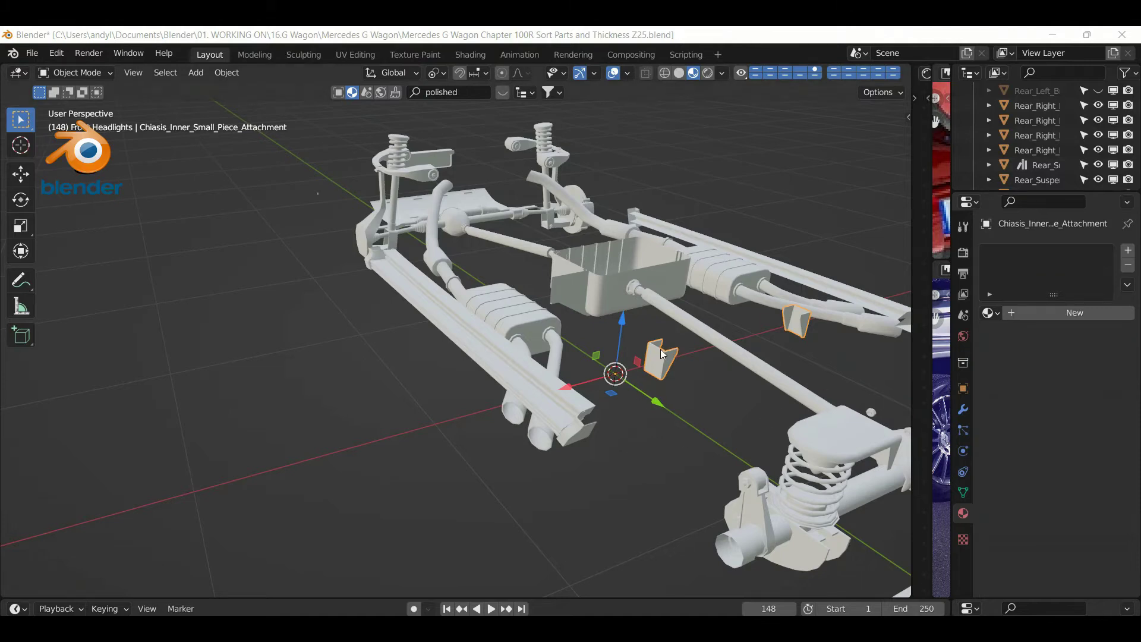
{"action": "left_click", "coordinate": [988, 313]}
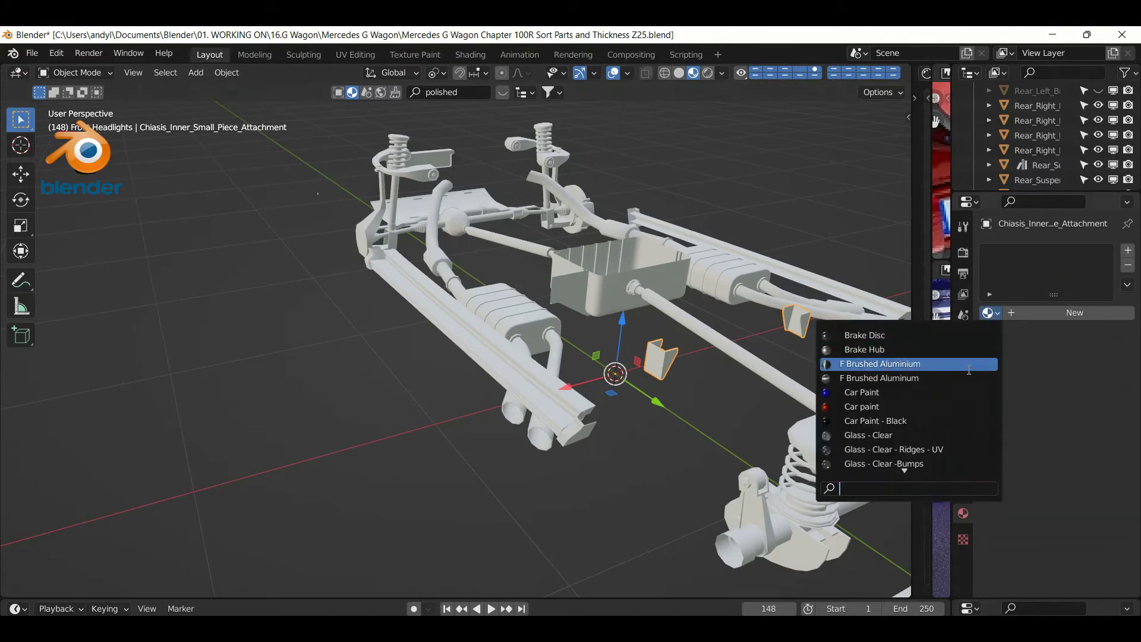
{"action": "scroll", "coordinate": [883, 437], "scroll_direction": "down", "scroll_amount": 18}
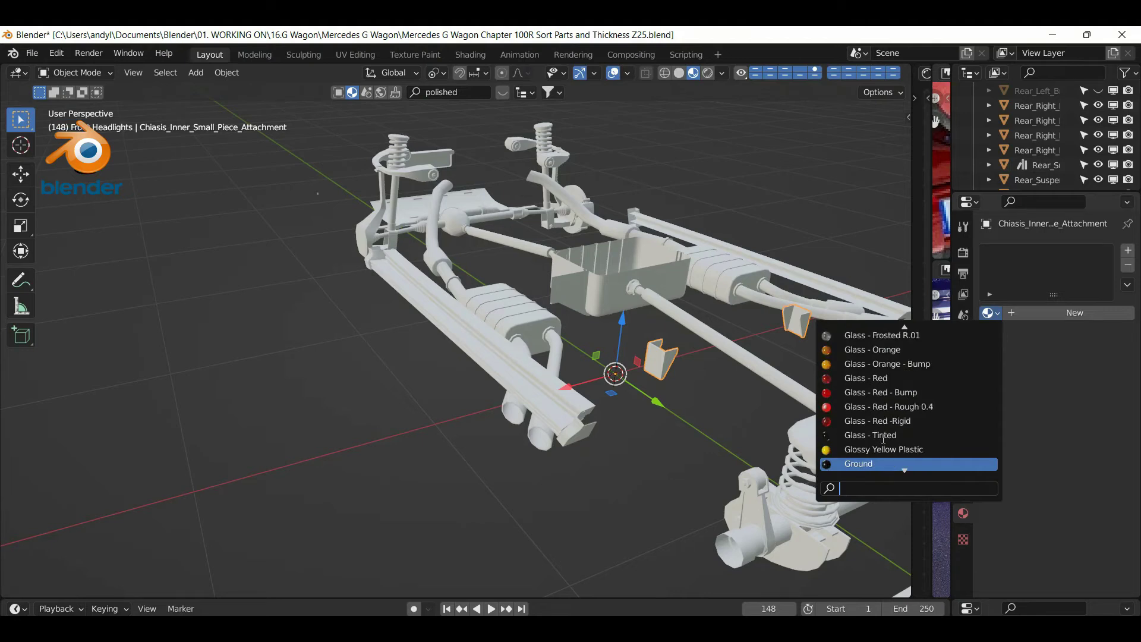
{"action": "scroll", "coordinate": [883, 438], "scroll_direction": "down", "scroll_amount": 1}
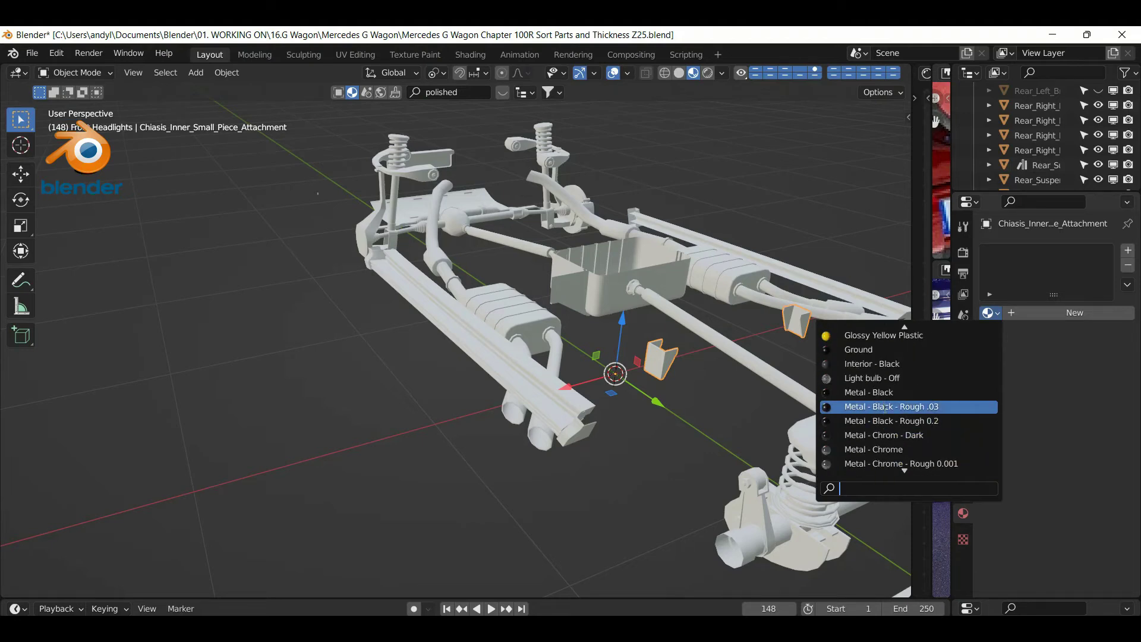
{"action": "left_click", "coordinate": [883, 408]}
{"action": "key", "text": "h"}
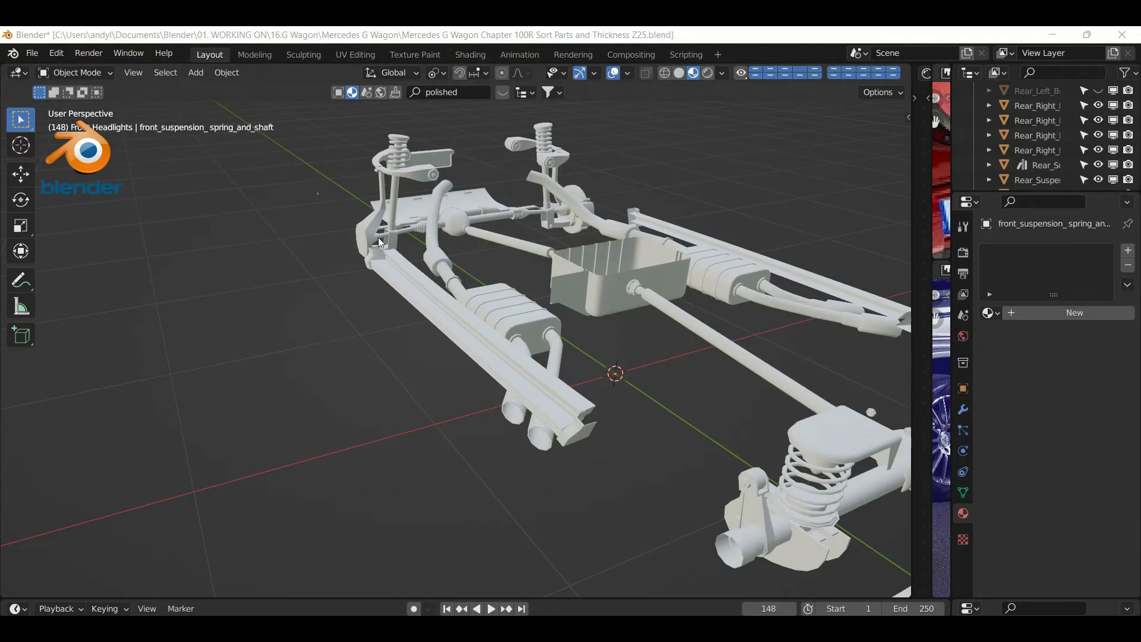
Select front_suspension_spring_and_shaft and assign Metal - Black - Rough 0.2 to a new material slot
{"action": "middle_click_drag", "start_coordinate": [400, 290], "coordinate": [356, 334]}
{"action": "left_click", "coordinate": [336, 191]}
{"action": "scroll", "coordinate": [358, 183], "scroll_direction": "up", "scroll_amount": 3}
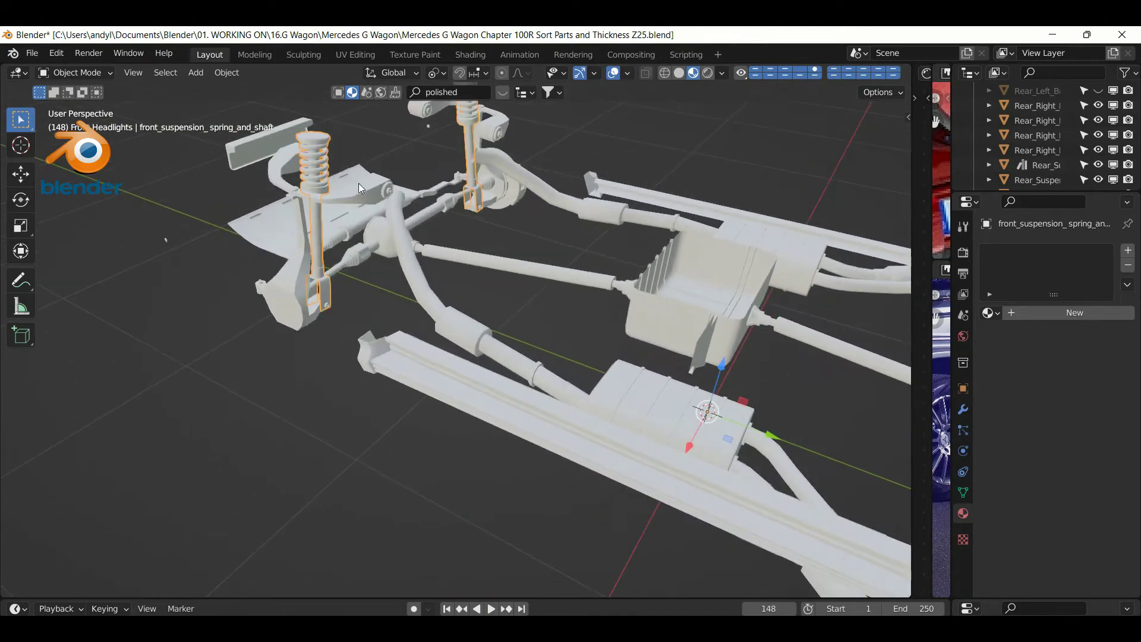
{"action": "middle_click_drag", "start_coordinate": [305, 172], "coordinate": [532, 298]}
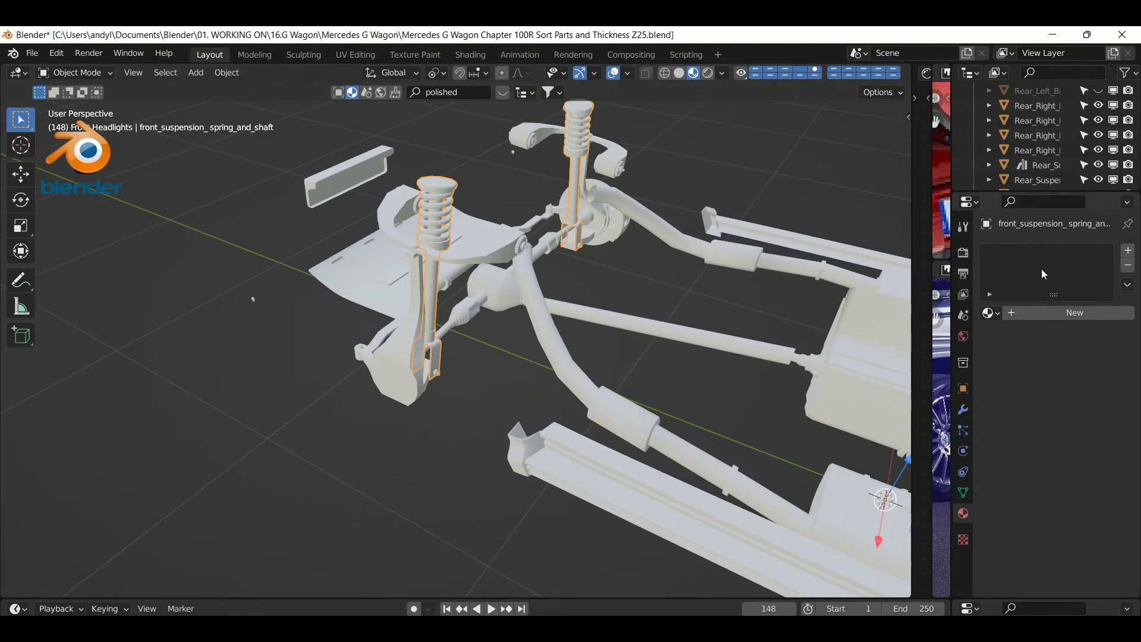
{"action": "left_click", "coordinate": [1127, 250]}
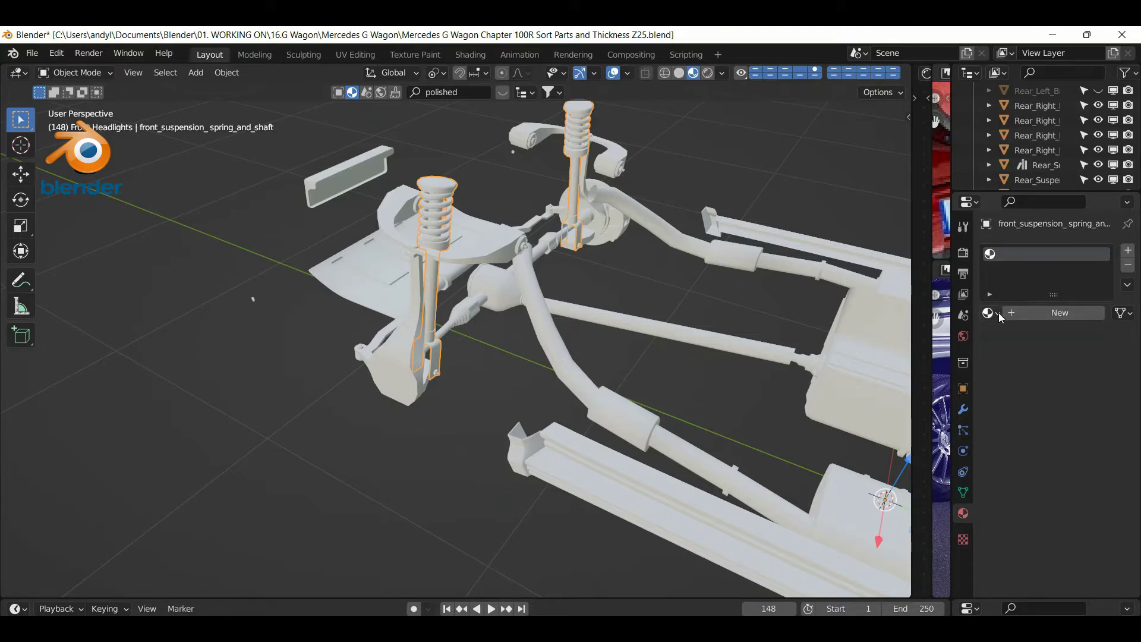
{"action": "left_click", "coordinate": [990, 313]}
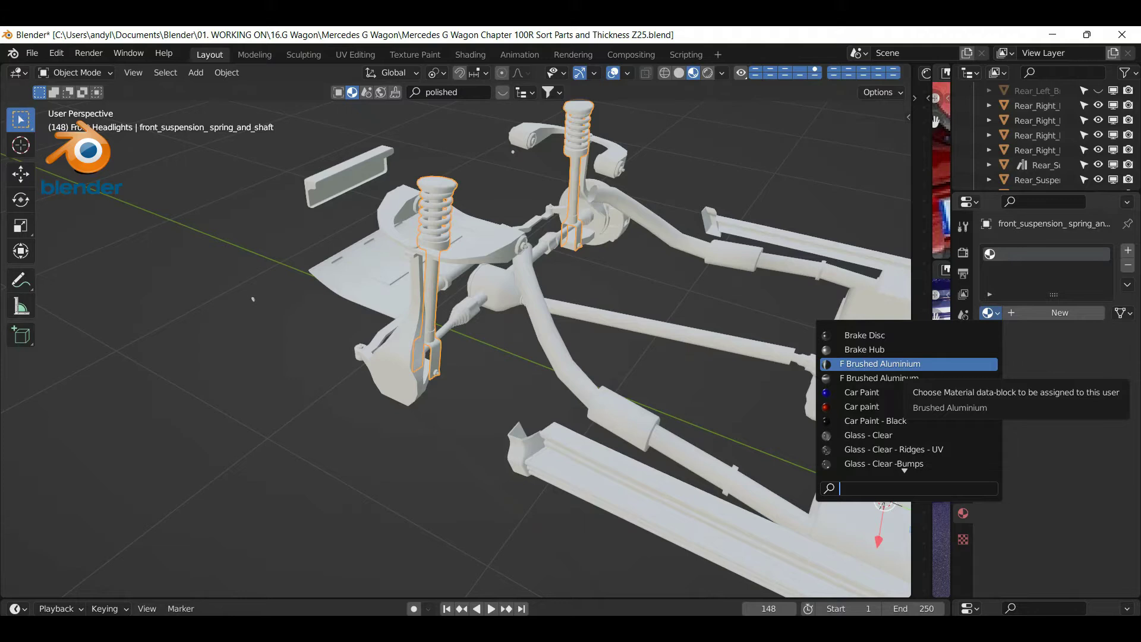
{"action": "scroll", "coordinate": [933, 439], "scroll_direction": "down", "scroll_amount": 1}
{"action": "scroll", "coordinate": [890, 470], "scroll_direction": "down", "scroll_amount": 8}
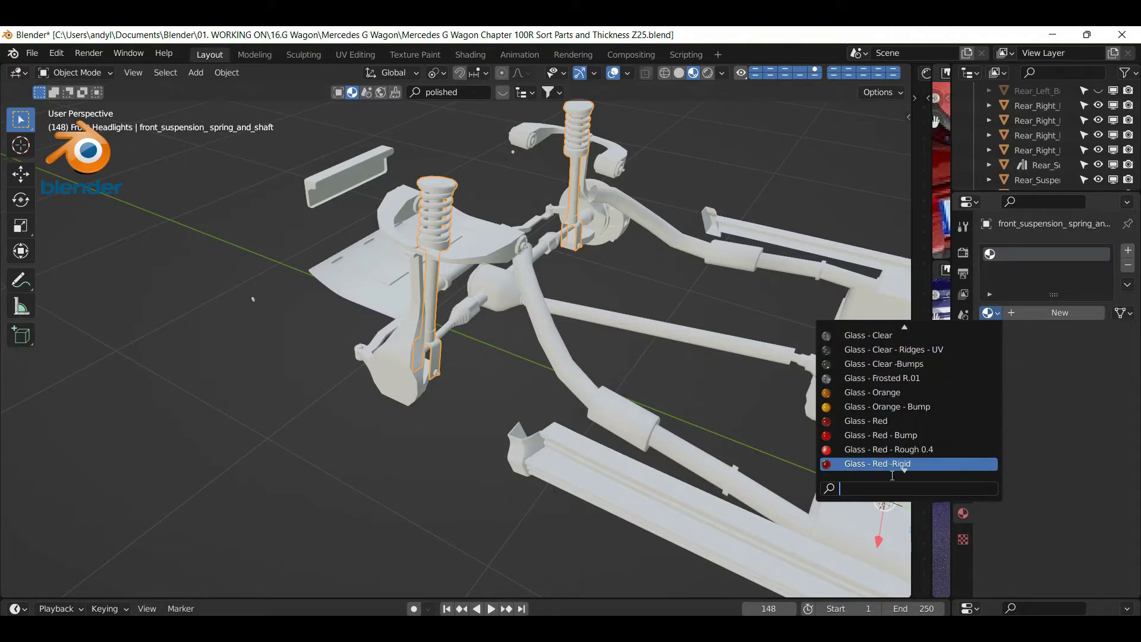
{"action": "scroll", "coordinate": [890, 477], "scroll_direction": "down", "scroll_amount": 8}
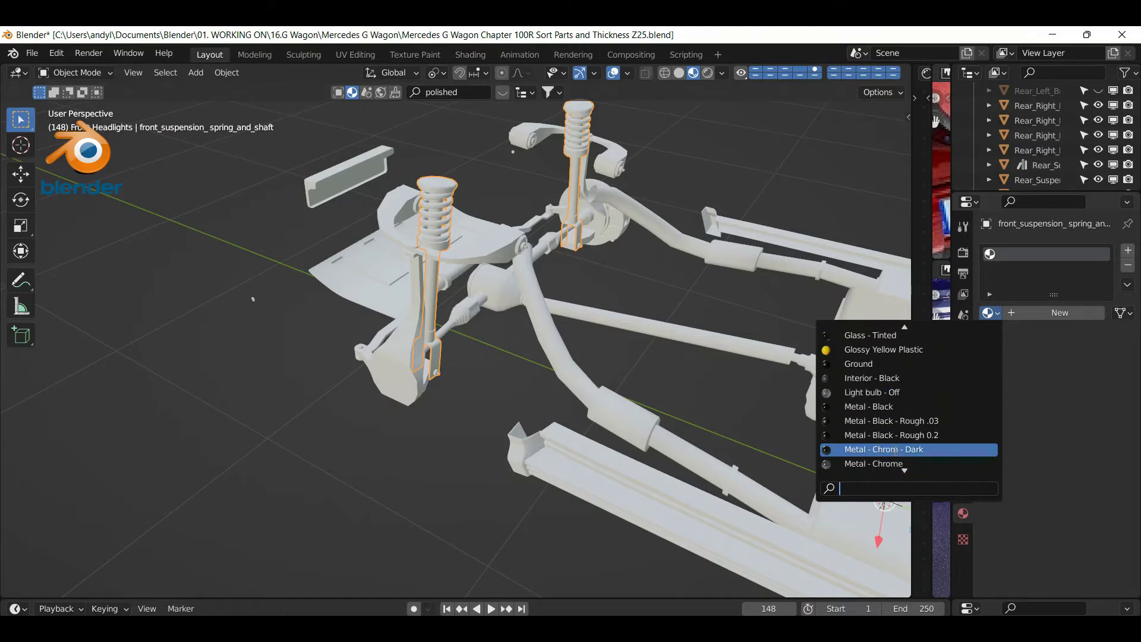
{"action": "left_click", "coordinate": [895, 436]}
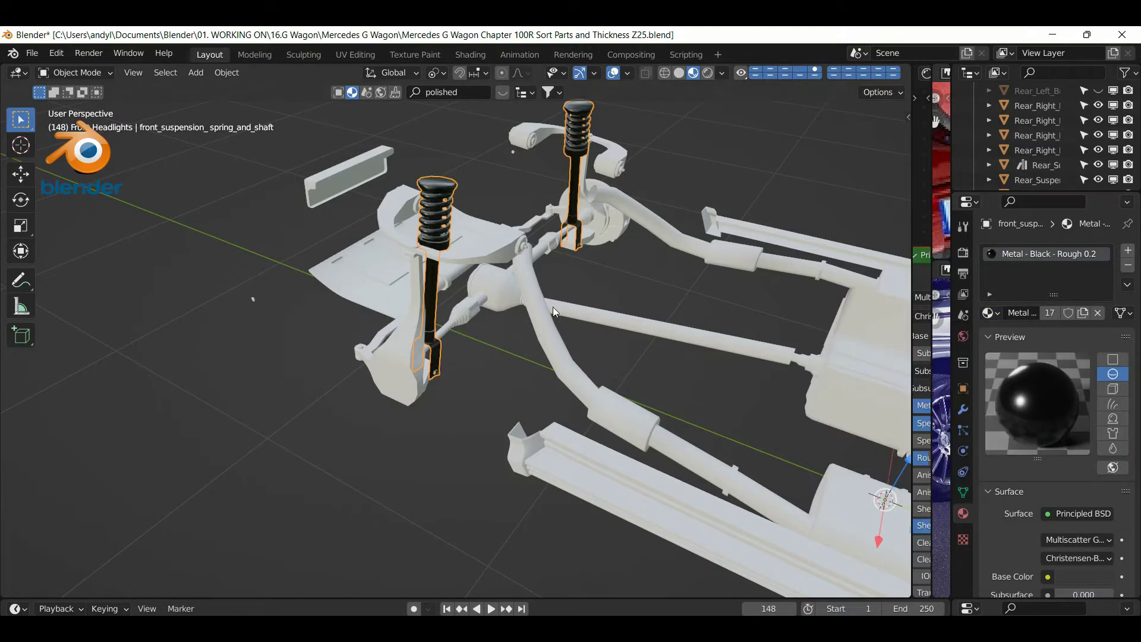
Add a second material slot on the spring-and-shaft holding Metal - Chrome
{"action": "left_click", "coordinate": [1129, 254]}
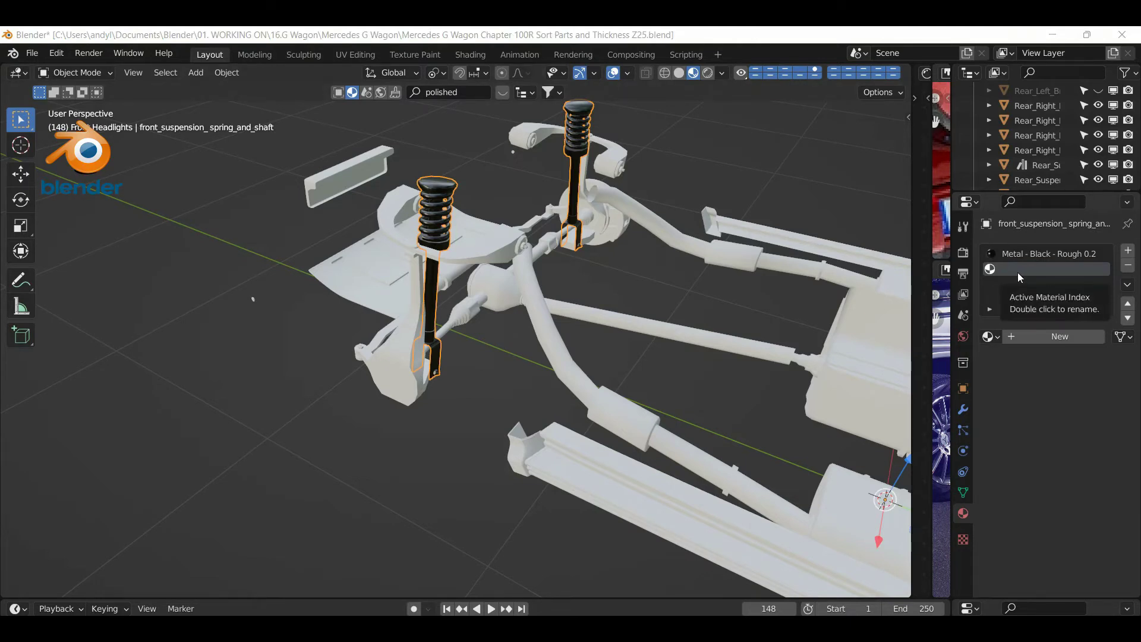
{"action": "left_click", "coordinate": [990, 336]}
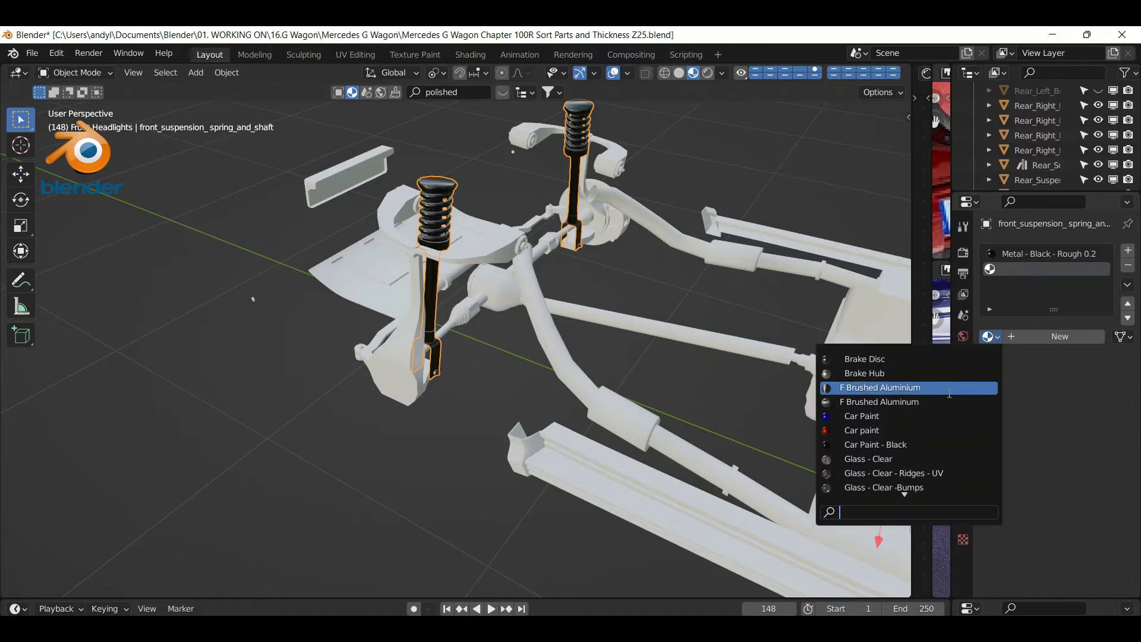
{"action": "scroll", "coordinate": [887, 477], "scroll_direction": "down", "scroll_amount": 3}
{"action": "scroll", "coordinate": [886, 477], "scroll_direction": "down", "scroll_amount": 13}
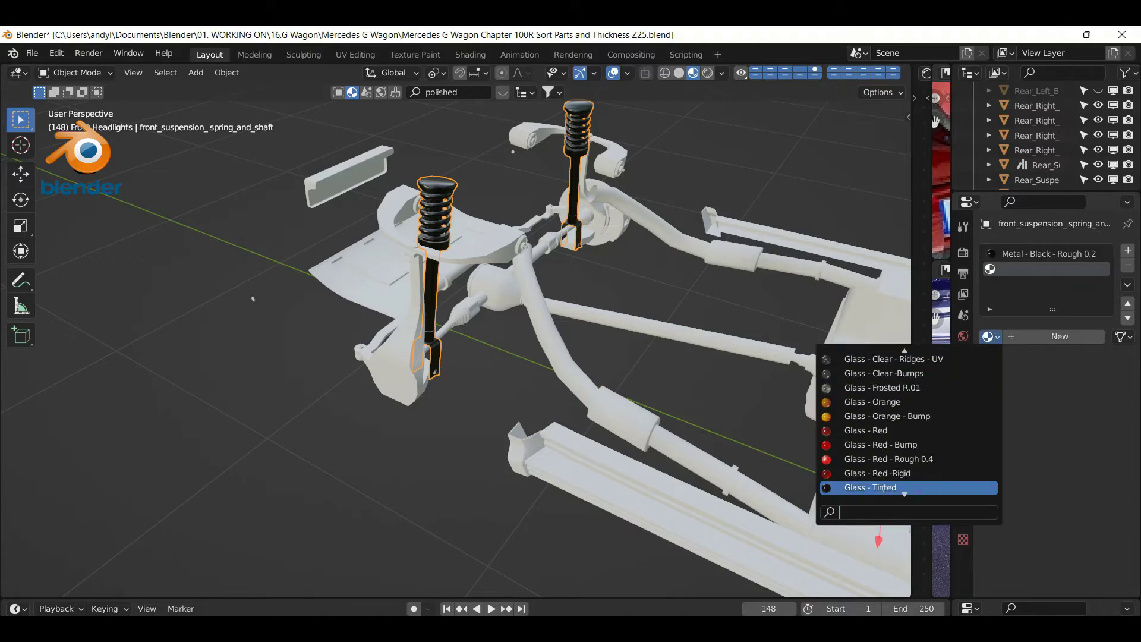
{"action": "scroll", "coordinate": [875, 487], "scroll_direction": "down", "scroll_amount": 1}
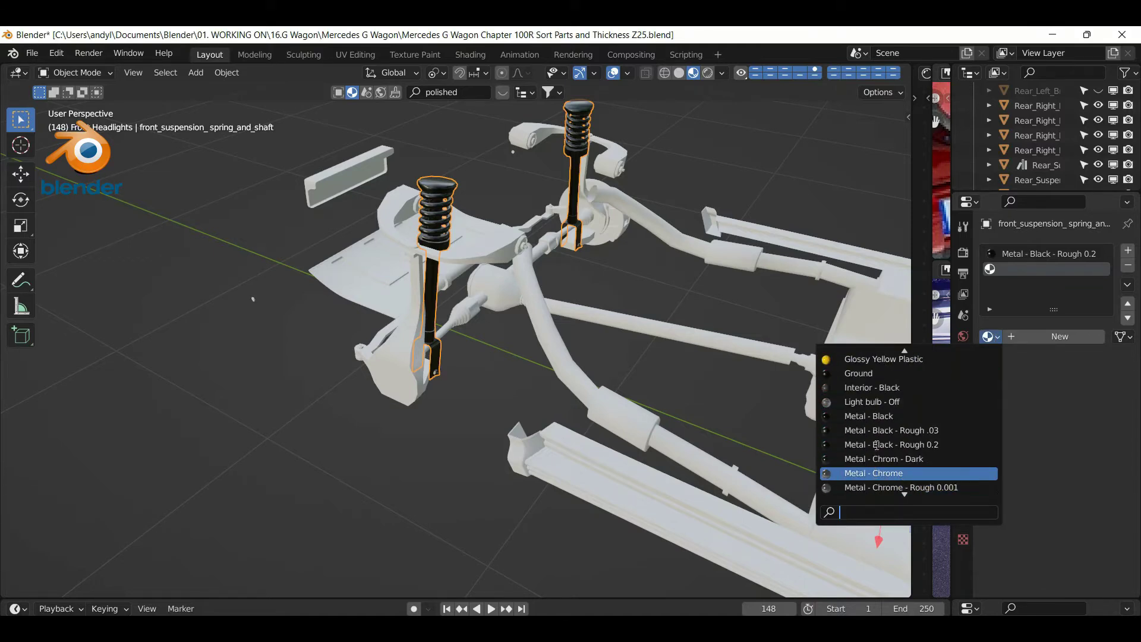
{"action": "scroll", "coordinate": [877, 441], "scroll_direction": "down", "scroll_amount": 2}
{"action": "left_click", "coordinate": [867, 473]}
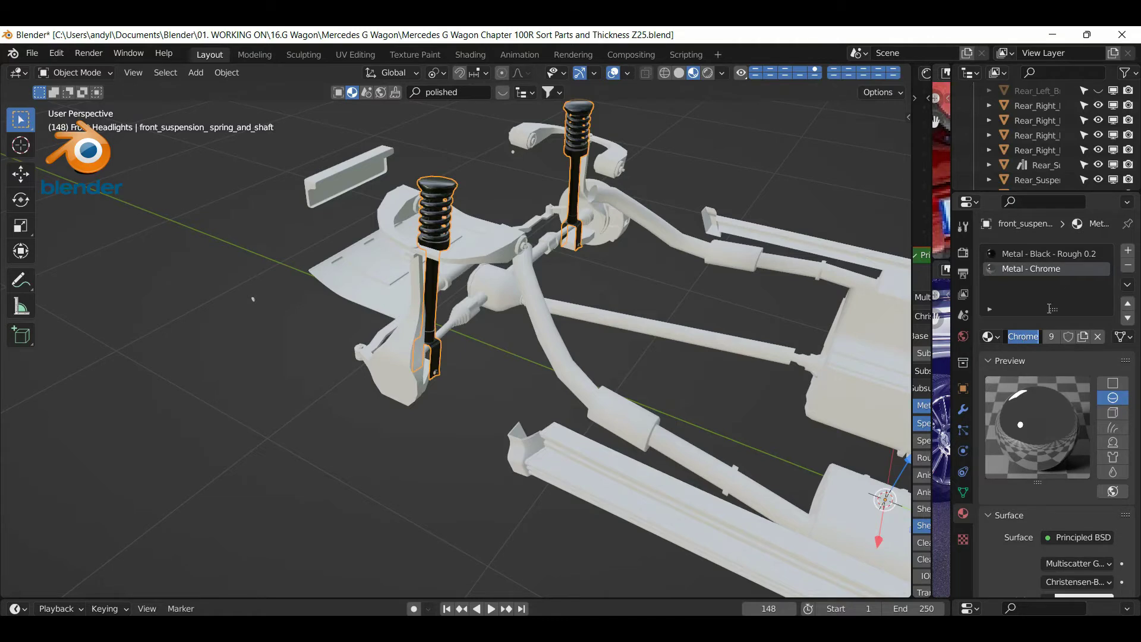
Rename the chrome material to Metal - Silver
{"action": "key", "text": "End"}
{"action": "key", "text": "BackSpace"}
{"action": "key", "text": "BackSpace"}
{"action": "key", "text": "BackSpace"}
{"action": "type", "text": "Metal - Silver"}
{"action": "key", "text": "Return"}
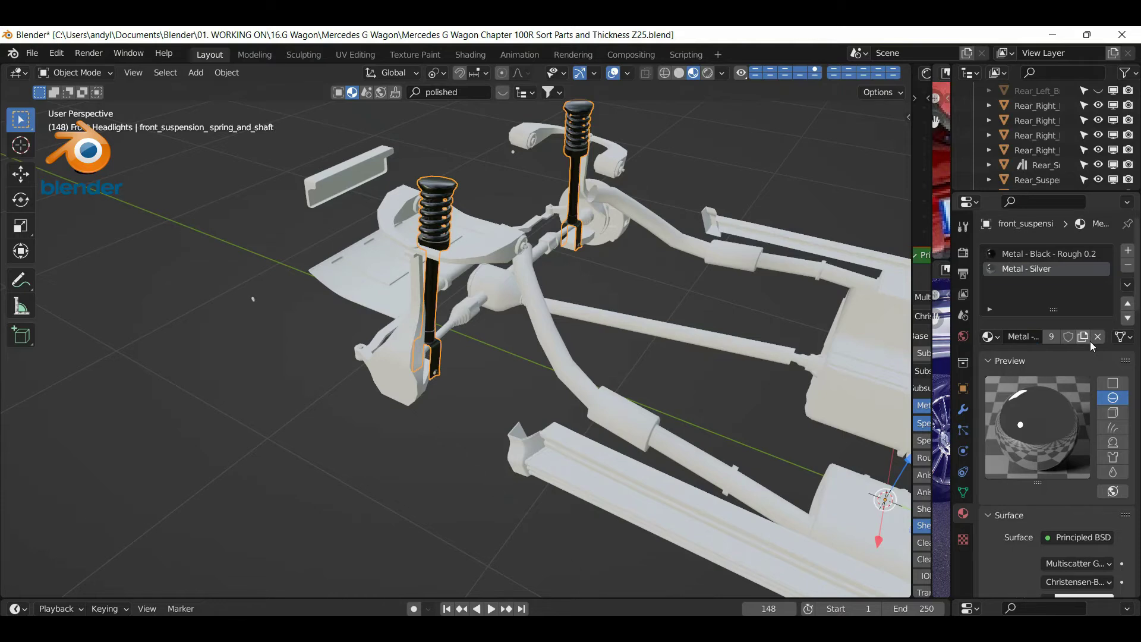
{"action": "scroll", "coordinate": [1082, 377], "scroll_direction": "down", "scroll_amount": 6}
Set Metal - Silver's Roughness to 0.4 and Anisotropic Rotation to 1
{"action": "scroll", "coordinate": [1071, 422], "scroll_direction": "down", "scroll_amount": 6}
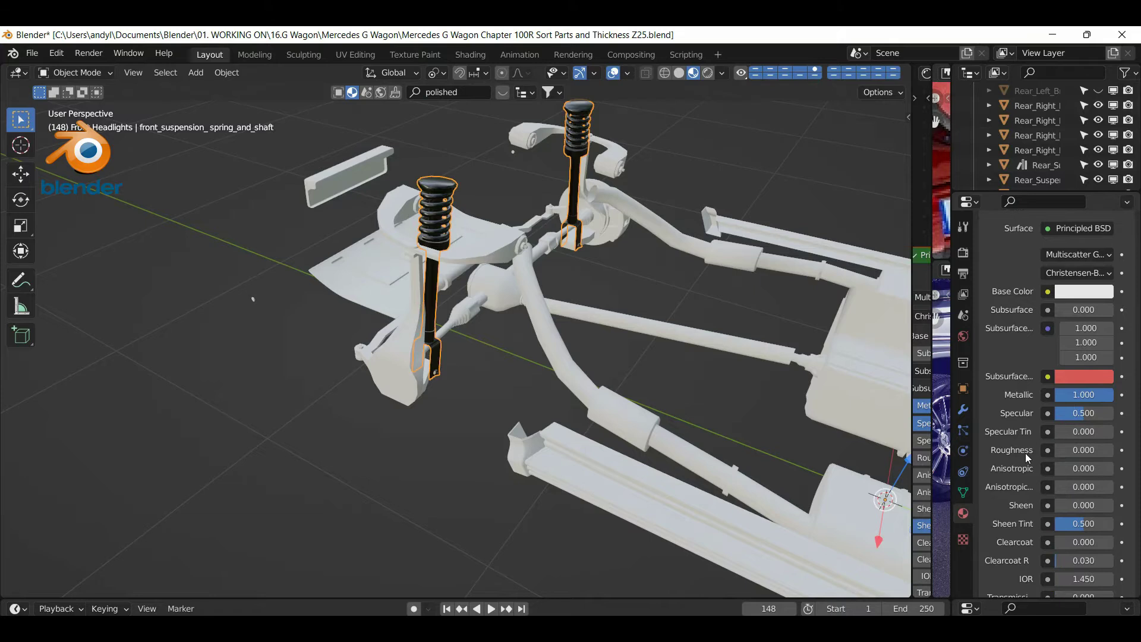
{"action": "left_click", "coordinate": [1079, 450]}
{"action": "type", "text": ".4"}
{"action": "key", "text": "Return"}
{"action": "left_click", "coordinate": [1068, 484]}
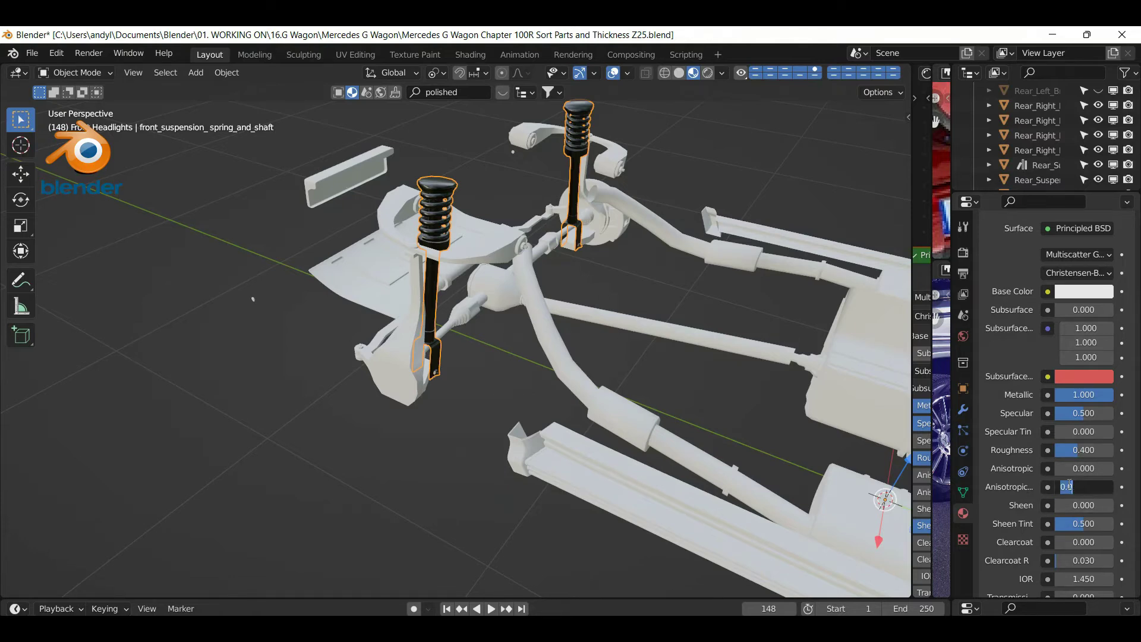
{"action": "type", "text": "1"}
{"action": "key", "text": "Return"}
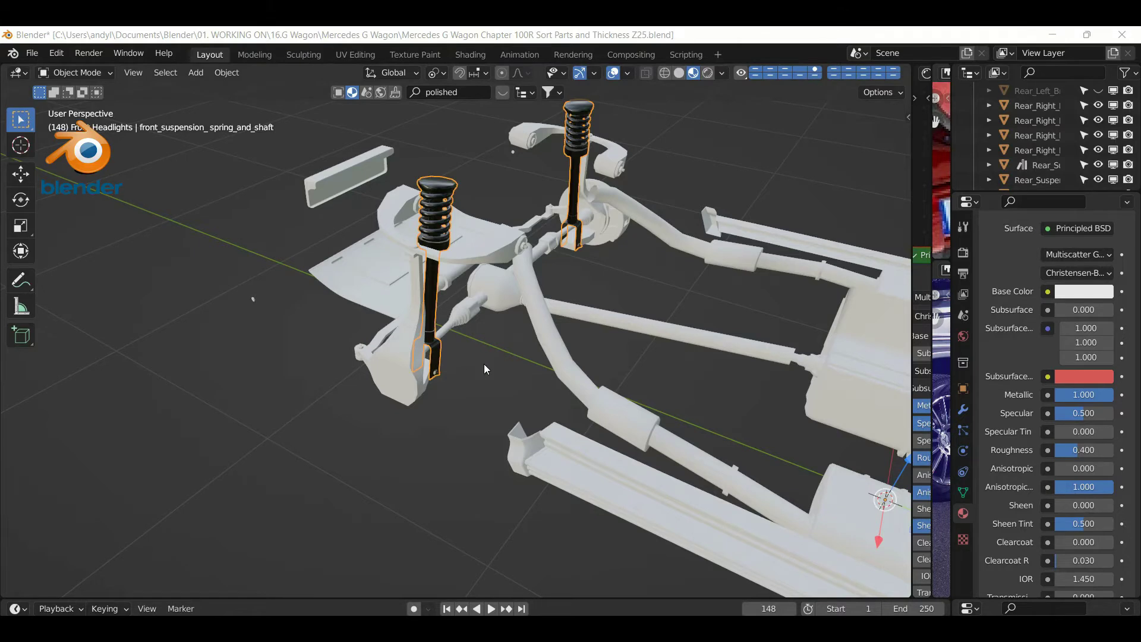
{"action": "scroll", "coordinate": [470, 361], "scroll_direction": "up", "scroll_amount": 1}
In Edit Mode, assign Metal - Silver to the bracket and ring at the shaft's lower end
{"action": "mouse_move", "coordinate": [458, 343]}
{"action": "middle_mouse_down"}
{"action": "mouse_move", "coordinate": [466, 368]}
{"action": "mouse_move", "coordinate": [494, 354]}
{"action": "mouse_move", "coordinate": [454, 302]}
{"action": "mouse_move", "coordinate": [450, 331]}
{"action": "mouse_move", "coordinate": [476, 345]}
{"action": "middle_mouse_up"}
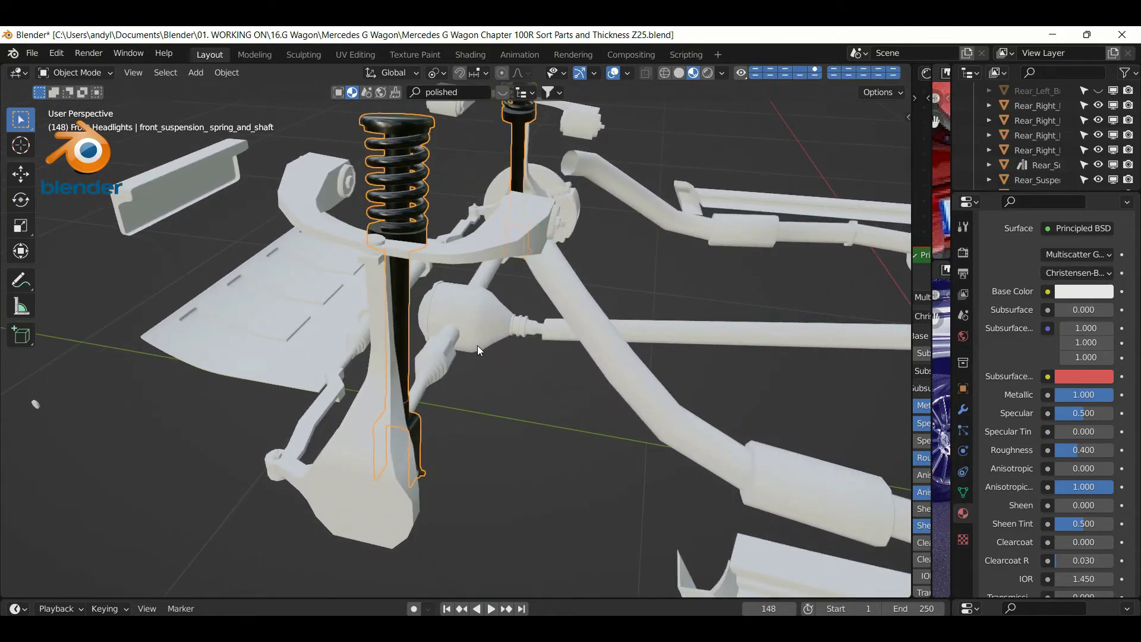
{"action": "key", "text": "Tab"}
{"action": "middle_click_drag", "start_coordinate": [428, 313], "coordinate": [335, 314]}
{"action": "scroll", "coordinate": [383, 404], "scroll_direction": "up", "scroll_amount": 3}
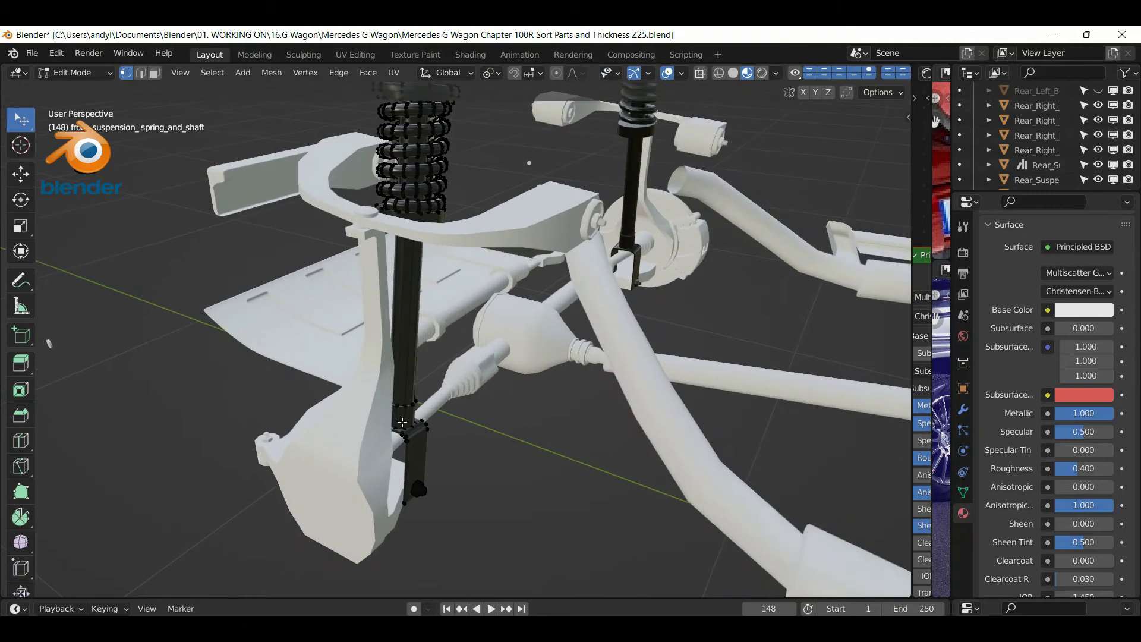
{"action": "middle_click_drag", "start_coordinate": [398, 448], "coordinate": [399, 458]}
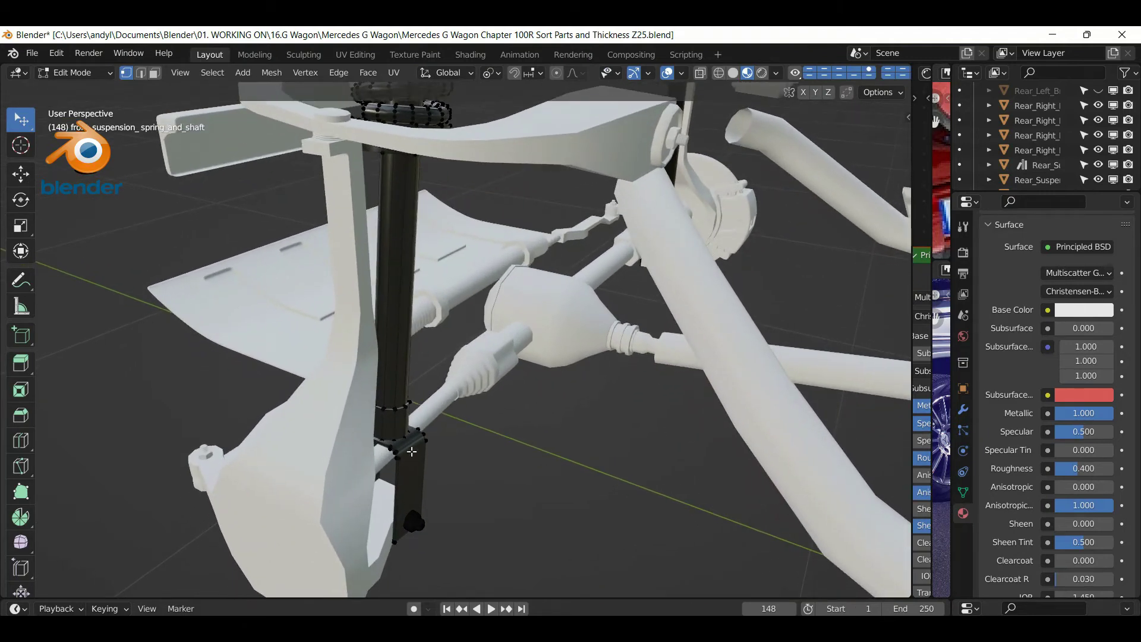
{"action": "key", "text": "l"}
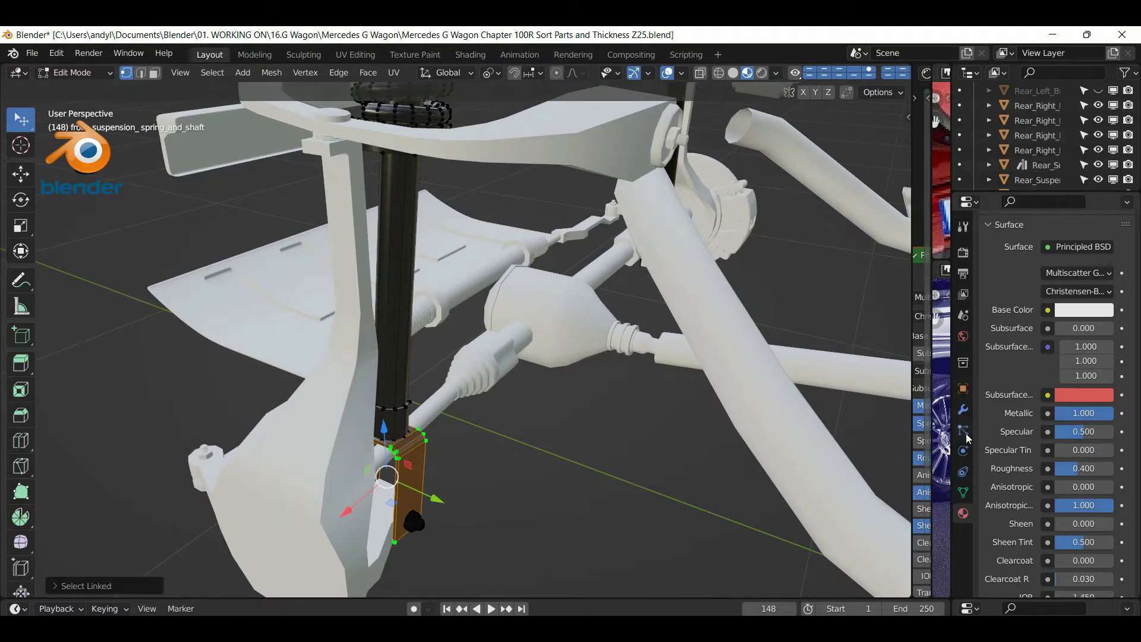
{"action": "scroll", "coordinate": [995, 266], "scroll_direction": "up", "scroll_amount": 5}
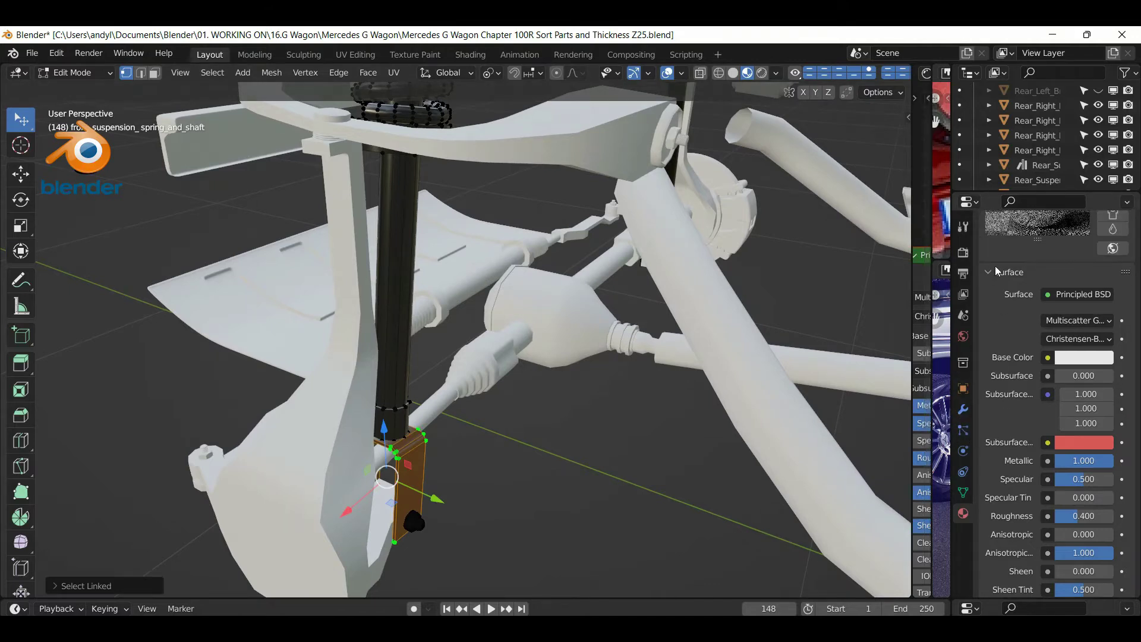
{"action": "scroll", "coordinate": [1013, 268], "scroll_direction": "up", "scroll_amount": 6}
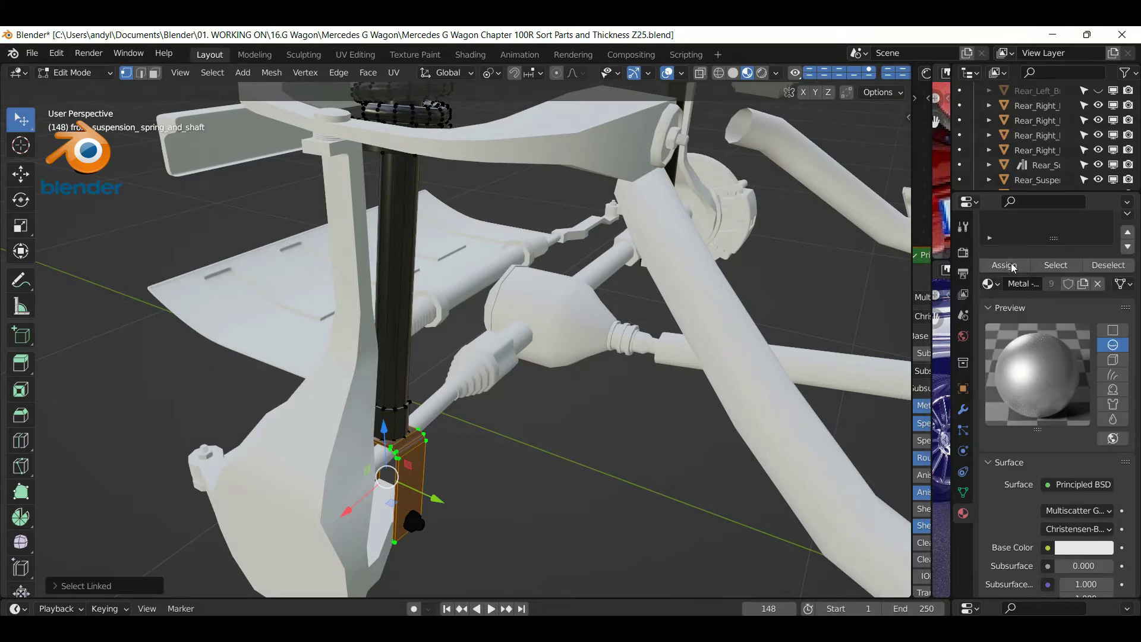
{"action": "scroll", "coordinate": [1011, 269], "scroll_direction": "down", "scroll_amount": 2}
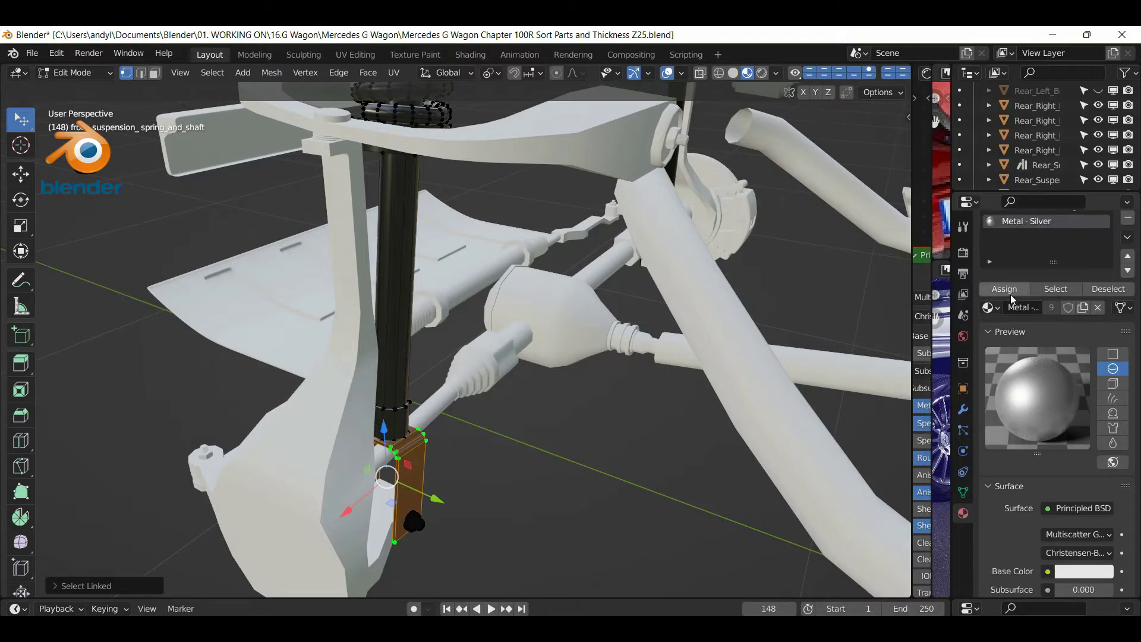
{"action": "left_click", "coordinate": [1012, 291]}
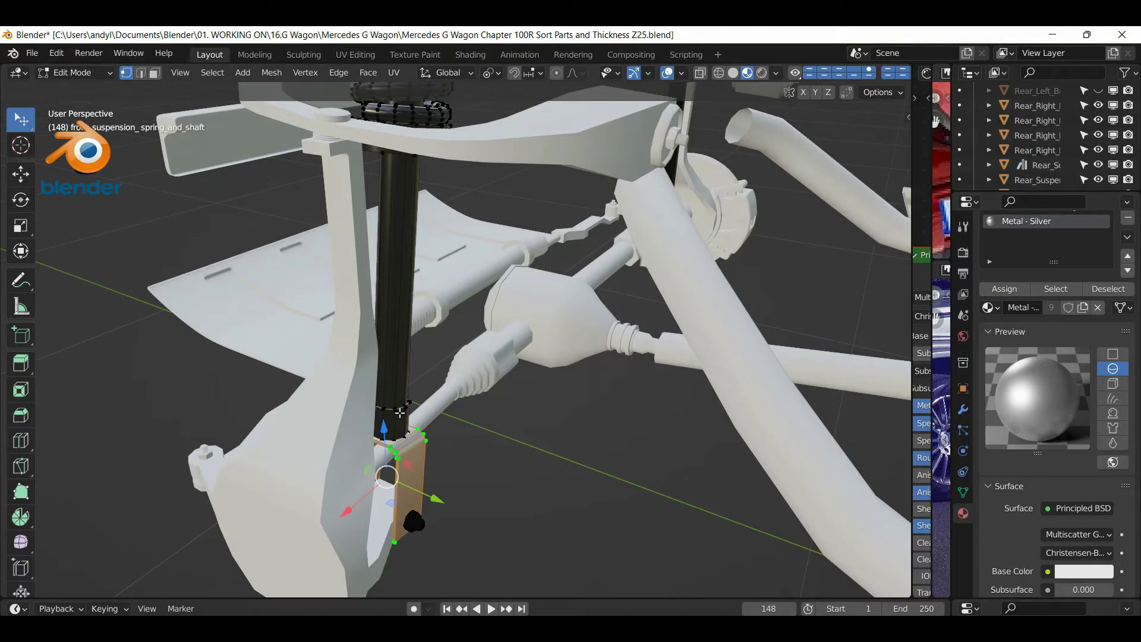
{"action": "key", "text": "l"}
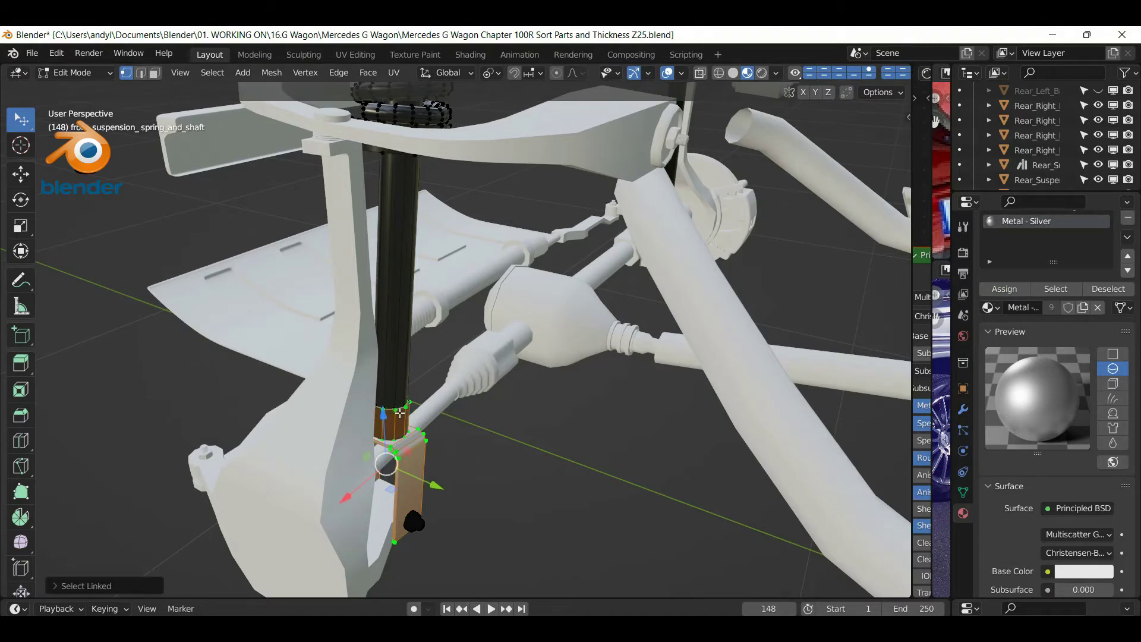
{"action": "left_click", "coordinate": [1006, 290]}
Assign Metal - Silver to the collar ring, spring top cap and spring seat, then exit Edit Mode
{"action": "middle_click_drag", "start_coordinate": [448, 254], "coordinate": [373, 274]}
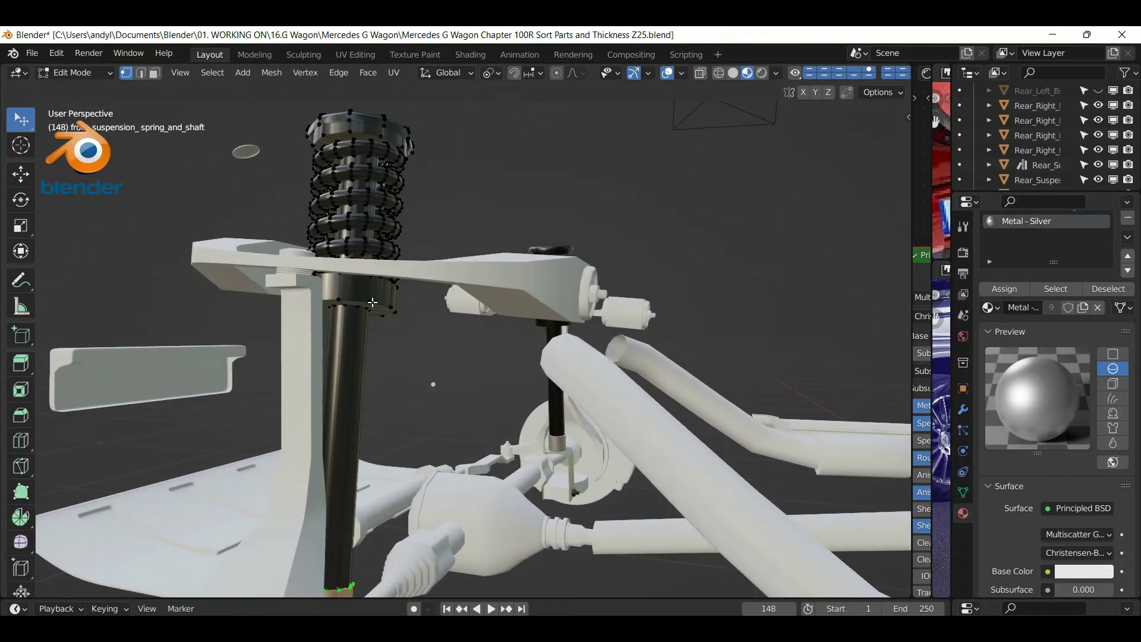
{"action": "key", "text": "l"}
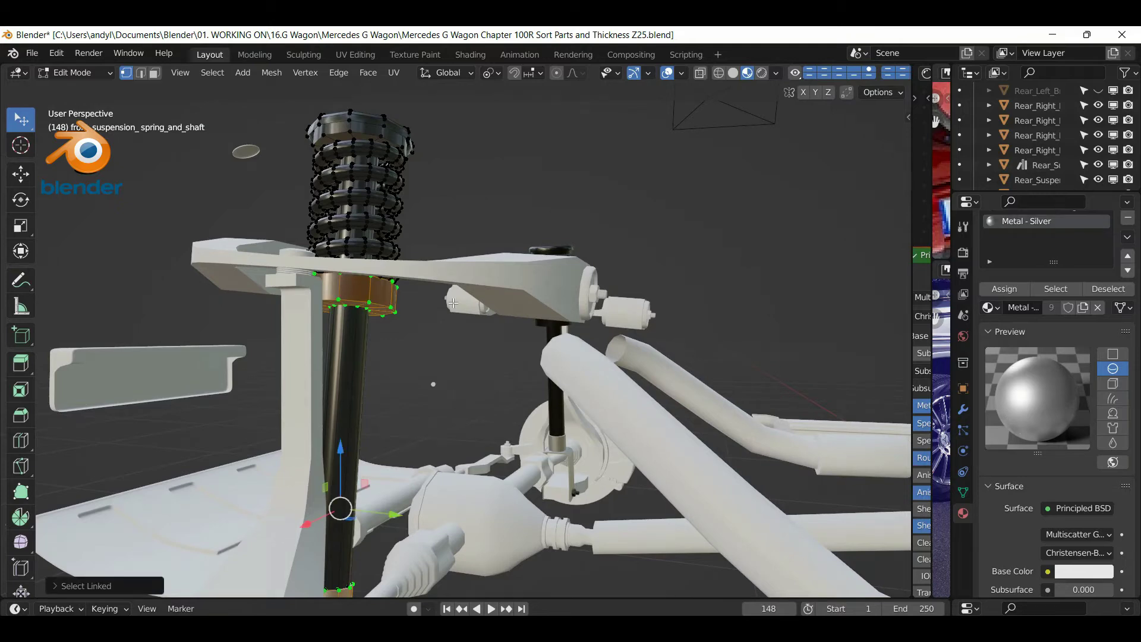
{"action": "left_click", "coordinate": [1007, 291]}
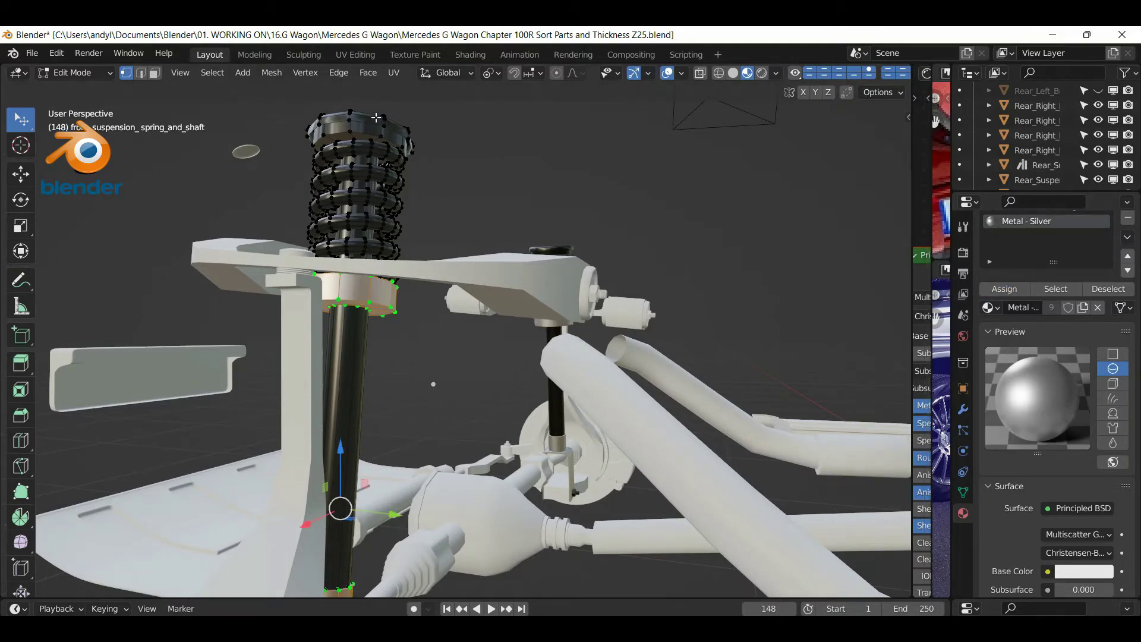
{"action": "key", "text": "l"}
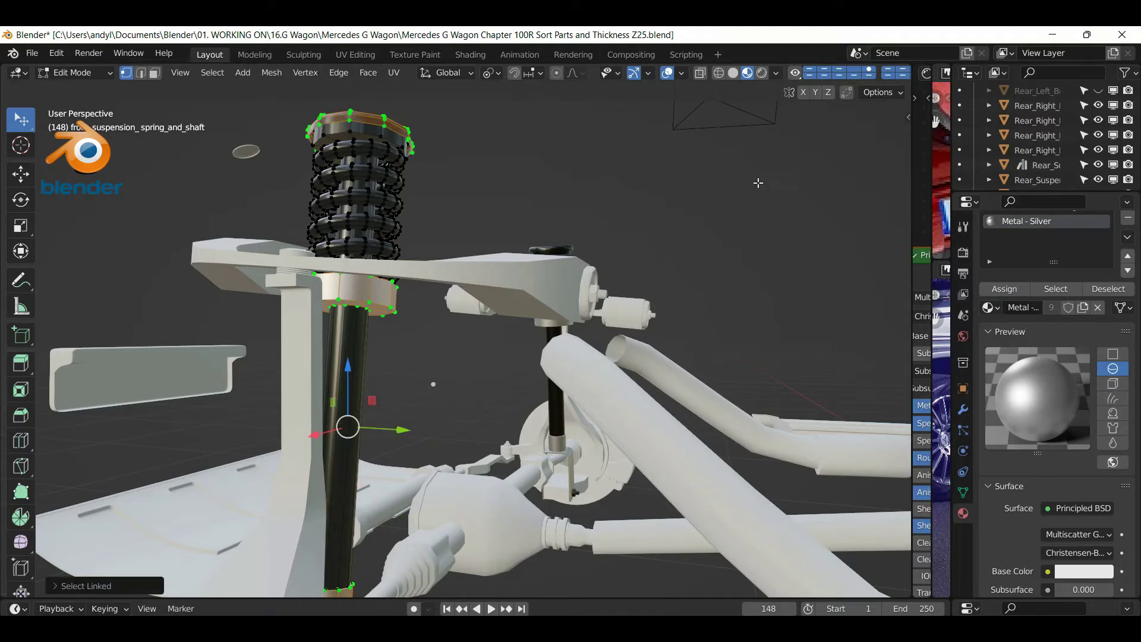
{"action": "left_click", "coordinate": [1012, 289]}
{"action": "middle_click_drag", "start_coordinate": [459, 222], "coordinate": [289, 187]}
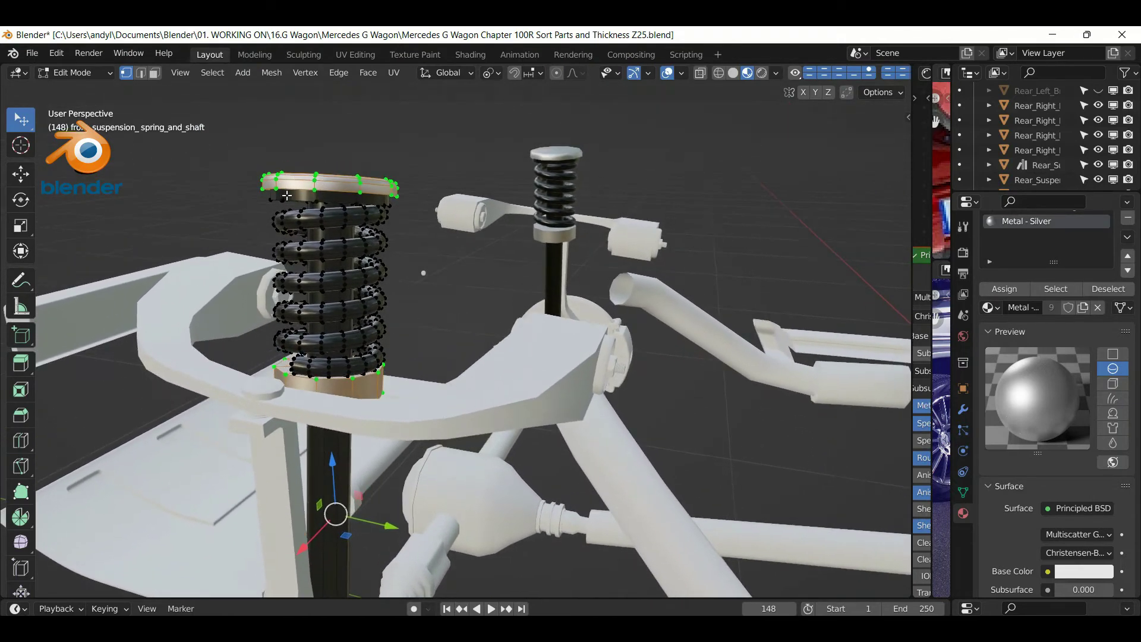
{"action": "key", "text": "ctrl+l"}
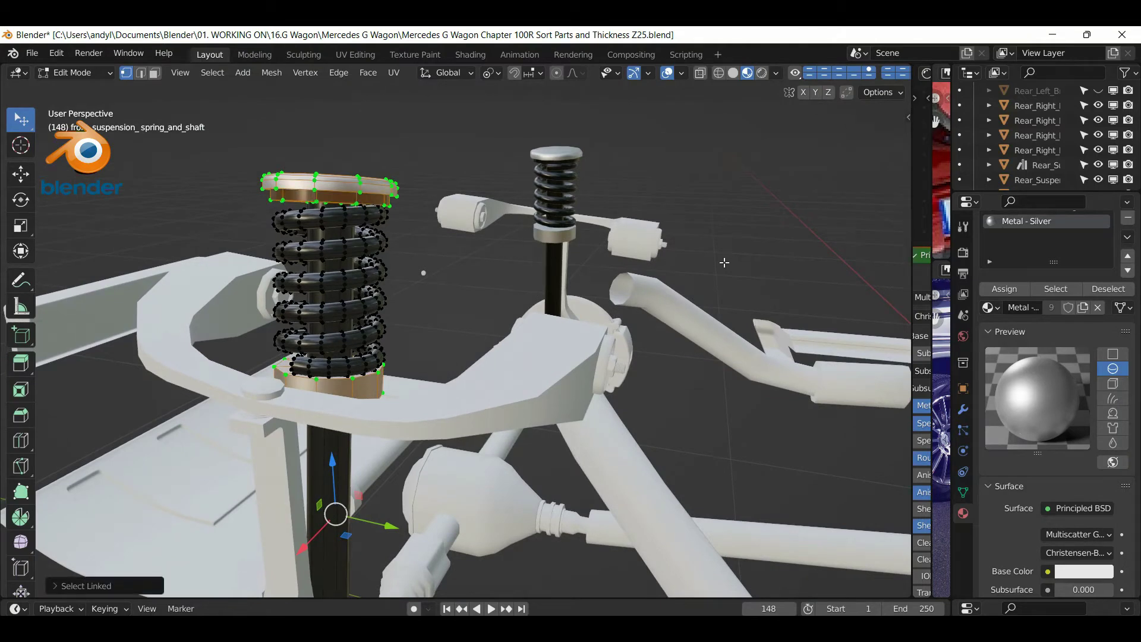
{"action": "left_click", "coordinate": [1004, 289]}
{"action": "middle_click_drag", "start_coordinate": [618, 297], "coordinate": [600, 288]}
{"action": "key", "text": "Tab"}
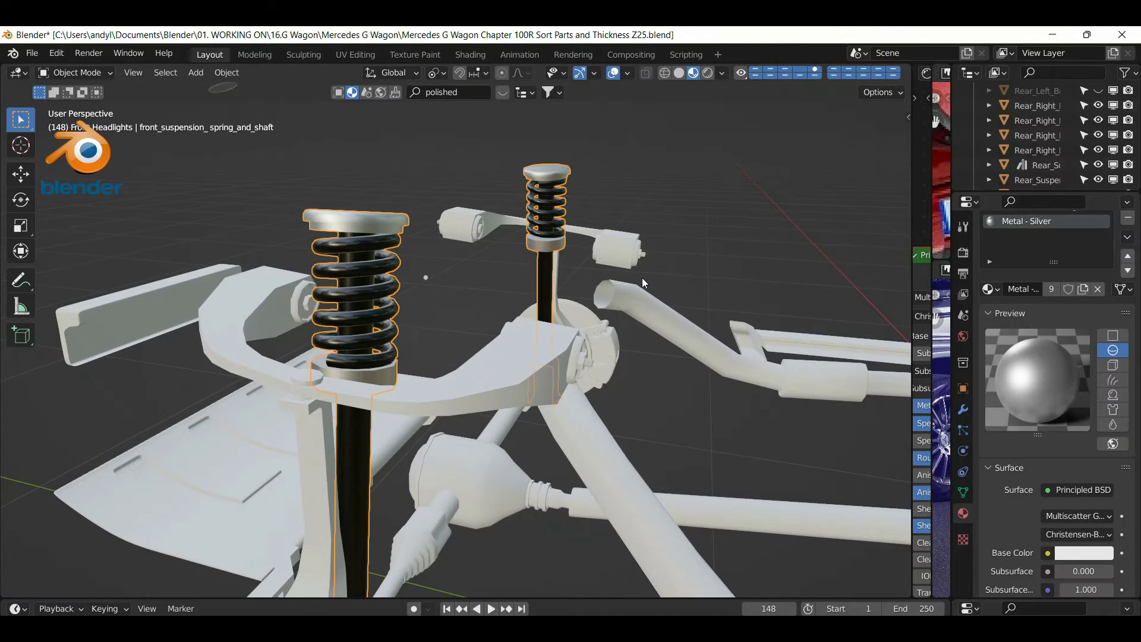
Hide the finished front springs and shafts, then save the blend file
{"action": "scroll", "coordinate": [642, 277], "scroll_direction": "down", "scroll_amount": 3}
{"action": "middle_click_drag", "start_coordinate": [640, 279], "coordinate": [607, 293]}
{"action": "middle_click_drag", "start_coordinate": [649, 336], "coordinate": [665, 338]}
{"action": "key", "text": "h"}
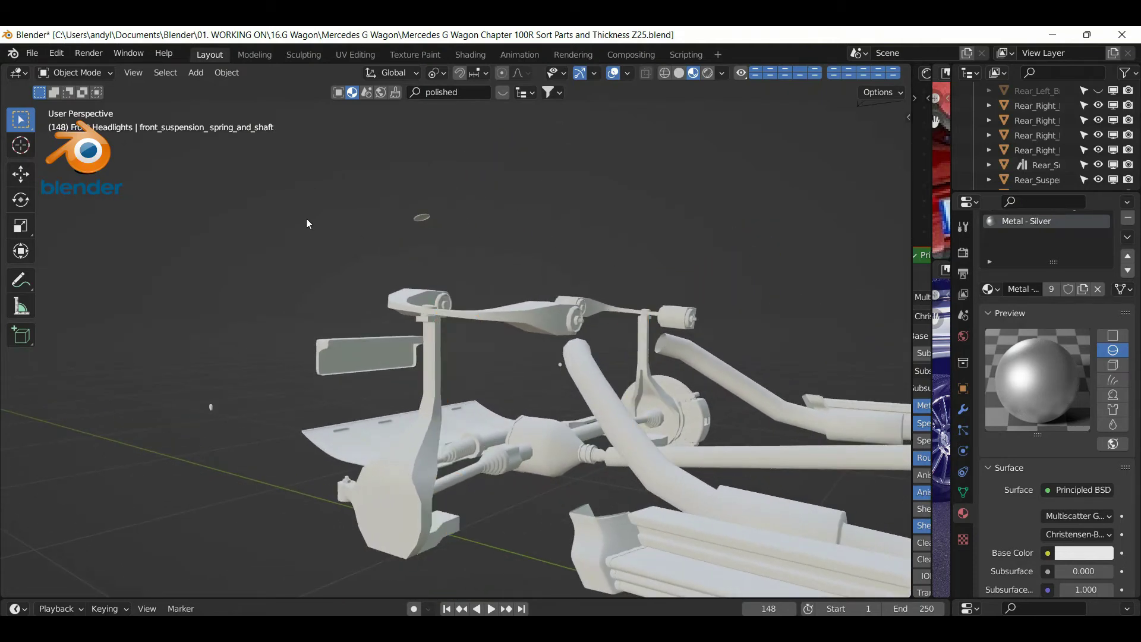
{"action": "left_click", "coordinate": [31, 52]}
{"action": "left_click", "coordinate": [63, 152]}
Pull back and orbit the view to see the whole chassis from above and the side
{"action": "middle_click_drag", "start_coordinate": [426, 187], "coordinate": [483, 268]}
{"action": "middle_click_drag", "start_coordinate": [529, 309], "coordinate": [620, 331]}
{"action": "middle_click_drag", "start_coordinate": [415, 326], "coordinate": [533, 248]}
{"action": "scroll", "coordinate": [671, 291], "scroll_direction": "up", "scroll_amount": 3}
{"action": "middle_click_drag", "start_coordinate": [432, 302], "coordinate": [179, 309]}
{"action": "middle_click_drag", "start_coordinate": [590, 313], "coordinate": [613, 437]}
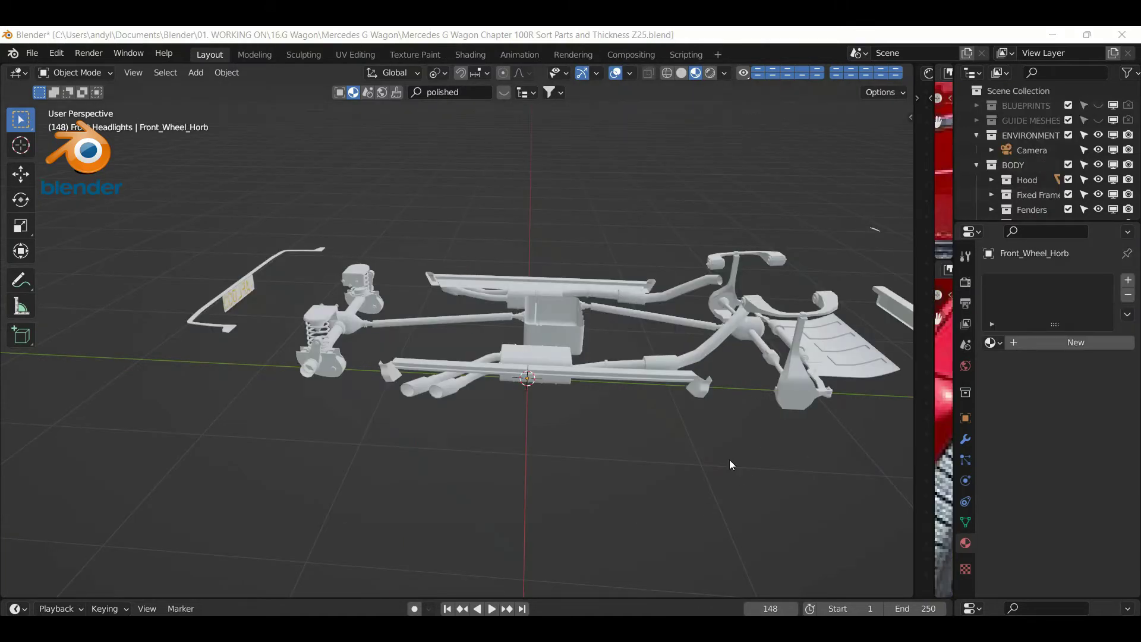
{"action": "middle_click_drag", "start_coordinate": [729, 459], "coordinate": [653, 437]}
Give the Front_Wheel_Horb bracket the Metal - Silver material
{"action": "left_click", "coordinate": [662, 433]}
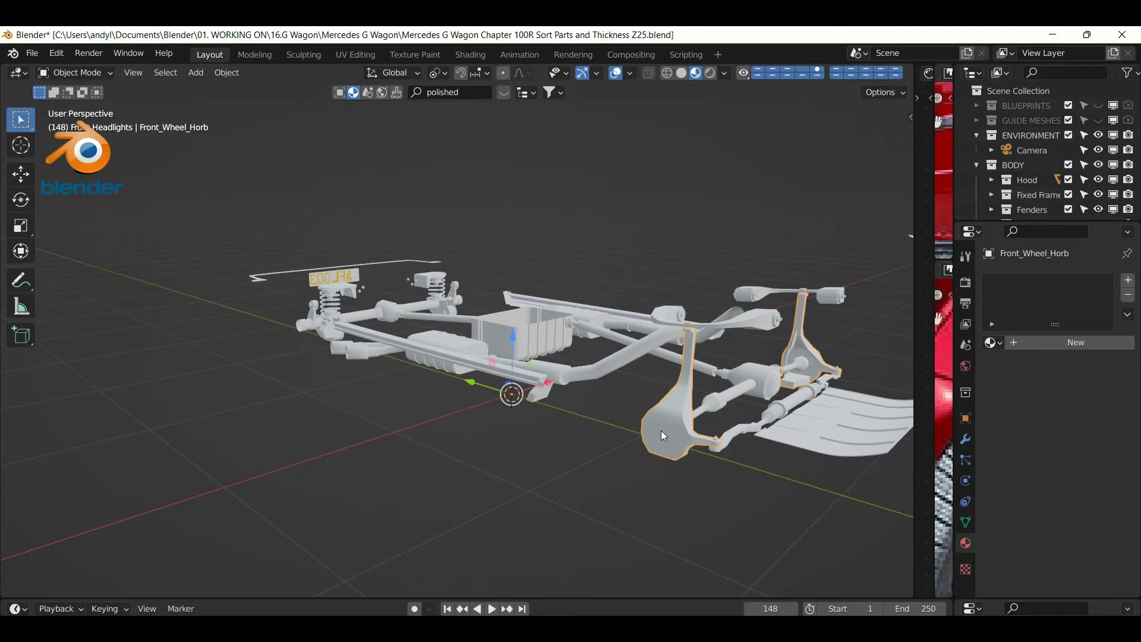
{"action": "left_click", "coordinate": [996, 343]}
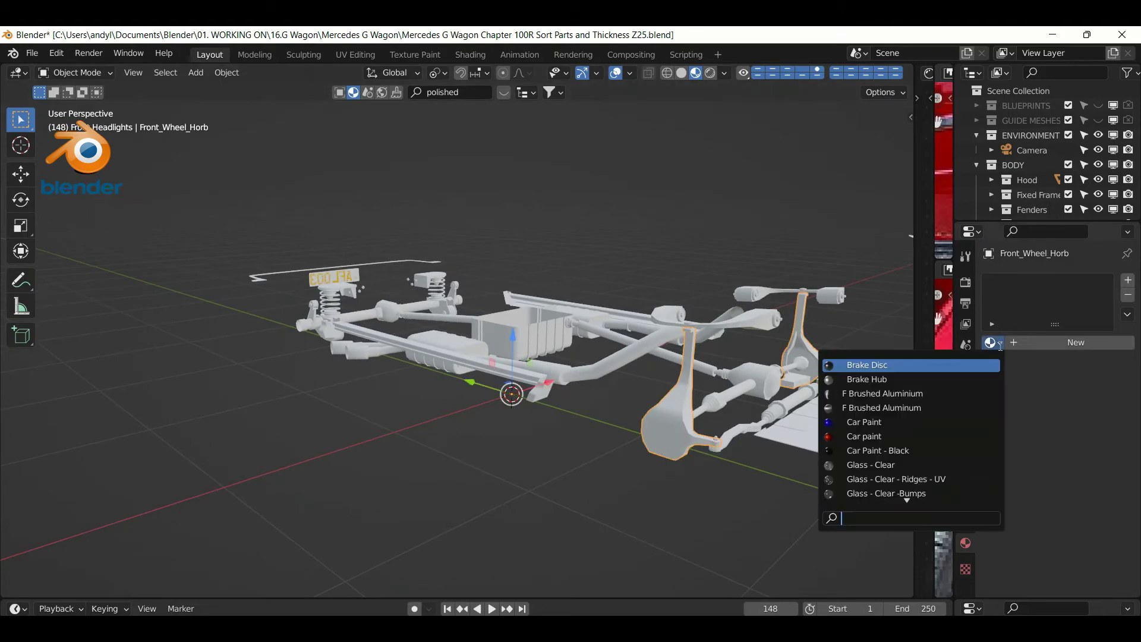
{"action": "scroll", "coordinate": [921, 490], "scroll_direction": "down", "scroll_amount": 14}
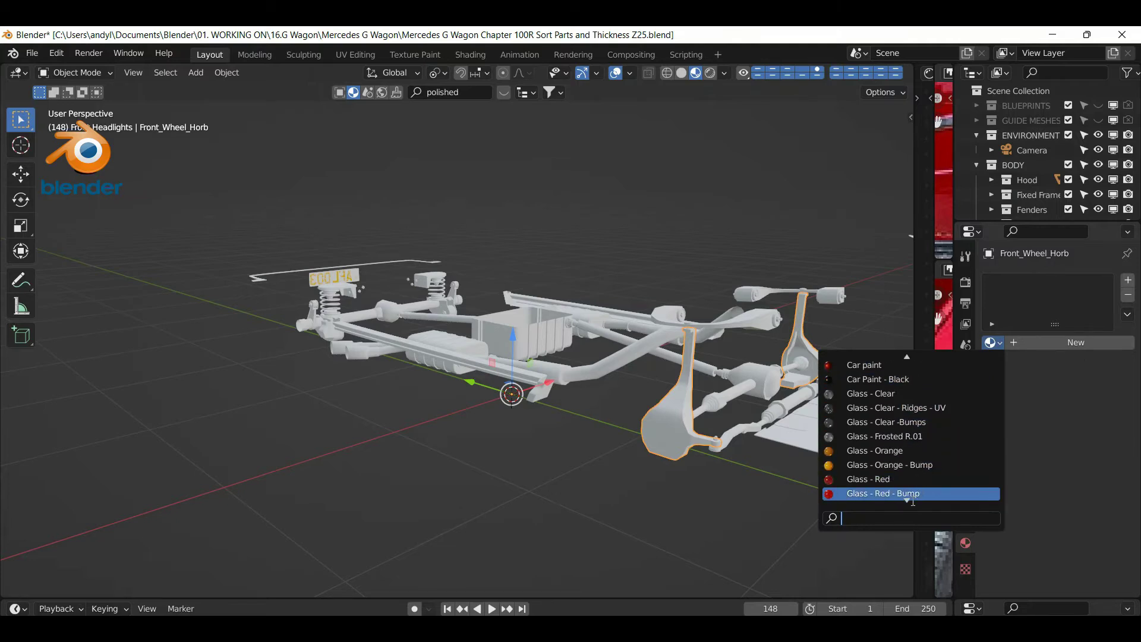
{"action": "scroll", "coordinate": [891, 474], "scroll_direction": "down", "scroll_amount": 4}
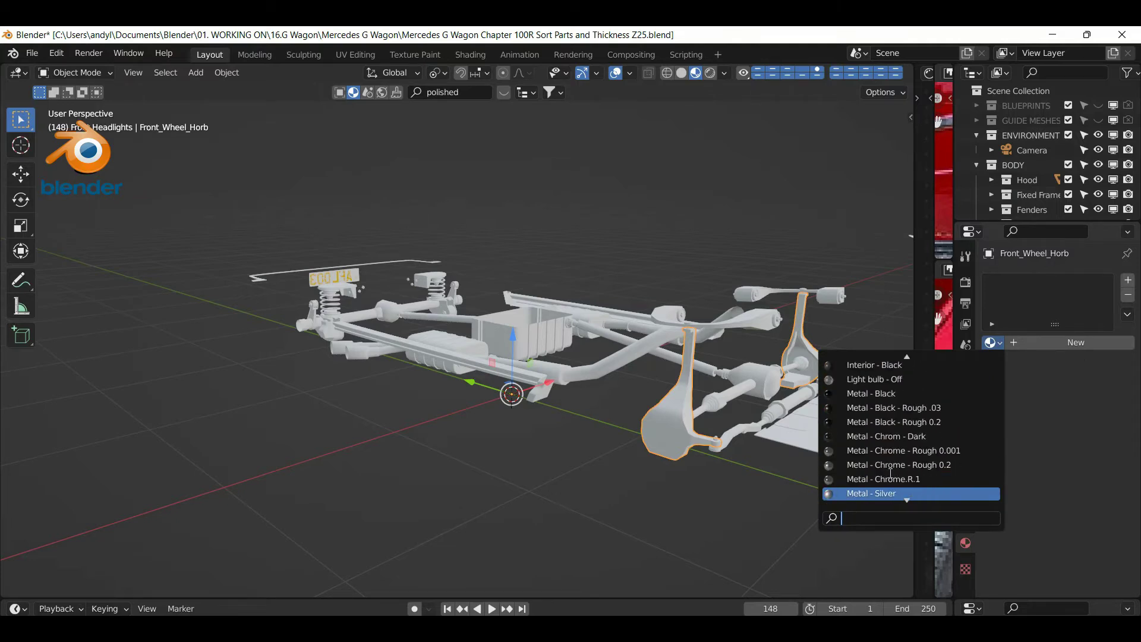
{"action": "left_click", "coordinate": [883, 492]}
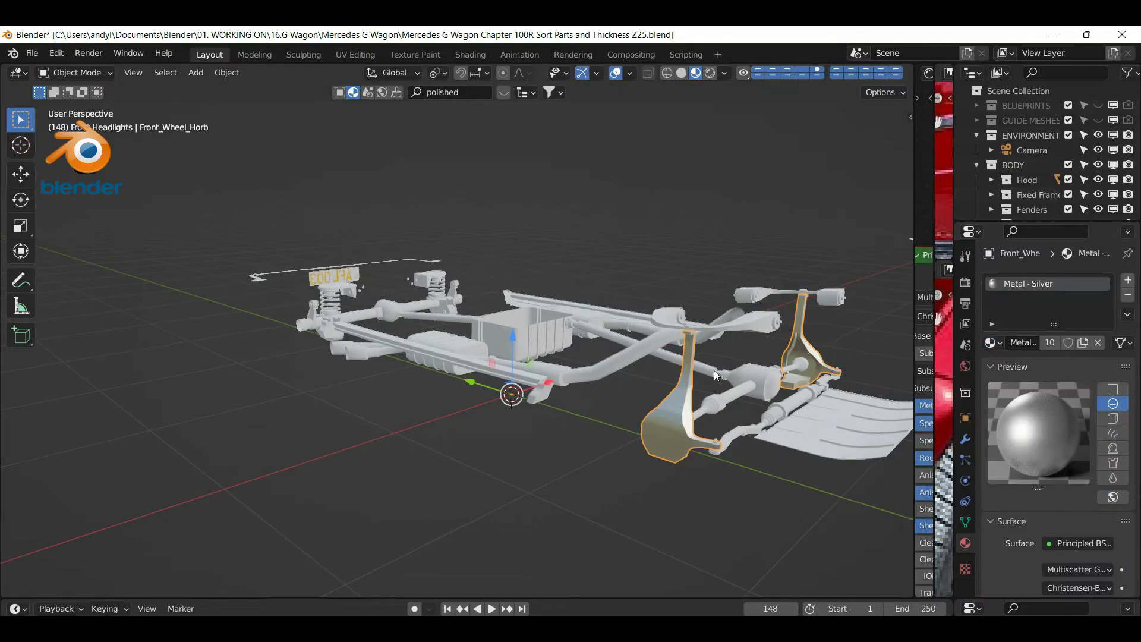
Link the silver material from the hub brackets onto the Wheel_Horb_Extension_Attachment arms
{"action": "left_click", "coordinate": [752, 330], "text": "shift"}
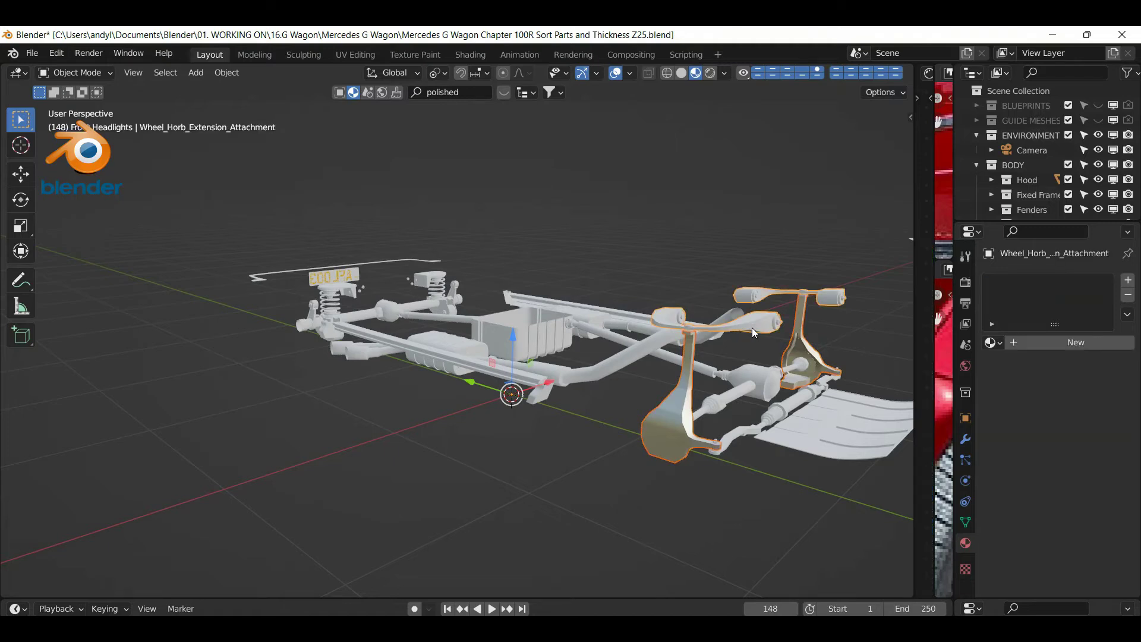
{"action": "left_click", "coordinate": [689, 379], "text": "ctrl"}
{"action": "left_click", "coordinate": [680, 403], "text": "shift"}
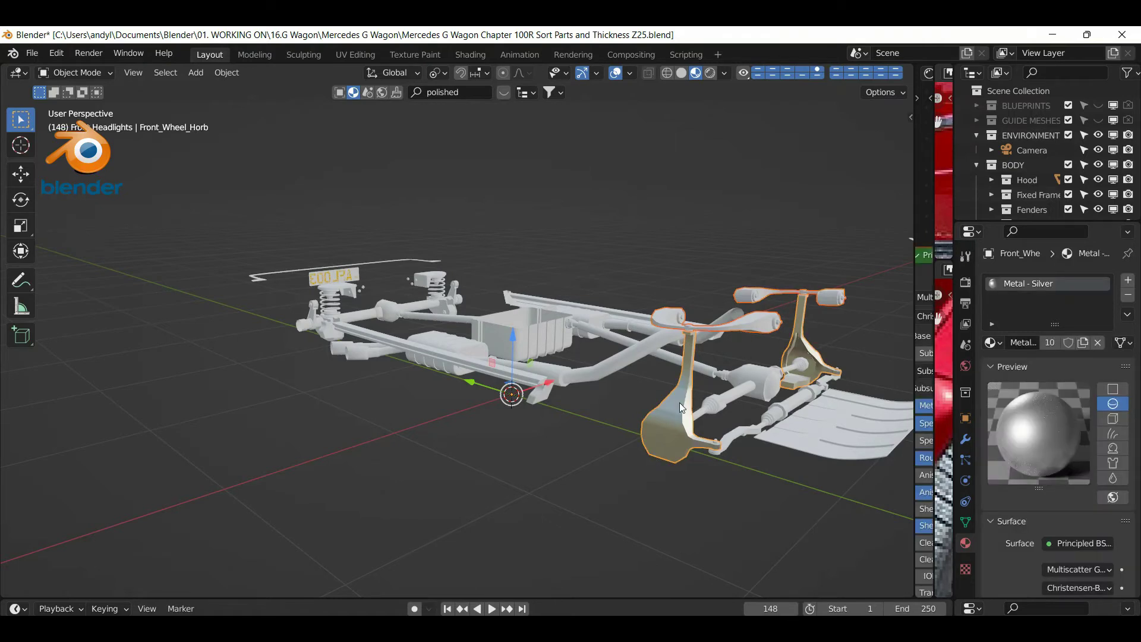
{"action": "key", "text": "ctrl+l"}
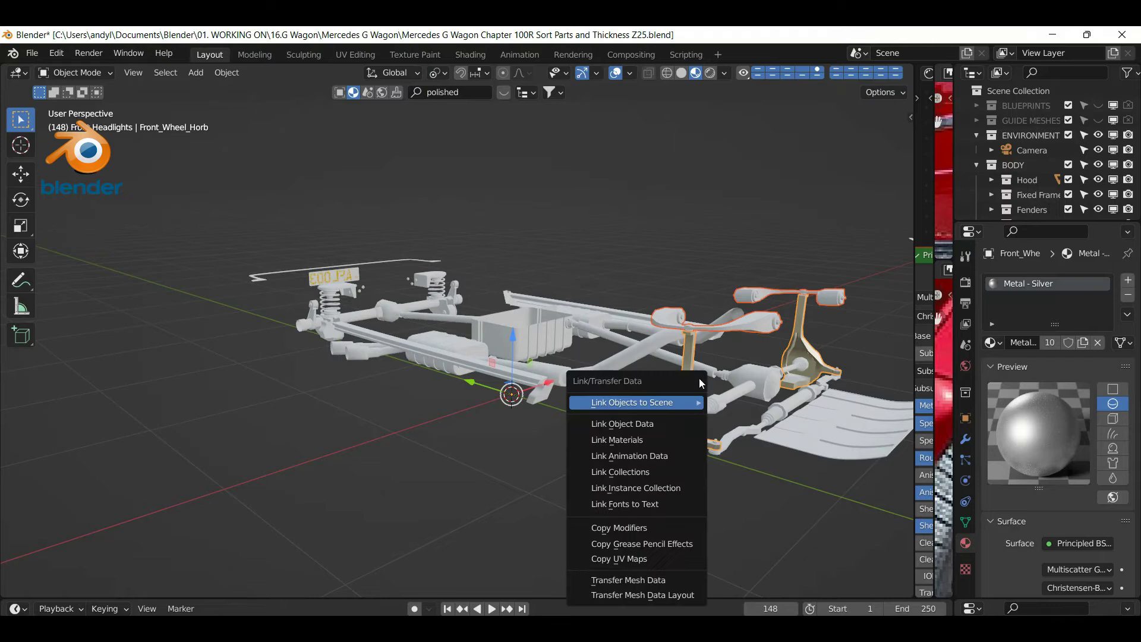
{"action": "left_click", "coordinate": [629, 444]}
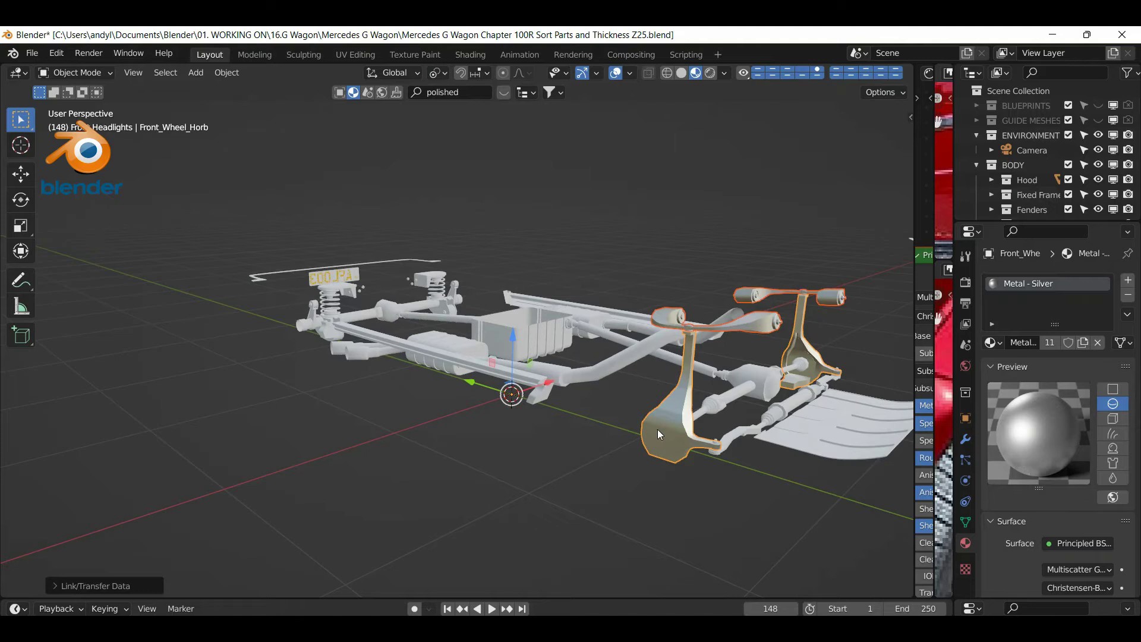
Check the upper arms' material, hide the silver lower brackets, and select the upper arms
{"action": "left_click", "coordinate": [824, 301], "text": "shift"}
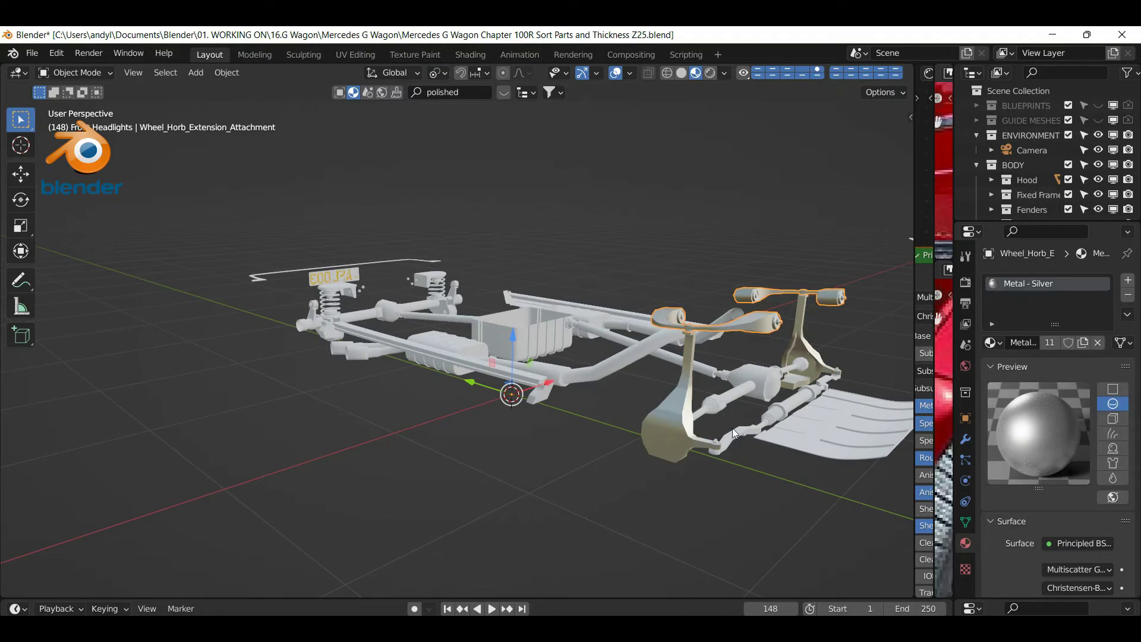
{"action": "left_click", "coordinate": [669, 406]}
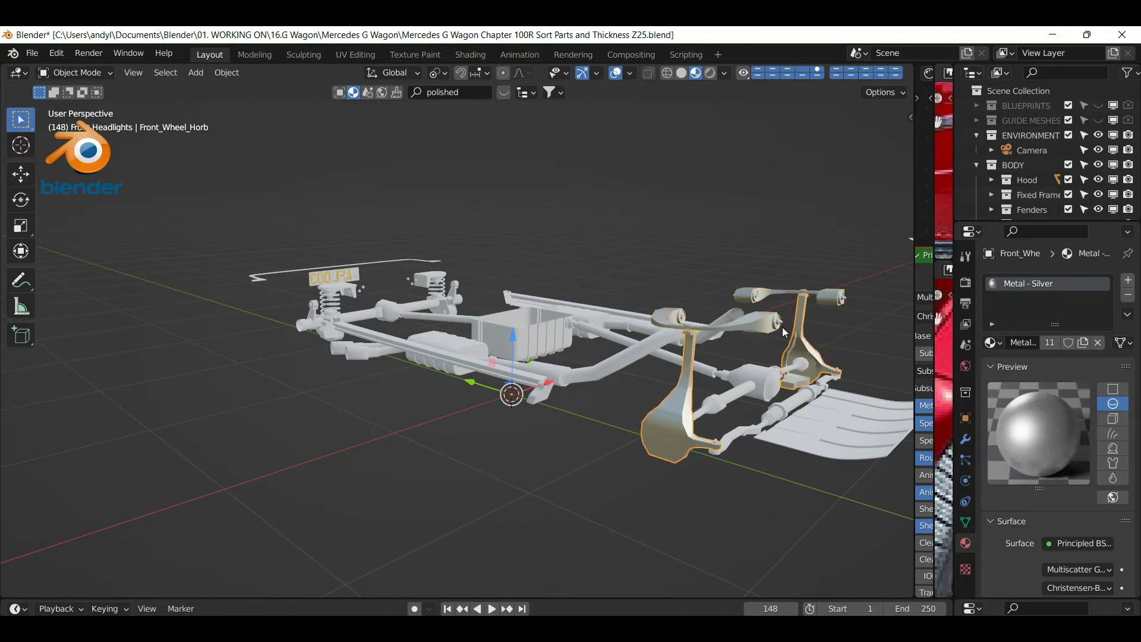
{"action": "key", "text": "h"}
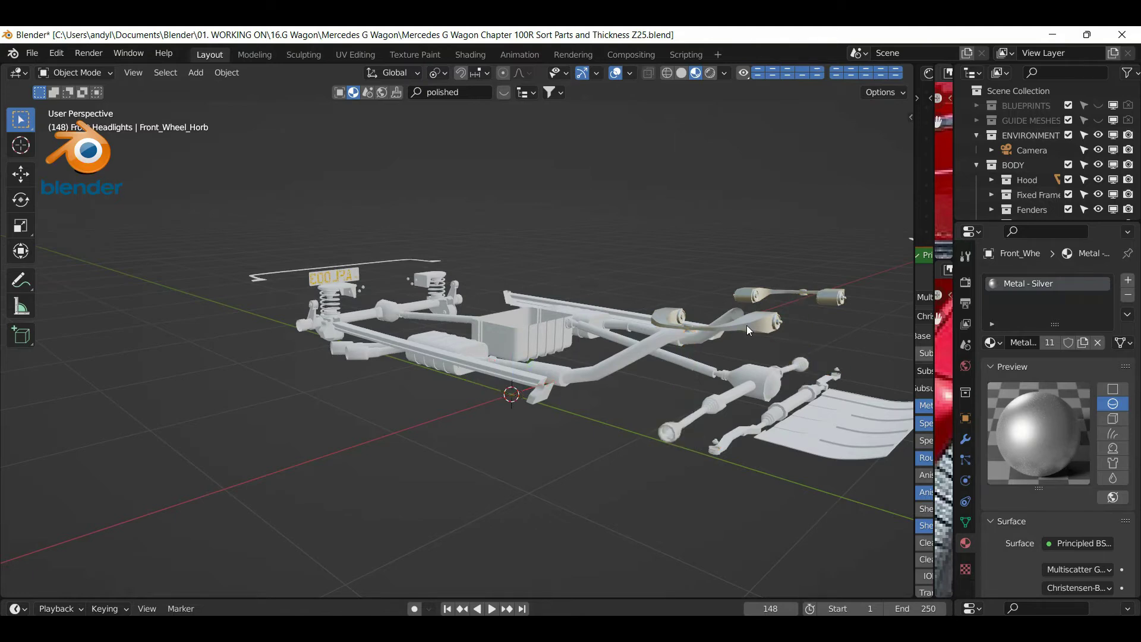
{"action": "left_click", "coordinate": [746, 325]}
Hide the upper arms and give the steering rack Metal - Black - Rough 0.2
{"action": "key", "text": "h"}
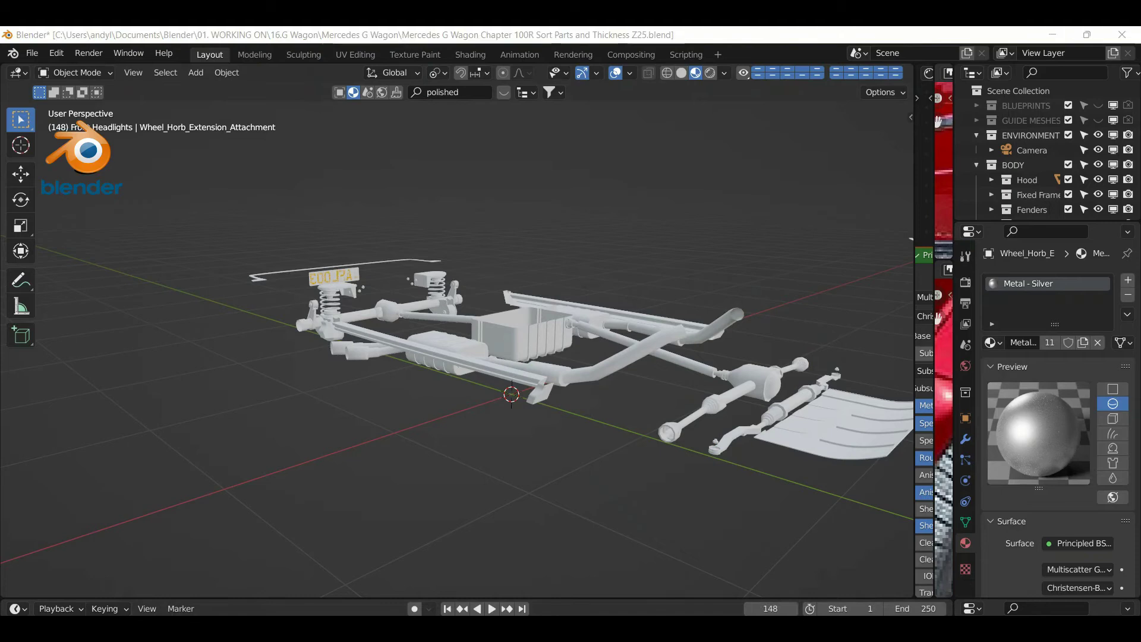
{"action": "left_click", "coordinate": [749, 434]}
{"action": "middle_click_drag", "start_coordinate": [794, 443], "coordinate": [648, 447]}
{"action": "middle_click_drag", "start_coordinate": [527, 404], "coordinate": [534, 338]}
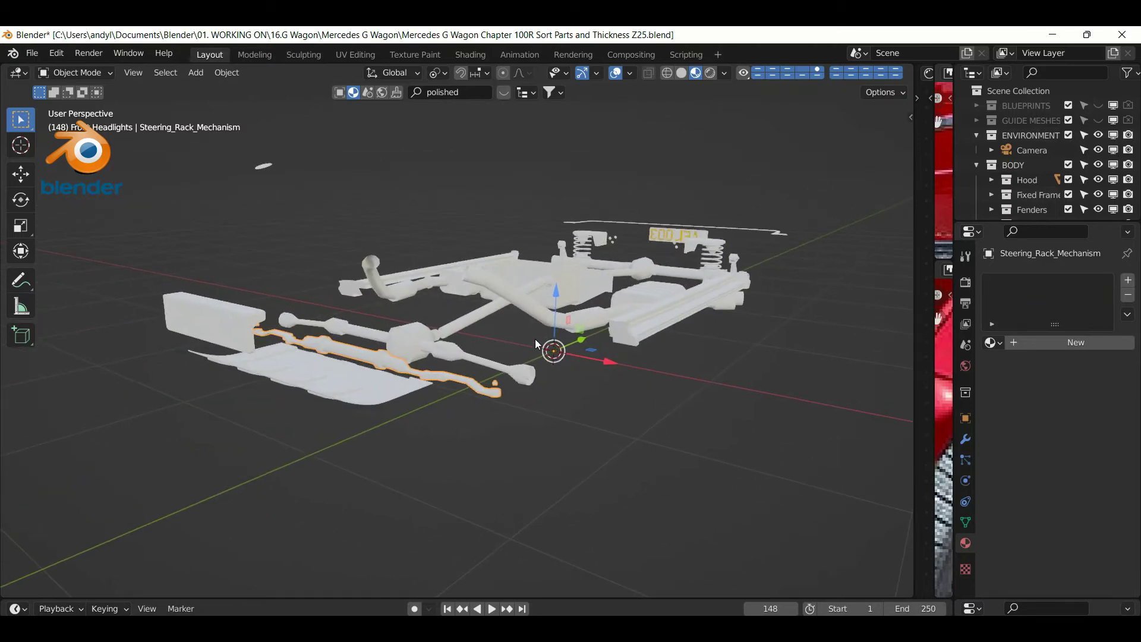
{"action": "left_click", "coordinate": [991, 343]}
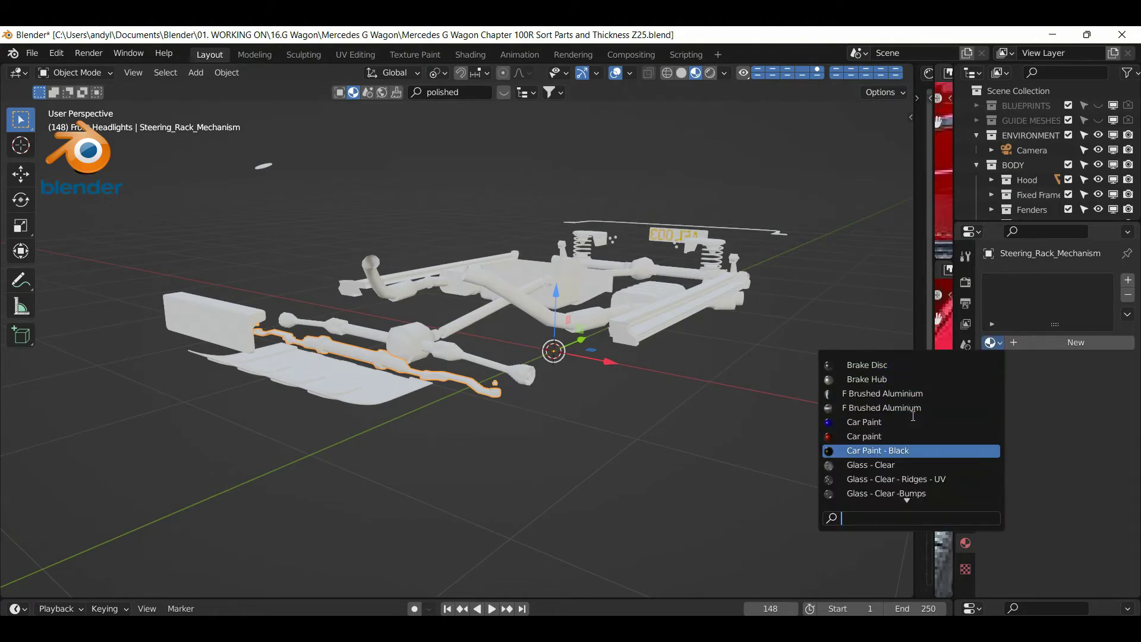
{"action": "scroll", "coordinate": [909, 423], "scroll_direction": "down", "scroll_amount": 15}
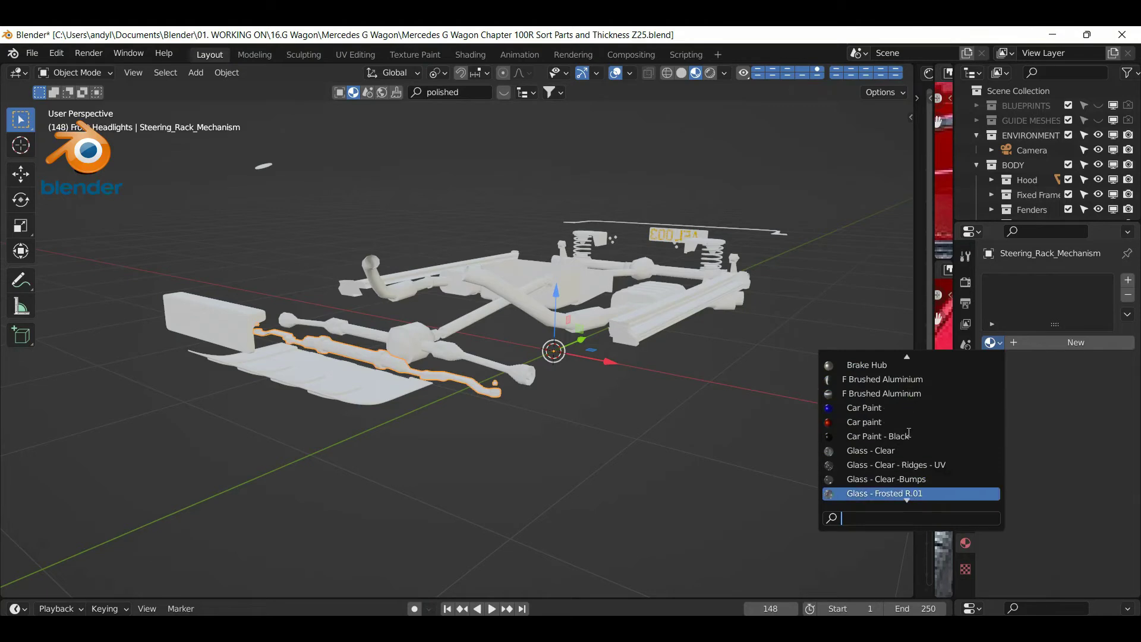
{"action": "scroll", "coordinate": [909, 438], "scroll_direction": "down", "scroll_amount": 7}
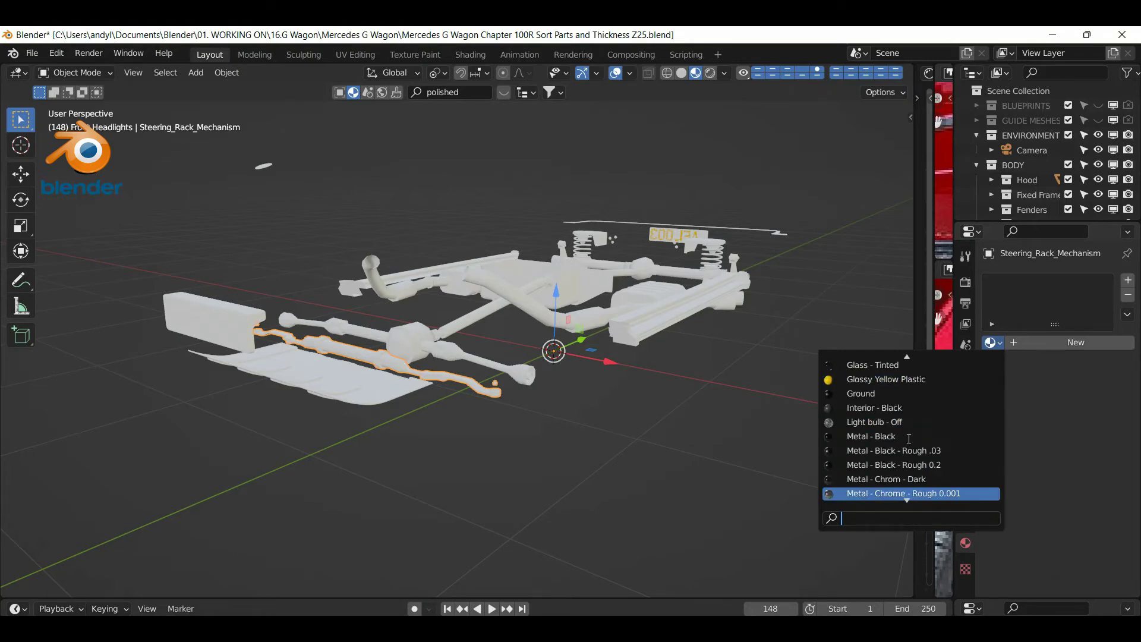
{"action": "left_click", "coordinate": [901, 464]}
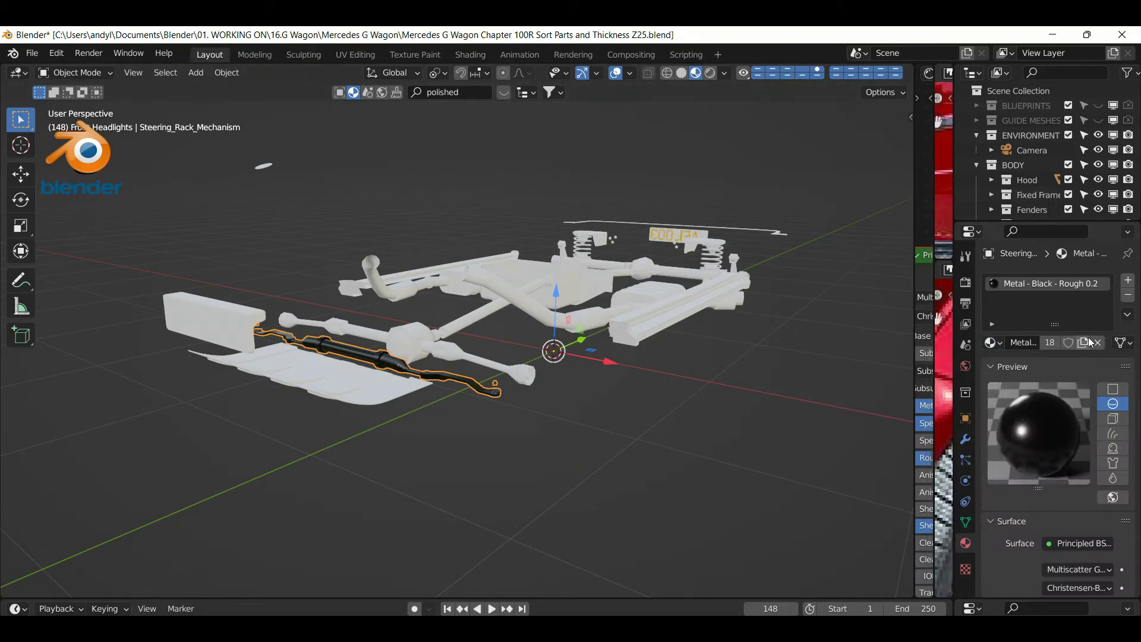
Add a second material slot on the steering rack holding Metal - Silver
{"action": "left_click", "coordinate": [1127, 280]}
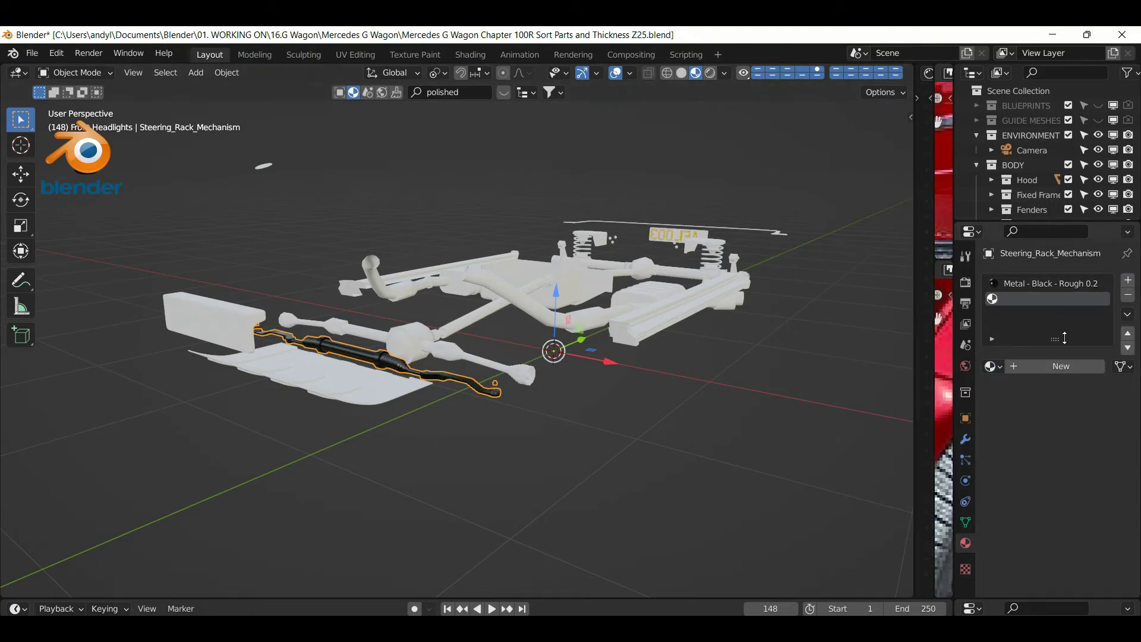
{"action": "left_click", "coordinate": [991, 367]}
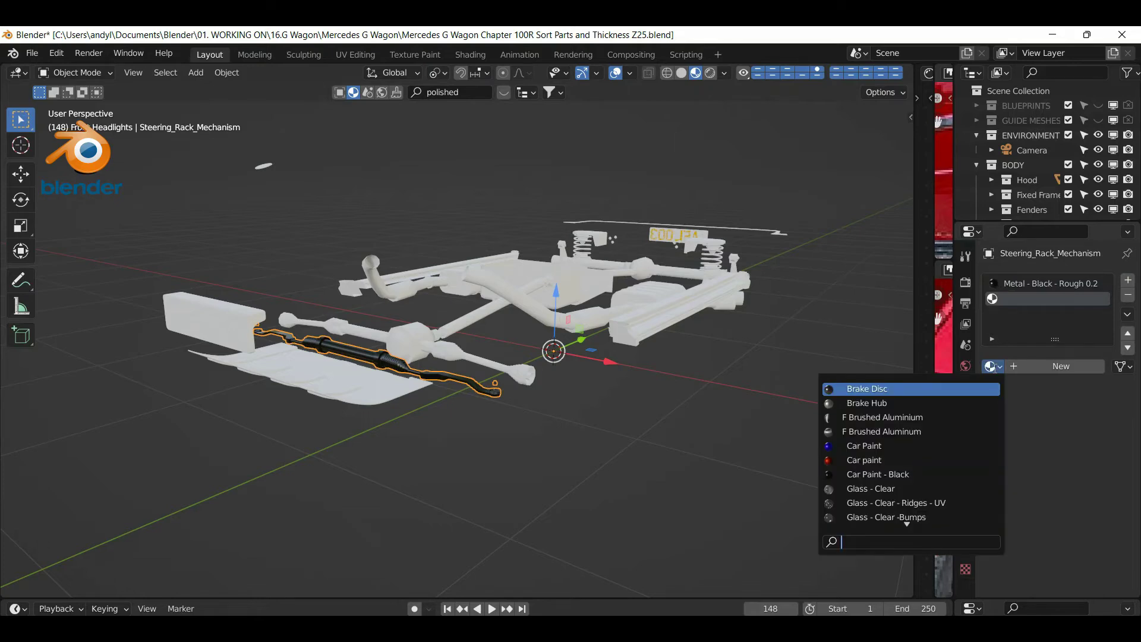
{"action": "scroll", "coordinate": [939, 472], "scroll_direction": "down", "scroll_amount": 12}
{"action": "scroll", "coordinate": [939, 473], "scroll_direction": "down", "scroll_amount": 15}
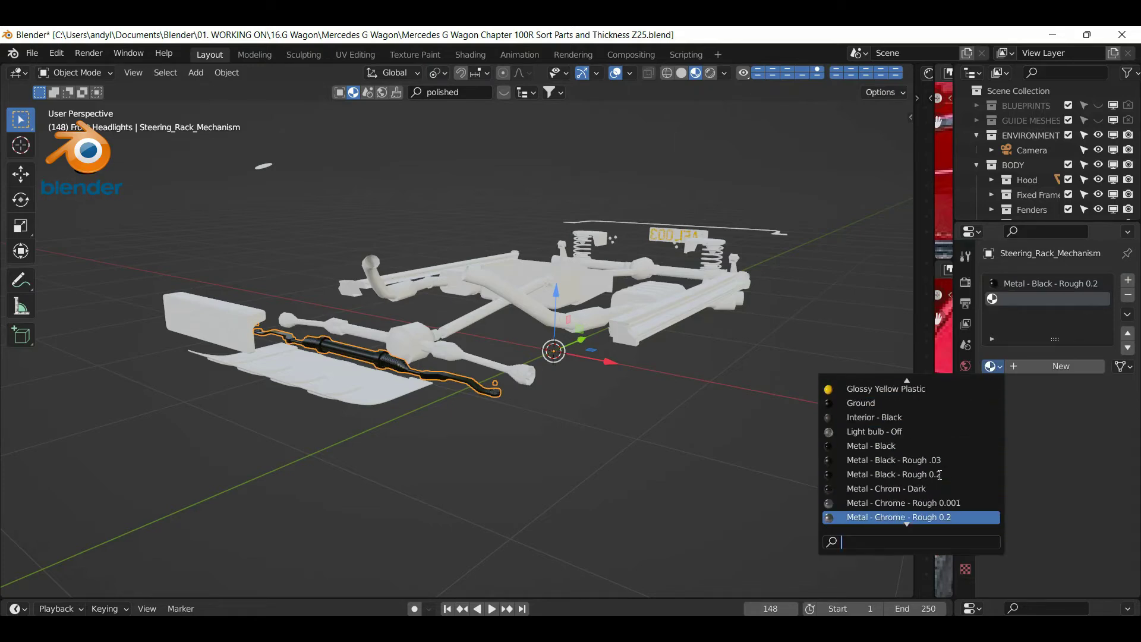
{"action": "scroll", "coordinate": [940, 474], "scroll_direction": "up", "scroll_amount": 5}
{"action": "scroll", "coordinate": [939, 474], "scroll_direction": "down", "scroll_amount": 7}
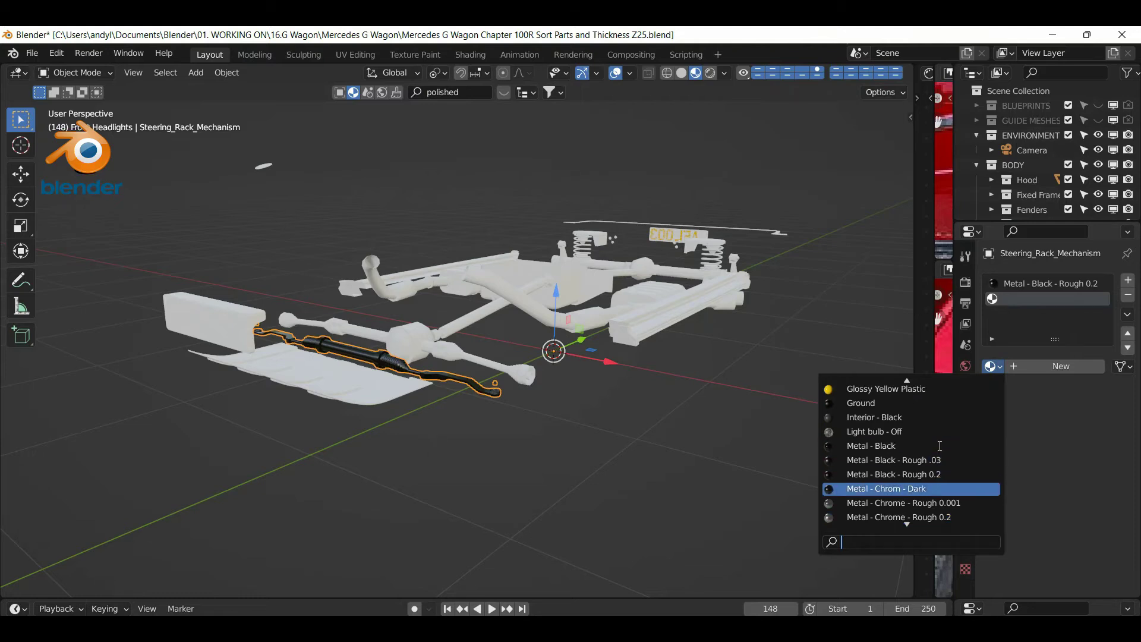
{"action": "scroll", "coordinate": [940, 446], "scroll_direction": "down", "scroll_amount": 1}
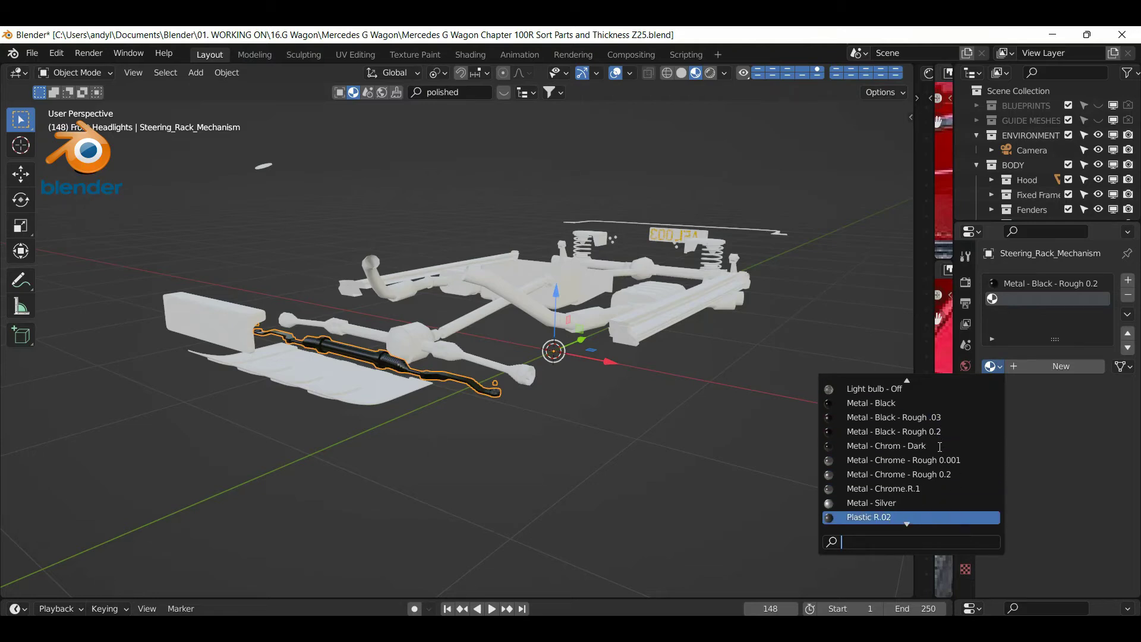
{"action": "left_click", "coordinate": [897, 502]}
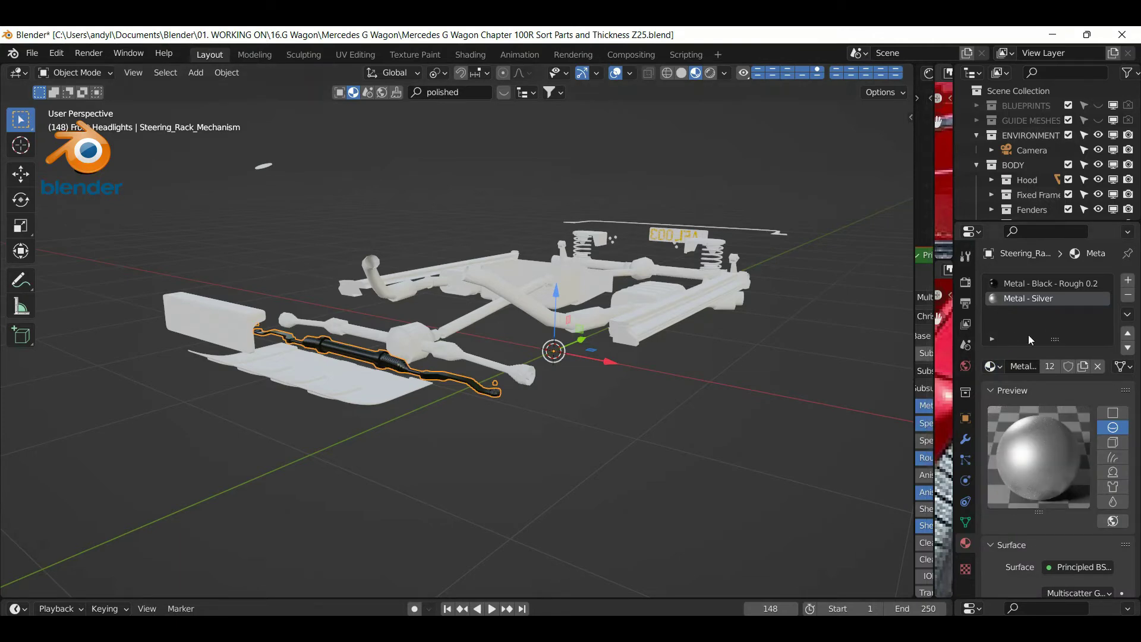
Add a third material slot on the steering rack holding Plastic R05
{"action": "left_click", "coordinate": [1127, 282]}
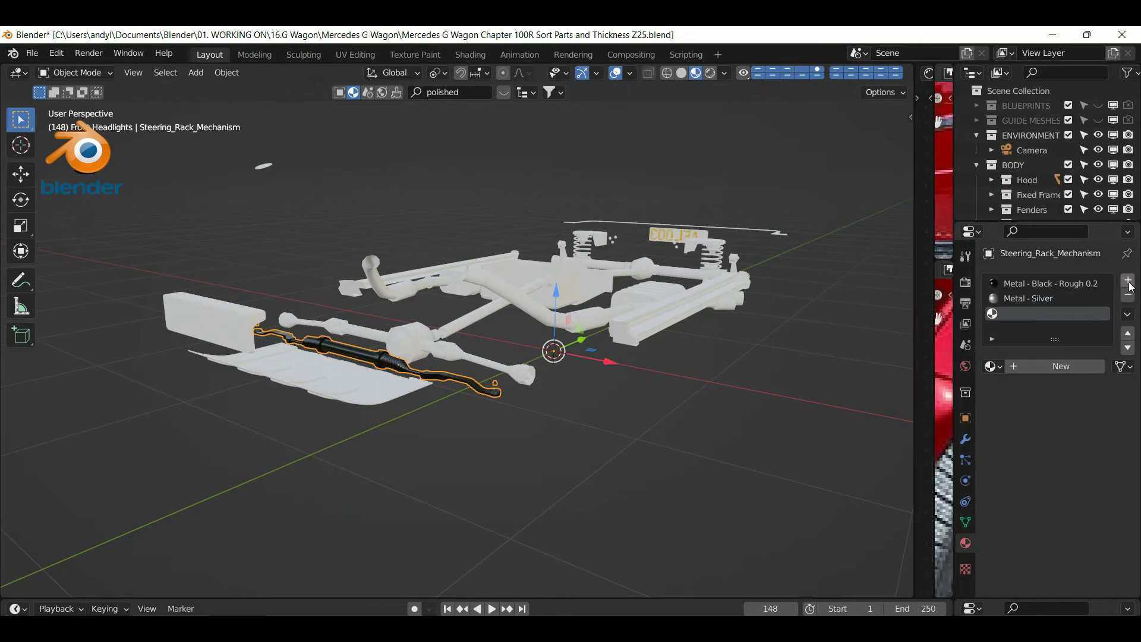
{"action": "left_click", "coordinate": [992, 366]}
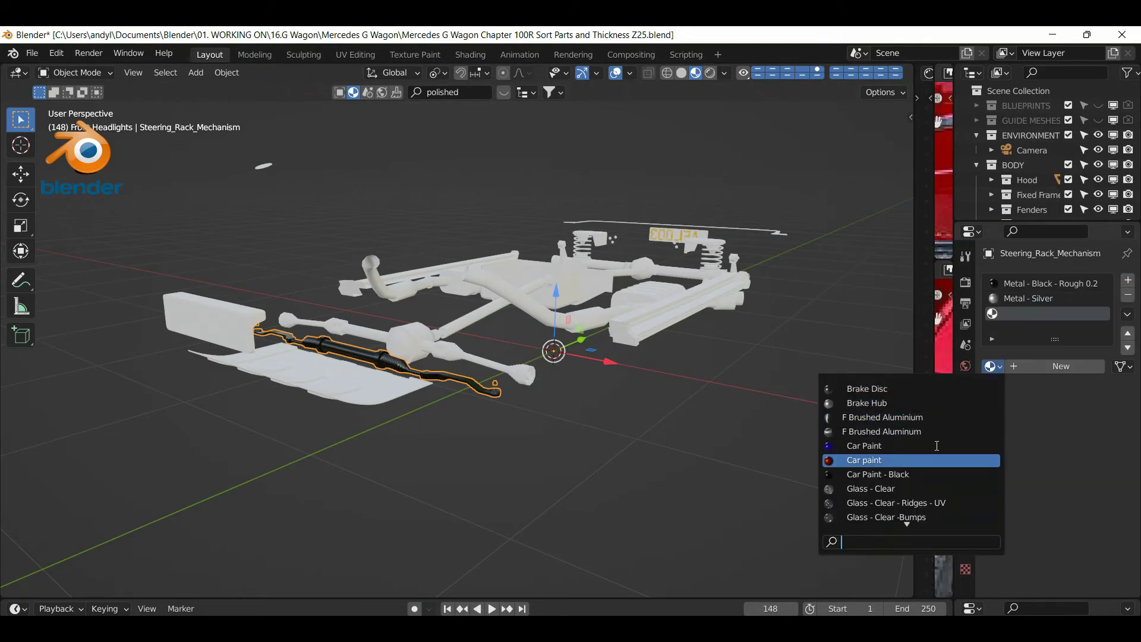
{"action": "scroll", "coordinate": [934, 477], "scroll_direction": "down", "scroll_amount": 15}
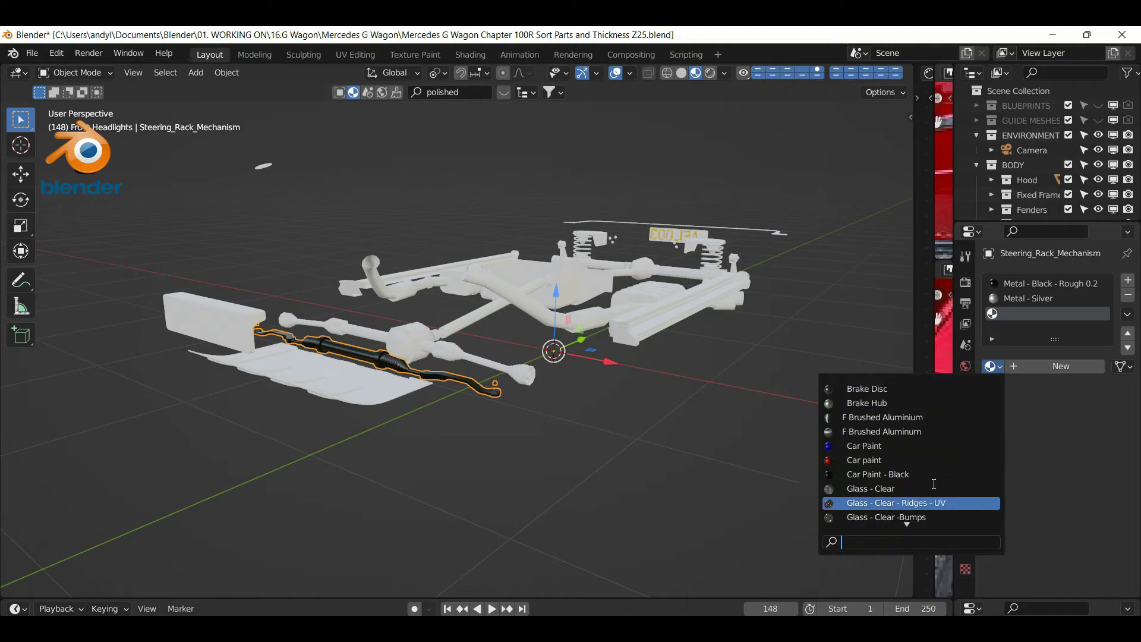
{"action": "scroll", "coordinate": [934, 488], "scroll_direction": "down", "scroll_amount": 5}
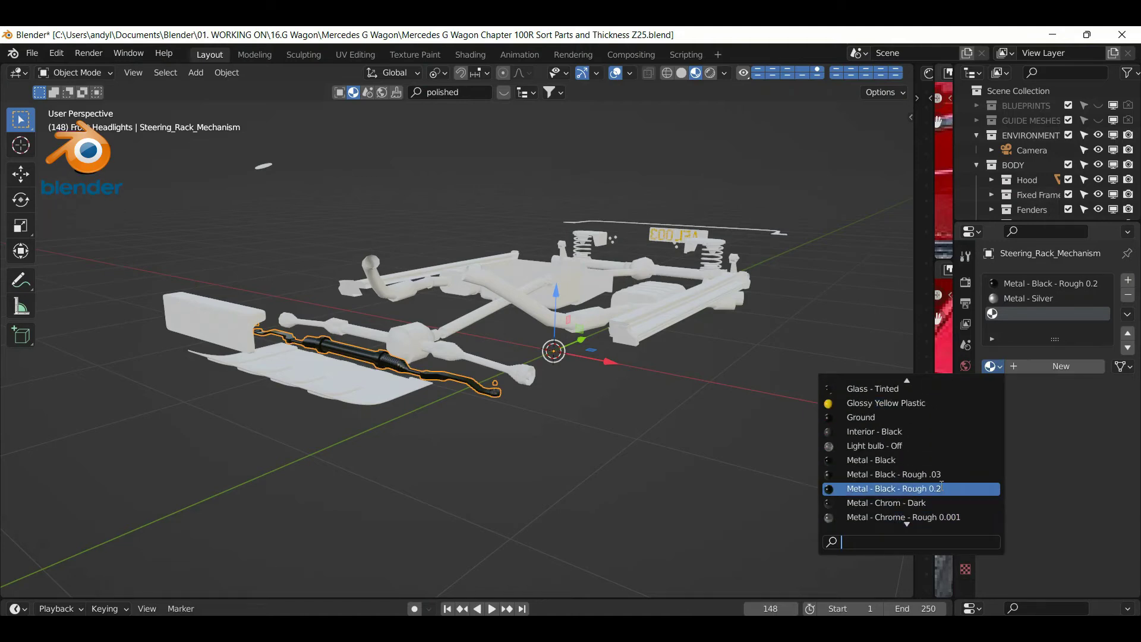
{"action": "scroll", "coordinate": [941, 485], "scroll_direction": "down", "scroll_amount": 7}
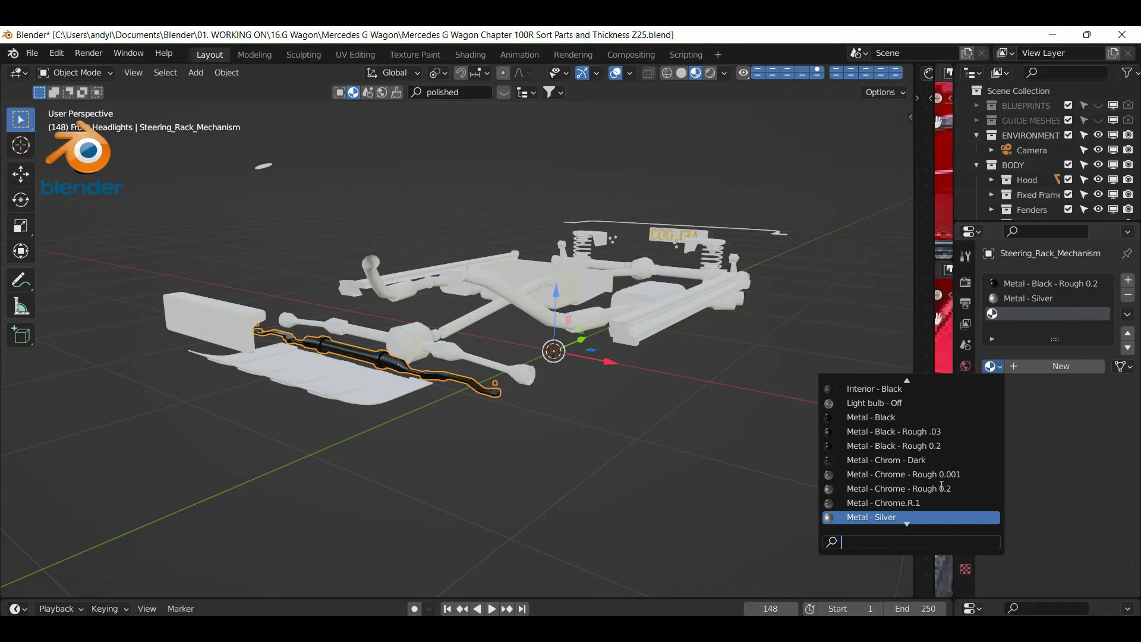
{"action": "scroll", "coordinate": [941, 485], "scroll_direction": "down", "scroll_amount": 4}
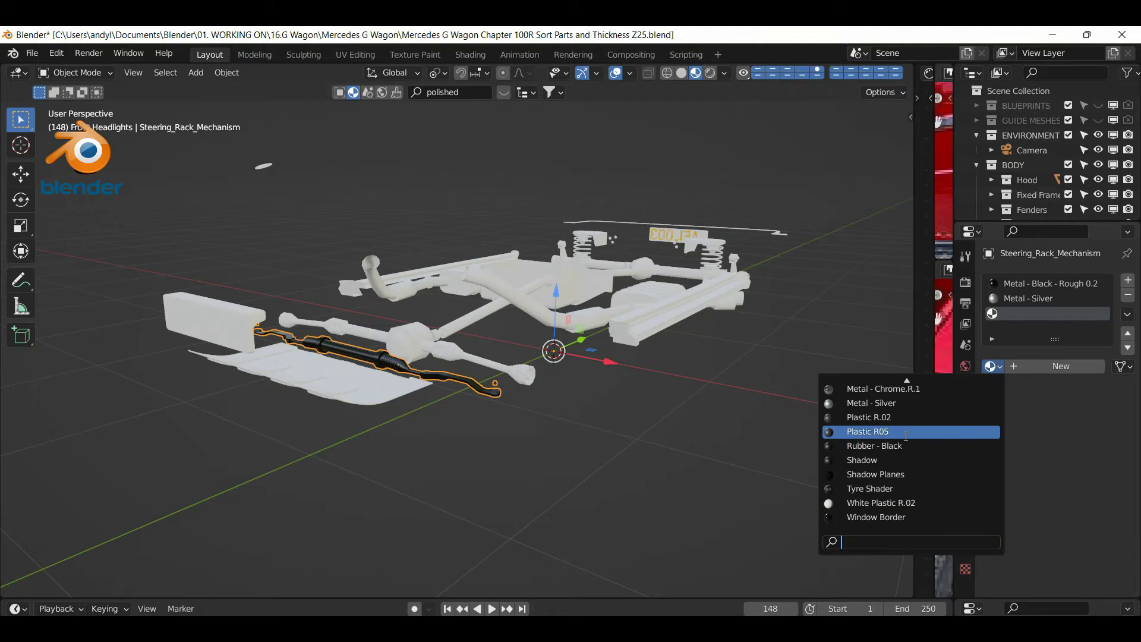
{"action": "left_click", "coordinate": [881, 432]}
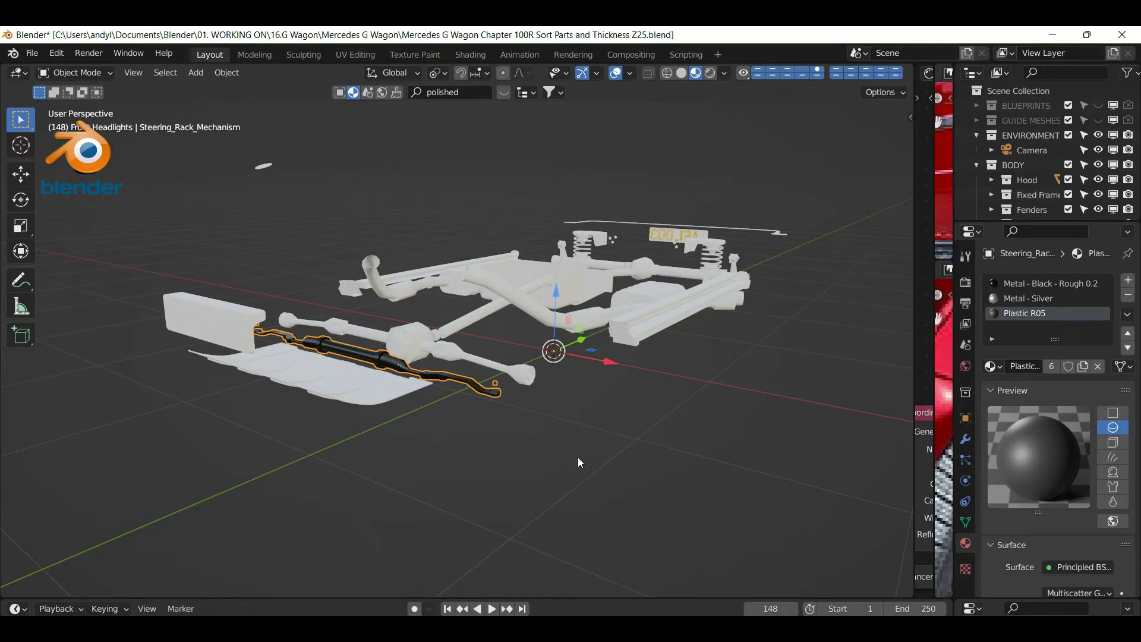
In Edit Mode, assign Metal - Silver to the steering rack's middle tube
{"action": "key", "text": "Tab"}
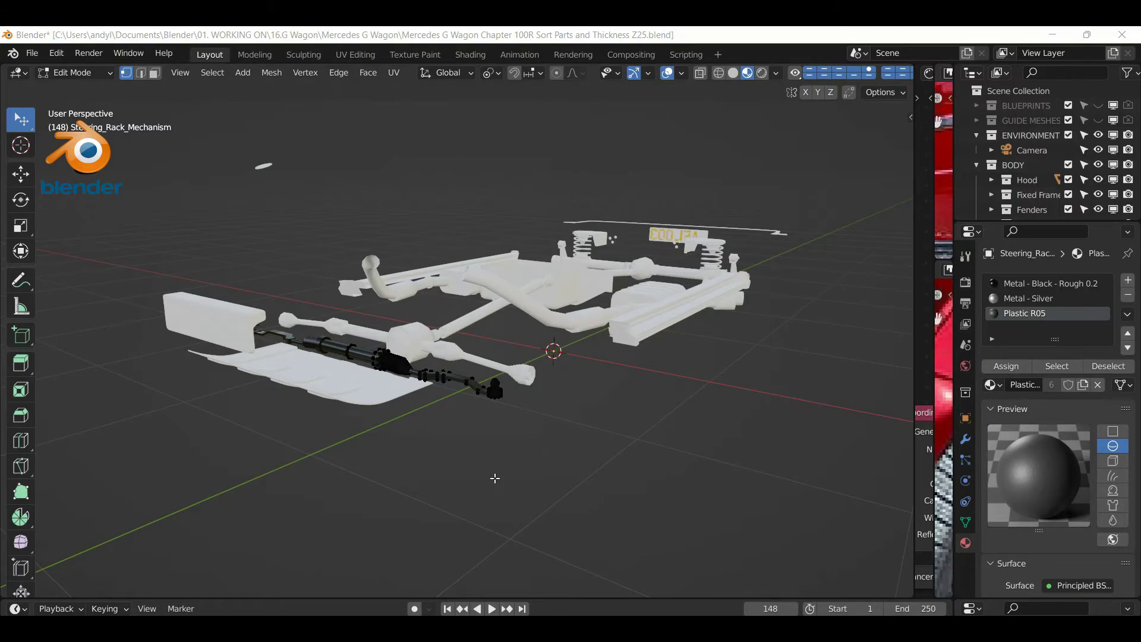
{"action": "scroll", "coordinate": [393, 399], "scroll_direction": "up", "scroll_amount": 2}
{"action": "middle_click_drag", "start_coordinate": [375, 395], "coordinate": [431, 456]}
{"action": "scroll", "coordinate": [438, 454], "scroll_direction": "up", "scroll_amount": 3}
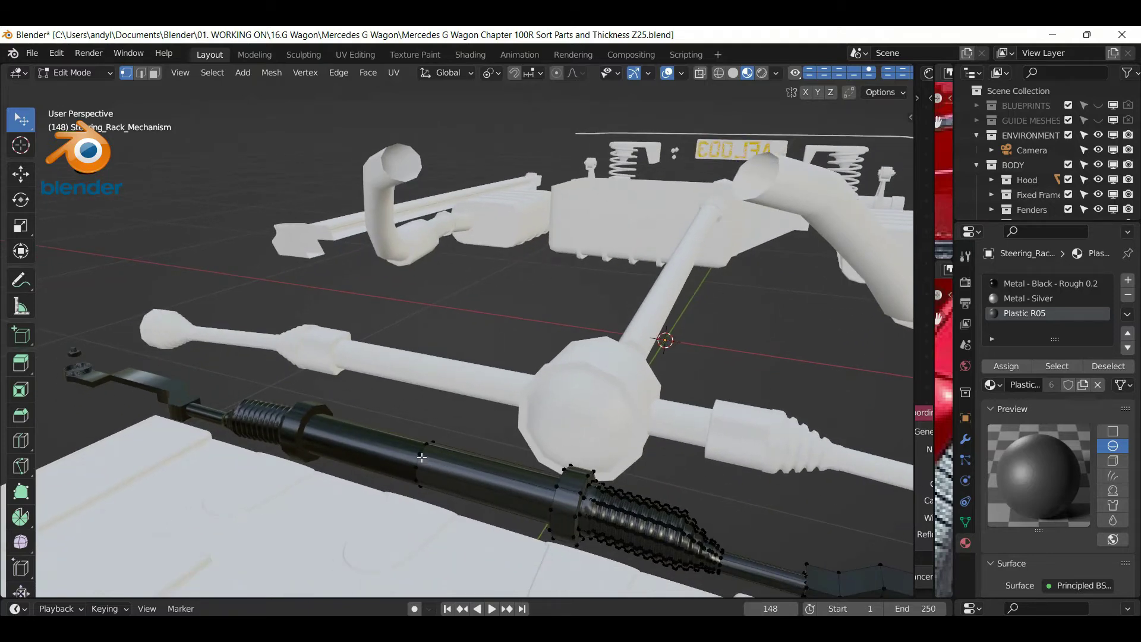
{"action": "key", "text": "l"}
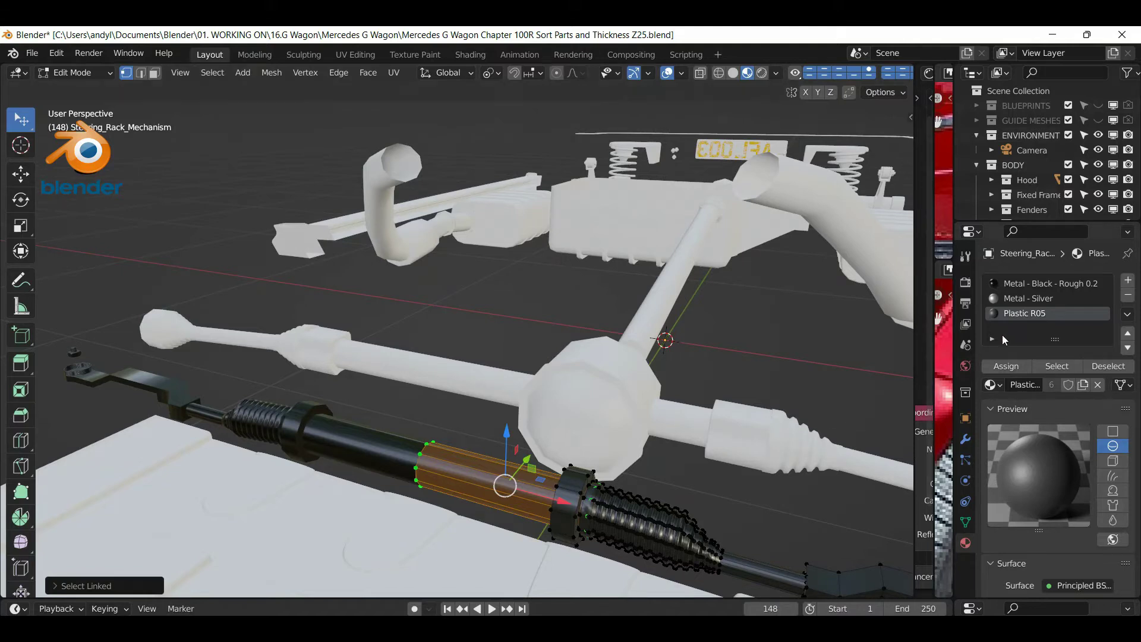
{"action": "left_click", "coordinate": [1020, 298]}
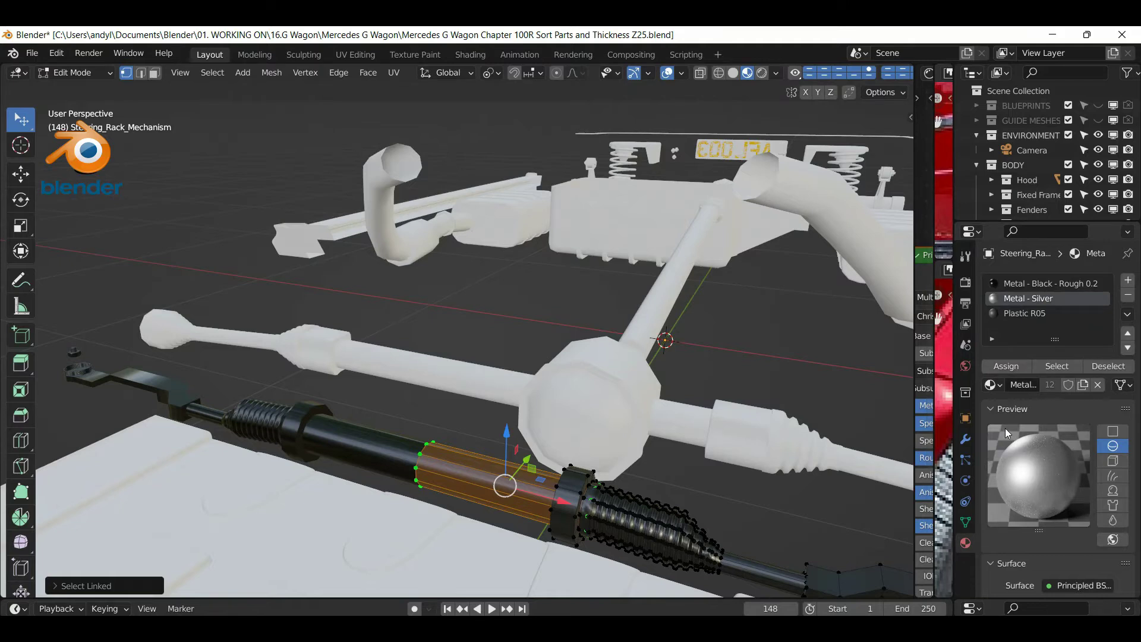
{"action": "left_click", "coordinate": [1004, 367]}
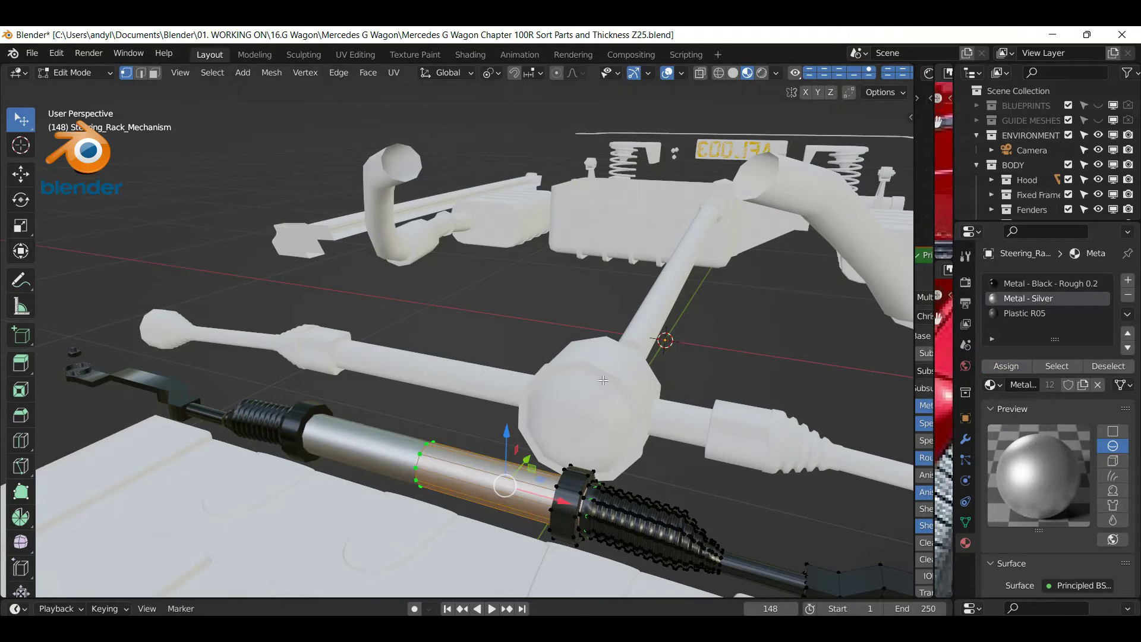
Assign Metal - Black - Rough 0.2 to the threaded boot and end ring, then exit Edit Mode
{"action": "key", "text": "alt+a"}
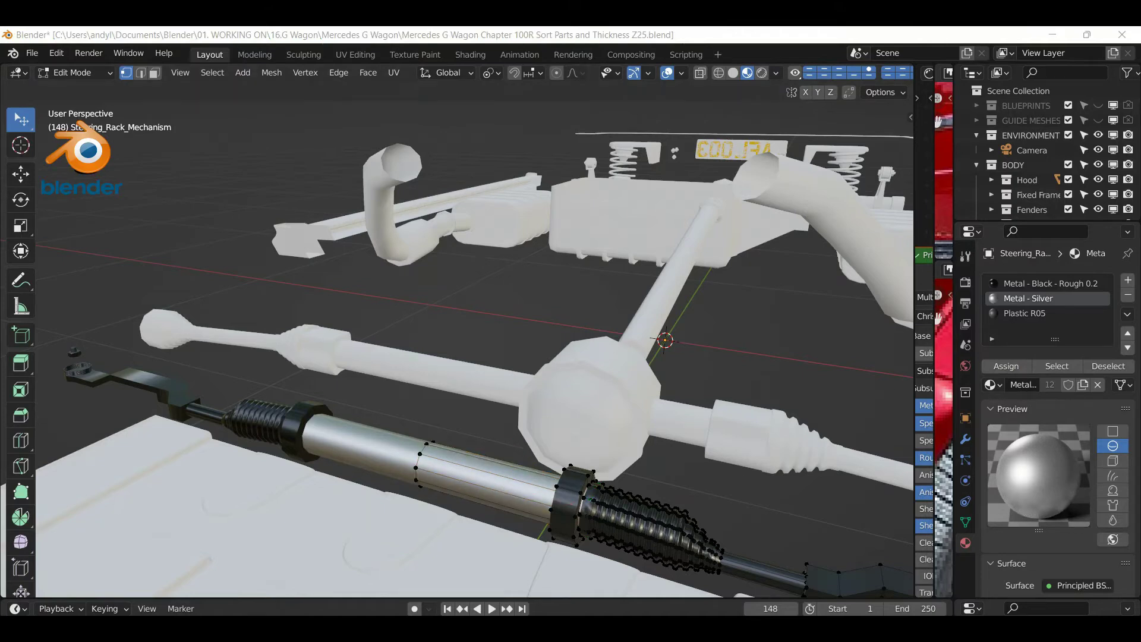
{"action": "left_click", "coordinate": [675, 505]}
{"action": "key", "text": "alt+a"}
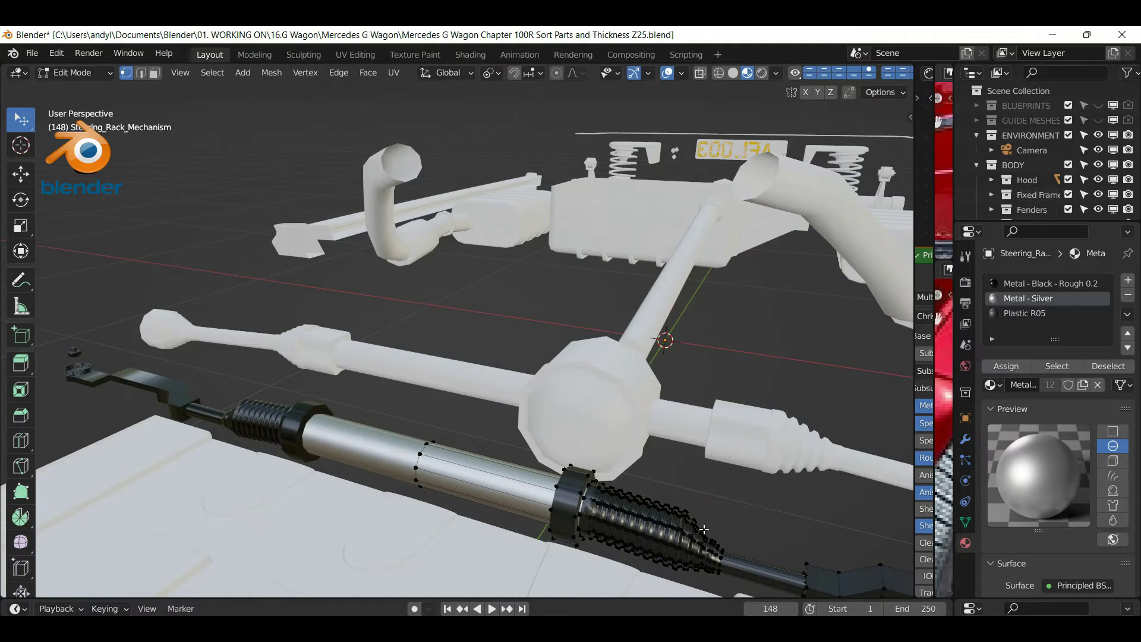
{"action": "key", "text": "l"}
{"action": "middle_click_drag", "start_coordinate": [700, 530], "coordinate": [613, 483]}
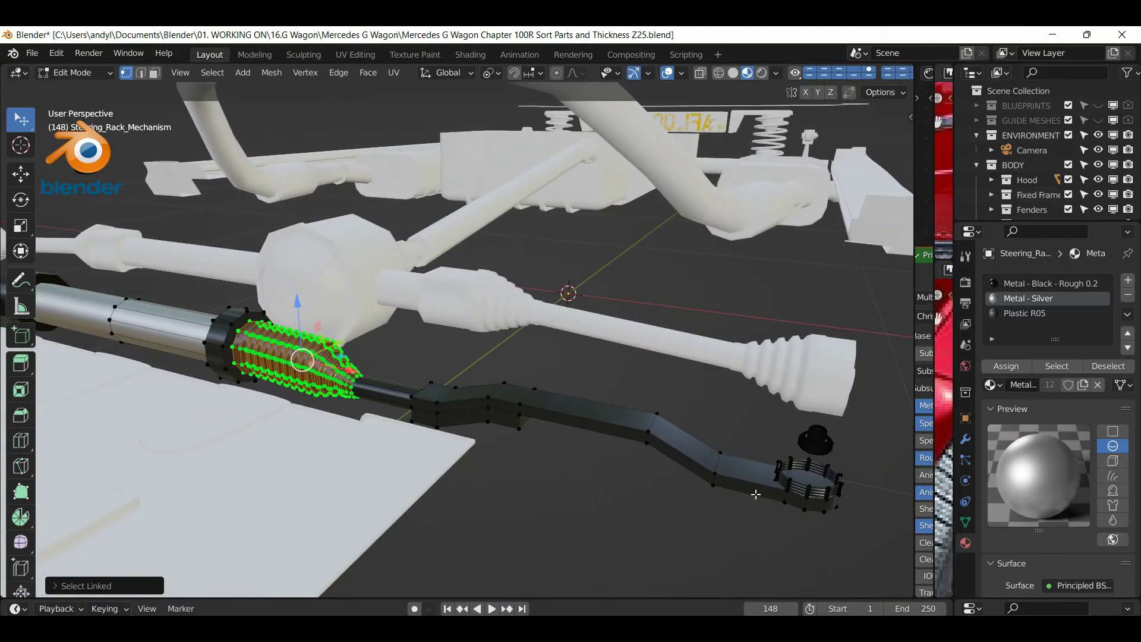
{"action": "key", "text": "l"}
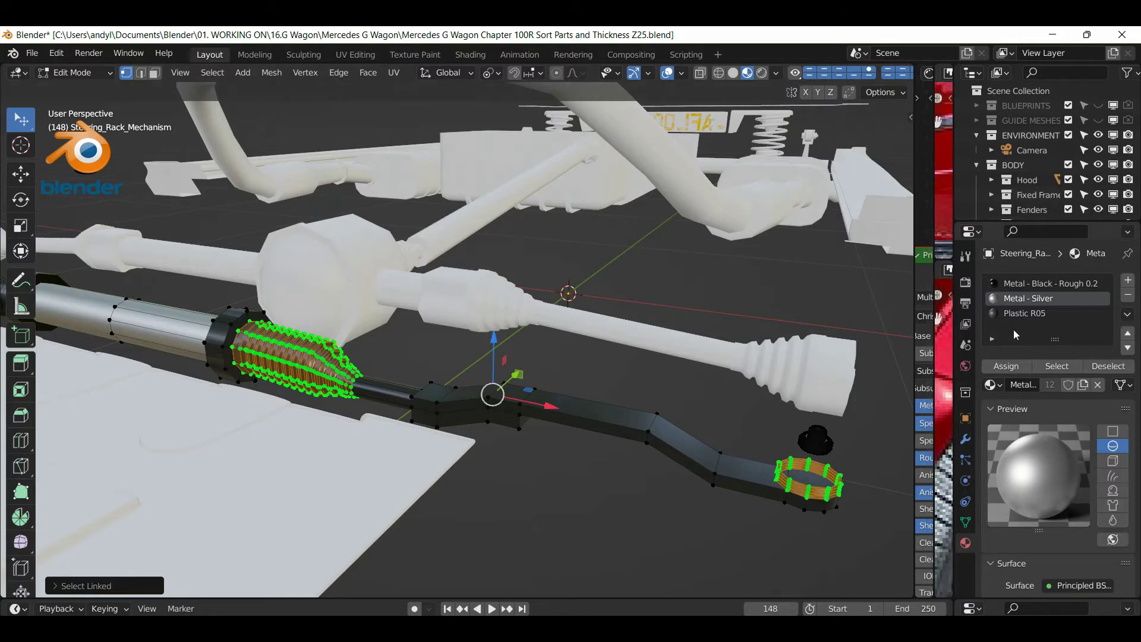
{"action": "left_click", "coordinate": [1024, 288]}
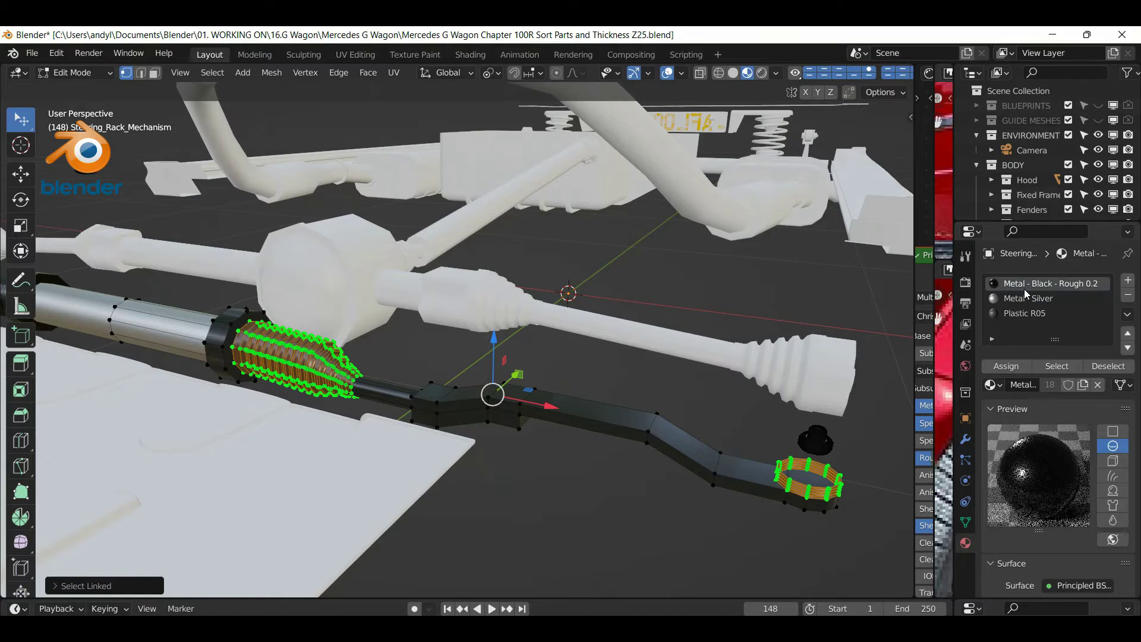
{"action": "left_click", "coordinate": [1006, 366]}
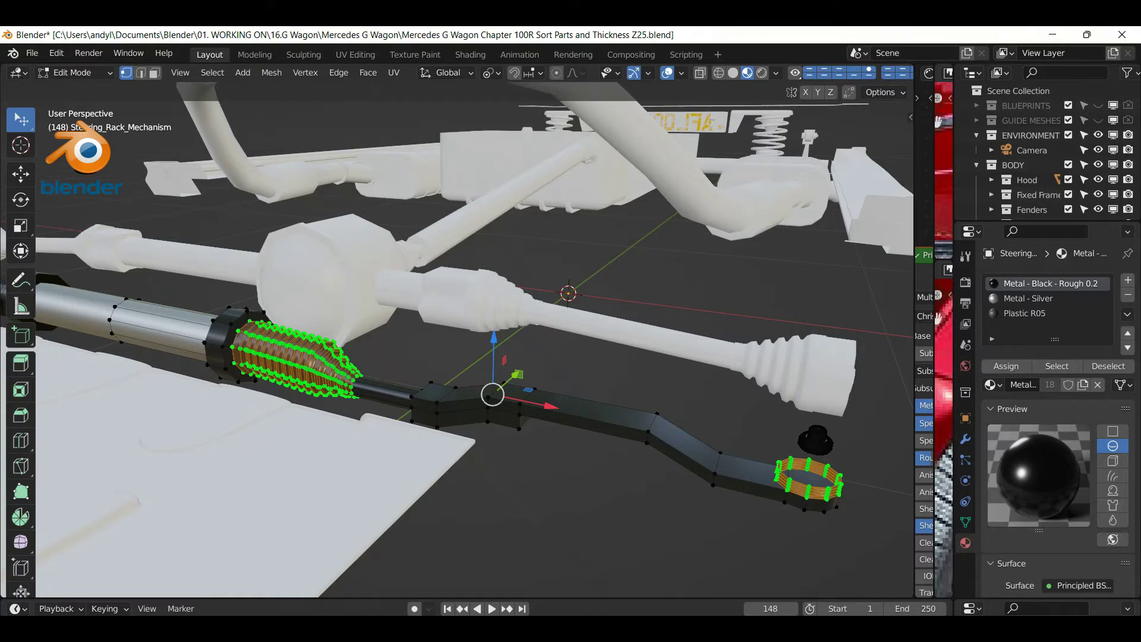
{"action": "key", "text": "Tab"}
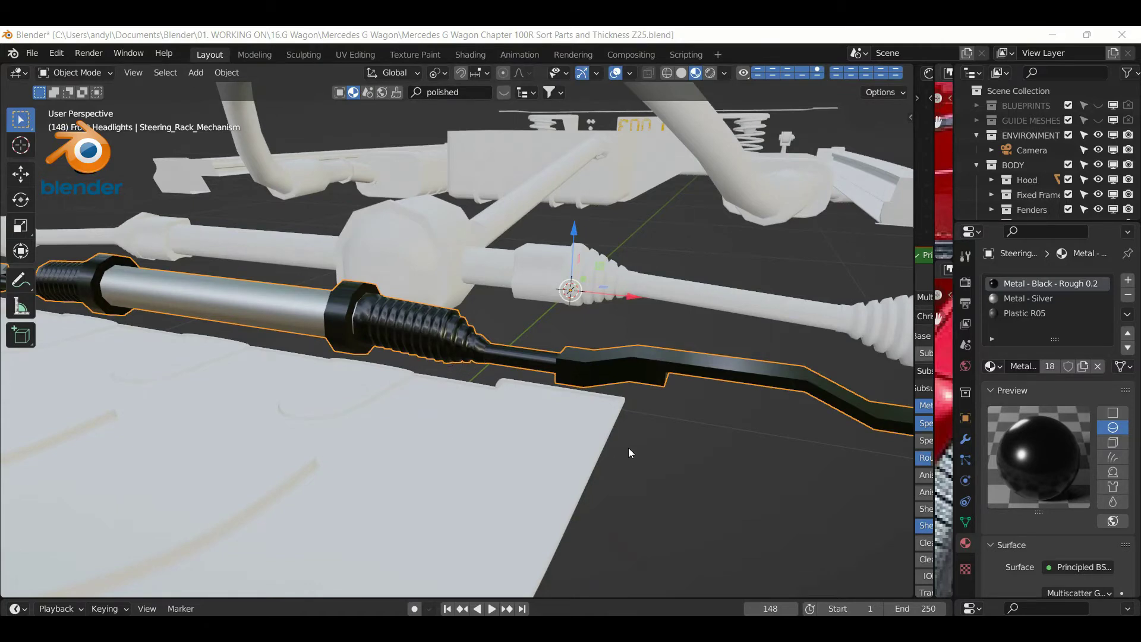
Reassign the rack's threaded boot to Plastic R05 in Edit Mode, then return to Object Mode
{"action": "key", "text": "Tab"}
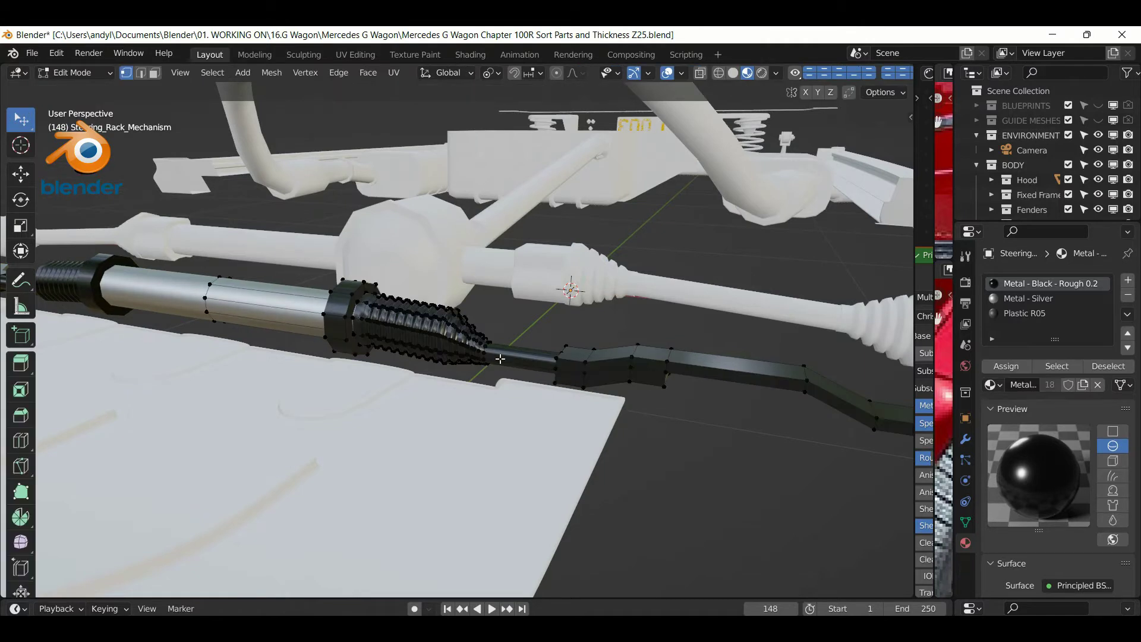
{"action": "left_click", "coordinate": [479, 350]}
{"action": "key", "text": "ctrl+l"}
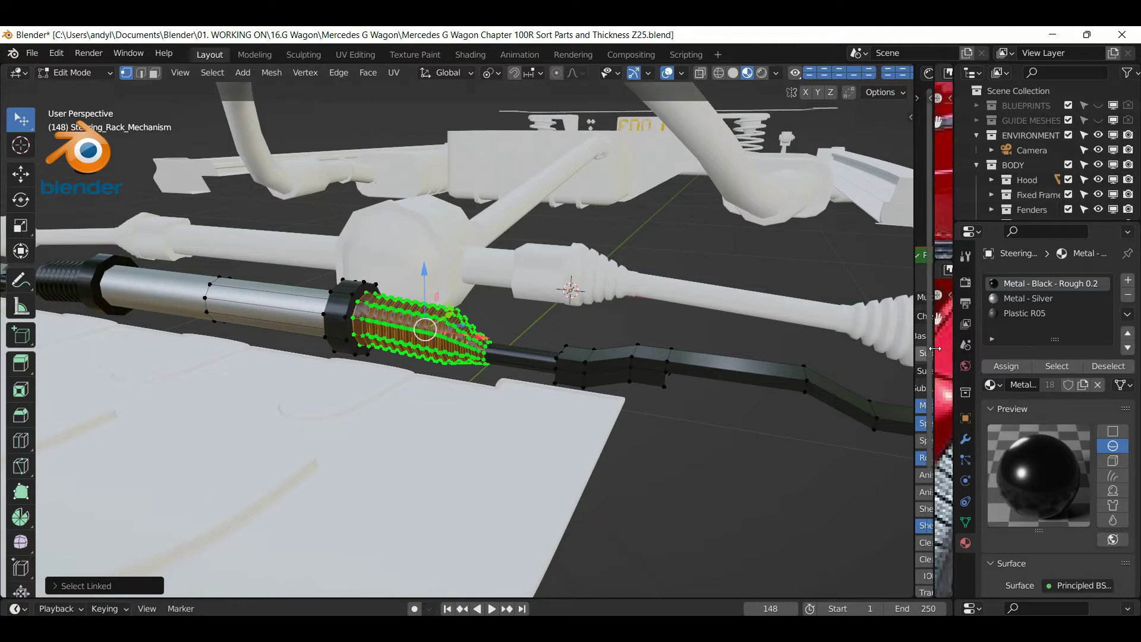
{"action": "left_click", "coordinate": [1005, 314]}
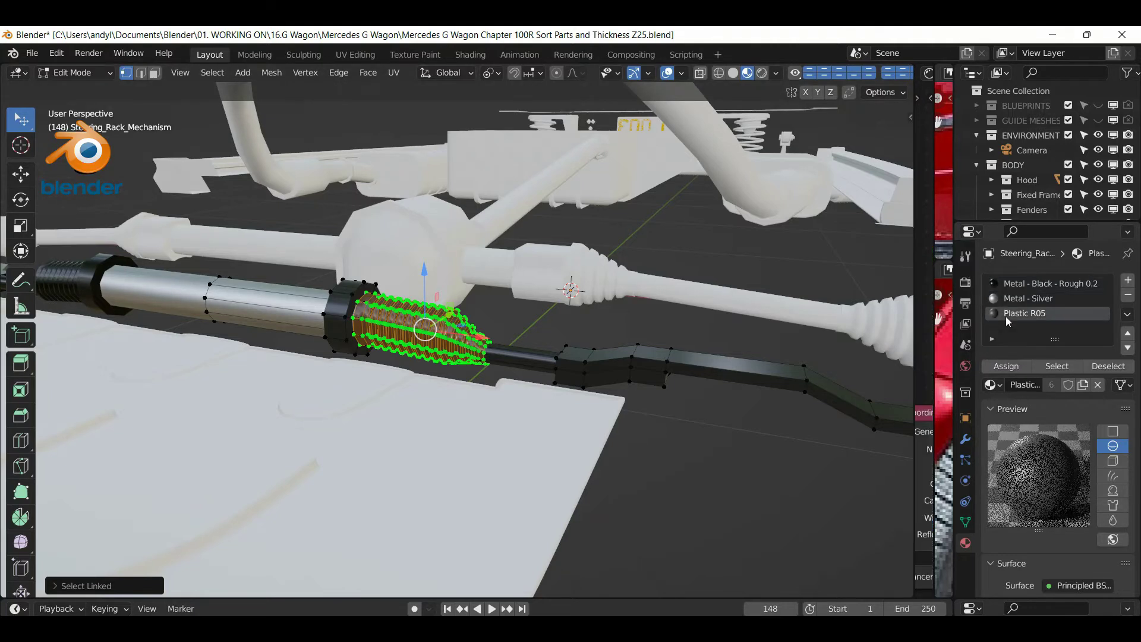
{"action": "left_click", "coordinate": [998, 372]}
{"action": "middle_click_drag", "start_coordinate": [688, 424], "coordinate": [553, 425]}
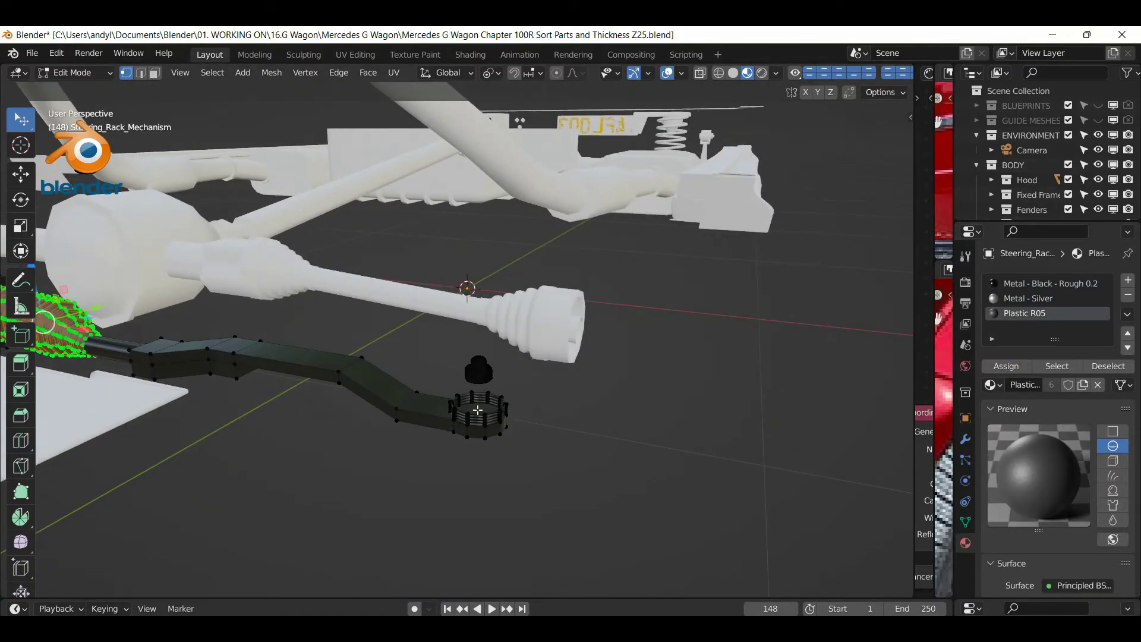
{"action": "key", "text": "alt+a"}
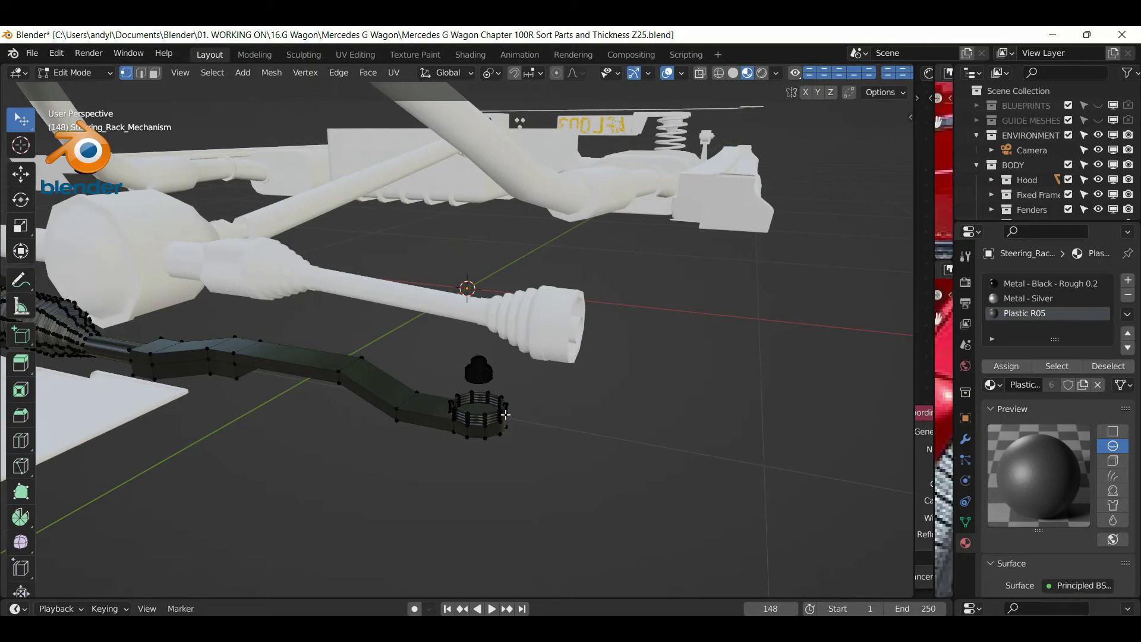
{"action": "key", "text": "l"}
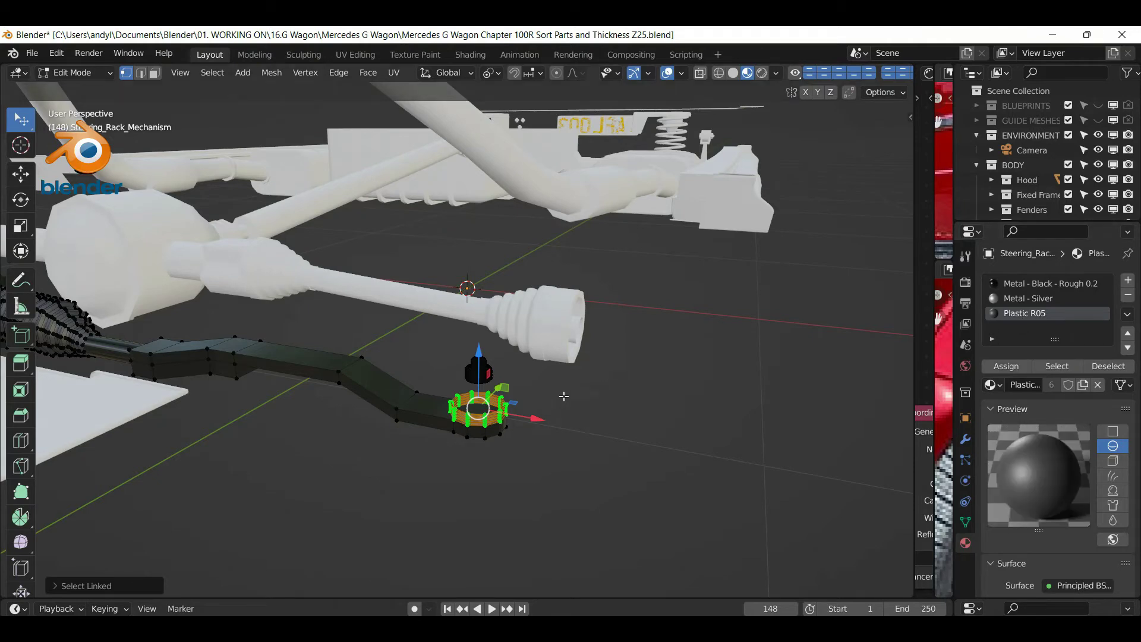
{"action": "key", "text": "alt+a"}
{"action": "key", "text": "Tab"}
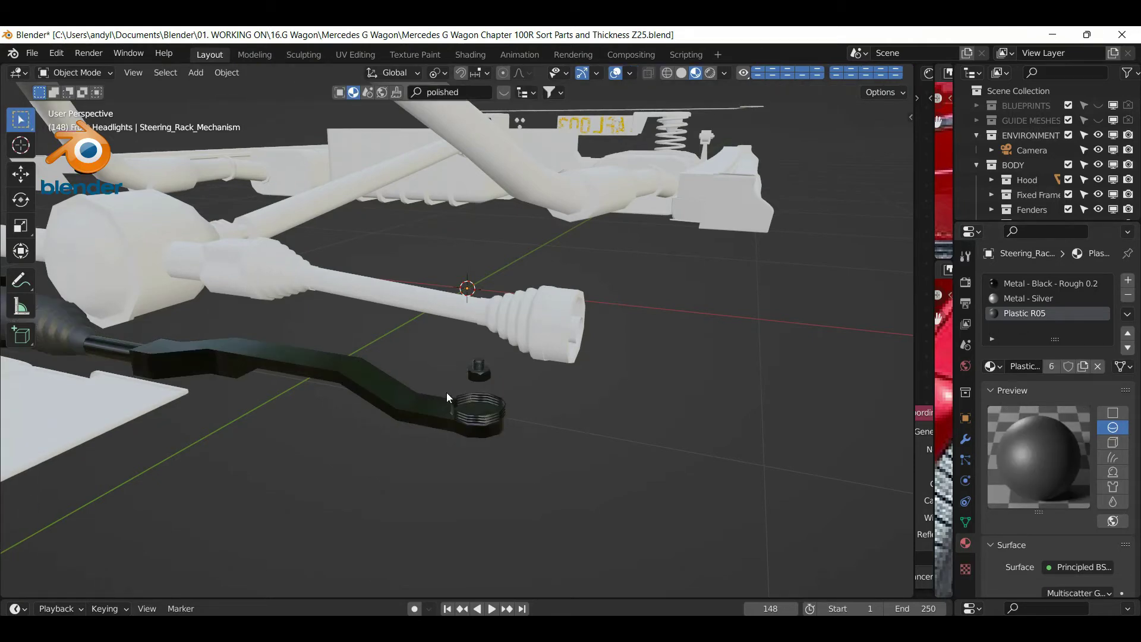
Hide the steering parts and select the drive shaft, then undo both actions
{"action": "scroll", "coordinate": [447, 393], "scroll_direction": "up", "scroll_amount": 5}
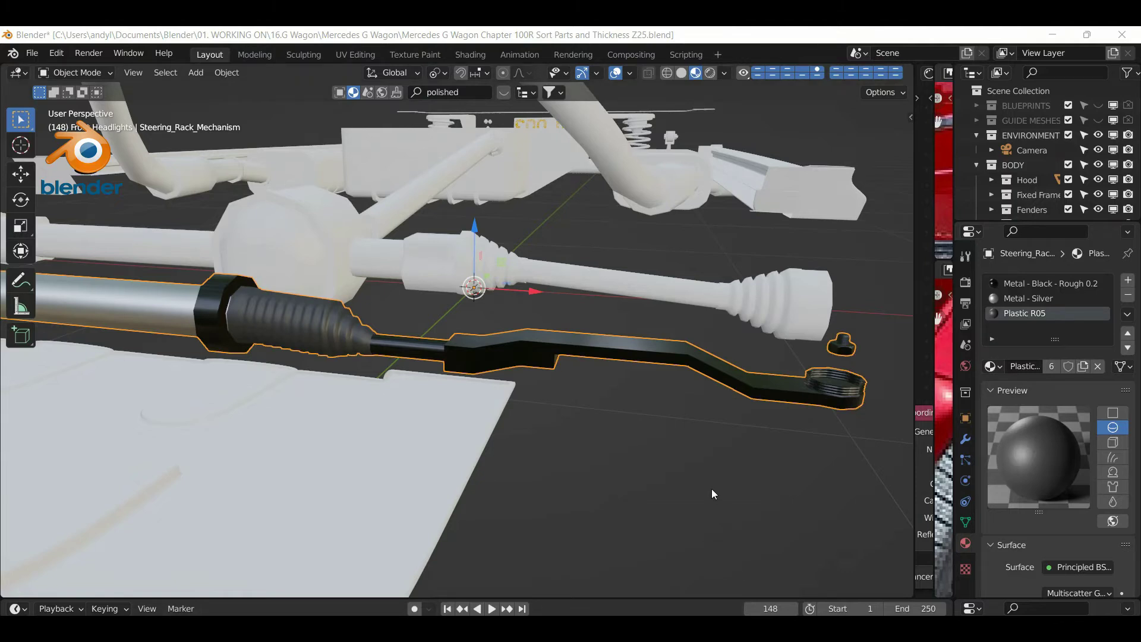
{"action": "left_click", "coordinate": [728, 418]}
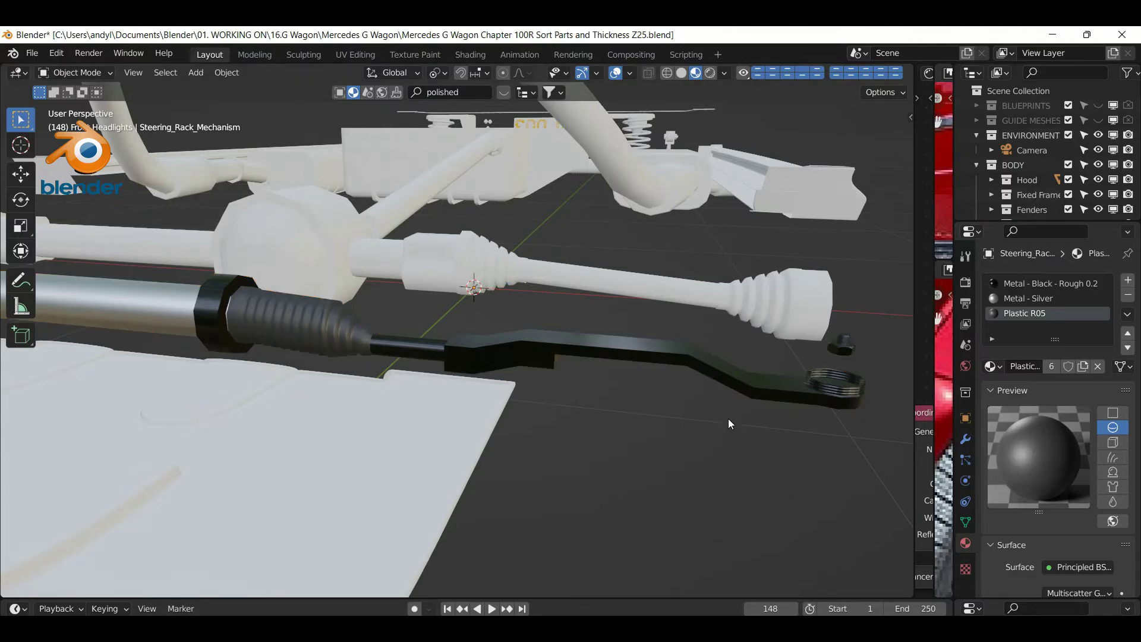
{"action": "left_click", "coordinate": [747, 392]}
{"action": "key", "text": "h"}
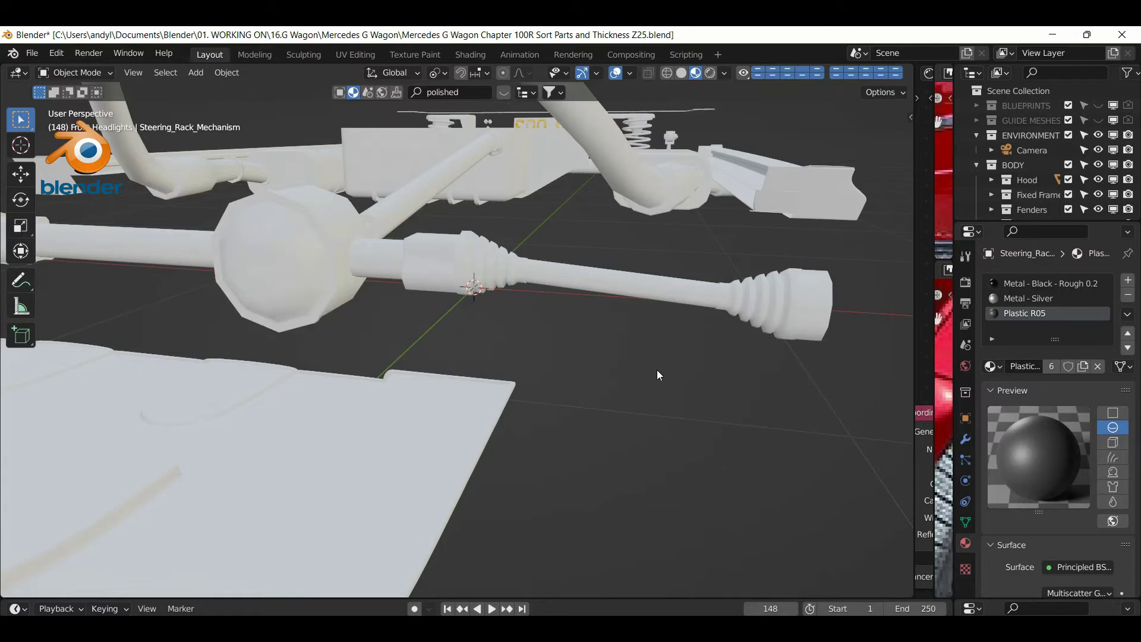
{"action": "left_click", "coordinate": [574, 285]}
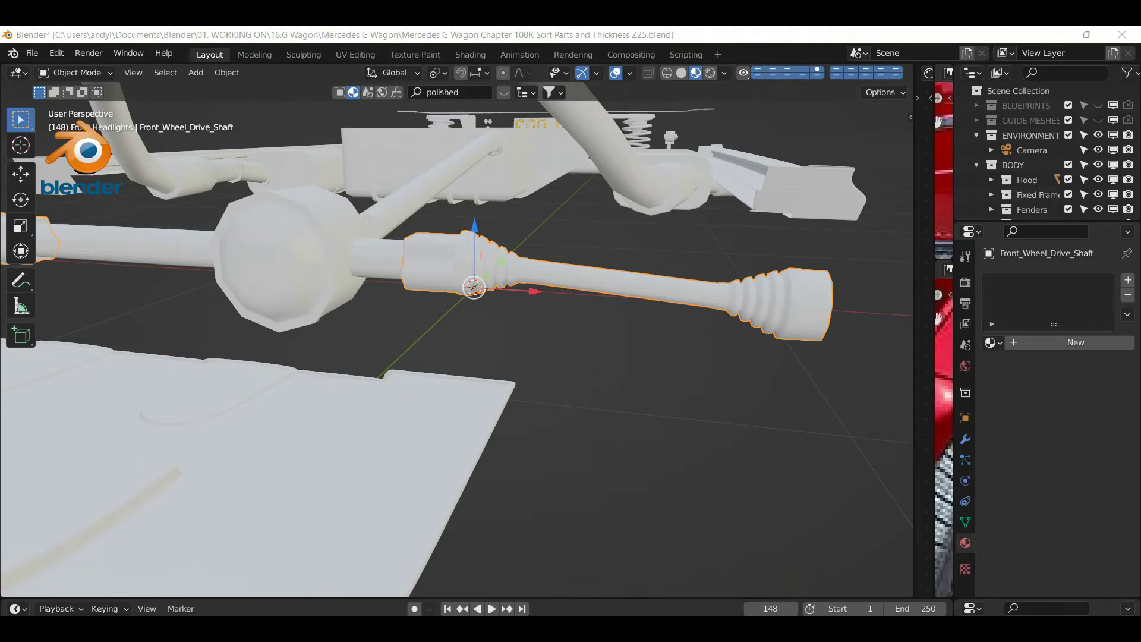
{"action": "scroll", "coordinate": [701, 494], "scroll_direction": "down", "scroll_amount": 3}
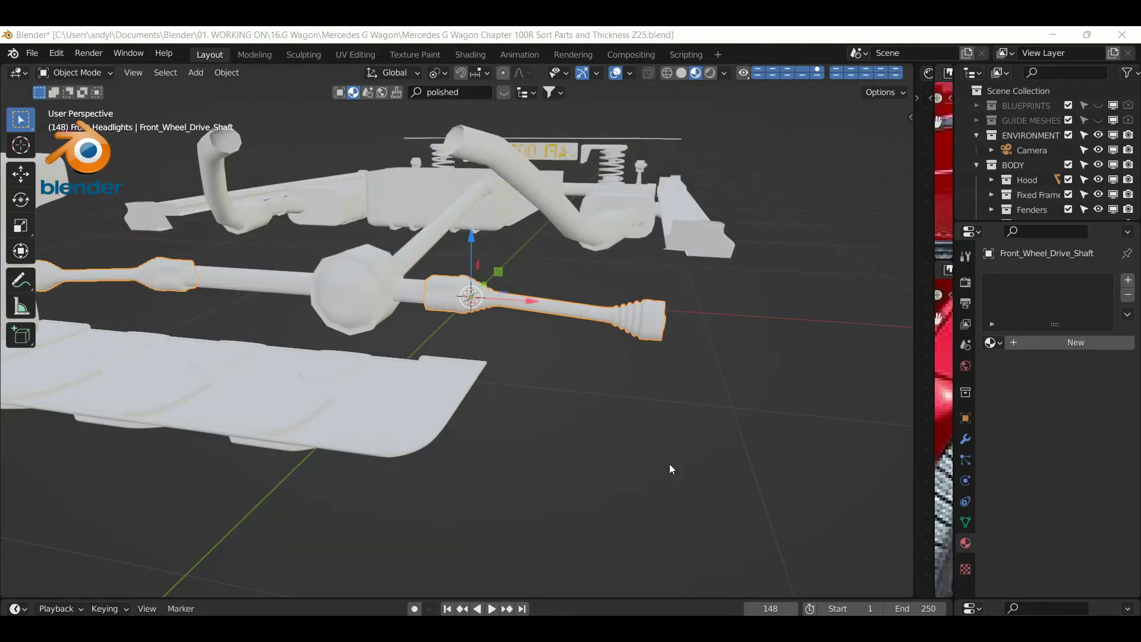
{"action": "scroll", "coordinate": [603, 424], "scroll_direction": "up", "scroll_amount": 2}
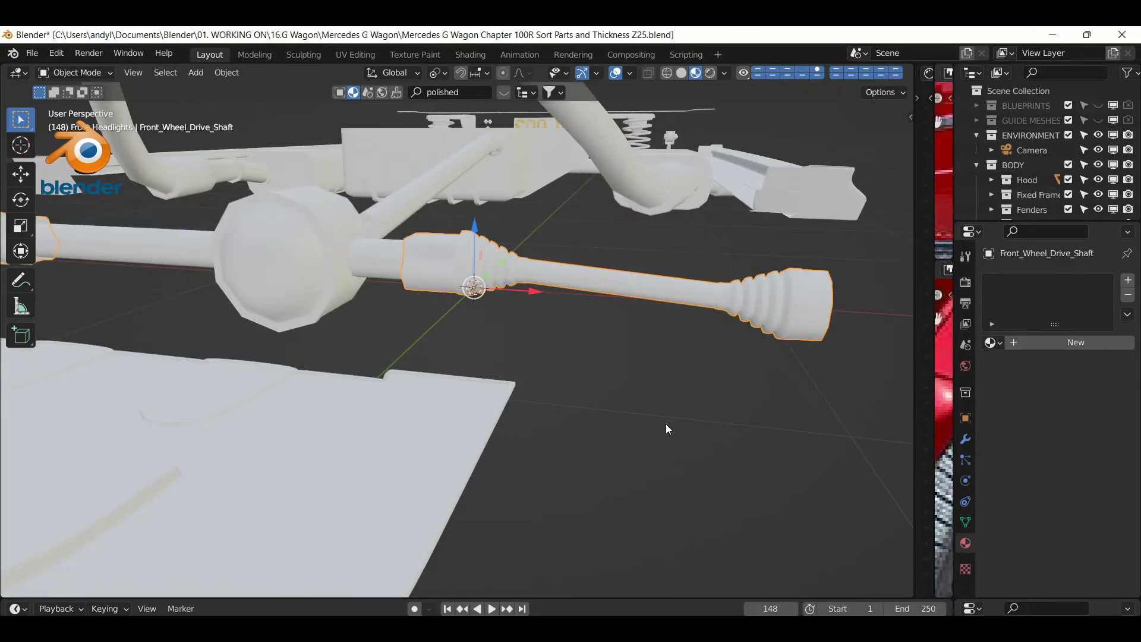
{"action": "key", "text": "ctrl+z"}
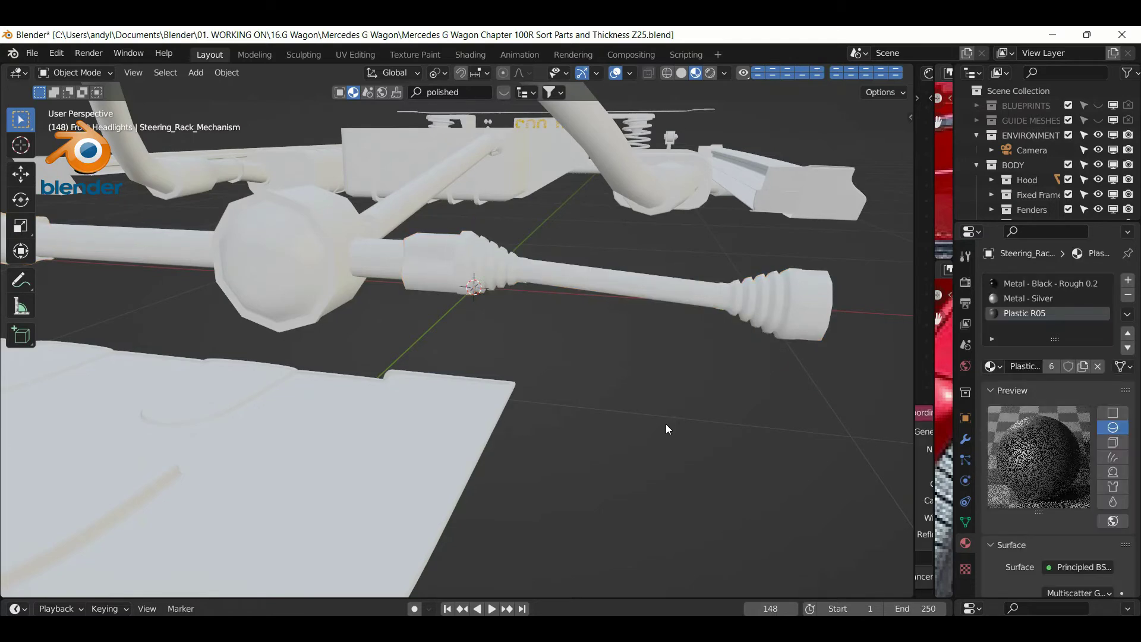
{"action": "key", "text": "ctrl+z"}
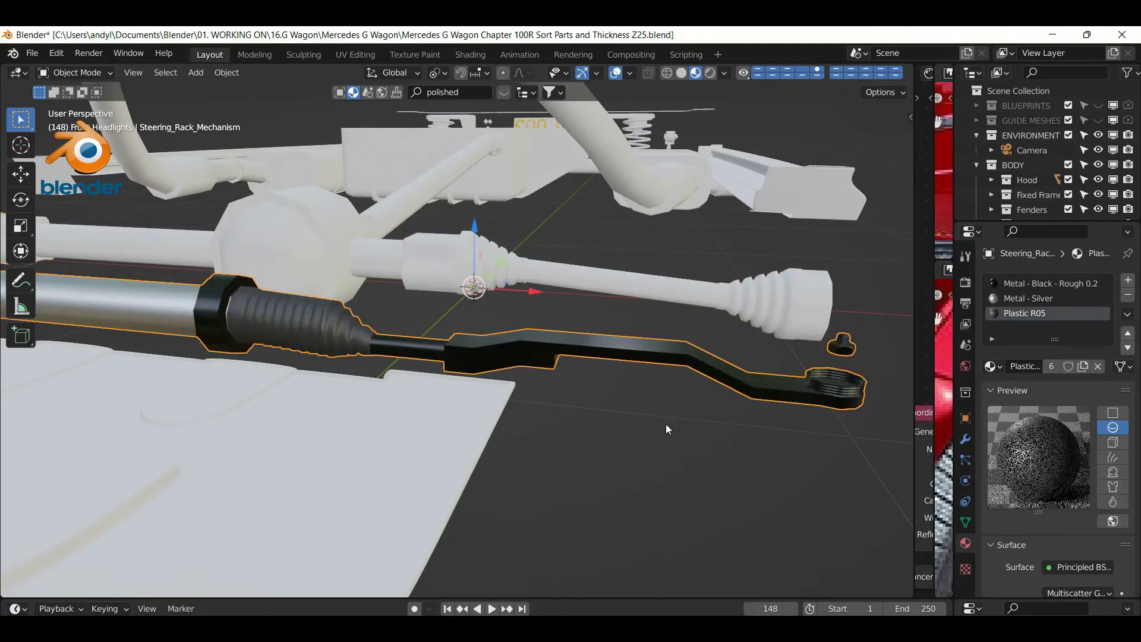
Link the steering rack's materials onto the front wheel drive shaft via Ctrl+L
{"action": "left_click", "coordinate": [614, 289]}
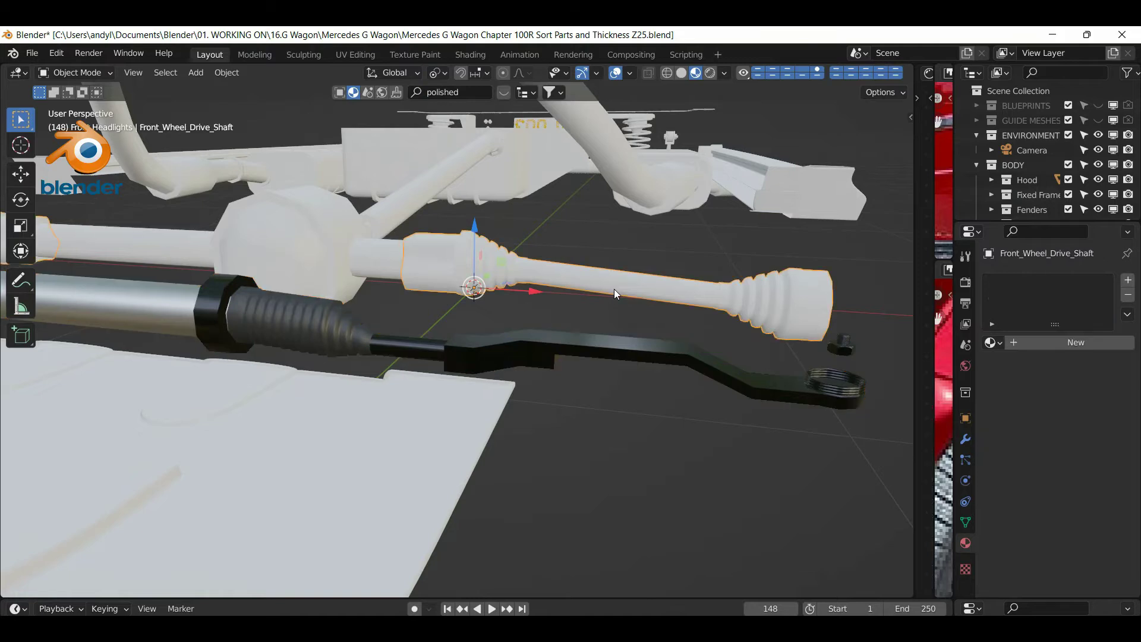
{"action": "left_click", "coordinate": [571, 343], "text": "shift"}
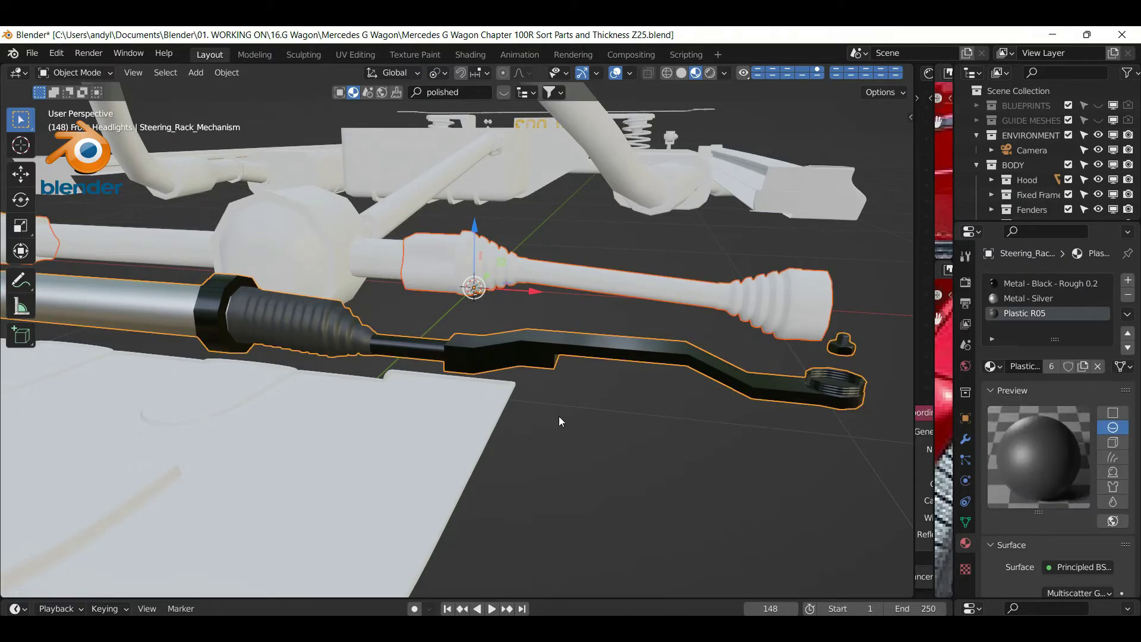
{"action": "key", "text": "ctrl+l"}
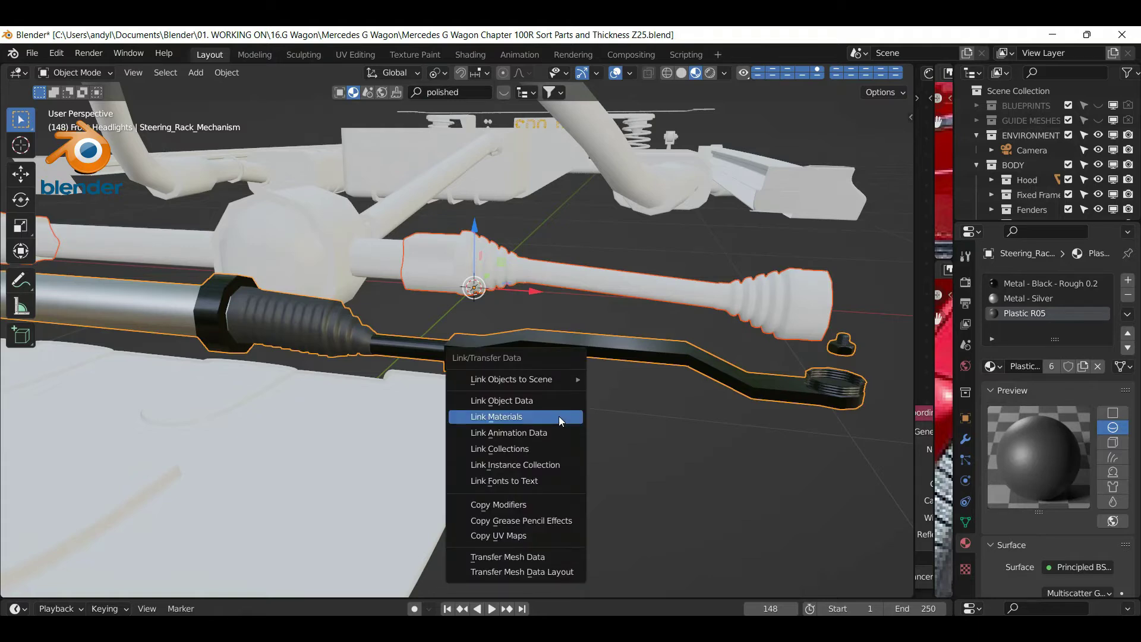
{"action": "left_click", "coordinate": [558, 416]}
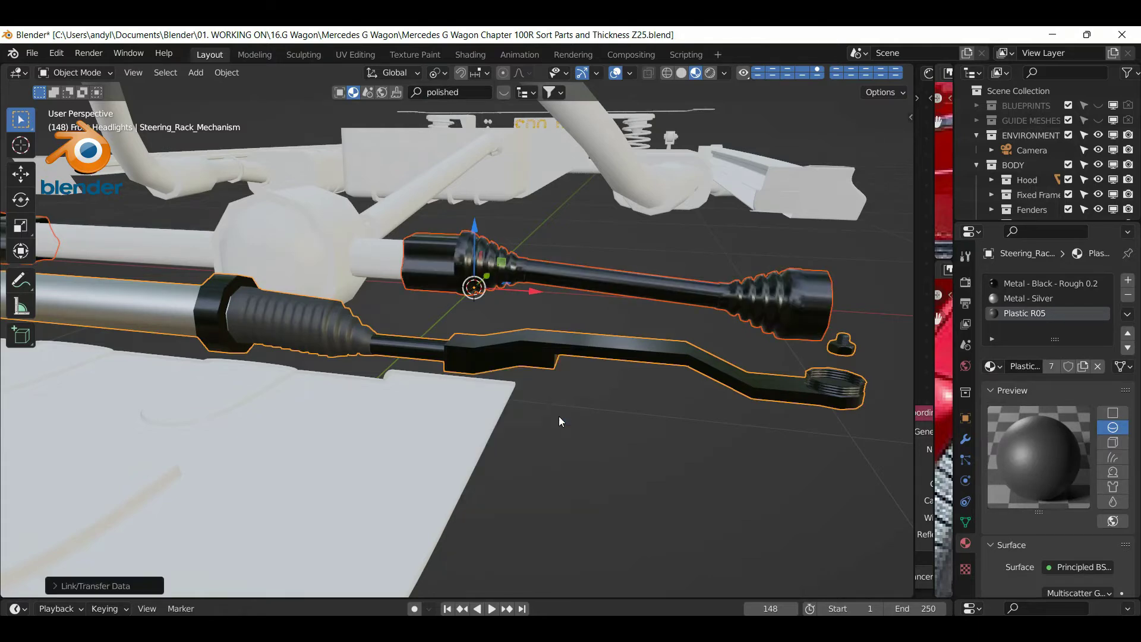
Hide the steering rack and put the black drive shaft into Edit Mode
{"action": "left_click", "coordinate": [571, 447]}
{"action": "left_click", "coordinate": [531, 372]}
{"action": "key", "text": "h"}
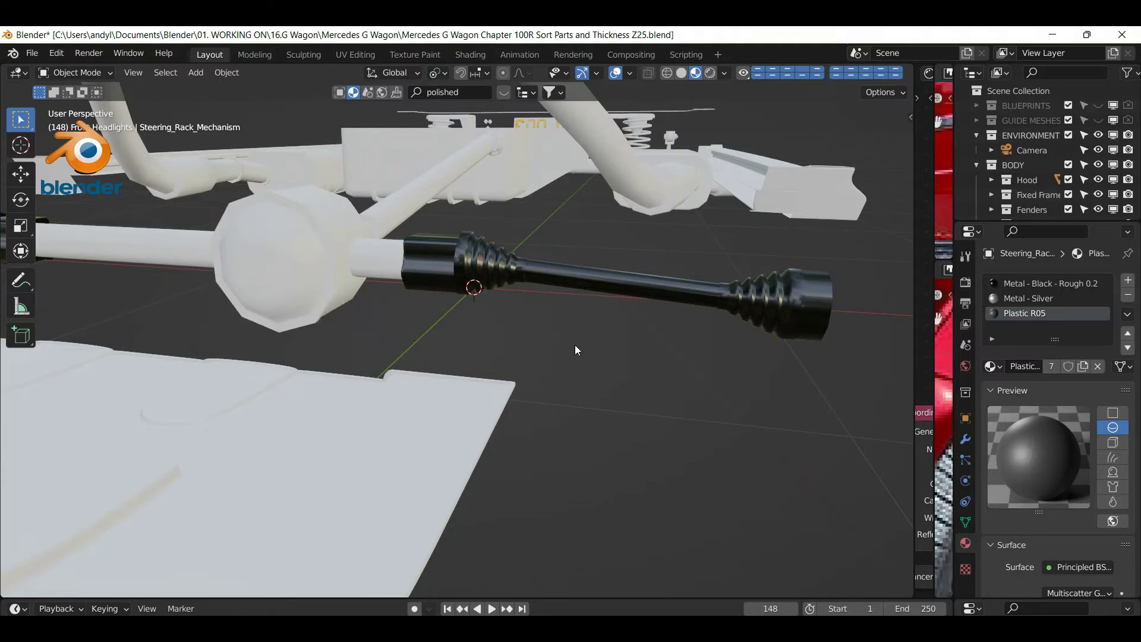
{"action": "left_click", "coordinate": [590, 287]}
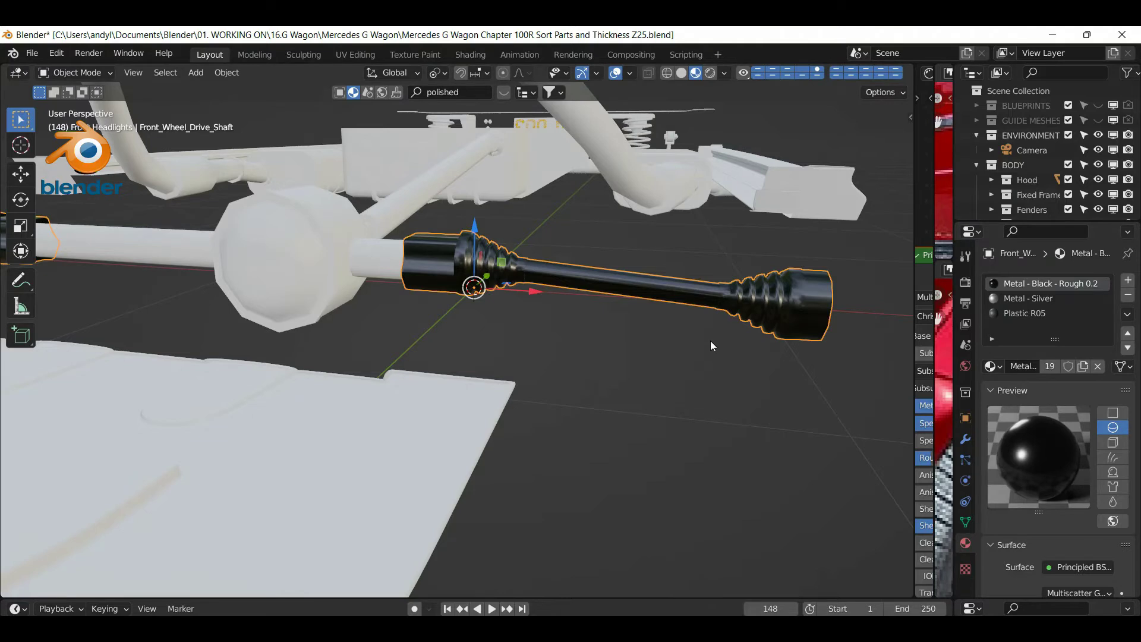
{"action": "key", "text": "Tab"}
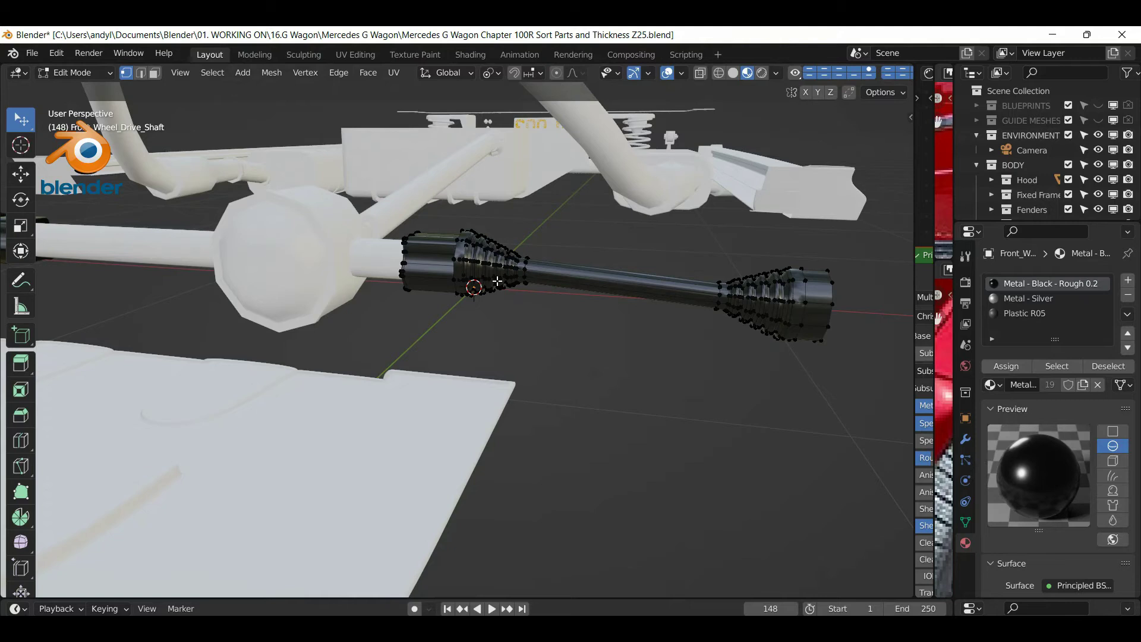
Assign Plastic R05 to the shaft's left and right rubber boots, then select the left end cylinder
{"action": "key", "text": "l"}
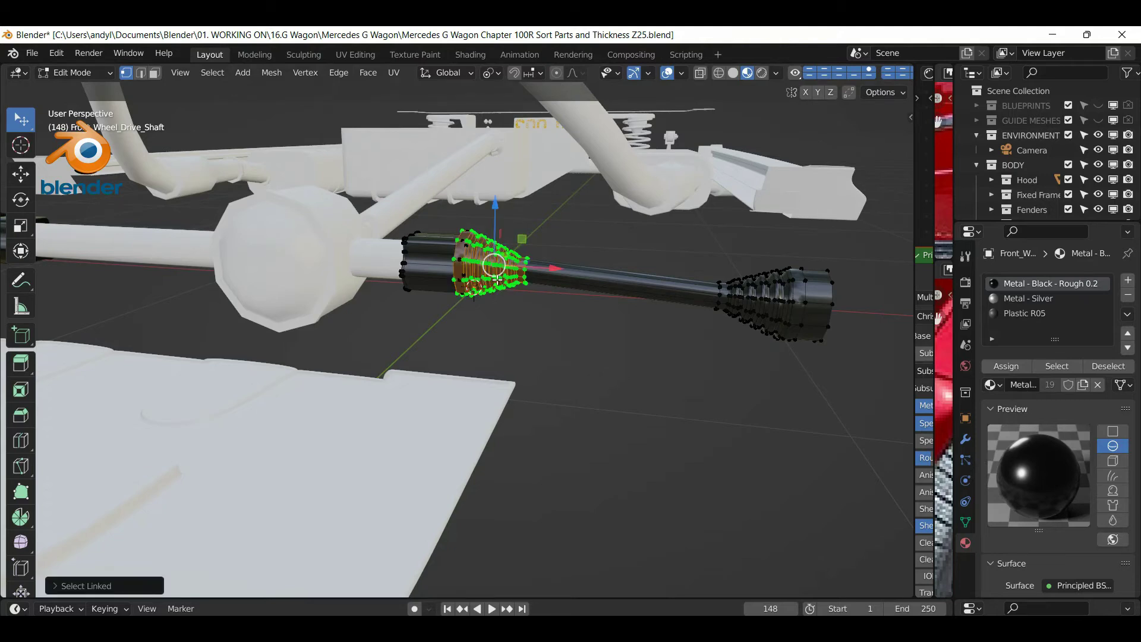
{"action": "key", "text": "l"}
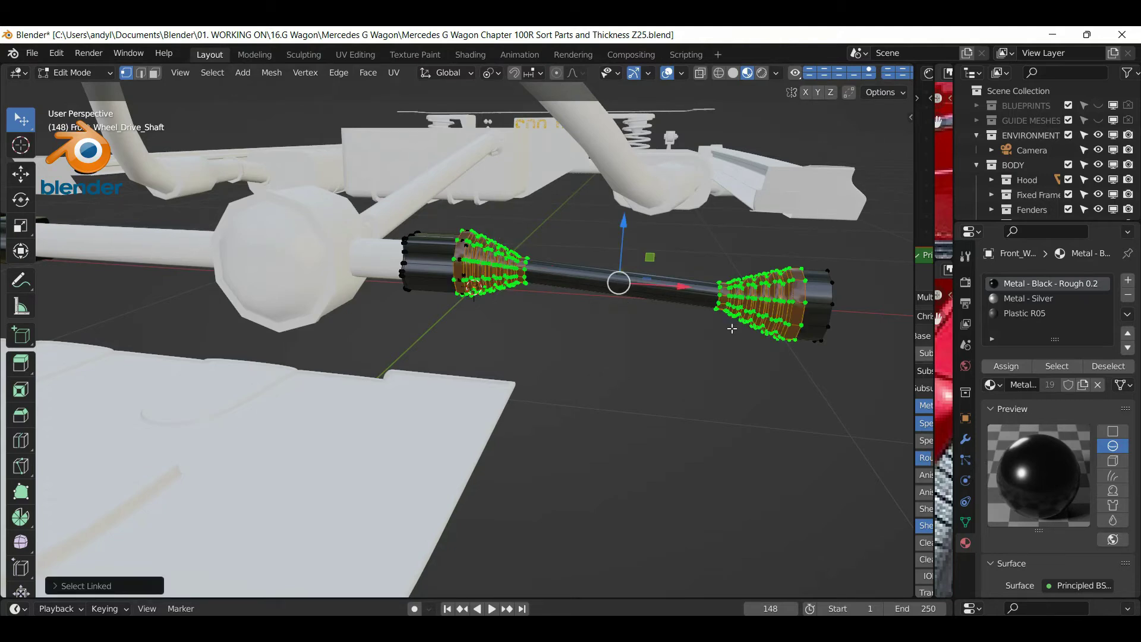
{"action": "left_click", "coordinate": [1018, 314]}
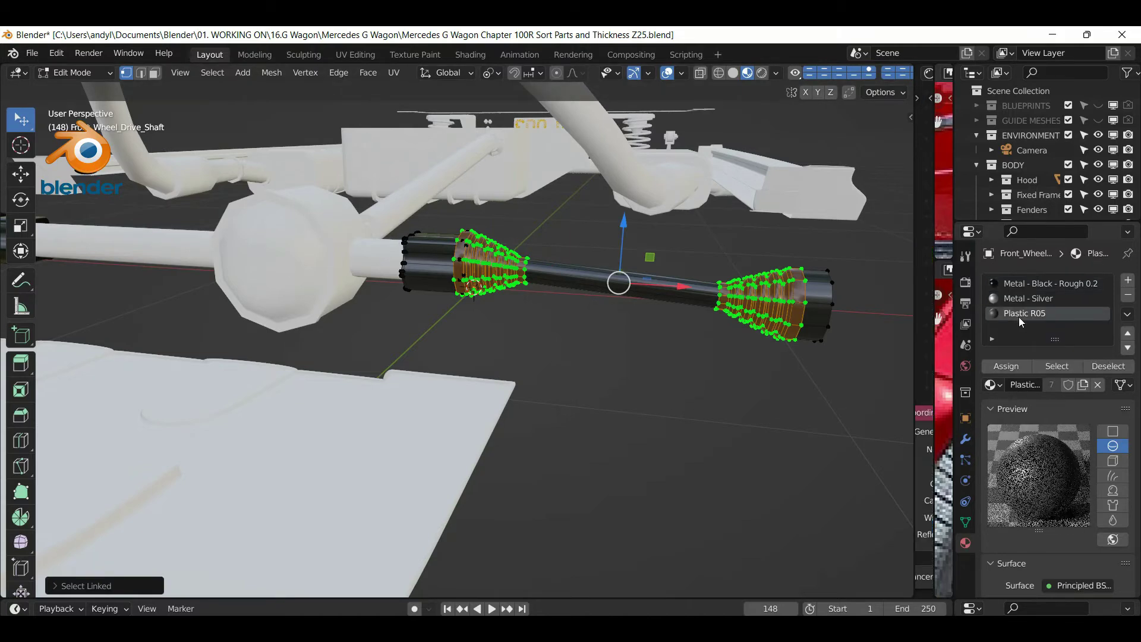
{"action": "left_click", "coordinate": [1002, 367]}
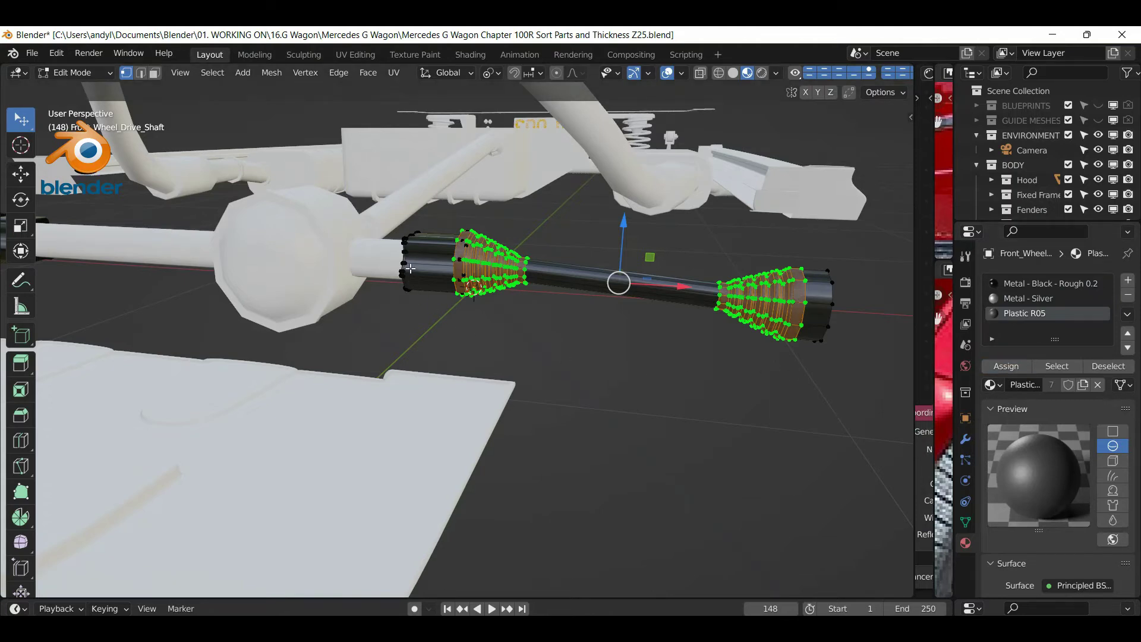
{"action": "key", "text": "l"}
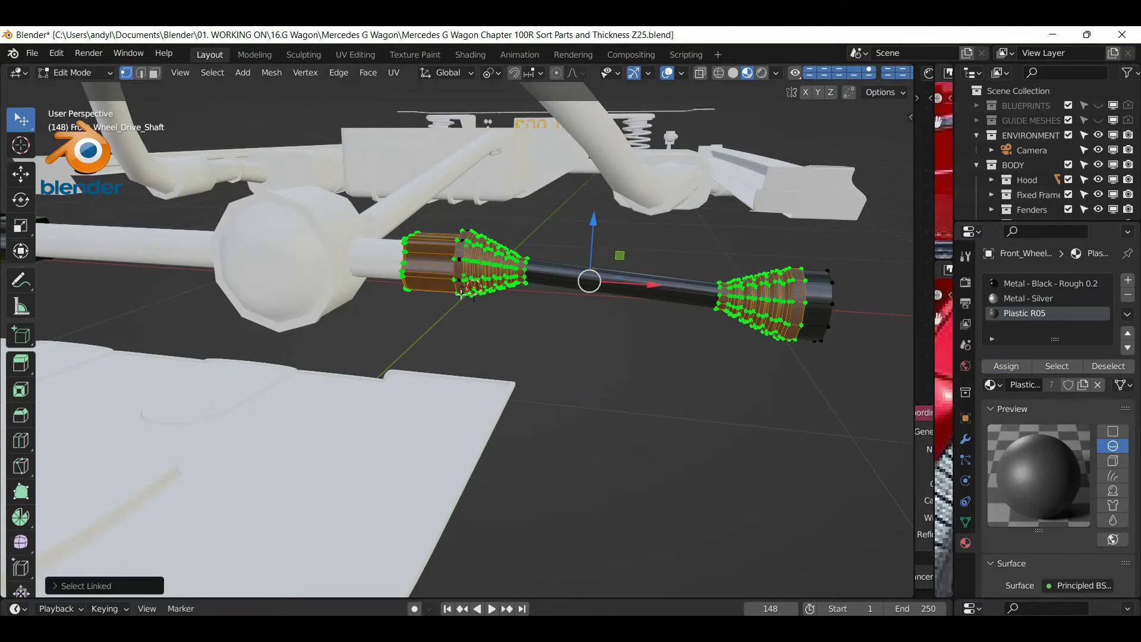
{"action": "left_click", "coordinate": [476, 307]}
{"action": "key", "text": "l"}
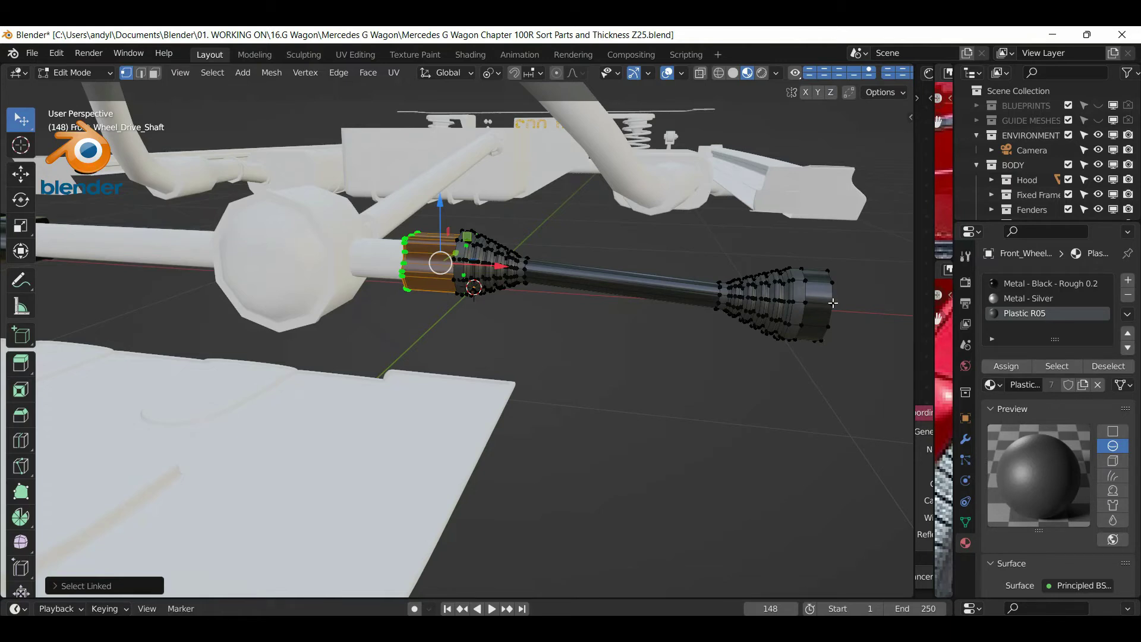
Assign Metal - Silver to both shaft-end cylinders
{"action": "key", "text": "l"}
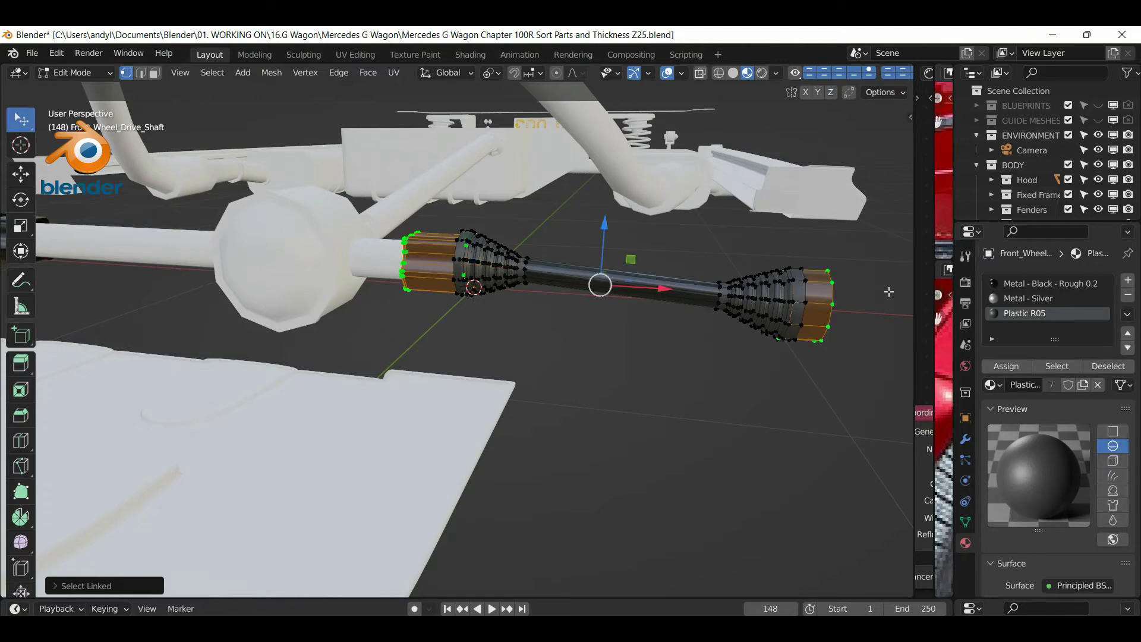
{"action": "left_click", "coordinate": [1003, 299]}
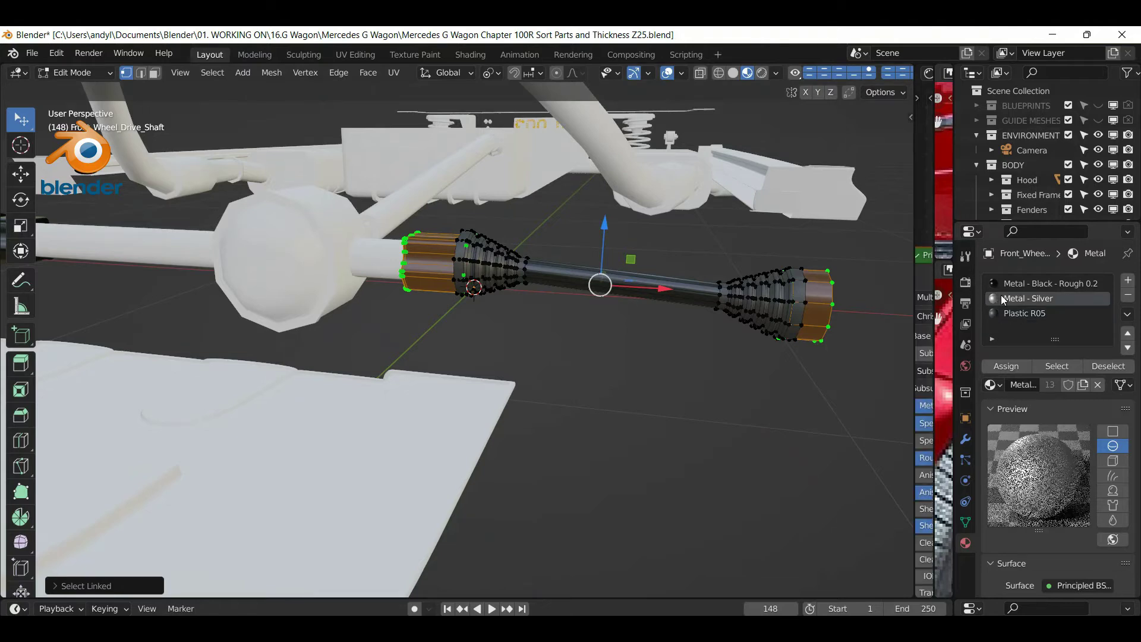
{"action": "left_click", "coordinate": [1008, 408]}
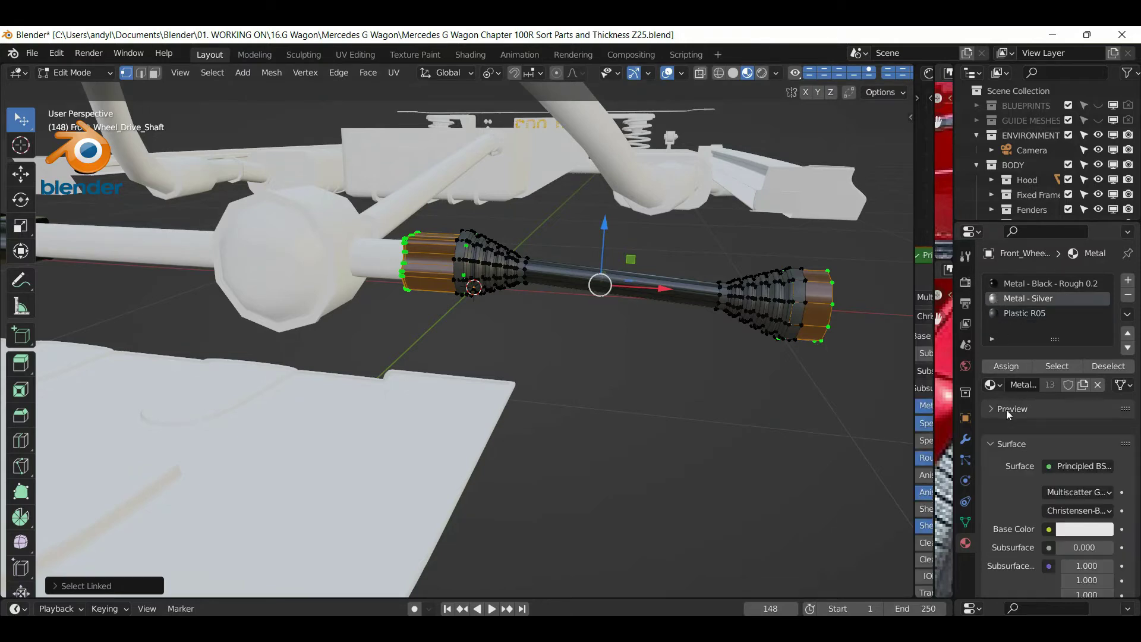
{"action": "left_click", "coordinate": [1008, 366]}
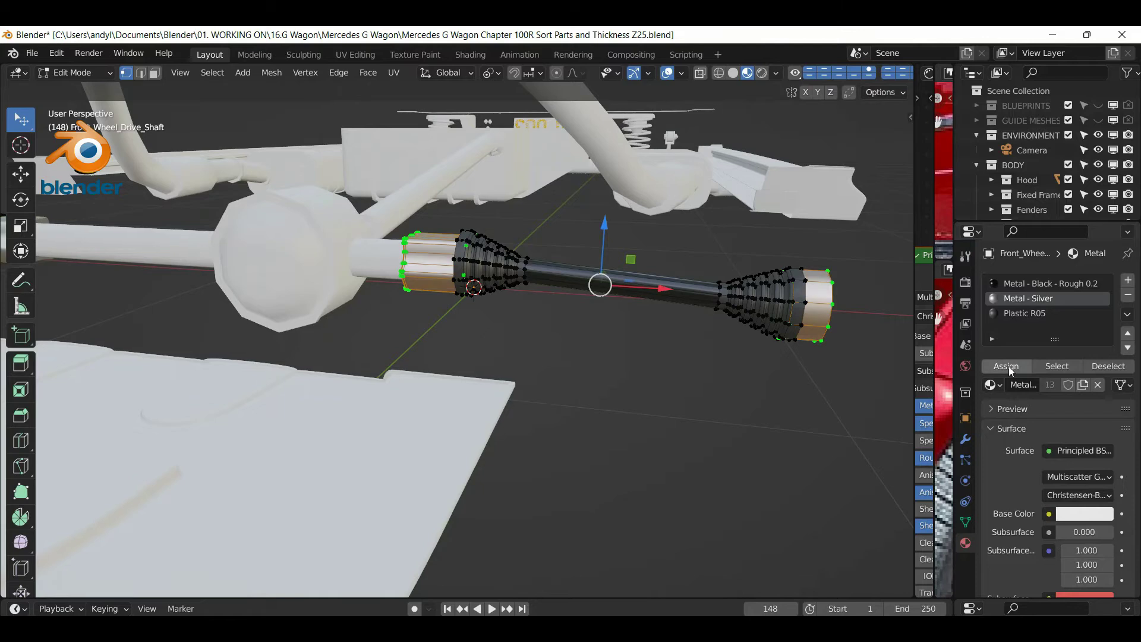
{"action": "left_click", "coordinate": [725, 369]}
Reselect the near and far end rings and assign them Metal - Black - Rough 0.2
{"action": "middle_click_drag", "start_coordinate": [725, 369], "coordinate": [697, 374]}
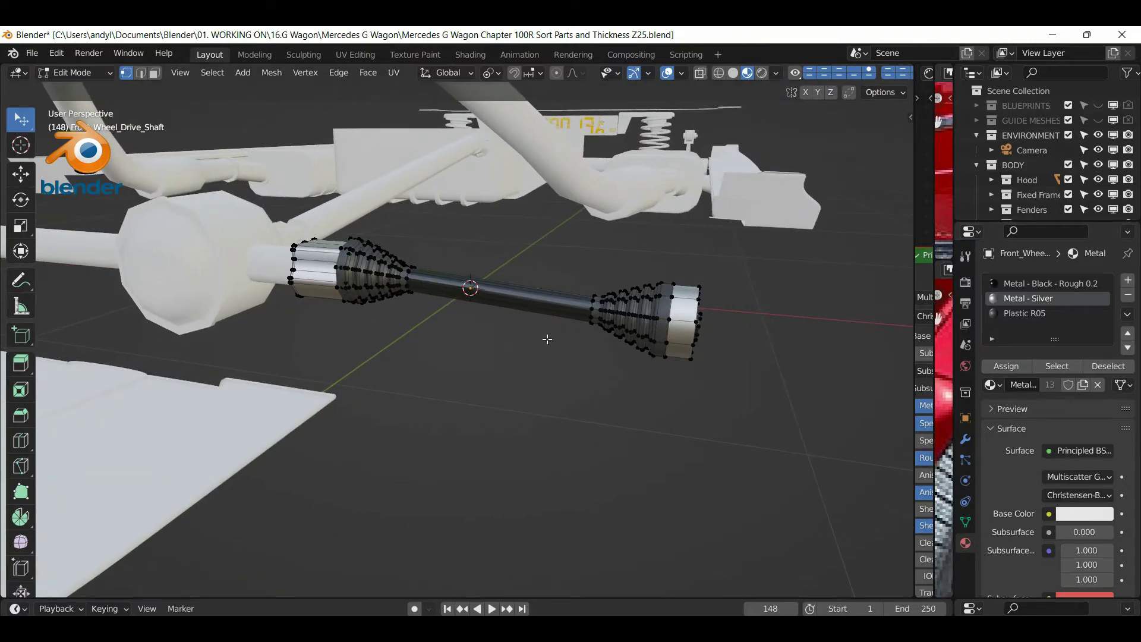
{"action": "middle_click_drag", "start_coordinate": [534, 359], "coordinate": [539, 369]}
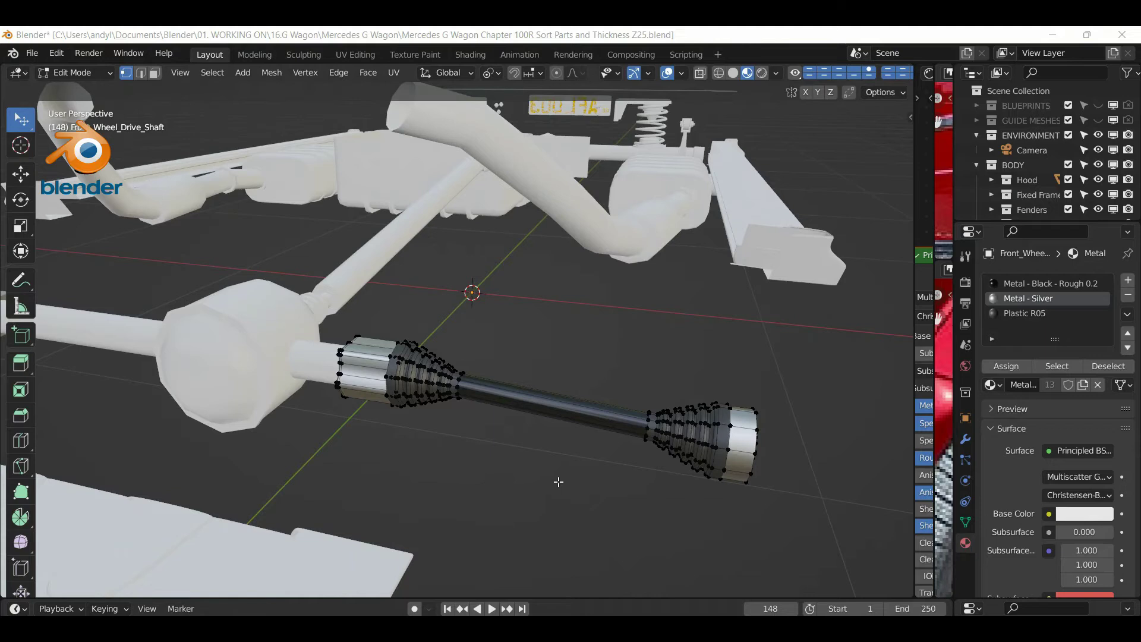
{"action": "scroll", "coordinate": [554, 479], "scroll_direction": "up", "scroll_amount": 3}
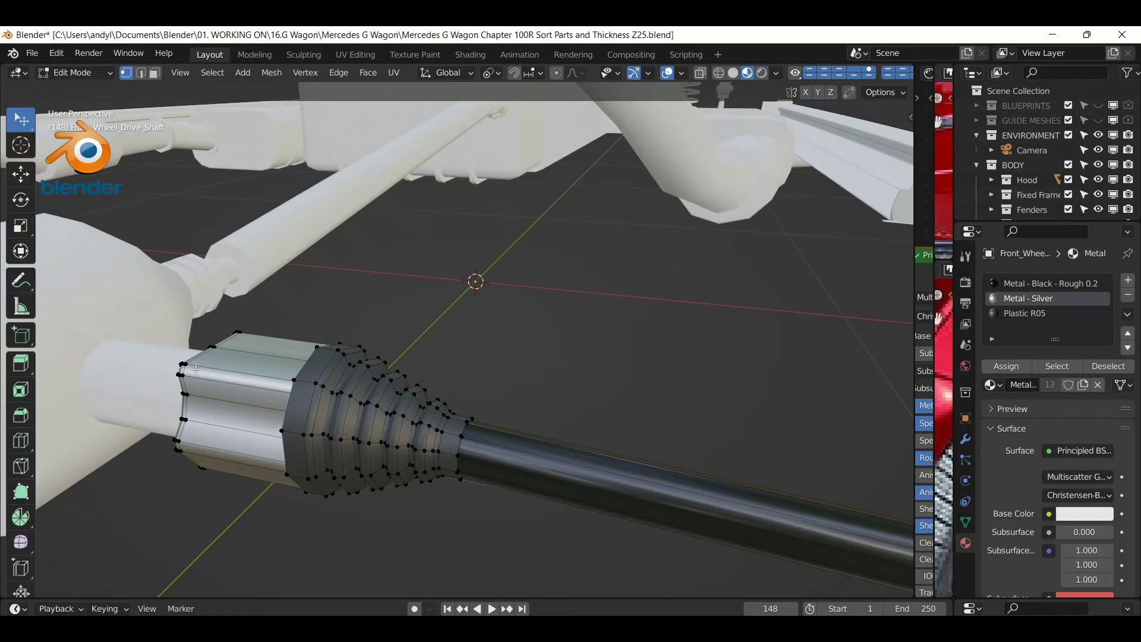
{"action": "left_click", "coordinate": [196, 368]}
{"action": "key", "text": "ctrl+l"}
{"action": "scroll", "coordinate": [292, 377], "scroll_direction": "down", "scroll_amount": 3}
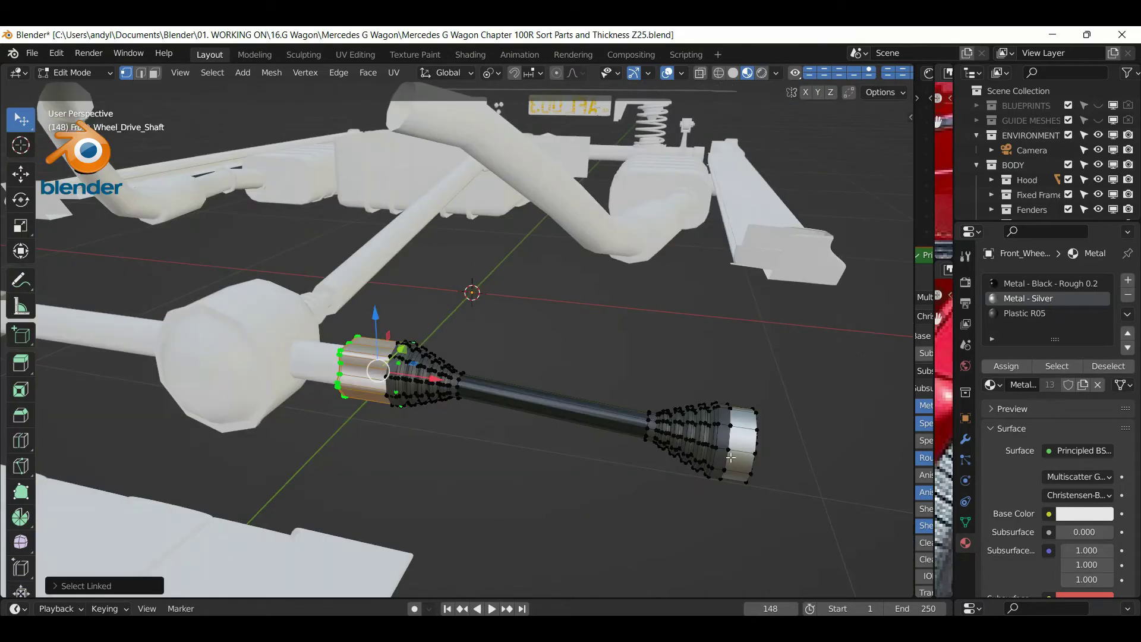
{"action": "left_click", "coordinate": [754, 452], "text": "shift"}
{"action": "key", "text": "ctrl+l"}
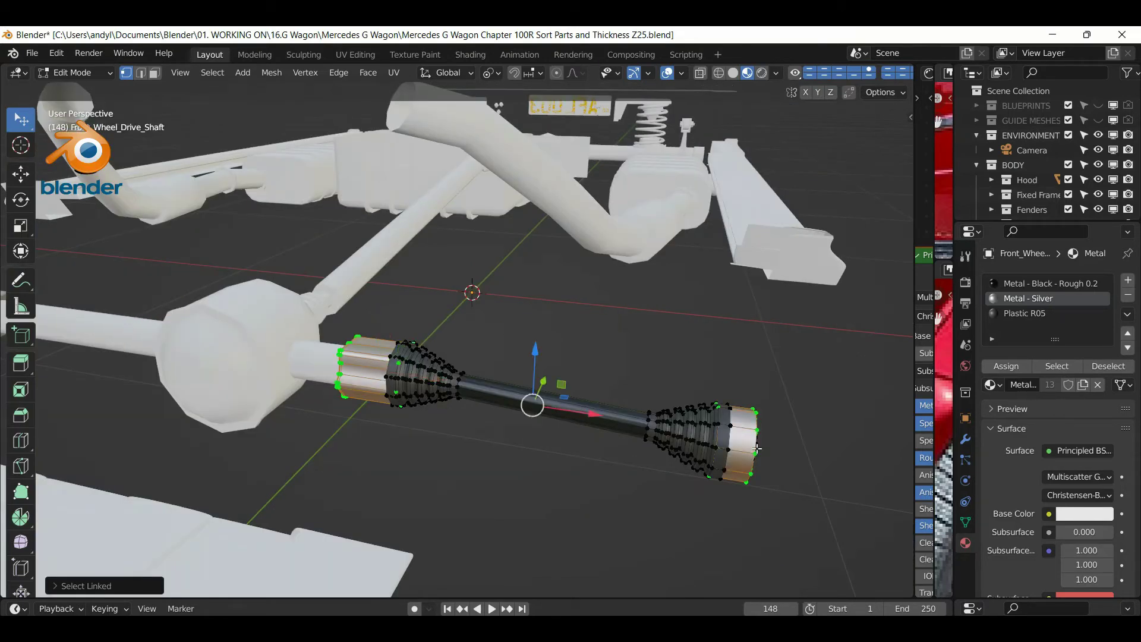
{"action": "left_click", "coordinate": [1024, 284]}
{"action": "left_click", "coordinate": [1016, 367]}
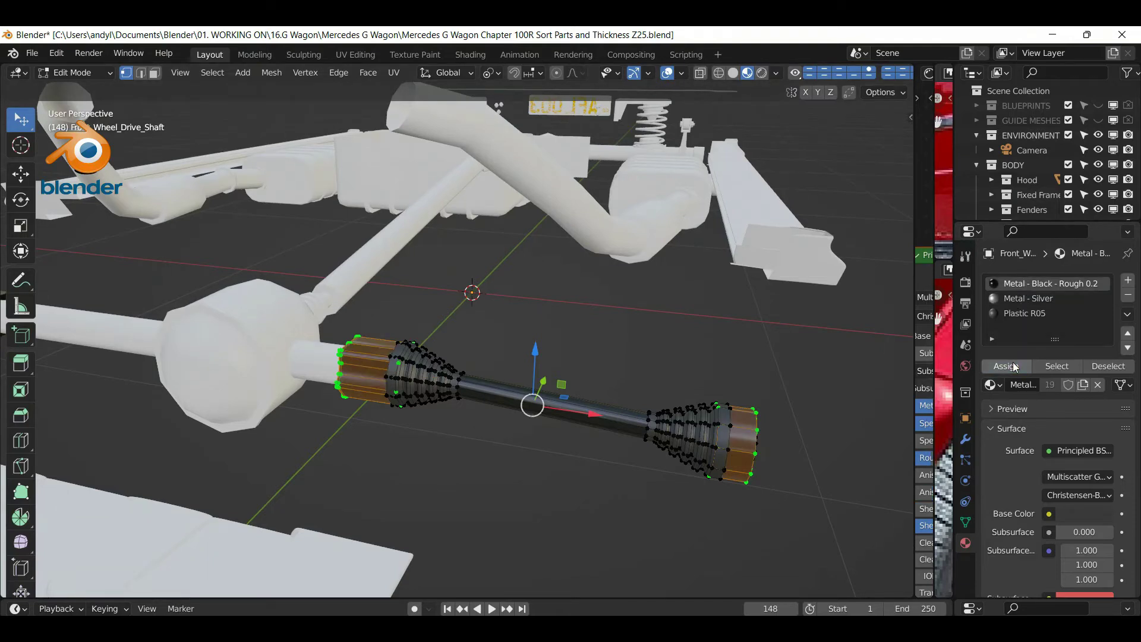
{"action": "left_click", "coordinate": [579, 351]}
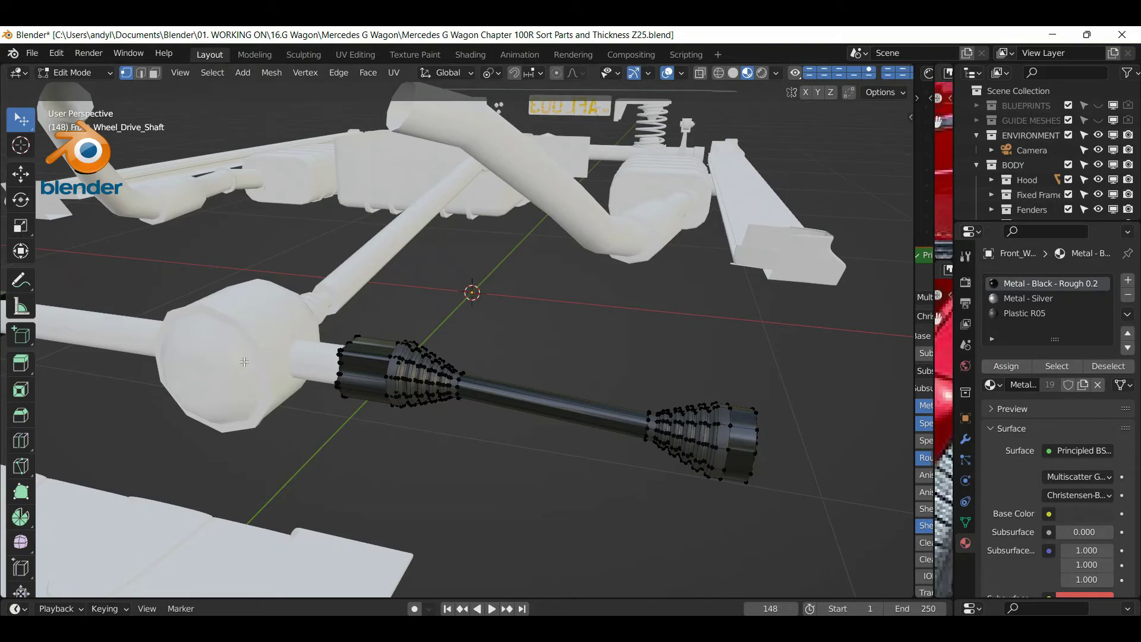
Link the wheel drive shaft's materials onto the Front_Drive_Shaft housing in Object Mode
{"action": "key", "text": "Tab"}
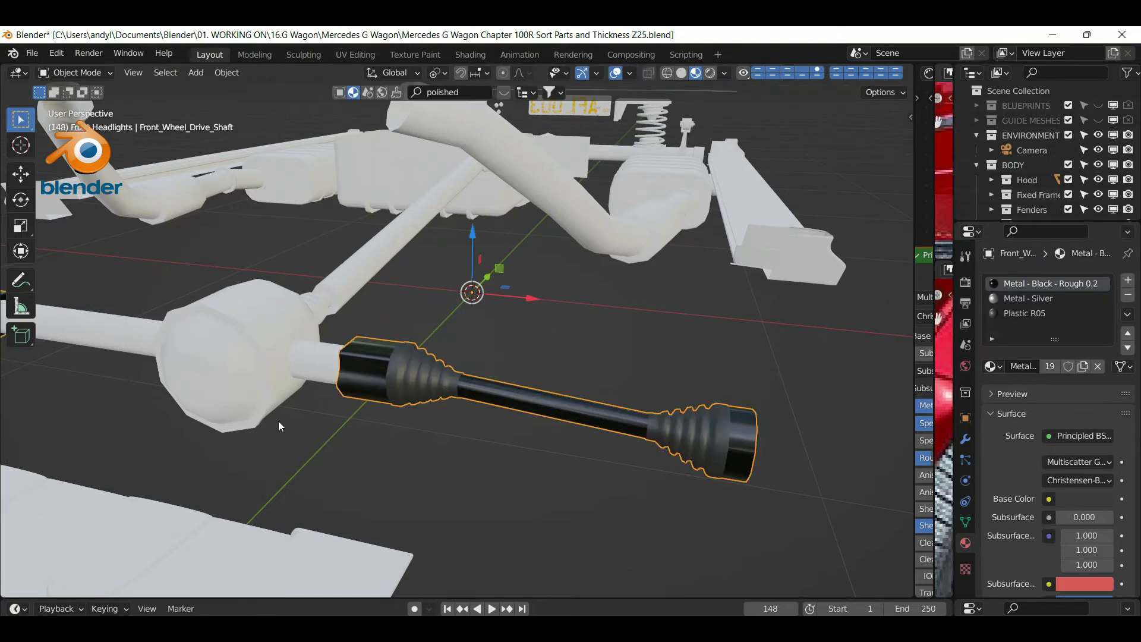
{"action": "left_click", "coordinate": [258, 371]}
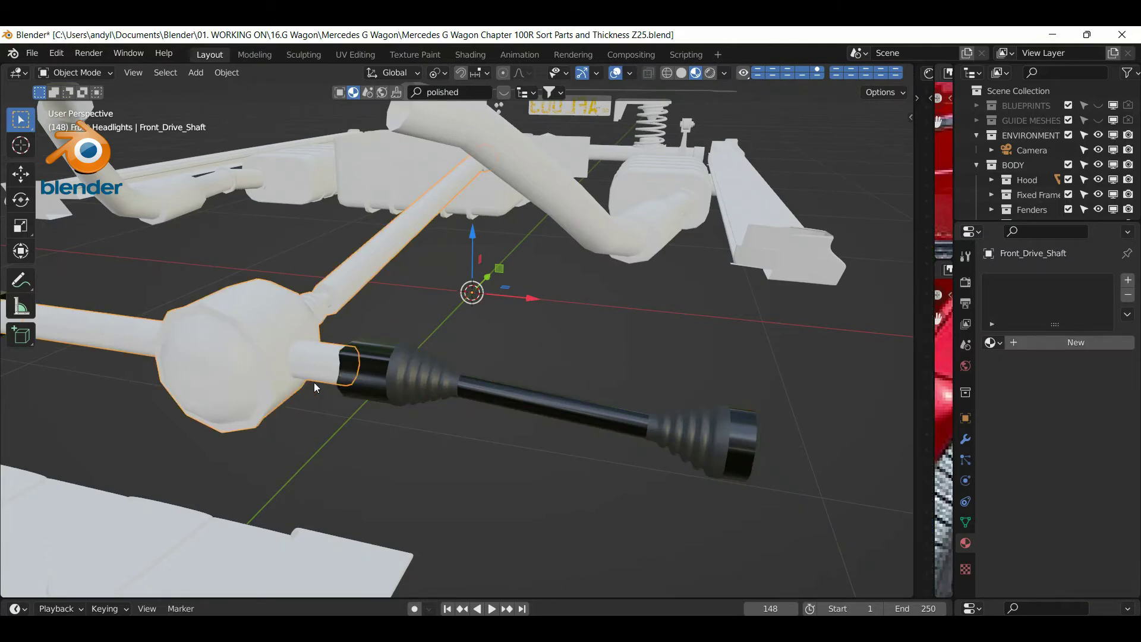
{"action": "left_click", "coordinate": [501, 397]}
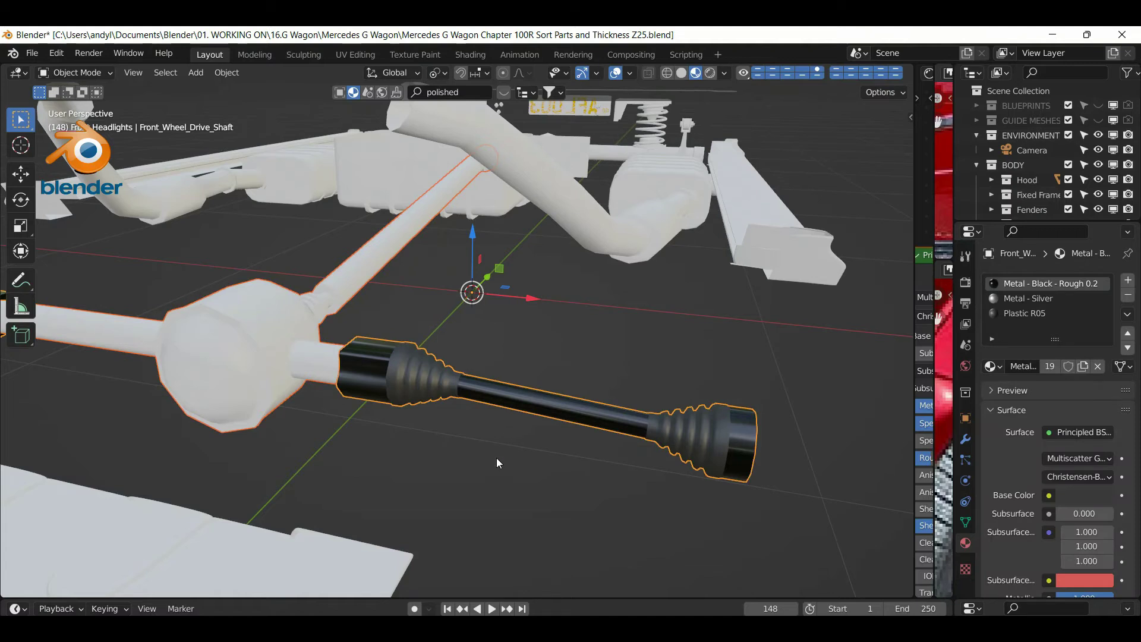
{"action": "key", "text": "ctrl+l"}
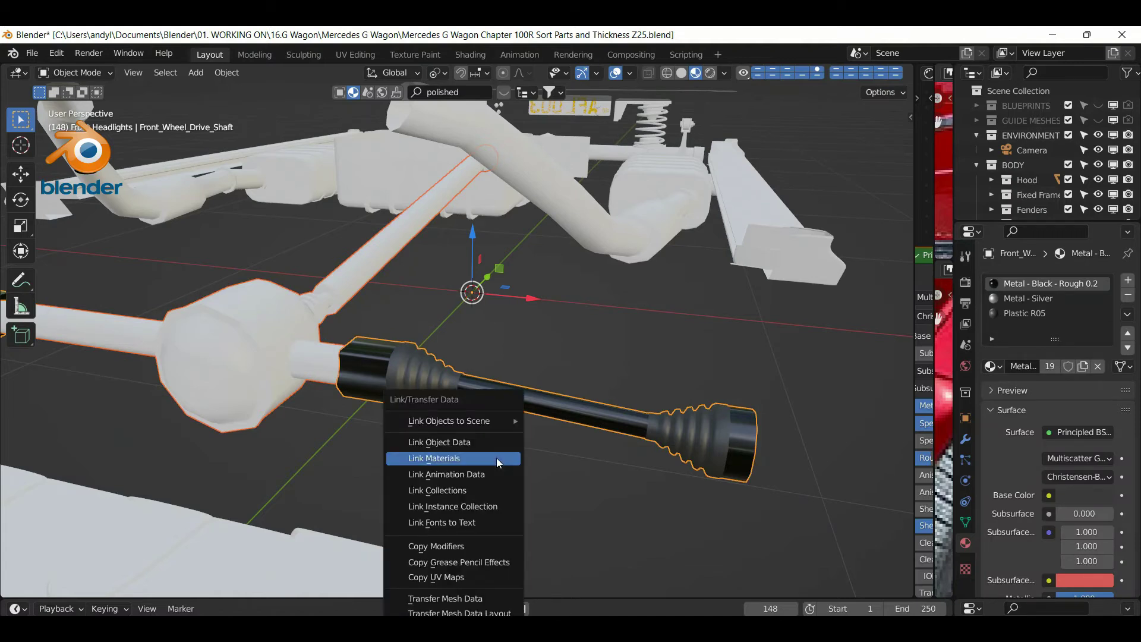
{"action": "left_click", "coordinate": [497, 457]}
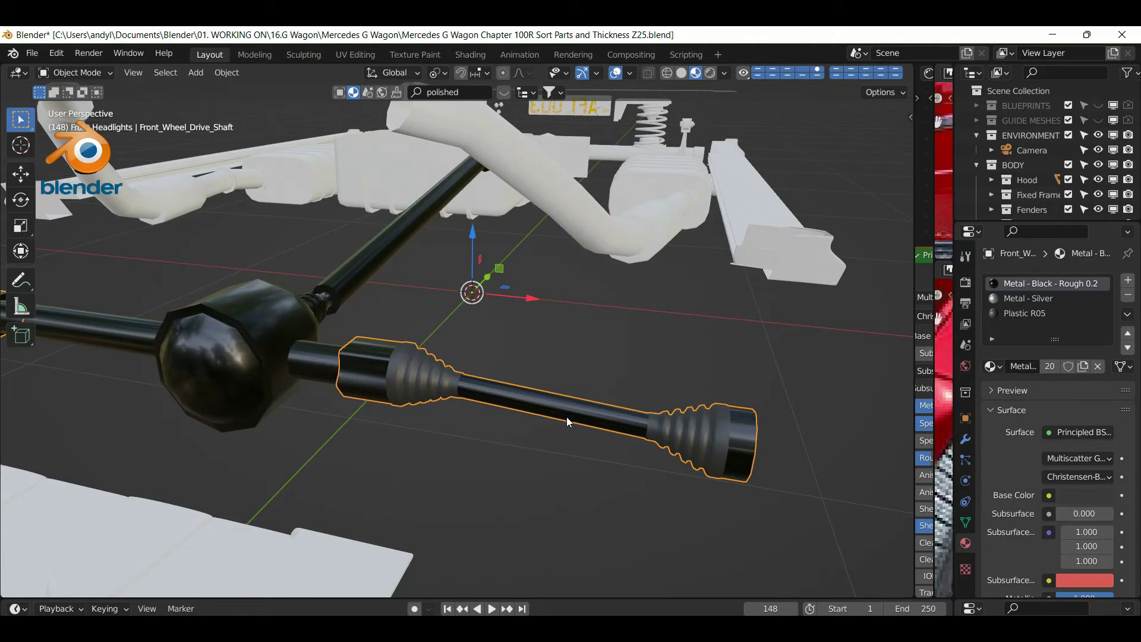
Hide the wheel drive shaft and orbit in close along the front drive shaft
{"action": "key", "text": "Delete"}
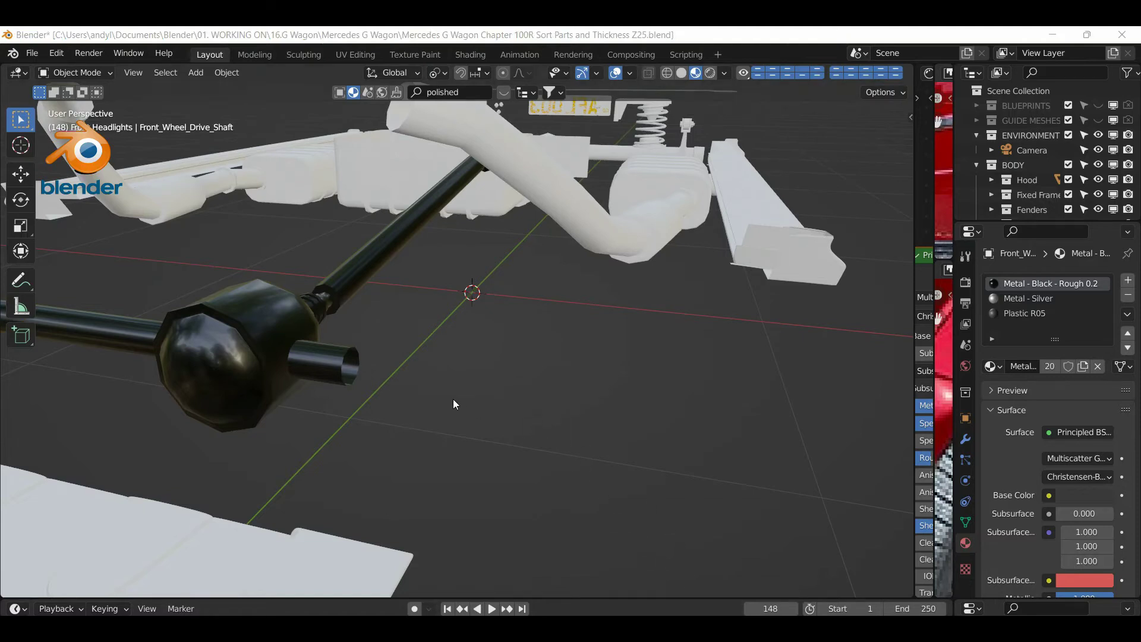
{"action": "key", "text": "KP_Decimal"}
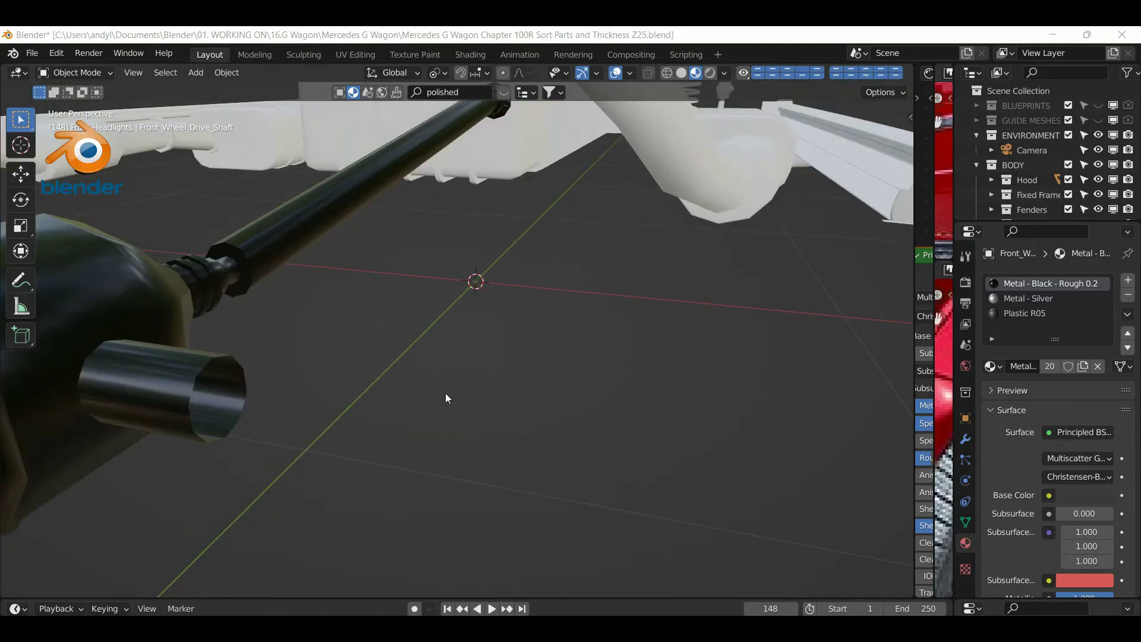
{"action": "key", "text": "KP_4"}
{"action": "key", "text": "KP_4"}
{"action": "key", "text": "KP_4"}
{"action": "key", "text": "KP_4"}
{"action": "key", "text": "KP_4"}
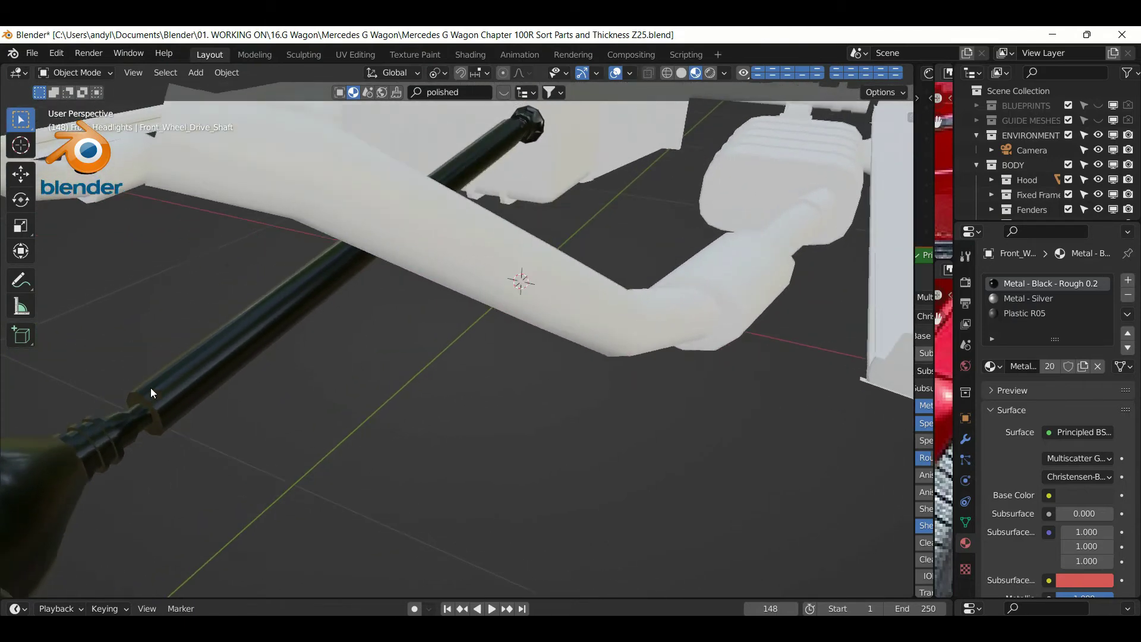
{"action": "key", "text": "KP_4"}
{"action": "key", "text": "KP_4"}
{"action": "key", "text": "KP_4"}
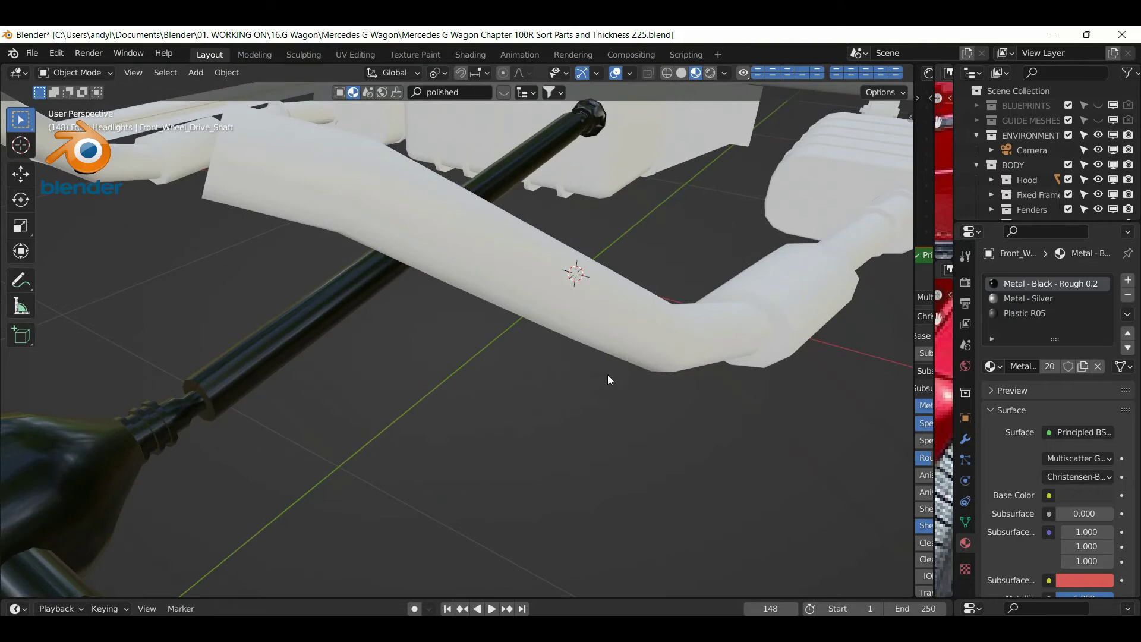
Remove the Plastic R05 slot, then put the front drive shaft into Edit Mode
{"action": "left_click", "coordinate": [1014, 314]}
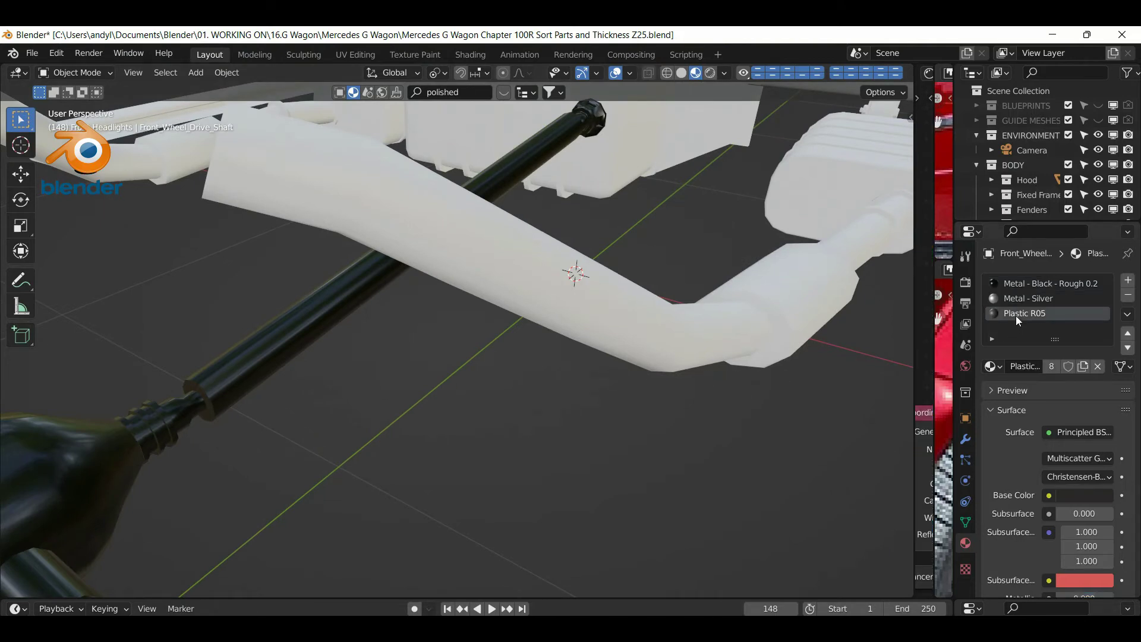
{"action": "left_click", "coordinate": [1126, 297]}
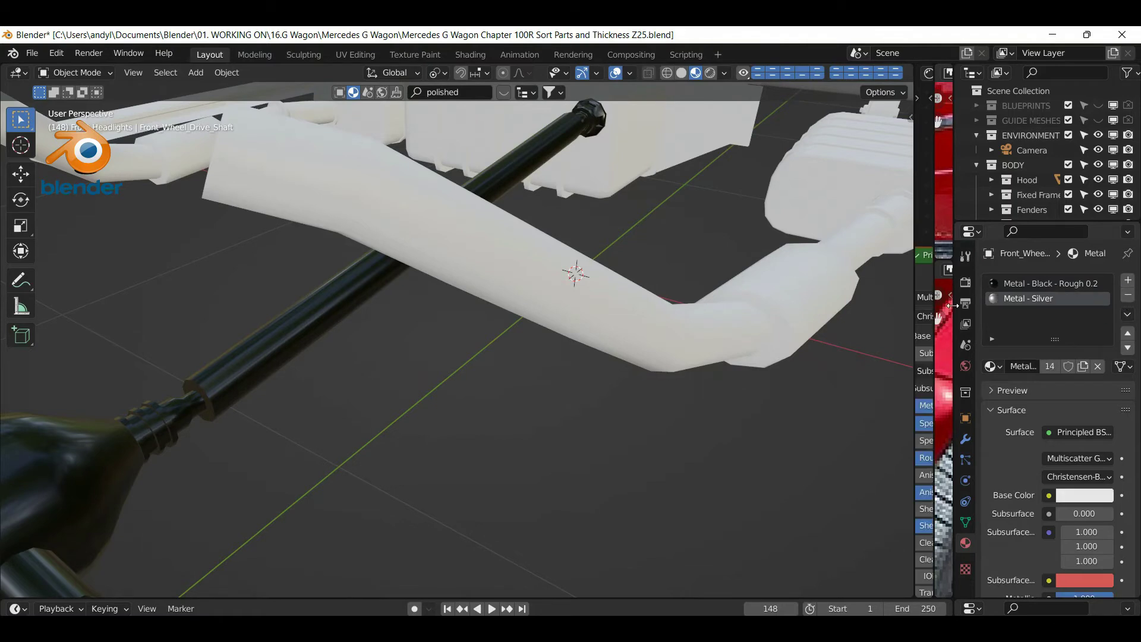
{"action": "left_click", "coordinate": [262, 360]}
{"action": "key", "text": "Tab"}
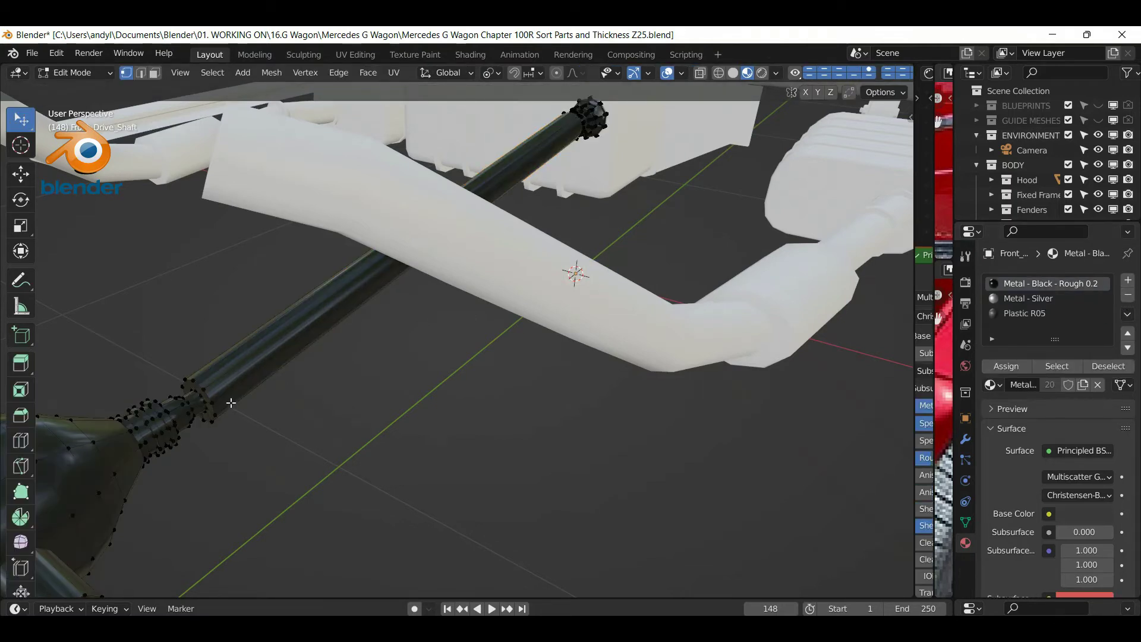
Assign Metal - Silver to the front drive shaft's long middle section
{"action": "key", "text": "l"}
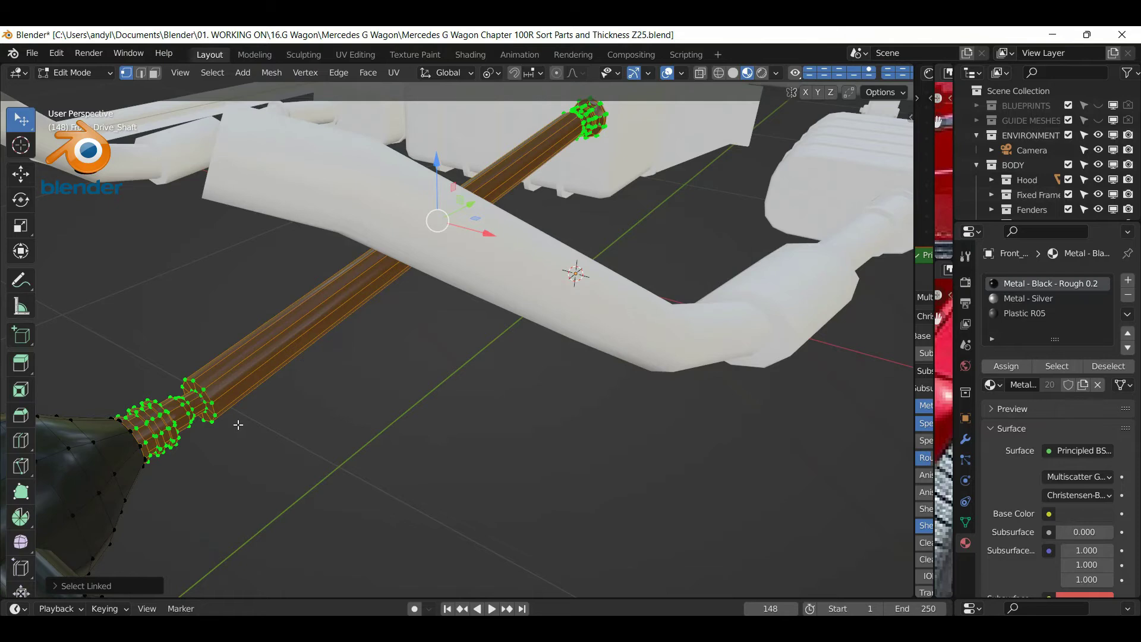
{"action": "scroll", "coordinate": [238, 424], "scroll_direction": "down", "scroll_amount": 5}
{"action": "scroll", "coordinate": [238, 424], "scroll_direction": "up", "scroll_amount": 2}
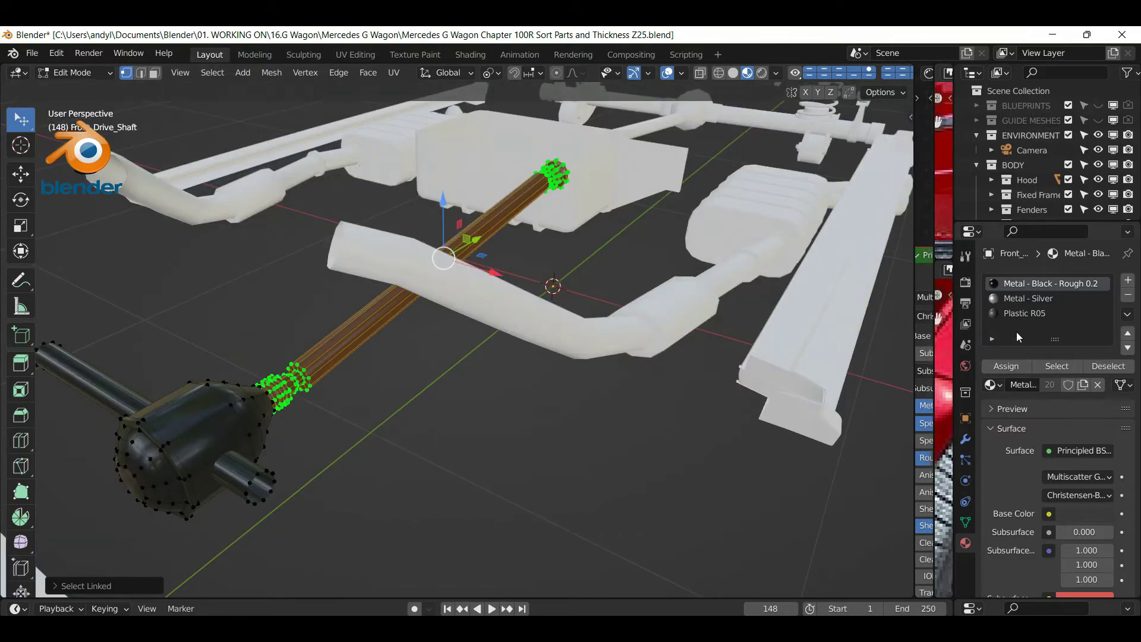
{"action": "left_click", "coordinate": [1020, 298]}
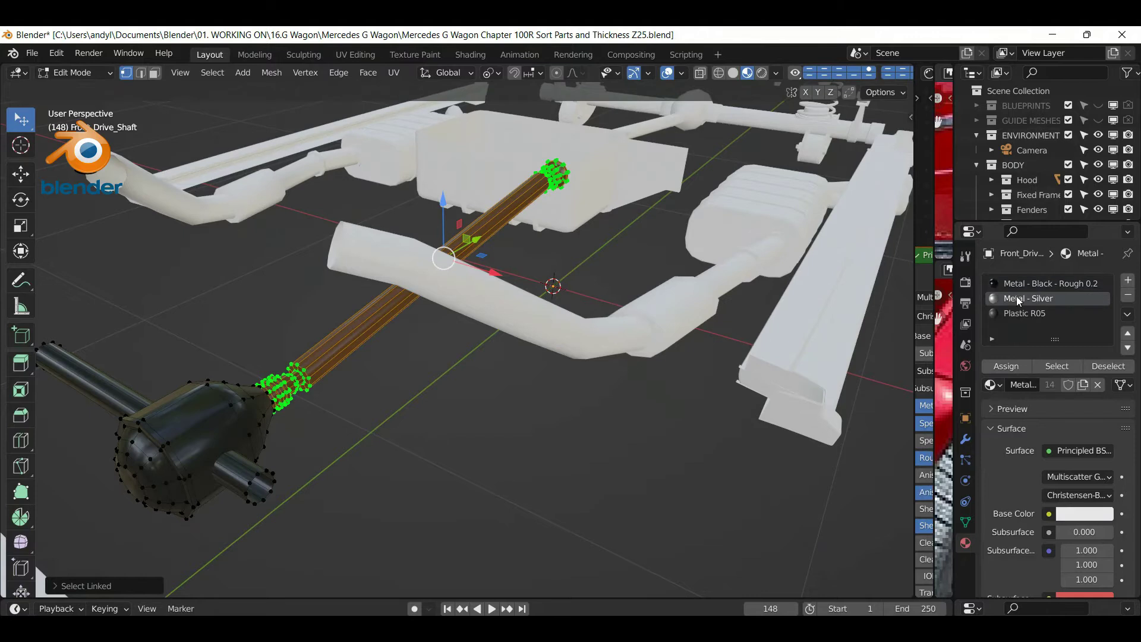
{"action": "left_click", "coordinate": [1010, 367]}
{"action": "left_click", "coordinate": [448, 432]}
{"action": "middle_click_drag", "start_coordinate": [448, 432], "coordinate": [425, 421]}
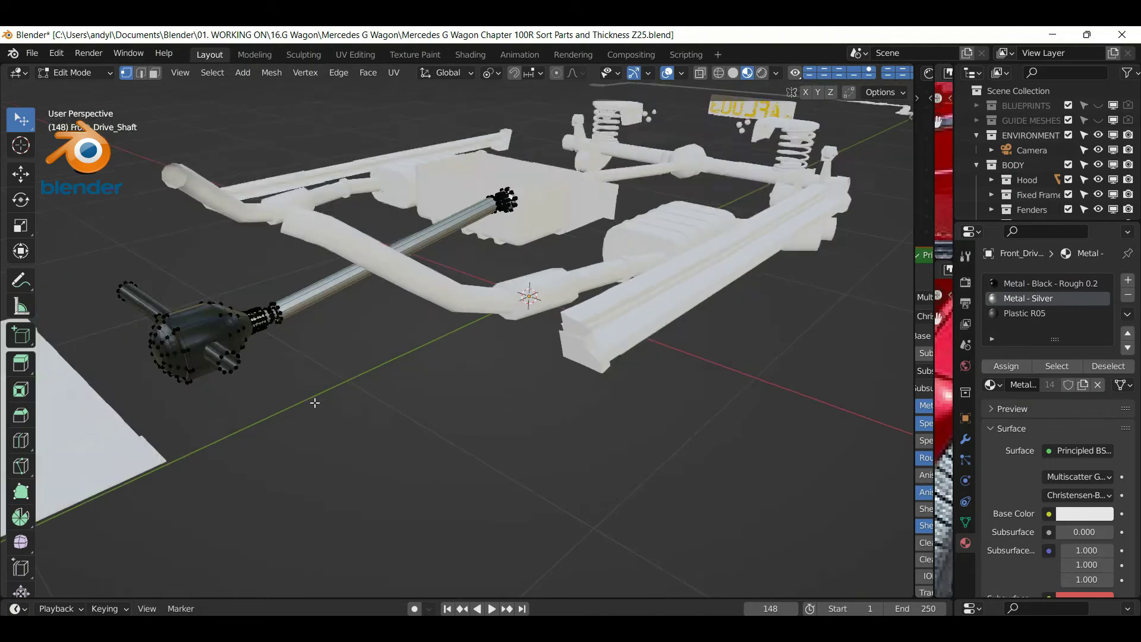
{"action": "middle_click_drag", "start_coordinate": [311, 400], "coordinate": [334, 413]}
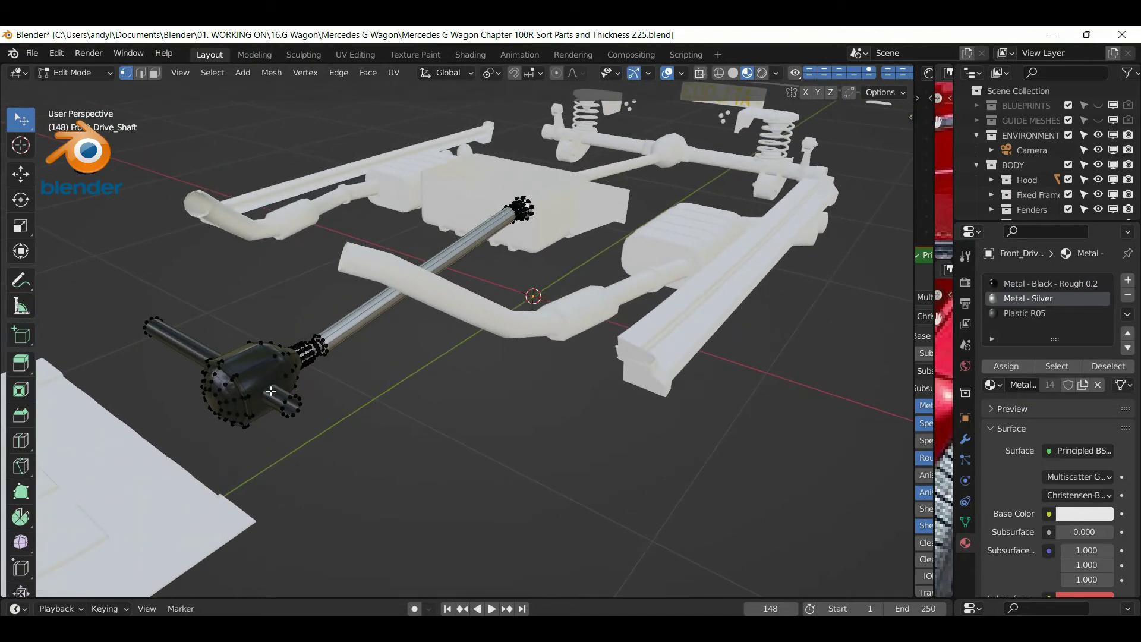
Reassign the front drive shaft's middle tube to Metal - Black - Rough 0.2, making the whole shaft black
{"action": "key", "text": "Tab"}
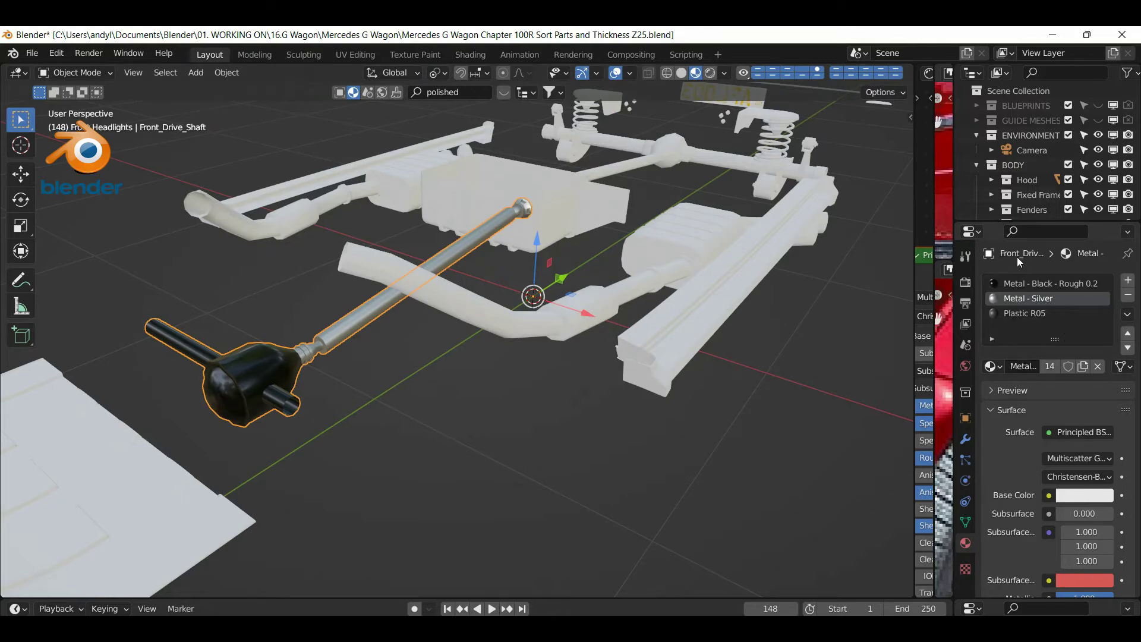
{"action": "left_click", "coordinate": [402, 399]}
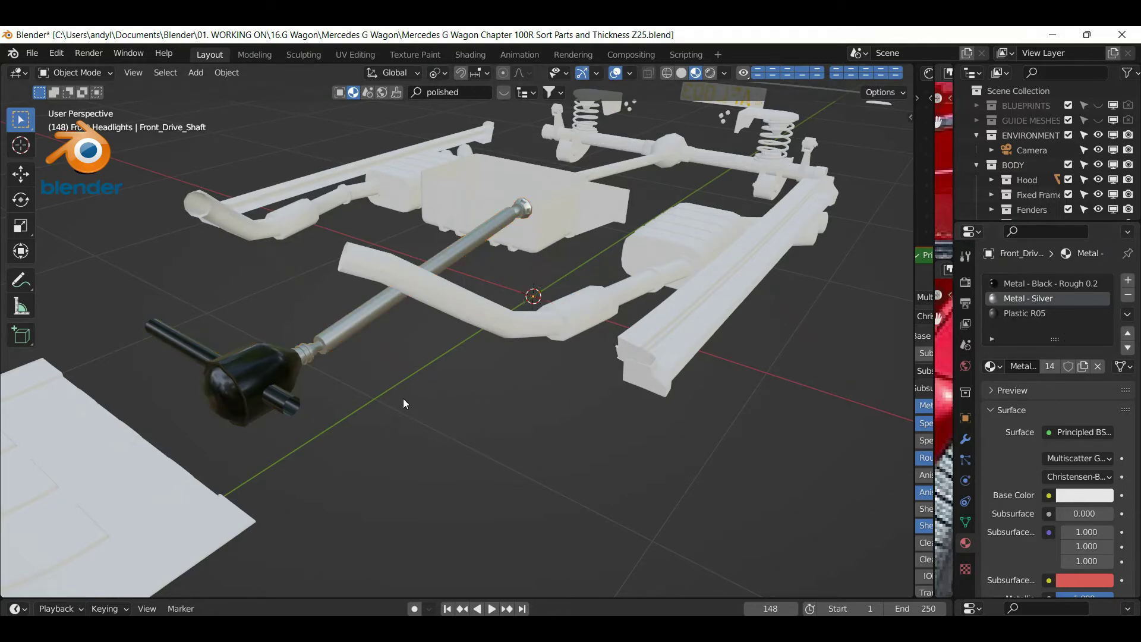
{"action": "key", "text": "ctrl+z"}
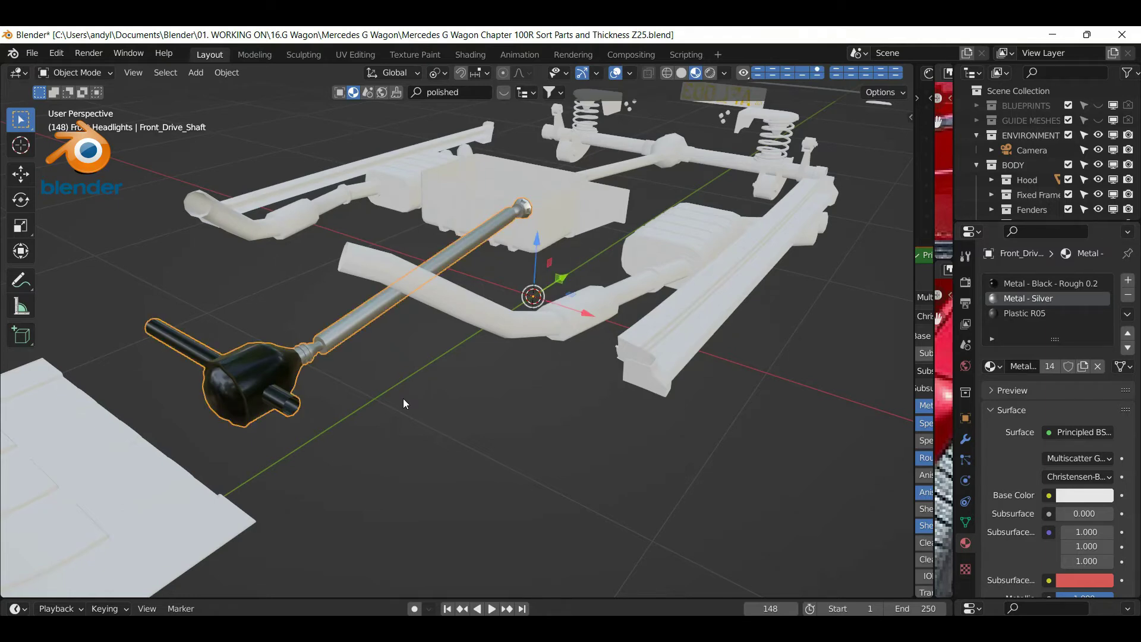
{"action": "key", "text": "Tab"}
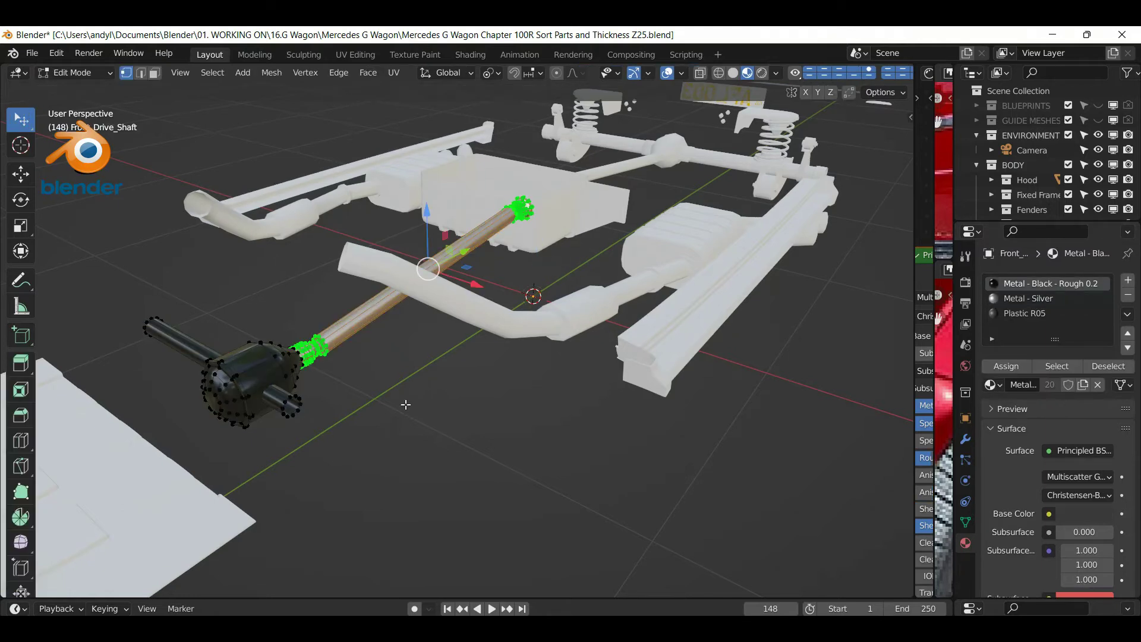
{"action": "left_click", "coordinate": [406, 404]}
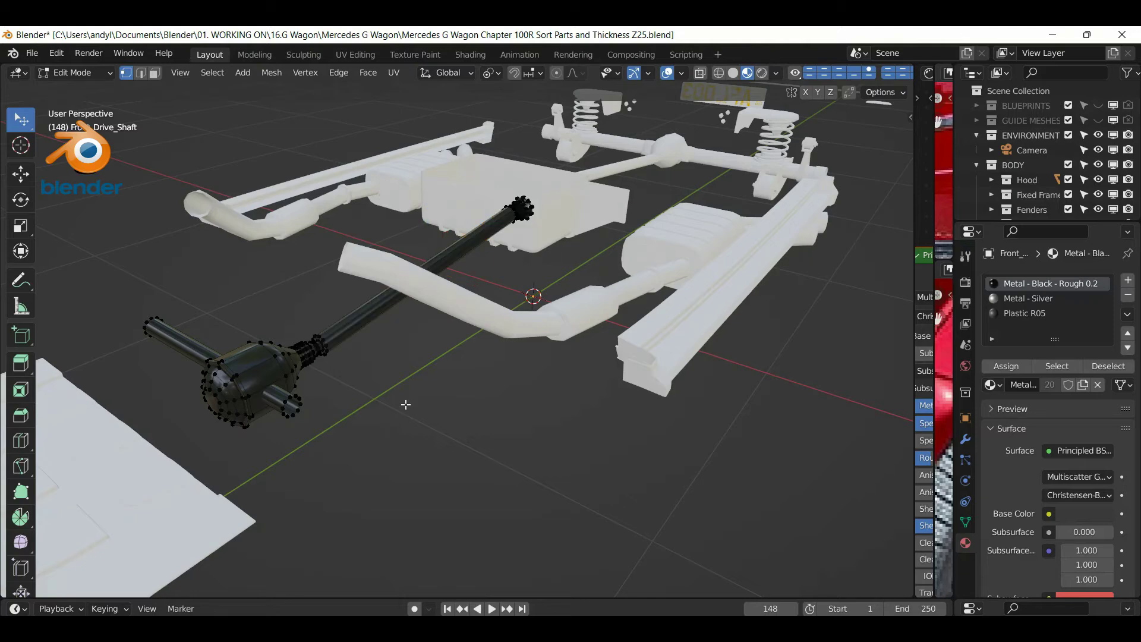
{"action": "key", "text": "Tab"}
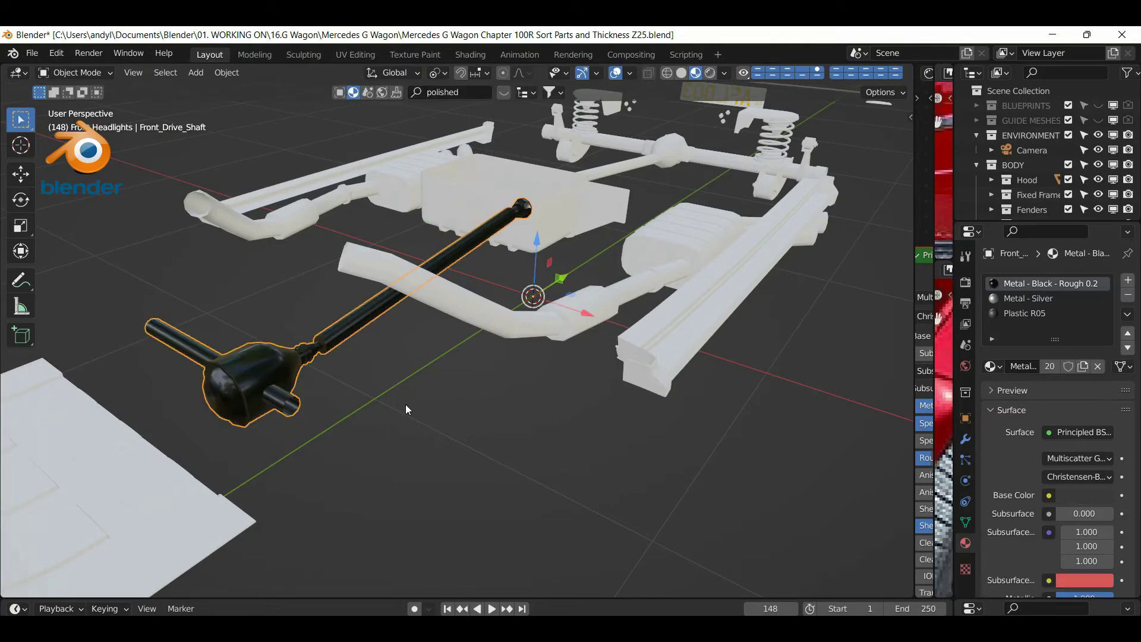
Undo to bring back the wheel drive shaft's Plastic R05 slot, then reselect Front_Drive_Shaft
{"action": "left_click", "coordinate": [405, 404]}
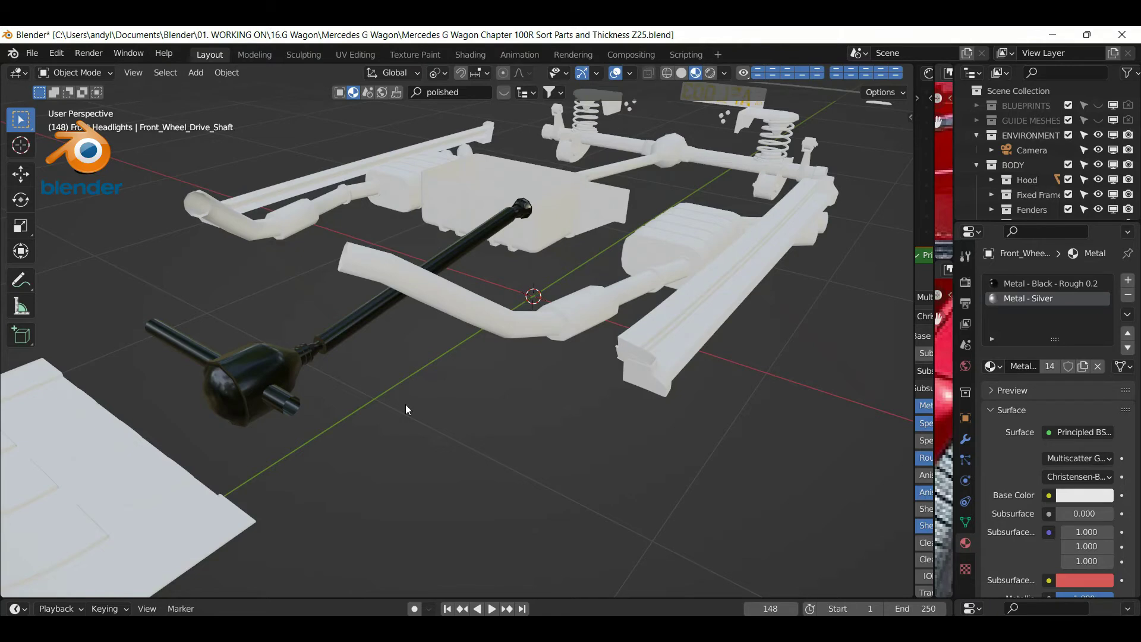
{"action": "key", "text": "ctrl+z"}
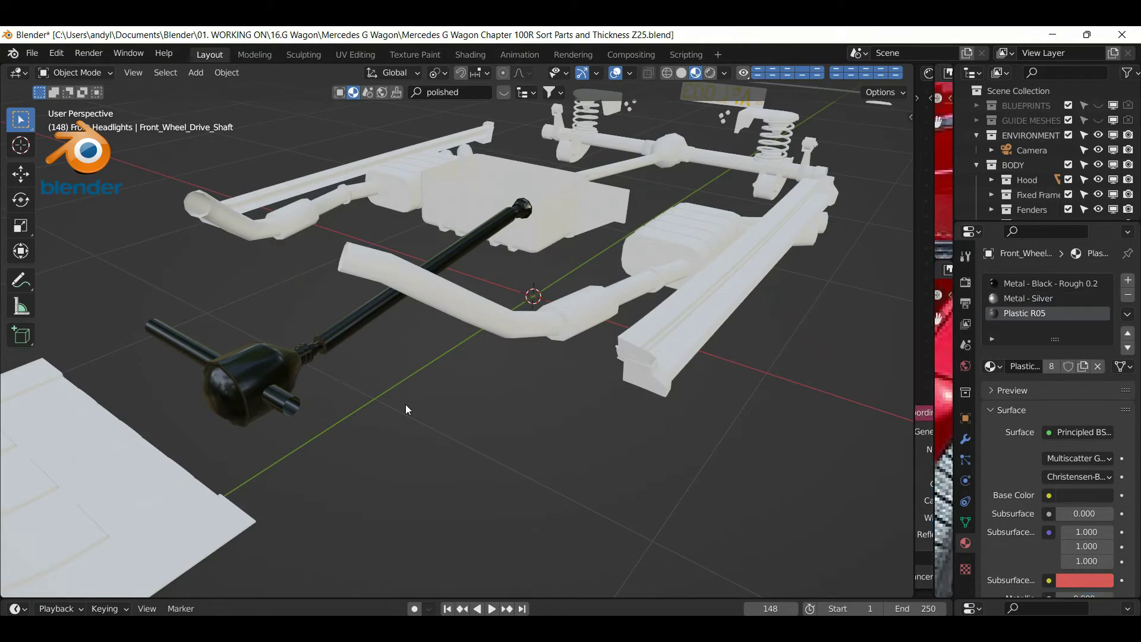
{"action": "left_click", "coordinate": [304, 368]}
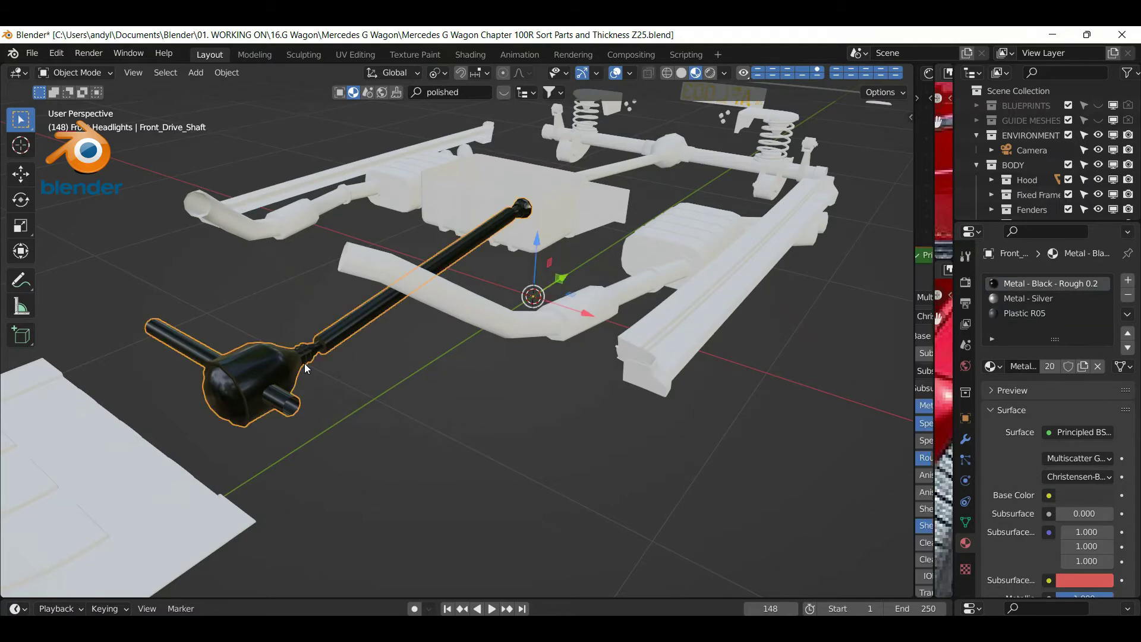
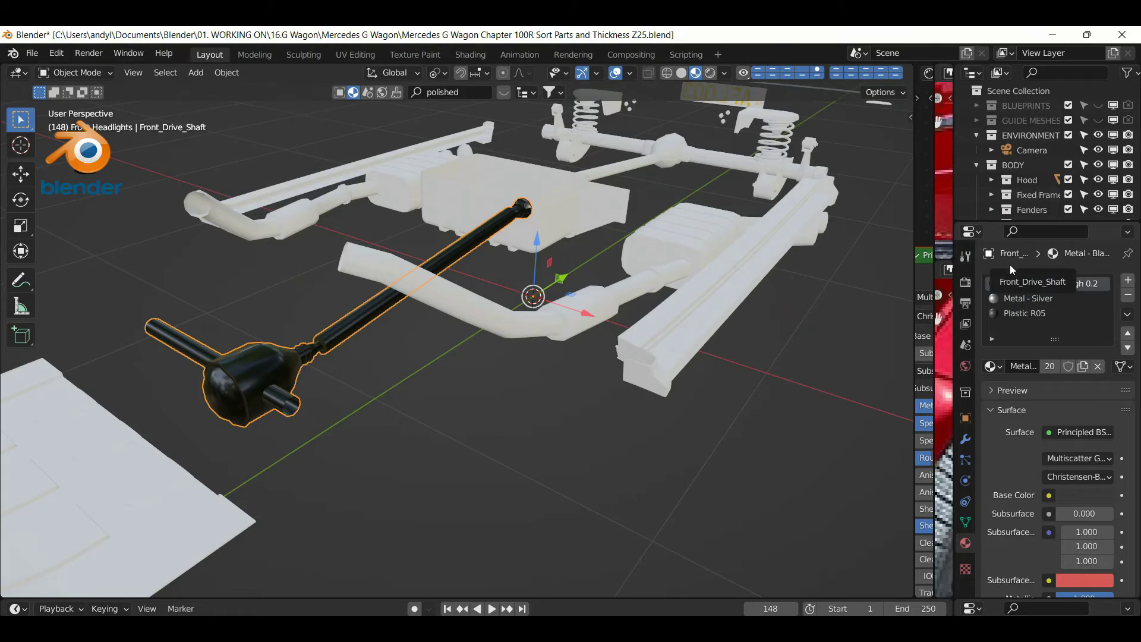
Delete the Plastic R05 slot from the front drive shaft, keeping Metal - Black - Rough 0.2 and Metal - Silver
{"action": "left_click", "coordinate": [1128, 296]}
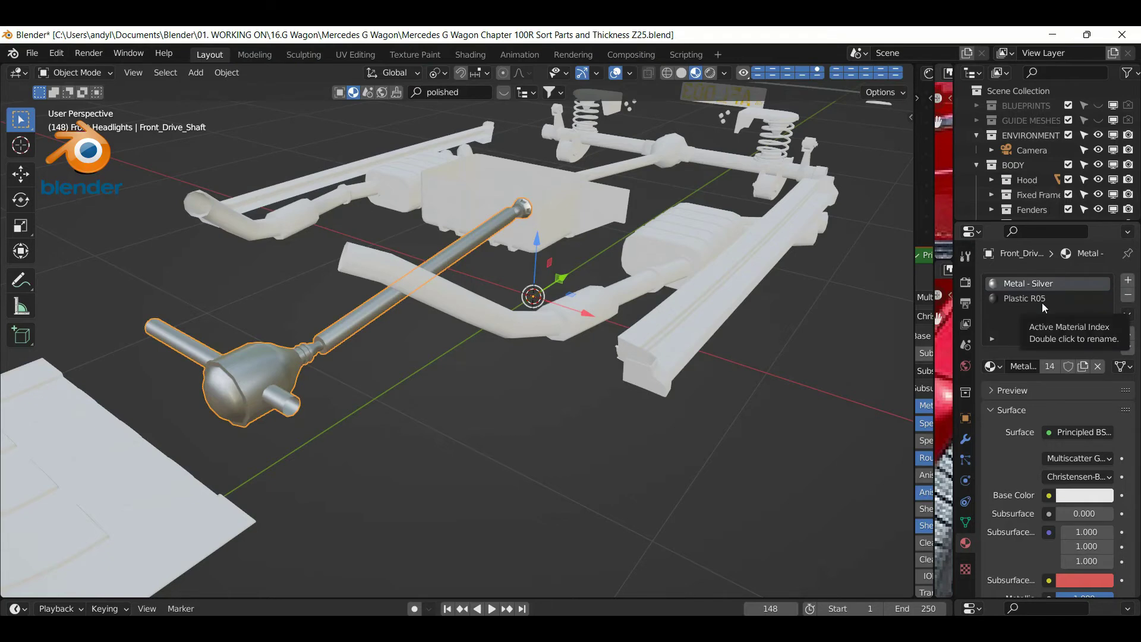
{"action": "key", "text": "ctrl+z"}
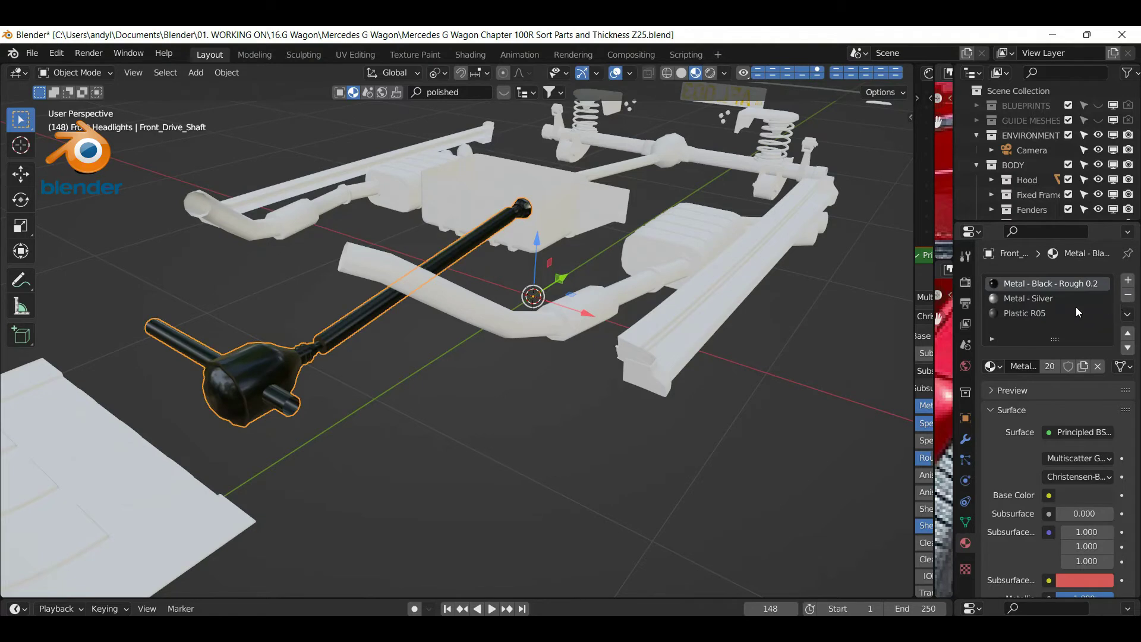
{"action": "left_click", "coordinate": [1035, 313]}
{"action": "left_click", "coordinate": [1125, 296]}
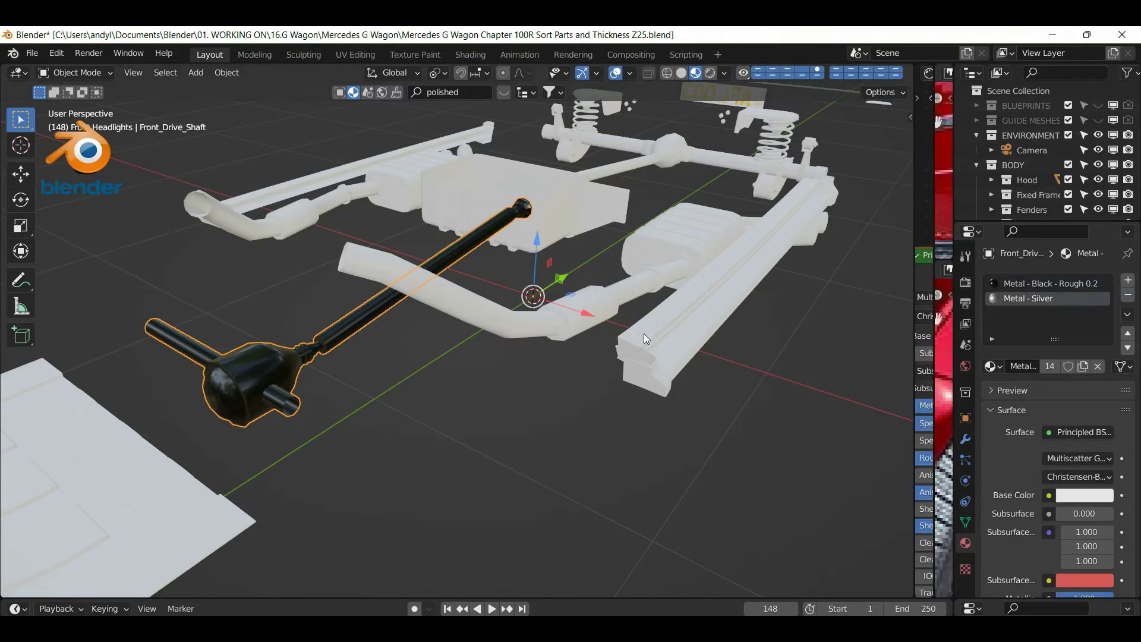
{"action": "key", "text": "Tab"}
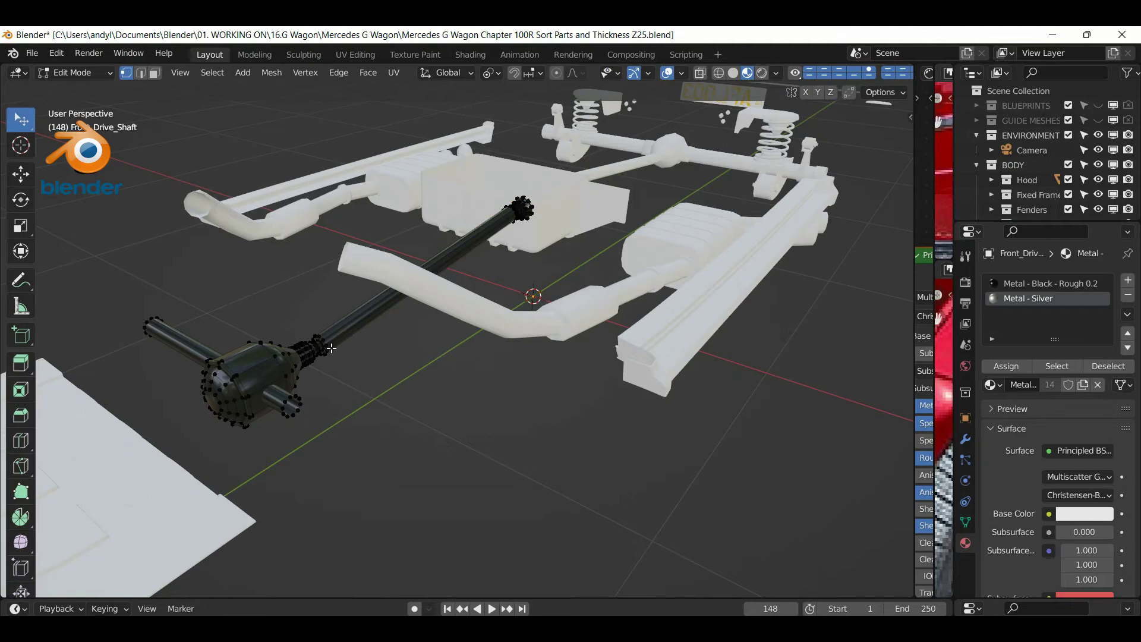
Assign Metal - Silver to the shaft's linked tube geometry, then deselect and zoom in
{"action": "key", "text": "ctrl+l"}
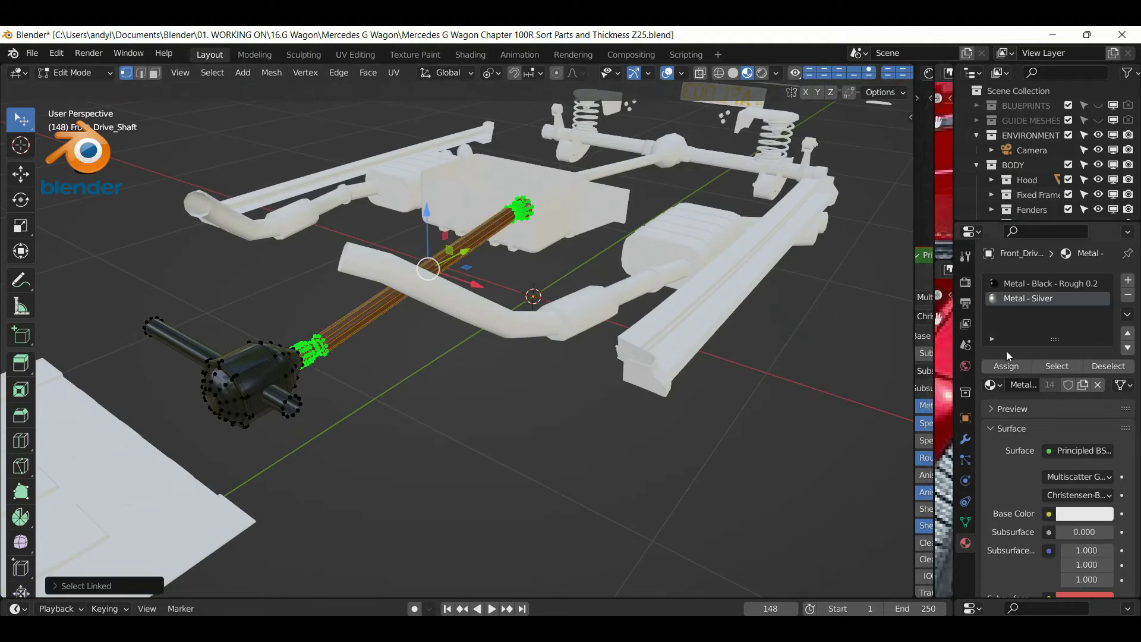
{"action": "left_click", "coordinate": [1007, 367]}
{"action": "left_click", "coordinate": [424, 409]}
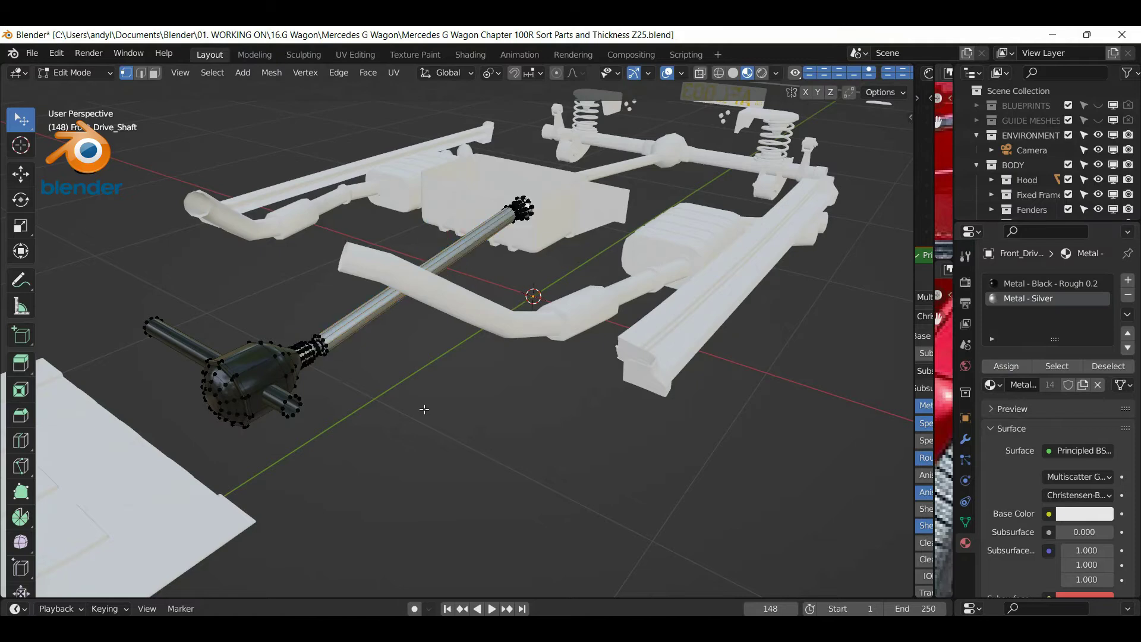
{"action": "middle_click_drag", "start_coordinate": [424, 408], "coordinate": [420, 323]}
{"action": "scroll", "coordinate": [410, 277], "scroll_direction": "up", "scroll_amount": 1}
{"action": "scroll", "coordinate": [400, 275], "scroll_direction": "up", "scroll_amount": 1}
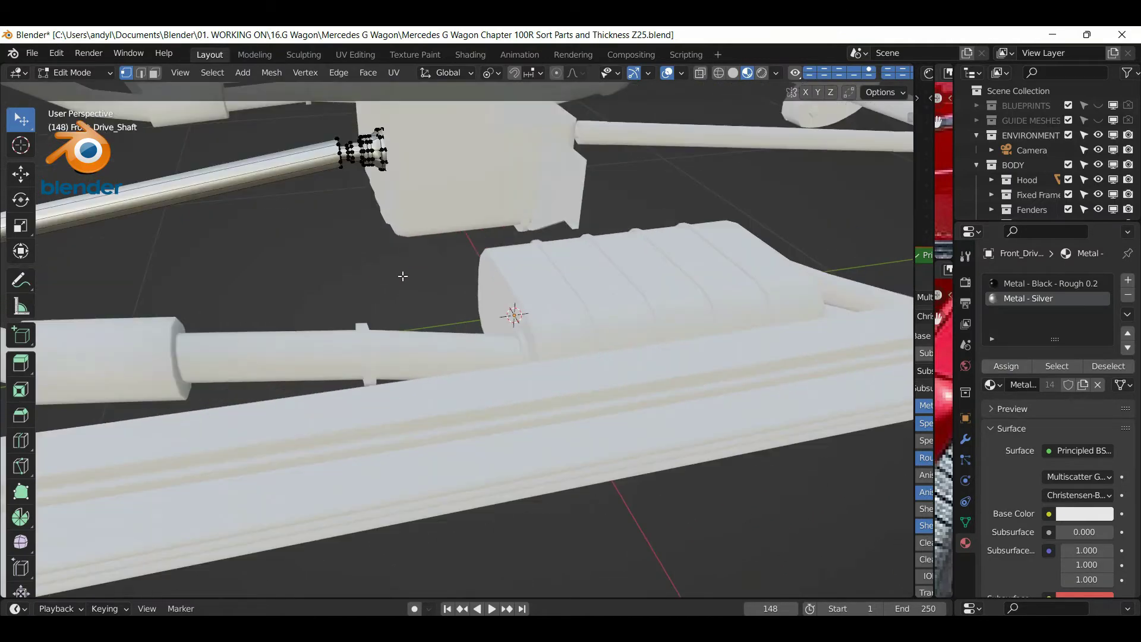
{"action": "scroll", "coordinate": [383, 274], "scroll_direction": "up", "scroll_amount": 2}
{"action": "scroll", "coordinate": [365, 283], "scroll_direction": "up", "scroll_amount": 2}
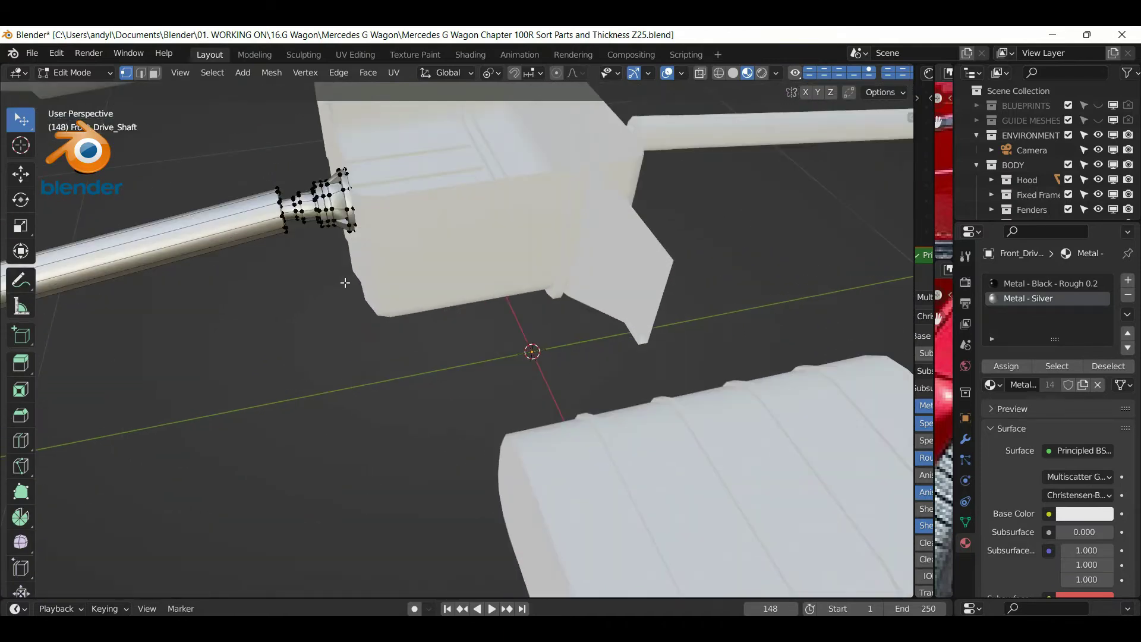
In wireframe, box-select the grooved joint vertices at the shaft end and activate Metal - Black - Rough 0.2
{"action": "key", "text": "z"}
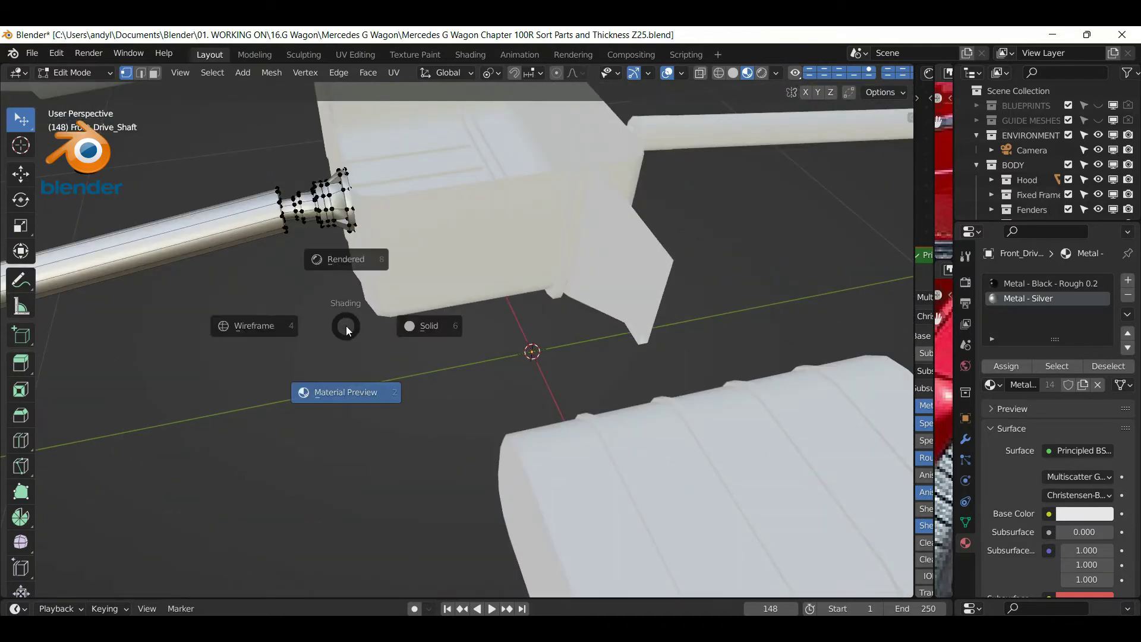
{"action": "left_click", "coordinate": [246, 331]}
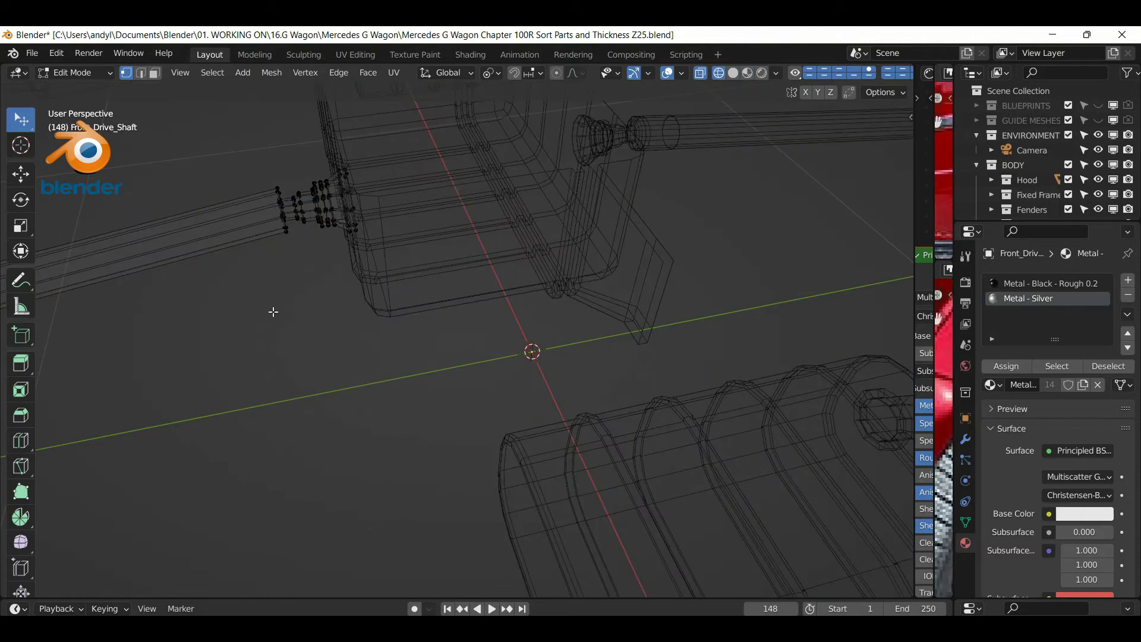
{"action": "key", "text": "b"}
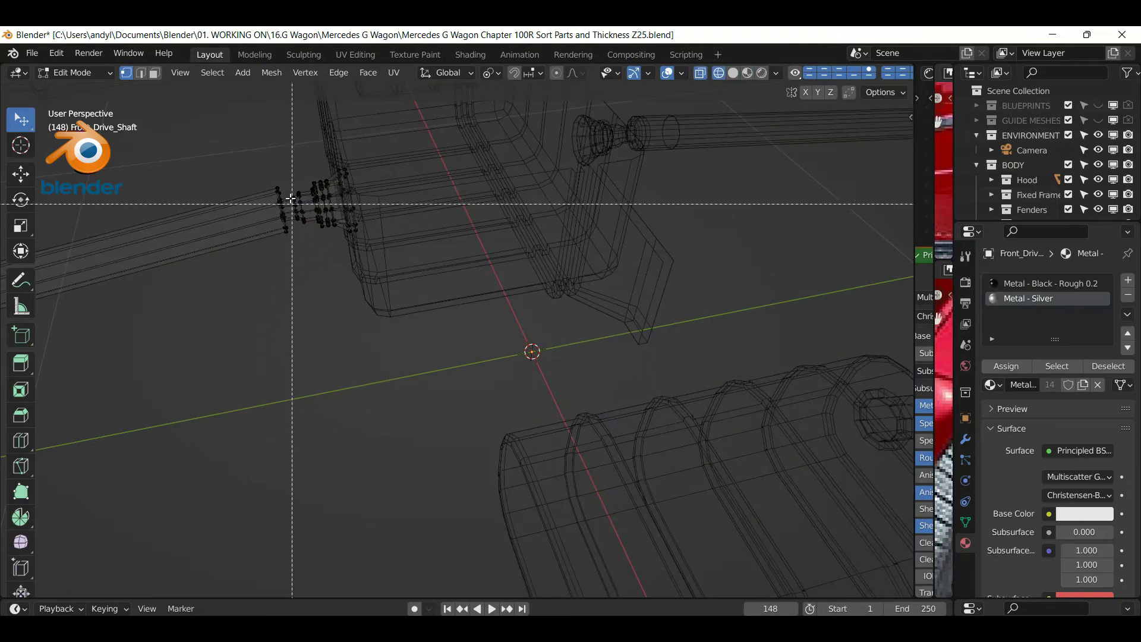
{"action": "left_click_drag", "start_coordinate": [290, 156], "coordinate": [367, 240]}
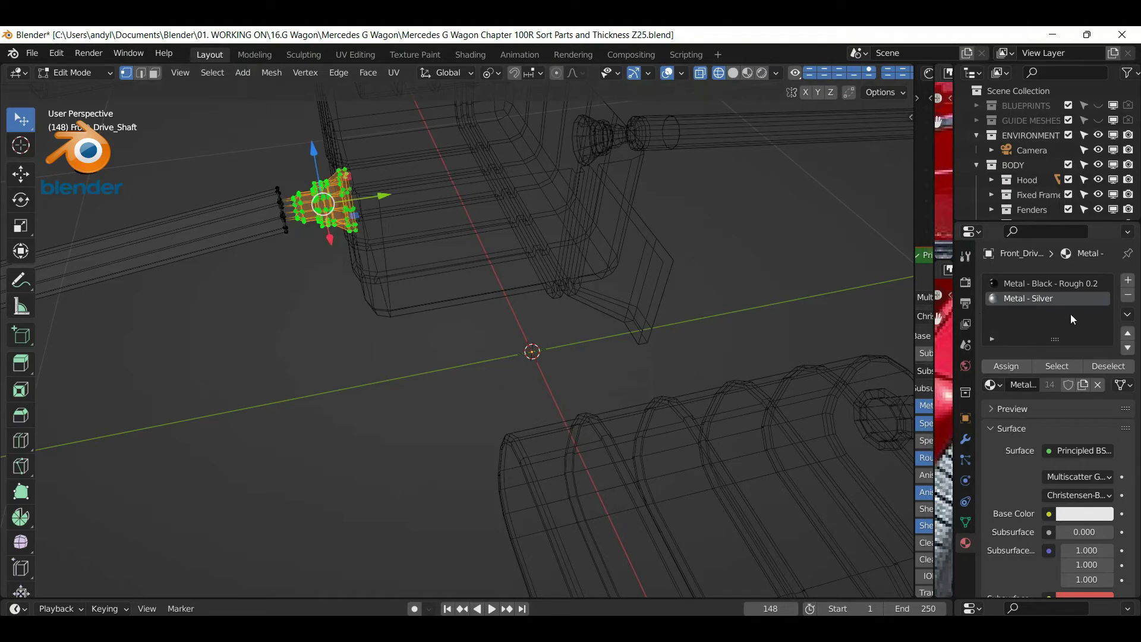
{"action": "left_click", "coordinate": [1021, 285]}
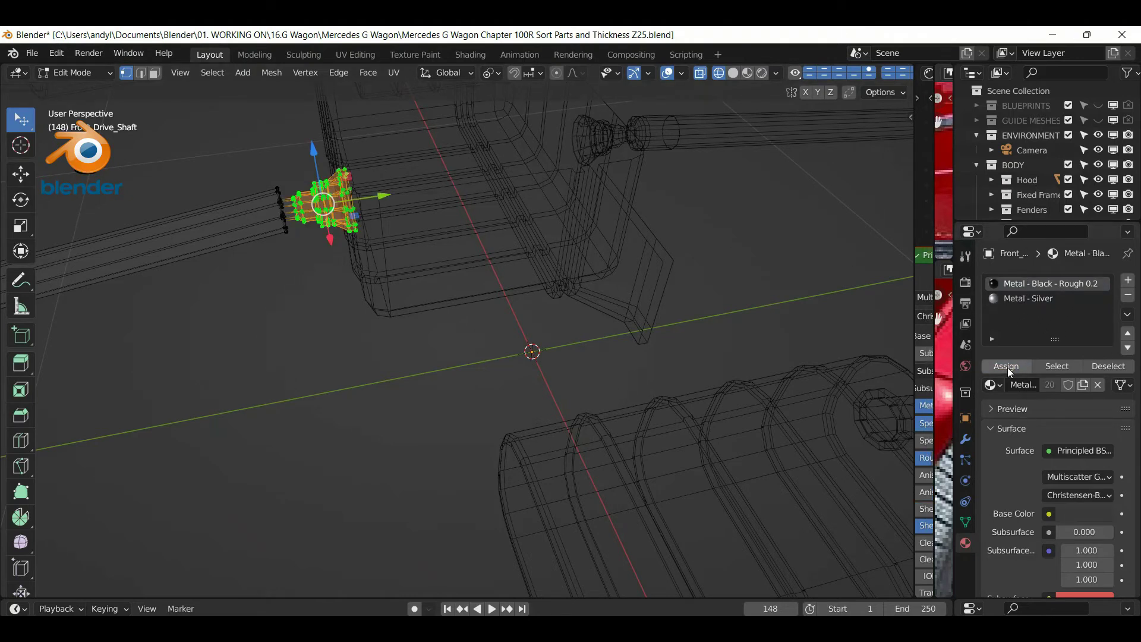
Box-select the joint vertices near the differential as well
{"action": "scroll", "coordinate": [308, 394], "scroll_direction": "down", "scroll_amount": 2}
{"action": "middle_click_drag", "start_coordinate": [267, 394], "coordinate": [537, 363]}
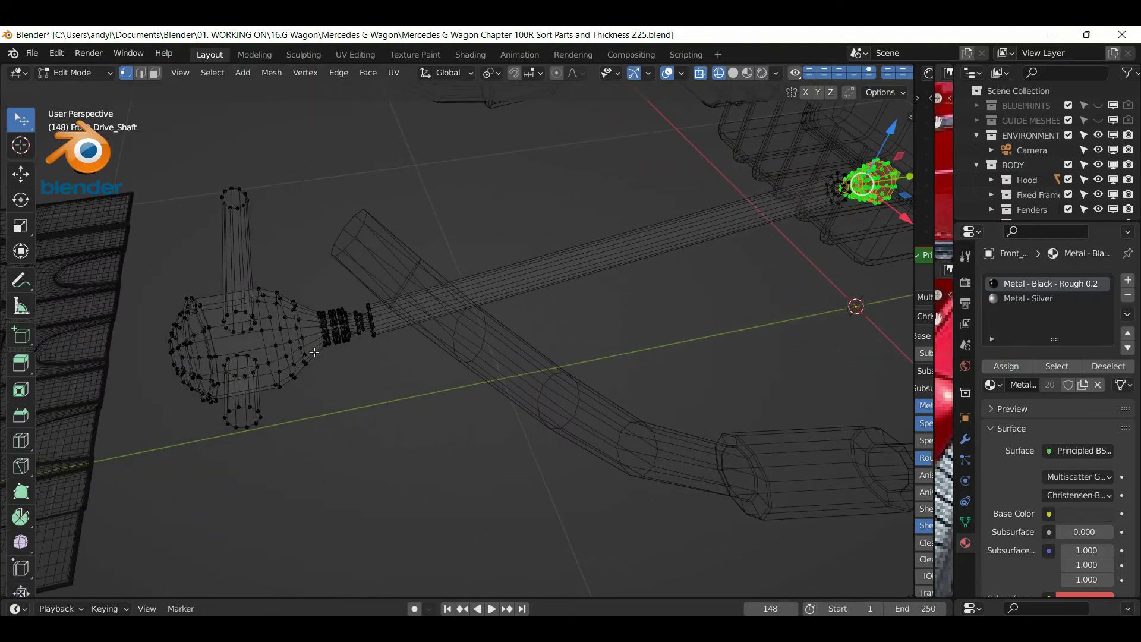
{"action": "scroll", "coordinate": [313, 351], "scroll_direction": "up", "scroll_amount": 3}
{"action": "scroll", "coordinate": [297, 360], "scroll_direction": "up", "scroll_amount": 2}
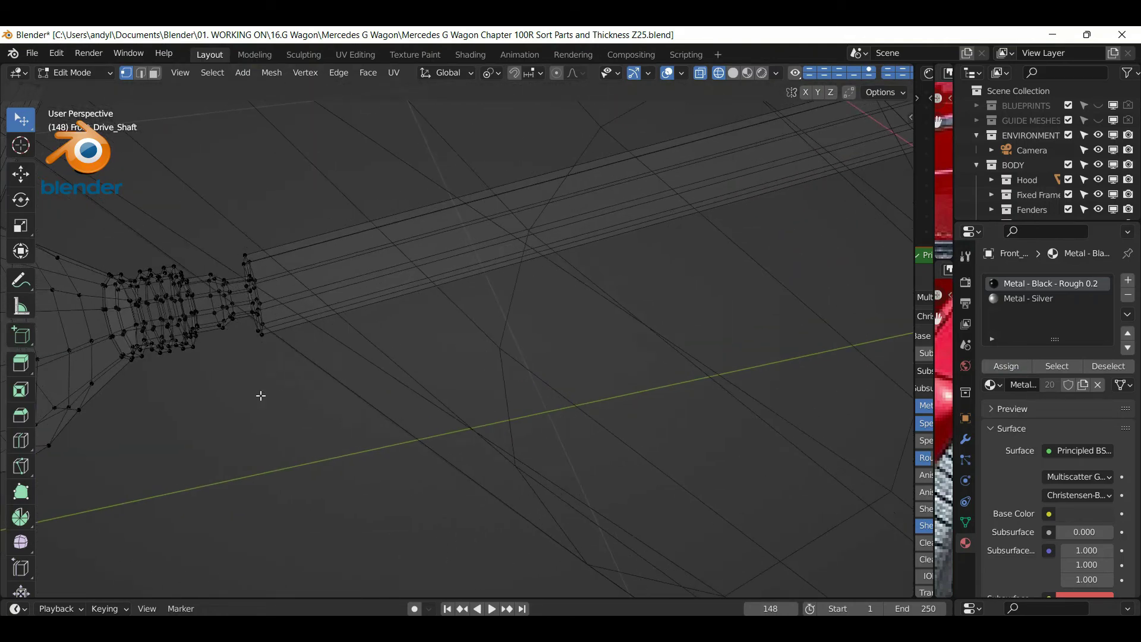
{"action": "middle_click_drag", "start_coordinate": [232, 399], "coordinate": [233, 413]}
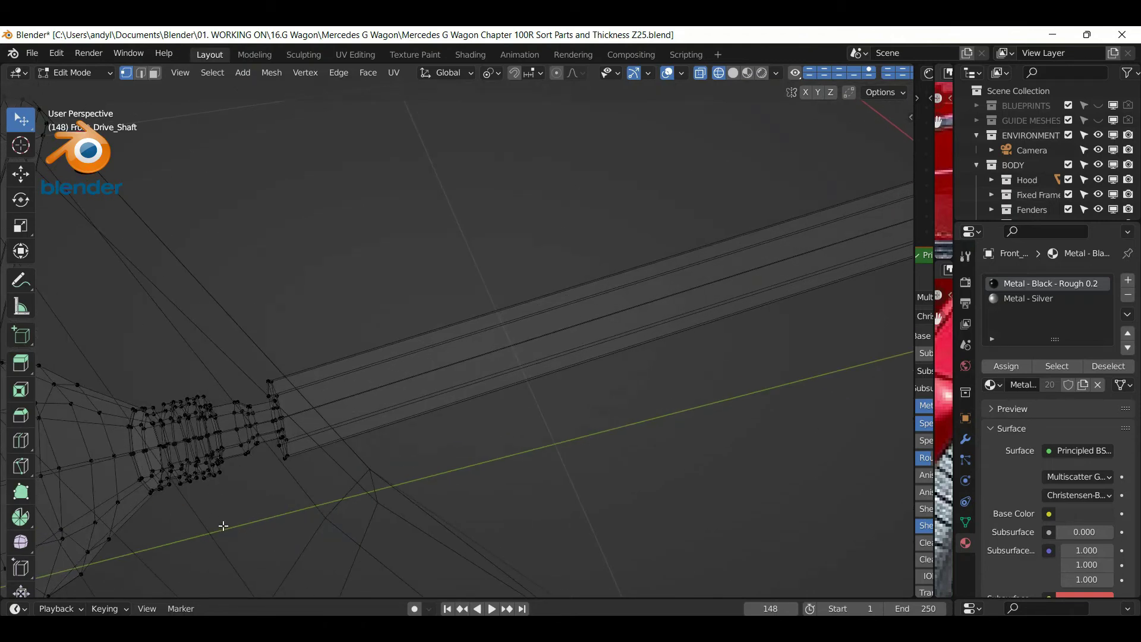
{"action": "left_click_drag", "start_coordinate": [112, 363], "coordinate": [266, 547]}
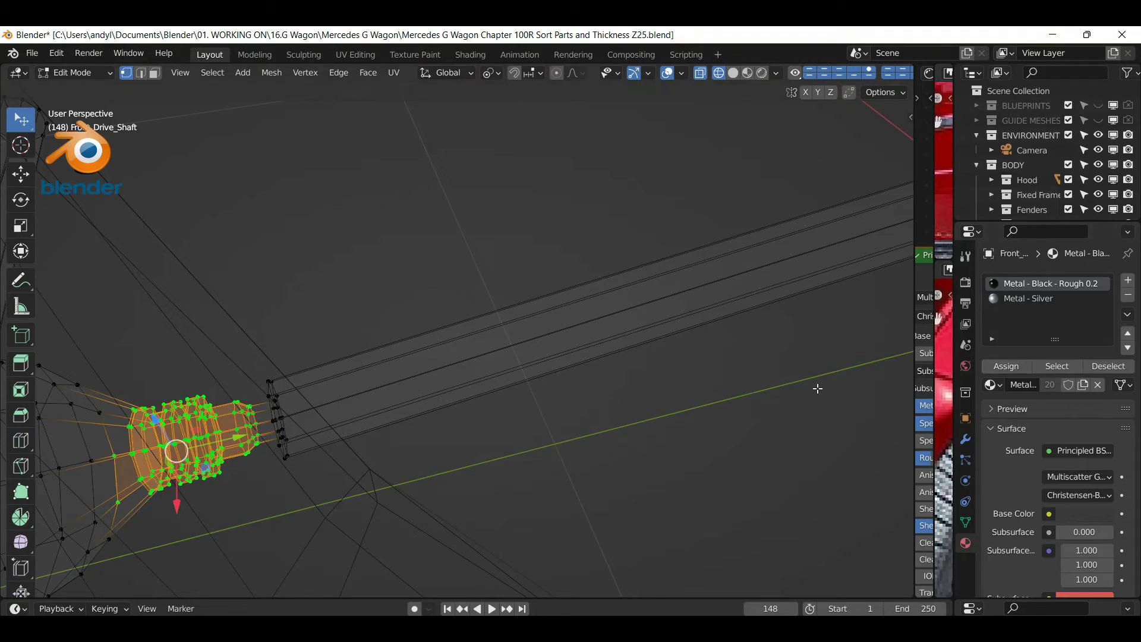
Return the viewport to solid shading around the drive shaft
{"action": "key", "text": "z"}
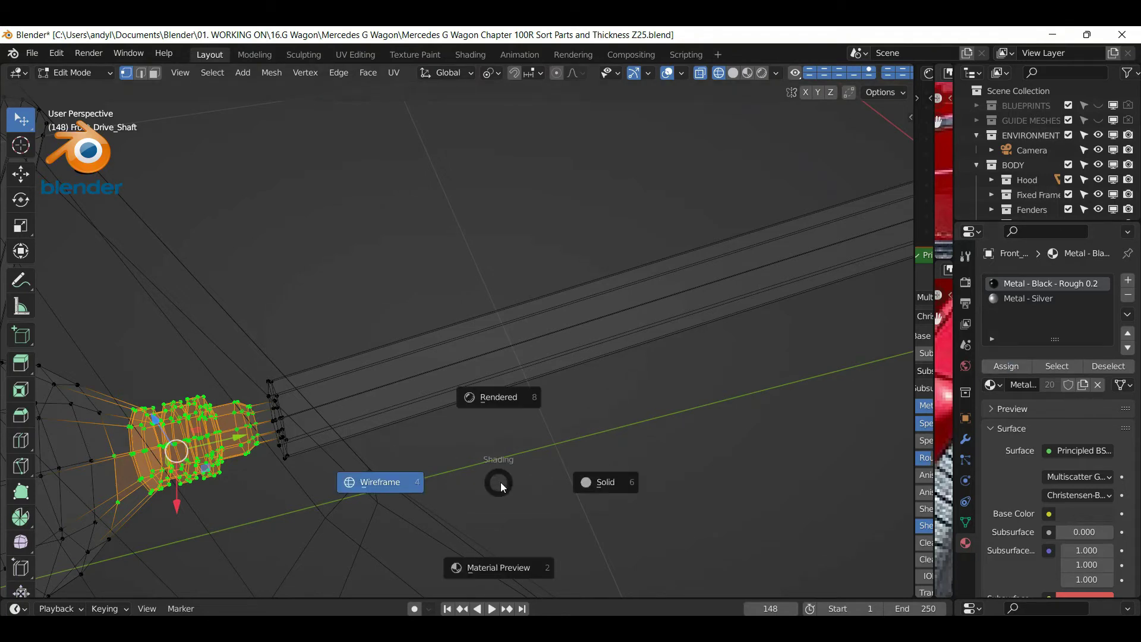
{"action": "left_click", "coordinate": [599, 479]}
{"action": "scroll", "coordinate": [533, 472], "scroll_direction": "down", "scroll_amount": 5}
{"action": "middle_click_drag", "start_coordinate": [533, 472], "coordinate": [559, 472]}
Inspect the drive shaft's silver tube and black joints in Material Preview
{"action": "key", "text": "Tab"}
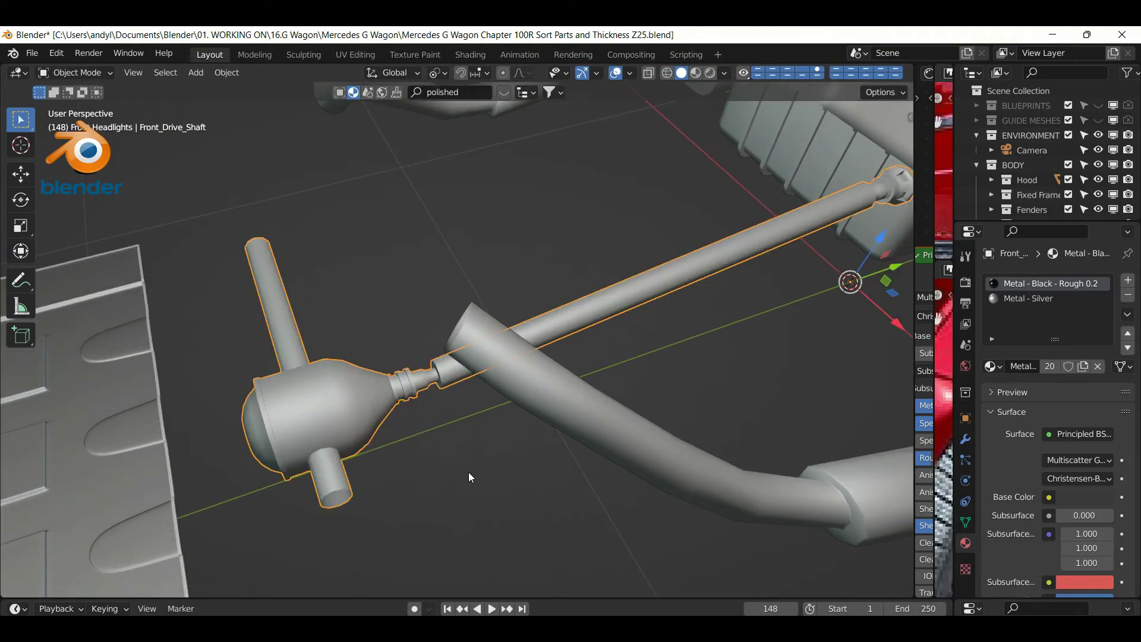
{"action": "middle_click_drag", "start_coordinate": [468, 472], "coordinate": [480, 470]}
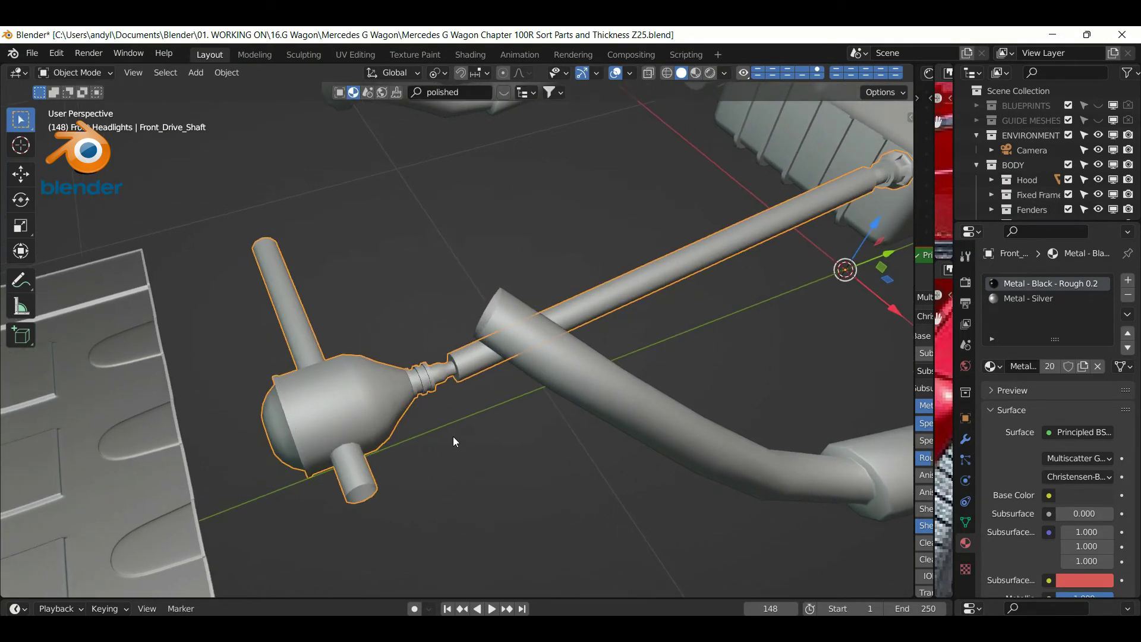
{"action": "key", "text": "Tab"}
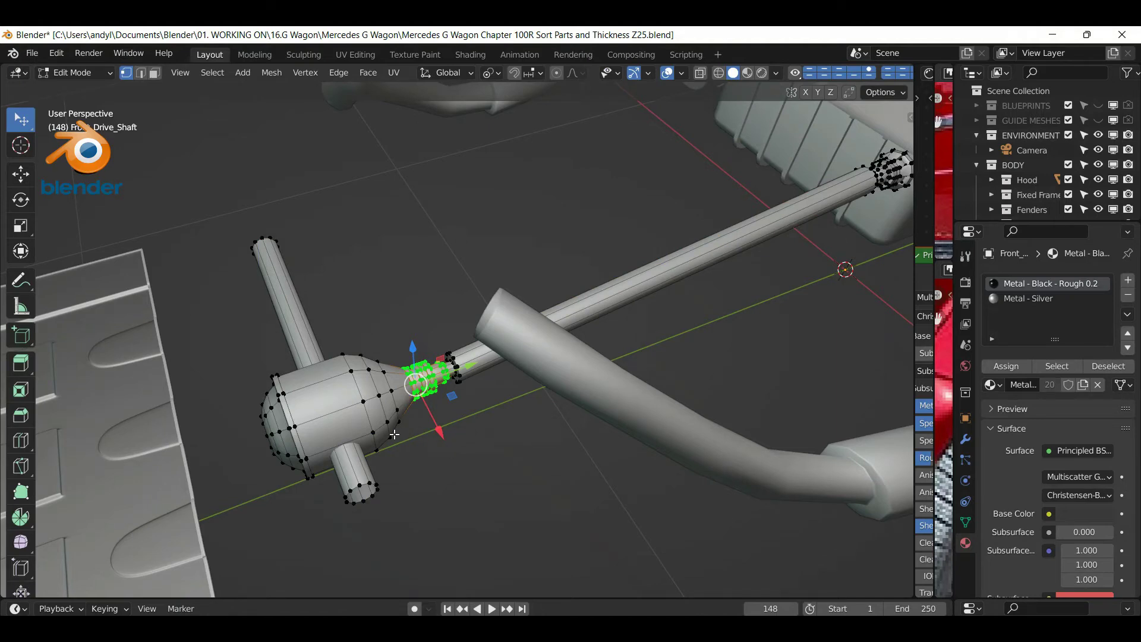
{"action": "left_click", "coordinate": [754, 71]}
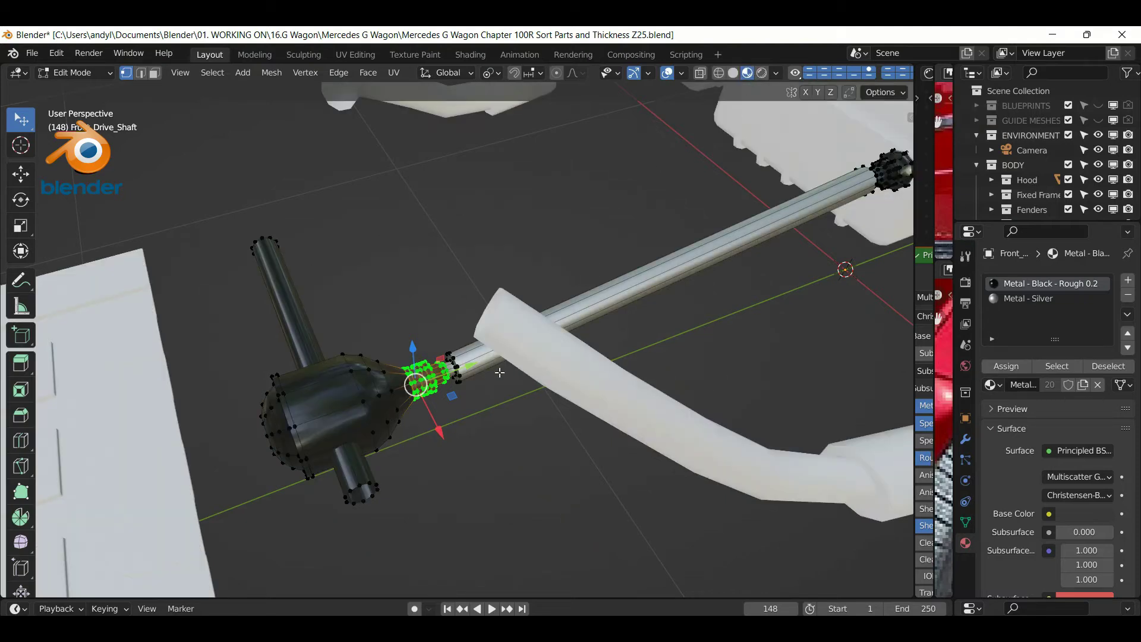
{"action": "left_click", "coordinate": [435, 290]}
{"action": "mouse_move", "coordinate": [504, 418]}
{"action": "middle_mouse_down"}
{"action": "mouse_move", "coordinate": [517, 415]}
{"action": "mouse_move", "coordinate": [412, 413]}
{"action": "mouse_move", "coordinate": [500, 407]}
{"action": "middle_mouse_up"}
{"action": "scroll", "coordinate": [511, 434], "scroll_direction": "down", "scroll_amount": 2}
Return to Object Mode and hide the finished drive shaft
{"action": "key", "text": "Tab"}
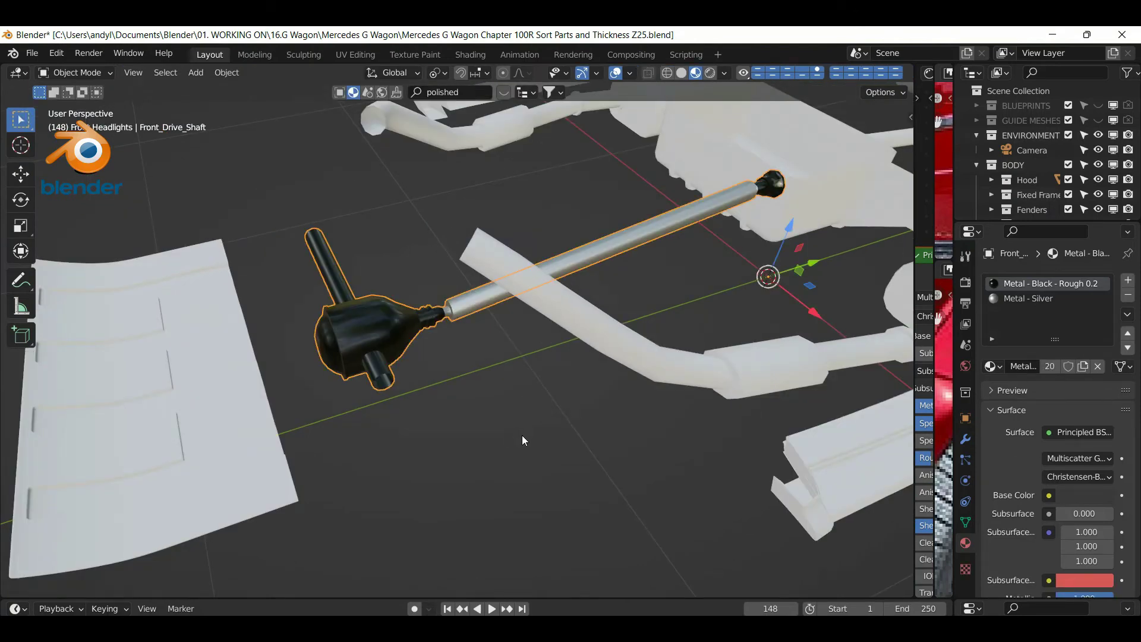
{"action": "key", "text": "h"}
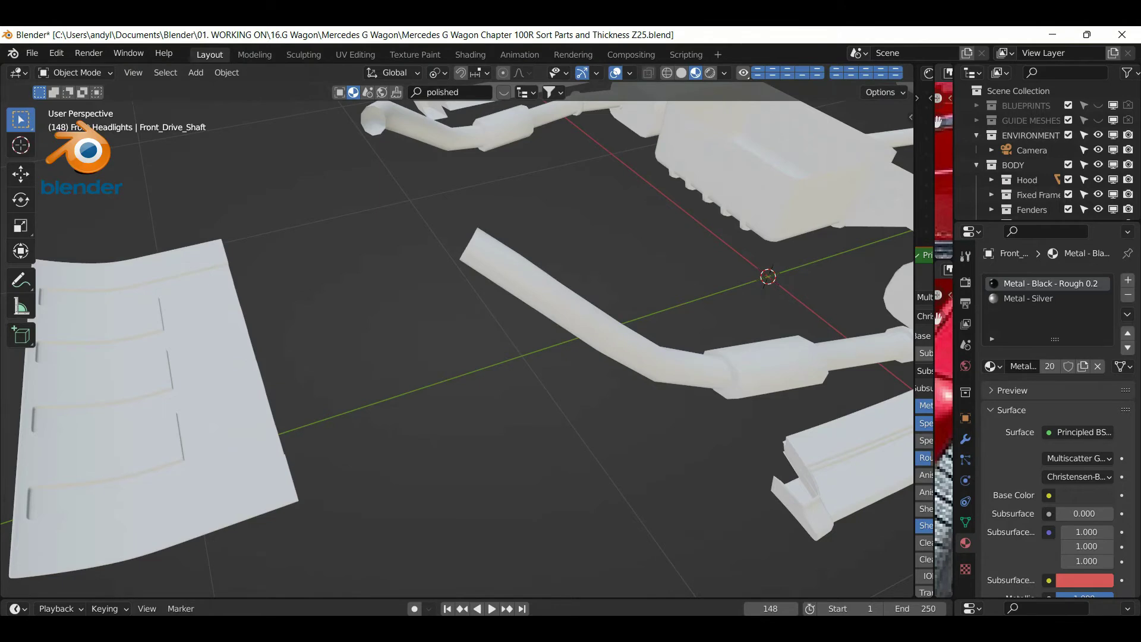
{"action": "scroll", "coordinate": [679, 495], "scroll_direction": "down", "scroll_amount": 3}
{"action": "scroll", "coordinate": [667, 493], "scroll_direction": "up", "scroll_amount": 3}
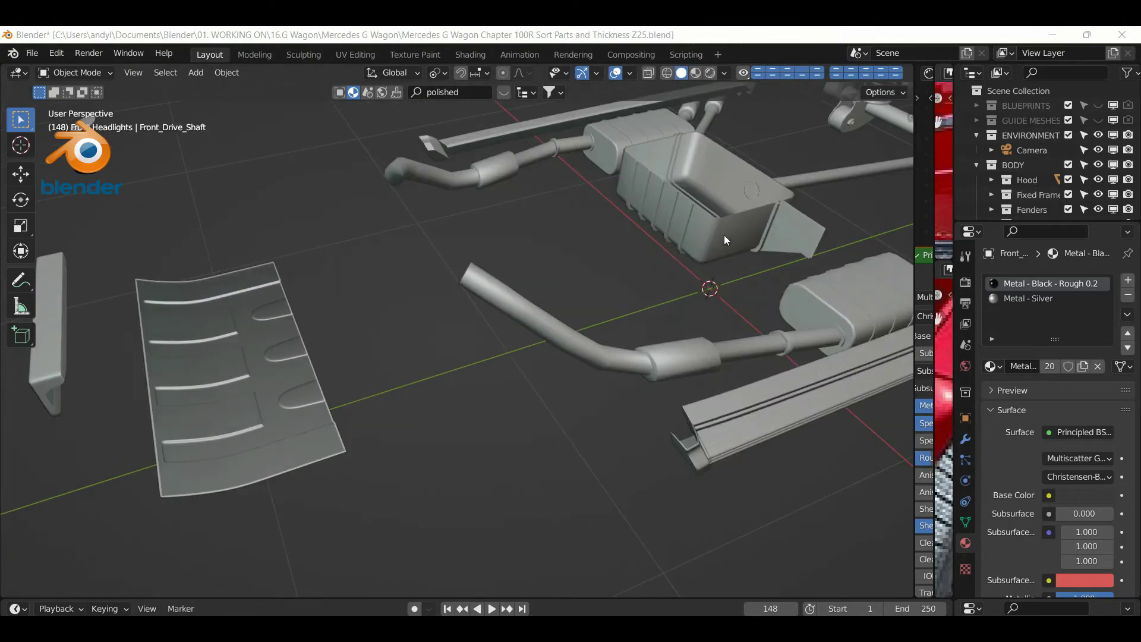
Select Gear_Box and assign it Metal - Silver from the Browse Material list
{"action": "left_click", "coordinate": [724, 235]}
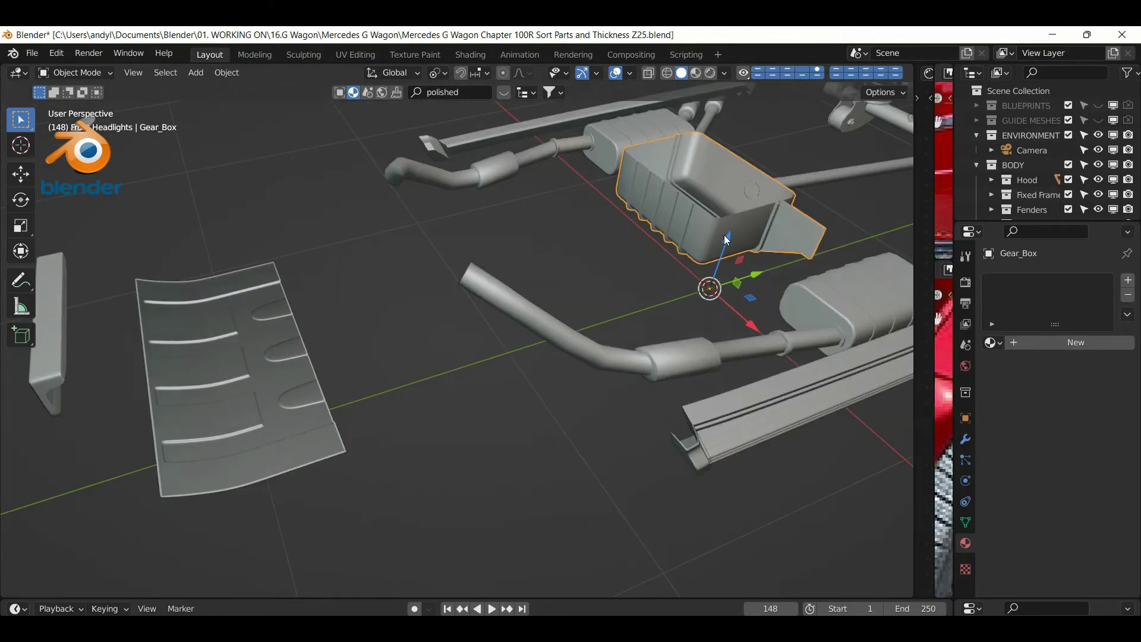
{"action": "left_click", "coordinate": [991, 342]}
{"action": "scroll", "coordinate": [948, 458], "scroll_direction": "down", "scroll_amount": 14}
{"action": "key", "text": "Down"}
{"action": "key", "text": "Down"}
{"action": "key", "text": "Down"}
{"action": "key", "text": "Down"}
{"action": "key", "text": "Down"}
{"action": "key", "text": "Down"}
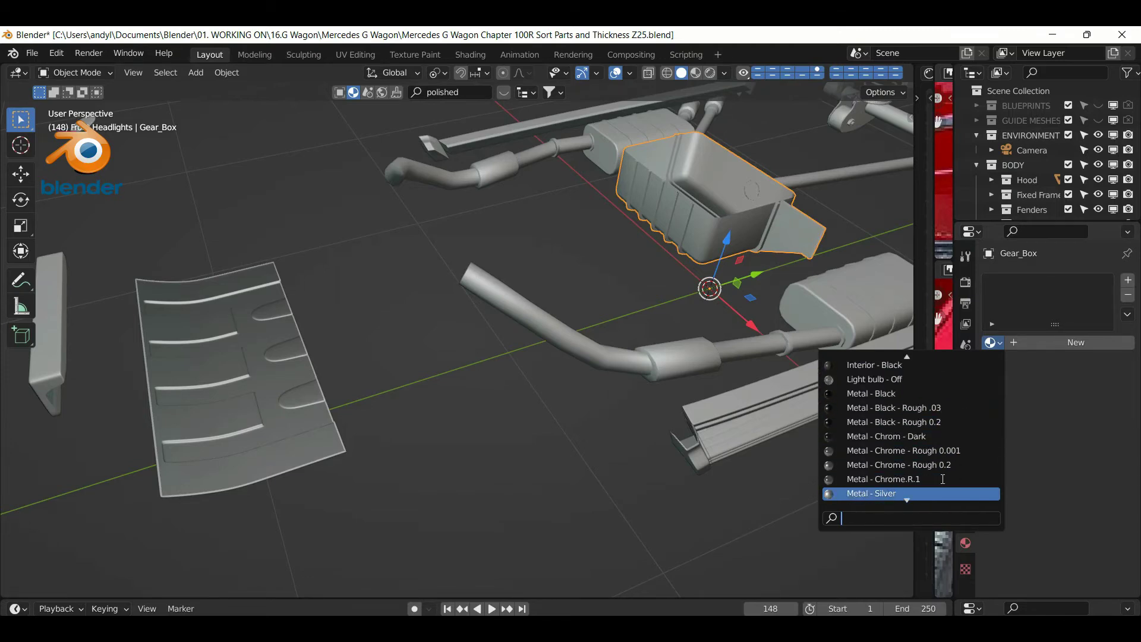
{"action": "key", "text": "Down"}
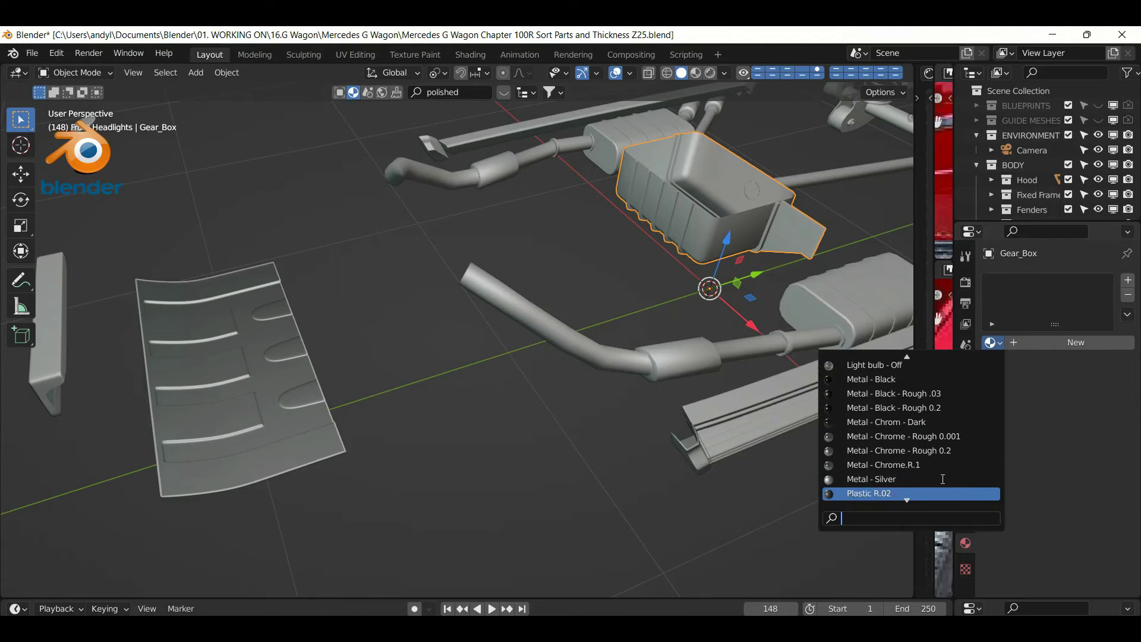
{"action": "left_click", "coordinate": [906, 480]}
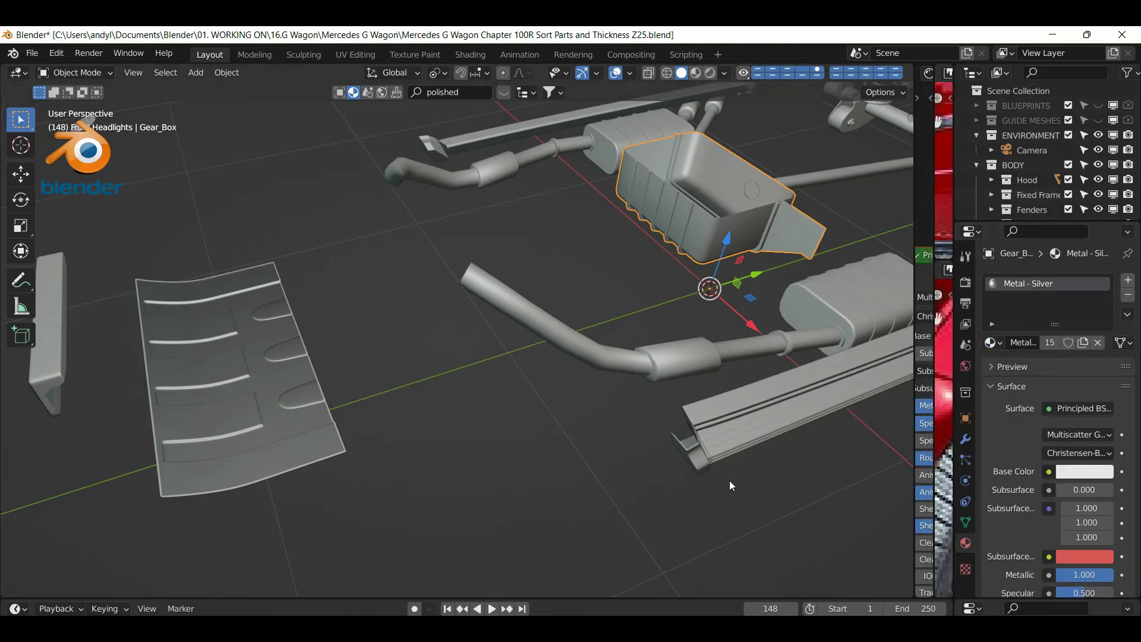
Check the gear box in Material Preview from above, then hide it
{"action": "left_click", "coordinate": [695, 74]}
{"action": "middle_click_drag", "start_coordinate": [676, 232], "coordinate": [670, 248]}
{"action": "key", "text": "h"}
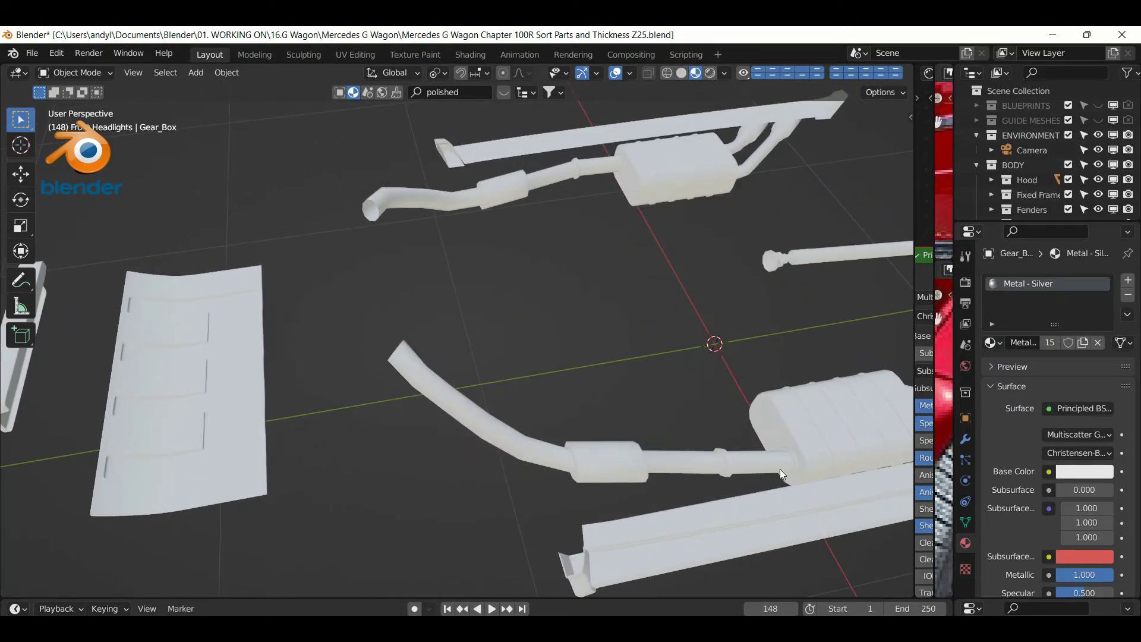
{"action": "scroll", "coordinate": [457, 350], "scroll_direction": "down", "scroll_amount": 3}
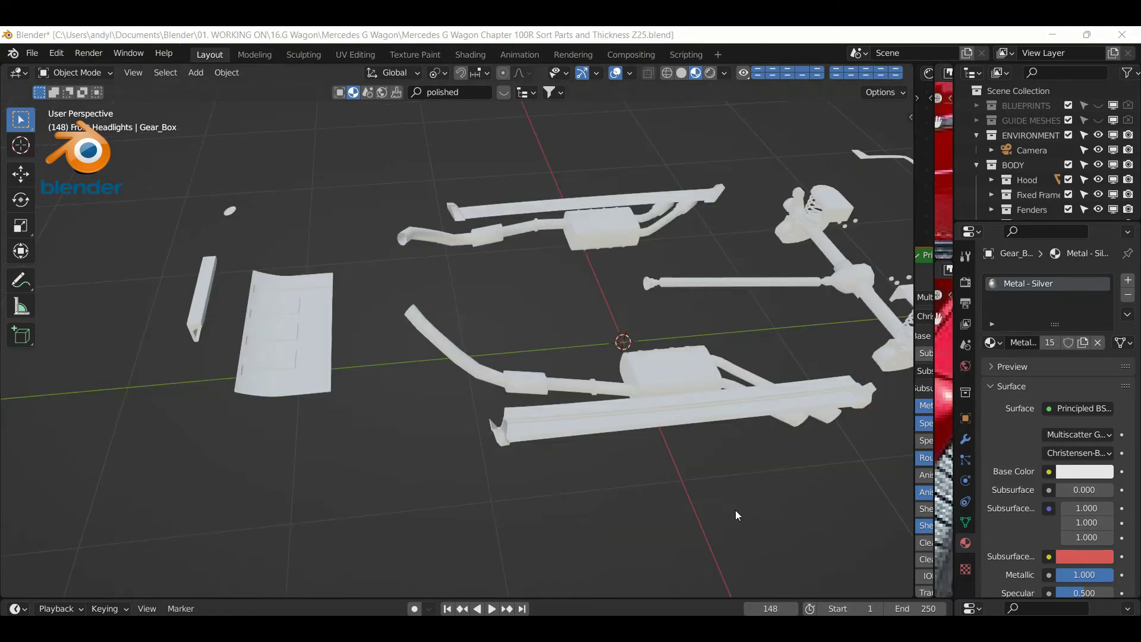
{"action": "left_click", "coordinate": [680, 73]}
{"action": "left_click", "coordinate": [728, 291]}
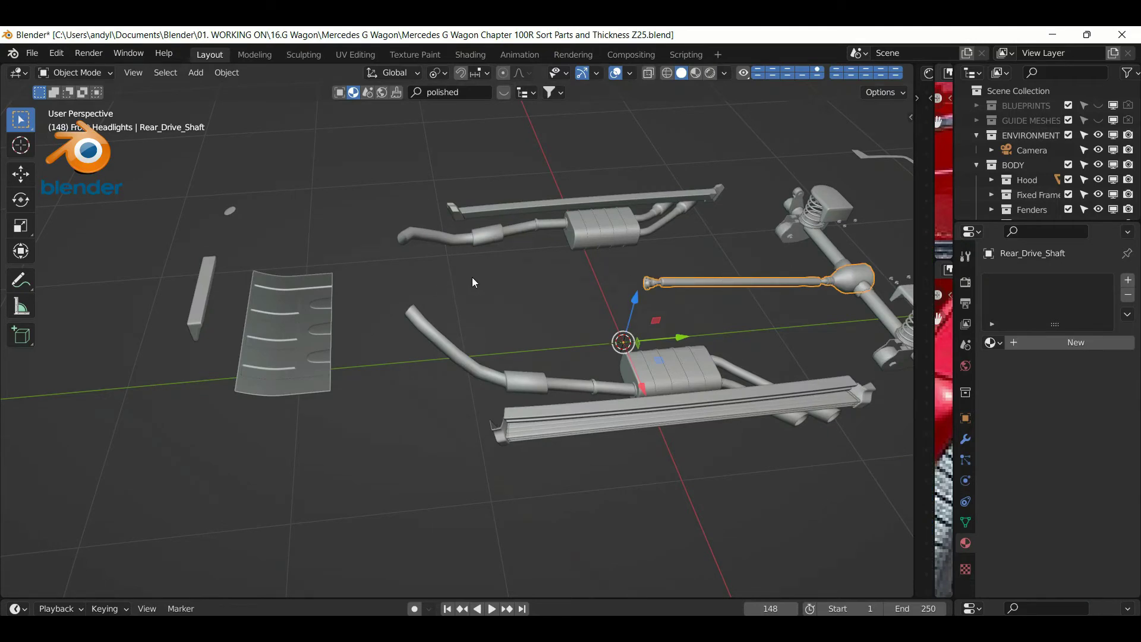
{"action": "middle_click_drag", "start_coordinate": [630, 283], "coordinate": [488, 300]}
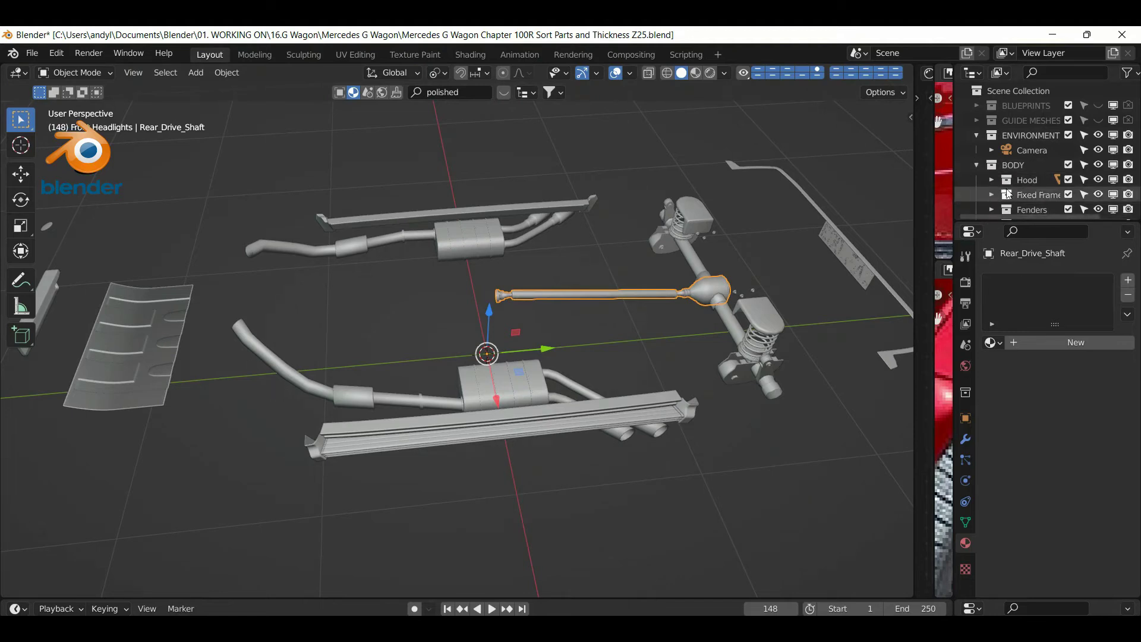
{"action": "scroll", "coordinate": [1004, 160], "scroll_direction": "down", "scroll_amount": 10}
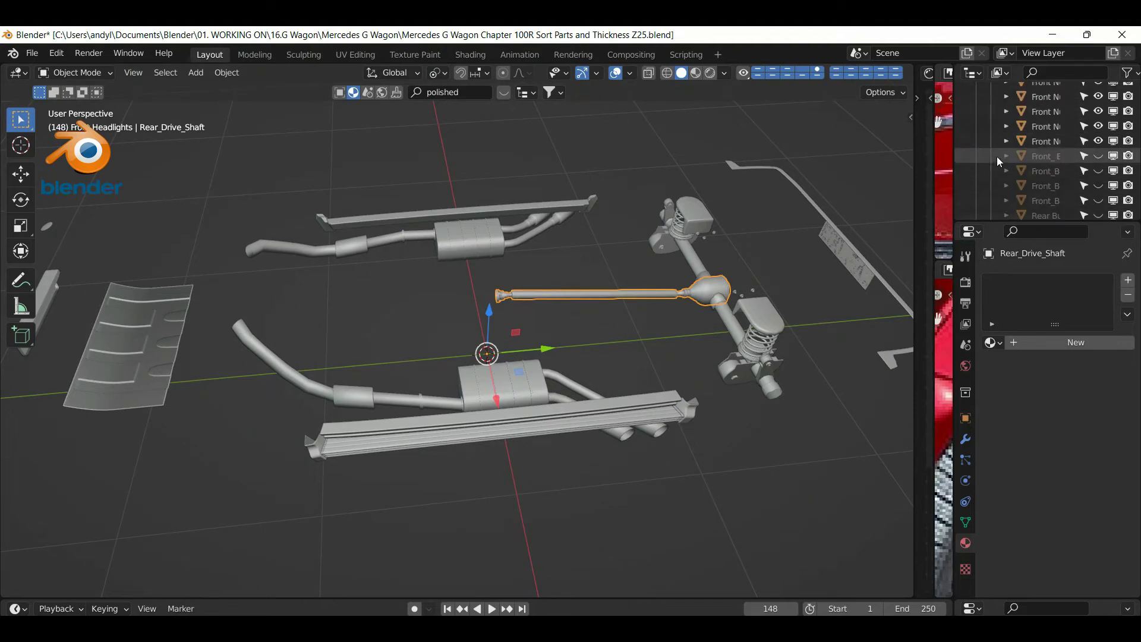
{"action": "scroll", "coordinate": [1000, 161], "scroll_direction": "down", "scroll_amount": 10}
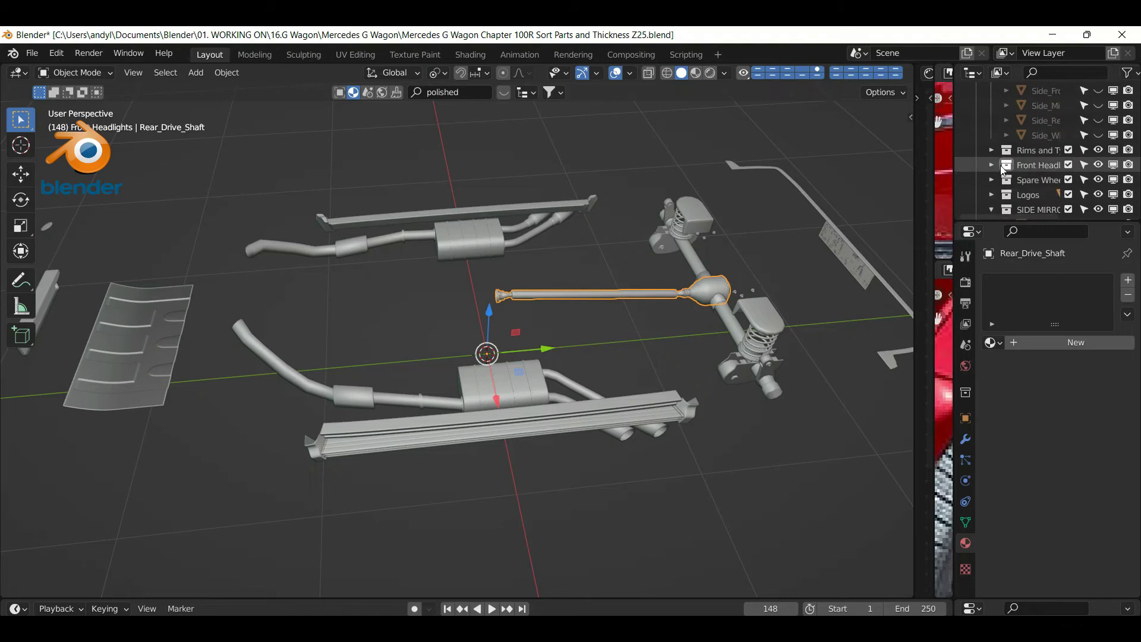
{"action": "scroll", "coordinate": [1000, 165], "scroll_direction": "down", "scroll_amount": 10}
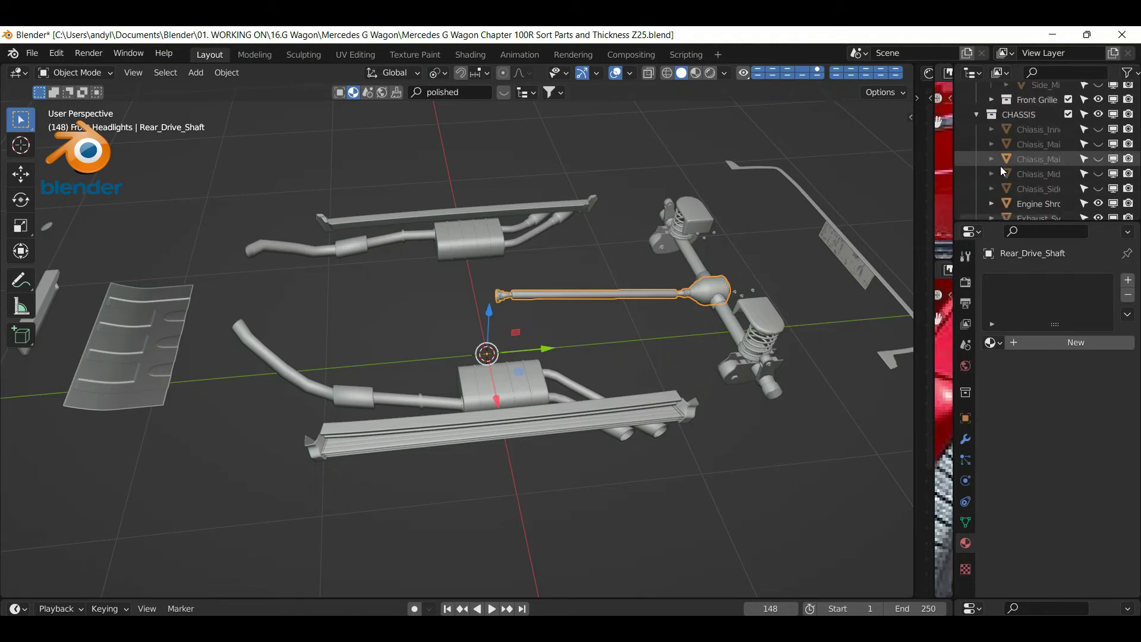
{"action": "scroll", "coordinate": [1045, 164], "scroll_direction": "down", "scroll_amount": 3}
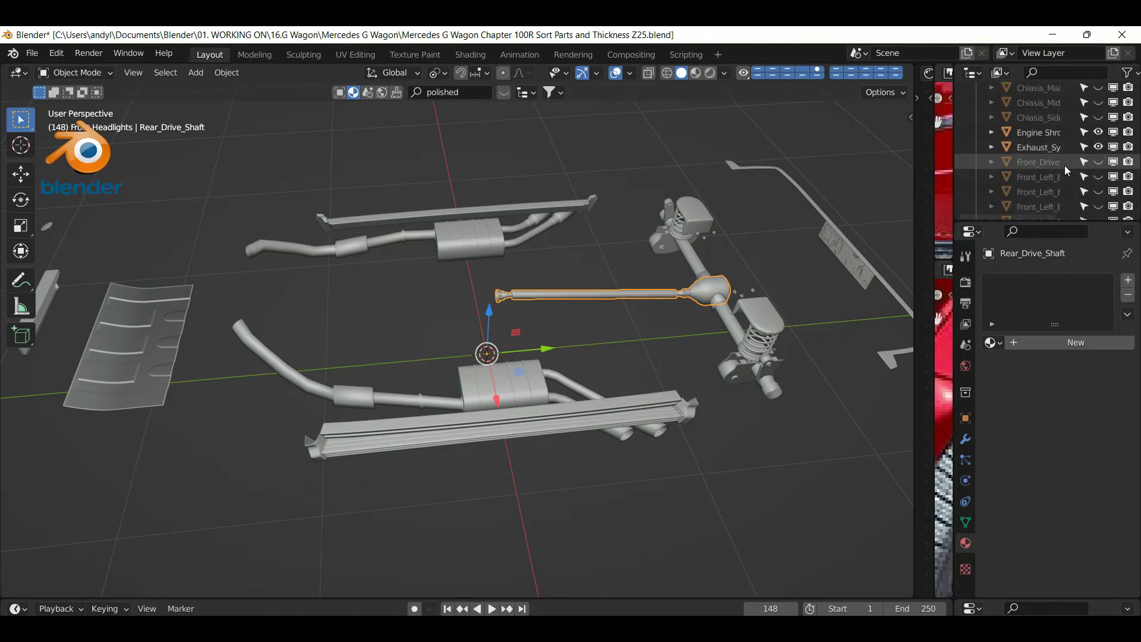
{"action": "scroll", "coordinate": [1064, 173], "scroll_direction": "down", "scroll_amount": 3}
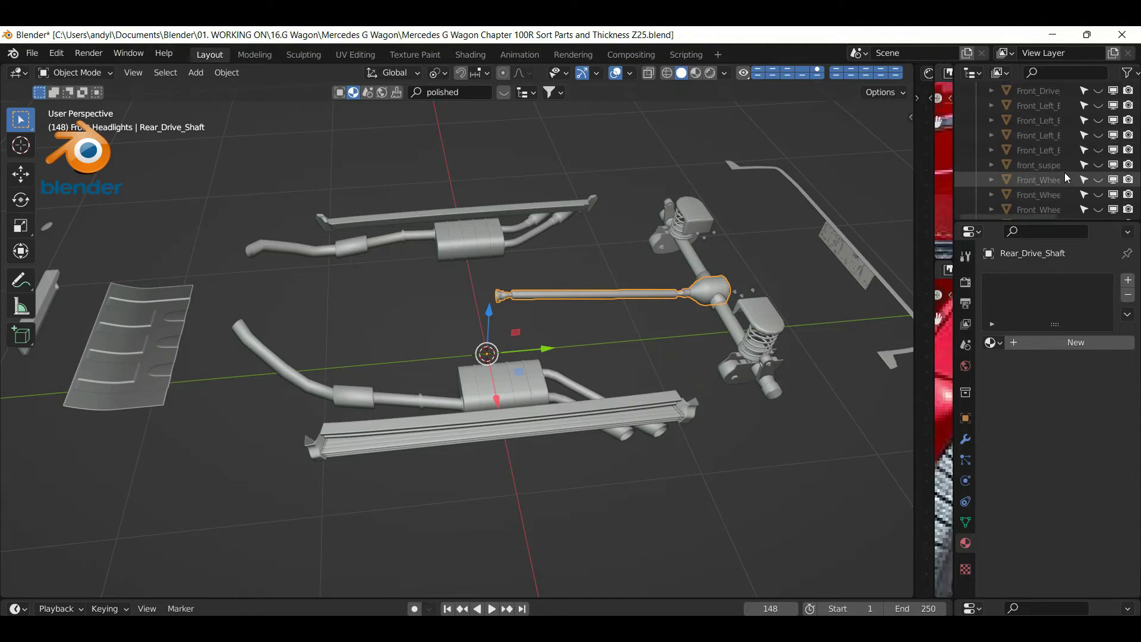
{"action": "scroll", "coordinate": [1064, 172], "scroll_direction": "down", "scroll_amount": 3}
{"action": "scroll", "coordinate": [1064, 172], "scroll_direction": "down", "scroll_amount": 2}
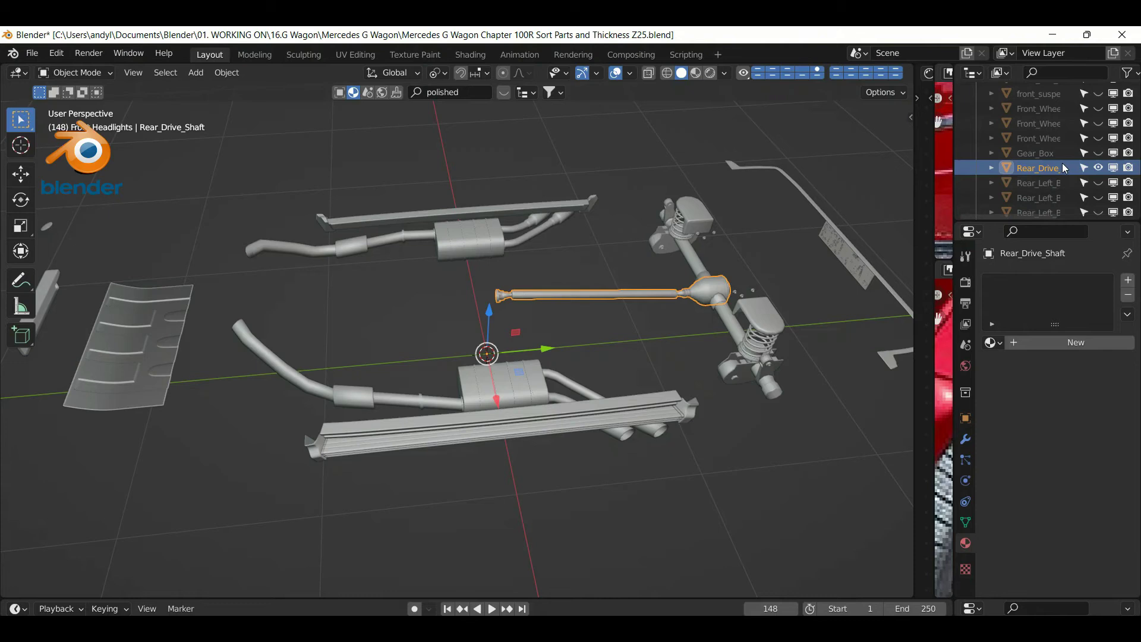
{"action": "scroll", "coordinate": [1063, 167], "scroll_direction": "up", "scroll_amount": 2}
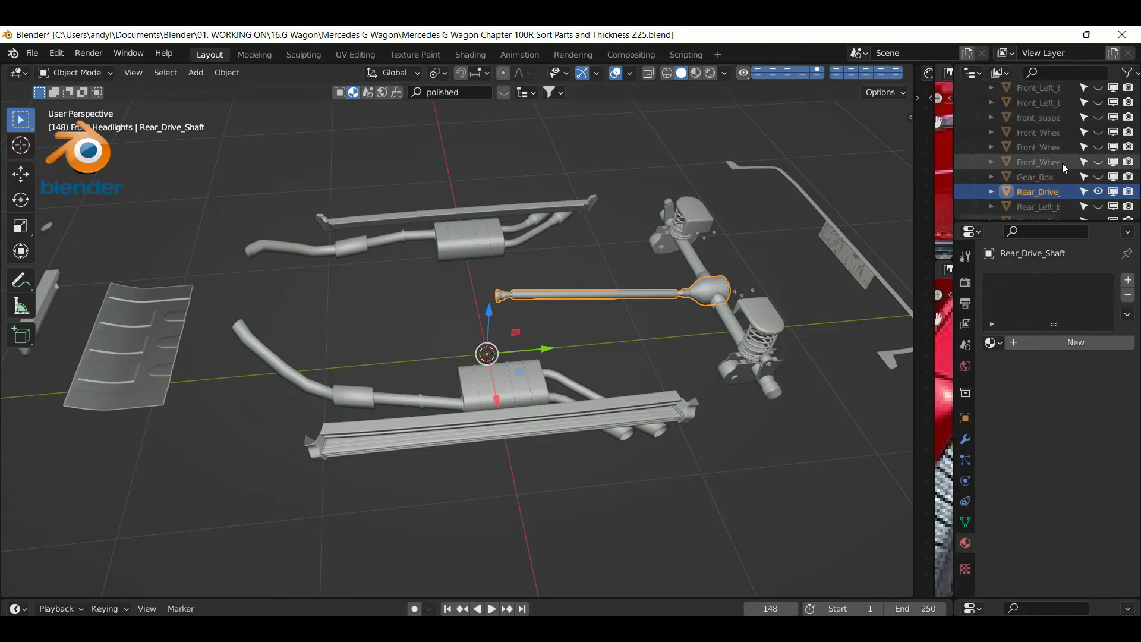
{"action": "scroll", "coordinate": [1061, 163], "scroll_direction": "up", "scroll_amount": 3}
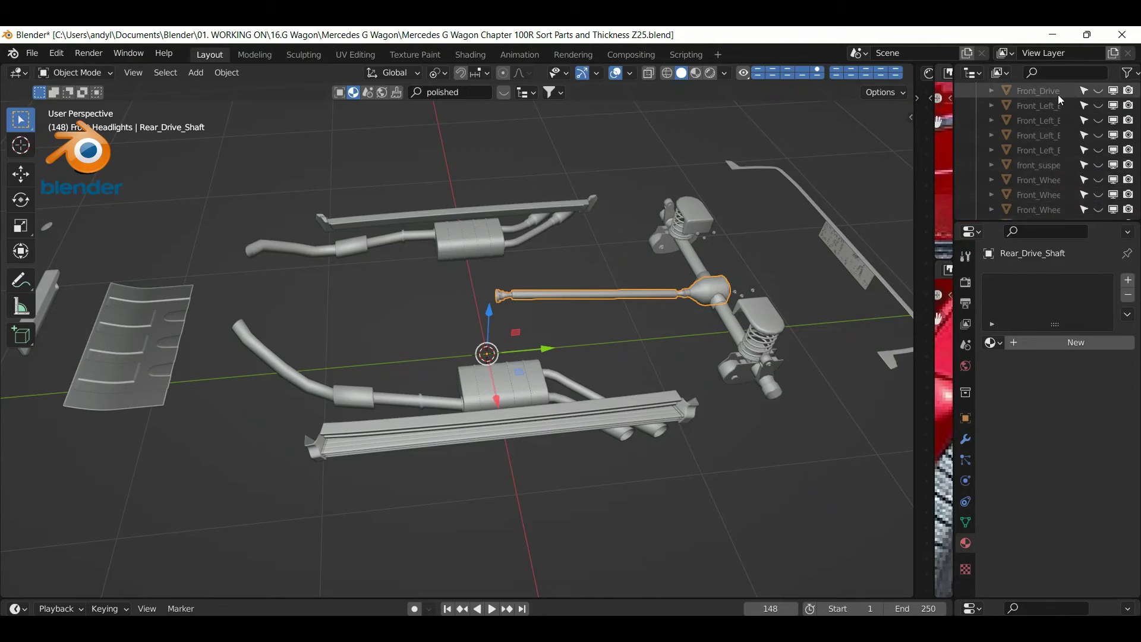
Unhide Front_Drive and select the rear then front drive shaft, making the front one active
{"action": "left_click", "coordinate": [1098, 90]}
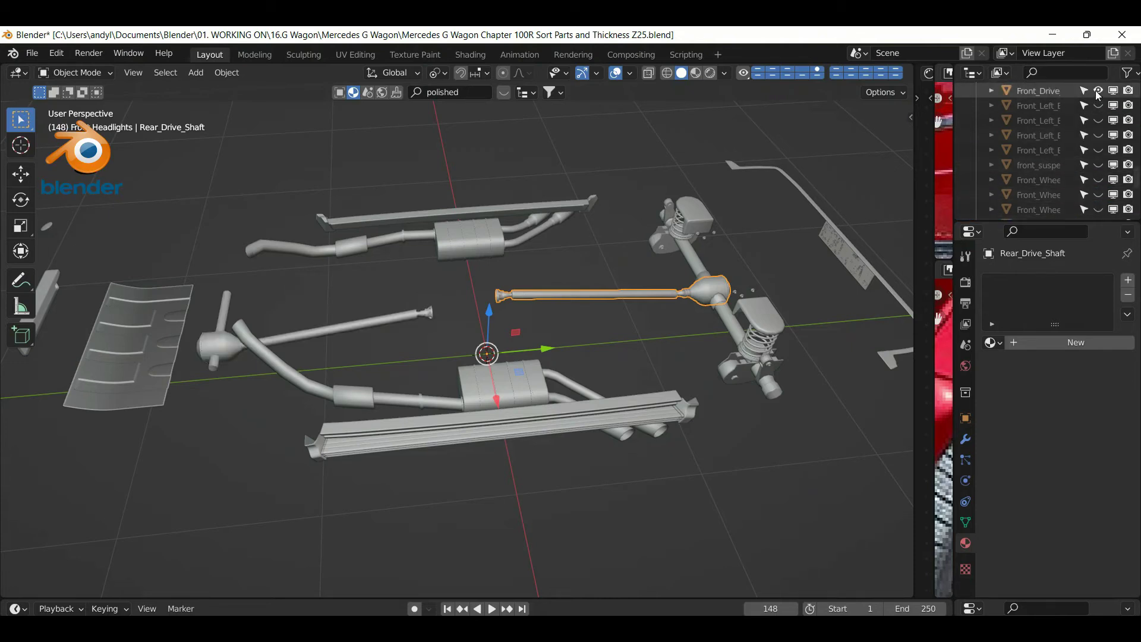
{"action": "left_click", "coordinate": [378, 329]}
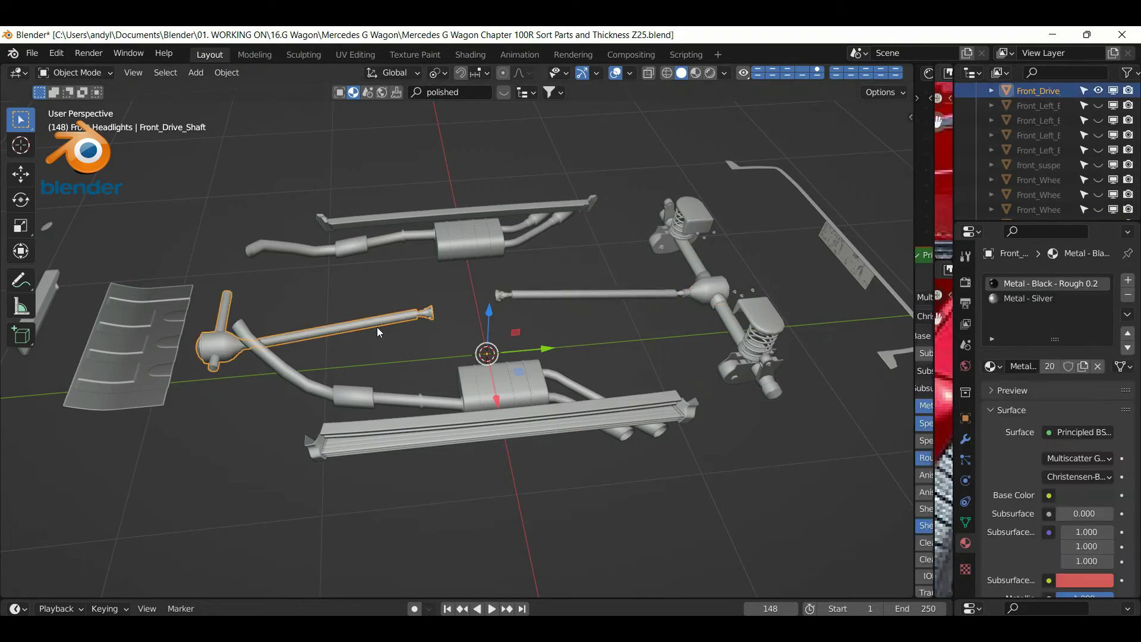
{"action": "left_click", "coordinate": [585, 294]}
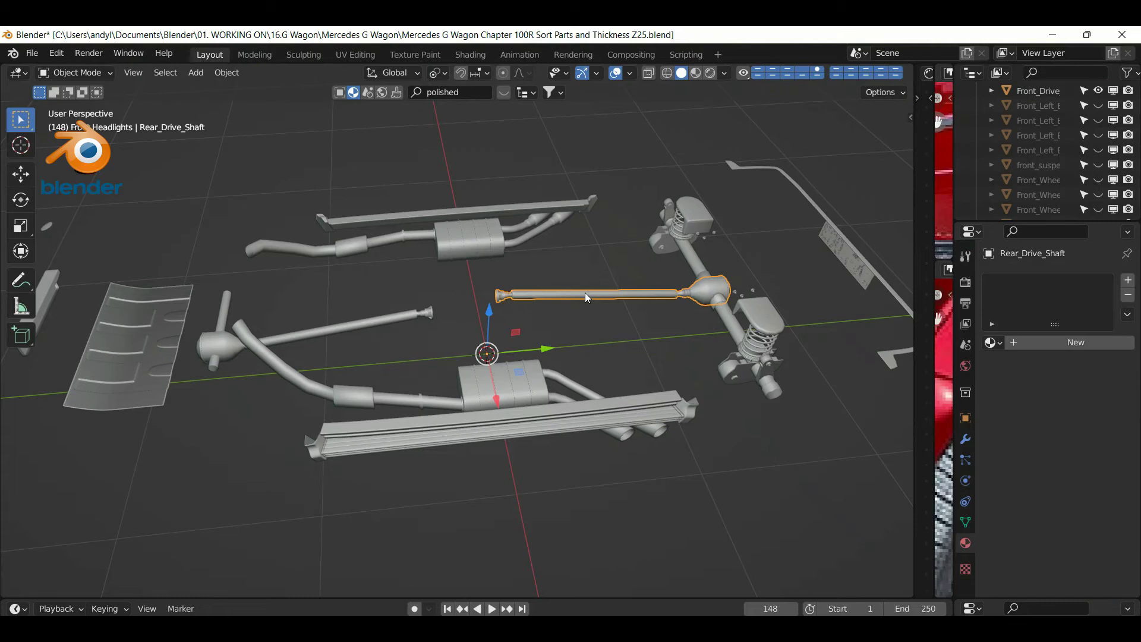
{"action": "left_click", "coordinate": [383, 325], "text": "shift"}
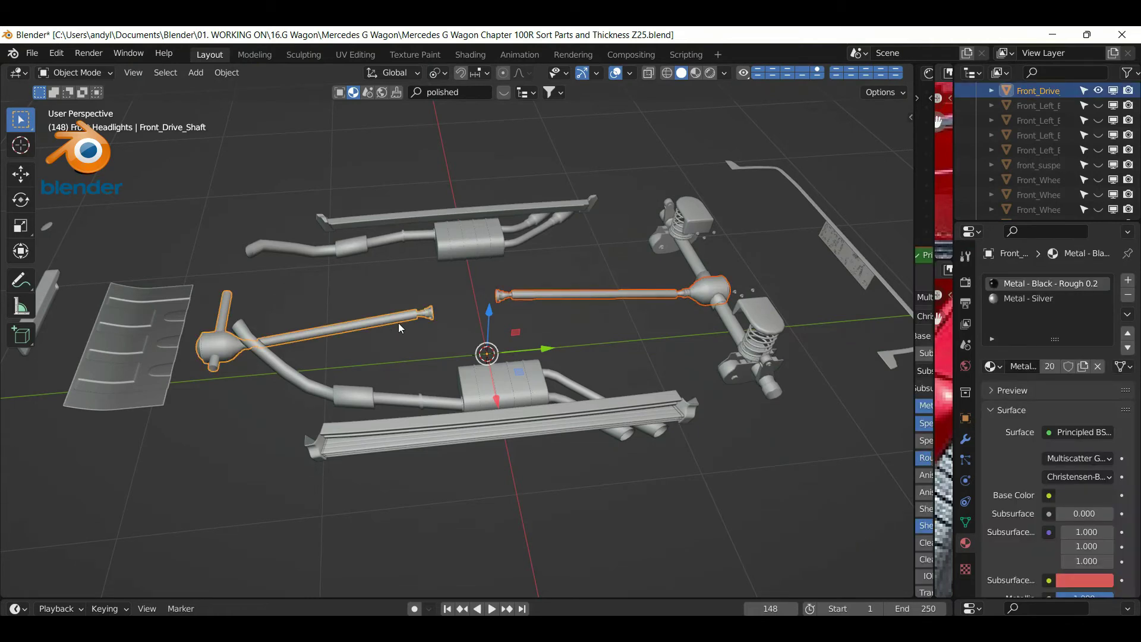
Link the front shaft's materials to the rear drive shaft, re-hide the front shaft, select the rear
{"action": "key", "text": "ctrl+l"}
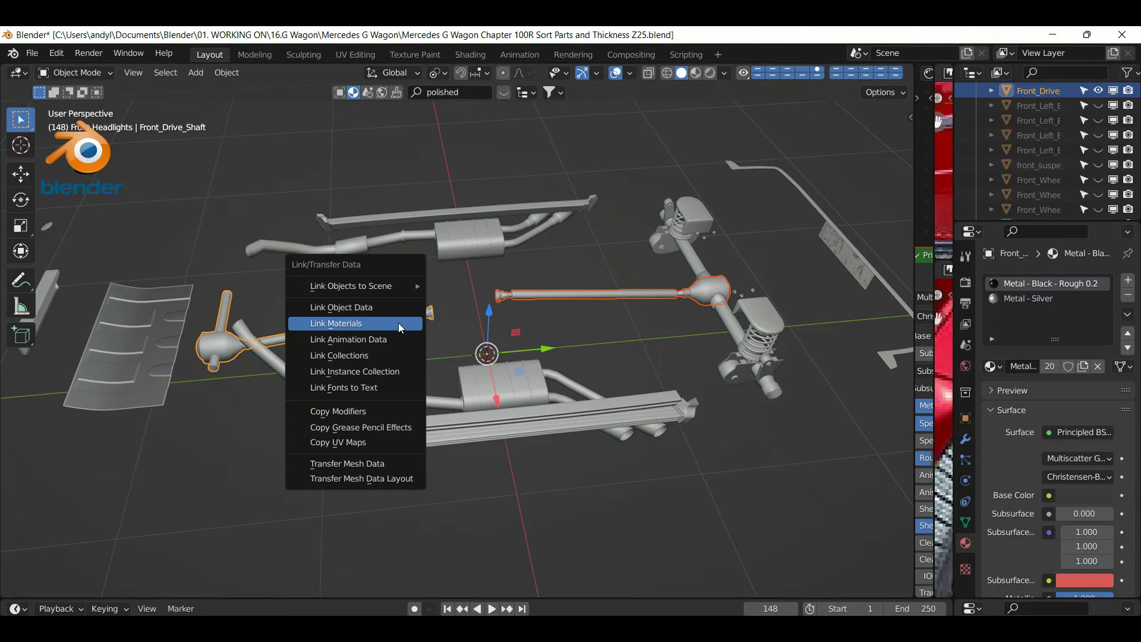
{"action": "left_click", "coordinate": [398, 323]}
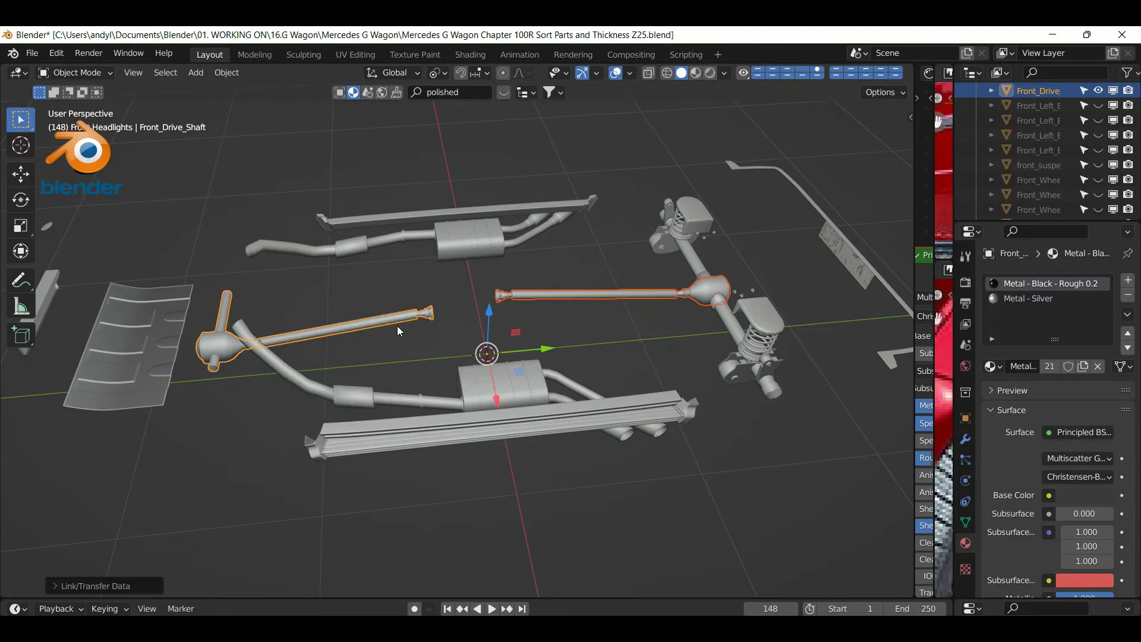
{"action": "left_click", "coordinate": [386, 323]}
{"action": "key", "text": "h"}
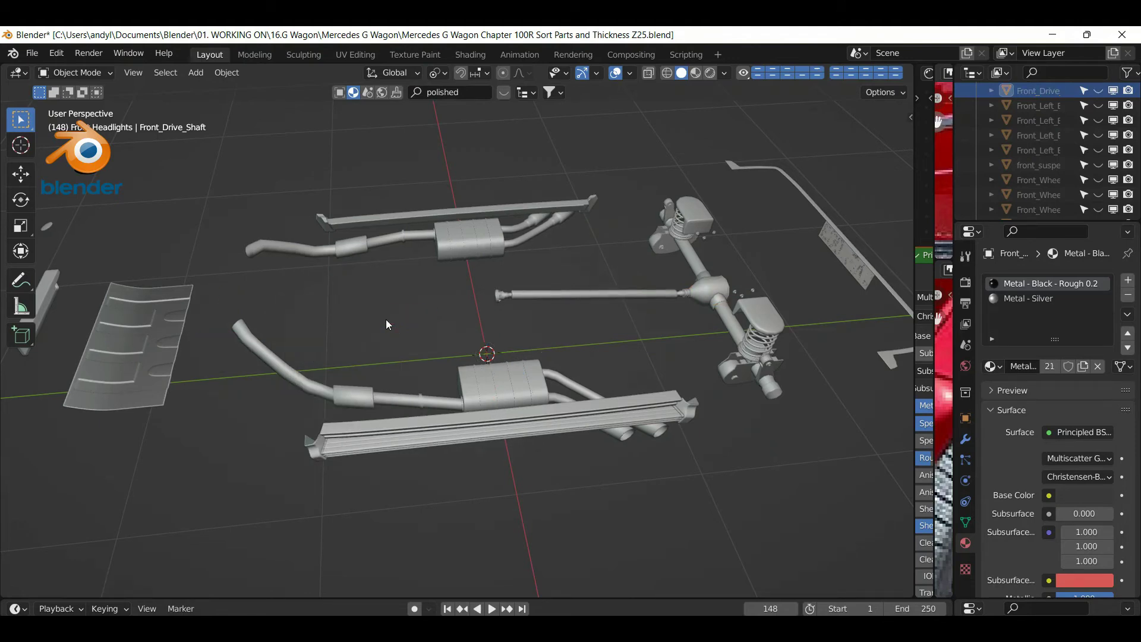
{"action": "left_click", "coordinate": [543, 294]}
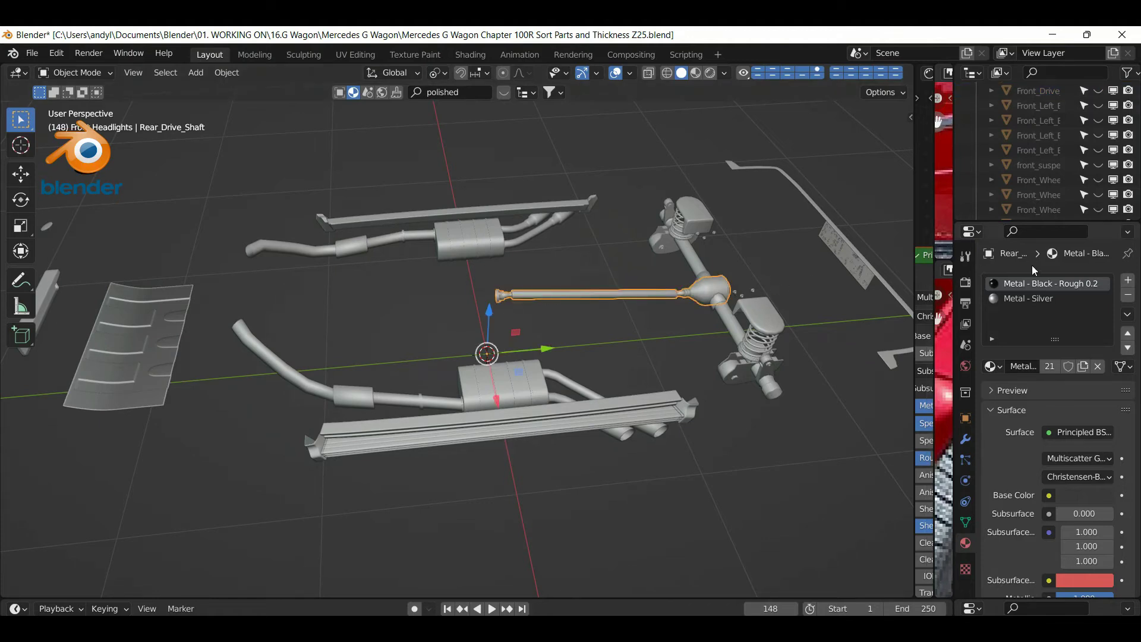
{"action": "scroll", "coordinate": [724, 290], "scroll_direction": "up", "scroll_amount": 4}
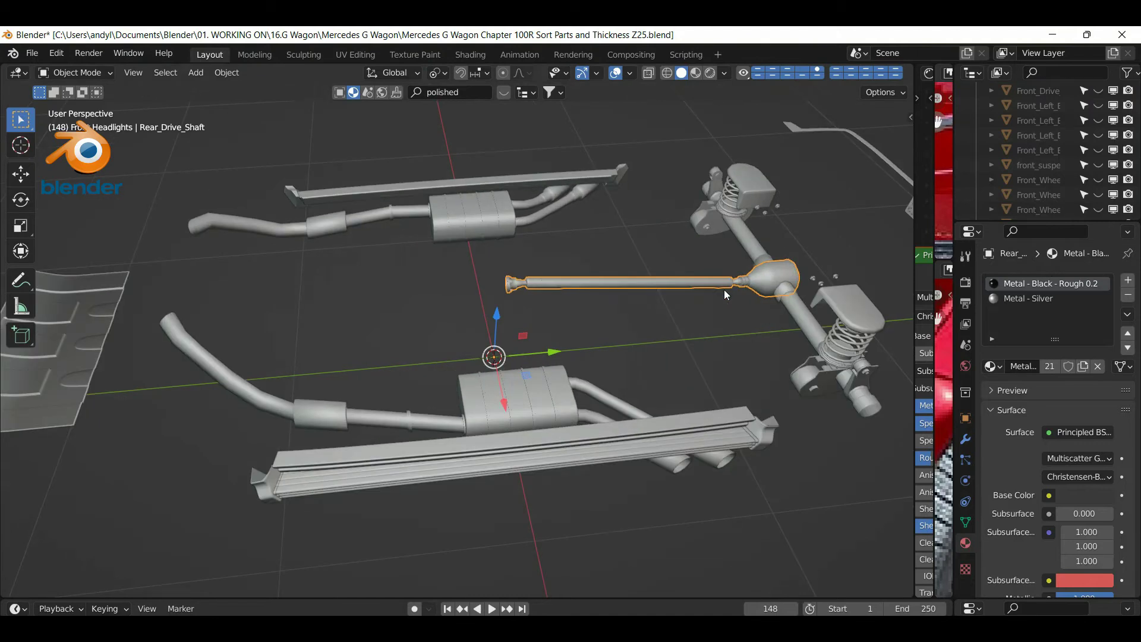
Enter Edit Mode on the rear drive shaft and frame it in top view
{"action": "key", "text": "Tab"}
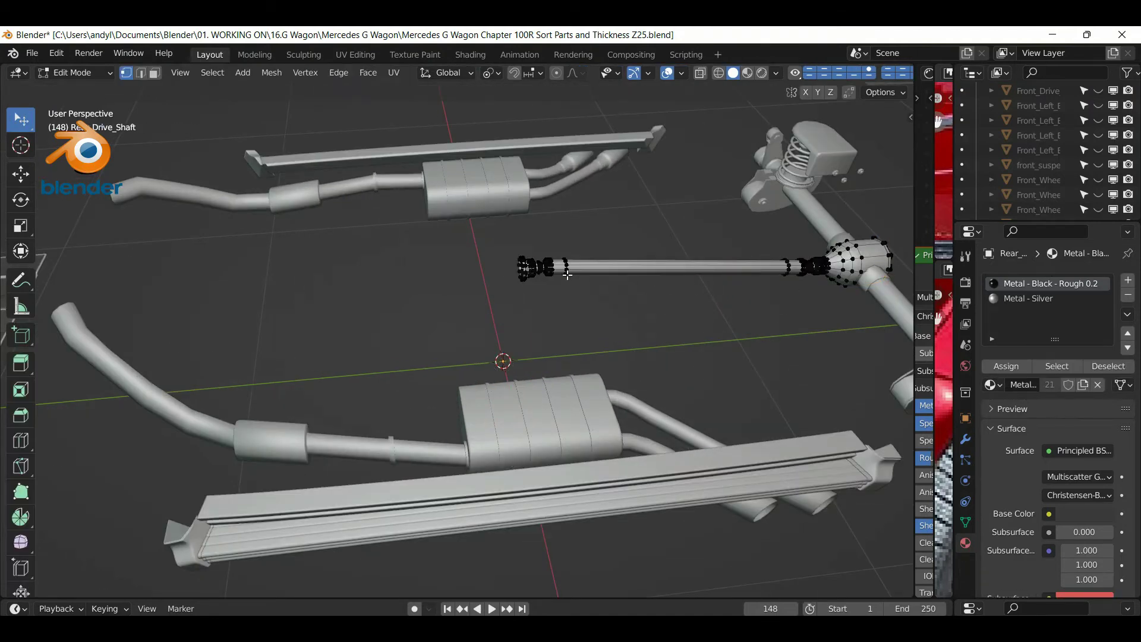
{"action": "key", "text": "l"}
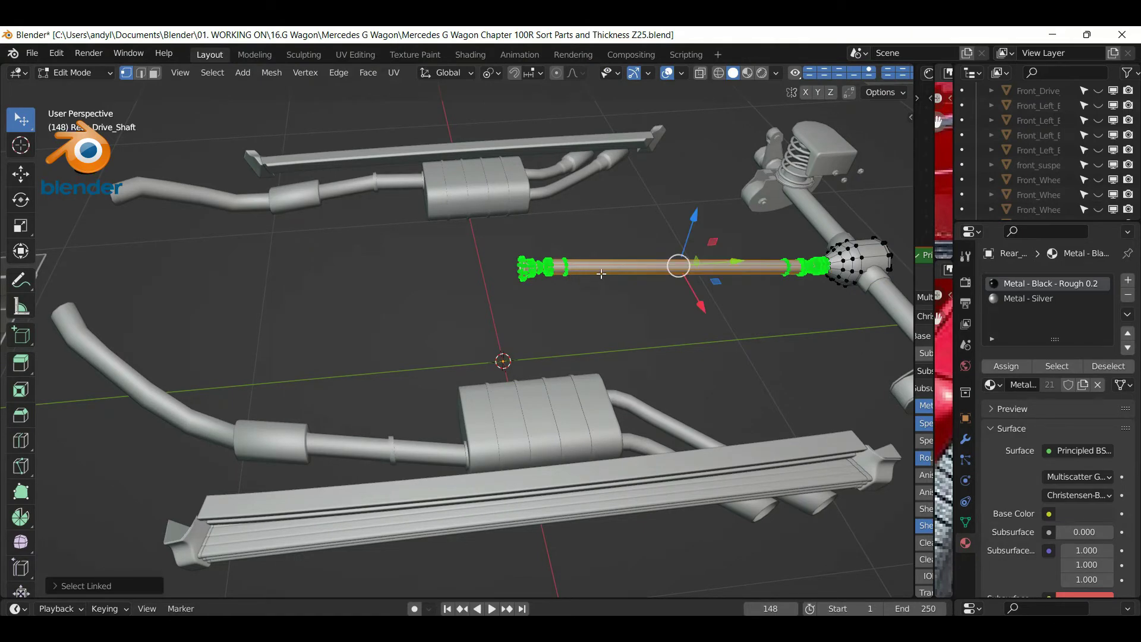
{"action": "scroll", "coordinate": [602, 273], "scroll_direction": "up", "scroll_amount": 2}
{"action": "middle_click_drag", "start_coordinate": [598, 271], "coordinate": [484, 289]}
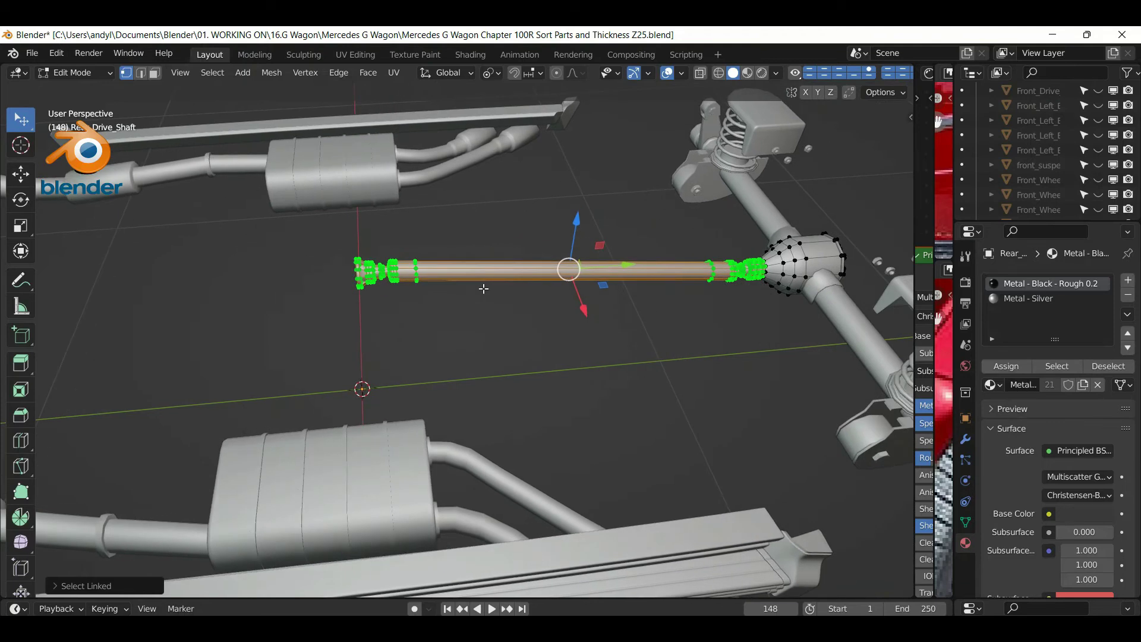
{"action": "key", "text": "KP_7"}
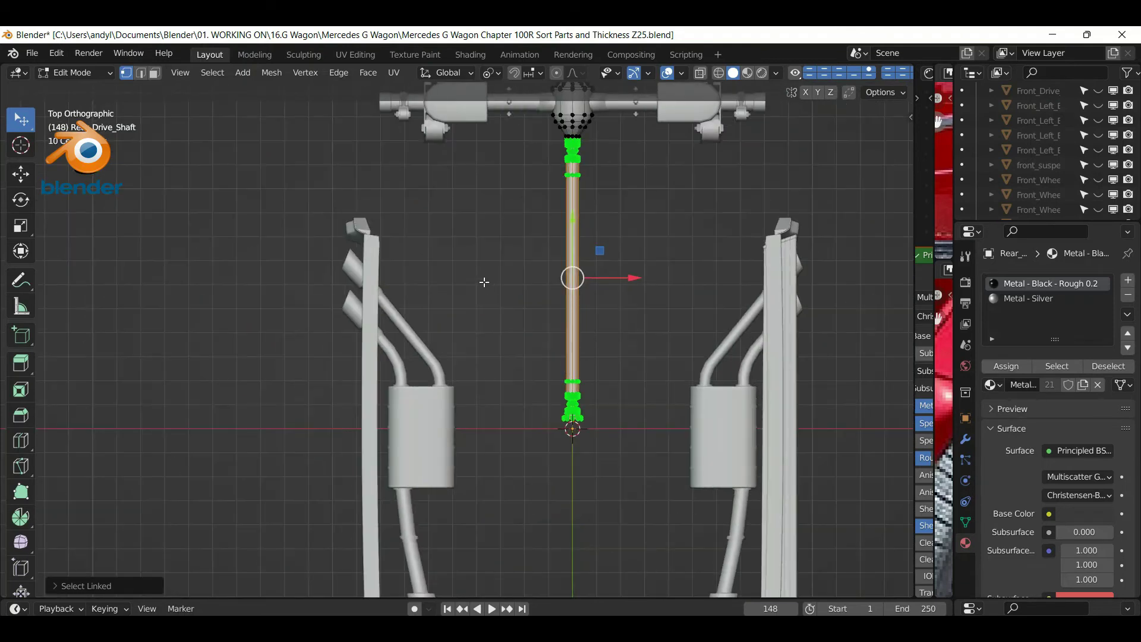
{"action": "left_click", "coordinate": [439, 264]}
{"action": "middle_click_drag", "start_coordinate": [511, 273], "coordinate": [491, 321], "text": "shift"}
In wireframe, box-select the shaft's middle faces and assign Metal - Silver
{"action": "key", "text": "z"}
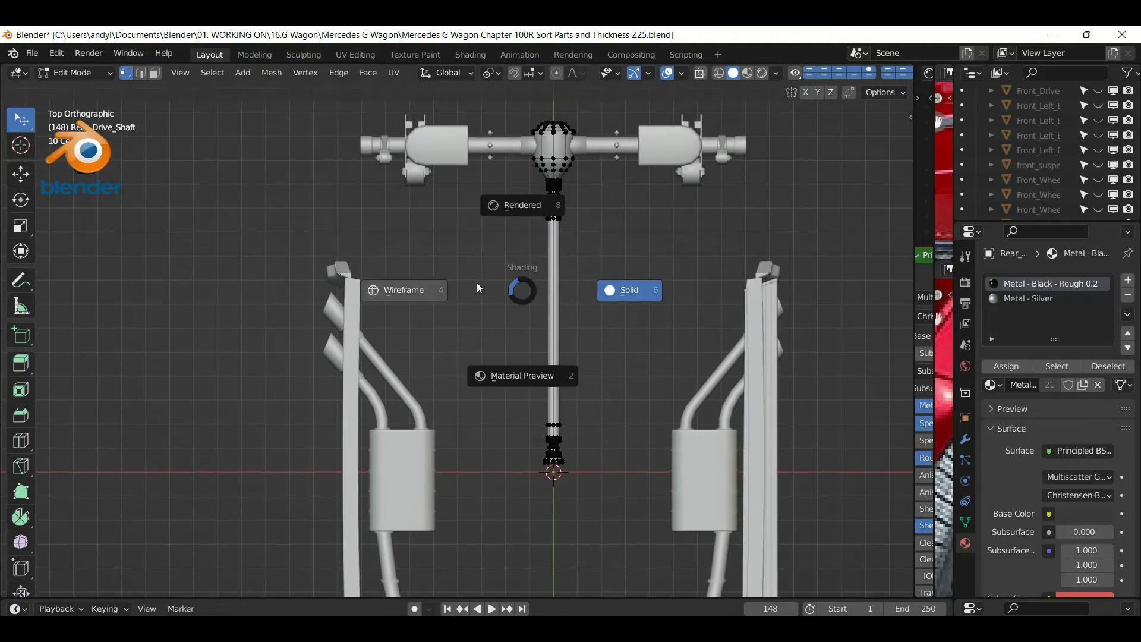
{"action": "left_click", "coordinate": [416, 289]}
{"action": "scroll", "coordinate": [538, 217], "scroll_direction": "up", "scroll_amount": 2}
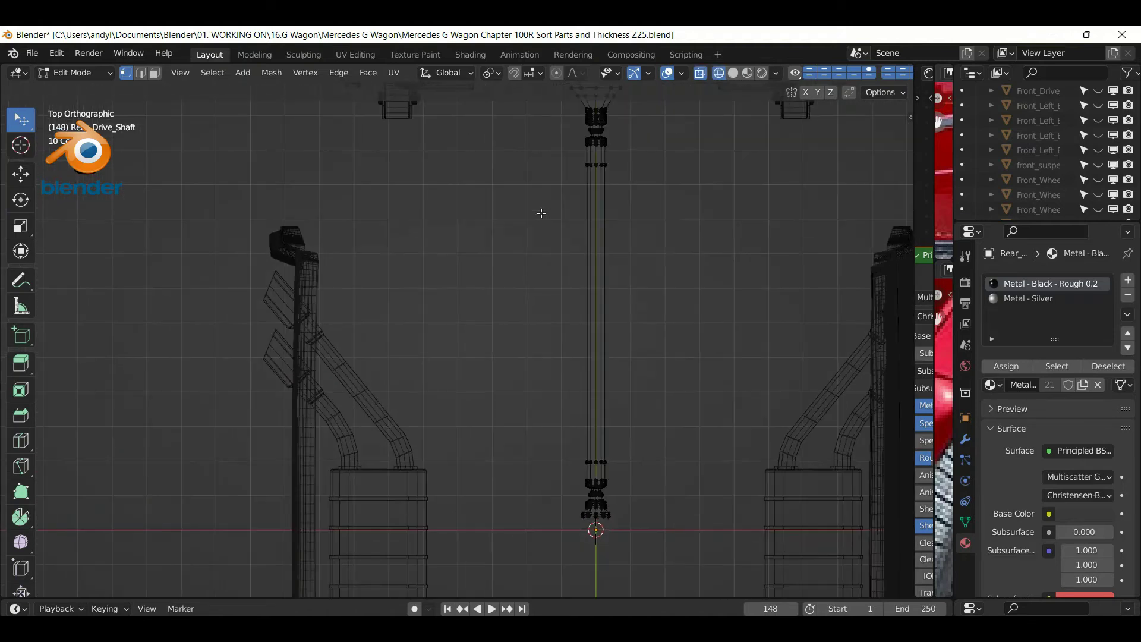
{"action": "middle_click_drag", "start_coordinate": [566, 189], "coordinate": [515, 221], "text": "shift"}
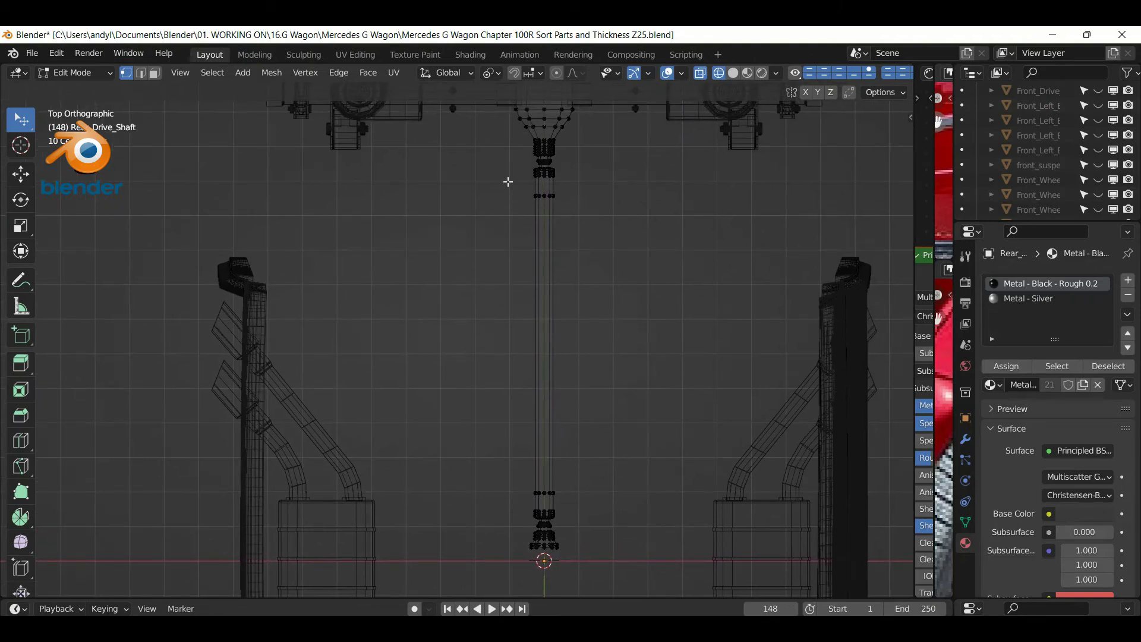
{"action": "left_click_drag", "start_coordinate": [503, 165], "coordinate": [602, 518]}
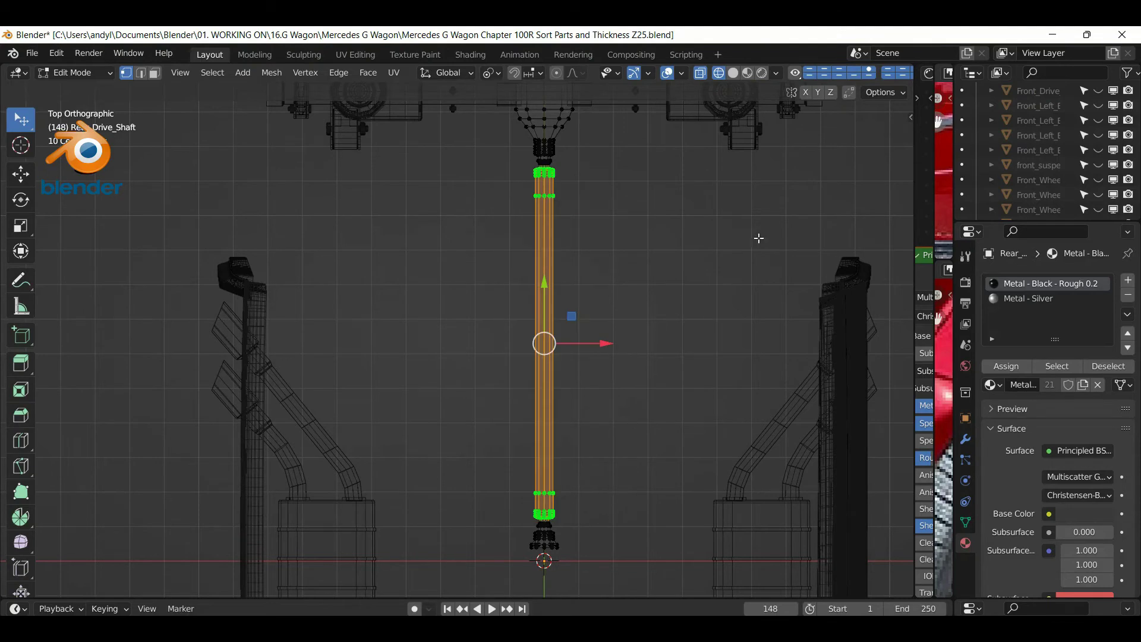
{"action": "left_click", "coordinate": [1033, 299]}
{"action": "left_click", "coordinate": [1019, 367]}
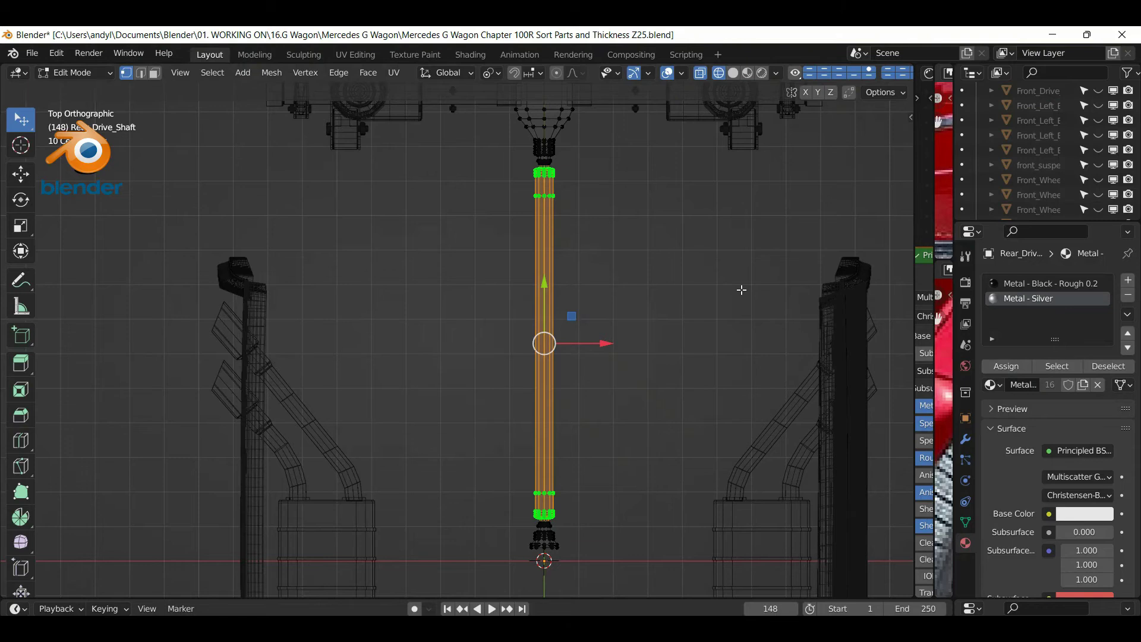
Invert the selection and assign Metal - Black - Rough 0.2 to the shaft ends
{"action": "key", "text": "ctrl+i"}
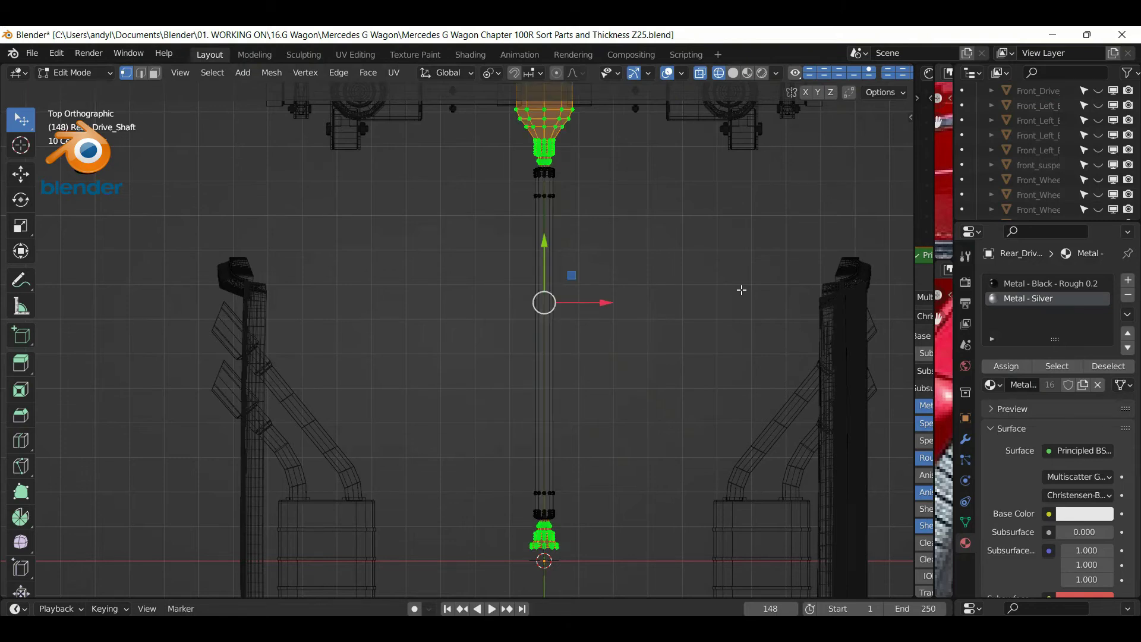
{"action": "left_click", "coordinate": [1028, 283]}
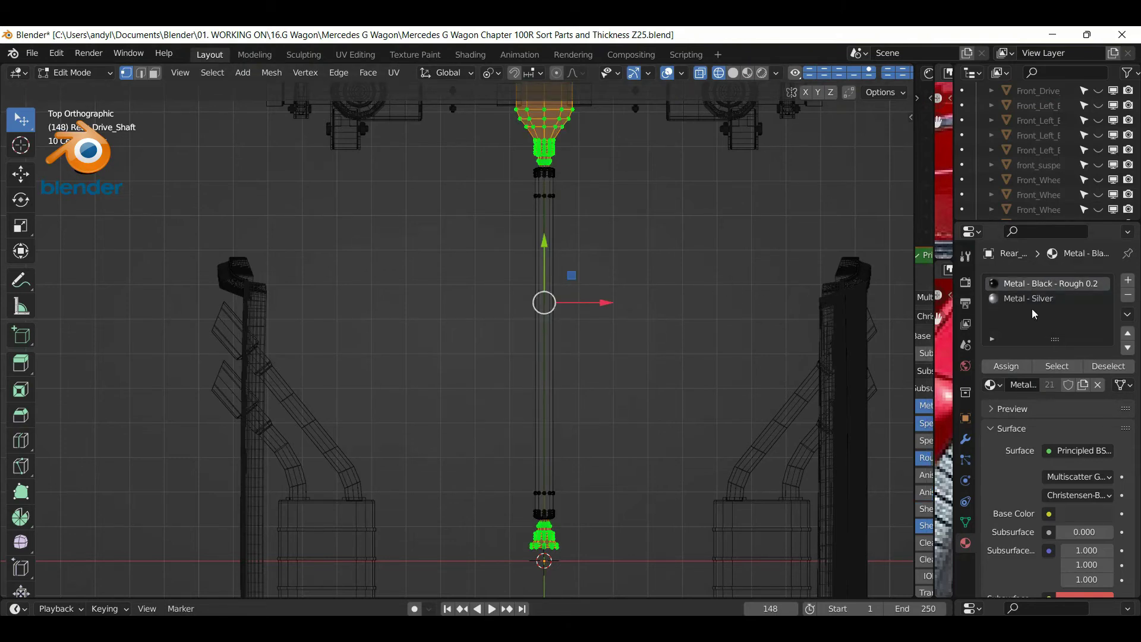
{"action": "left_click", "coordinate": [1005, 366]}
Inspect the rear drive shaft in perspective Material Preview
{"action": "key", "text": "z"}
{"action": "left_click", "coordinate": [816, 321]}
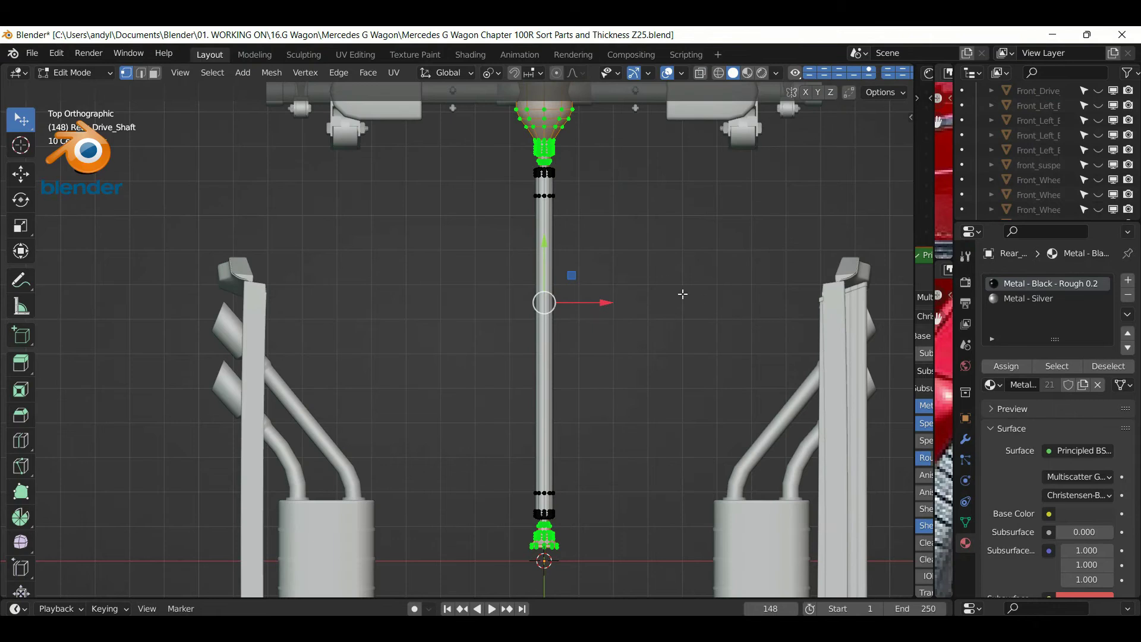
{"action": "scroll", "coordinate": [736, 216], "scroll_direction": "up", "scroll_amount": 1}
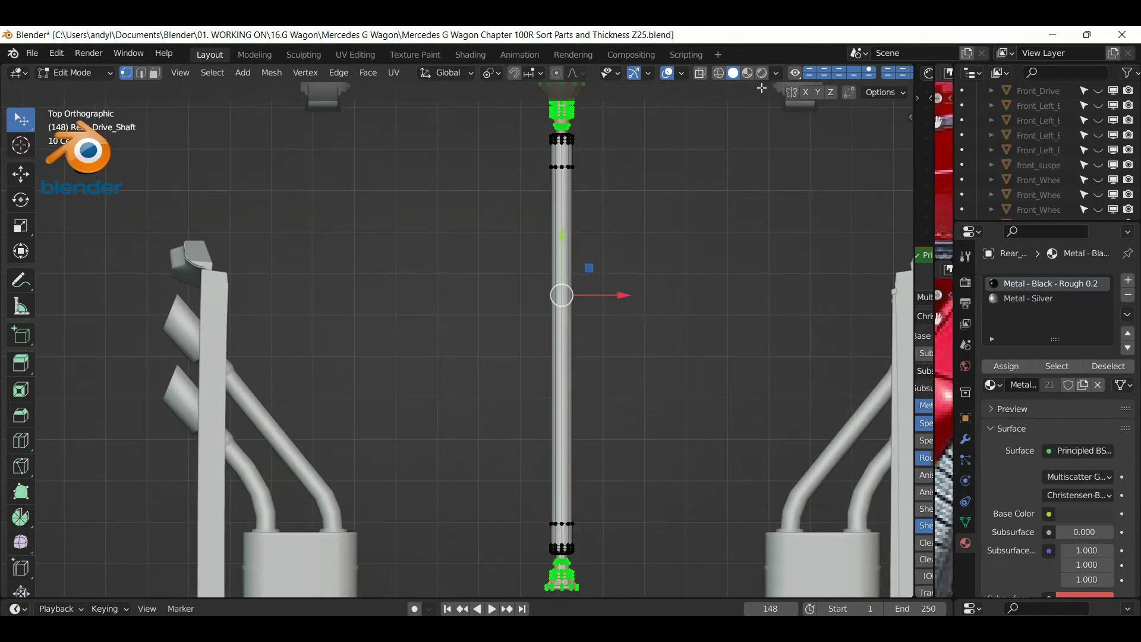
{"action": "left_click", "coordinate": [748, 73]}
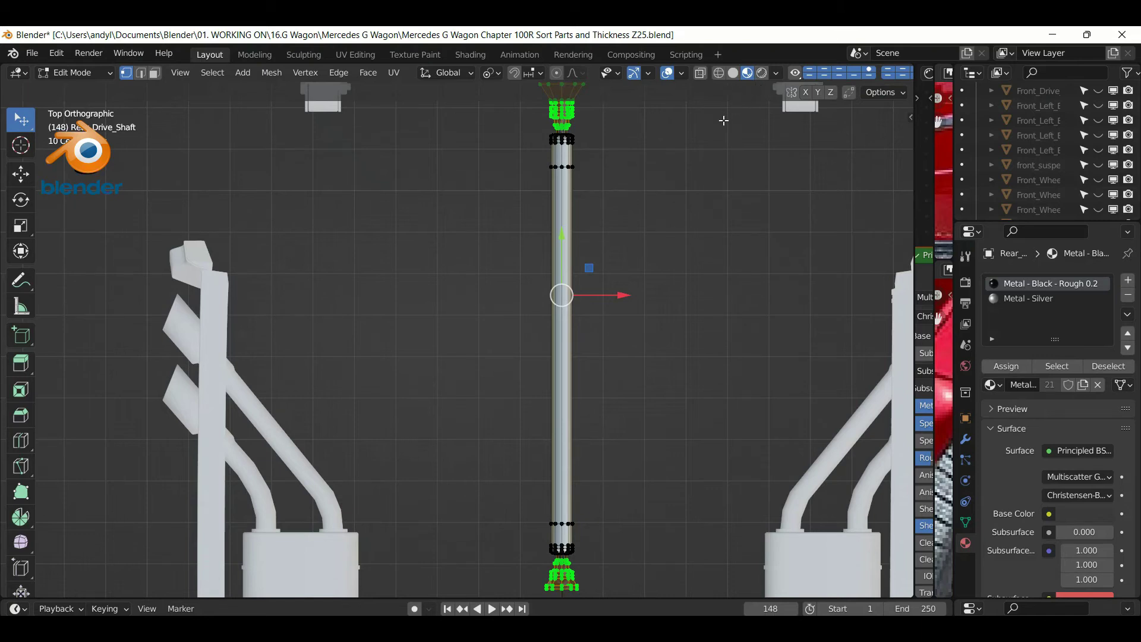
{"action": "key", "text": "KP_5"}
{"action": "middle_click_drag", "start_coordinate": [662, 146], "coordinate": [665, 119]}
{"action": "scroll", "coordinate": [619, 173], "scroll_direction": "down", "scroll_amount": 4}
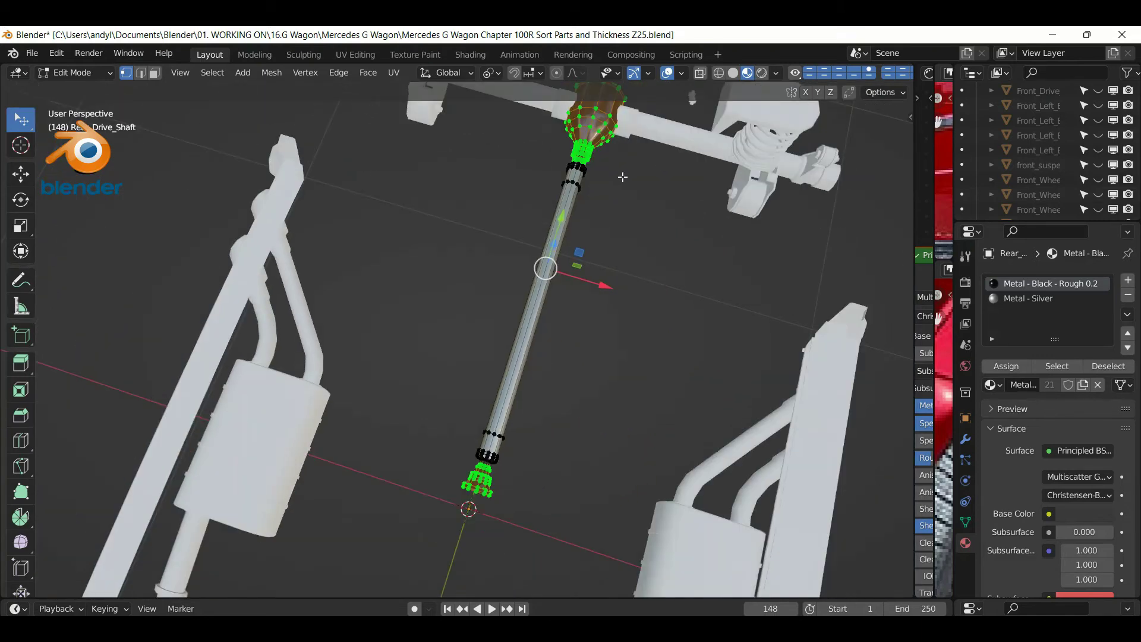
{"action": "middle_click_drag", "start_coordinate": [604, 173], "coordinate": [588, 196]}
Return to Object Mode and bring the rear axle and springs into view
{"action": "key", "text": "Tab"}
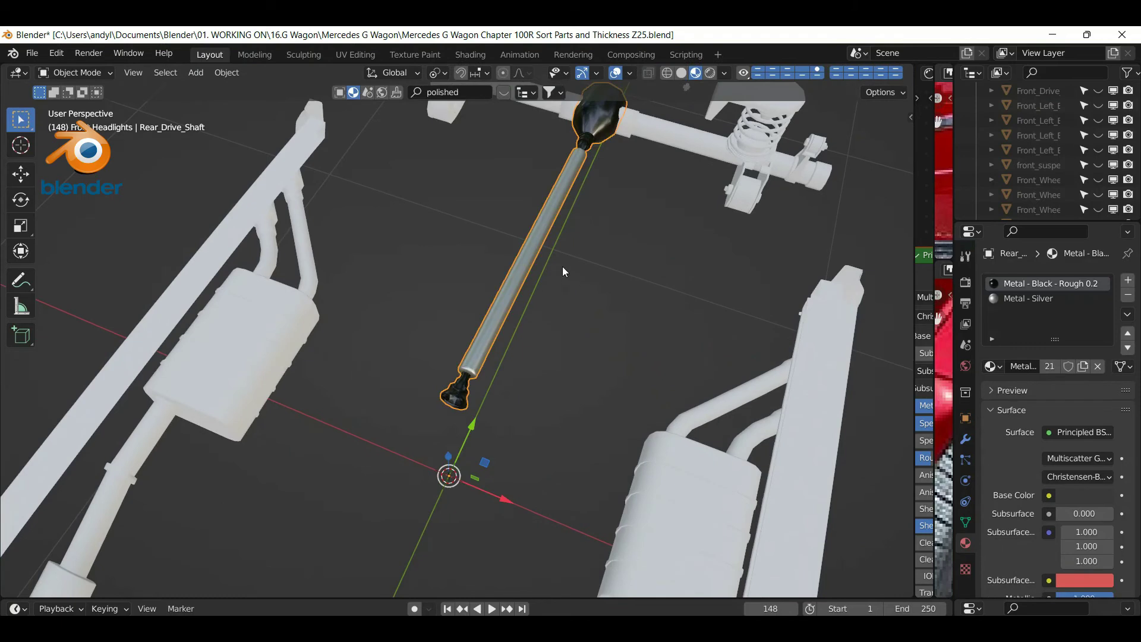
{"action": "middle_click_drag", "start_coordinate": [543, 275], "coordinate": [382, 269]}
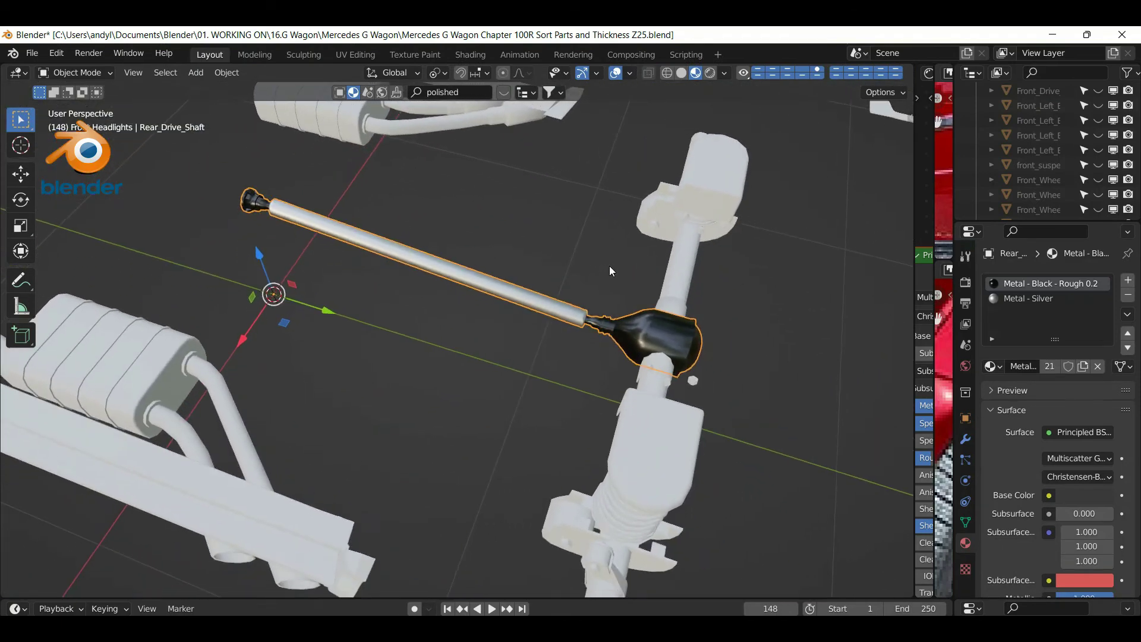
{"action": "scroll", "coordinate": [612, 269], "scroll_direction": "up", "scroll_amount": 4}
{"action": "scroll", "coordinate": [645, 269], "scroll_direction": "down", "scroll_amount": 4}
{"action": "middle_click_drag", "start_coordinate": [645, 269], "coordinate": [555, 229]}
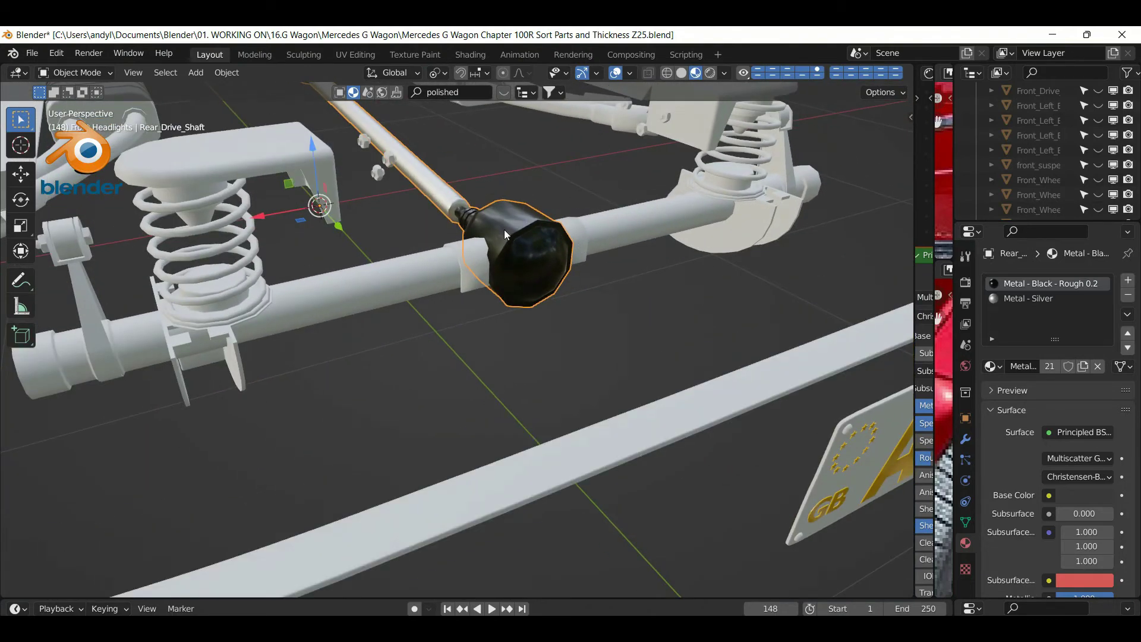
{"action": "scroll", "coordinate": [504, 230], "scroll_direction": "down", "scroll_amount": 2}
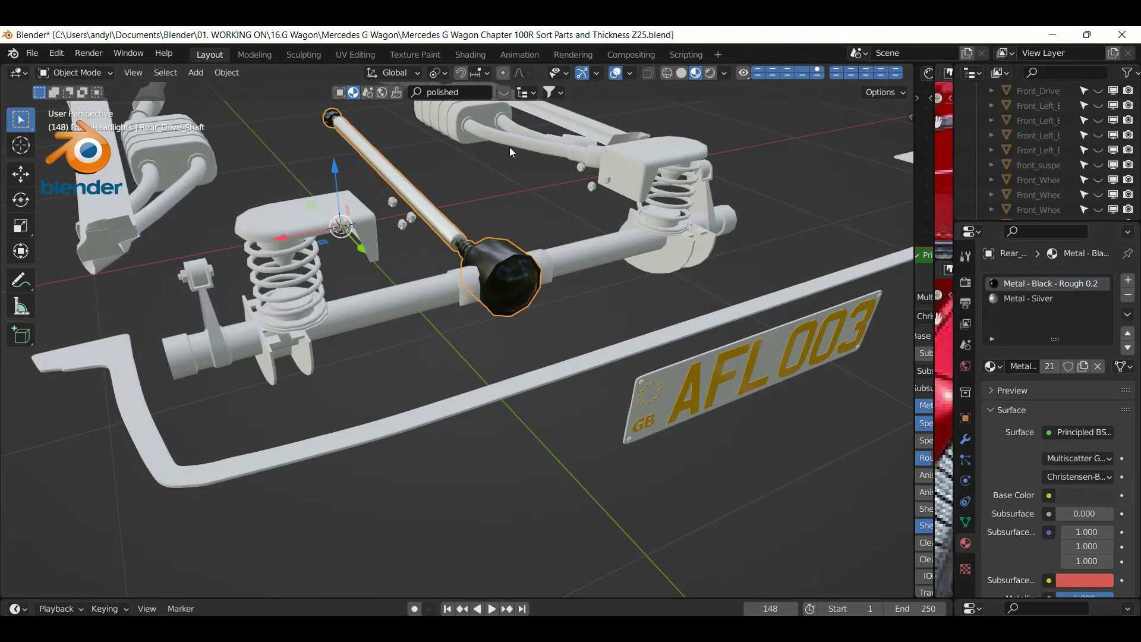
Link the drive shaft's materials onto the rear axle via Ctrl+L > Link Materials
{"action": "left_click", "coordinate": [418, 300]}
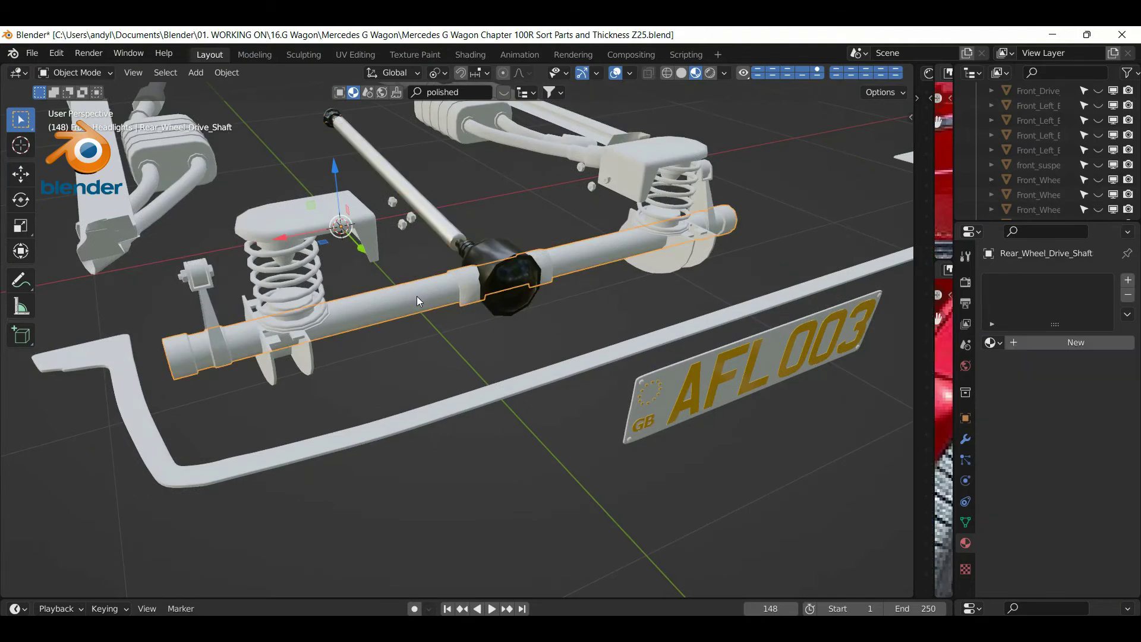
{"action": "left_click", "coordinate": [448, 232], "text": "shift"}
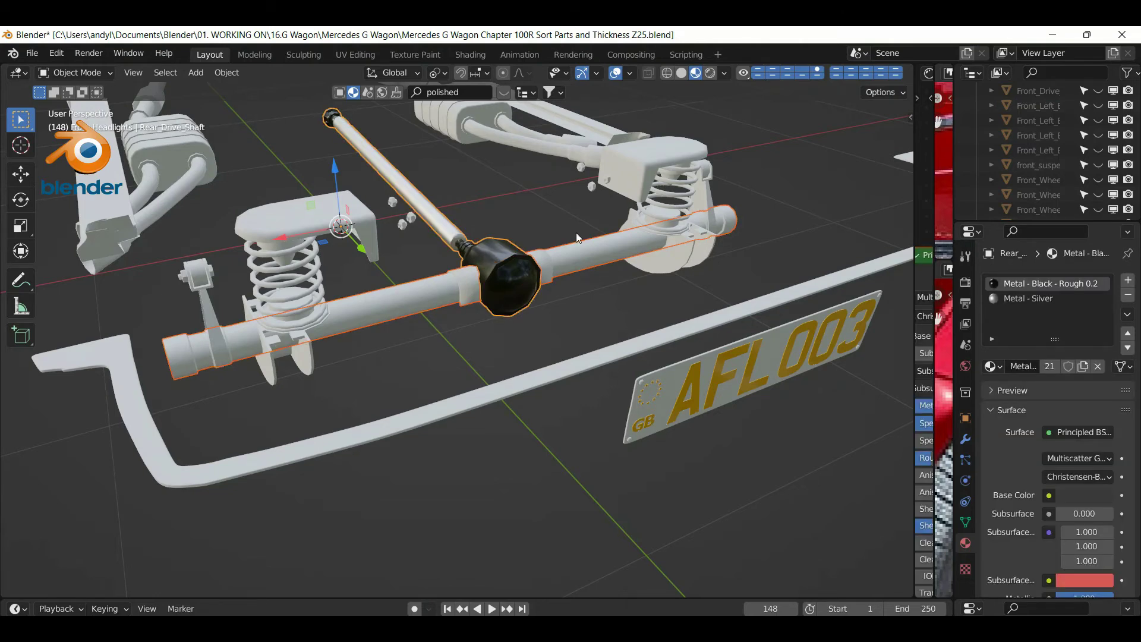
{"action": "key", "text": "ctrl+l"}
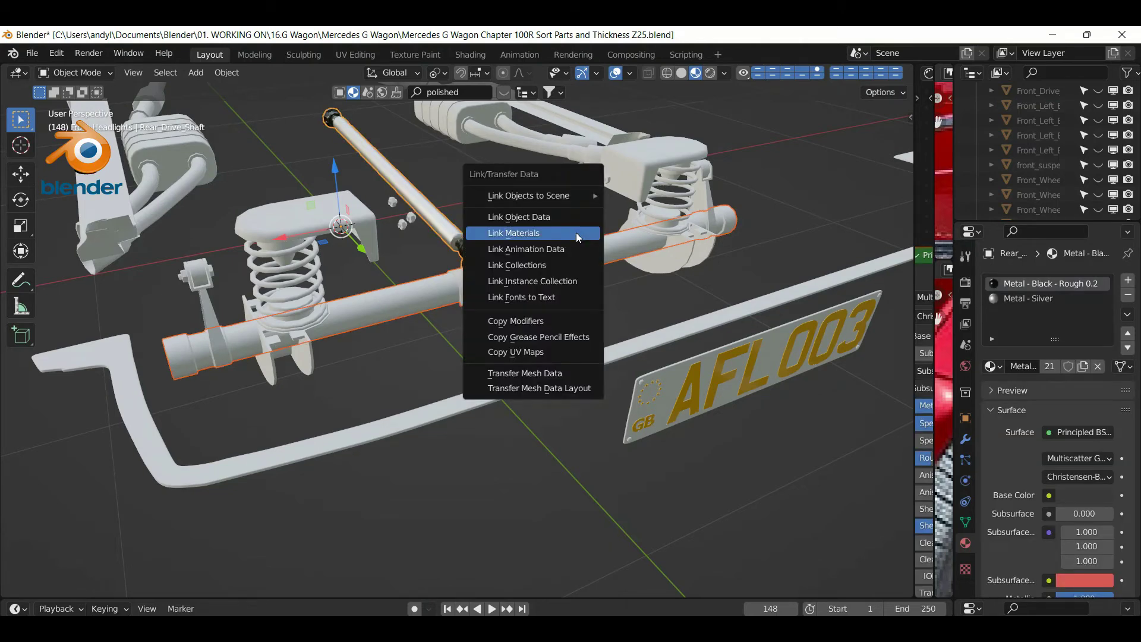
{"action": "left_click", "coordinate": [576, 233]}
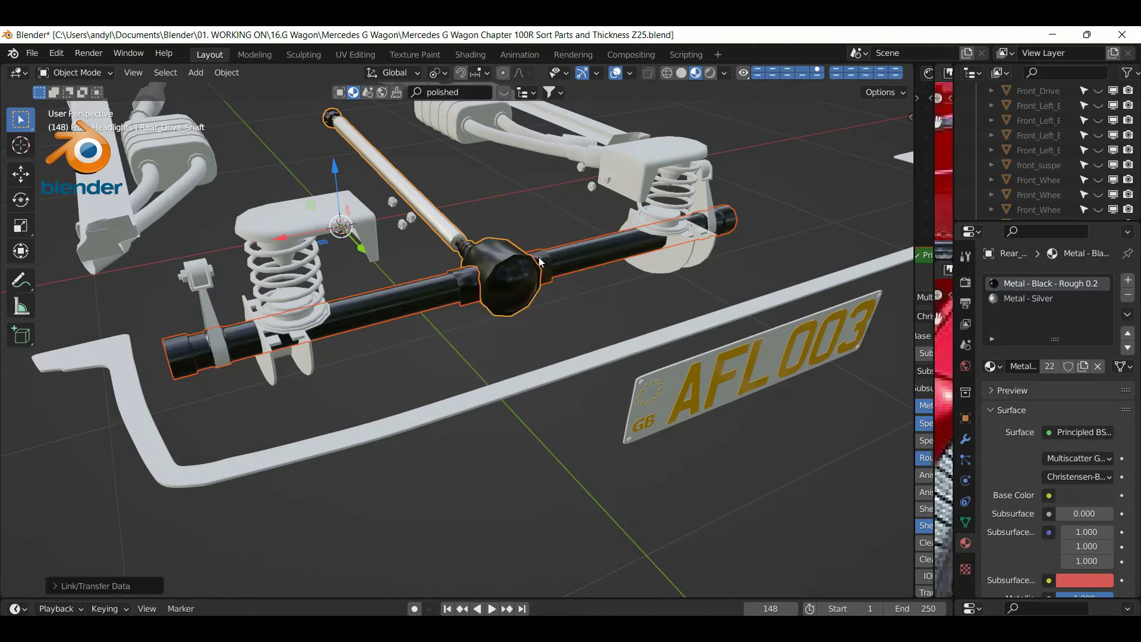
{"action": "mouse_move", "coordinate": [485, 272]}
{"action": "middle_mouse_down"}
{"action": "mouse_move", "coordinate": [400, 274]}
{"action": "mouse_move", "coordinate": [499, 272]}
{"action": "middle_mouse_up"}
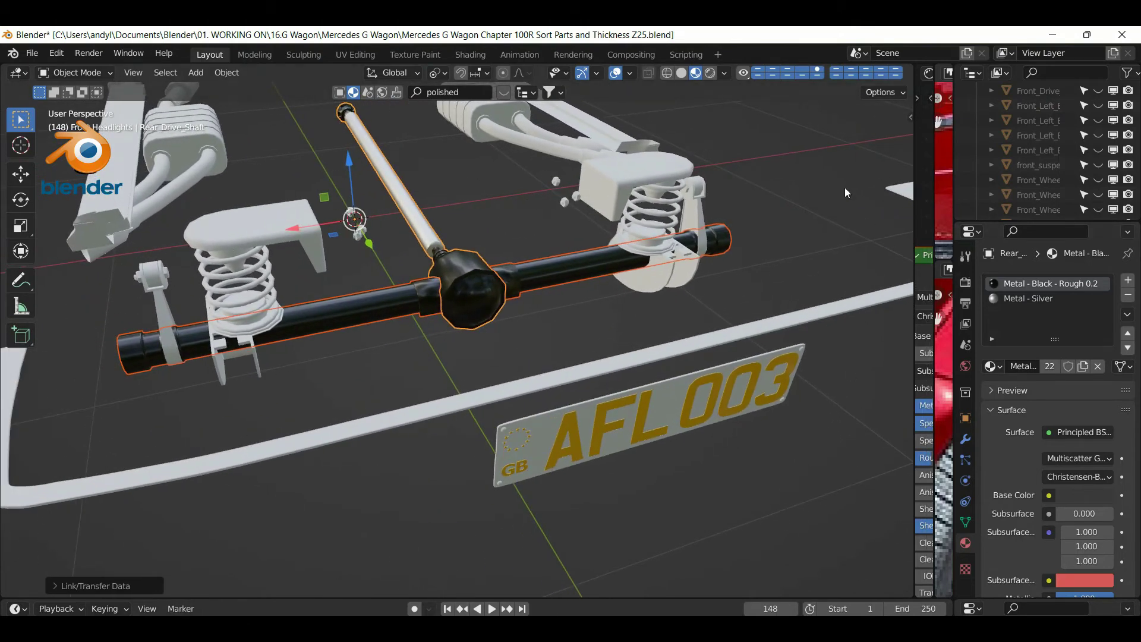
Link the drive shaft's black metal materials onto the rear suspension top attachment pieces
{"action": "left_click", "coordinate": [700, 550]}
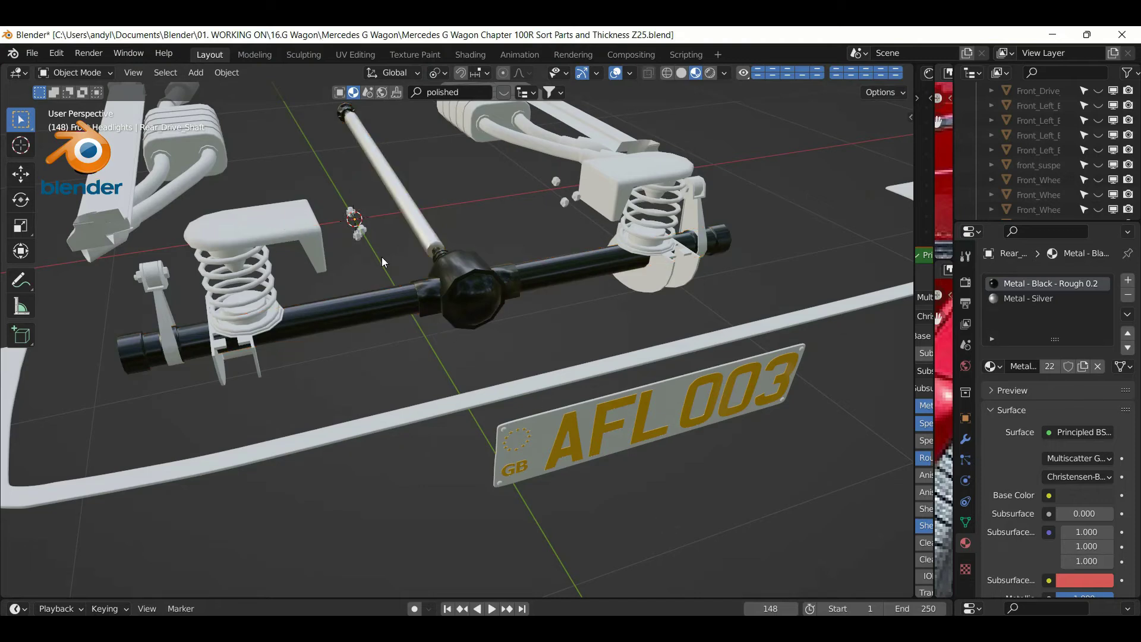
{"action": "left_click", "coordinate": [363, 231]}
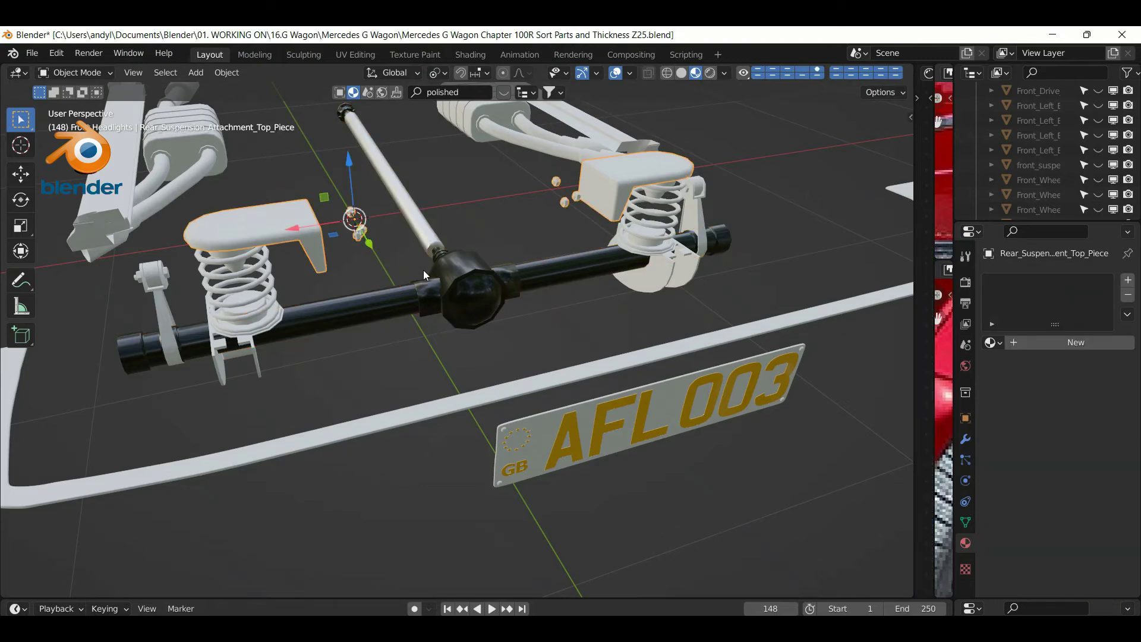
{"action": "left_click", "coordinate": [459, 294], "text": "shift"}
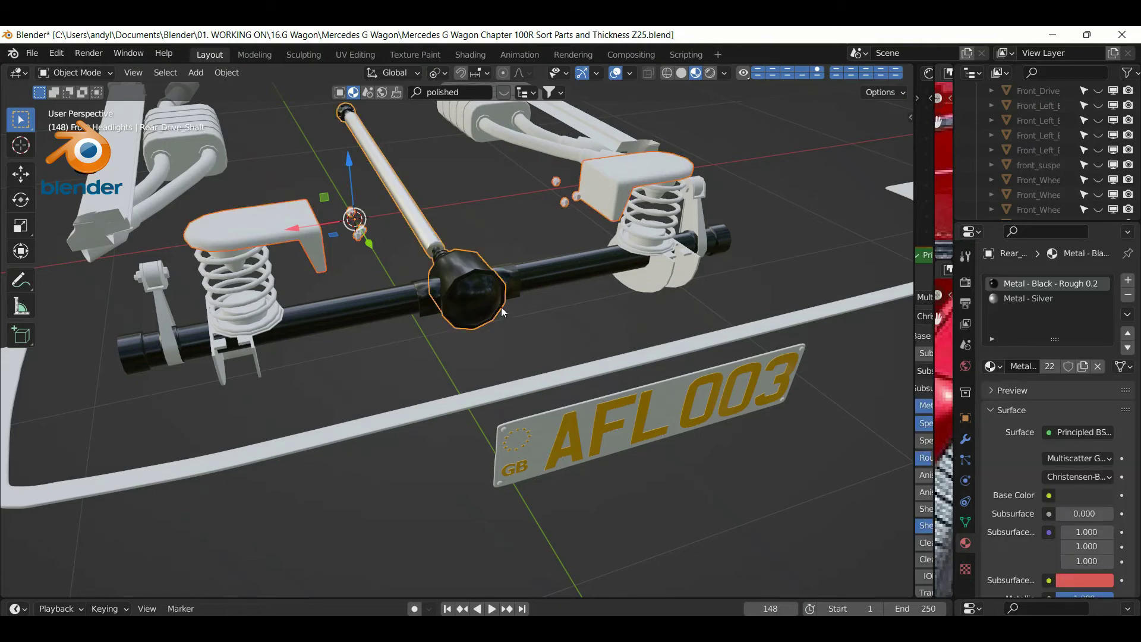
{"action": "key", "text": "ctrl+l"}
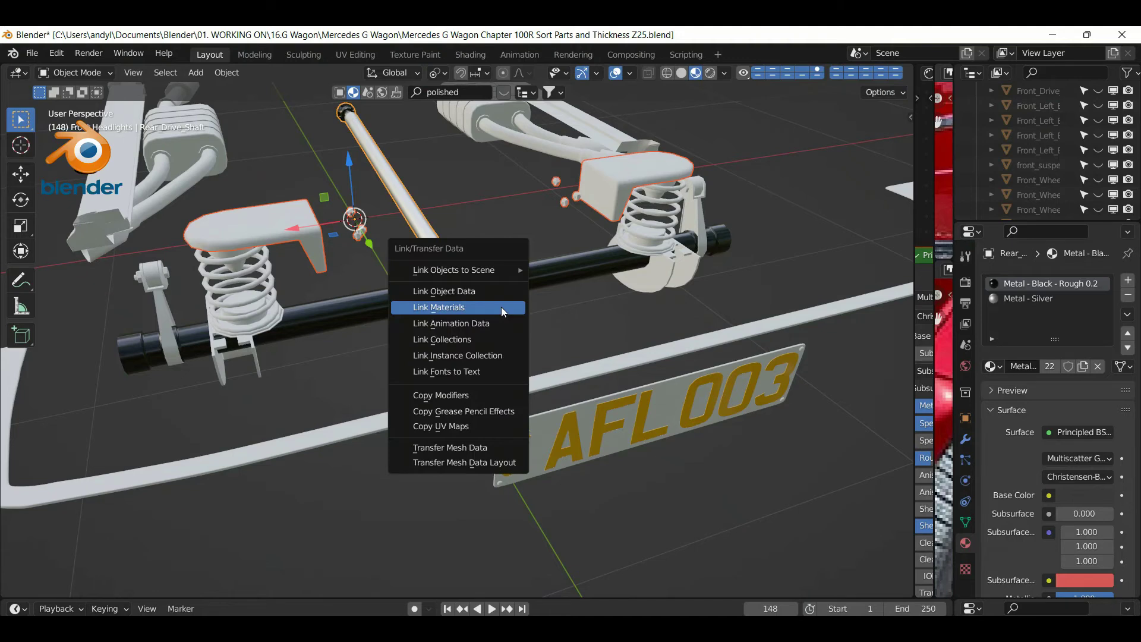
{"action": "left_click", "coordinate": [501, 307]}
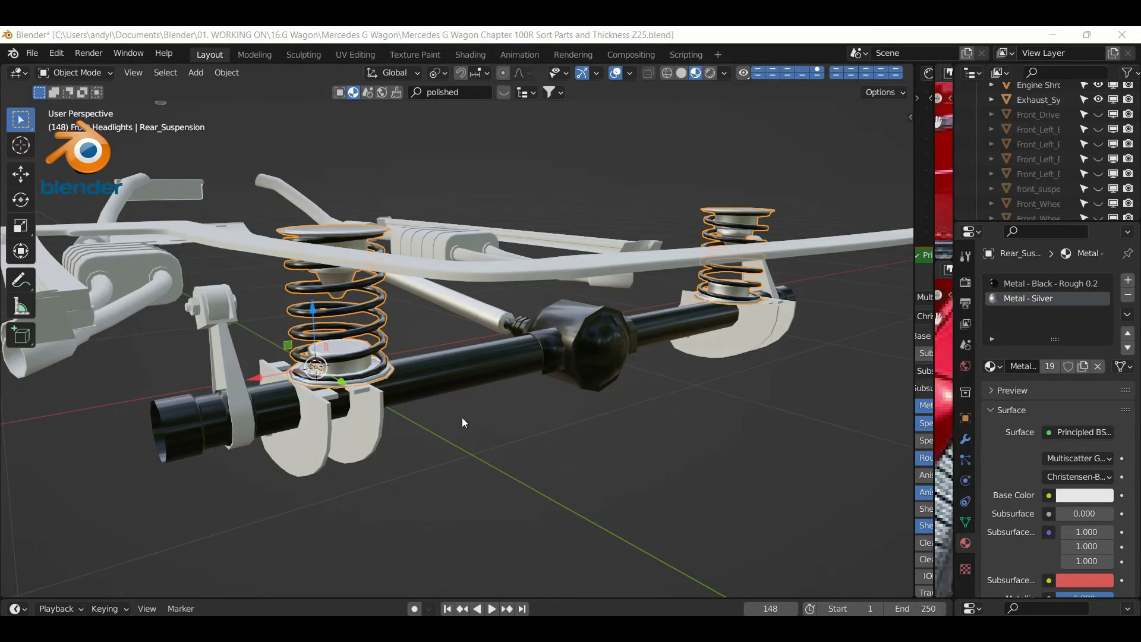
Assign Metal - Black - Rough 0.2 to the rear suspension's linked coil spring
{"action": "left_click", "coordinate": [461, 436]}
{"action": "key", "text": "Tab"}
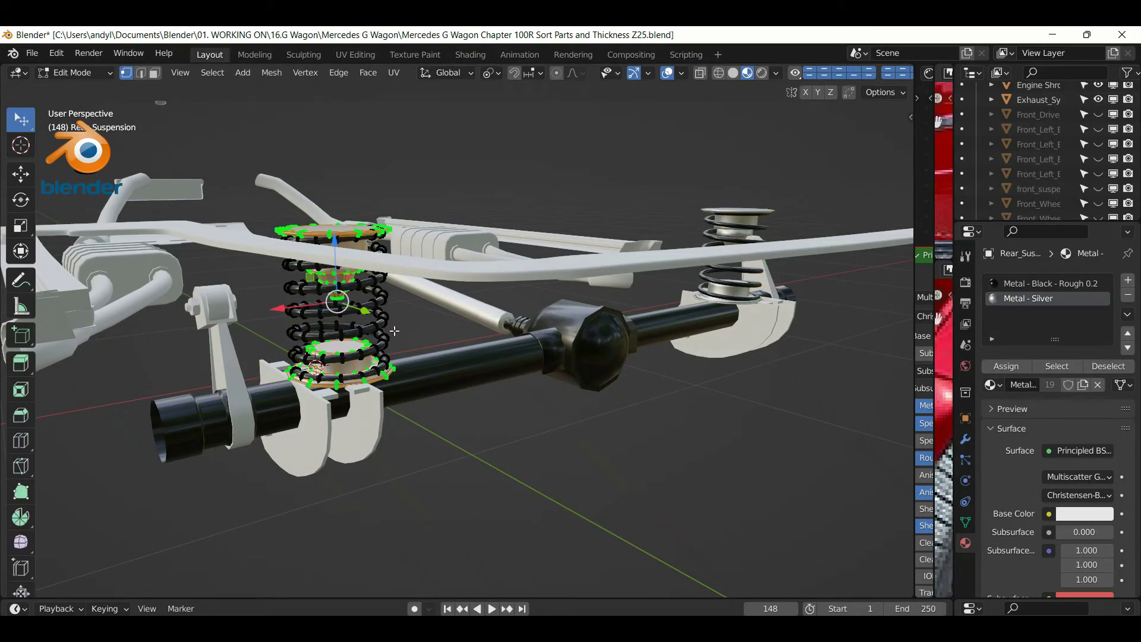
{"action": "left_click", "coordinate": [446, 410]}
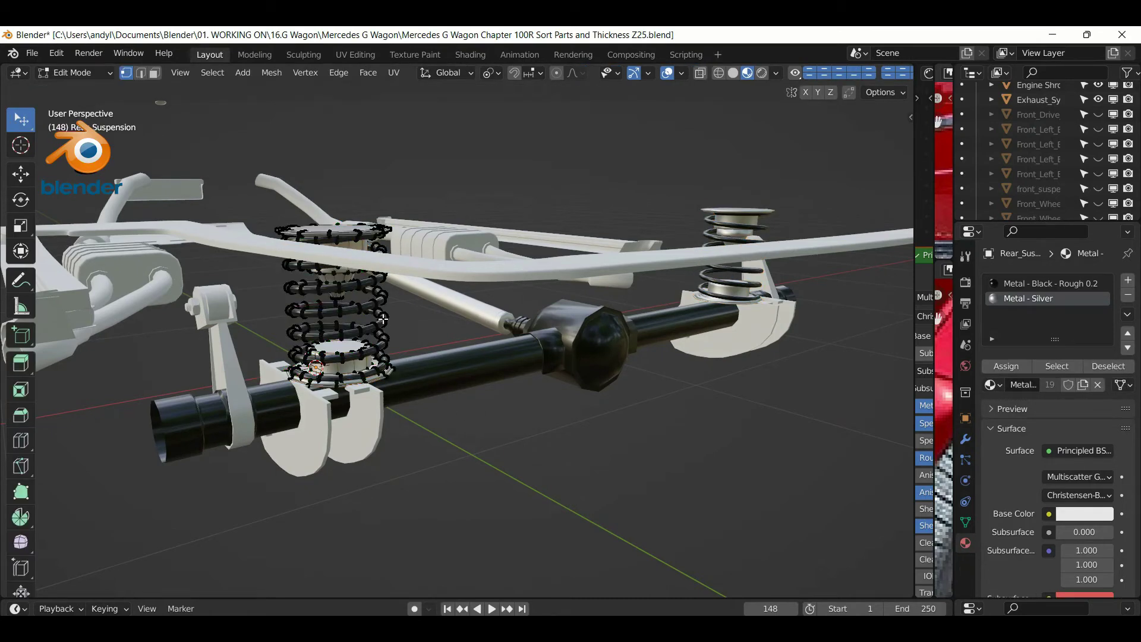
{"action": "left_click", "coordinate": [382, 319]}
{"action": "key", "text": "ctrl+l"}
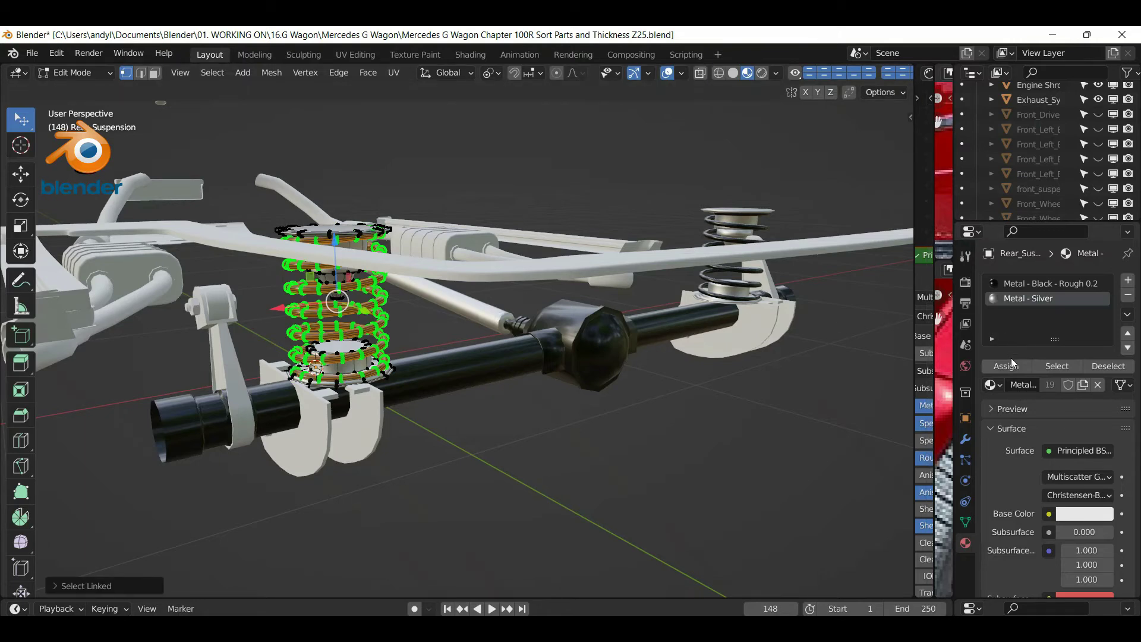
{"action": "left_click", "coordinate": [1010, 284]}
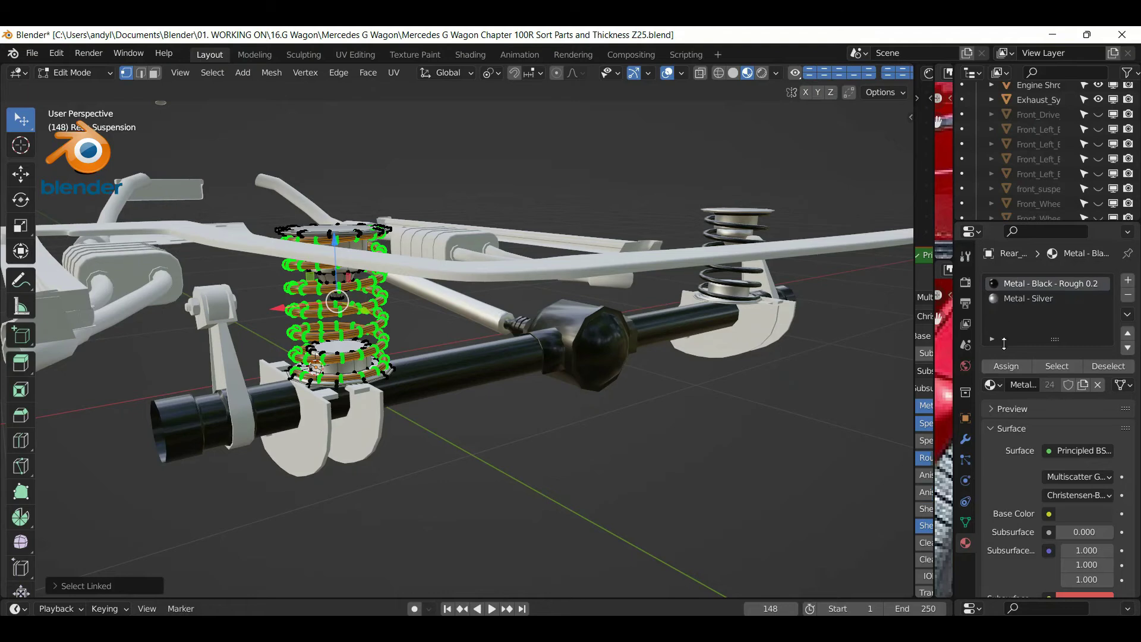
{"action": "left_click", "coordinate": [1005, 366]}
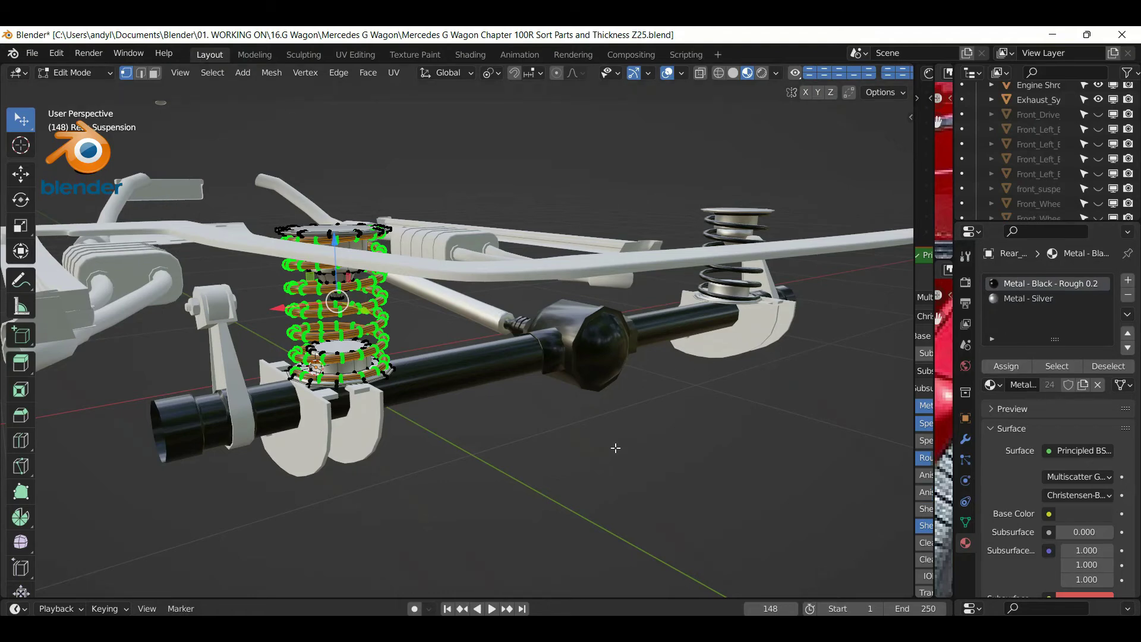
Invert the selection and give the spring caps Metal - Silver, back in Object Mode
{"action": "key", "text": "ctrl+i"}
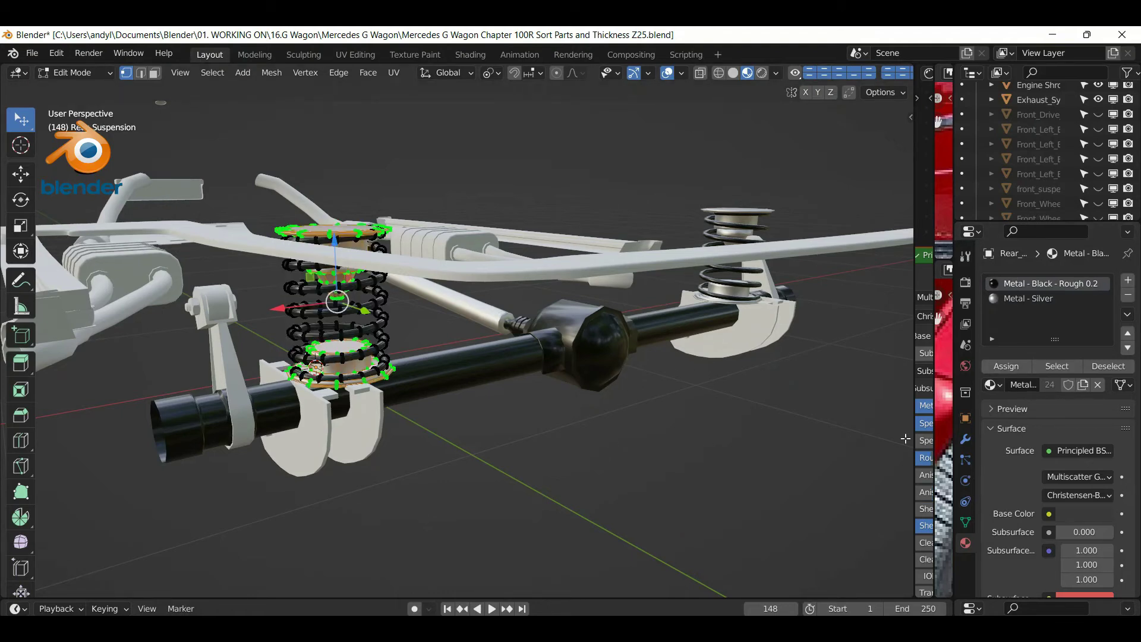
{"action": "left_click", "coordinate": [1033, 303]}
{"action": "left_click", "coordinate": [1008, 365]}
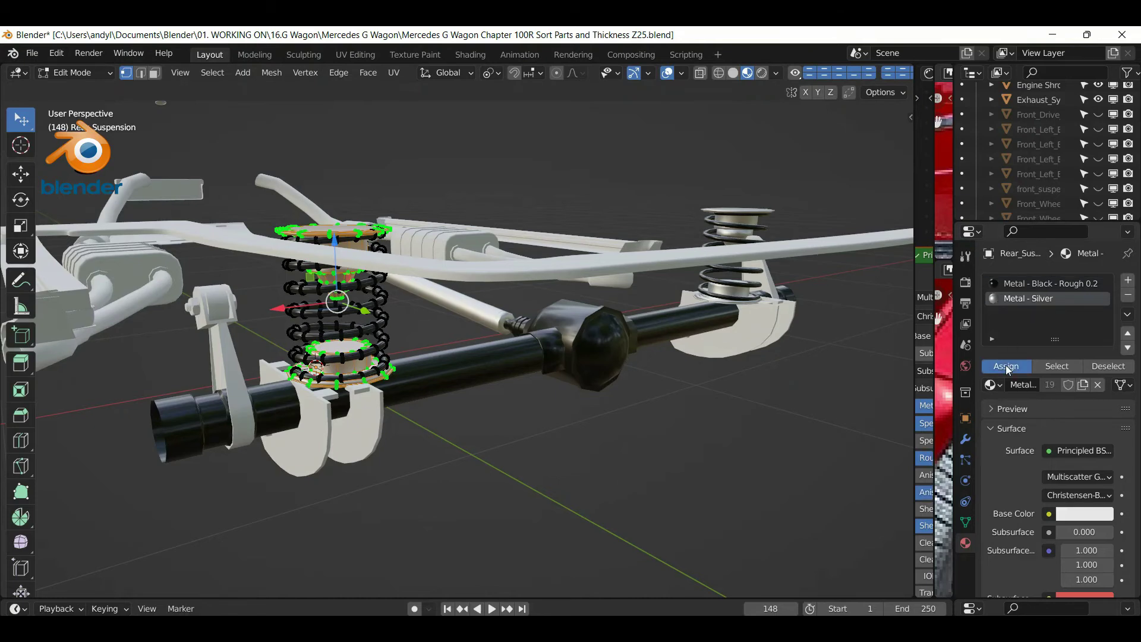
{"action": "key", "text": "Tab"}
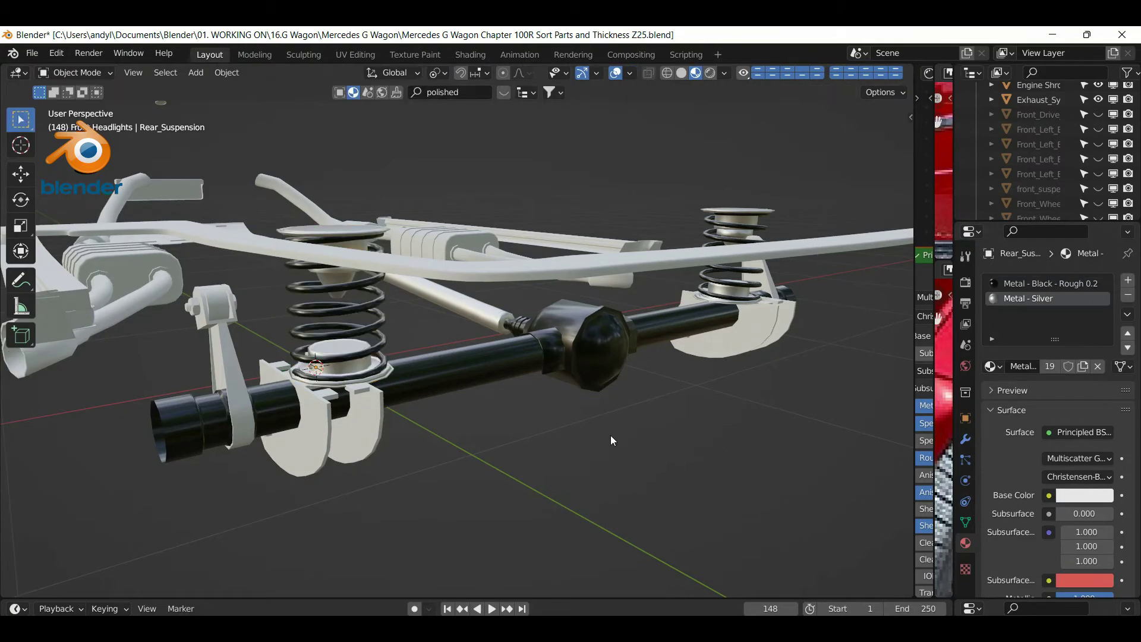
Temporarily hide the rear suspension springs to look underneath, then reveal them
{"action": "left_click", "coordinate": [383, 322]}
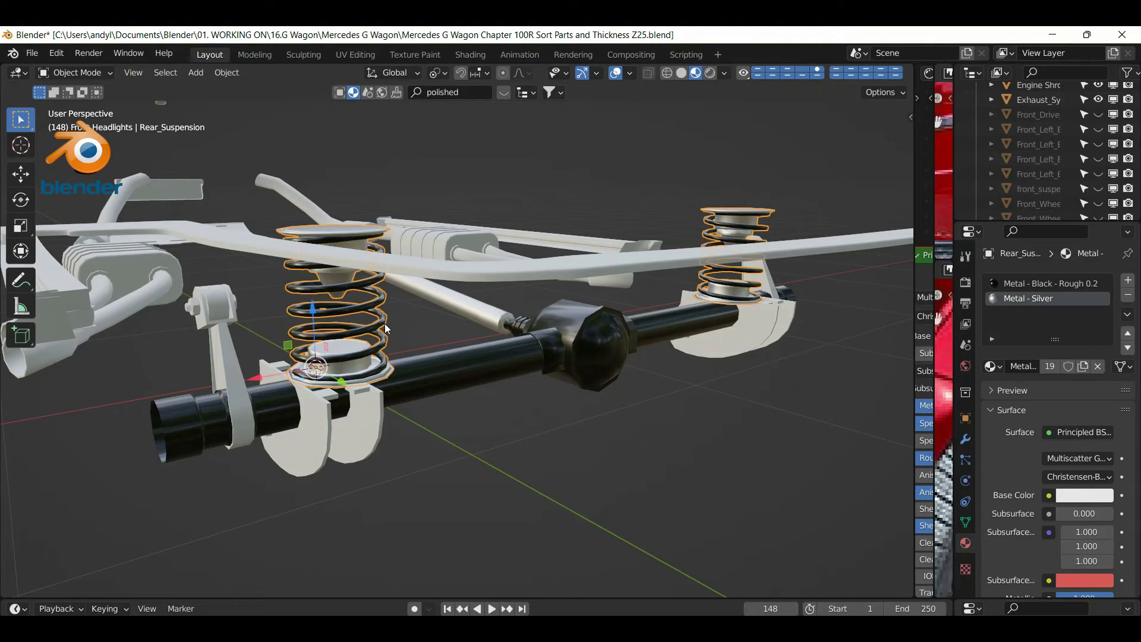
{"action": "key", "text": "h"}
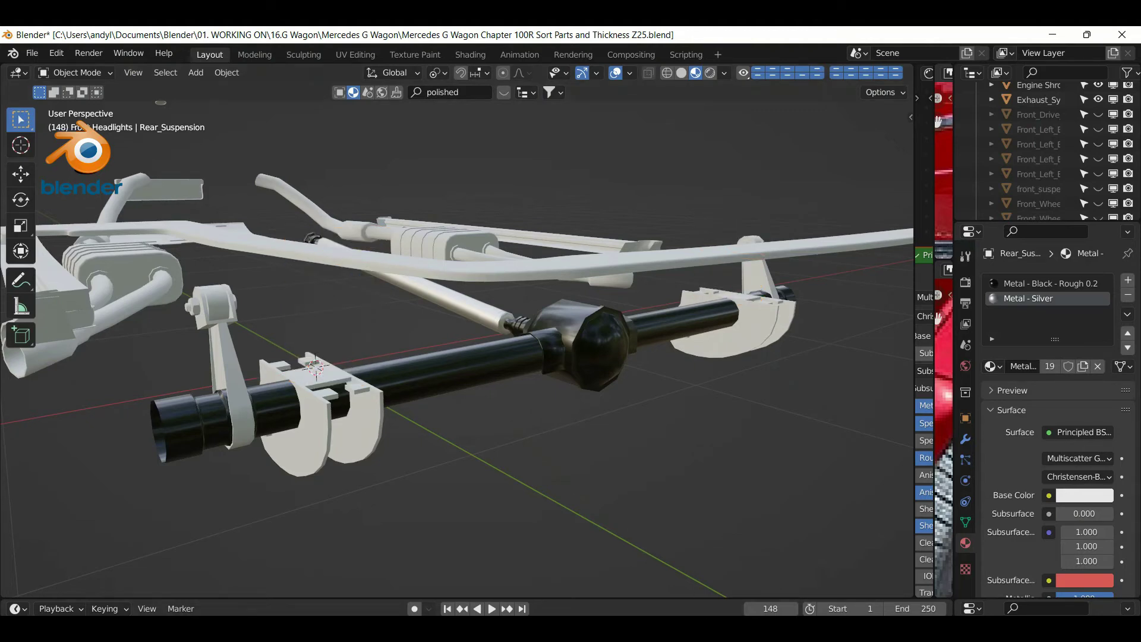
{"action": "scroll", "coordinate": [649, 497], "scroll_direction": "up", "scroll_amount": 2}
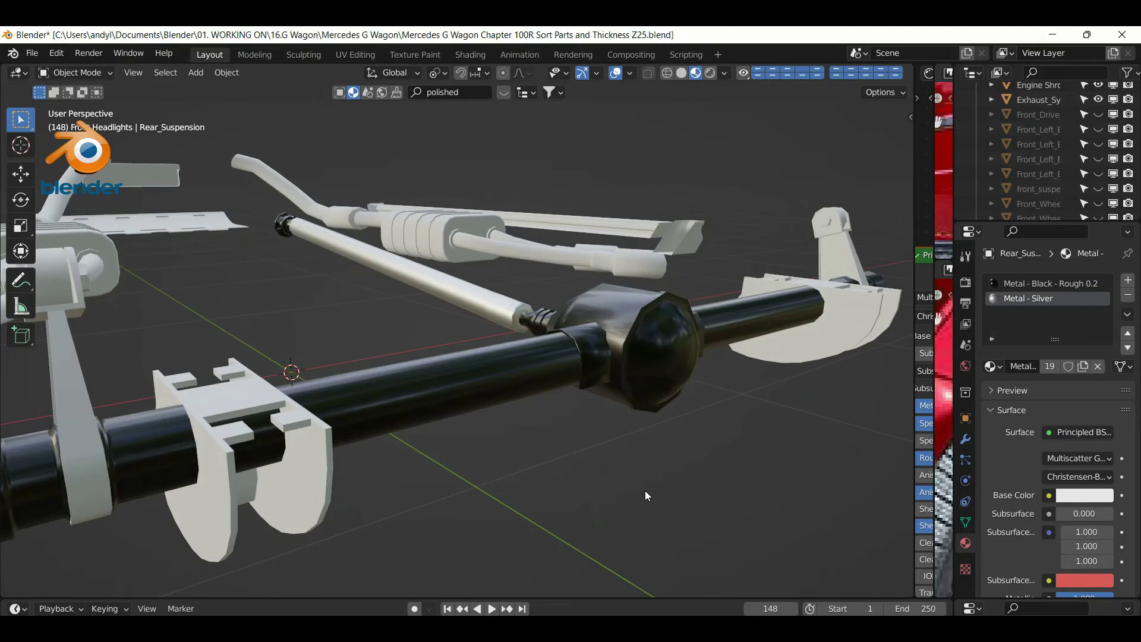
{"action": "key", "text": "alt+h"}
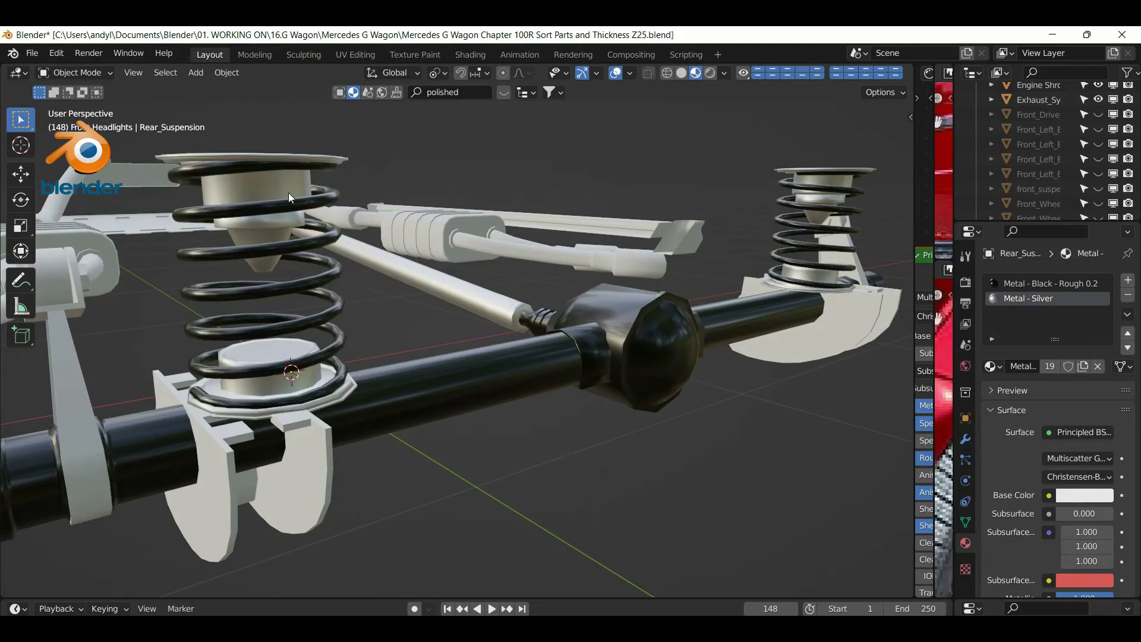
In Edit Mode, select the spring's cone seat and the cylinder above it
{"action": "key", "text": "Tab"}
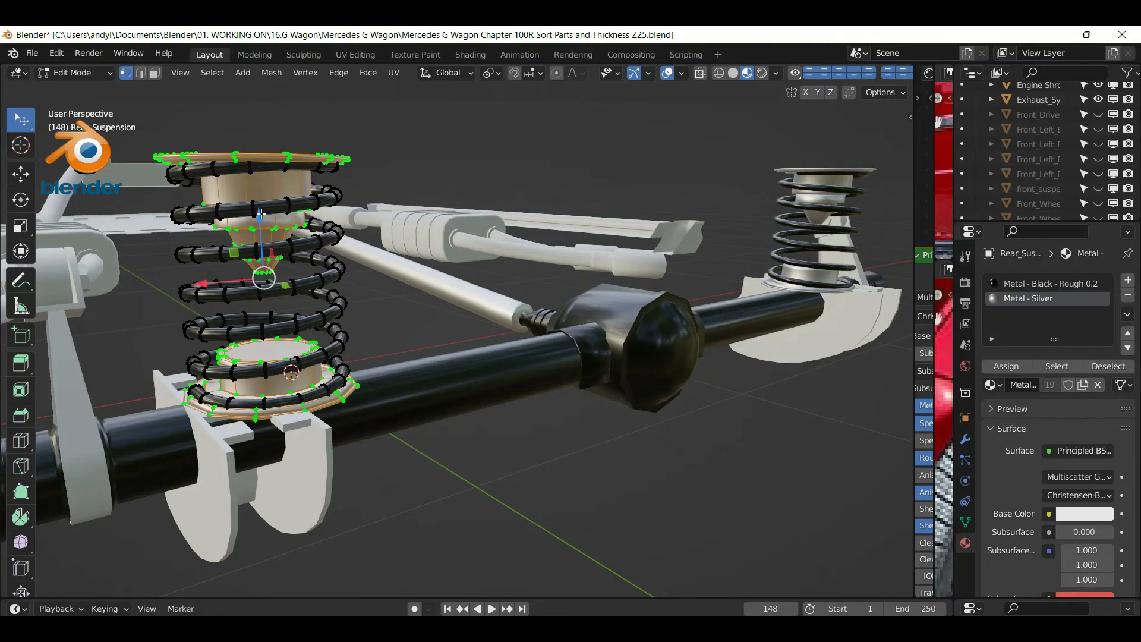
{"action": "key", "text": "alt+a"}
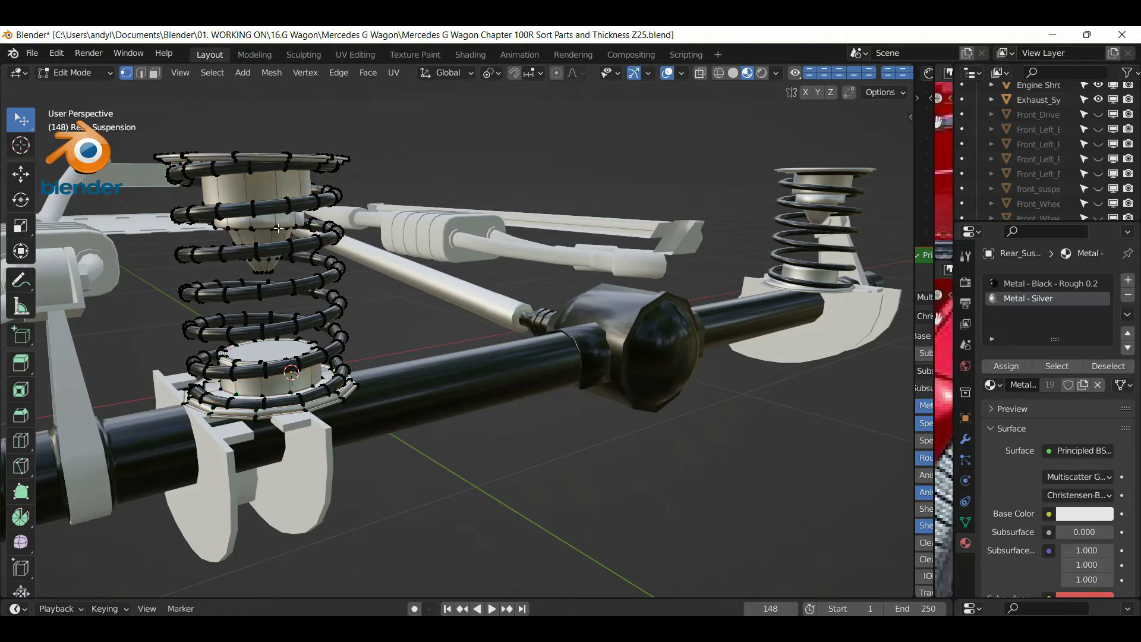
{"action": "key", "text": "l"}
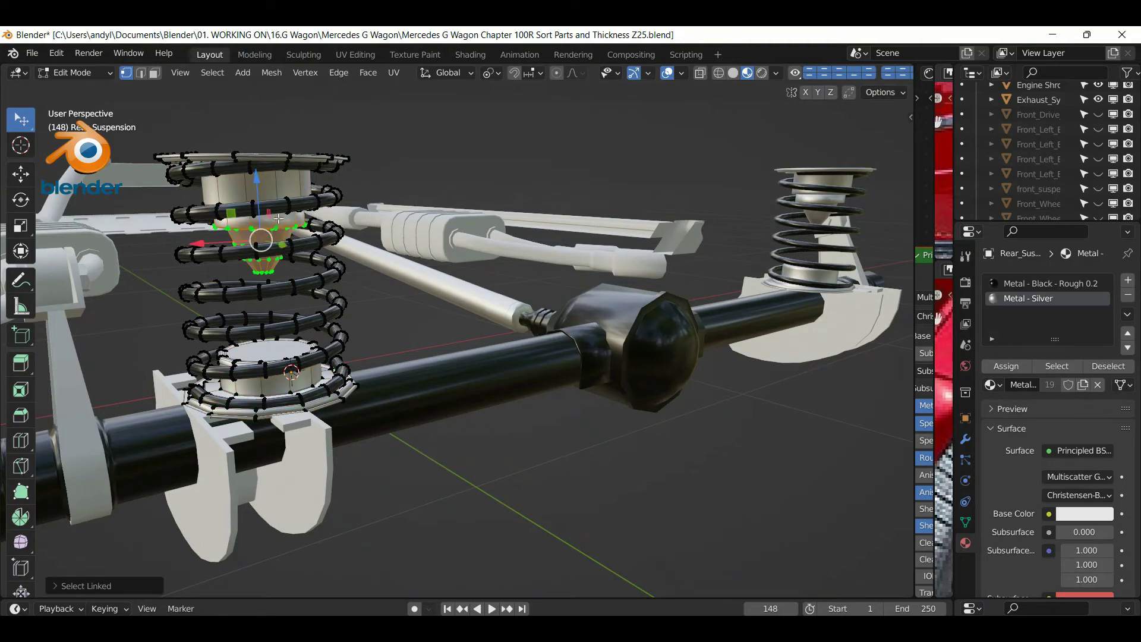
{"action": "scroll", "coordinate": [282, 194], "scroll_direction": "up", "scroll_amount": 2}
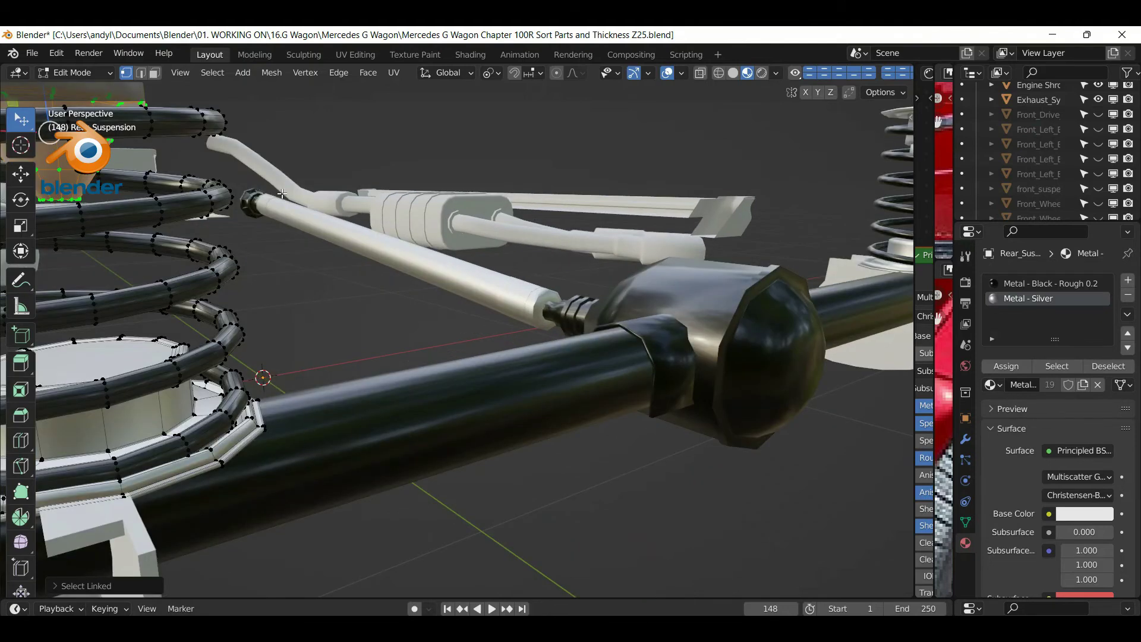
{"action": "scroll", "coordinate": [351, 202], "scroll_direction": "up", "scroll_amount": 3}
{"action": "scroll", "coordinate": [351, 202], "scroll_direction": "up", "scroll_amount": 1, "text": "shift"}
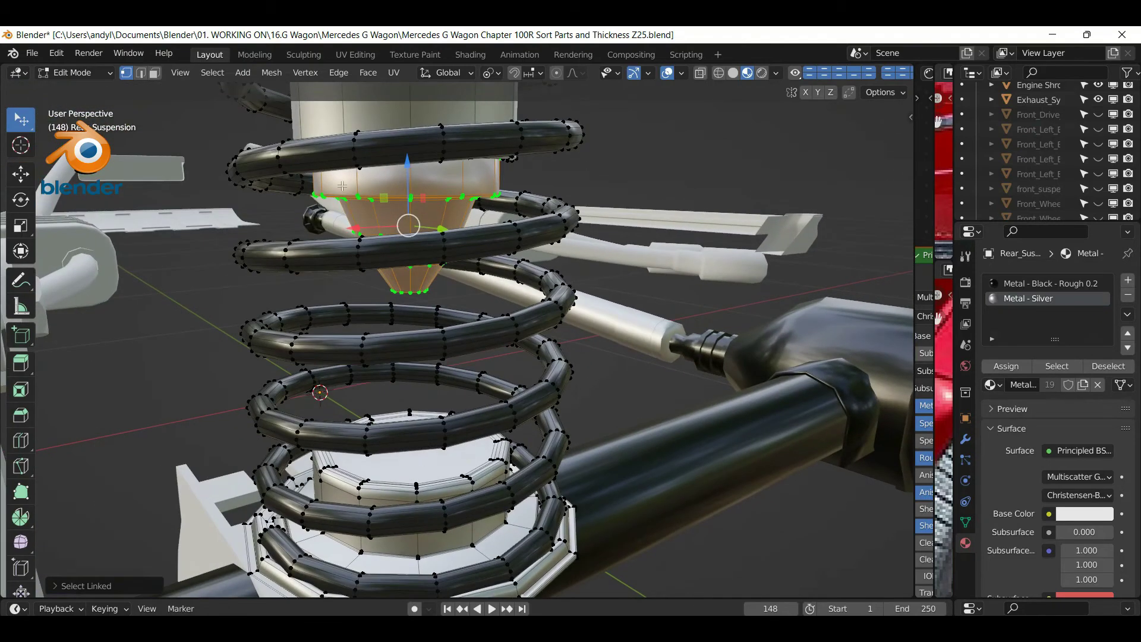
{"action": "scroll", "coordinate": [333, 192], "scroll_direction": "up", "scroll_amount": 3, "text": "shift"}
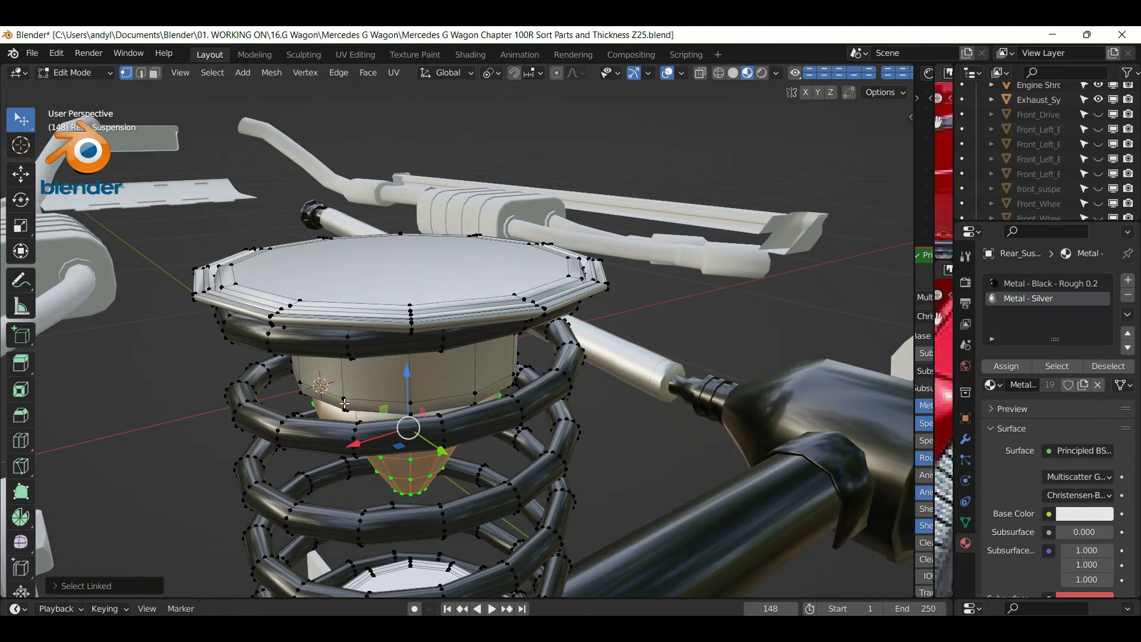
{"action": "key", "text": "l"}
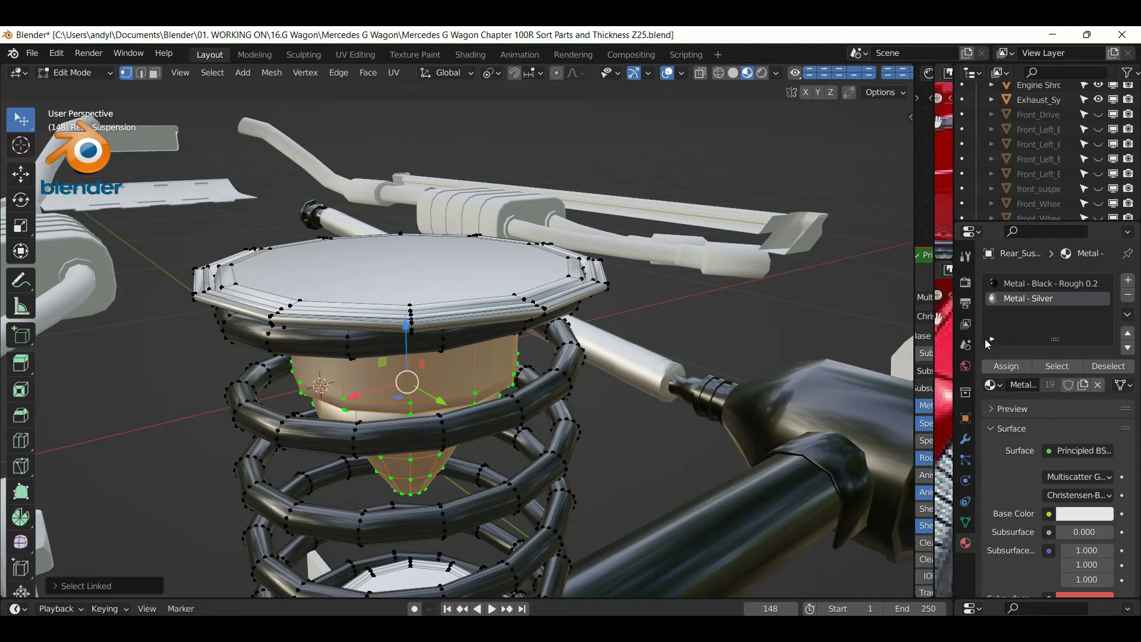
Replace the slot's Metal - Silver with Plastic R.02, then reselect the spring and inner cylinder
{"action": "left_click", "coordinate": [990, 386]}
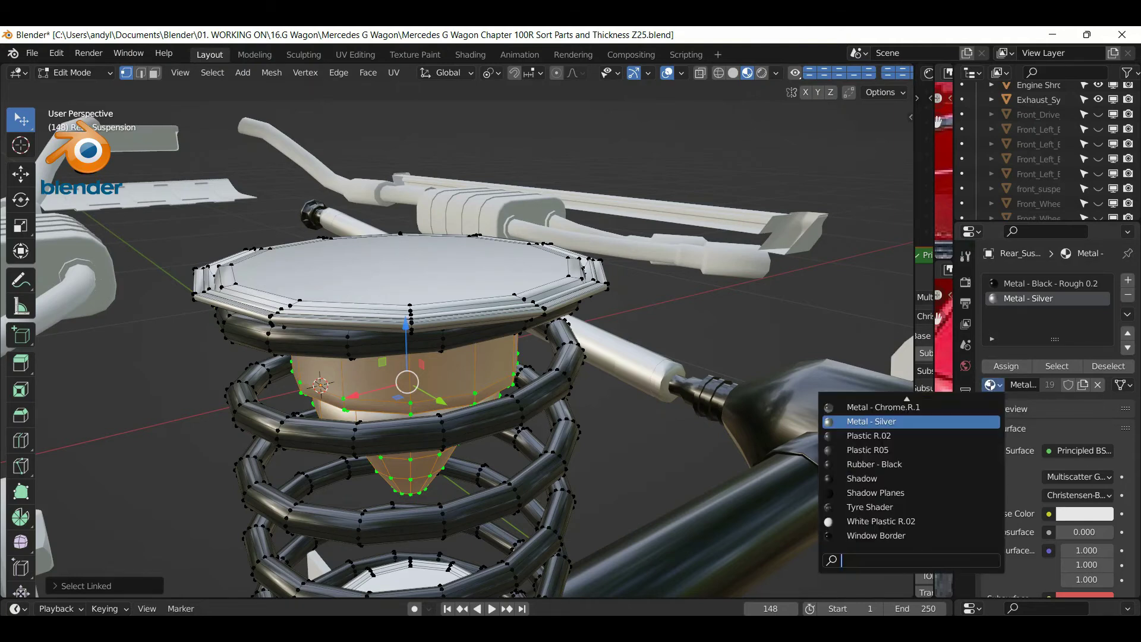
{"action": "left_click", "coordinate": [941, 437]}
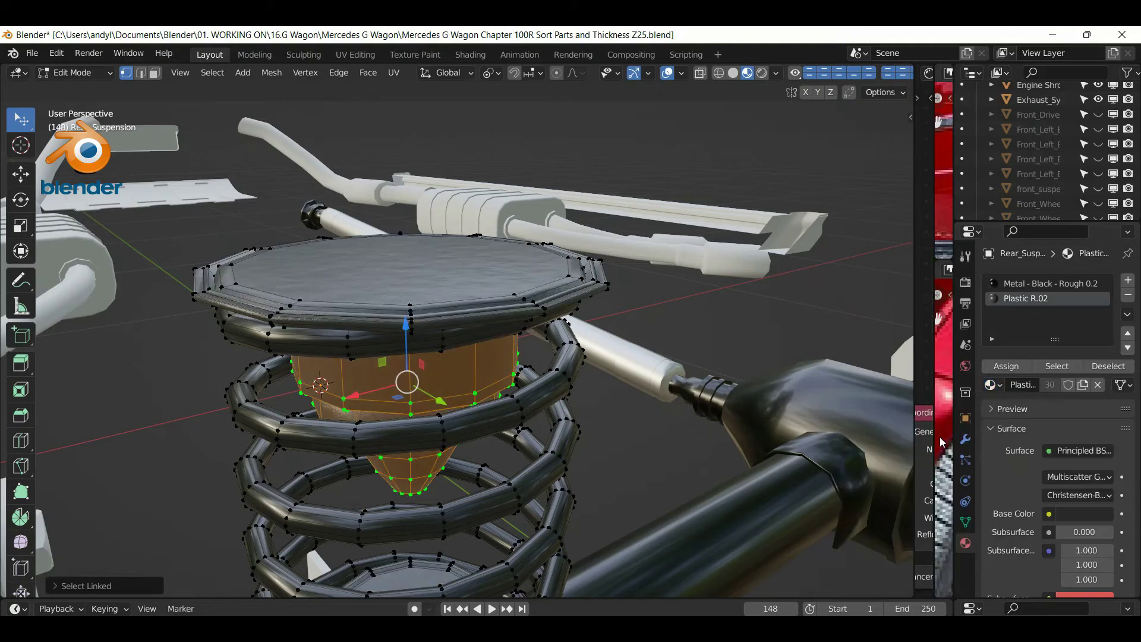
{"action": "key", "text": "Home"}
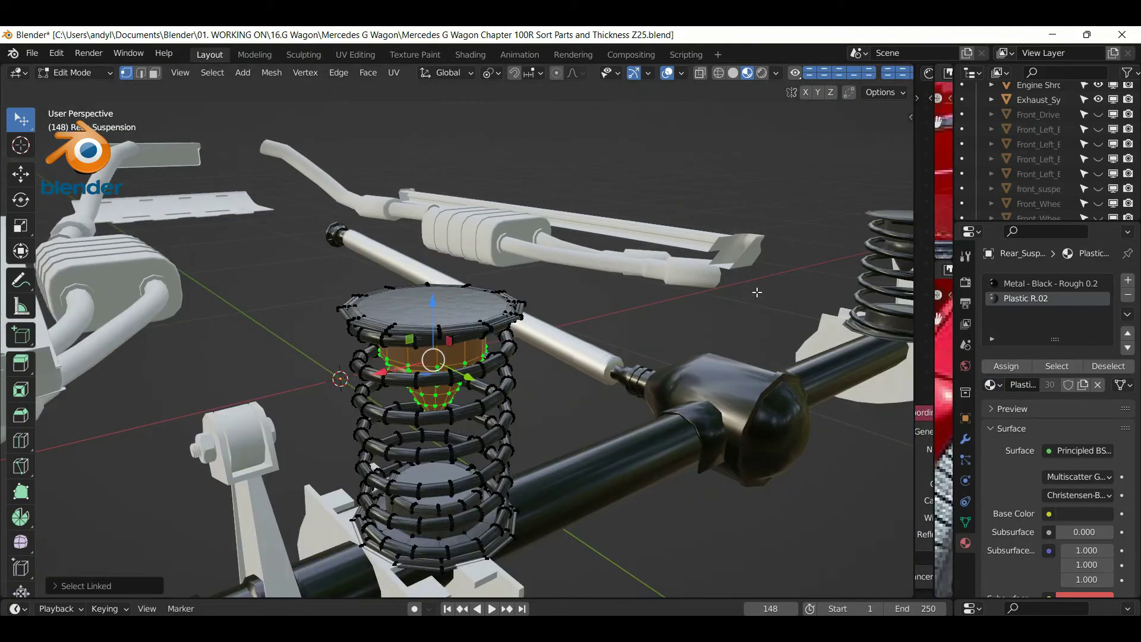
{"action": "scroll", "coordinate": [547, 273], "scroll_direction": "up", "scroll_amount": 3}
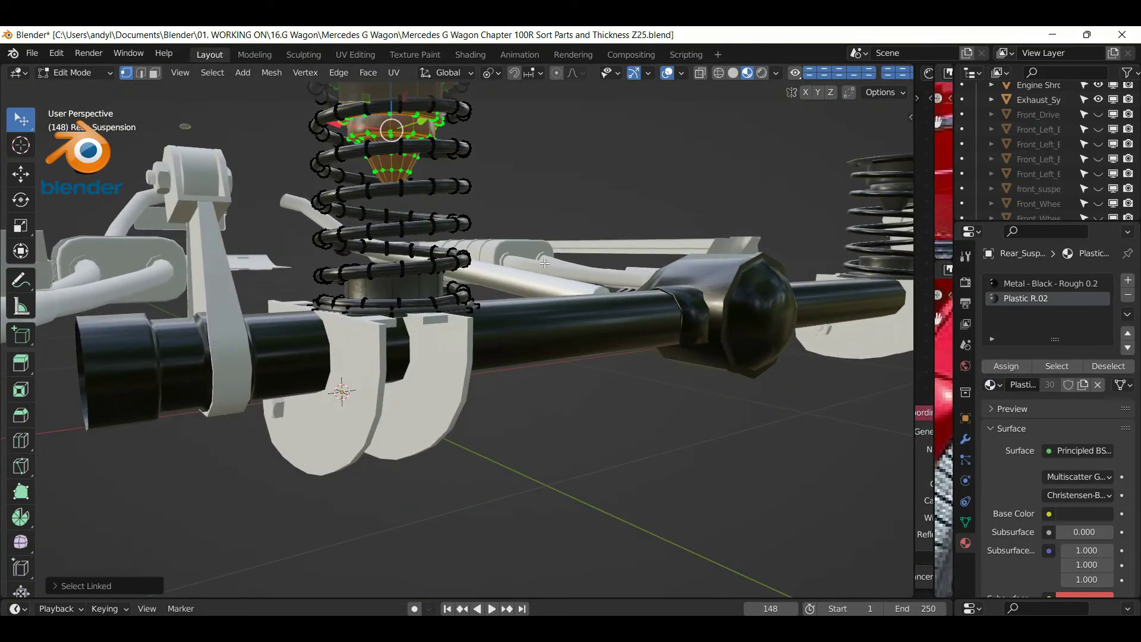
{"action": "left_click", "coordinate": [520, 196]}
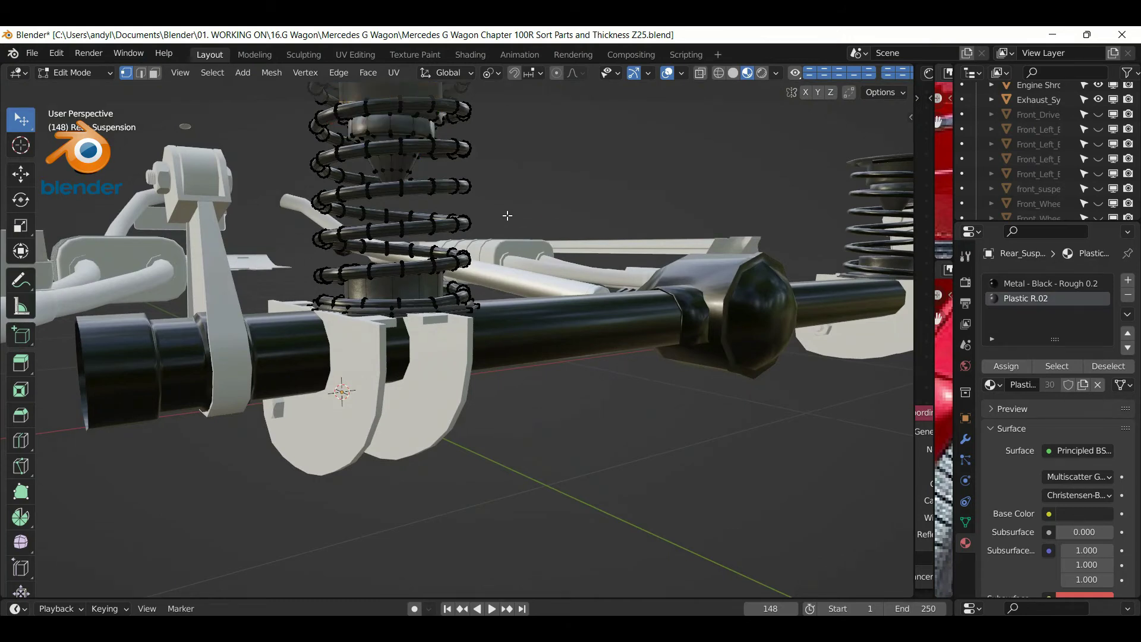
{"action": "scroll", "coordinate": [424, 289], "scroll_direction": "up", "scroll_amount": 3}
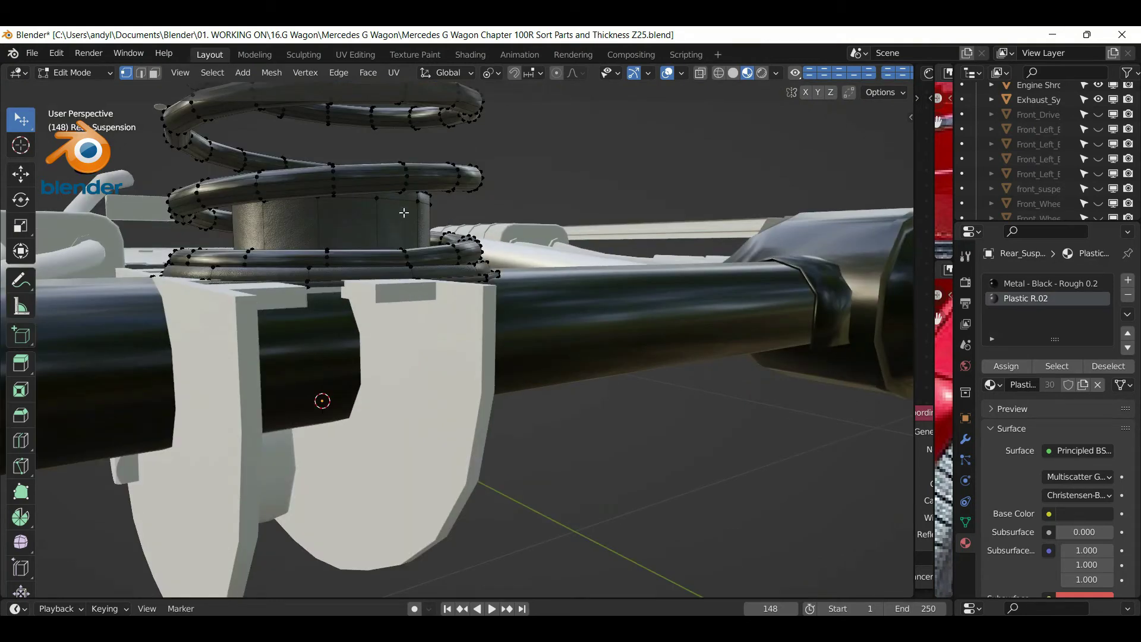
{"action": "key", "text": "l"}
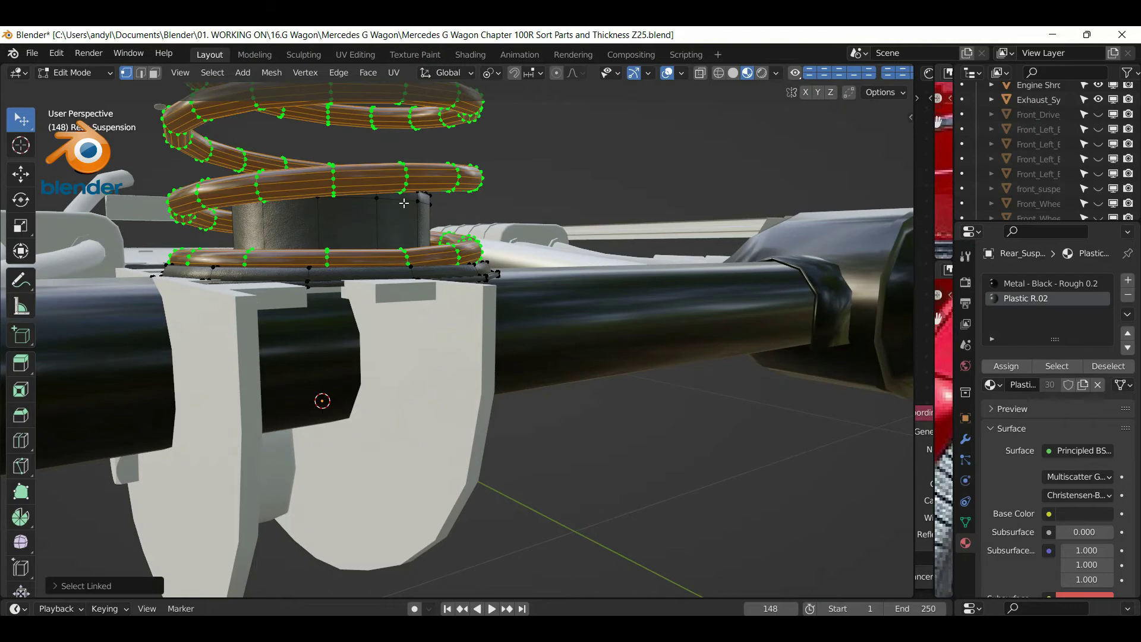
{"action": "left_click", "coordinate": [483, 179]}
{"action": "key", "text": "l"}
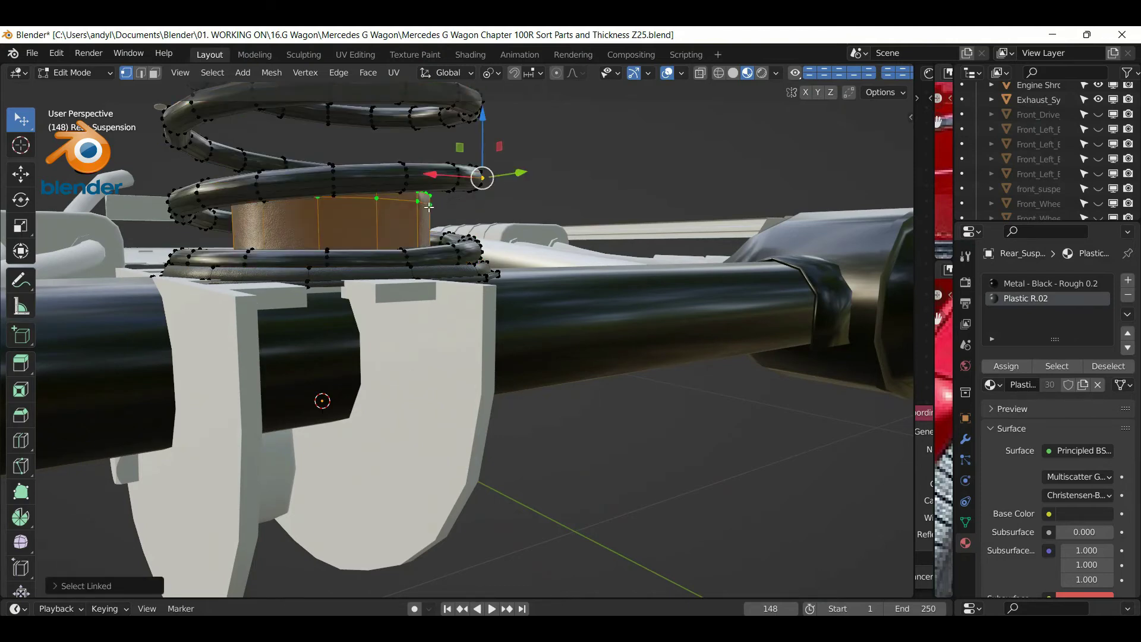
{"action": "left_click", "coordinate": [589, 185]}
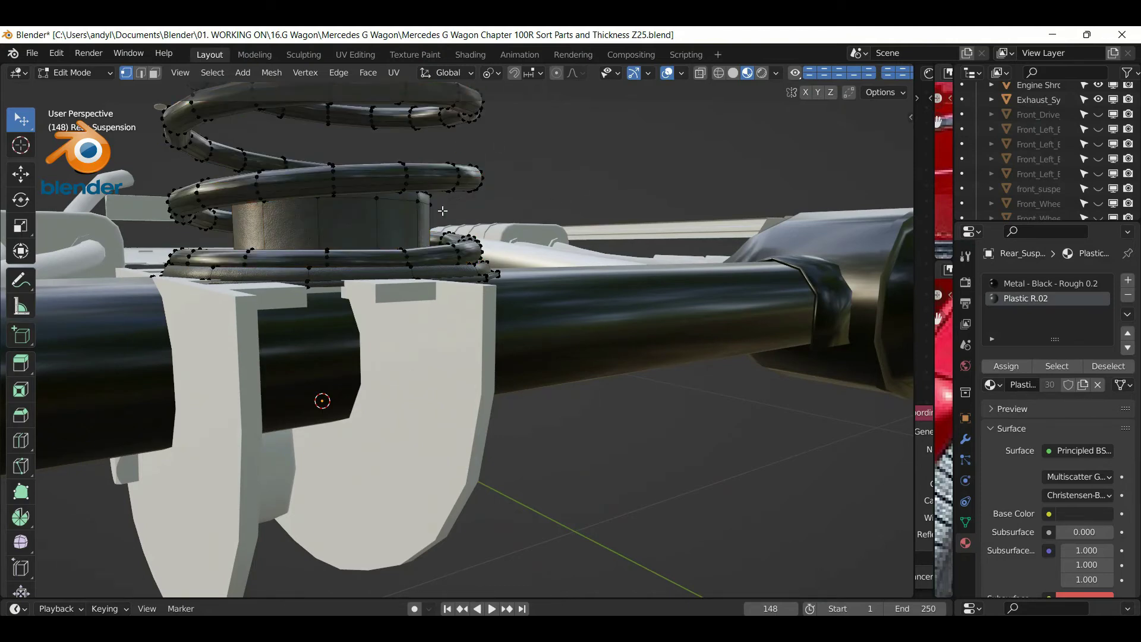
{"action": "key", "text": "l"}
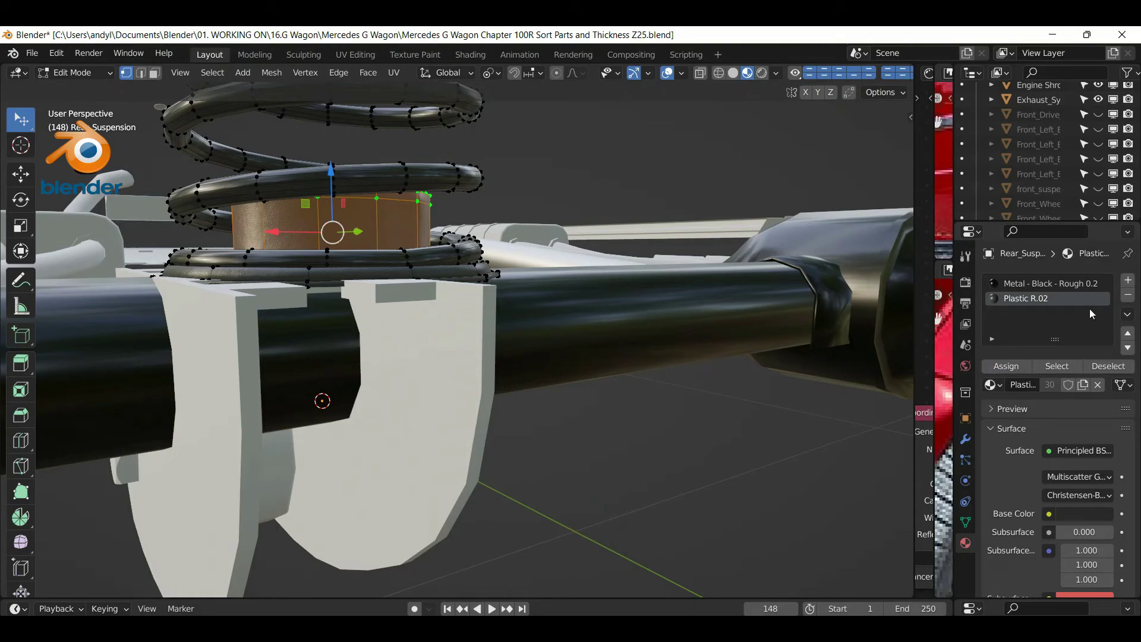
Add a new material slot to Rear_Suspension holding Metal - Silver
{"action": "left_click", "coordinate": [1127, 280]}
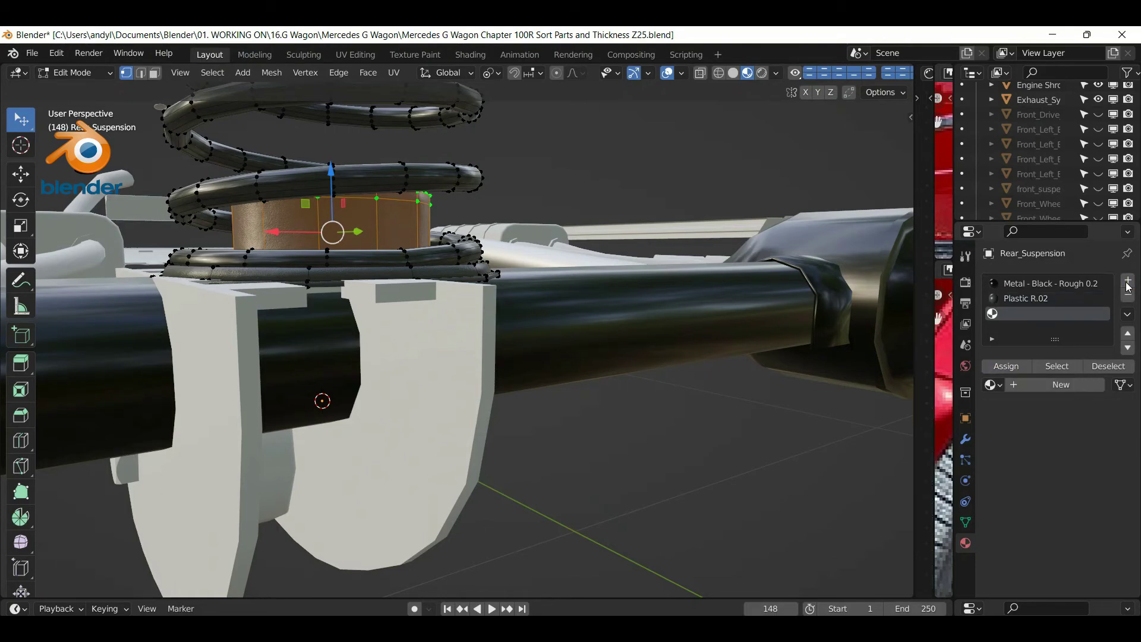
{"action": "left_click", "coordinate": [991, 385]}
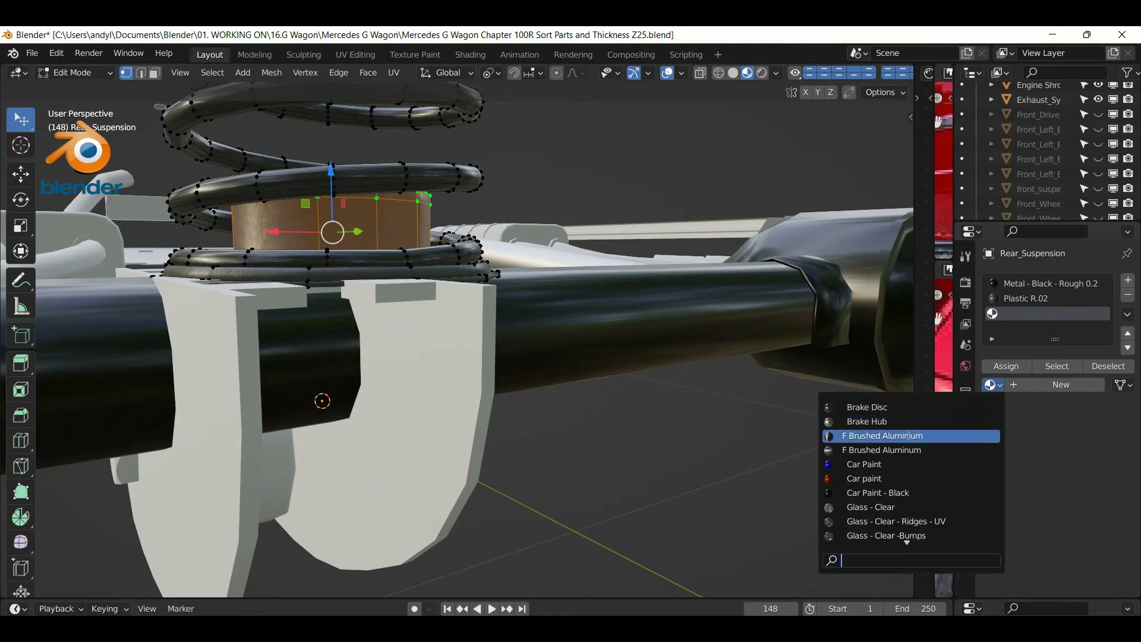
{"action": "scroll", "coordinate": [914, 505], "scroll_direction": "down", "scroll_amount": 10}
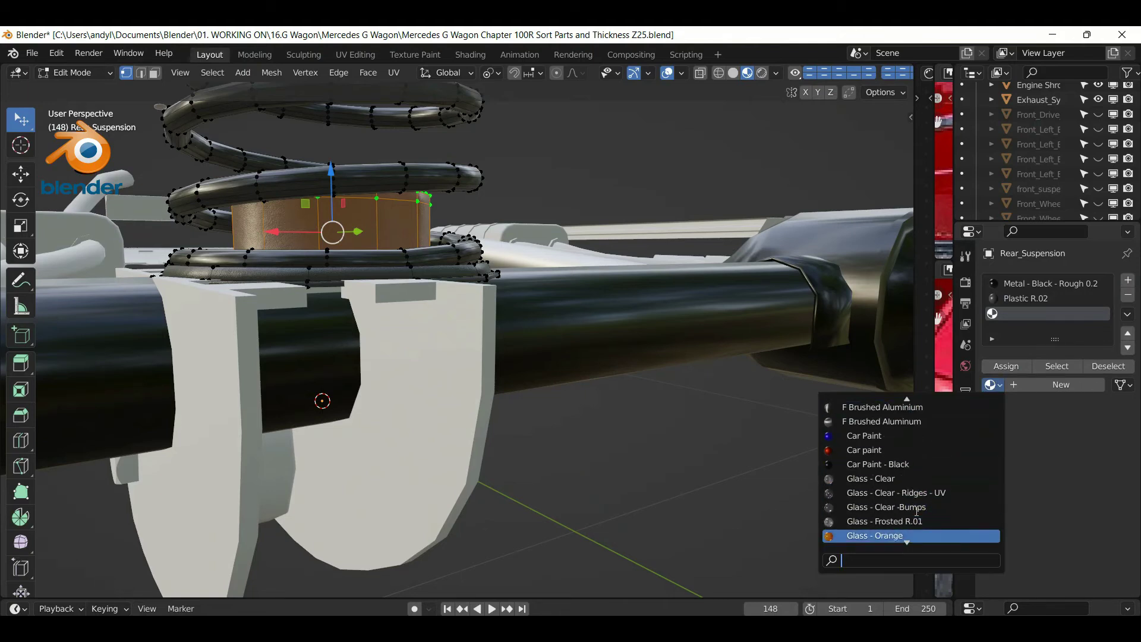
{"action": "scroll", "coordinate": [914, 512], "scroll_direction": "down", "scroll_amount": 10}
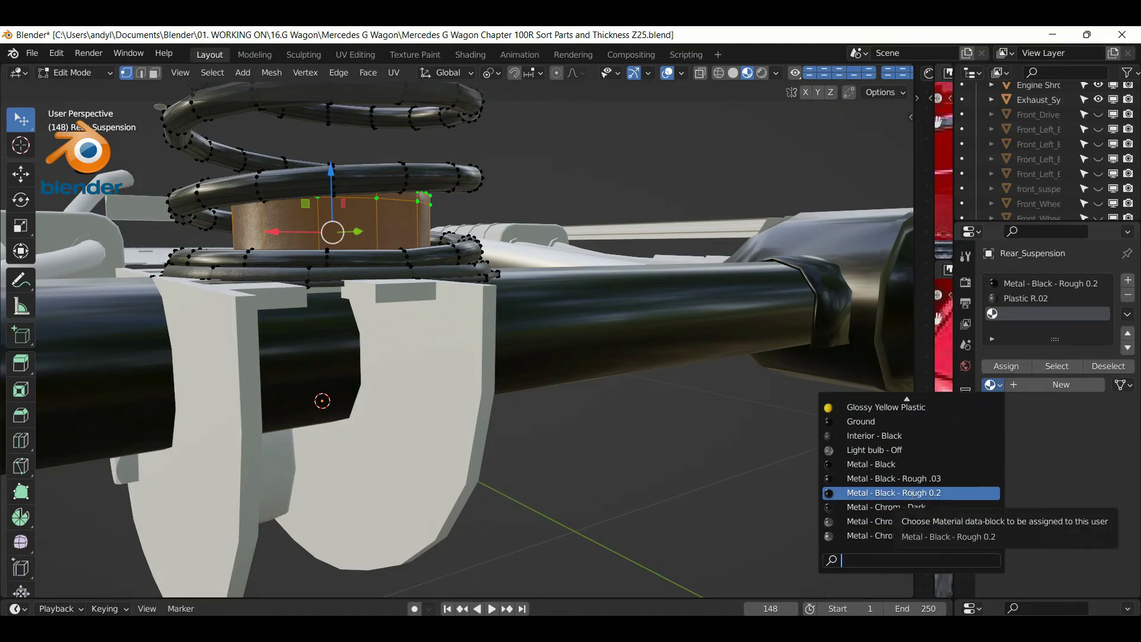
{"action": "scroll", "coordinate": [912, 495], "scroll_direction": "down", "scroll_amount": 2}
{"action": "scroll", "coordinate": [912, 493], "scroll_direction": "down", "scroll_amount": 2}
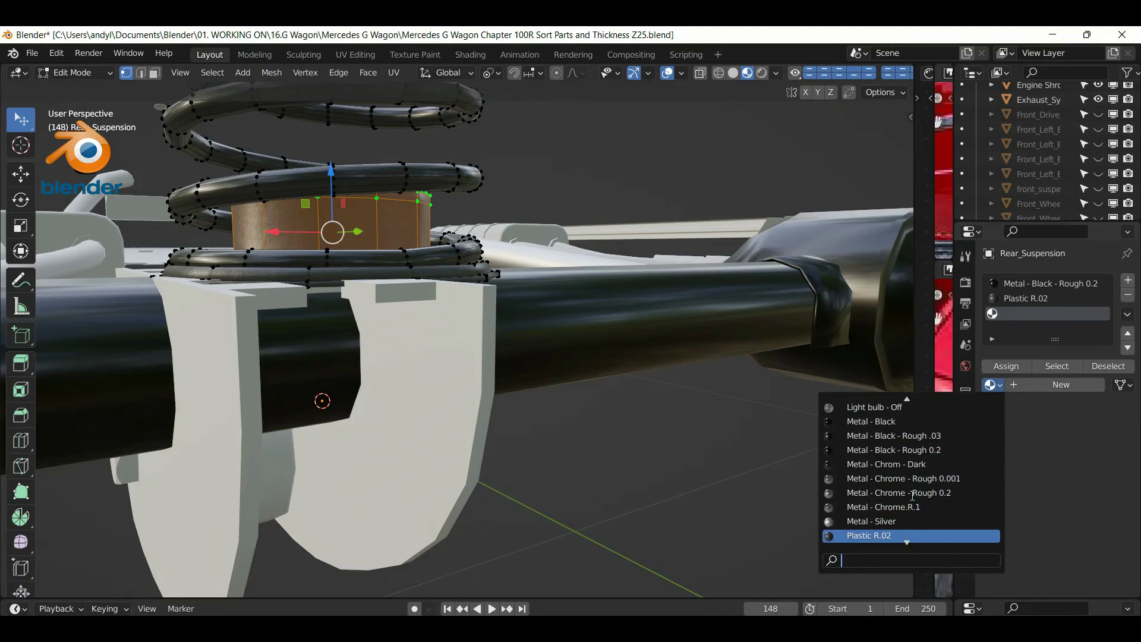
{"action": "left_click", "coordinate": [879, 519]}
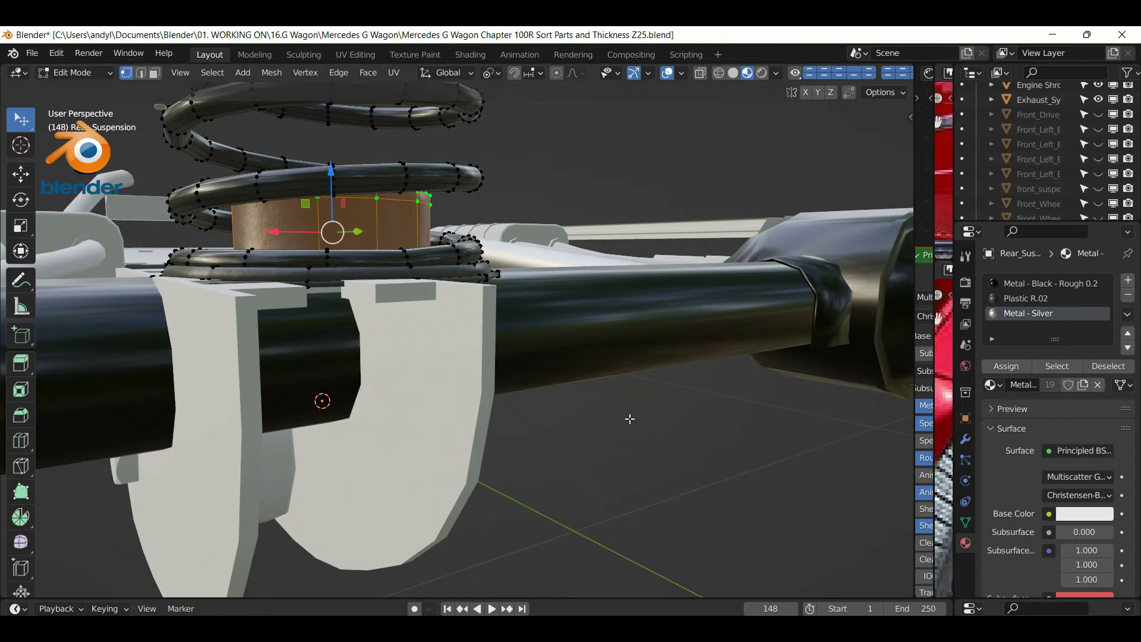
Assign Metal - Silver to the spring's top disc and return to Object Mode
{"action": "left_click", "coordinate": [630, 419]}
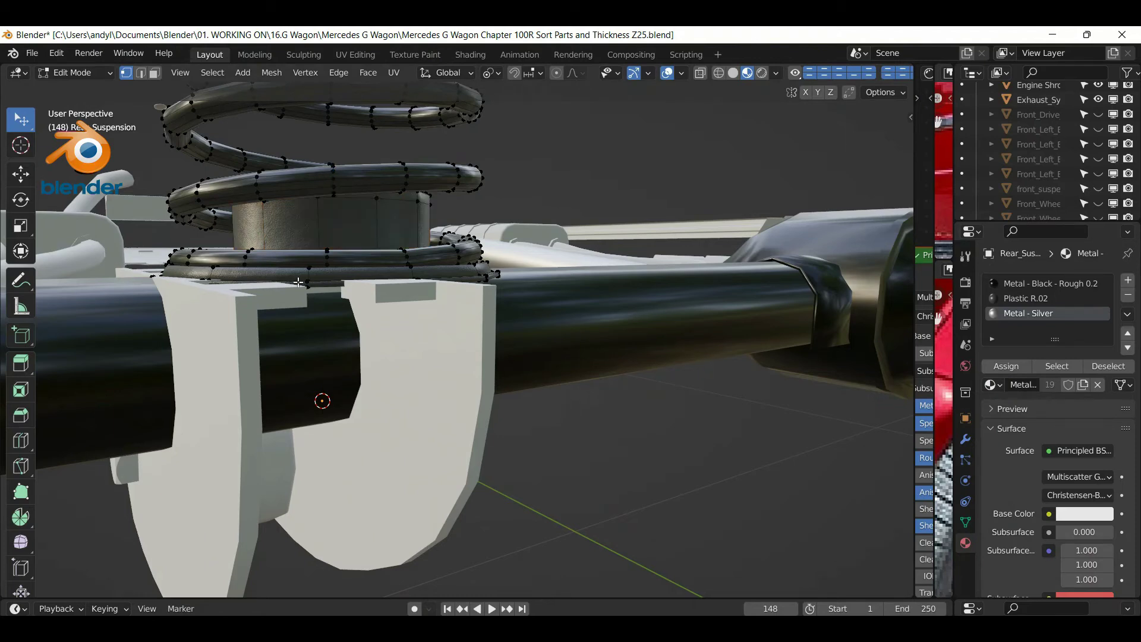
{"action": "key", "text": "l"}
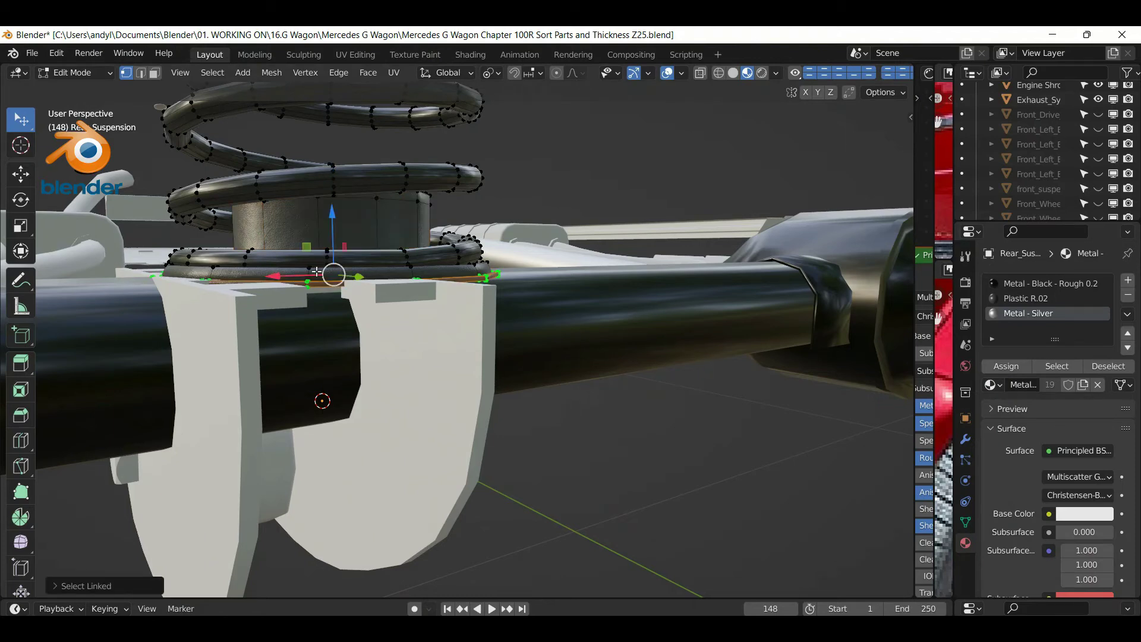
{"action": "middle_click_drag", "start_coordinate": [404, 155], "coordinate": [403, 264]}
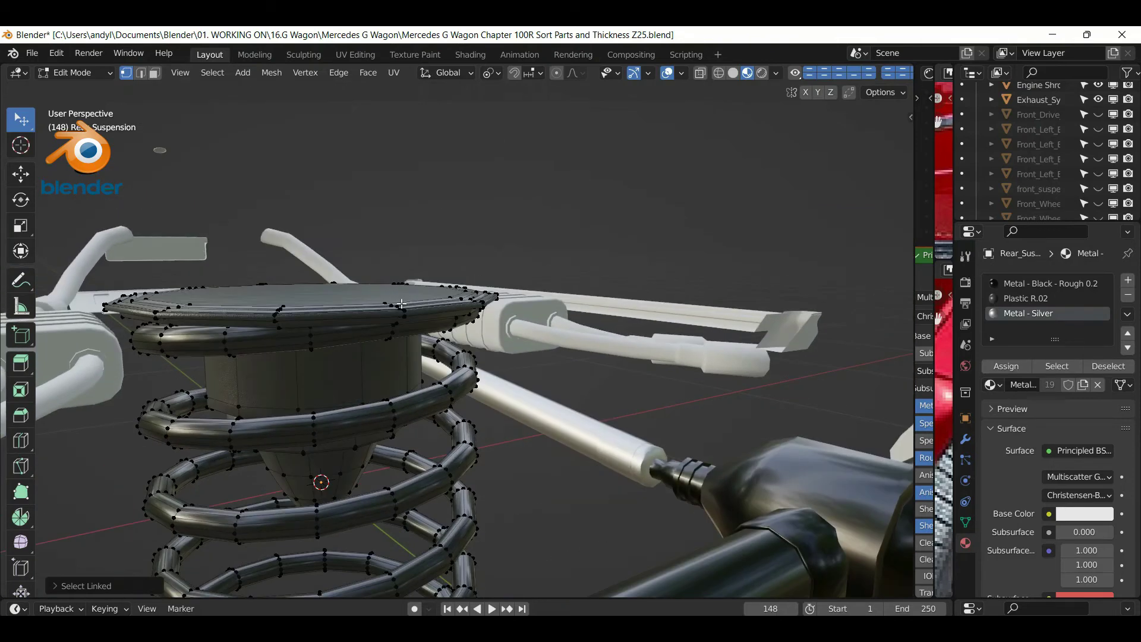
{"action": "key", "text": "l"}
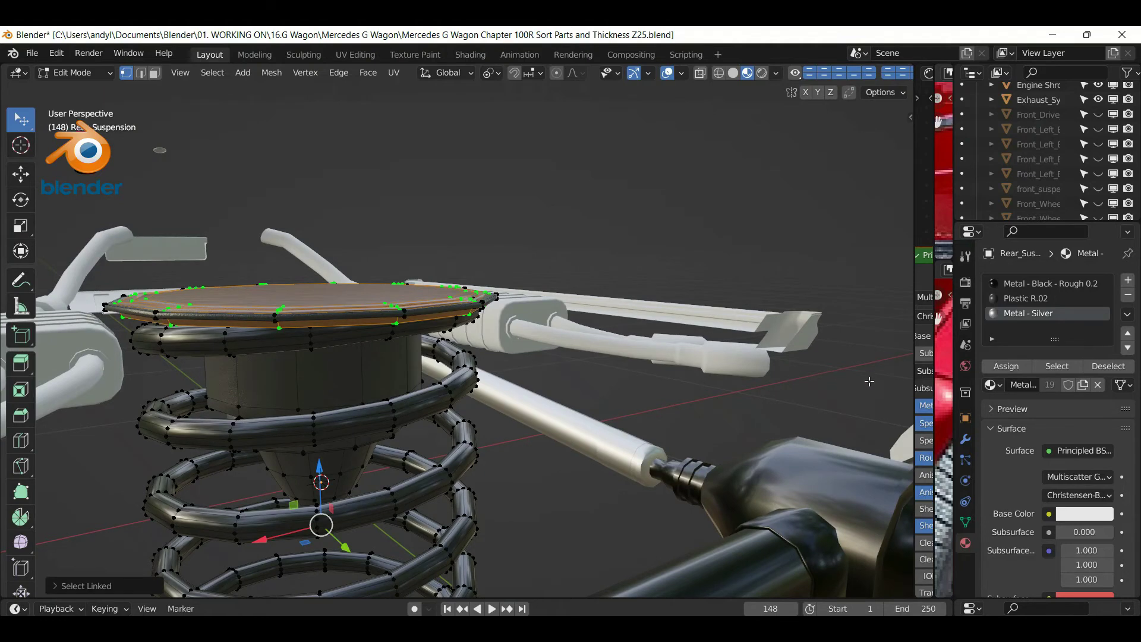
{"action": "left_click", "coordinate": [1016, 369]}
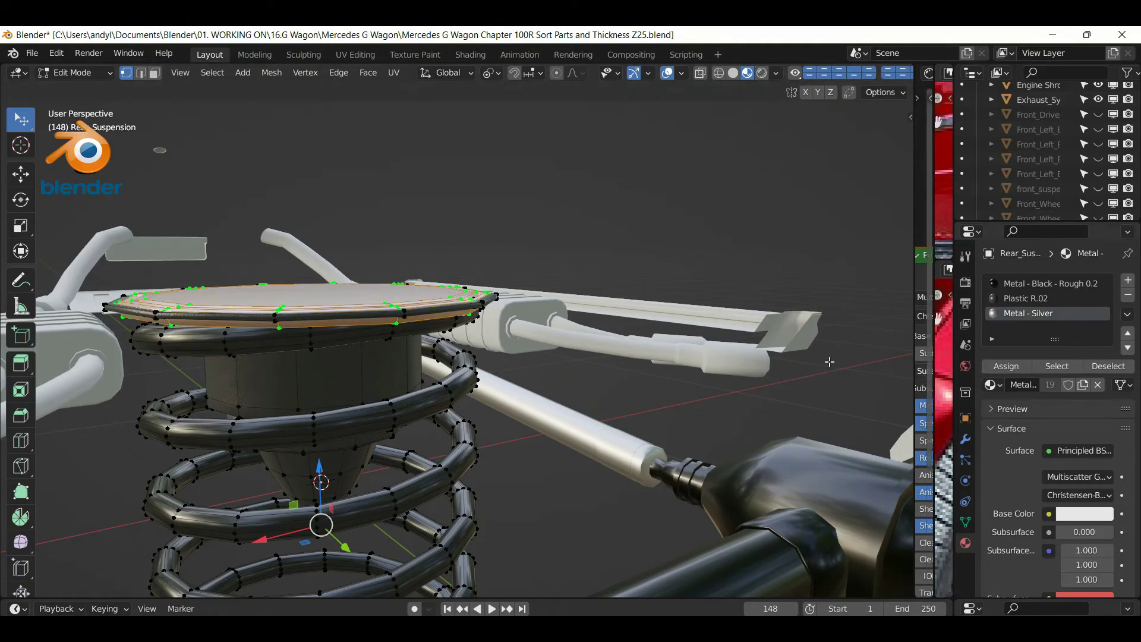
{"action": "left_click", "coordinate": [706, 230]}
{"action": "key", "text": "Tab"}
{"action": "scroll", "coordinate": [618, 240], "scroll_direction": "down", "scroll_amount": 4}
{"action": "middle_click_drag", "start_coordinate": [529, 251], "coordinate": [479, 243]}
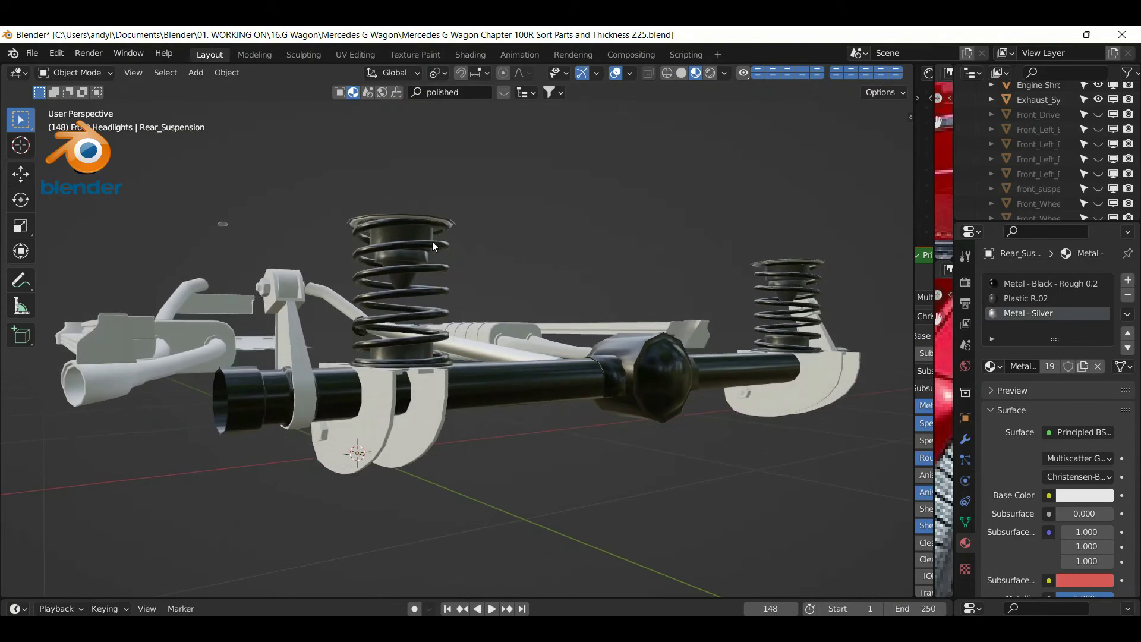
Hide the two rear coil springs
{"action": "left_click", "coordinate": [426, 274]}
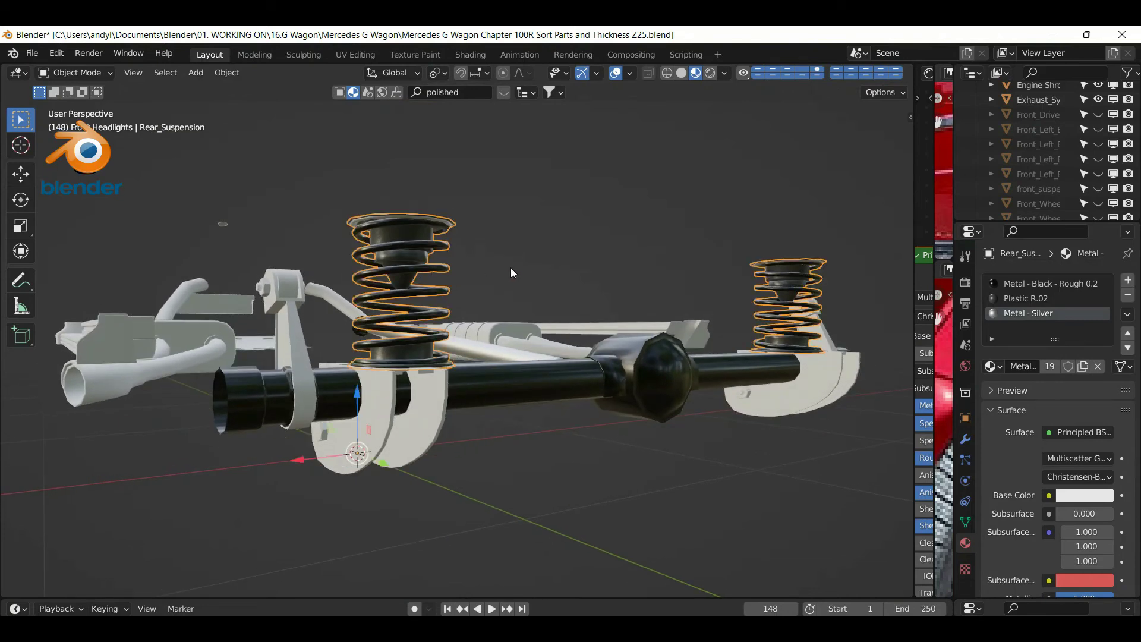
{"action": "key", "text": "h"}
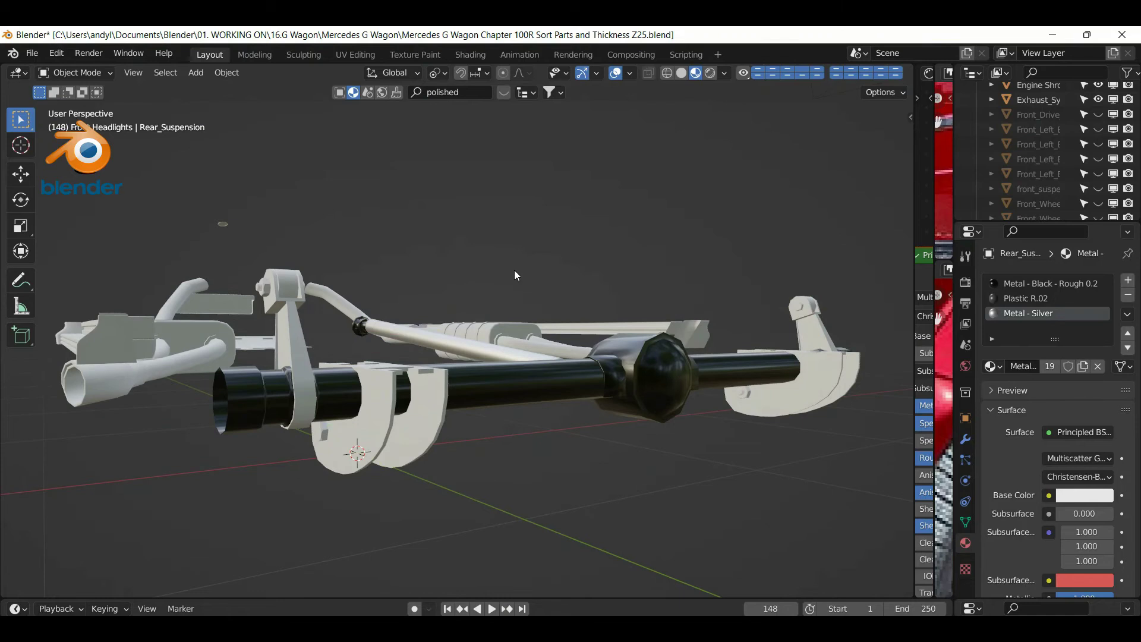
{"action": "middle_click_drag", "start_coordinate": [653, 535], "coordinate": [692, 541]}
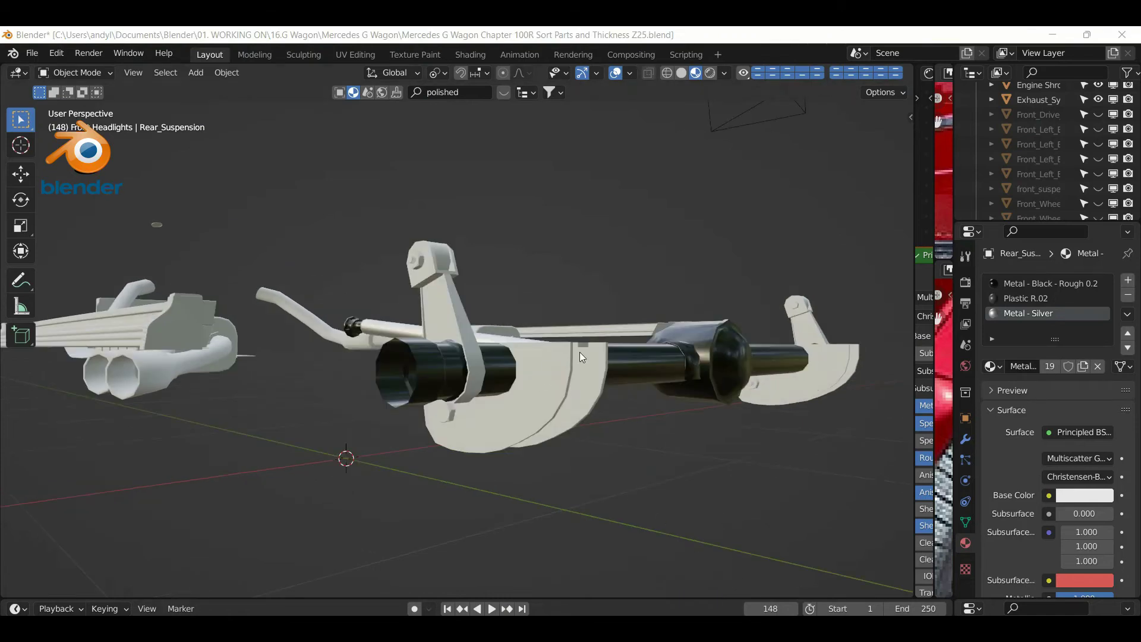
Copy the Rear_Wheel_Drive_Shaft's dark metal material to the Rear_Suspension_Base_Attachment brackets
{"action": "left_click", "coordinate": [581, 383]}
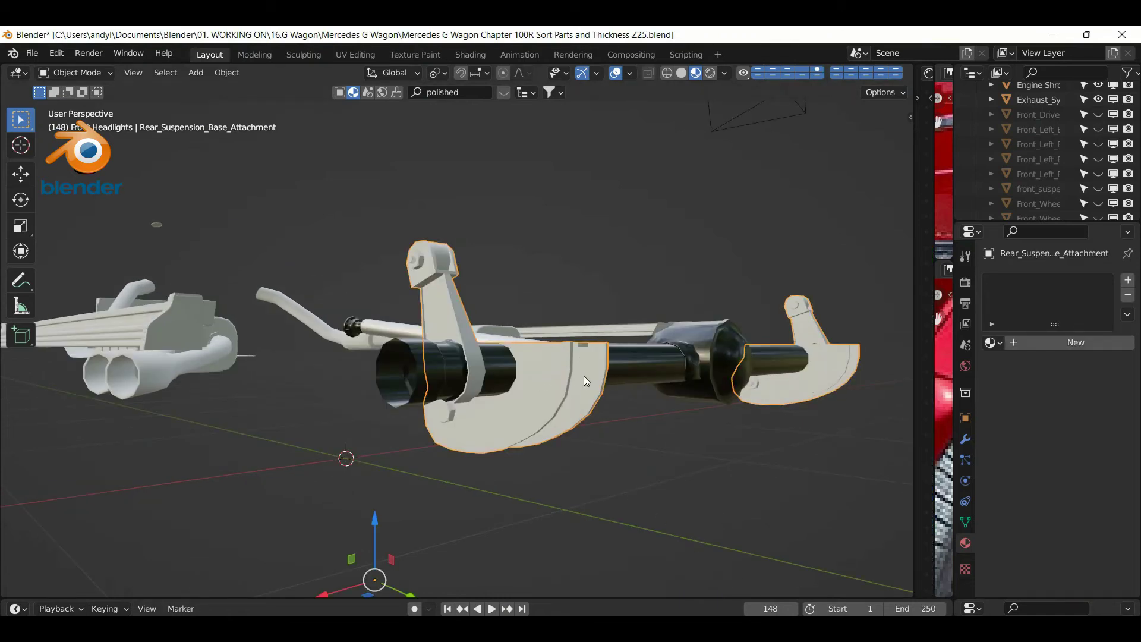
{"action": "left_click", "coordinate": [686, 382], "text": "shift"}
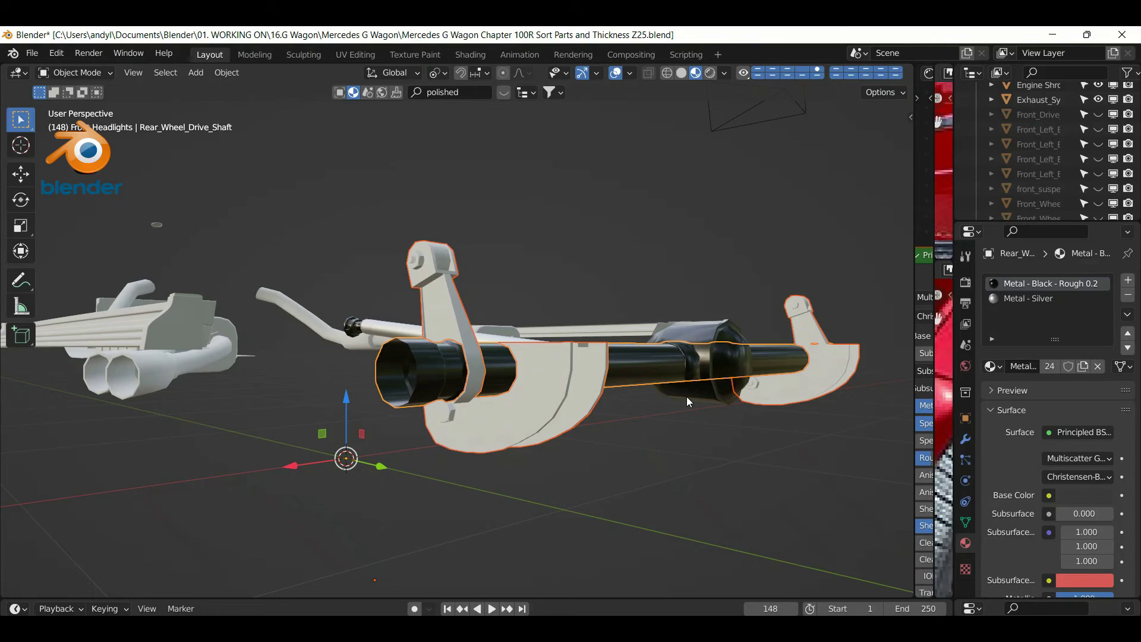
{"action": "key", "text": "ctrl+l"}
{"action": "left_click", "coordinate": [686, 397]}
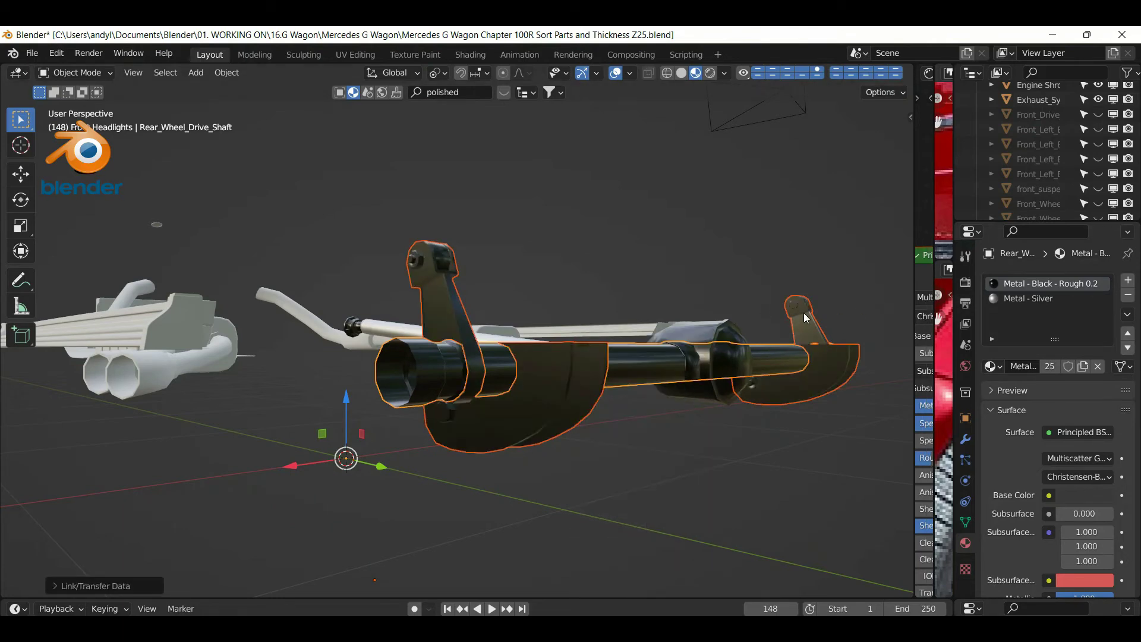
Check the bracket mesh in Edit Mode, then hide the brackets and orbit toward the side steps
{"action": "left_click", "coordinate": [796, 395]}
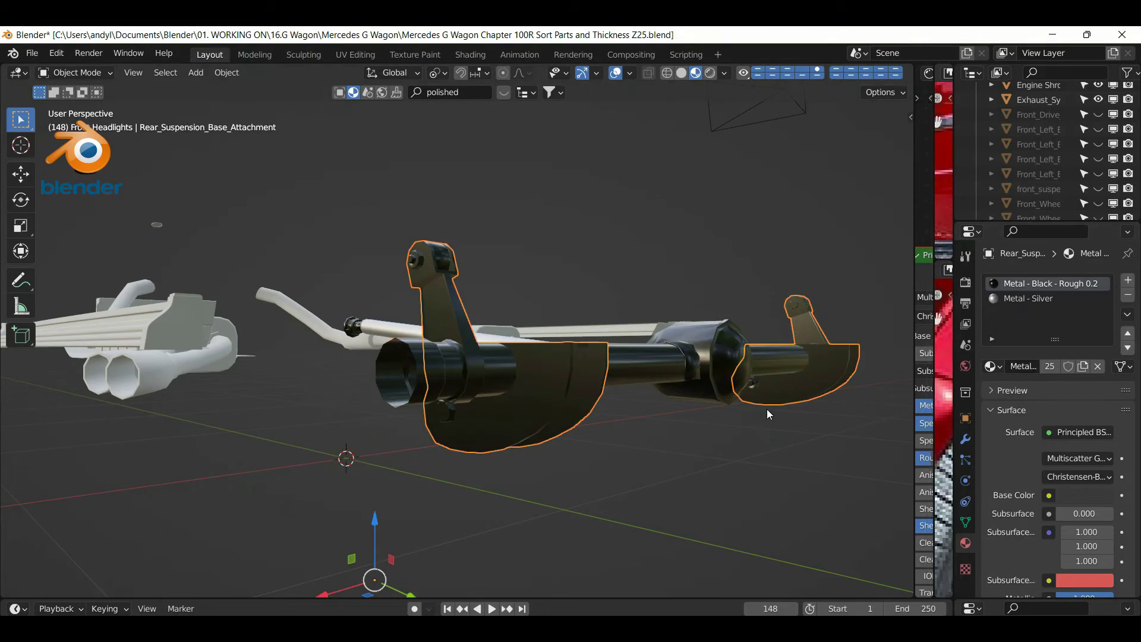
{"action": "key", "text": "Tab"}
{"action": "key", "text": "a"}
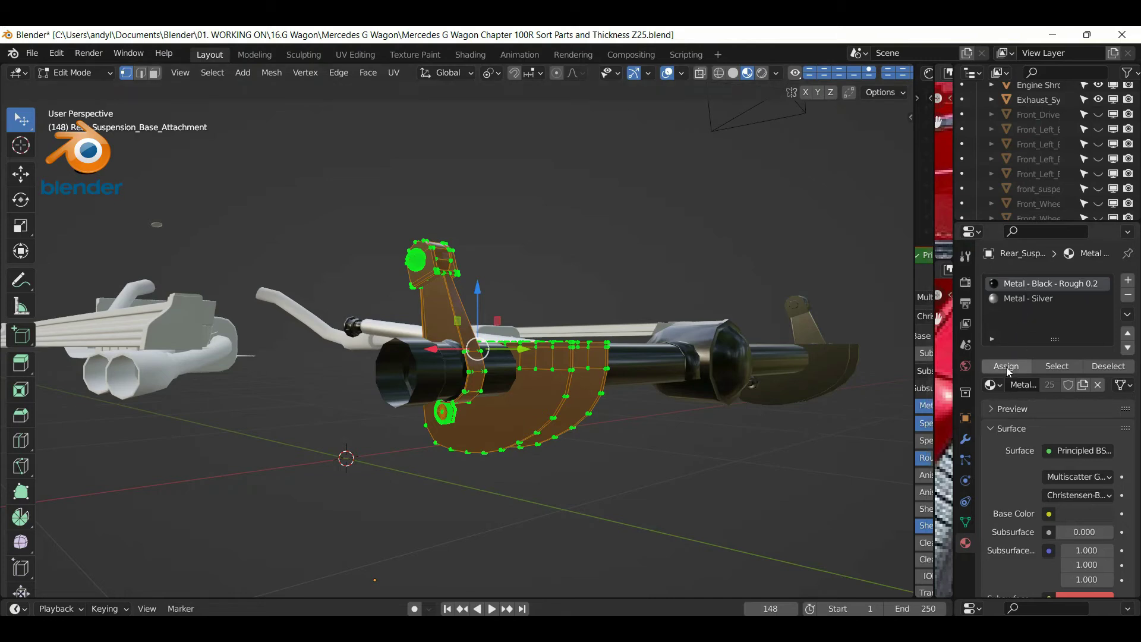
{"action": "key", "text": "Tab"}
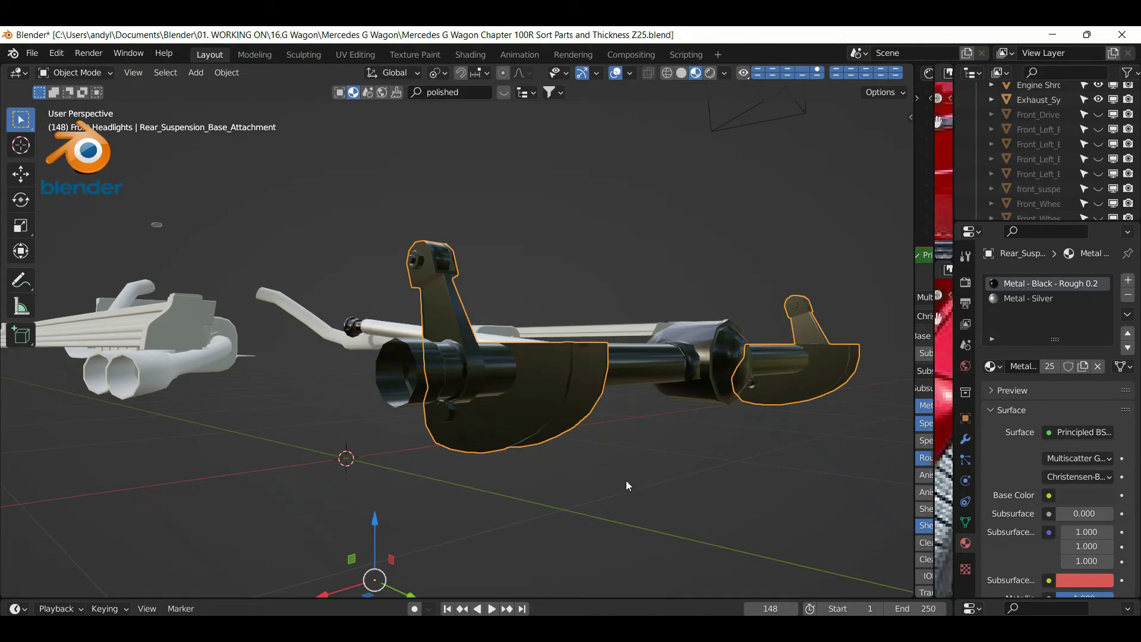
{"action": "key", "text": "h"}
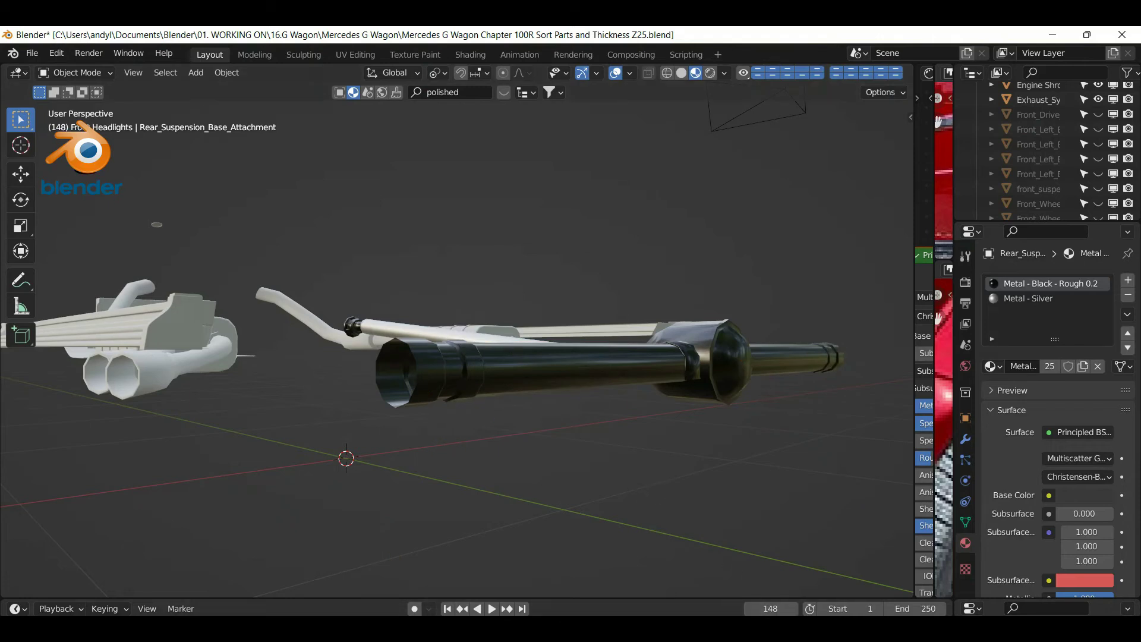
{"action": "middle_click_drag", "start_coordinate": [553, 541], "coordinate": [568, 486]}
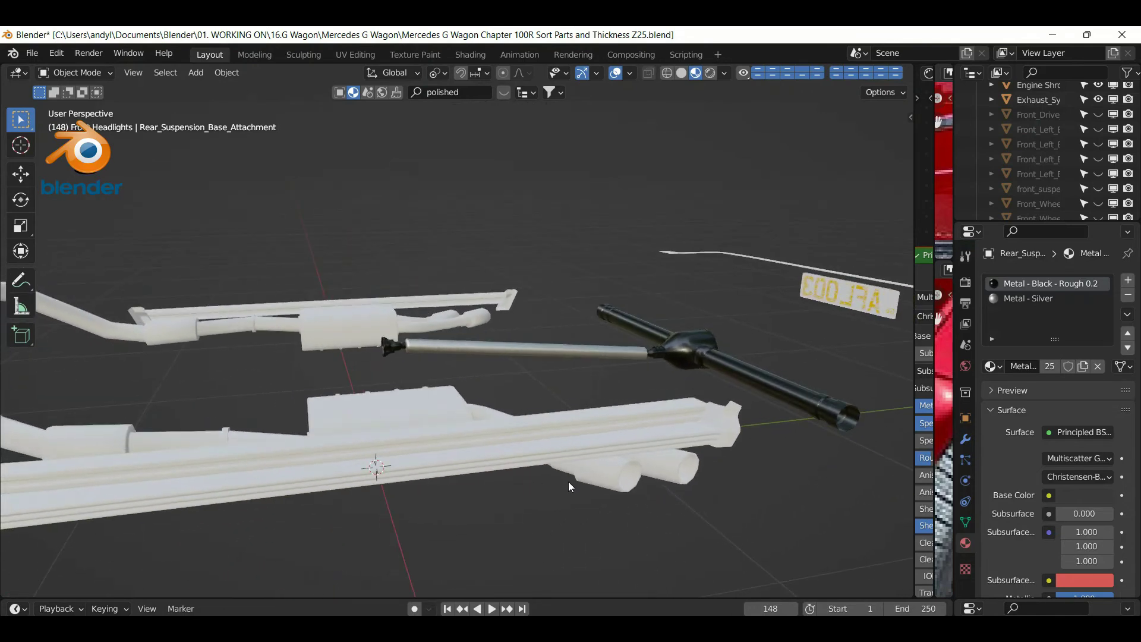
In Solid shading, assign Metal - Chrome - Rough 0.001 to the Side_Steps object
{"action": "left_click", "coordinate": [687, 74]}
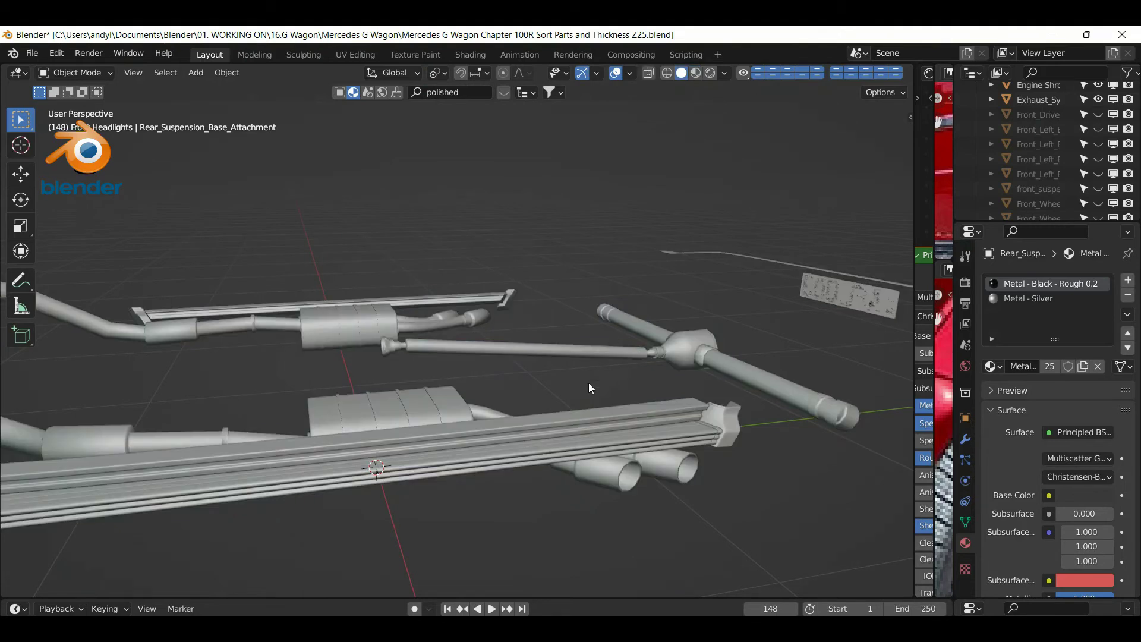
{"action": "left_click", "coordinate": [588, 443]}
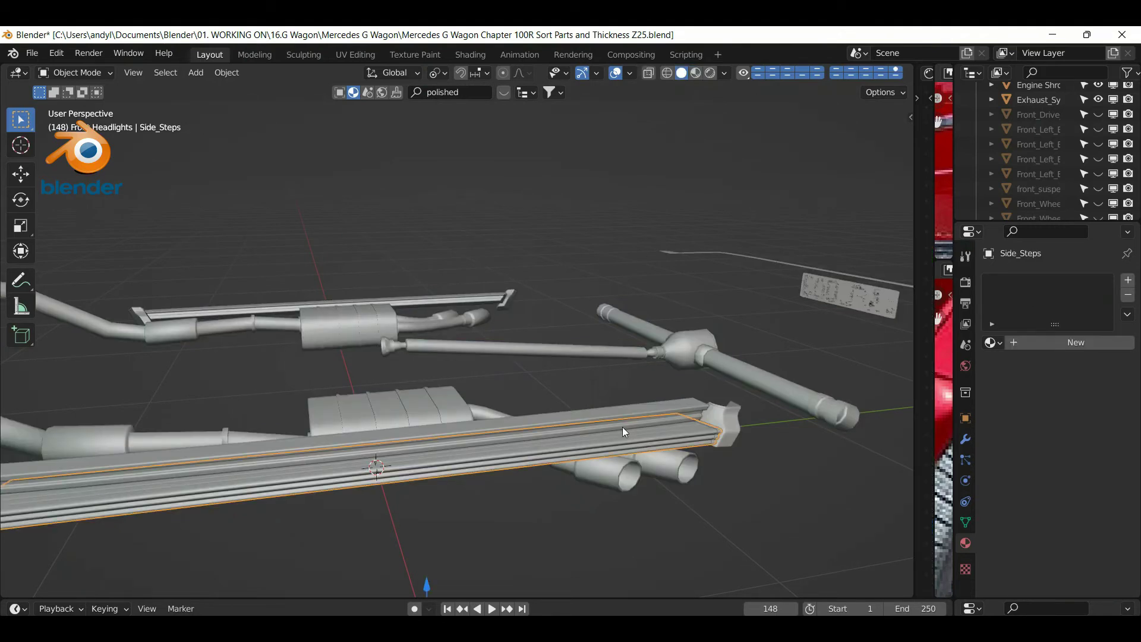
{"action": "left_click", "coordinate": [991, 344]}
{"action": "scroll", "coordinate": [912, 446], "scroll_direction": "down", "scroll_amount": 4}
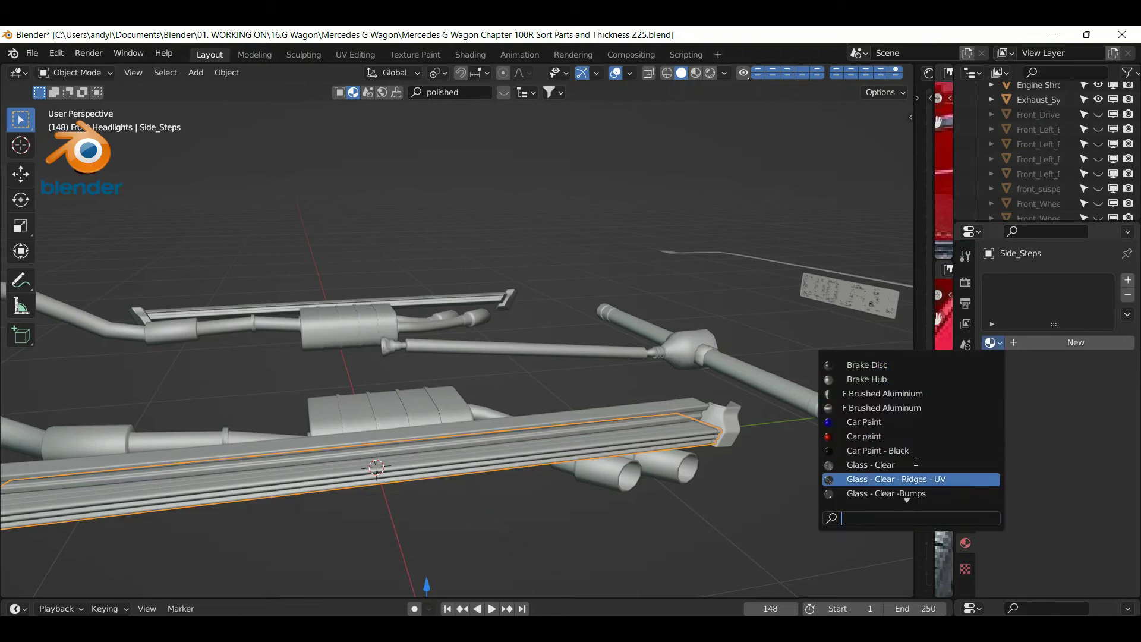
{"action": "scroll", "coordinate": [914, 449], "scroll_direction": "up", "scroll_amount": 1}
{"action": "scroll", "coordinate": [915, 450], "scroll_direction": "down", "scroll_amount": 8}
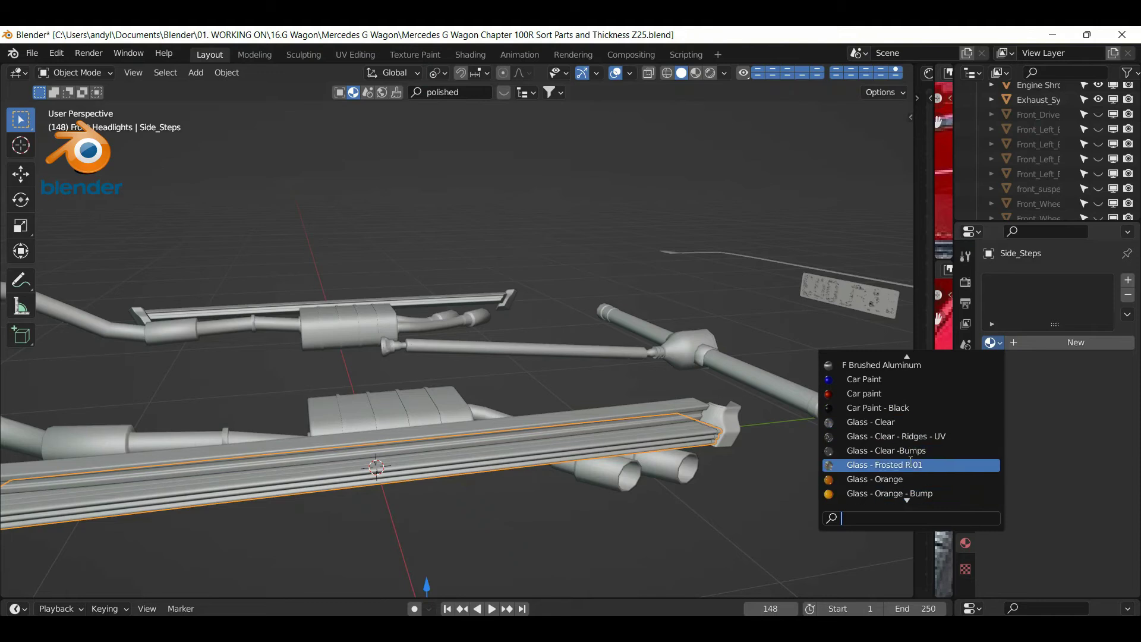
{"action": "scroll", "coordinate": [909, 477], "scroll_direction": "down", "scroll_amount": 5}
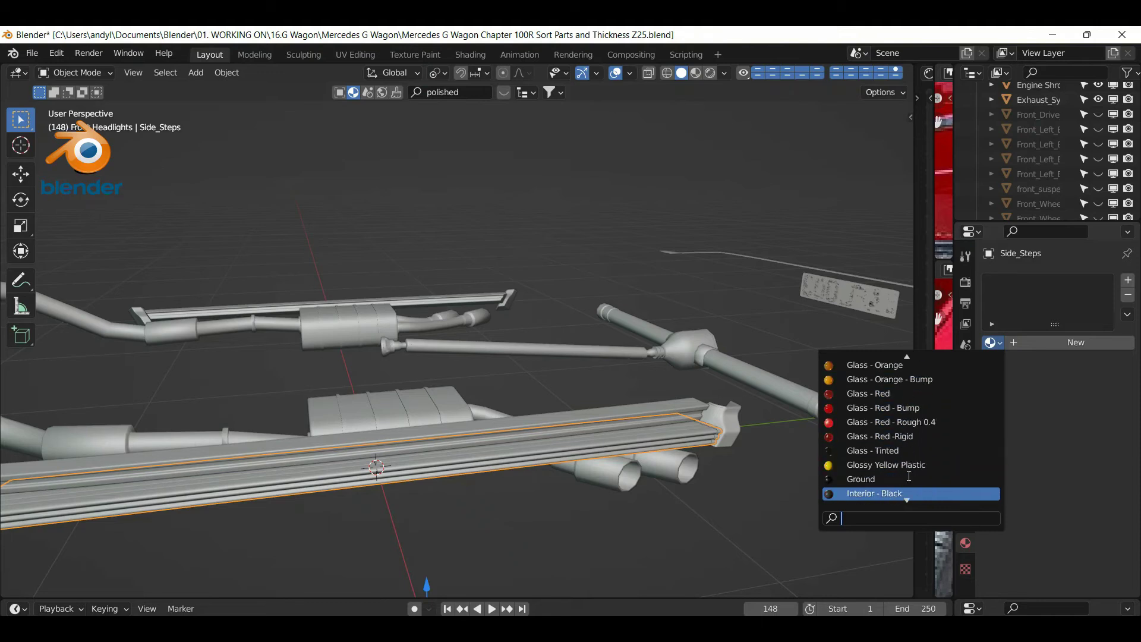
{"action": "scroll", "coordinate": [915, 447], "scroll_direction": "down", "scroll_amount": 3}
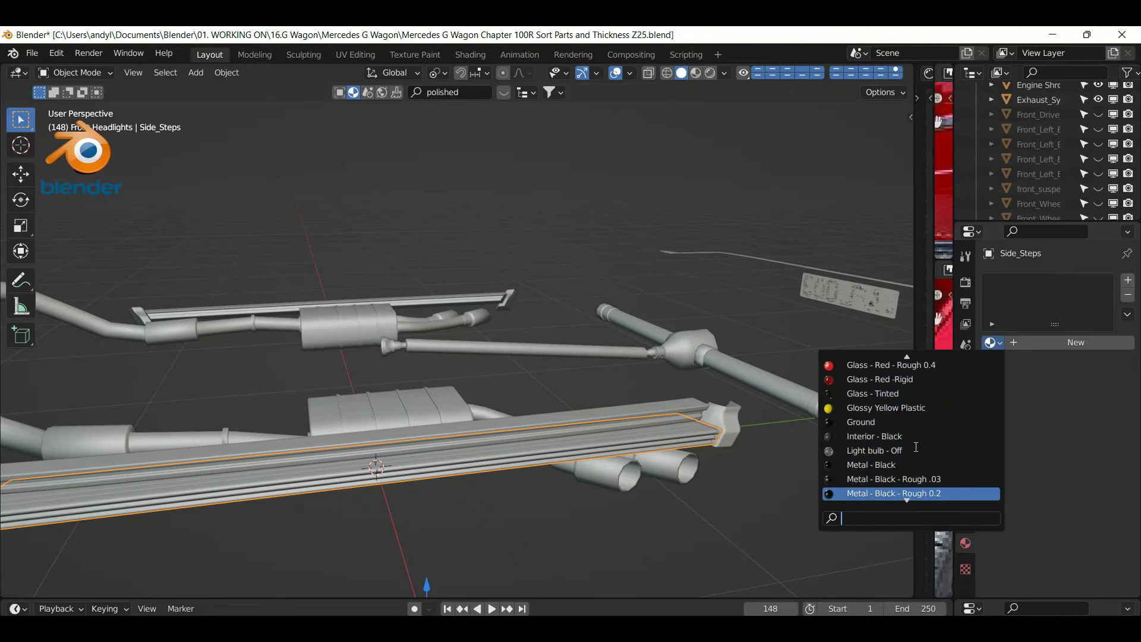
{"action": "scroll", "coordinate": [916, 447], "scroll_direction": "down", "scroll_amount": 1}
{"action": "scroll", "coordinate": [915, 448], "scroll_direction": "down", "scroll_amount": 1}
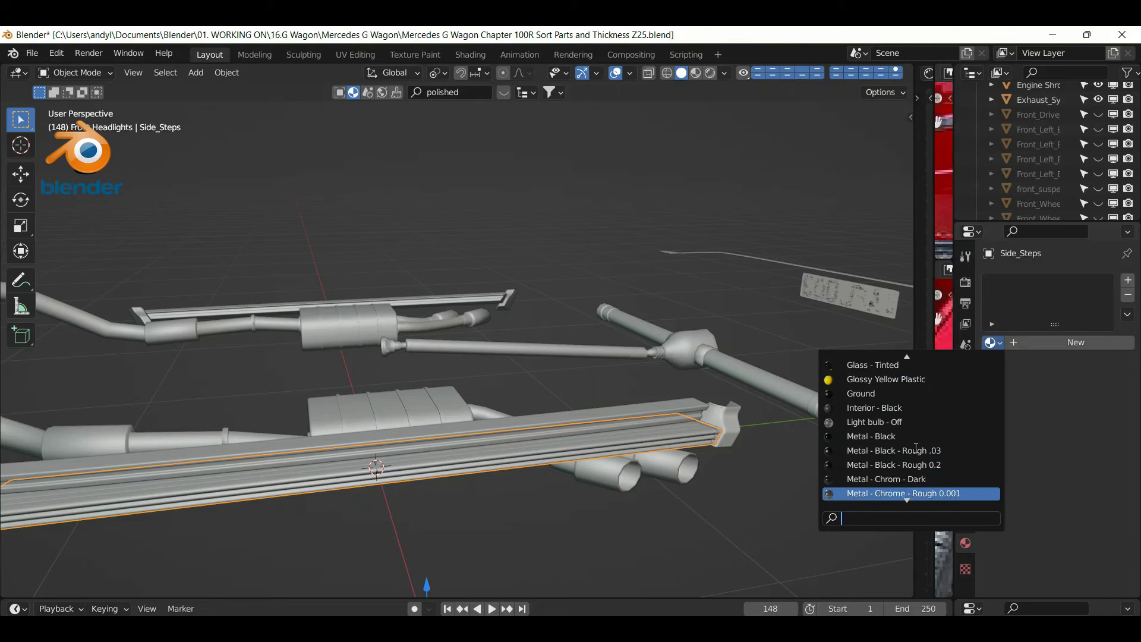
{"action": "scroll", "coordinate": [915, 447], "scroll_direction": "down", "scroll_amount": 1}
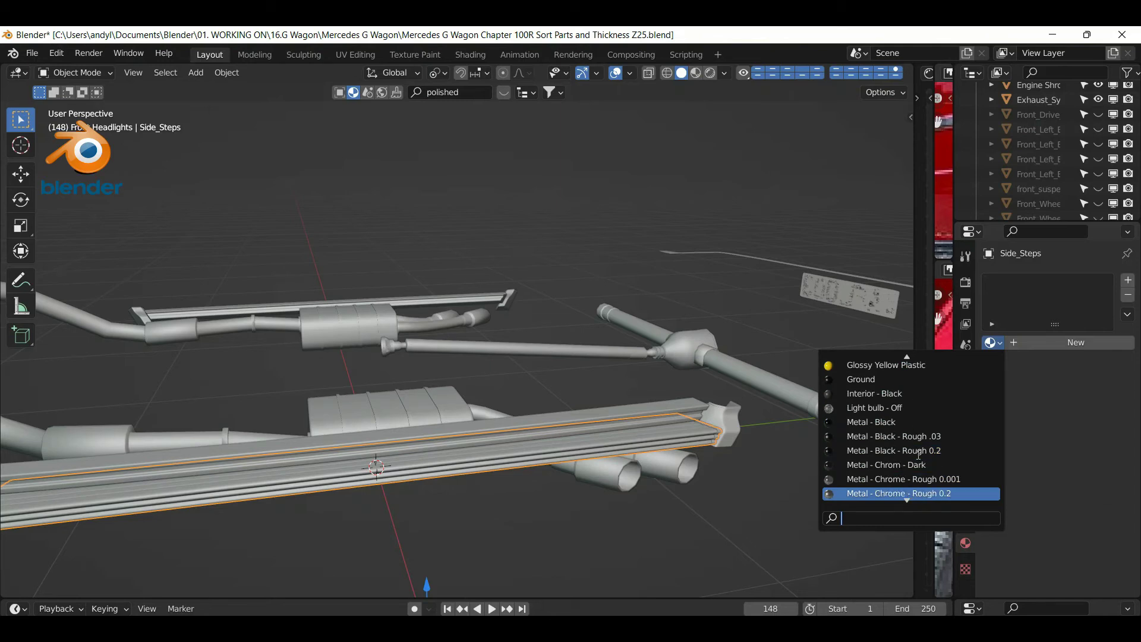
{"action": "left_click", "coordinate": [942, 479]}
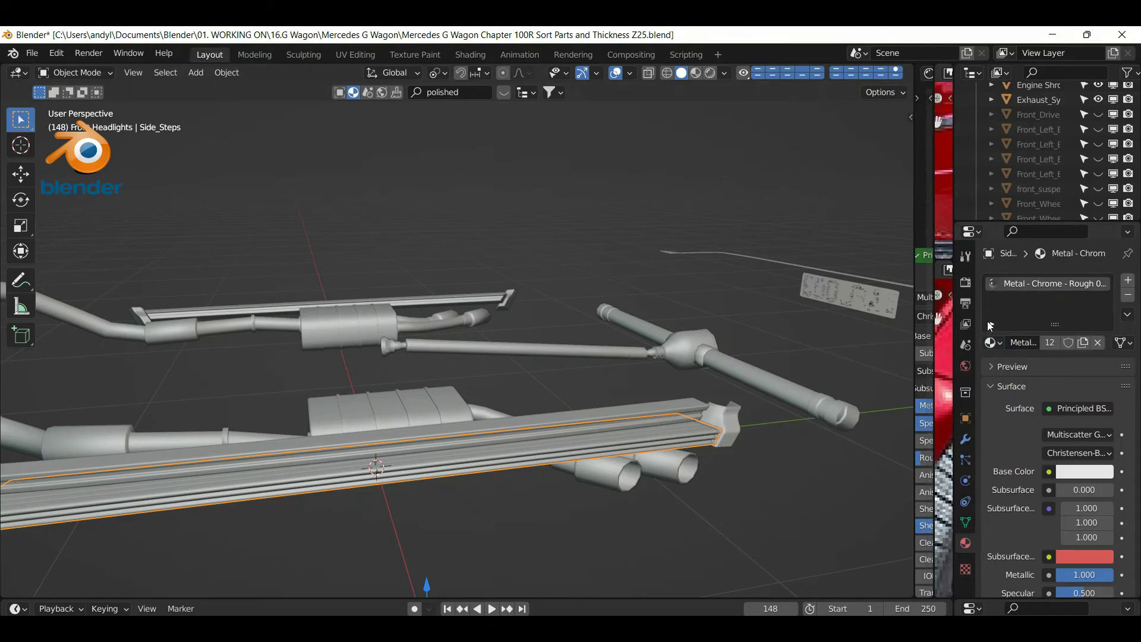
Add a second Side_Steps slot and fill it with Metal - Black - Rough 0.2
{"action": "left_click", "coordinate": [1127, 280]}
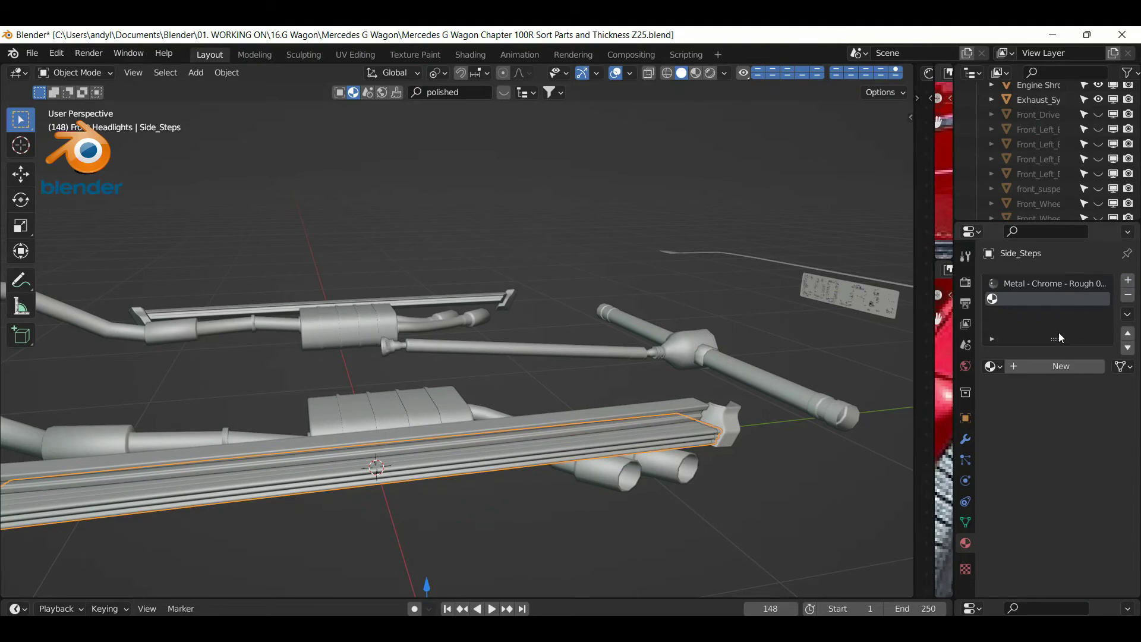
{"action": "left_click", "coordinate": [991, 366]}
{"action": "scroll", "coordinate": [924, 510], "scroll_direction": "down", "scroll_amount": 8}
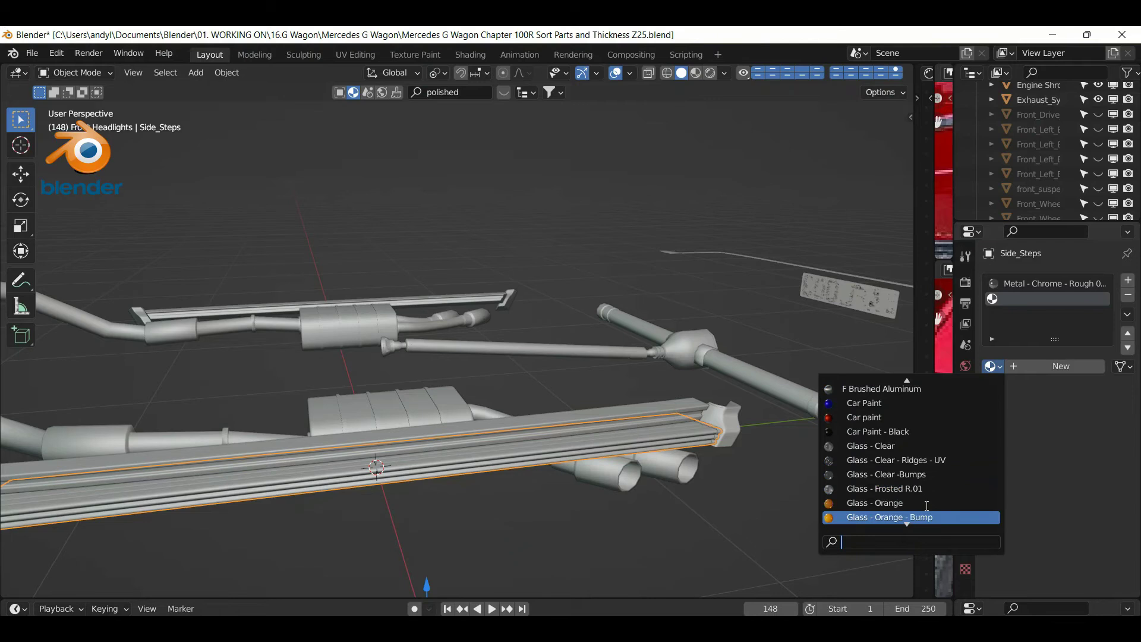
{"action": "scroll", "coordinate": [925, 510], "scroll_direction": "down", "scroll_amount": 8}
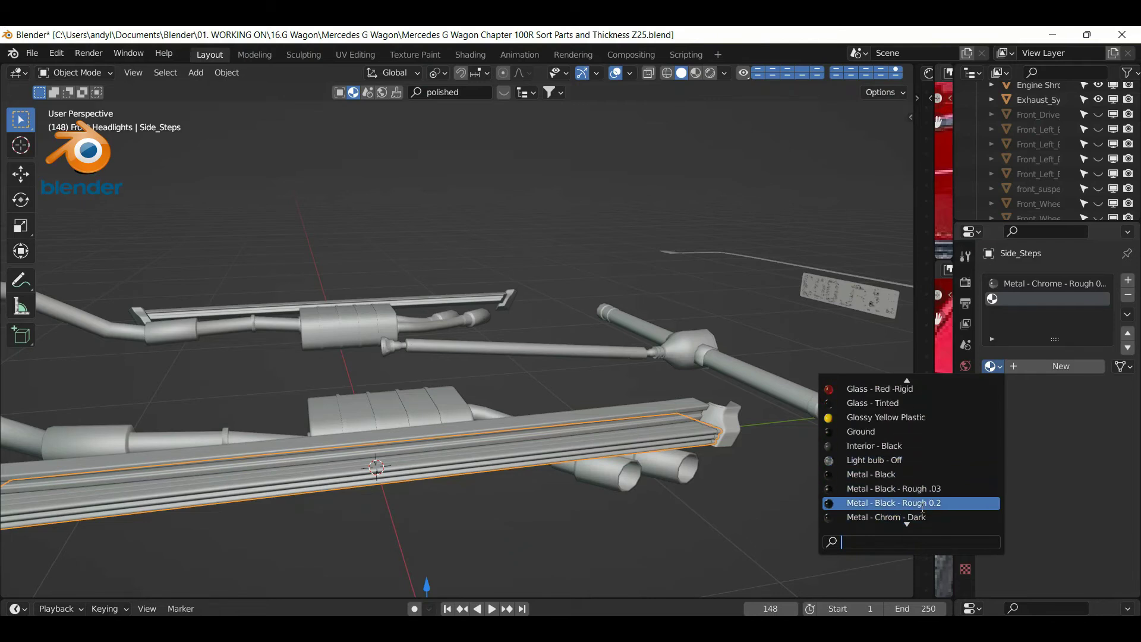
{"action": "scroll", "coordinate": [922, 488], "scroll_direction": "down", "scroll_amount": 3}
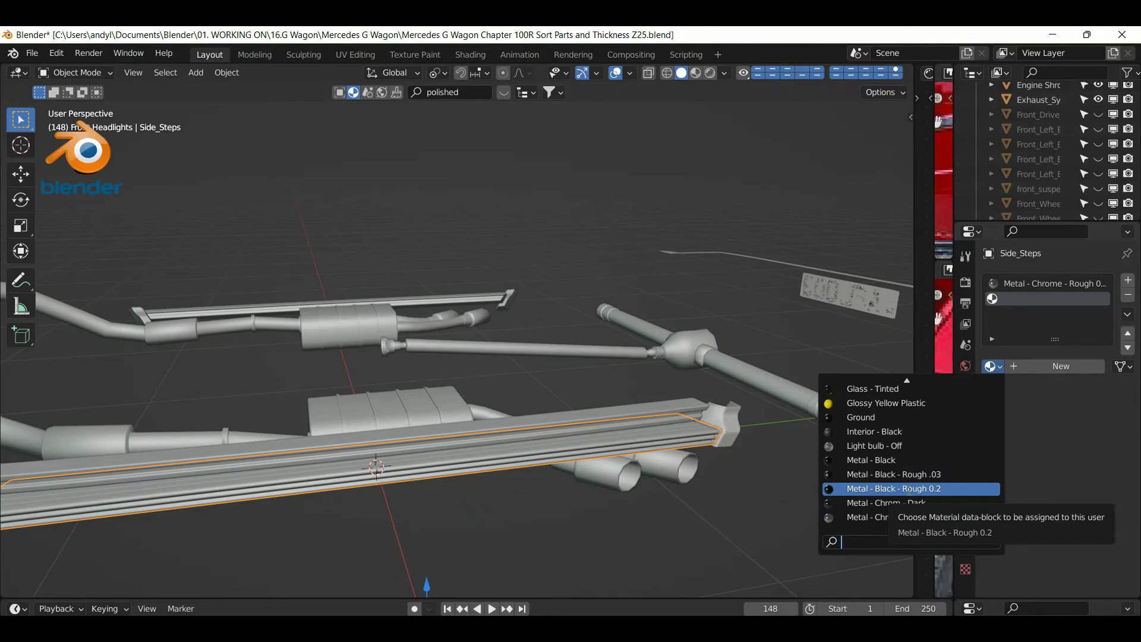
{"action": "scroll", "coordinate": [923, 464], "scroll_direction": "down", "scroll_amount": 6}
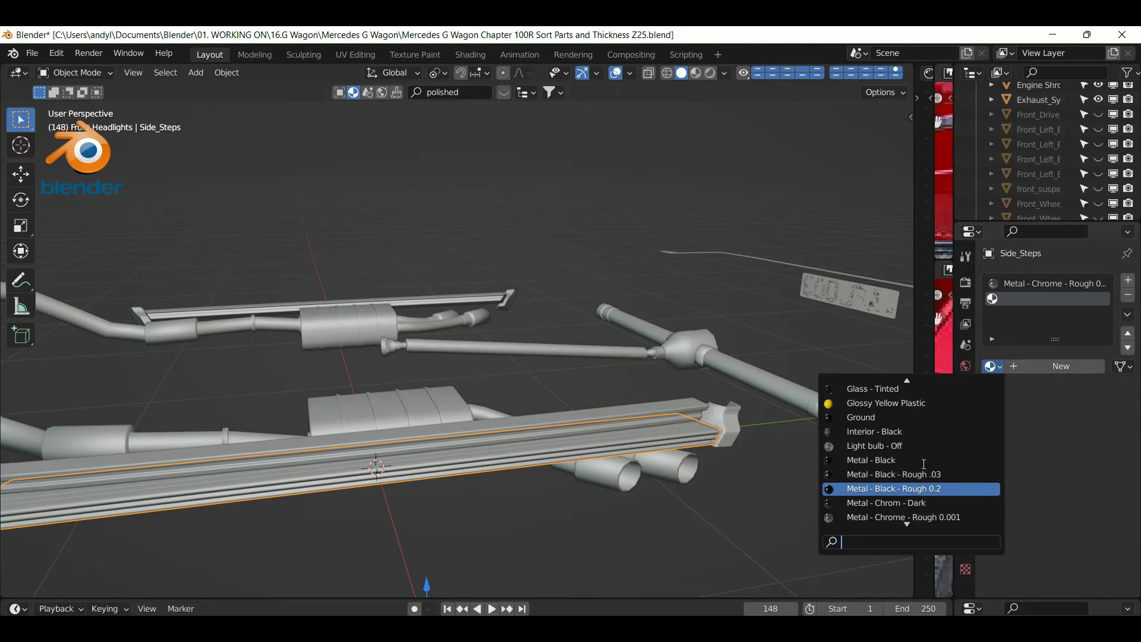
{"action": "scroll", "coordinate": [923, 467], "scroll_direction": "down", "scroll_amount": 2}
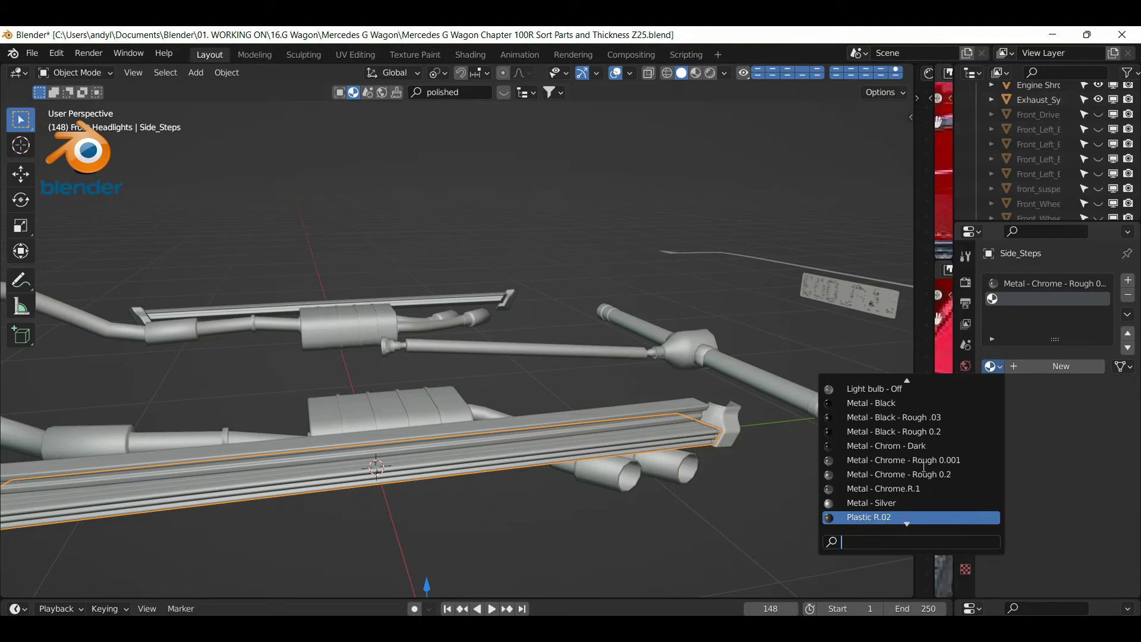
{"action": "scroll", "coordinate": [923, 466], "scroll_direction": "up", "scroll_amount": 5}
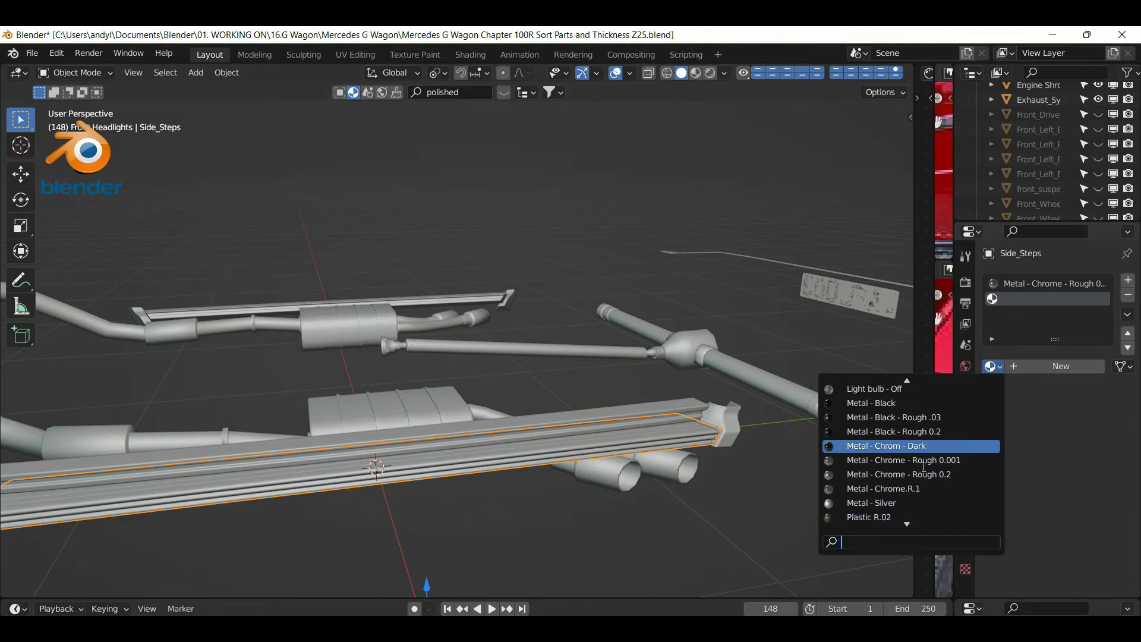
{"action": "left_click", "coordinate": [944, 432]}
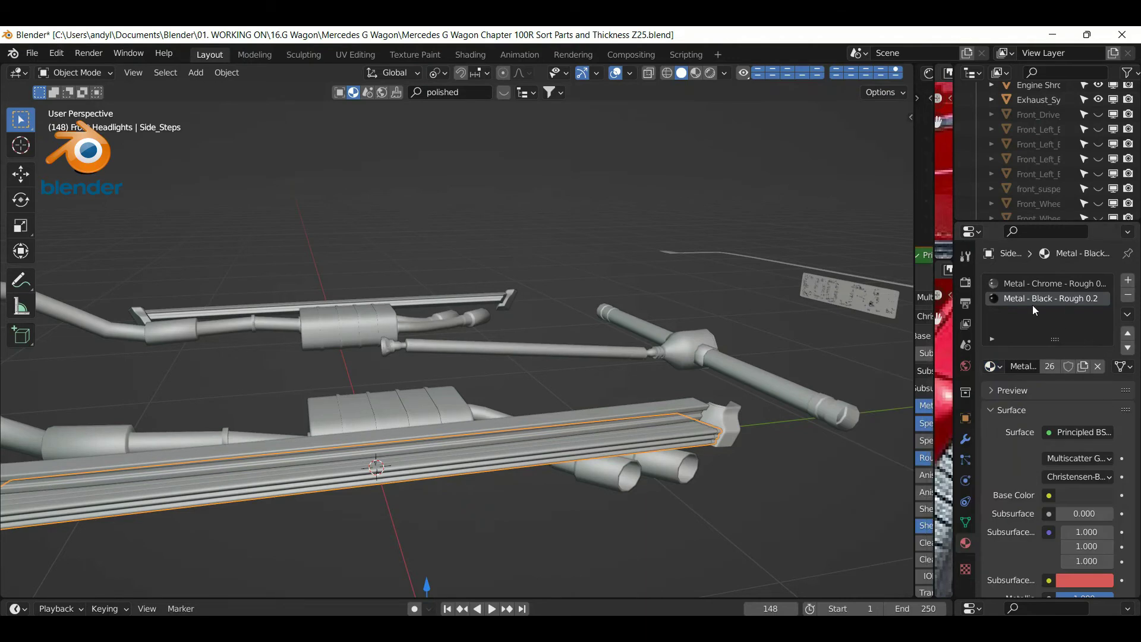
Duplicate the black metal material and rename the copy Metal - Black - Rough R.1
{"action": "left_click", "coordinate": [1084, 366]}
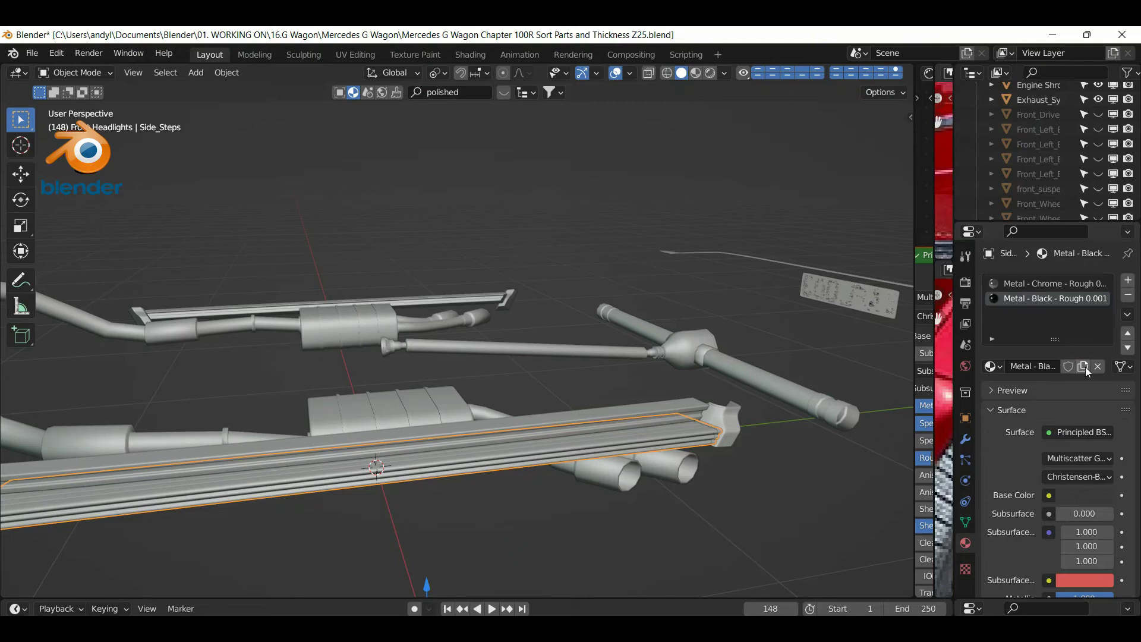
{"action": "double_click", "coordinate": [1094, 300]}
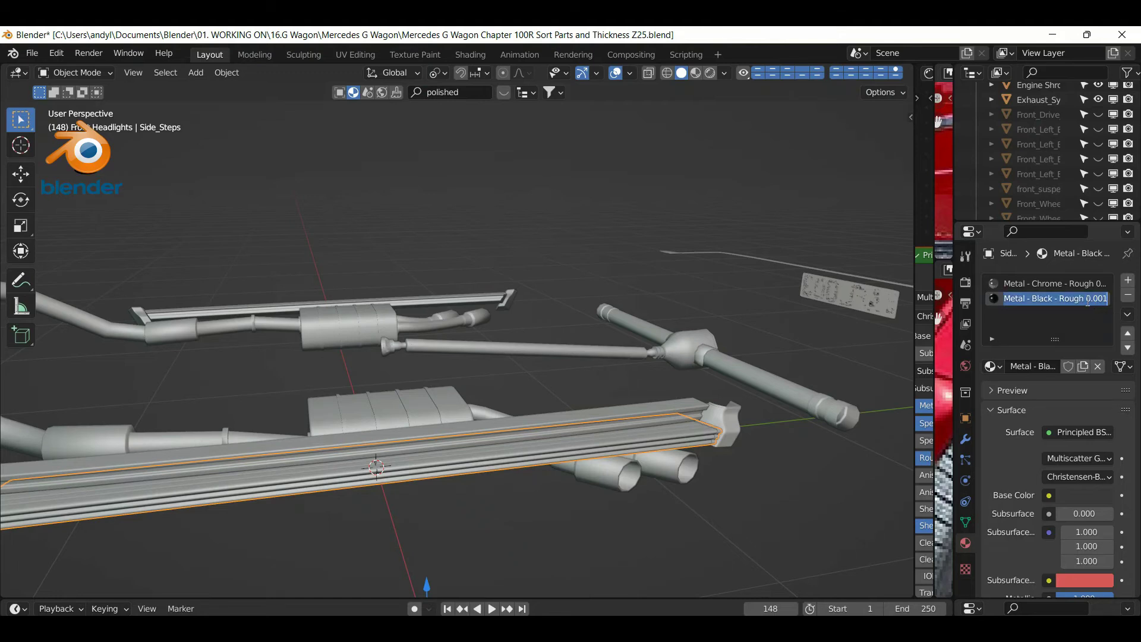
{"action": "double_click", "coordinate": [1098, 300]}
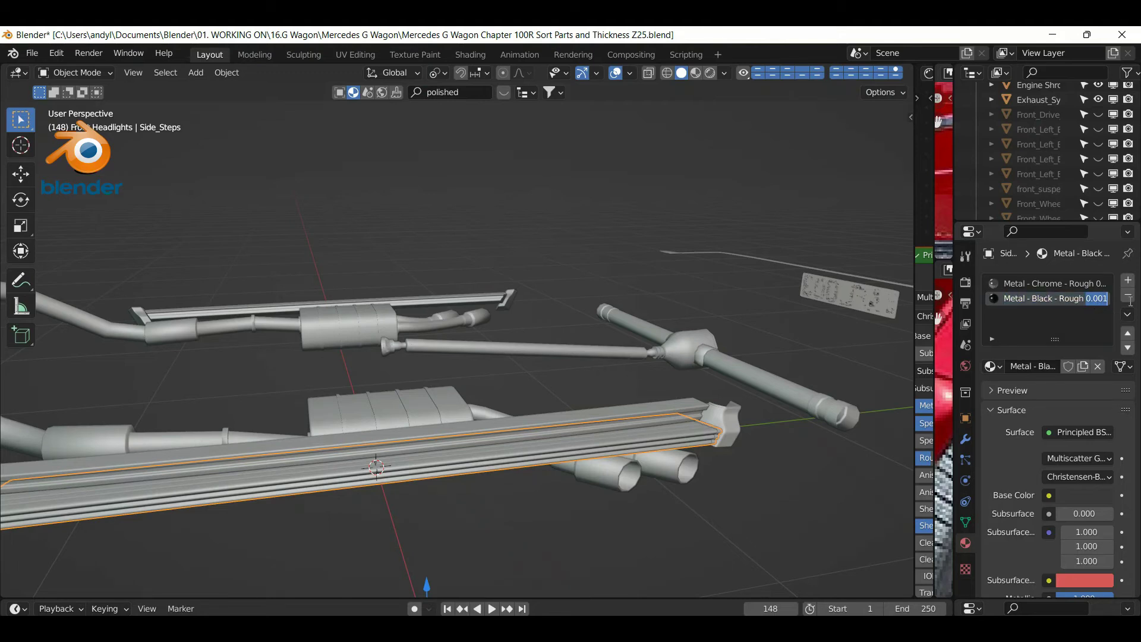
{"action": "type", "text": "R.1"}
{"action": "key", "text": "Return"}
Set the copied material's Roughness to 0.1
{"action": "scroll", "coordinate": [1070, 493], "scroll_direction": "down", "scroll_amount": 5}
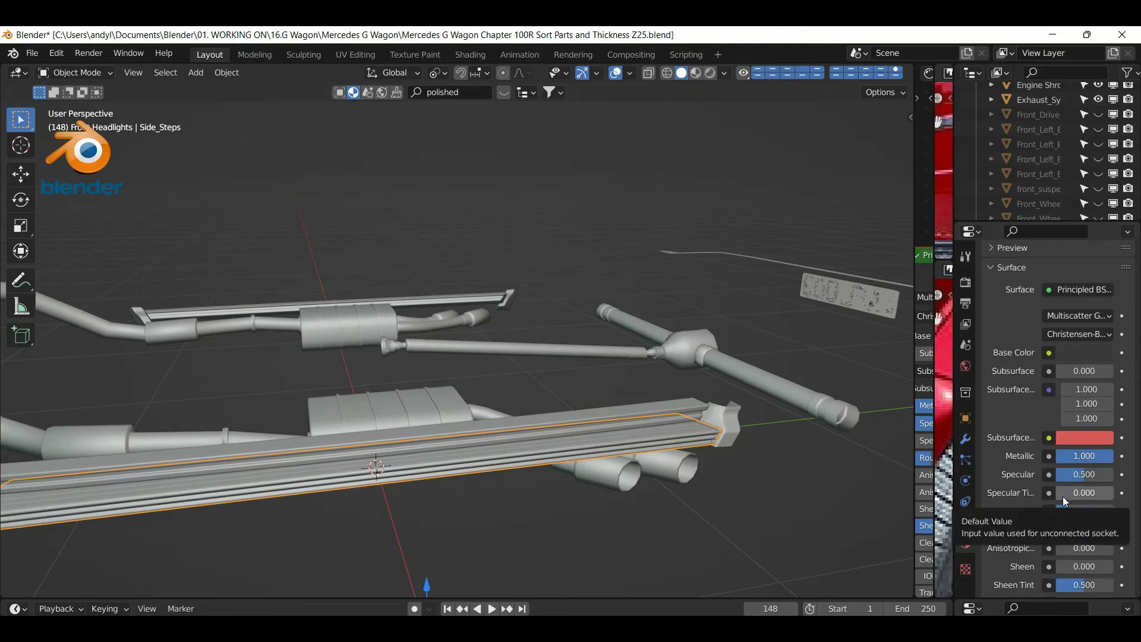
{"action": "left_click", "coordinate": [1074, 511]}
{"action": "type", "text": ".1"}
{"action": "key", "text": "Return"}
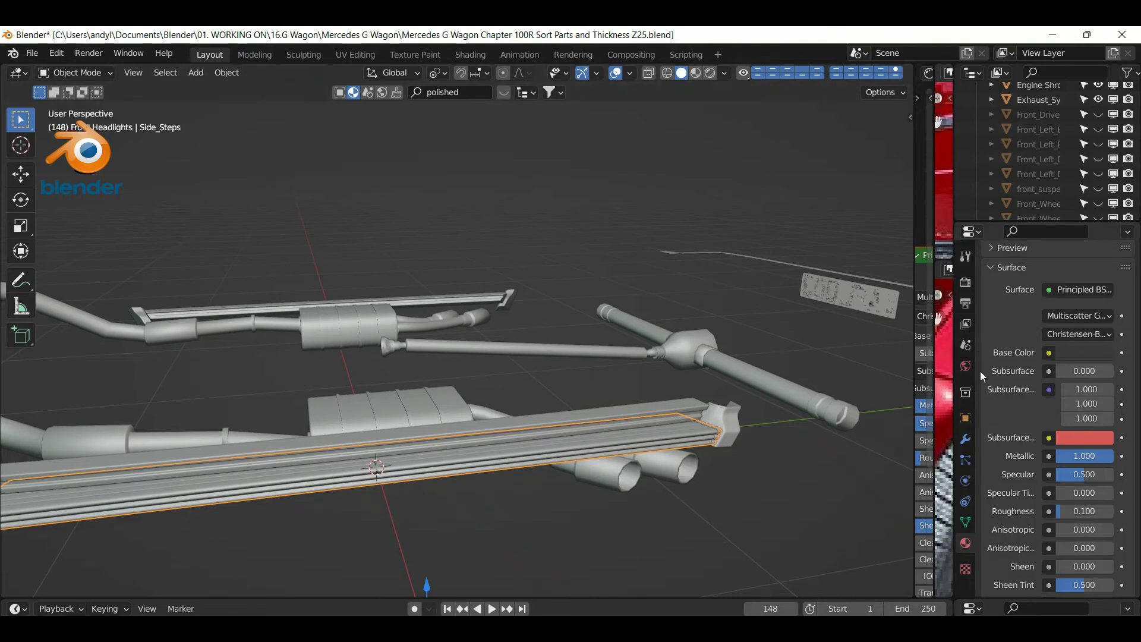
{"action": "scroll", "coordinate": [992, 335], "scroll_direction": "up", "scroll_amount": 1}
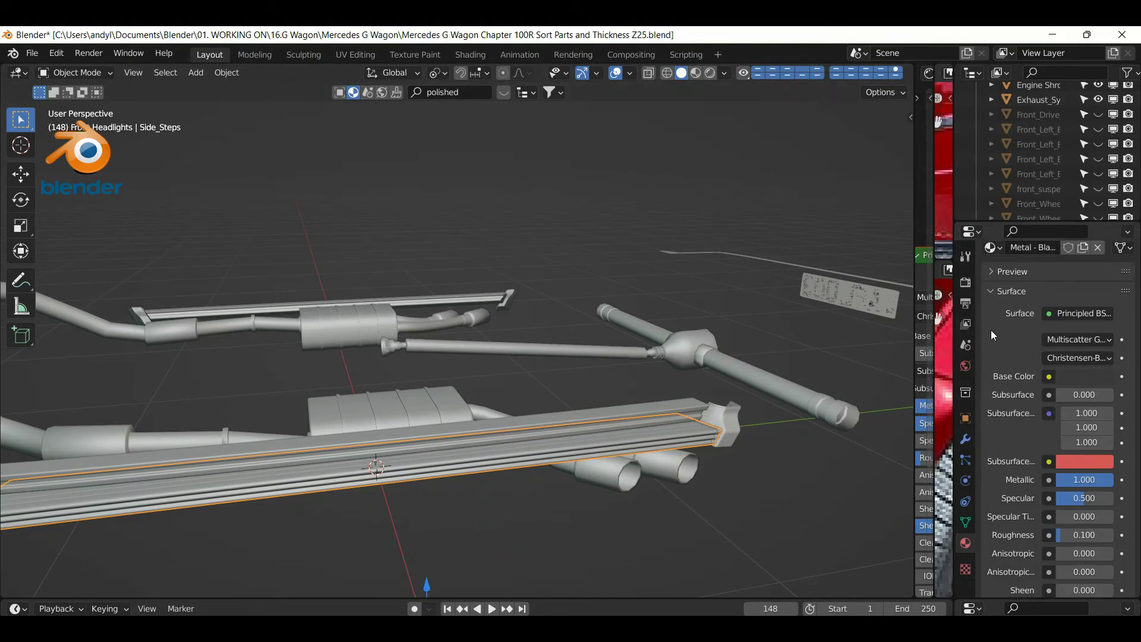
{"action": "scroll", "coordinate": [992, 335], "scroll_direction": "up", "scroll_amount": 5}
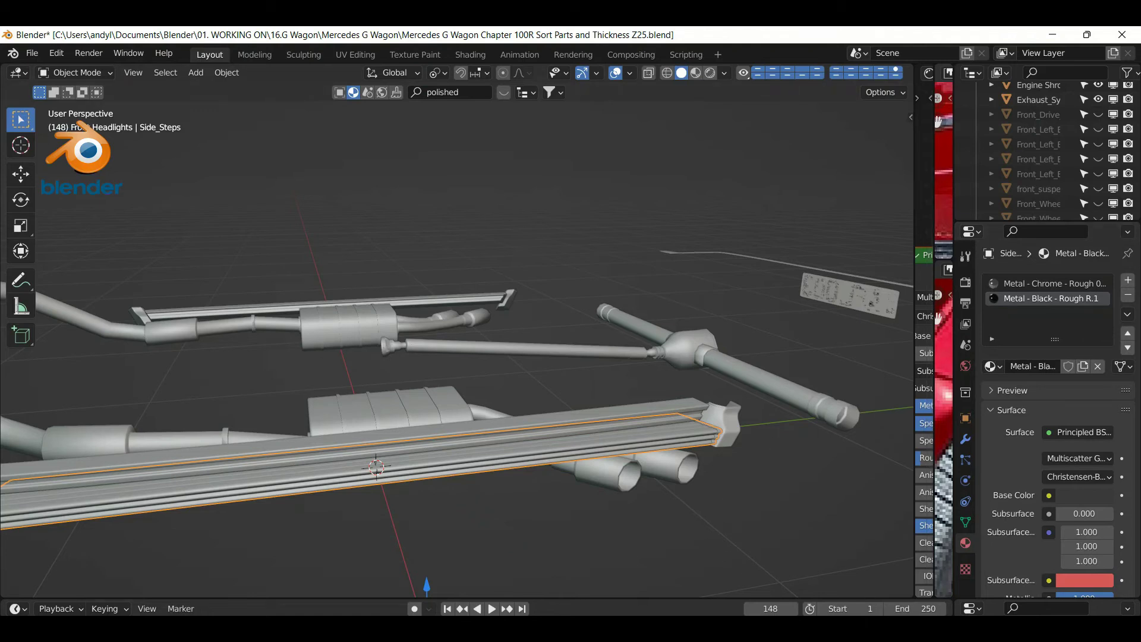
Orbit in close on the side step and enter Edit Mode on its mesh
{"action": "middle_click_drag", "start_coordinate": [594, 523], "coordinate": [350, 472]}
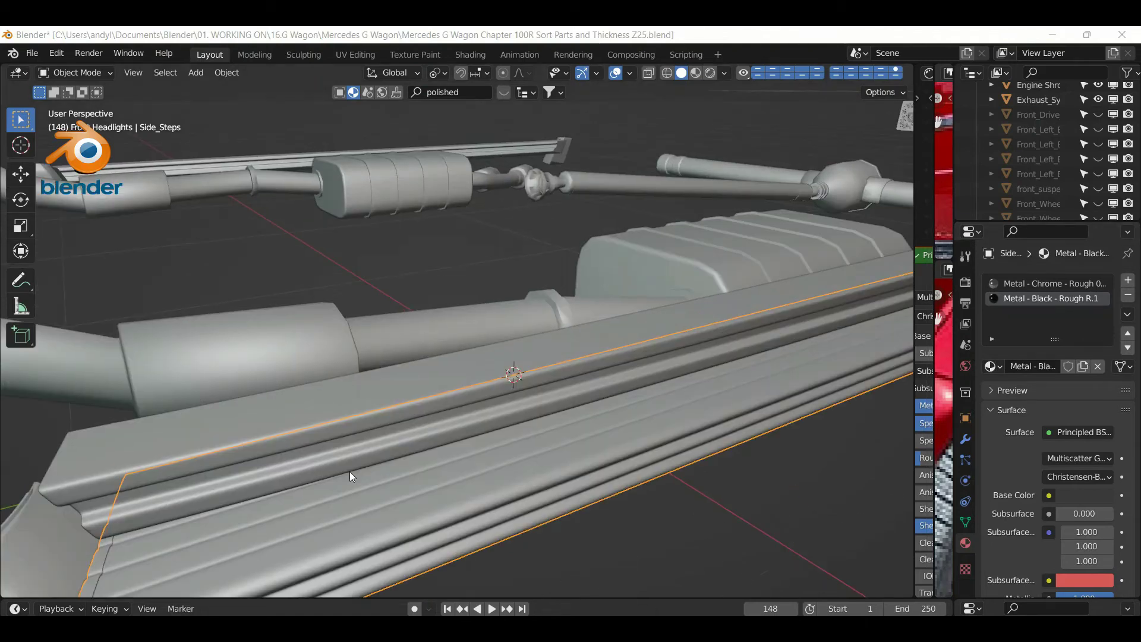
{"action": "scroll", "coordinate": [349, 472], "scroll_direction": "down", "scroll_amount": 3}
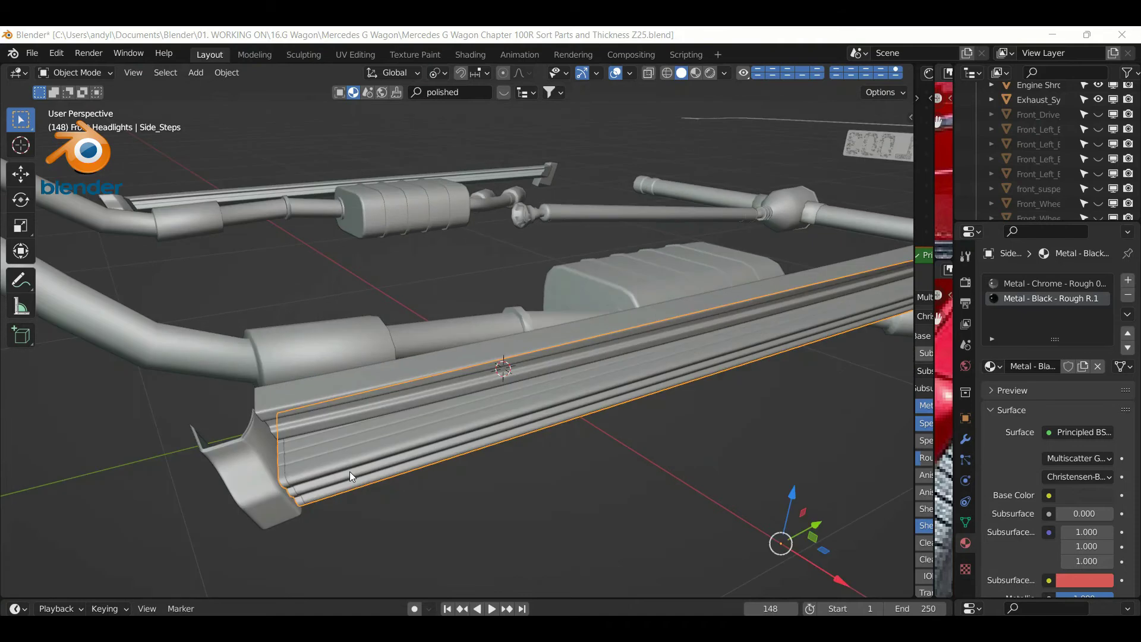
{"action": "scroll", "coordinate": [346, 472], "scroll_direction": "up", "scroll_amount": 3}
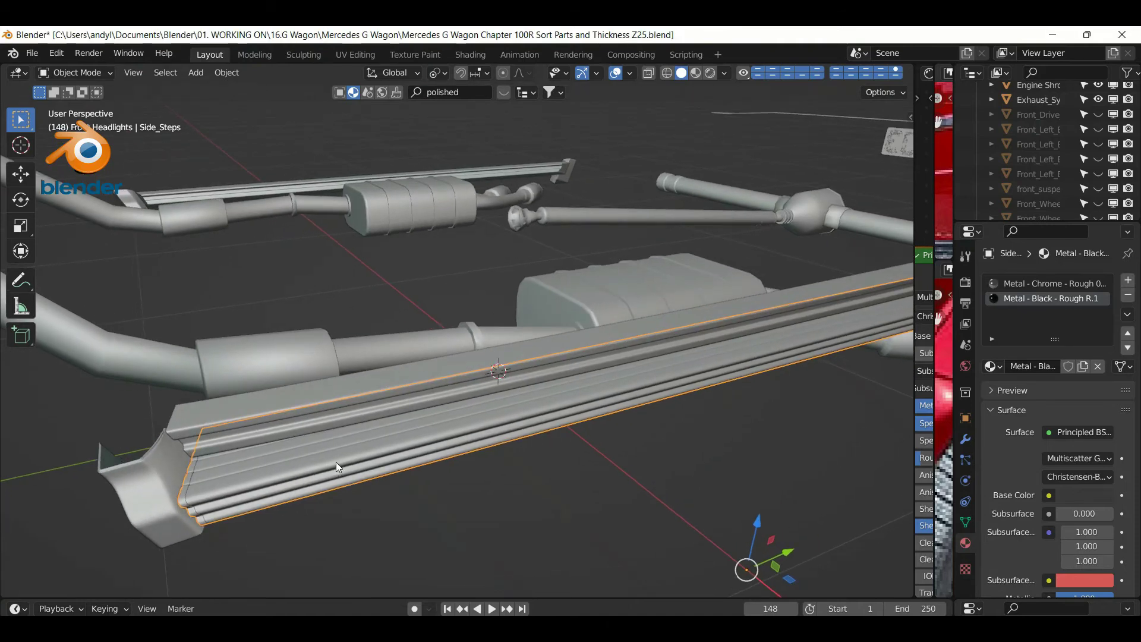
{"action": "key", "text": "Tab"}
{"action": "scroll", "coordinate": [337, 466], "scroll_direction": "up", "scroll_amount": 3}
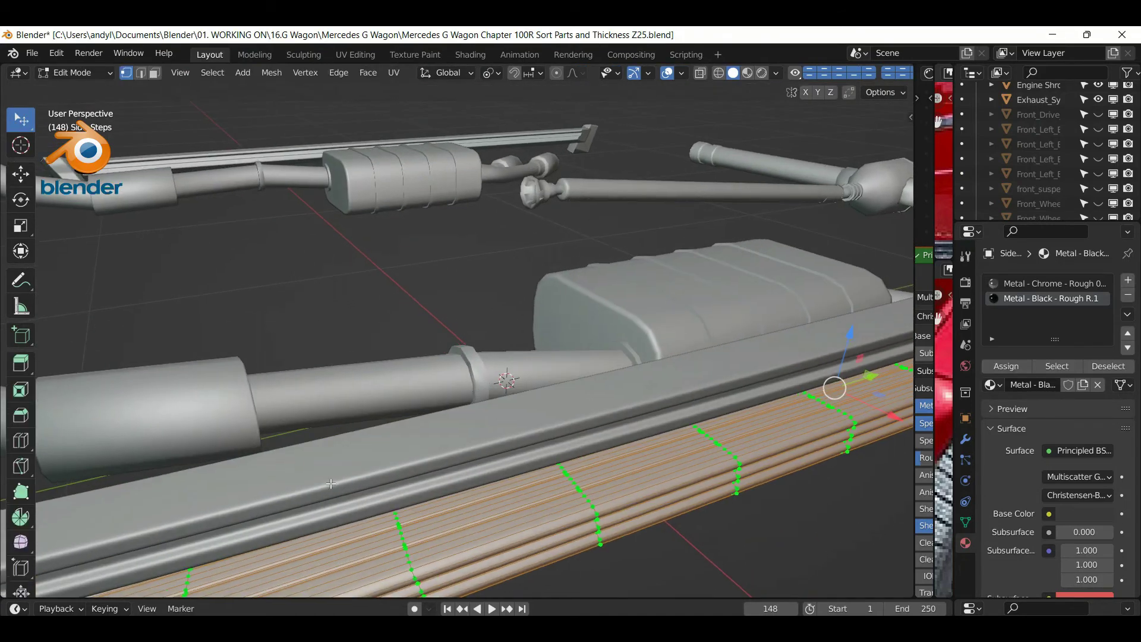
{"action": "scroll", "coordinate": [312, 478], "scroll_direction": "down", "scroll_amount": 3}
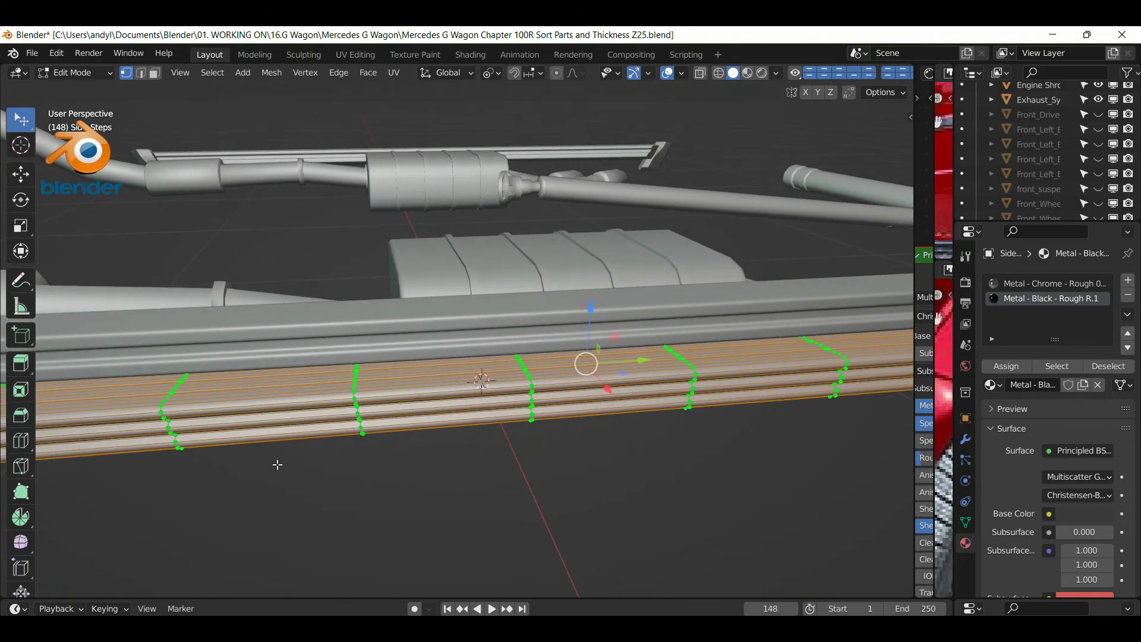
{"action": "scroll", "coordinate": [261, 469], "scroll_direction": "up", "scroll_amount": 3}
{"action": "scroll", "coordinate": [380, 410], "scroll_direction": "up", "scroll_amount": 5}
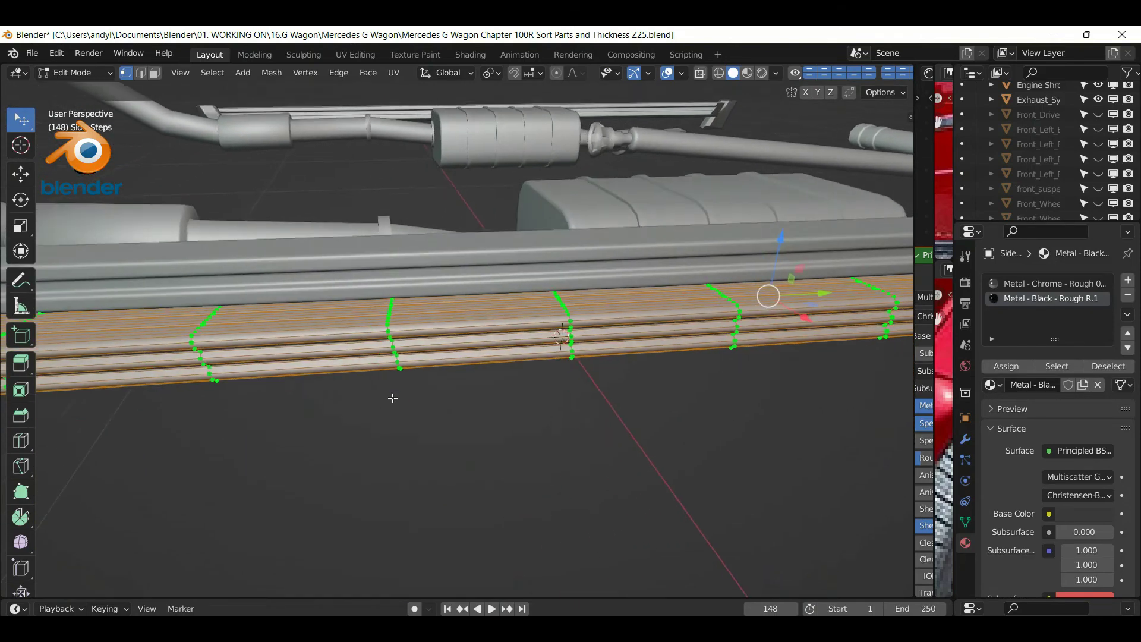
Select a single vertex on the grooved surface and frame the view on it
{"action": "middle_click_drag", "start_coordinate": [371, 422], "coordinate": [258, 374]}
{"action": "scroll", "coordinate": [338, 404], "scroll_direction": "down", "scroll_amount": 1}
{"action": "scroll", "coordinate": [240, 410], "scroll_direction": "down", "scroll_amount": 4}
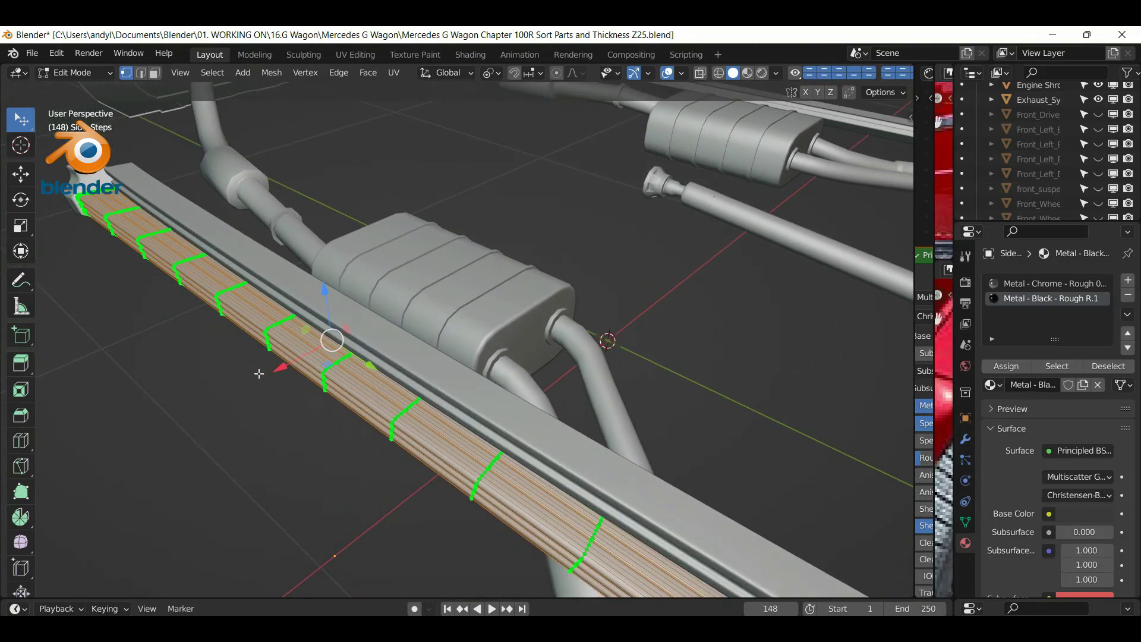
{"action": "scroll", "coordinate": [299, 353], "scroll_direction": "up", "scroll_amount": 2}
{"action": "scroll", "coordinate": [284, 363], "scroll_direction": "up", "scroll_amount": 2}
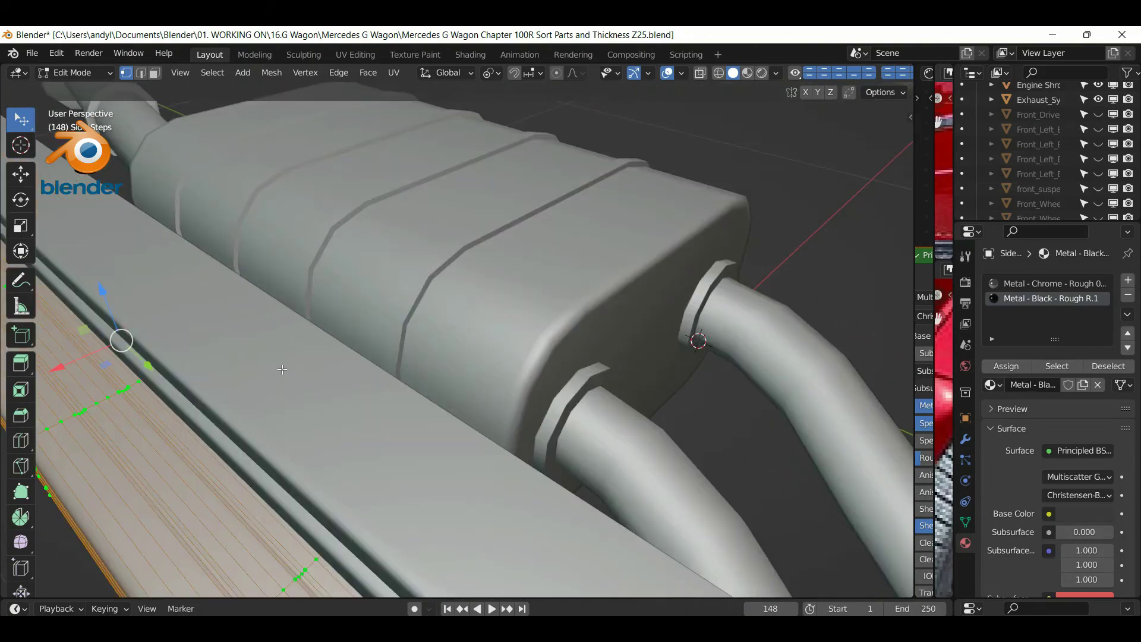
{"action": "middle_click_drag", "start_coordinate": [219, 407], "coordinate": [276, 355]}
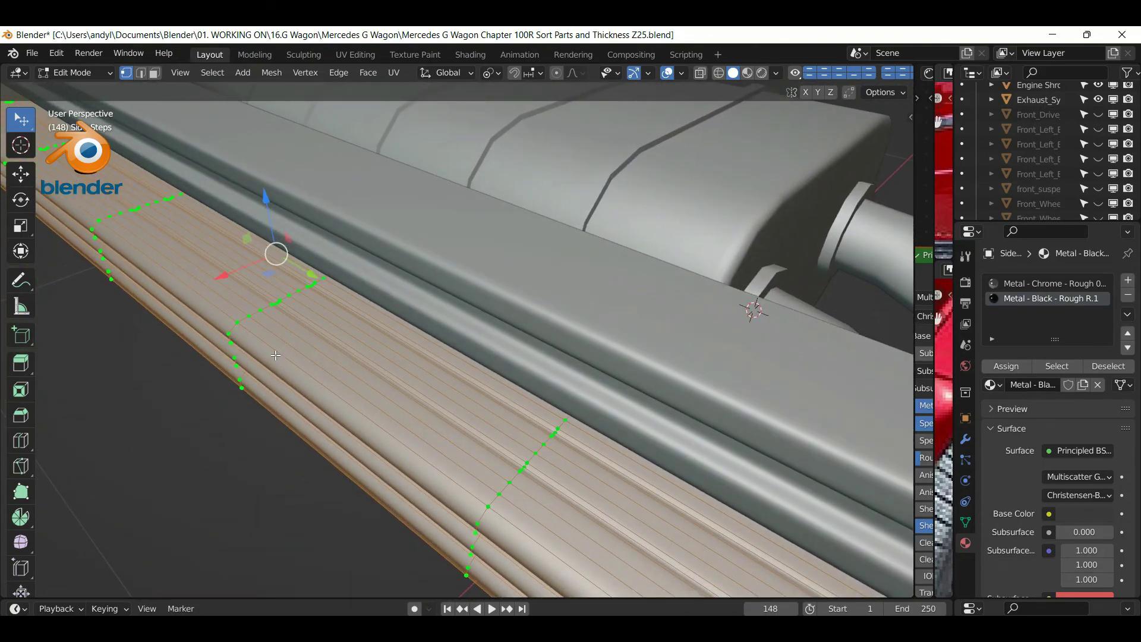
{"action": "scroll", "coordinate": [276, 356], "scroll_direction": "up", "scroll_amount": 3}
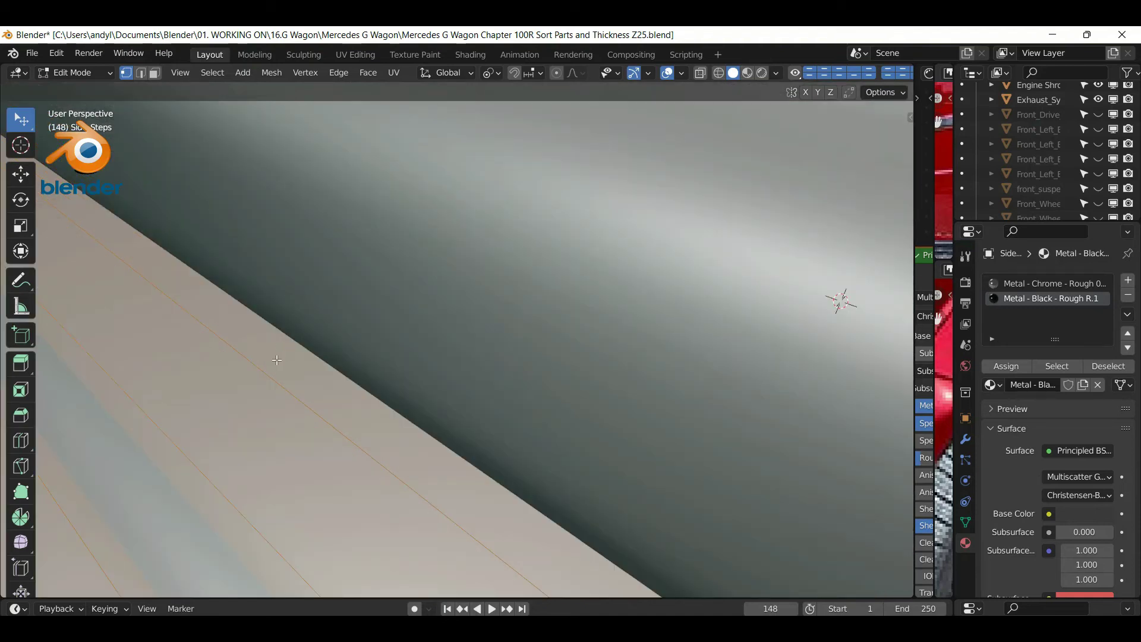
{"action": "scroll", "coordinate": [275, 361], "scroll_direction": "down", "scroll_amount": 4}
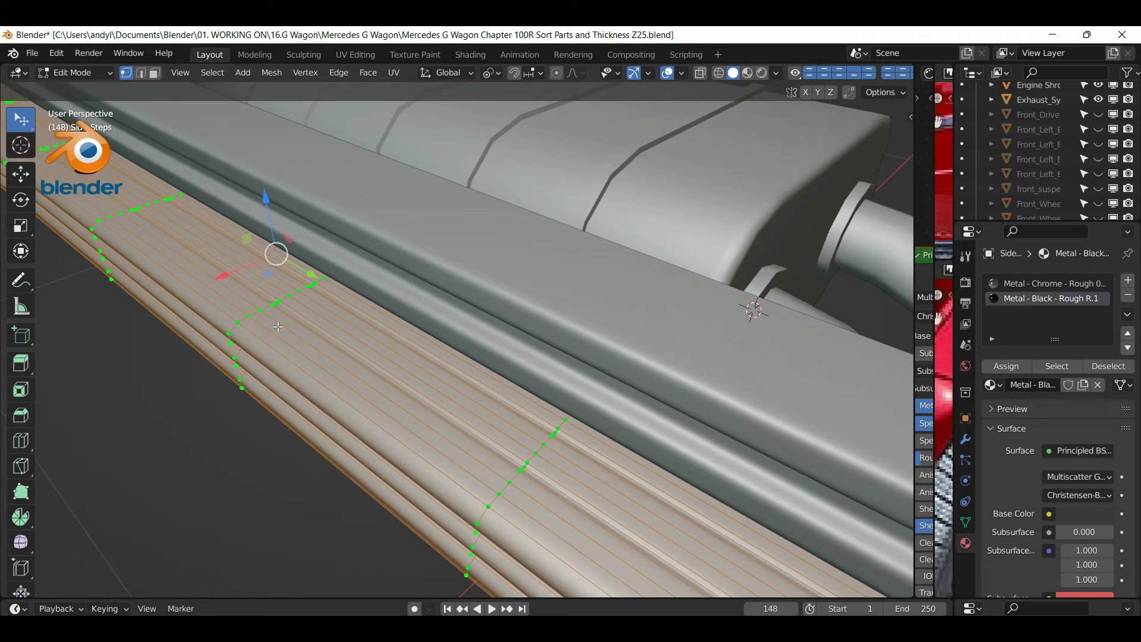
{"action": "scroll", "coordinate": [277, 325], "scroll_direction": "up", "scroll_amount": 3}
{"action": "scroll", "coordinate": [275, 324], "scroll_direction": "down", "scroll_amount": 3}
{"action": "left_click", "coordinate": [268, 314]}
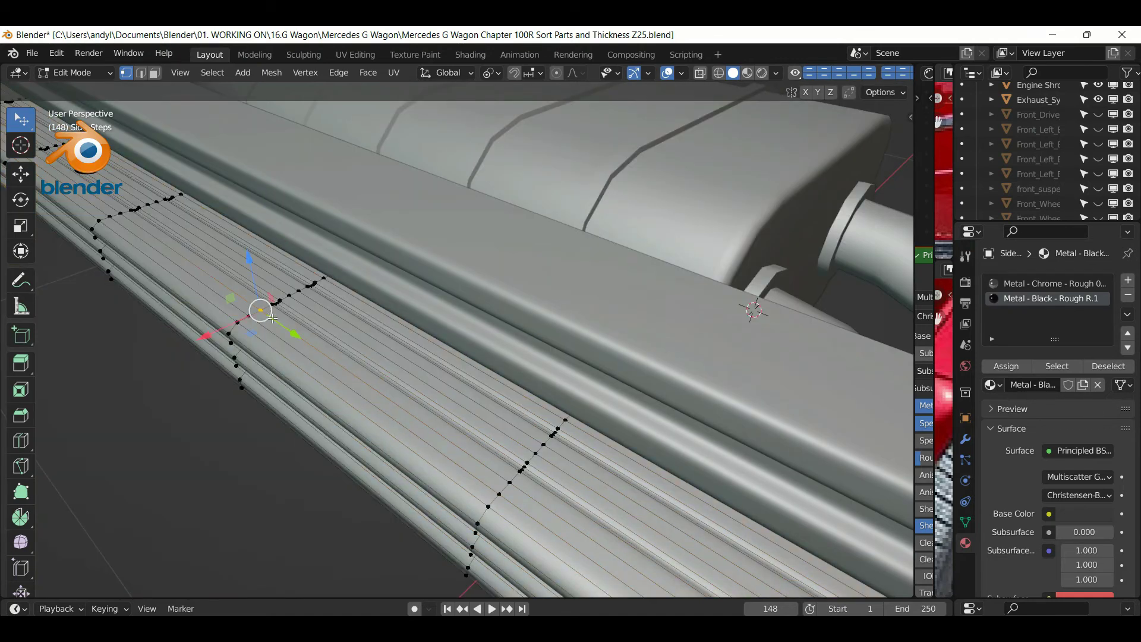
{"action": "key", "text": "KP_Decimal"}
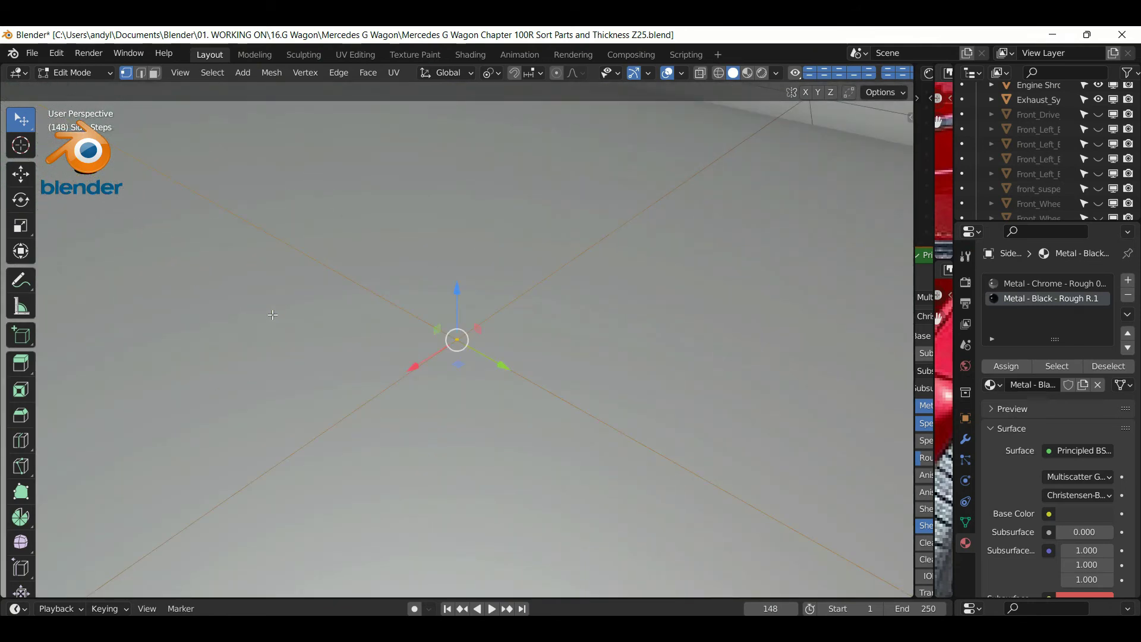
{"action": "scroll", "coordinate": [272, 314], "scroll_direction": "down", "scroll_amount": 5}
Orbit along the grooves and select the first groove edge loops
{"action": "middle_click_drag", "start_coordinate": [238, 309], "coordinate": [46, 307]}
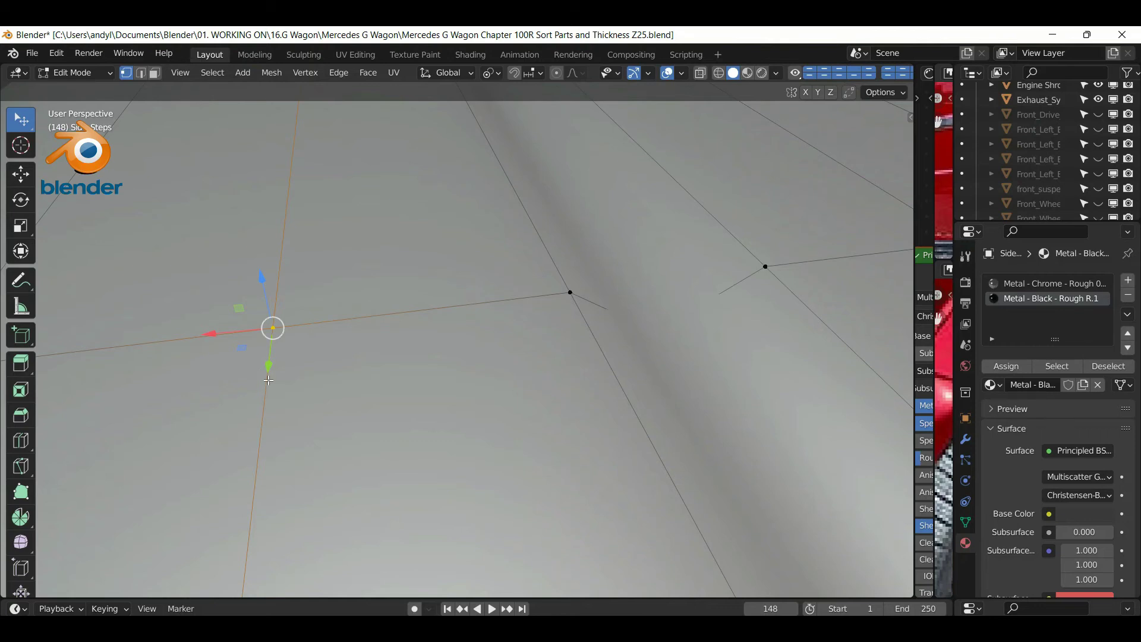
{"action": "scroll", "coordinate": [268, 383], "scroll_direction": "down", "scroll_amount": 4}
{"action": "middle_click_drag", "start_coordinate": [246, 351], "coordinate": [337, 317]}
{"action": "scroll", "coordinate": [338, 317], "scroll_direction": "down", "scroll_amount": 1}
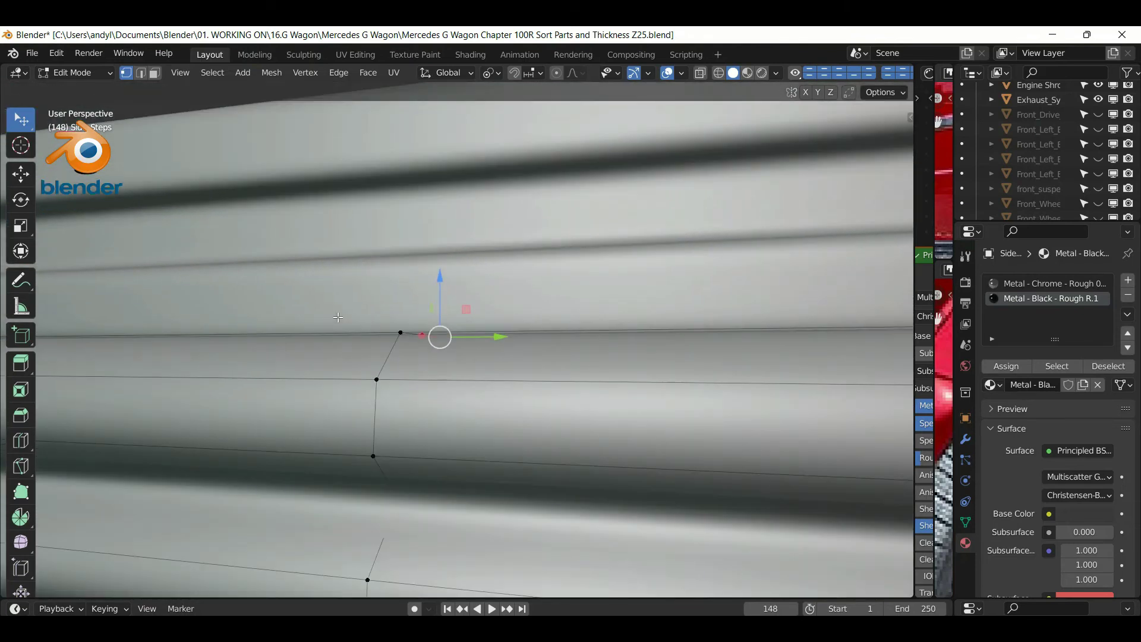
{"action": "scroll", "coordinate": [338, 318], "scroll_direction": "down", "scroll_amount": 1}
{"action": "scroll", "coordinate": [314, 337], "scroll_direction": "down", "scroll_amount": 3}
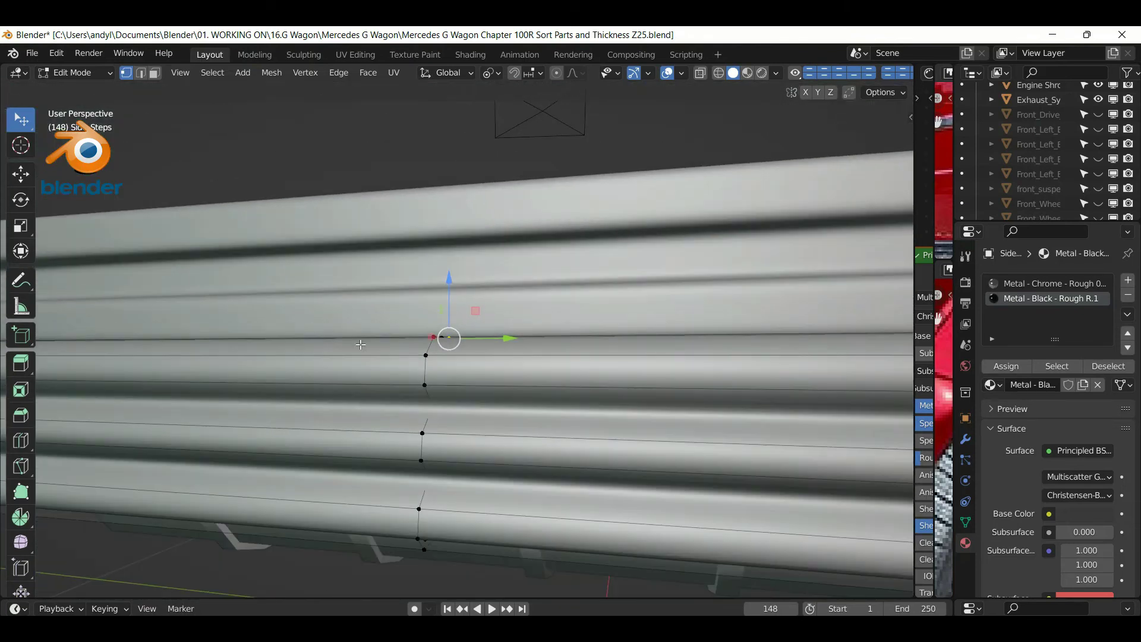
{"action": "middle_click_drag", "start_coordinate": [370, 364], "coordinate": [368, 366]}
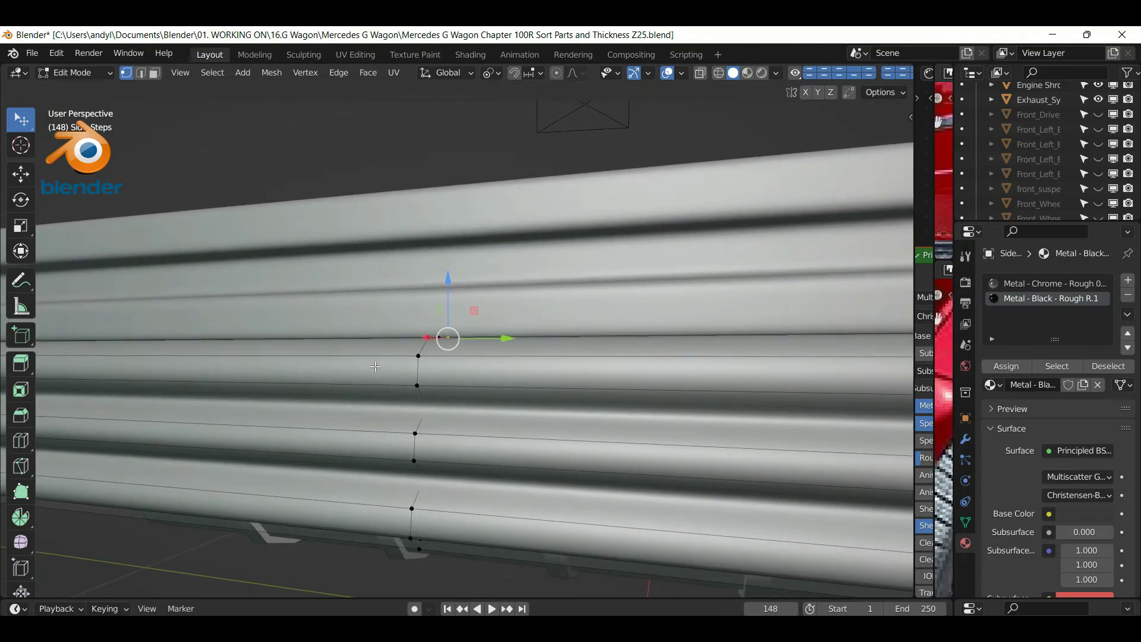
{"action": "left_click", "coordinate": [415, 409]}
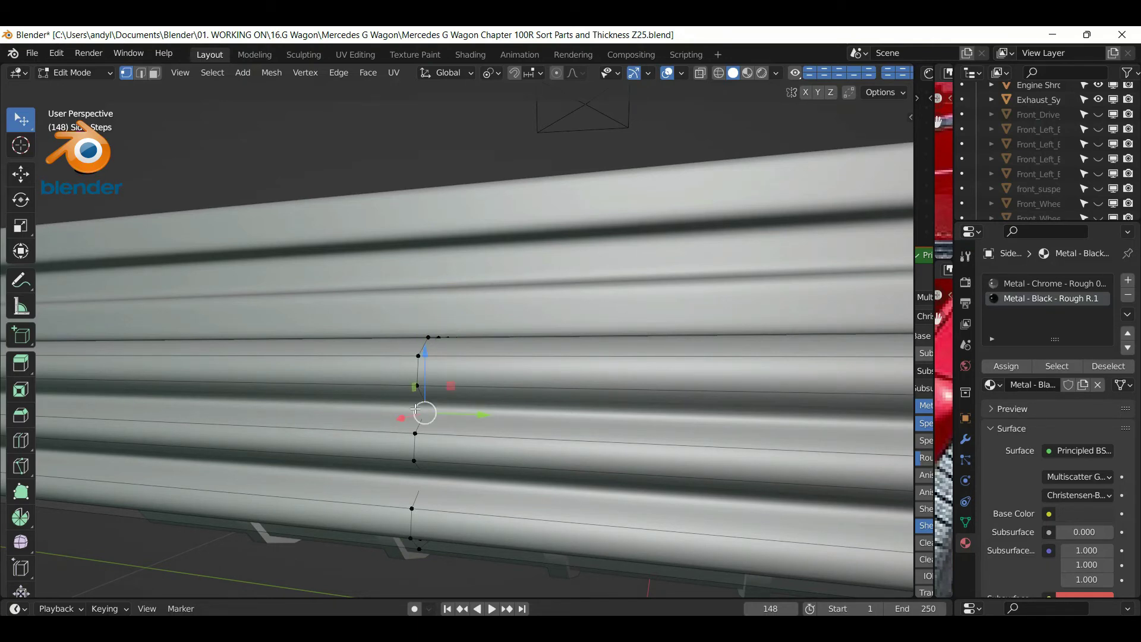
{"action": "left_click", "coordinate": [464, 387], "text": "alt"}
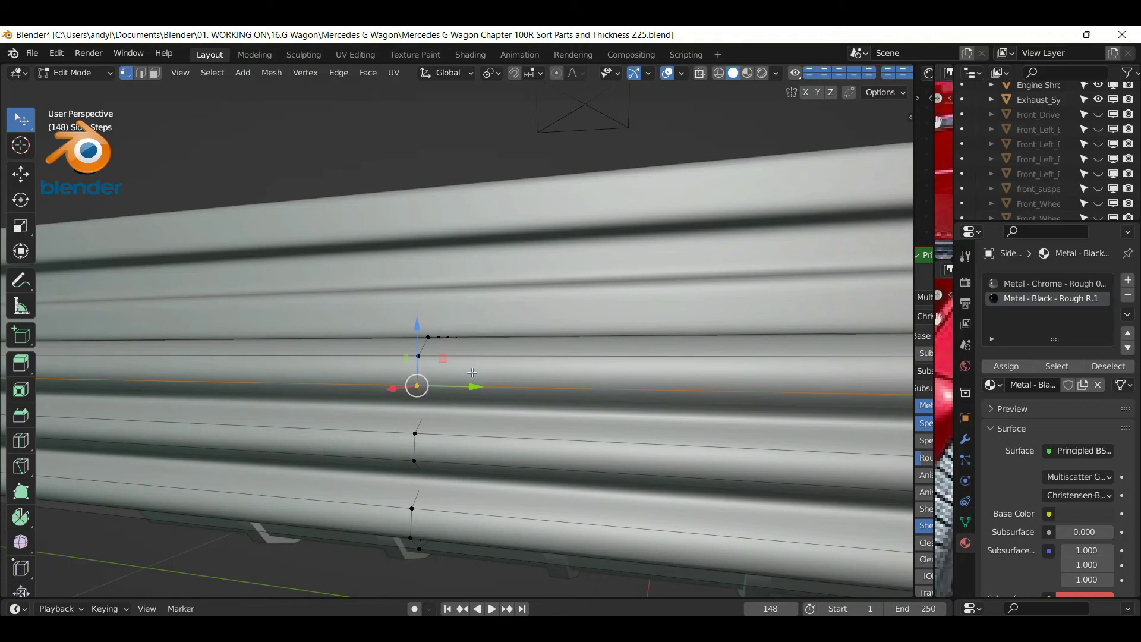
{"action": "left_click", "coordinate": [476, 355], "text": "alt+shift"}
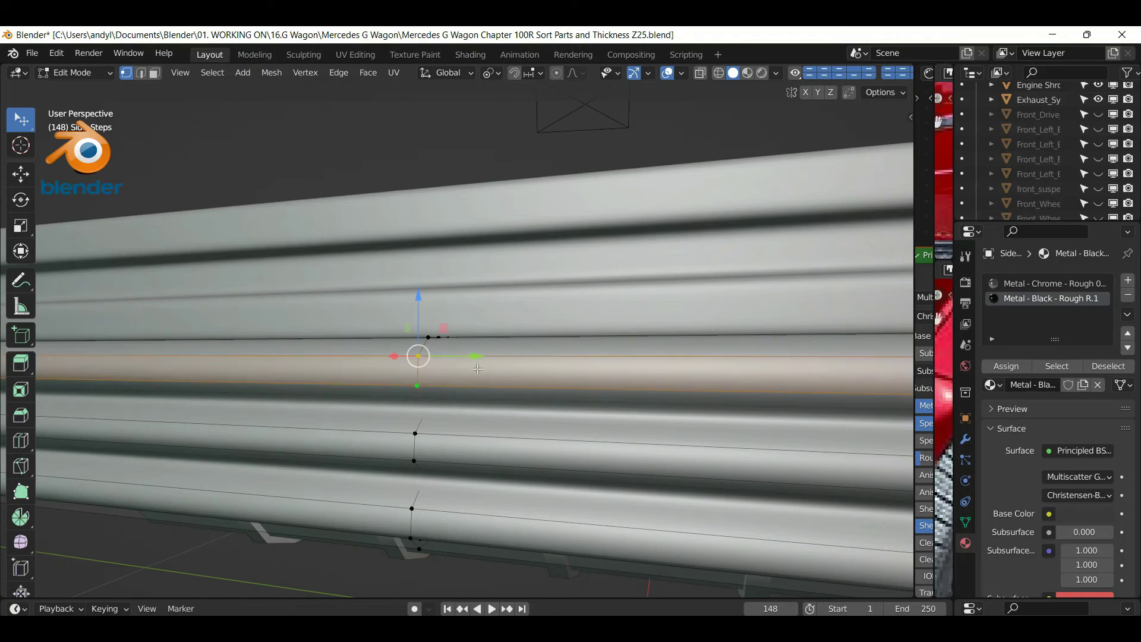
{"action": "middle_click_drag", "start_coordinate": [476, 387], "coordinate": [474, 431]}
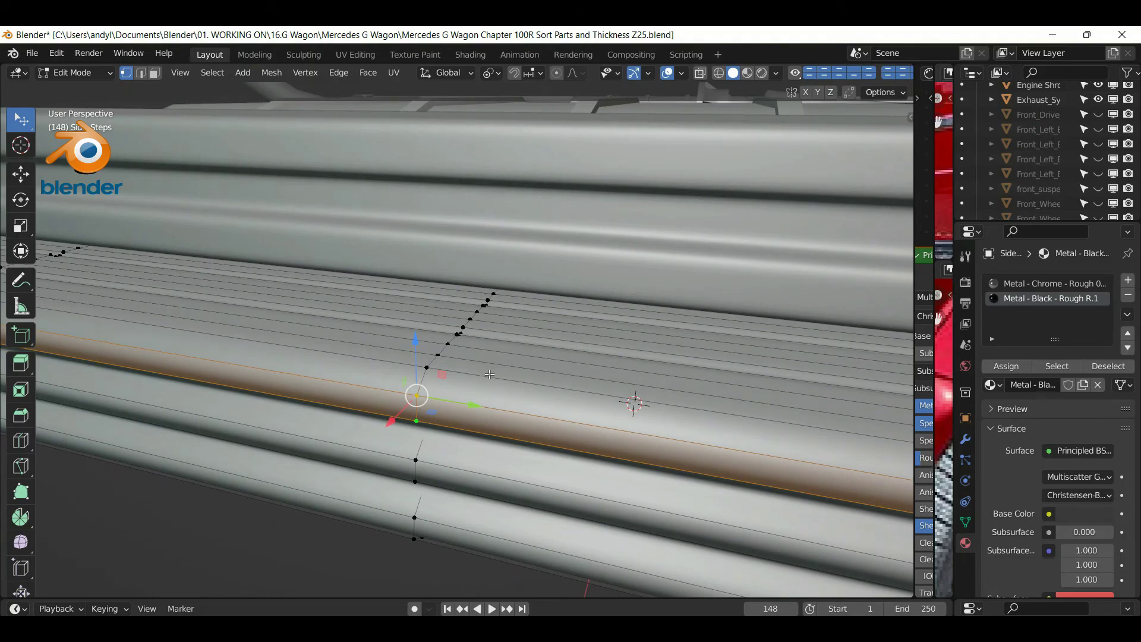
Extend the selection with further groove edge loops upward and along the side step
{"action": "left_click", "coordinate": [490, 375], "text": "alt+shift"}
{"action": "left_click", "coordinate": [497, 362], "text": "alt+shift"}
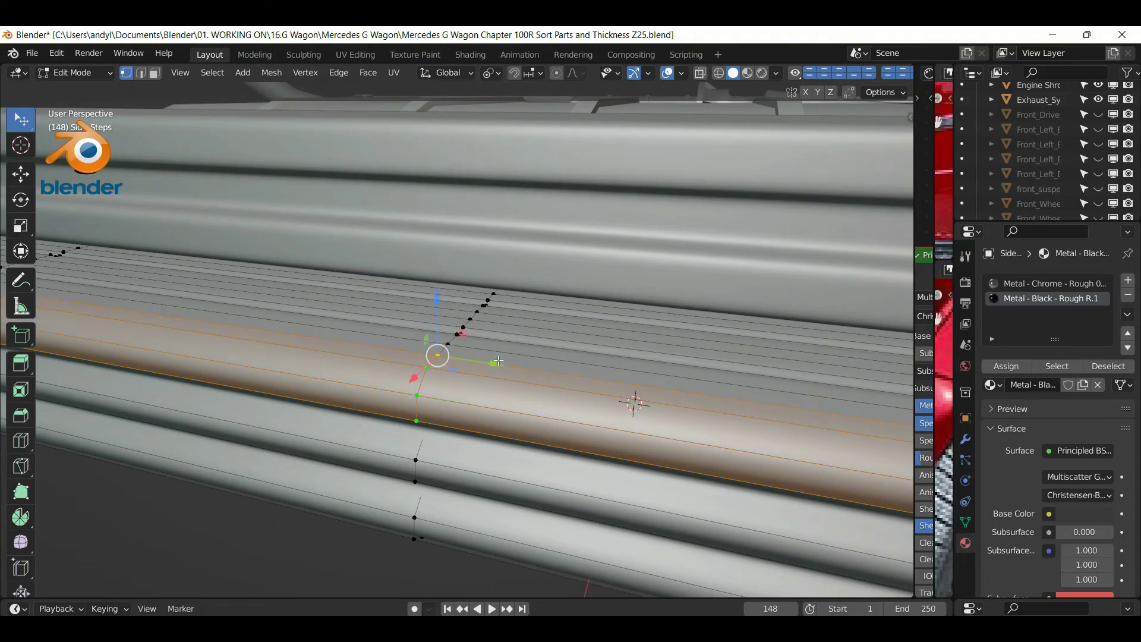
{"action": "left_click", "coordinate": [513, 342], "text": "alt+shift"}
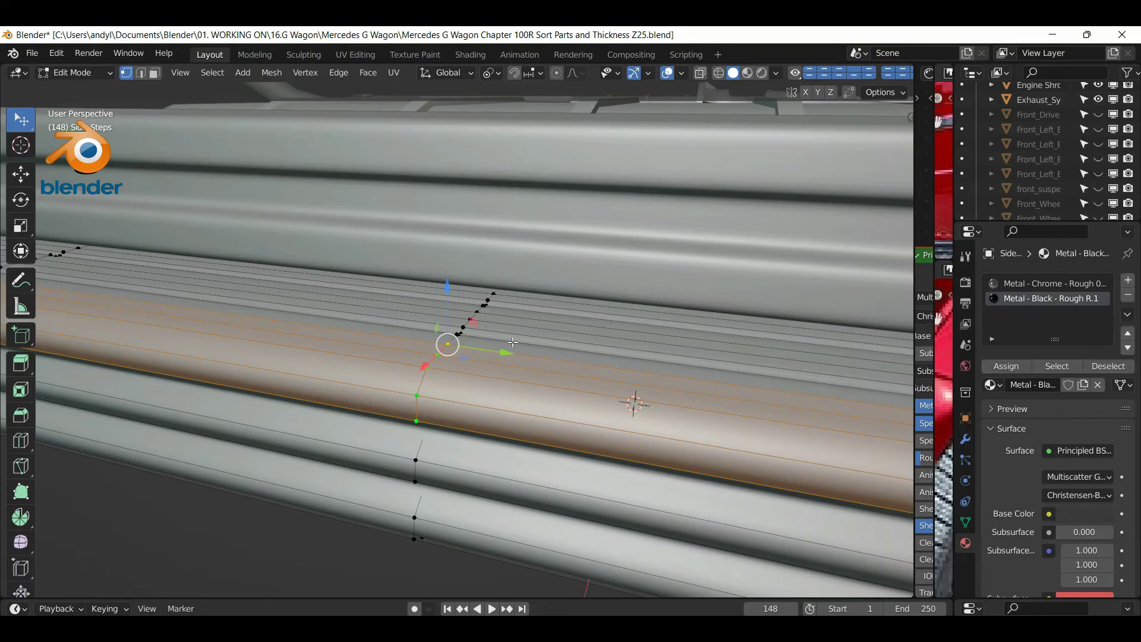
{"action": "middle_click_drag", "start_coordinate": [528, 342], "coordinate": [380, 315]}
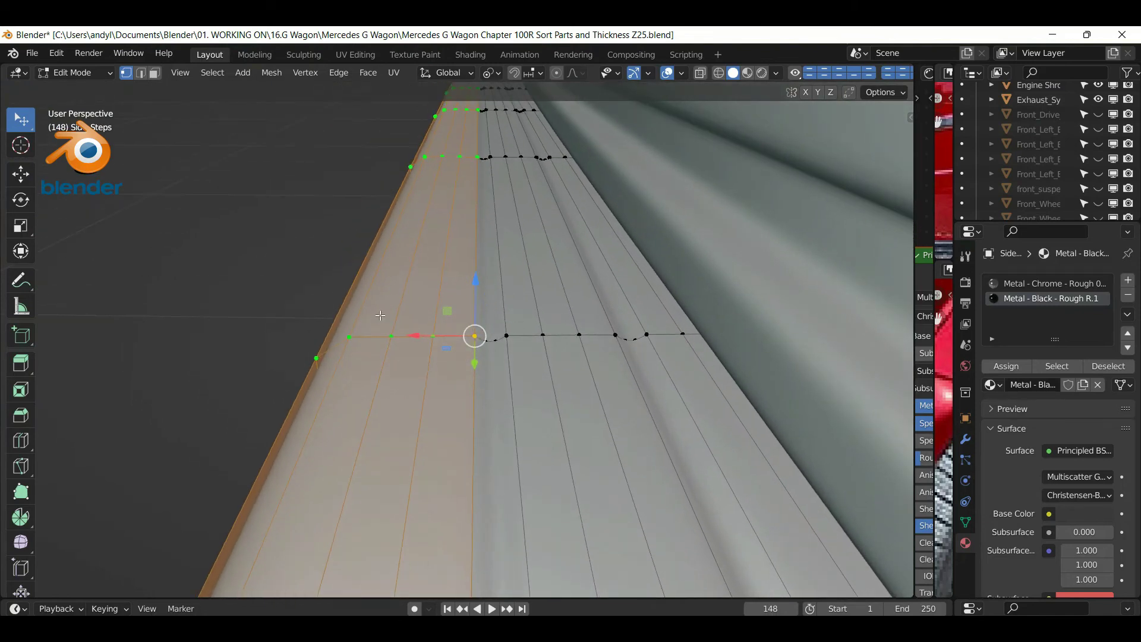
{"action": "middle_click_drag", "start_coordinate": [488, 314], "coordinate": [489, 314]}
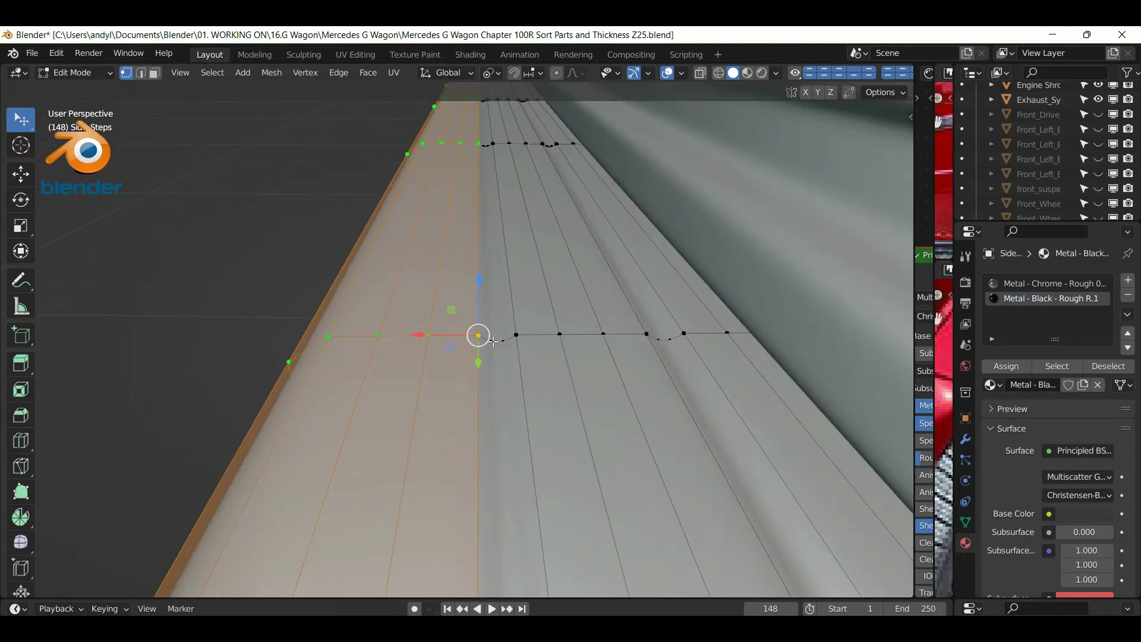
{"action": "left_click", "coordinate": [490, 342], "text": "shift"}
{"action": "middle_click_drag", "start_coordinate": [485, 329], "coordinate": [600, 256]}
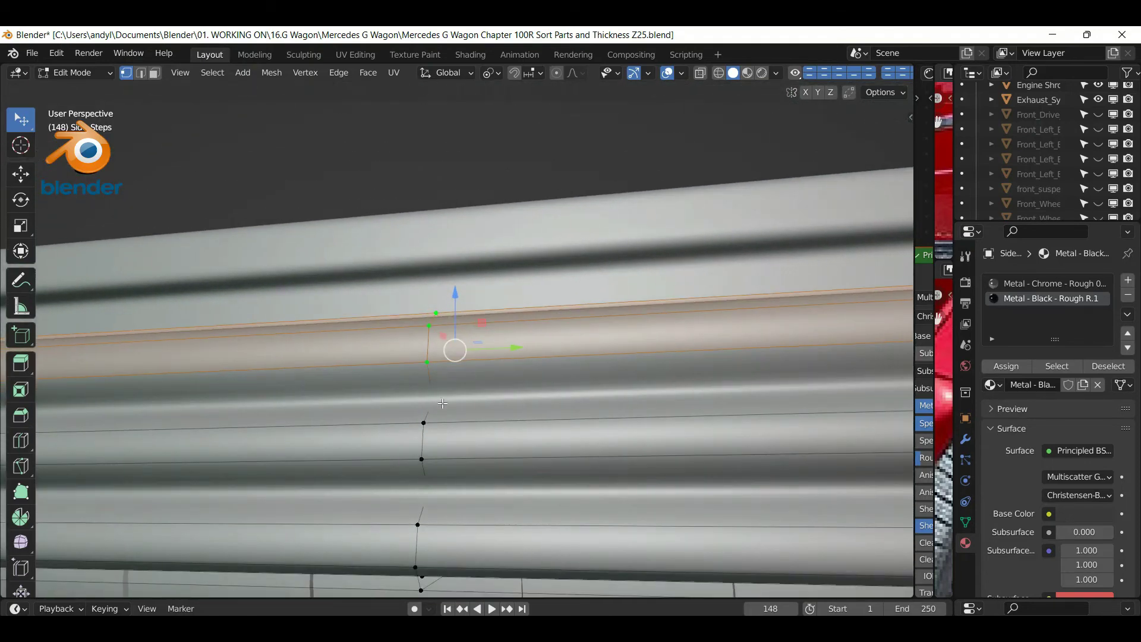
{"action": "left_click", "coordinate": [425, 490], "text": "alt+shift"}
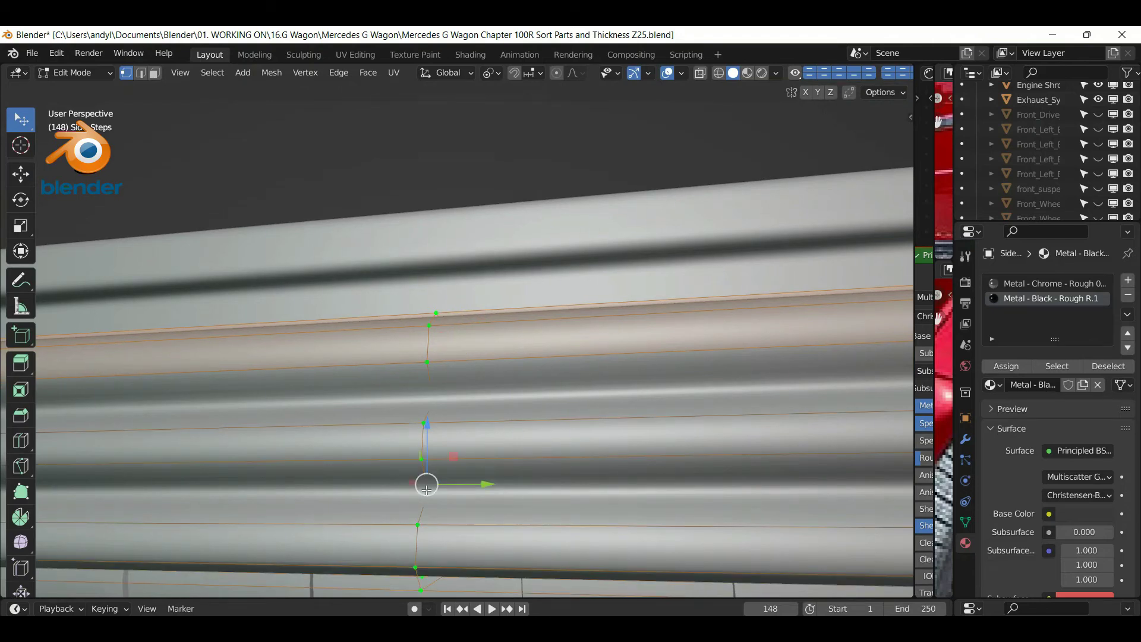
{"action": "left_click", "coordinate": [447, 467], "text": "alt+shift"}
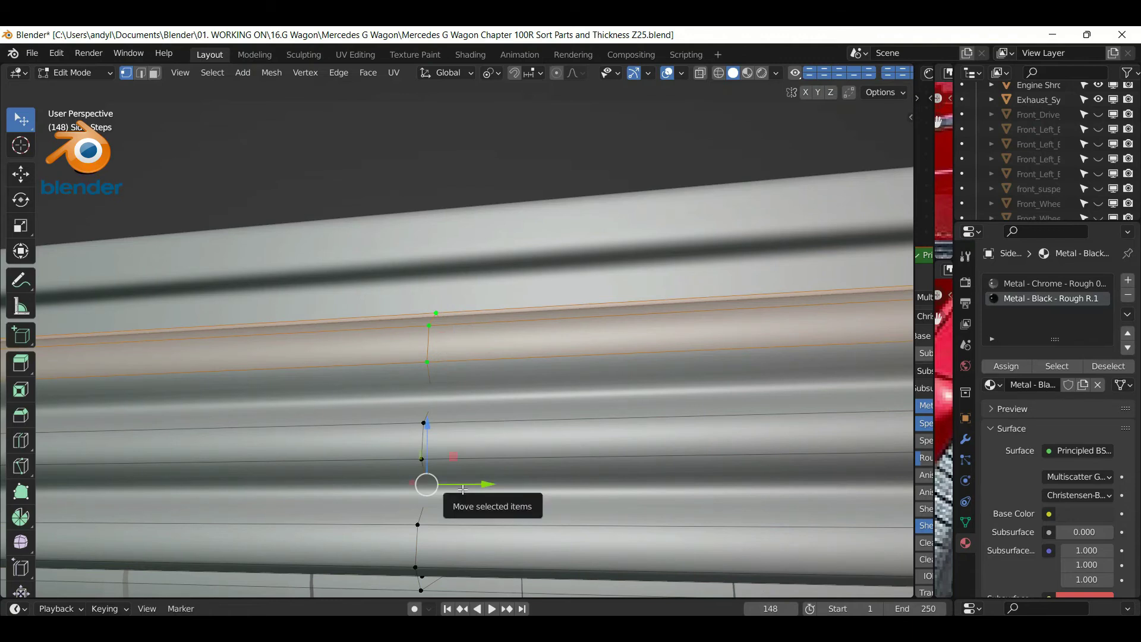
{"action": "middle_click_drag", "start_coordinate": [467, 464], "coordinate": [476, 409]}
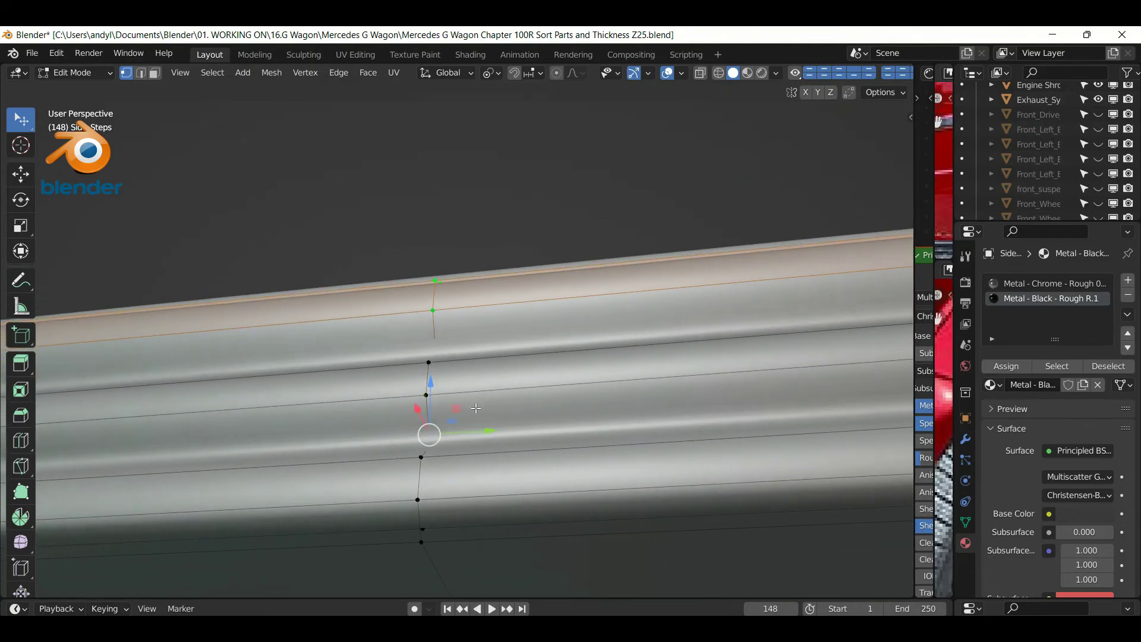
{"action": "left_click", "coordinate": [456, 501], "text": "alt+shift"}
{"action": "middle_click_drag", "start_coordinate": [461, 510], "coordinate": [478, 428]}
{"action": "scroll", "coordinate": [466, 423], "scroll_direction": "down", "scroll_amount": 4}
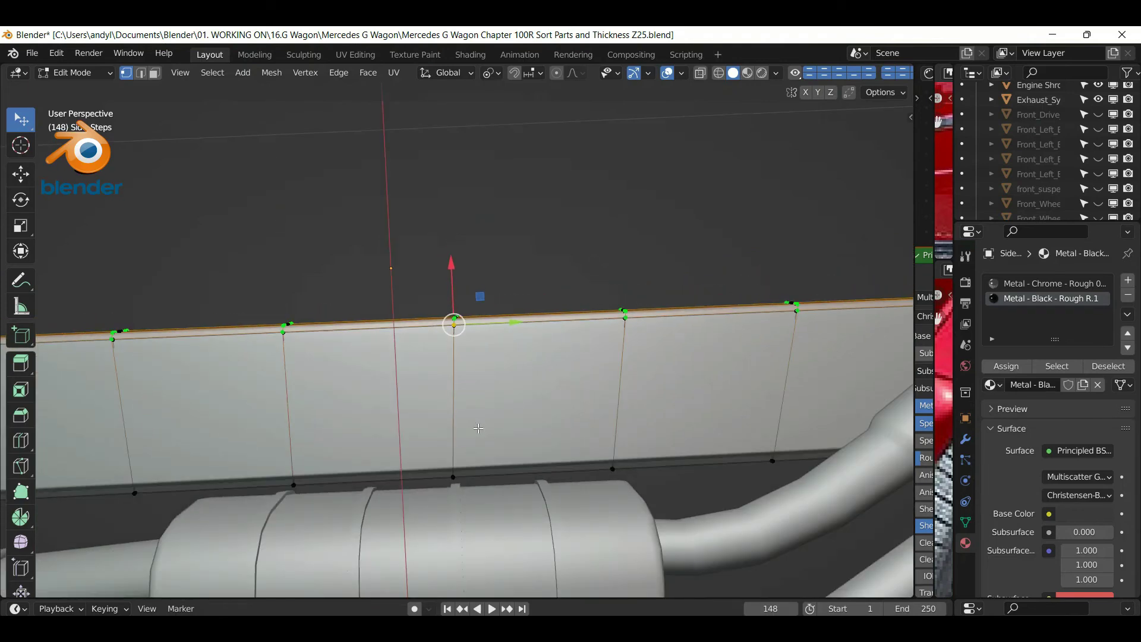
Invert the selection and assign Metal - Black - Rough R.1 to those faces
{"action": "middle_click_drag", "start_coordinate": [469, 443], "coordinate": [446, 122]}
{"action": "middle_click_drag", "start_coordinate": [588, 111], "coordinate": [624, 96]}
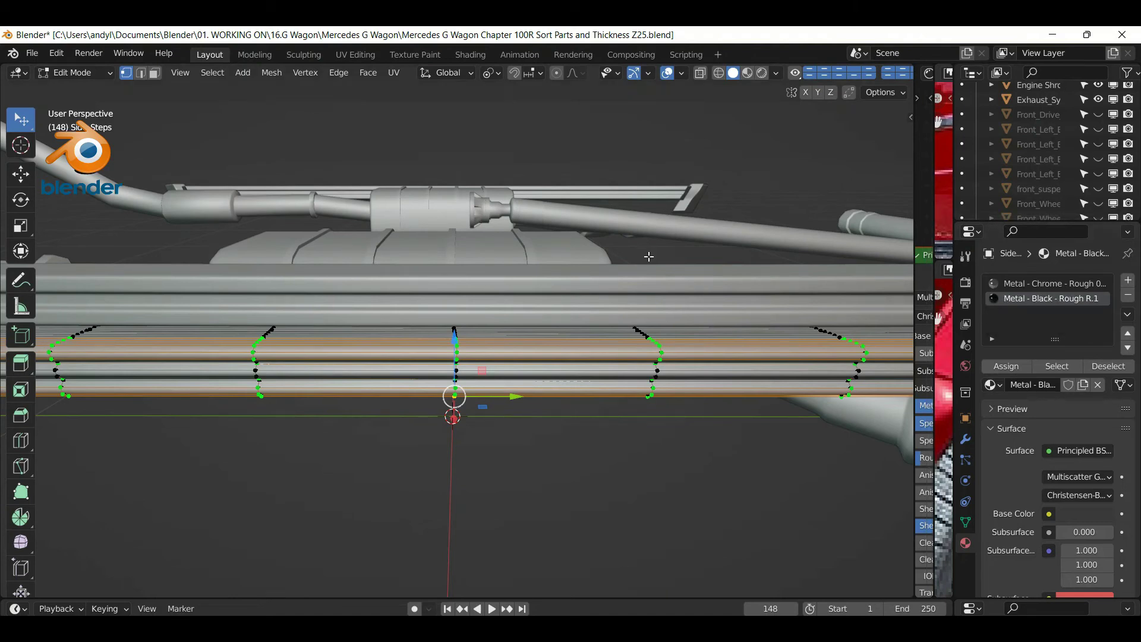
{"action": "key", "text": "ctrl+i"}
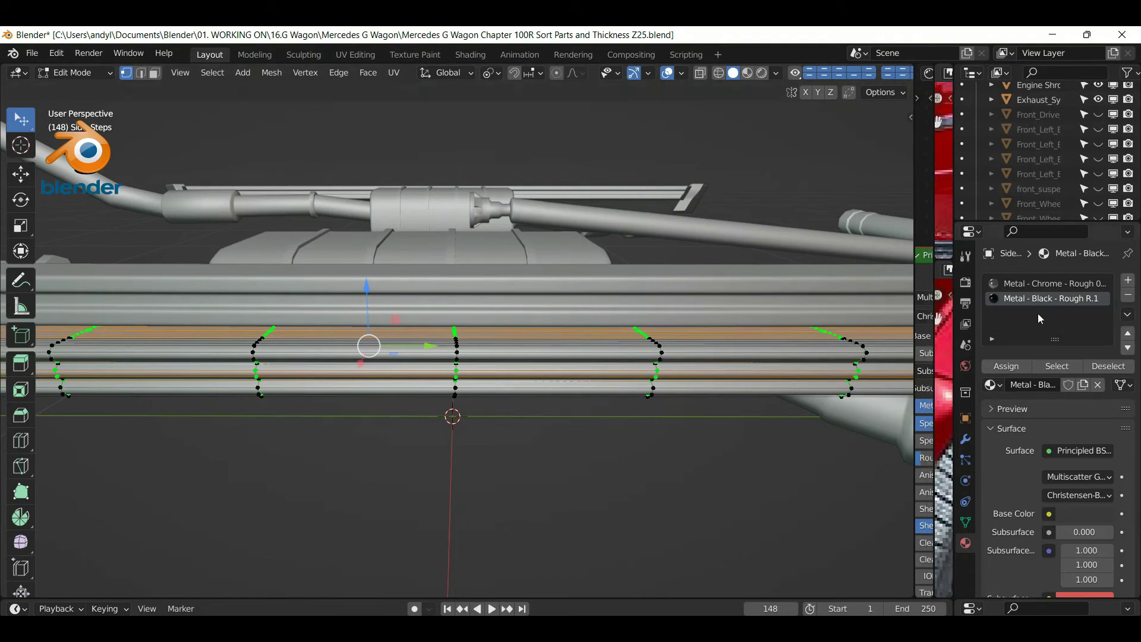
{"action": "left_click", "coordinate": [1006, 366]}
Switch to Material Preview and orbit around the rails to check the materials
{"action": "left_click", "coordinate": [747, 72]}
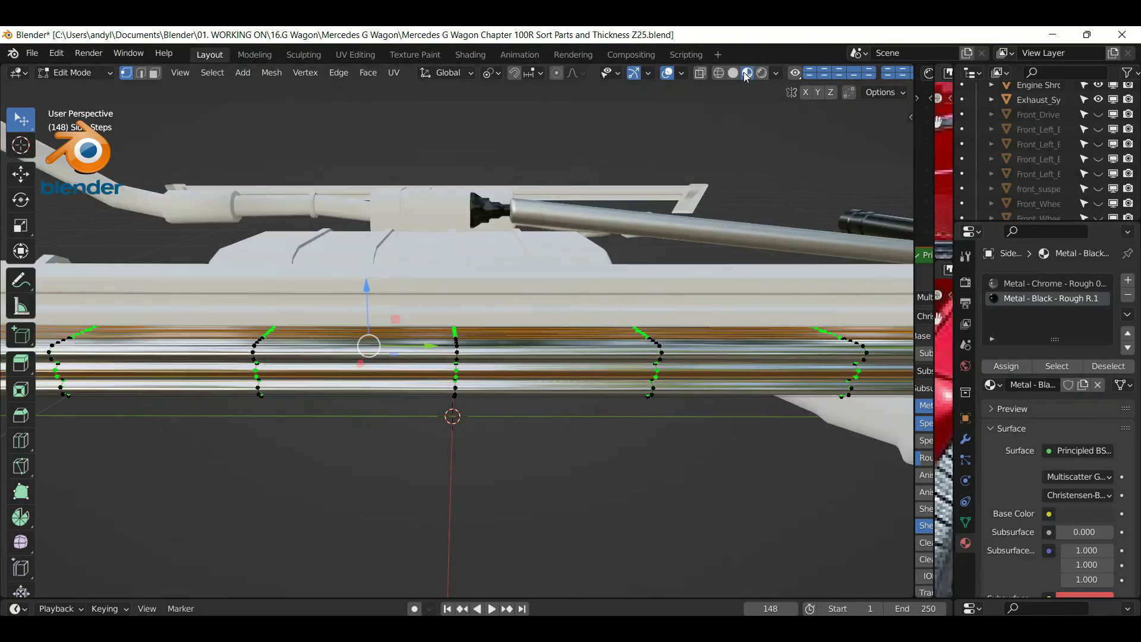
{"action": "middle_click_drag", "start_coordinate": [677, 232], "coordinate": [759, 231]}
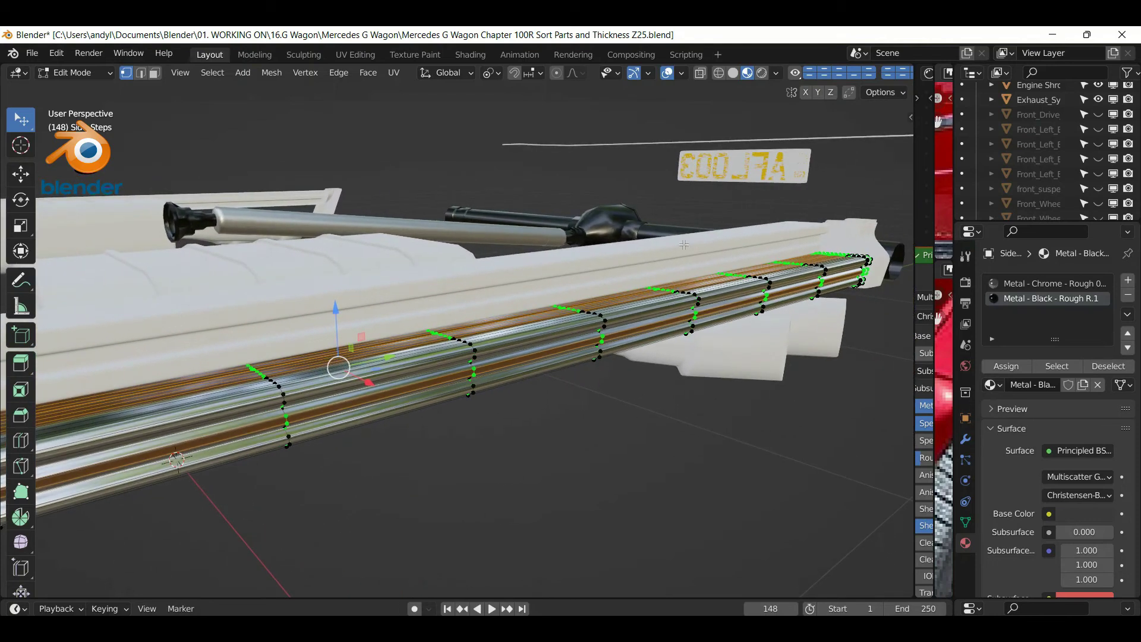
{"action": "scroll", "coordinate": [472, 312], "scroll_direction": "up", "scroll_amount": 1}
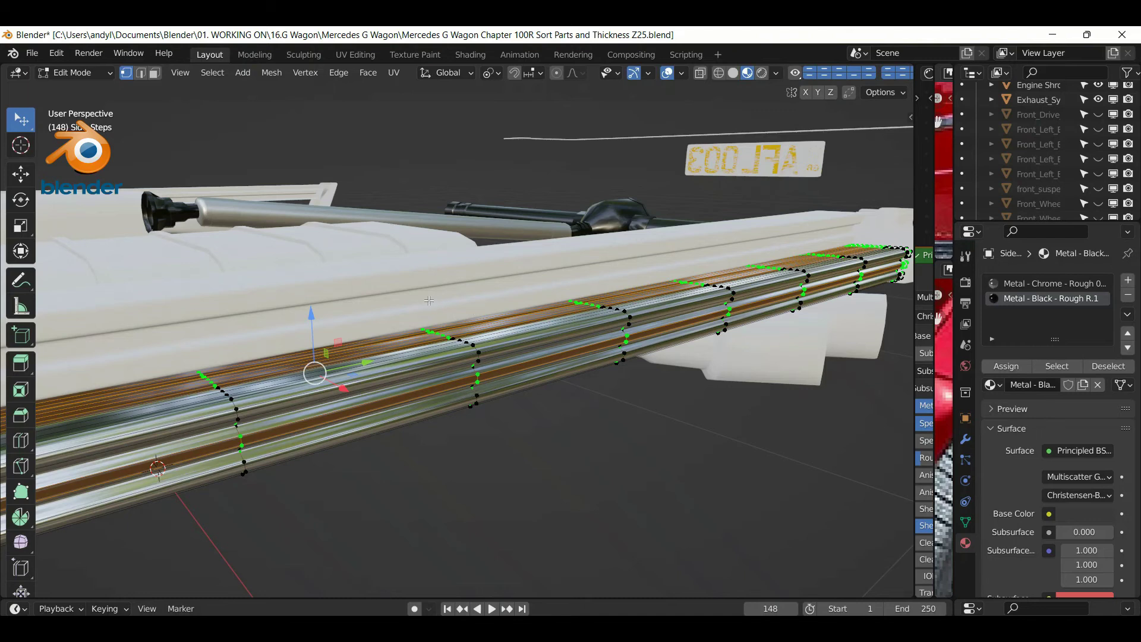
{"action": "middle_click_drag", "start_coordinate": [412, 286], "coordinate": [330, 311]}
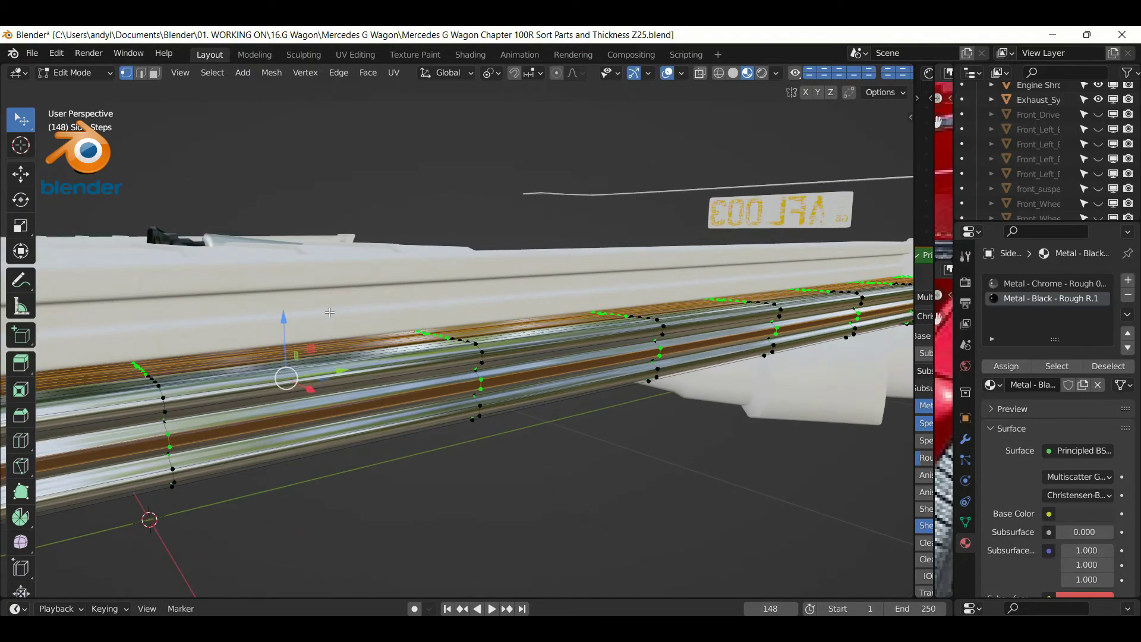
{"action": "scroll", "coordinate": [419, 338], "scroll_direction": "up", "scroll_amount": 2}
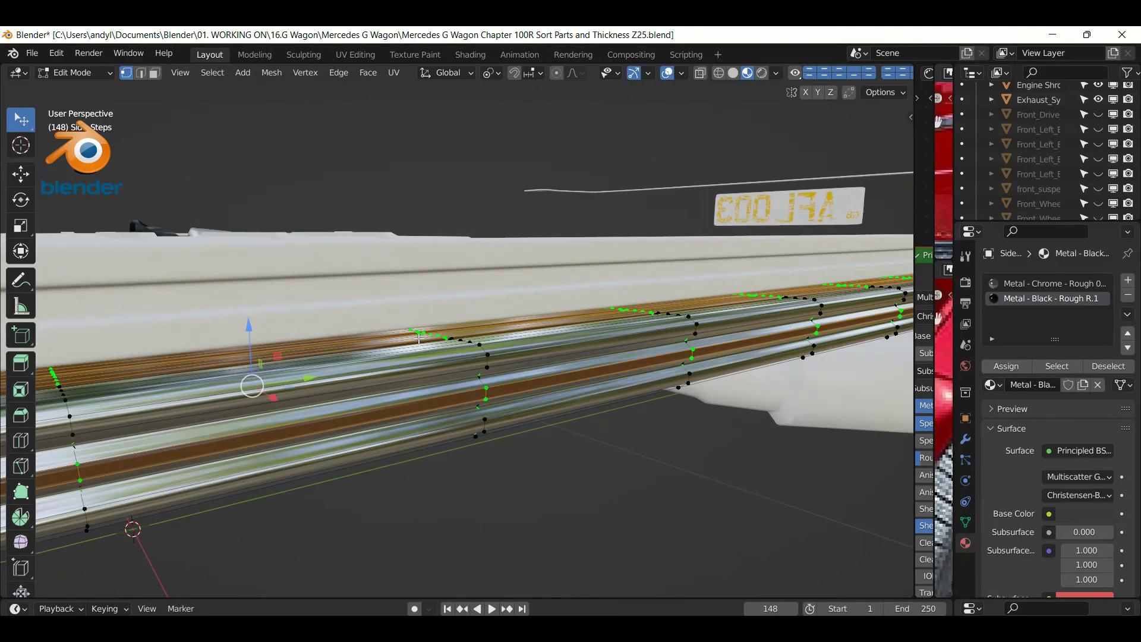
{"action": "mouse_move", "coordinate": [419, 338]}
{"action": "middle_mouse_down"}
{"action": "mouse_move", "coordinate": [340, 301]}
{"action": "mouse_move", "coordinate": [401, 324]}
{"action": "middle_mouse_up"}
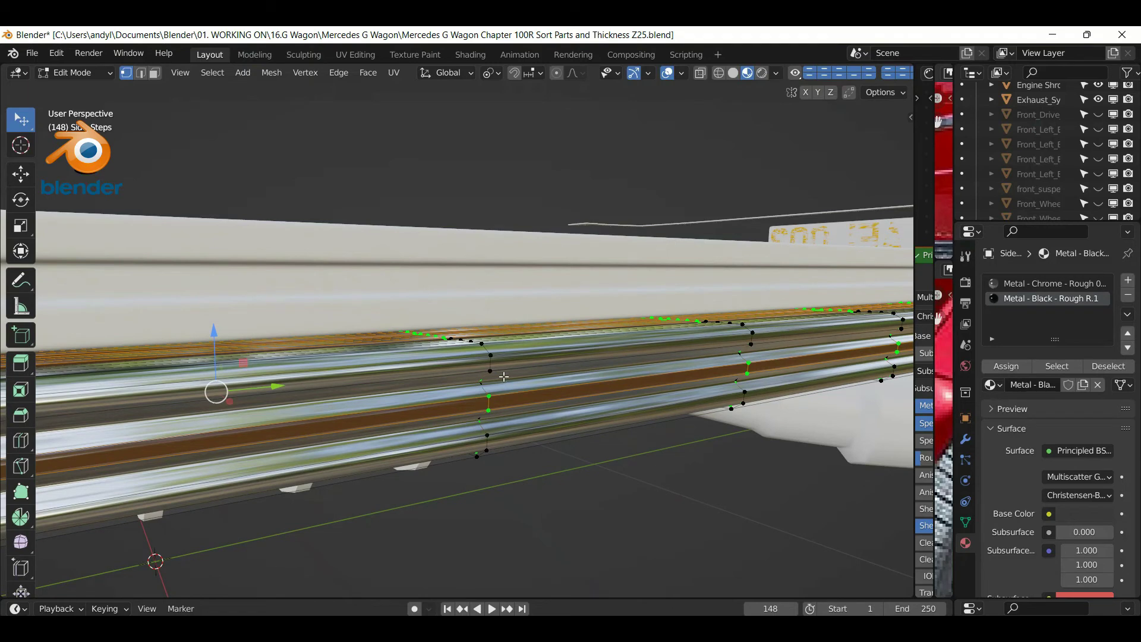
{"action": "middle_click_drag", "start_coordinate": [505, 376], "coordinate": [473, 402]}
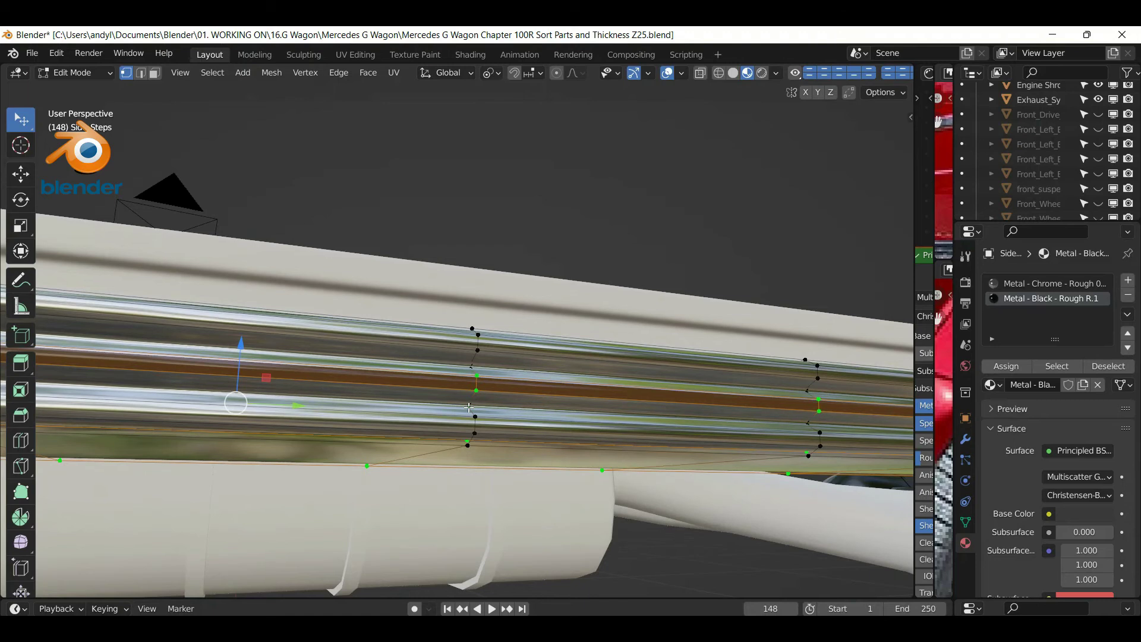
{"action": "middle_click_drag", "start_coordinate": [502, 403], "coordinate": [526, 446]}
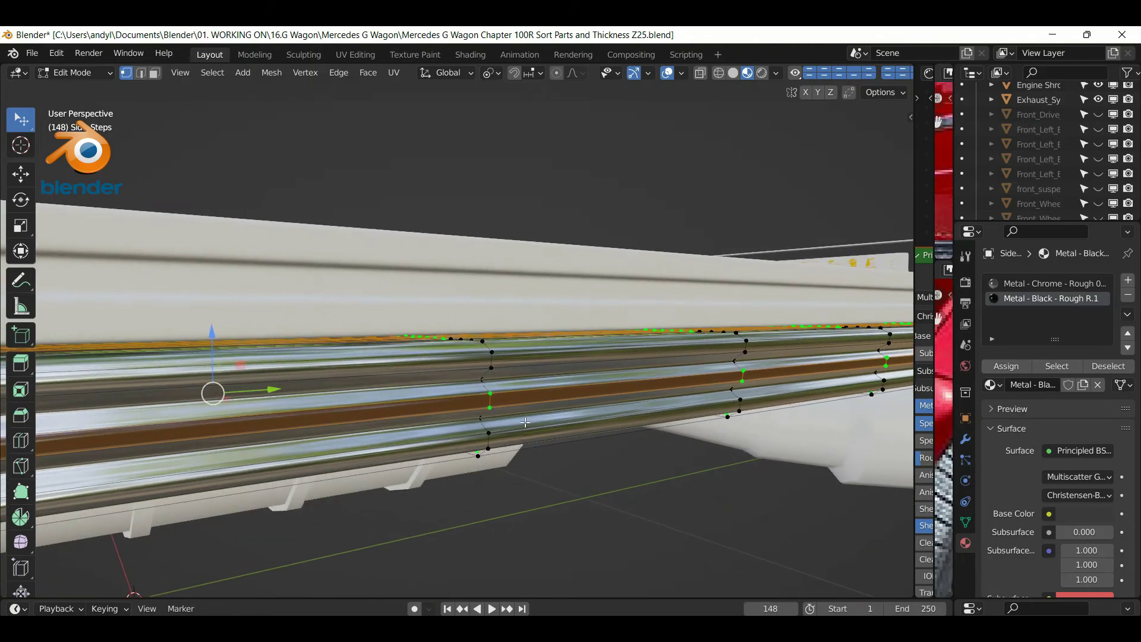
Select another groove face and assign it Metal - Black
{"action": "left_click", "coordinate": [765, 475]}
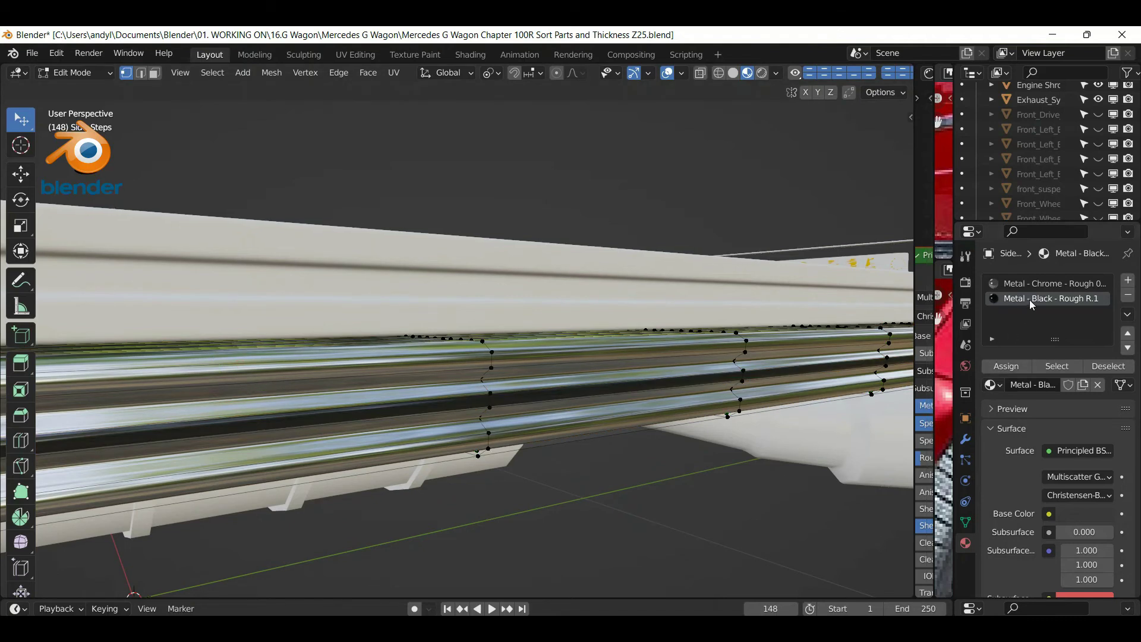
{"action": "left_click", "coordinate": [1057, 367]}
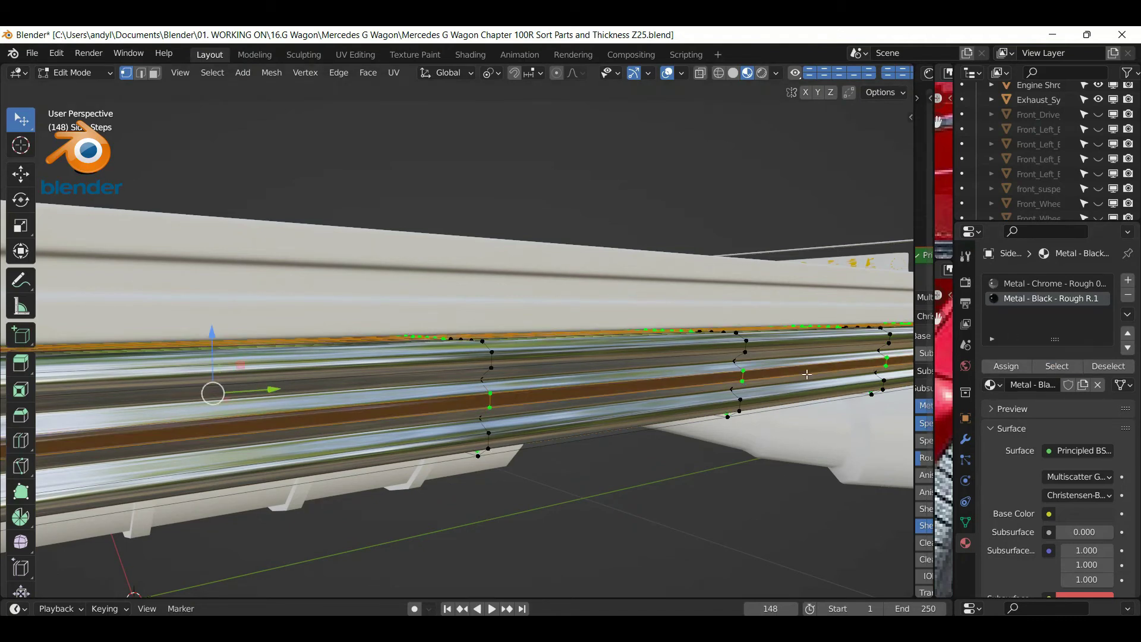
{"action": "left_click", "coordinate": [473, 386]}
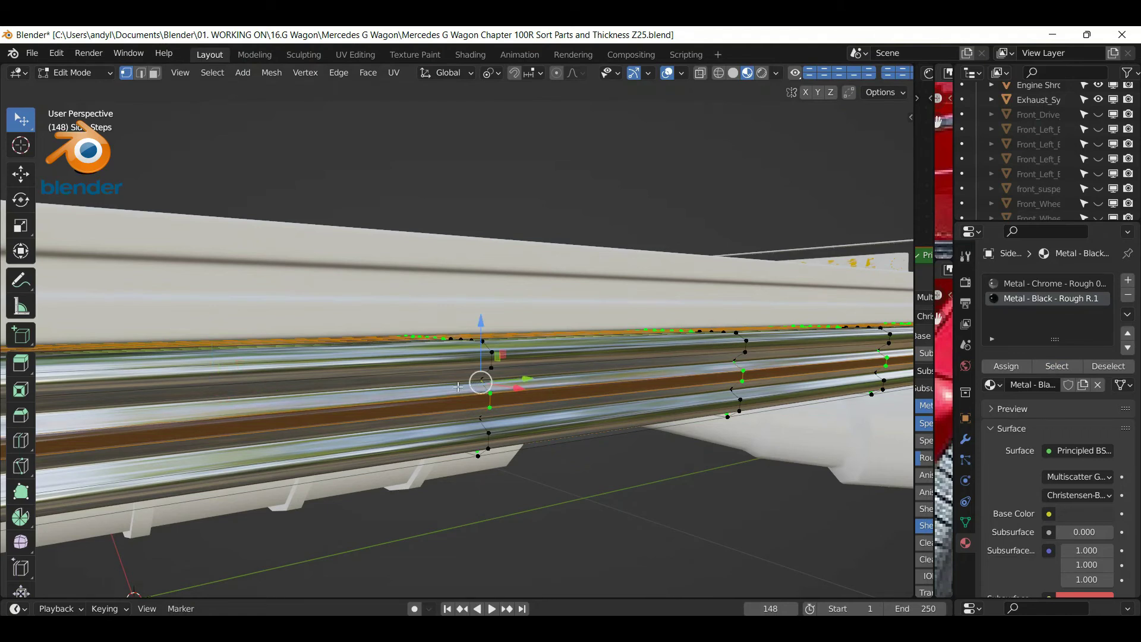
{"action": "middle_click_drag", "start_coordinate": [466, 387], "coordinate": [472, 392]}
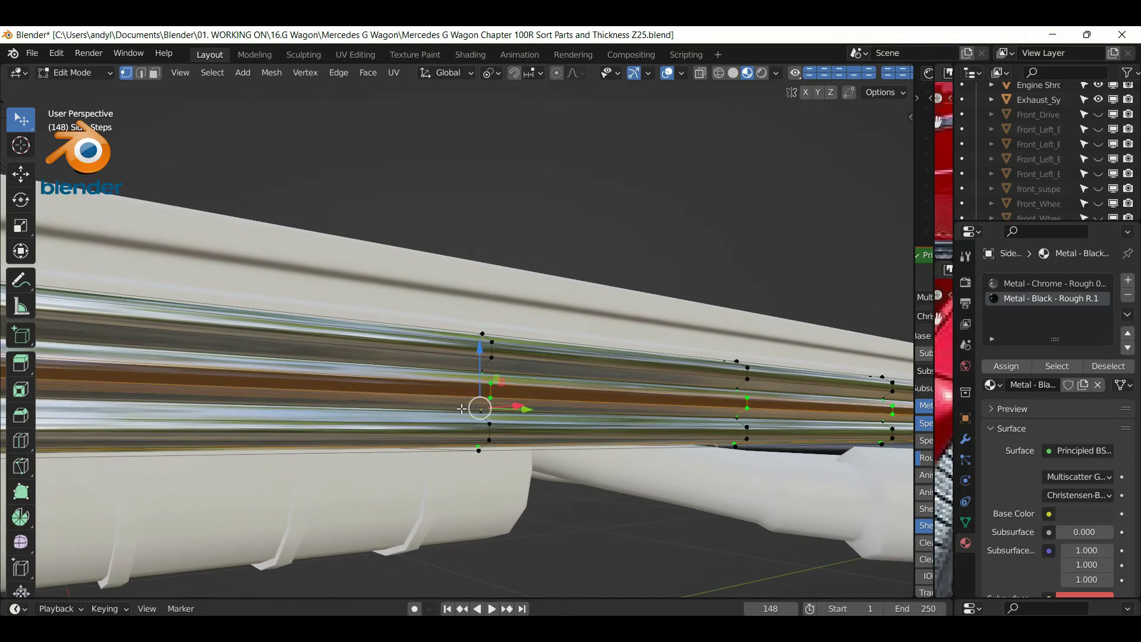
{"action": "left_click", "coordinate": [1003, 373]}
Toggle Edit Mode and inspect the new material from a level side-on view, clearing the selection
{"action": "middle_click_drag", "start_coordinate": [570, 431], "coordinate": [333, 400]}
{"action": "key", "text": "Tab"}
{"action": "key", "text": "Tab"}
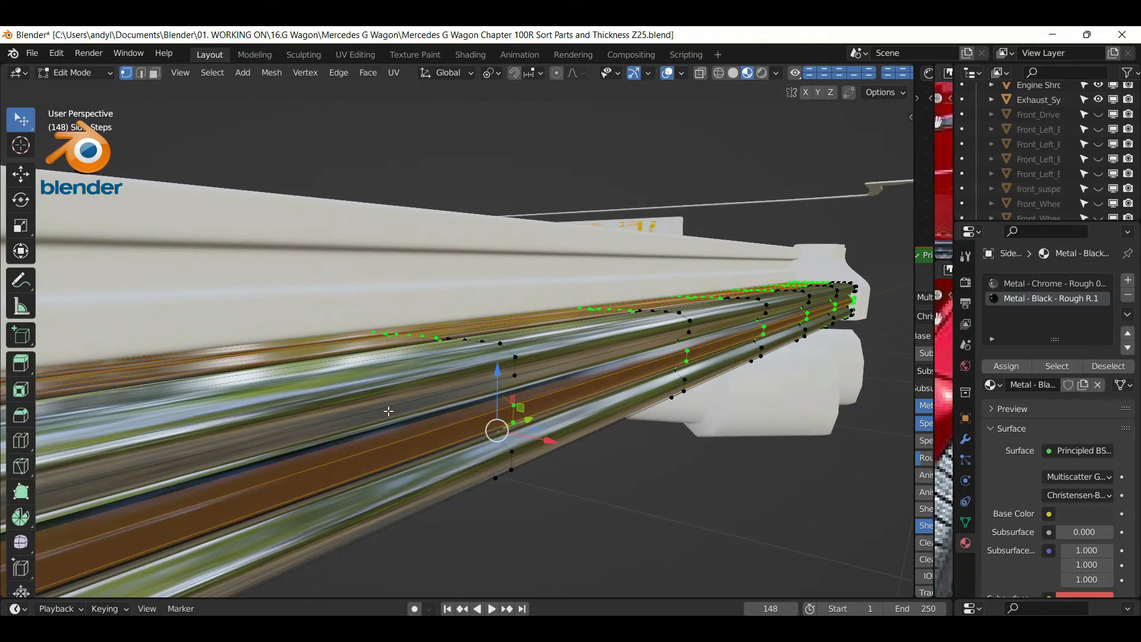
{"action": "middle_click_drag", "start_coordinate": [457, 414], "coordinate": [382, 425]}
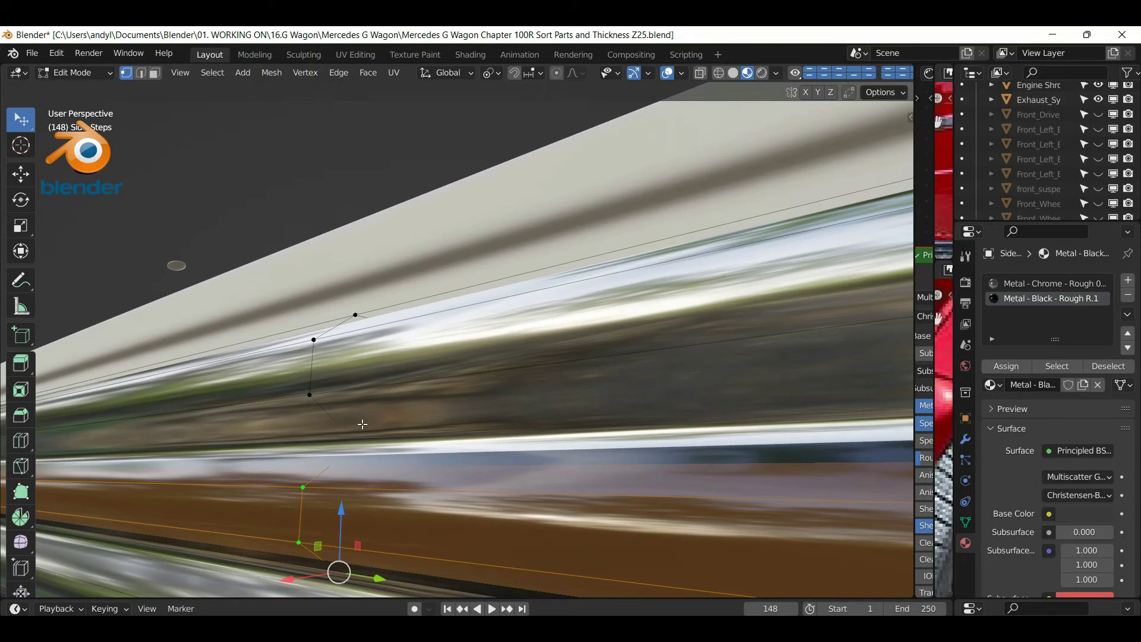
{"action": "scroll", "coordinate": [362, 424], "scroll_direction": "down", "scroll_amount": 1}
{"action": "middle_click_drag", "start_coordinate": [362, 424], "coordinate": [478, 421]}
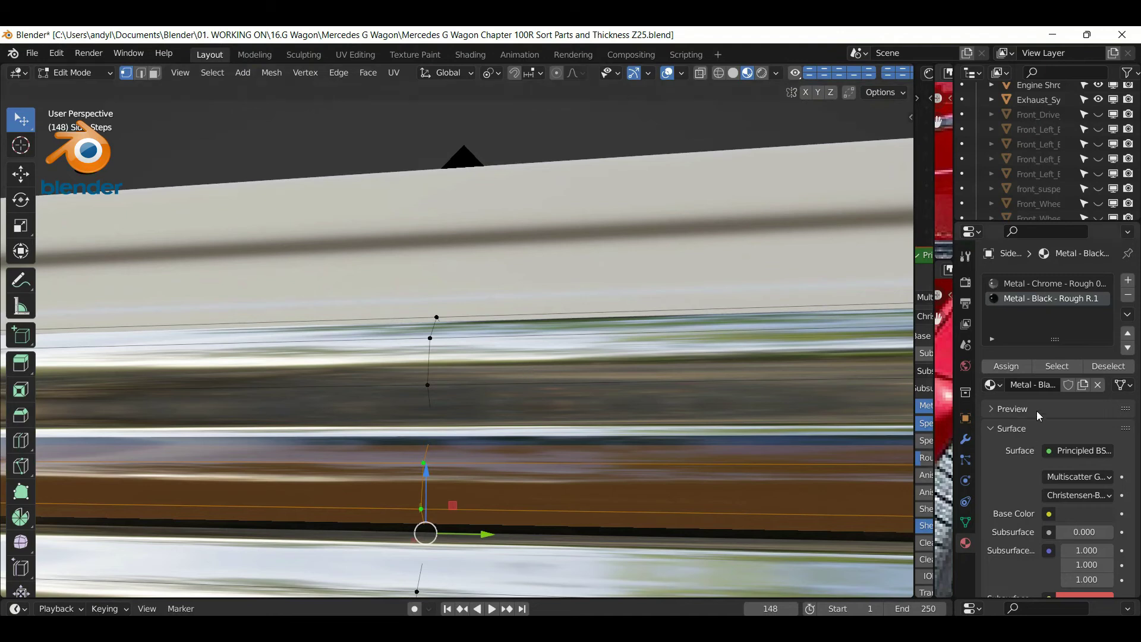
{"action": "left_click", "coordinate": [576, 112]}
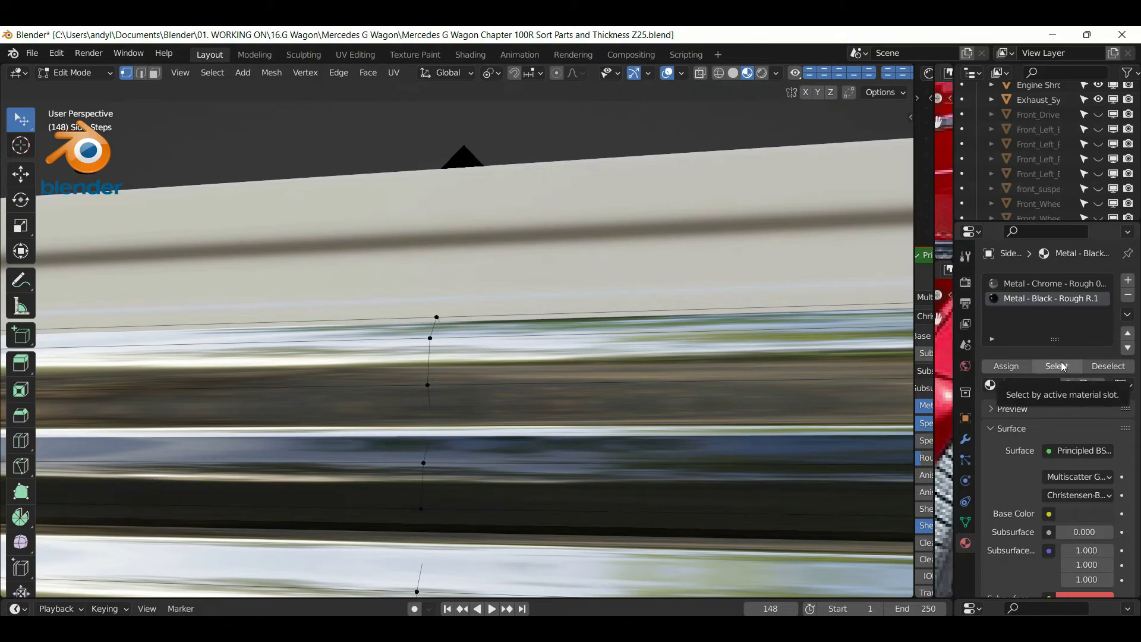
Switch to solid shading and select the faces that use Metal - Black
{"action": "left_click", "coordinate": [733, 72]}
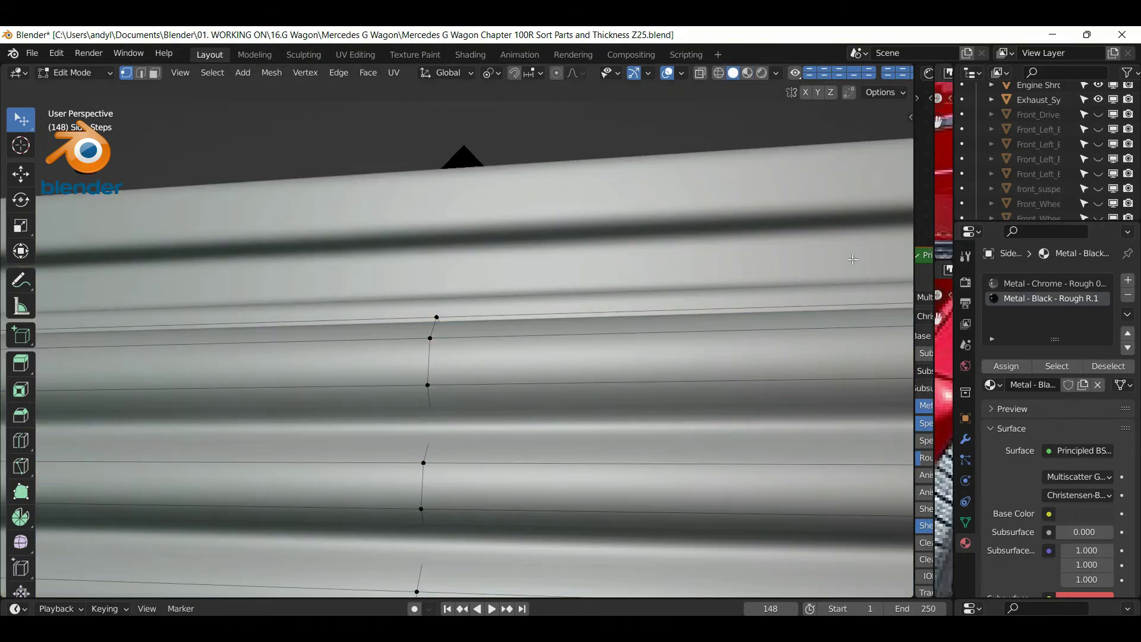
{"action": "left_click", "coordinate": [1057, 366]}
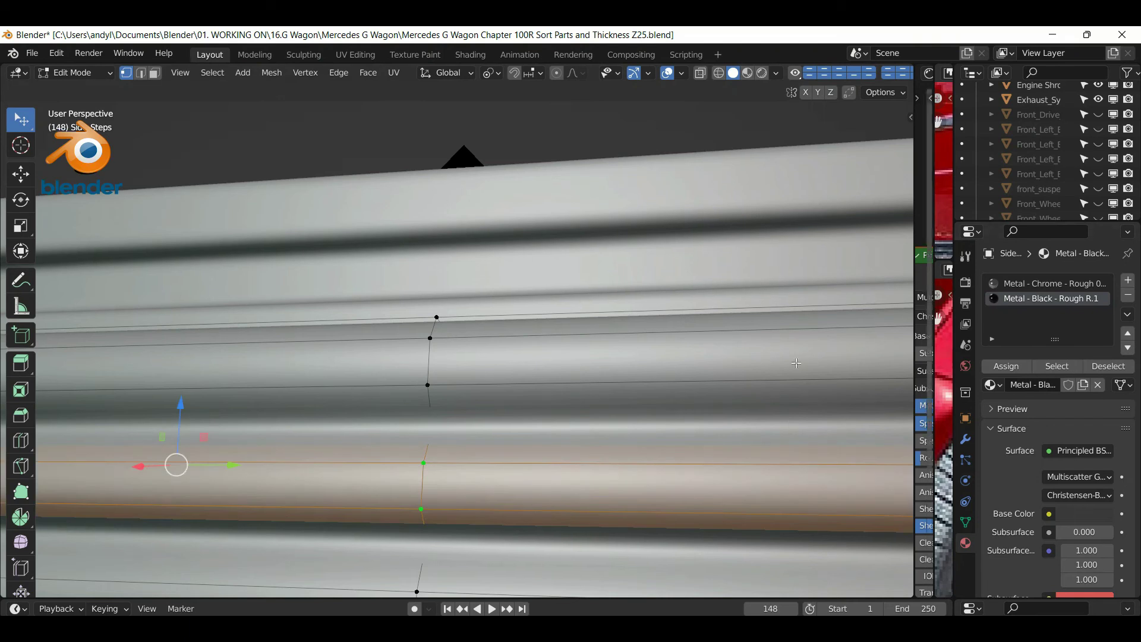
{"action": "middle_click_drag", "start_coordinate": [591, 362], "coordinate": [569, 352]}
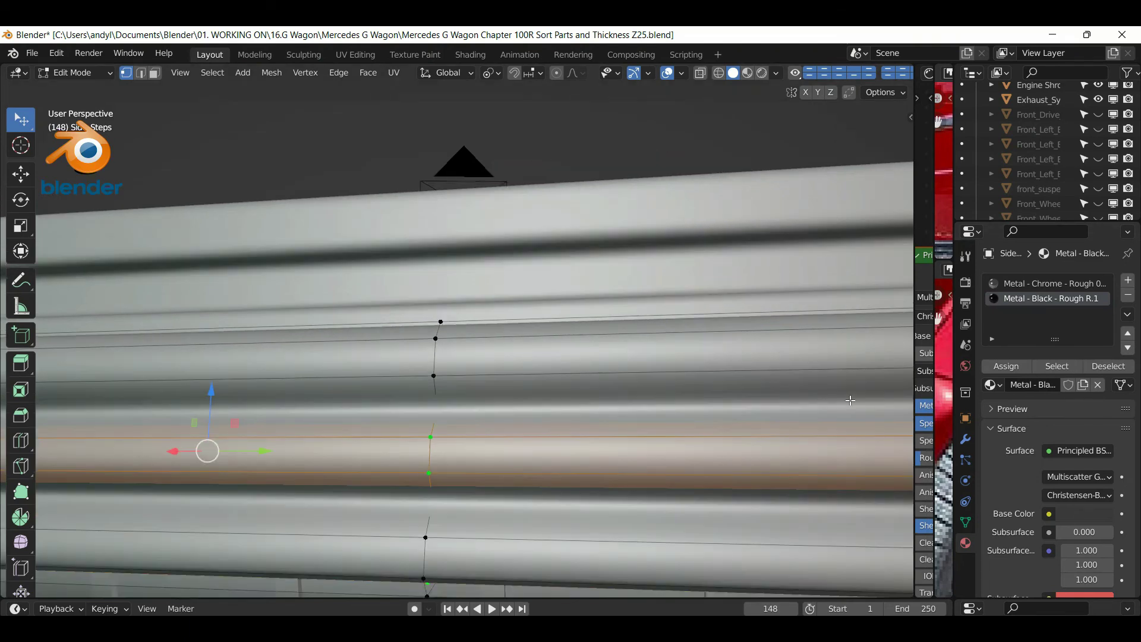
Turn off the Side_Steps modifier's display in the viewport
{"action": "left_click", "coordinate": [965, 442]}
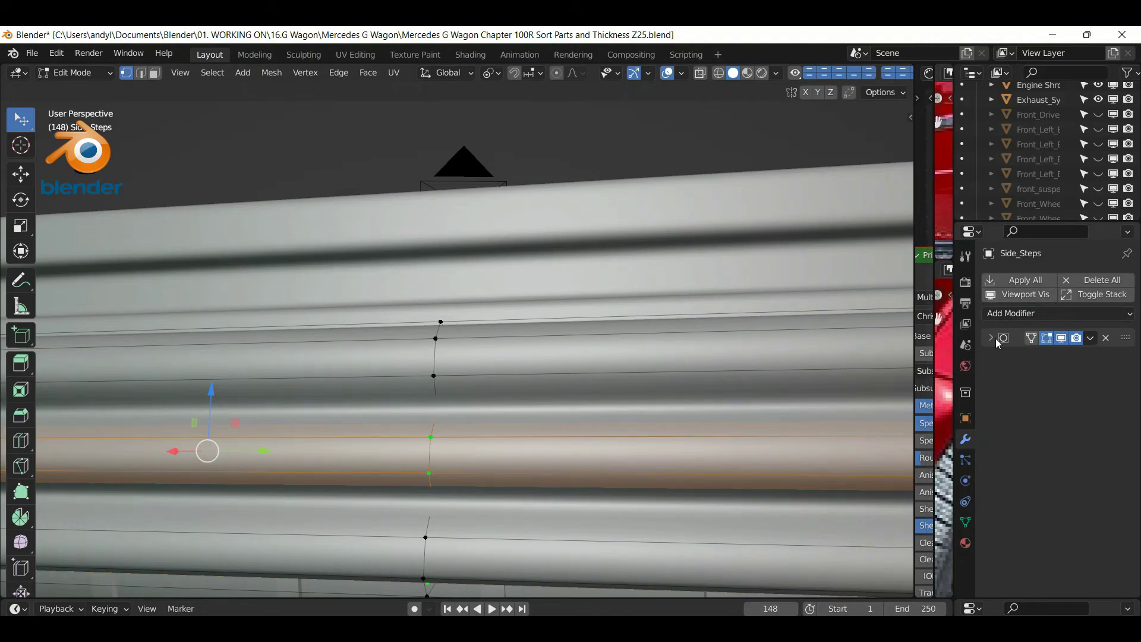
{"action": "left_click", "coordinate": [1062, 337]}
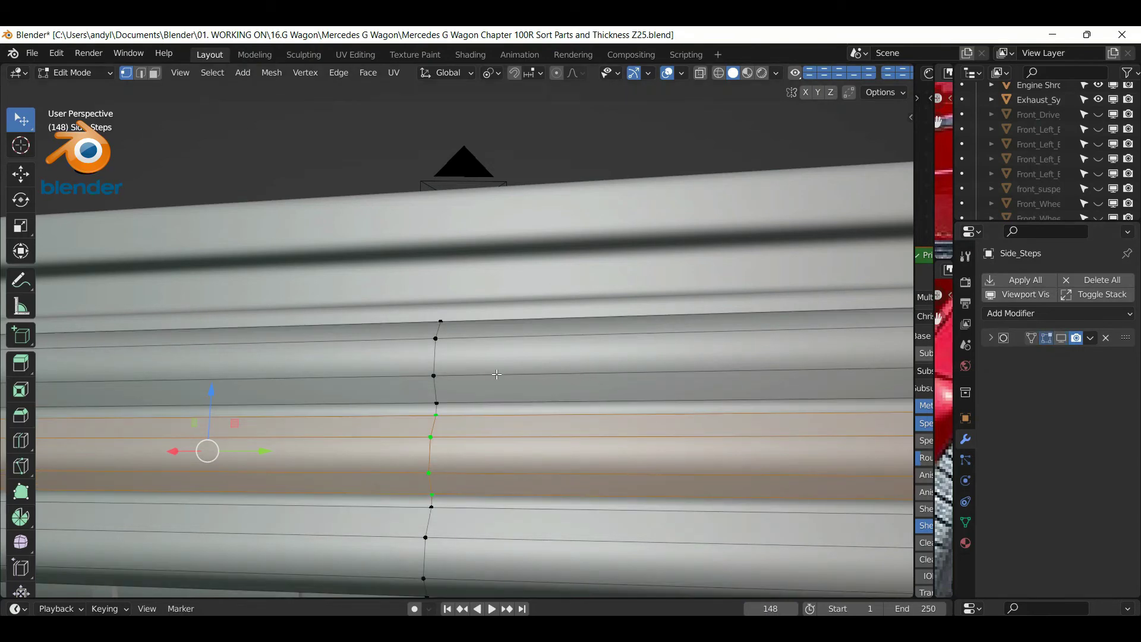
{"action": "middle_click_drag", "start_coordinate": [497, 374], "coordinate": [496, 373]}
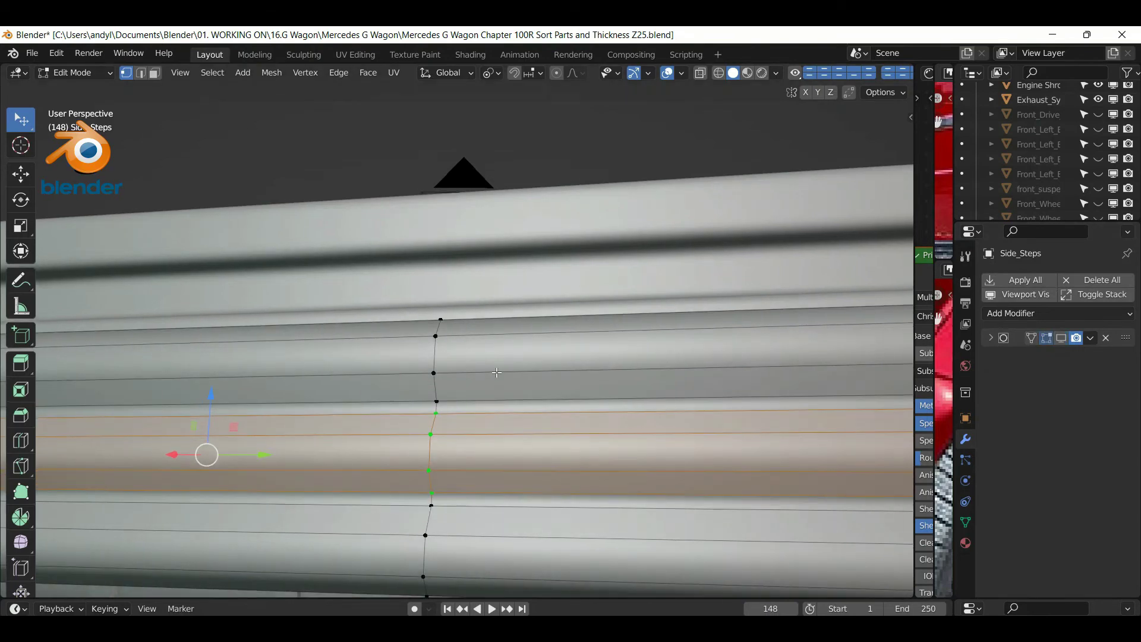
Select the lower groove vertex and assign it the Metal - Black material
{"action": "left_click", "coordinate": [457, 403]}
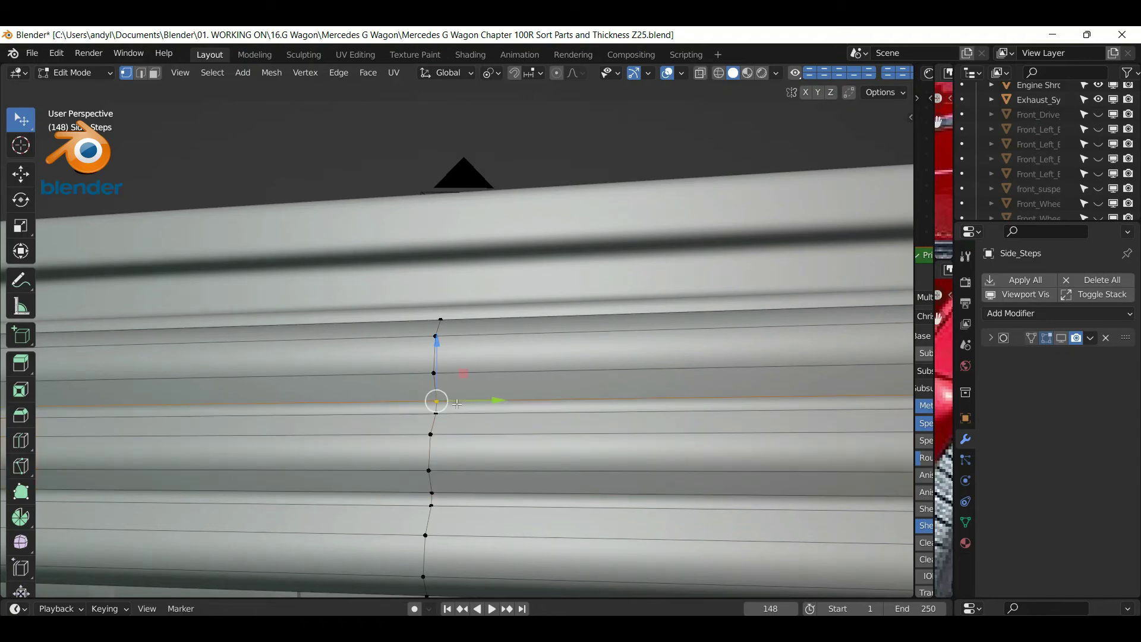
{"action": "left_click", "coordinate": [467, 495]}
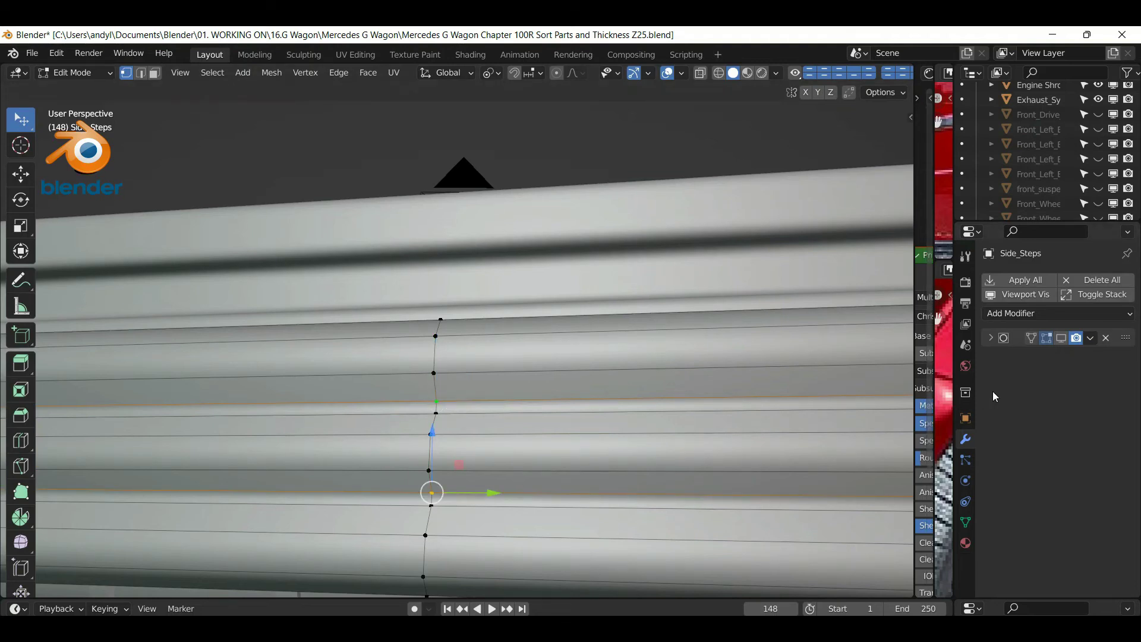
{"action": "left_click", "coordinate": [965, 543]}
{"action": "left_click", "coordinate": [1023, 372]}
{"action": "scroll", "coordinate": [637, 394], "scroll_direction": "down", "scroll_amount": 2}
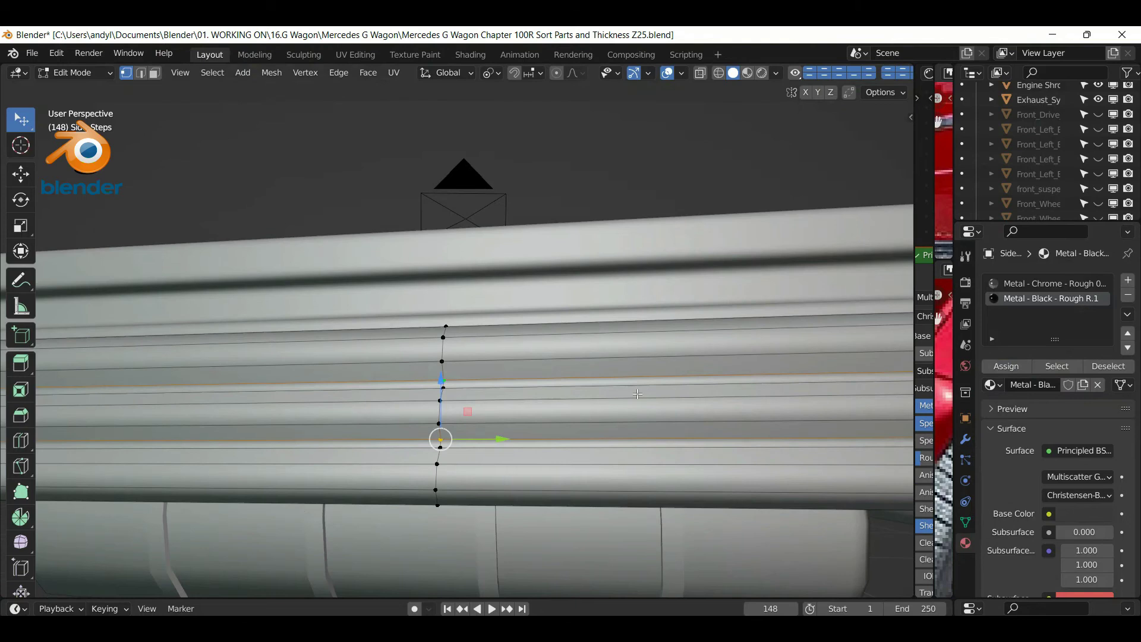
Switch to Material Preview shading and orbit to inspect the chrome trim and grooves
{"action": "left_click", "coordinate": [748, 72]}
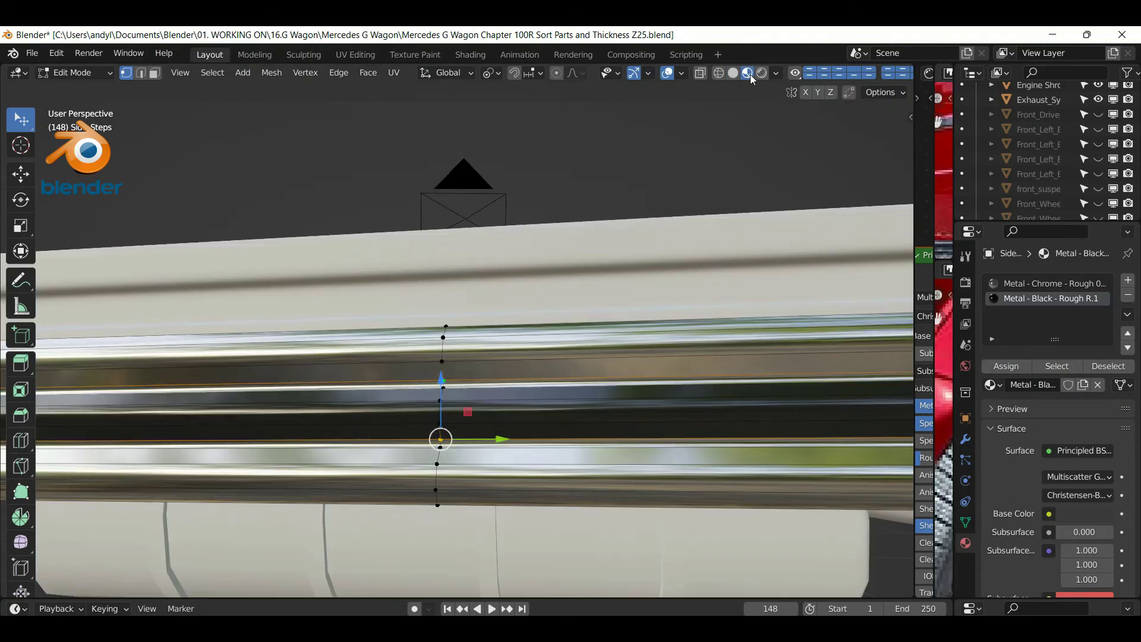
{"action": "mouse_move", "coordinate": [594, 194]}
{"action": "middle_mouse_down"}
{"action": "mouse_move", "coordinate": [590, 271]}
{"action": "mouse_move", "coordinate": [666, 263]}
{"action": "mouse_move", "coordinate": [657, 230]}
{"action": "middle_mouse_up"}
{"action": "middle_click_drag", "start_coordinate": [579, 332], "coordinate": [512, 346]}
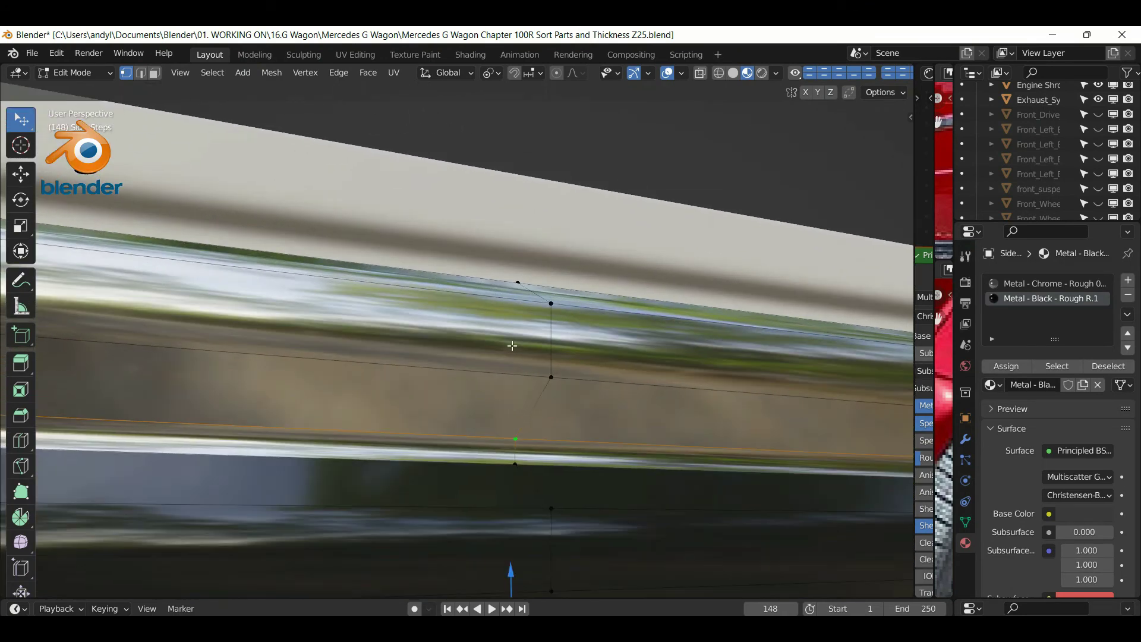
{"action": "middle_click_drag", "start_coordinate": [542, 387], "coordinate": [470, 371]}
{"action": "scroll", "coordinate": [422, 397], "scroll_direction": "down", "scroll_amount": 1}
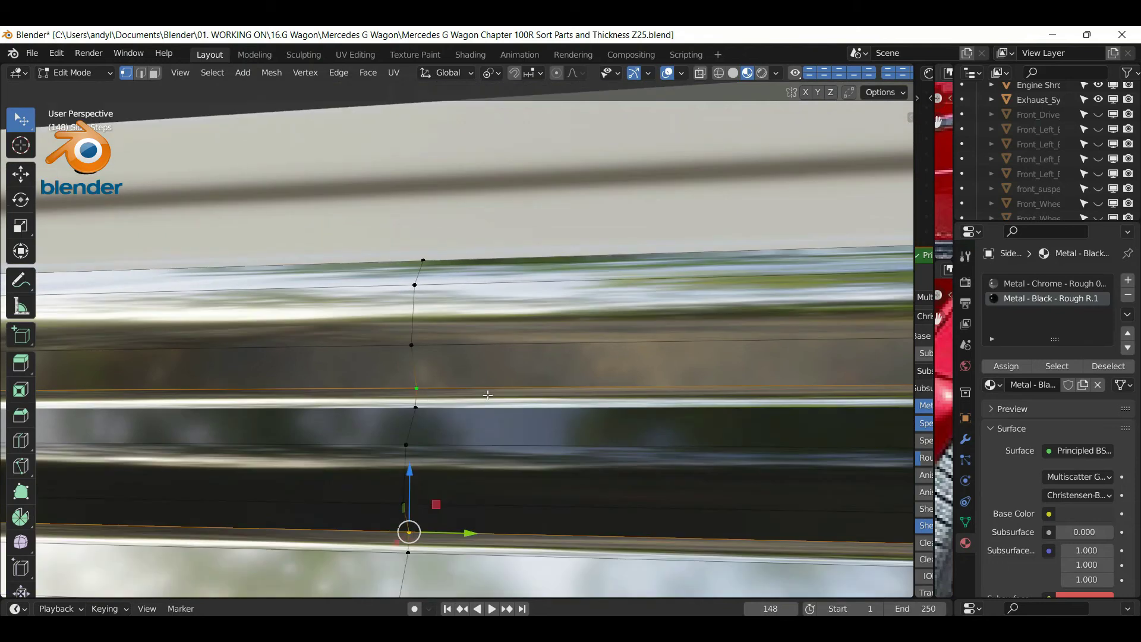
Clear the selection, then select all faces using Metal - Black to check the groove edges
{"action": "left_click", "coordinate": [1064, 367]}
{"action": "key", "text": "alt+a"}
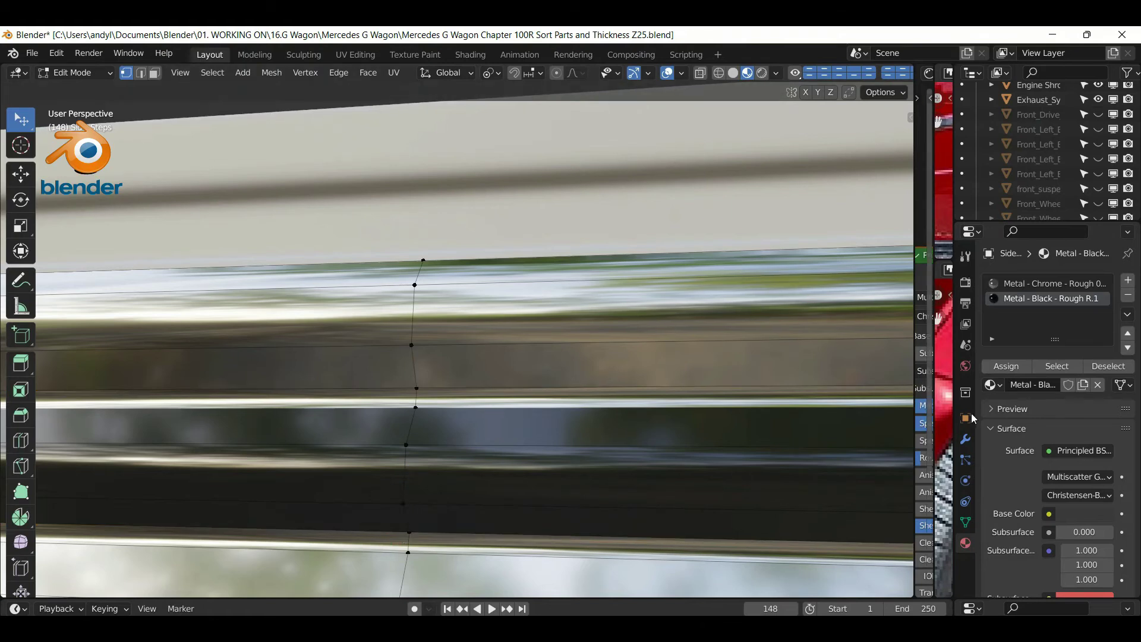
{"action": "left_click", "coordinate": [1058, 367]}
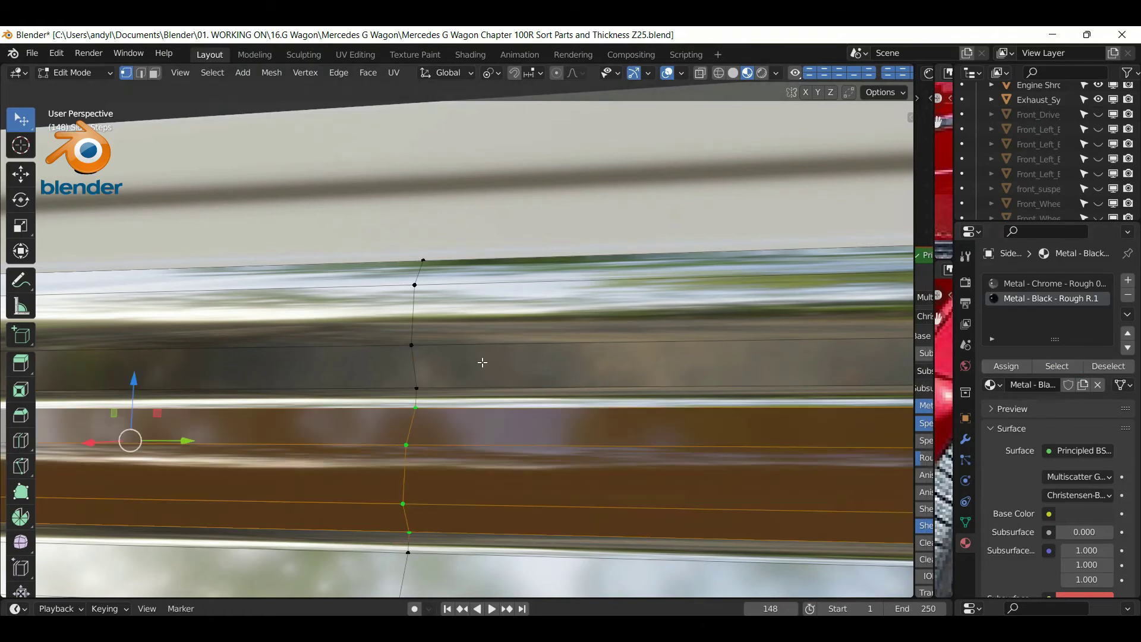
{"action": "scroll", "coordinate": [482, 359], "scroll_direction": "up", "scroll_amount": 4}
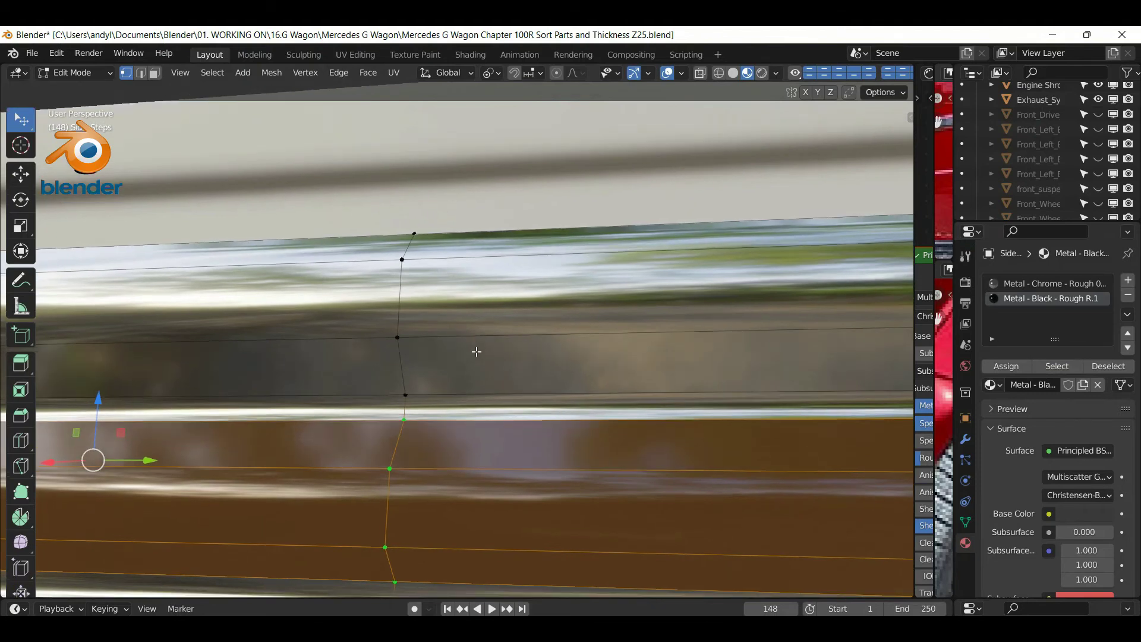
{"action": "scroll", "coordinate": [428, 354], "scroll_direction": "up", "scroll_amount": 1}
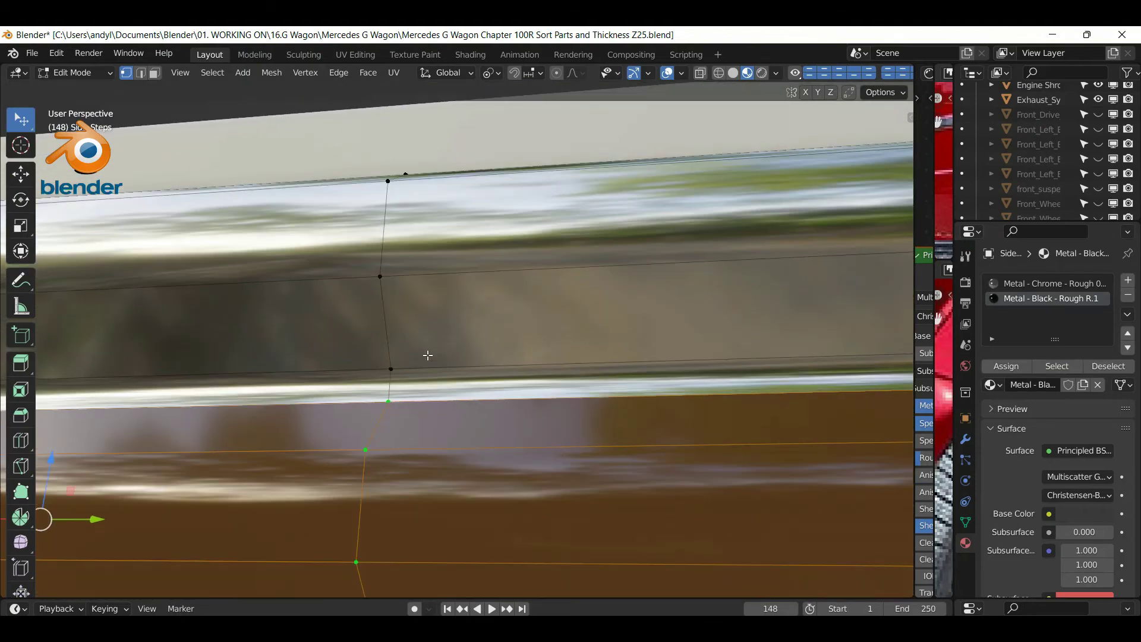
{"action": "scroll", "coordinate": [416, 372], "scroll_direction": "up", "scroll_amount": 2}
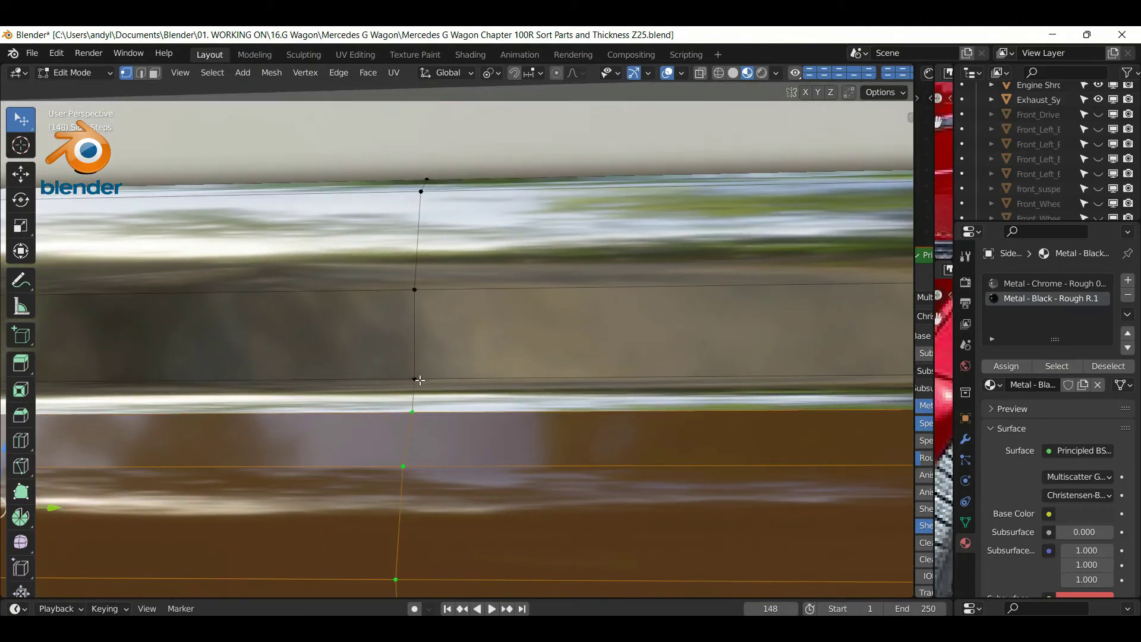
{"action": "middle_click_drag", "start_coordinate": [448, 377], "coordinate": [461, 378]}
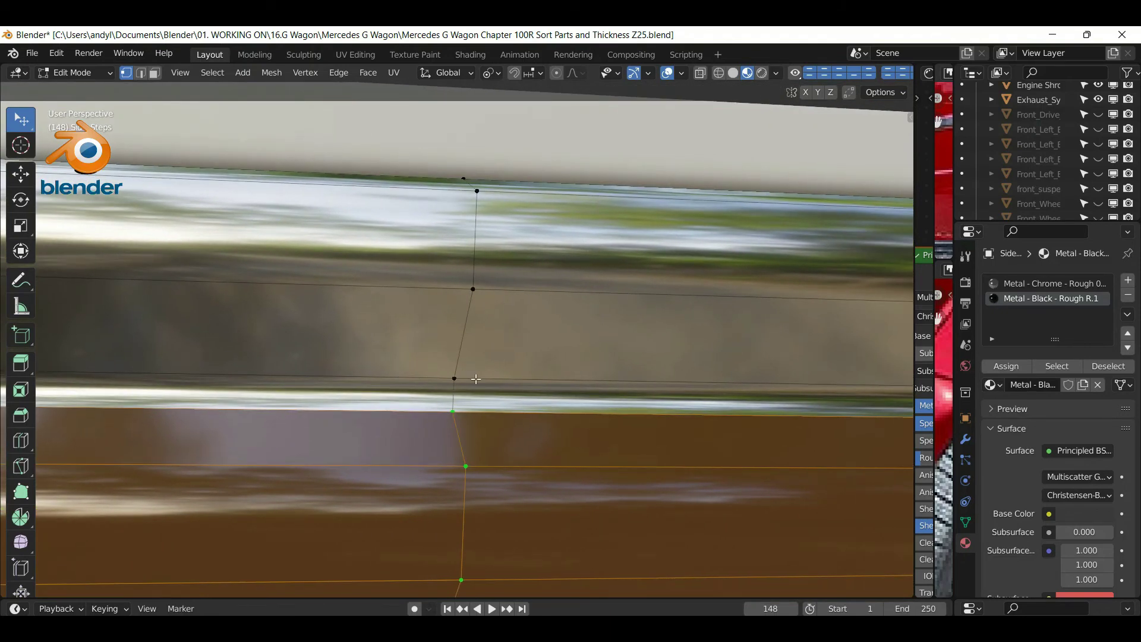
Assign Metal - Black - Rough R.1 to a first band of rail vertices
{"action": "left_click", "coordinate": [476, 378]}
{"action": "scroll", "coordinate": [480, 381], "scroll_direction": "down", "scroll_amount": 2}
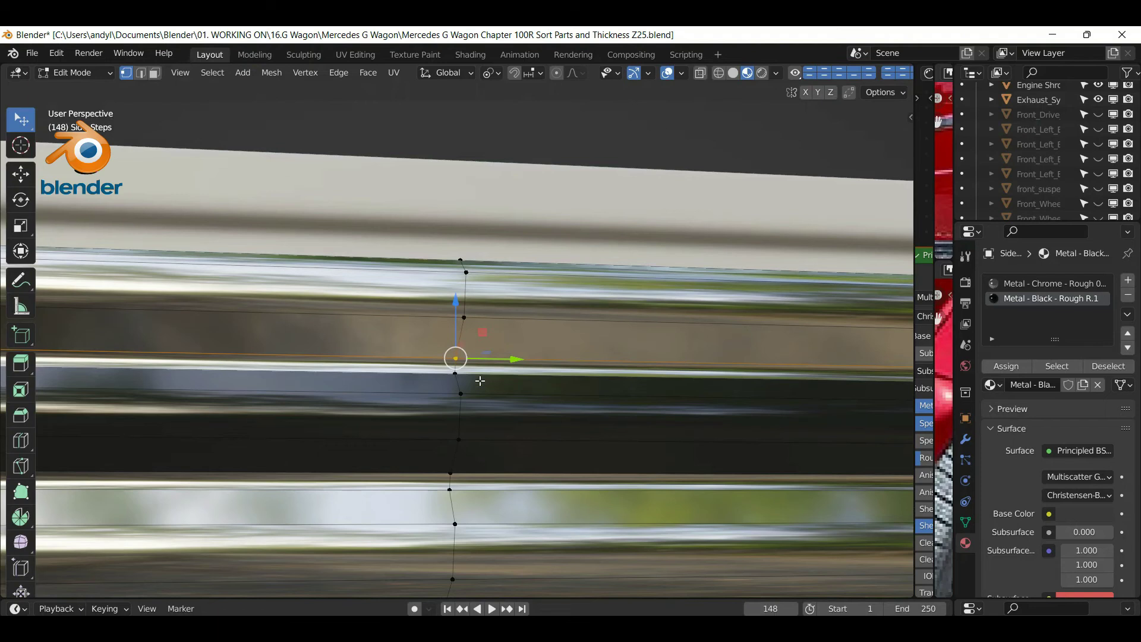
{"action": "left_click", "coordinate": [458, 486]}
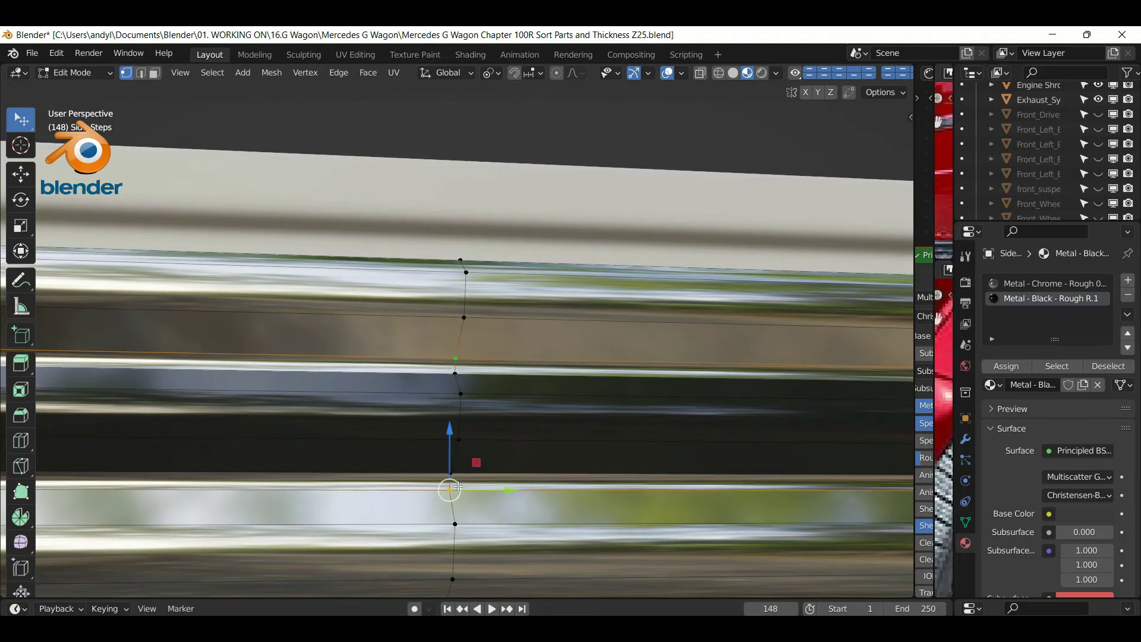
{"action": "left_click", "coordinate": [1010, 373]}
{"action": "left_click", "coordinate": [1011, 370]}
Deselect the chrome-material geometry, then assign black metal to a lower rail band
{"action": "left_click", "coordinate": [1017, 287]}
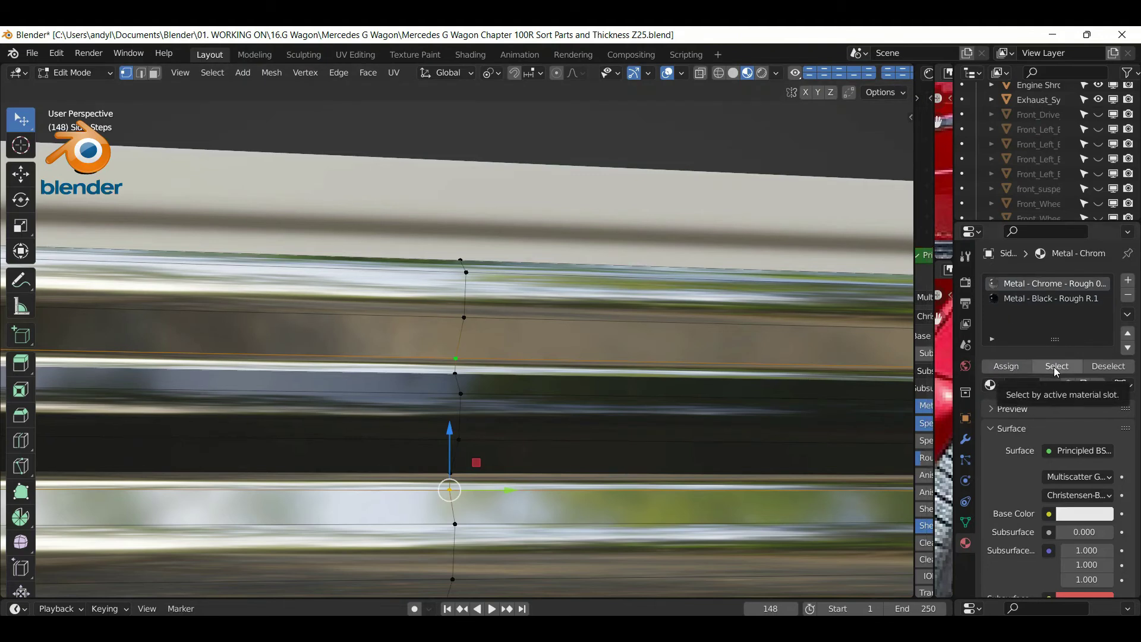
{"action": "left_click", "coordinate": [1098, 369]}
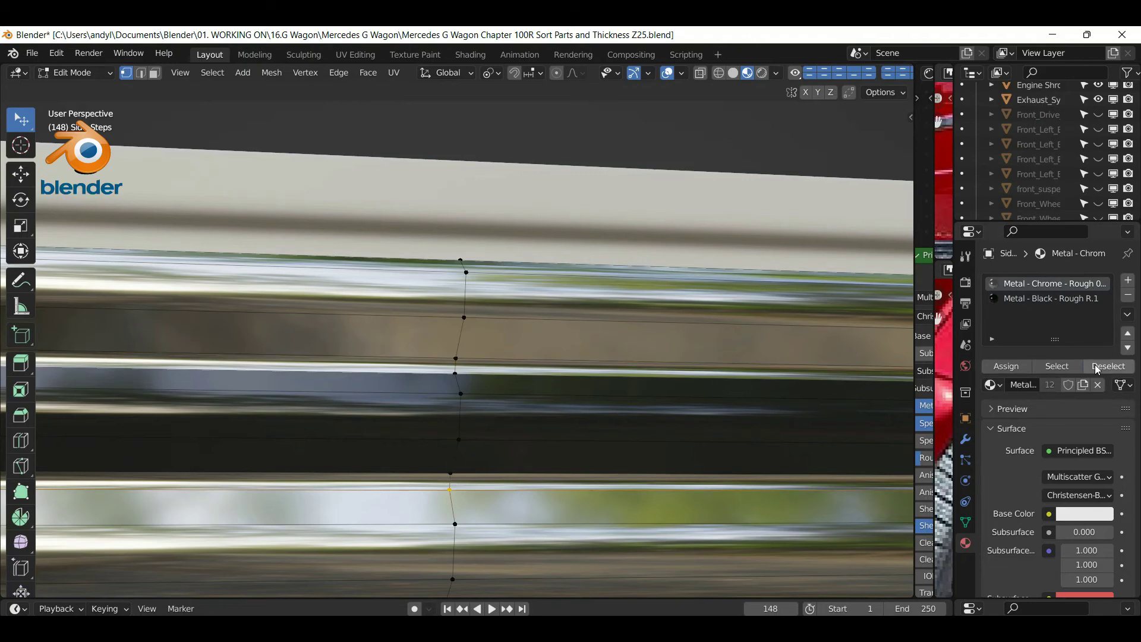
{"action": "scroll", "coordinate": [671, 356], "scroll_direction": "down", "scroll_amount": 2}
{"action": "middle_click_drag", "start_coordinate": [516, 406], "coordinate": [602, 378]}
{"action": "middle_click_drag", "start_coordinate": [469, 410], "coordinate": [433, 410]}
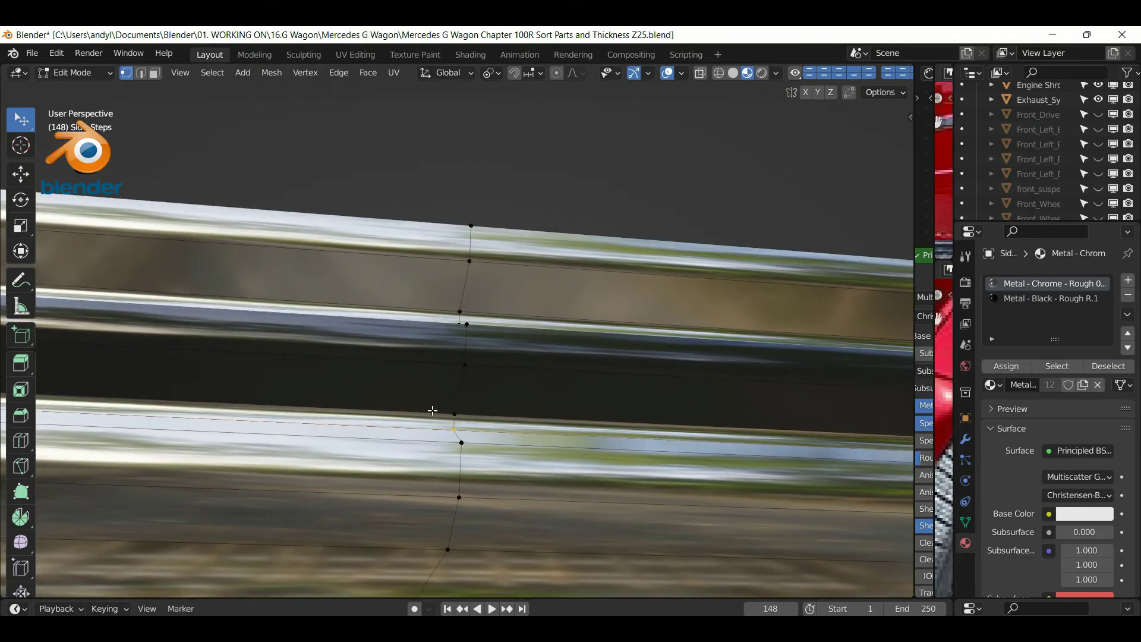
{"action": "left_click", "coordinate": [432, 417]}
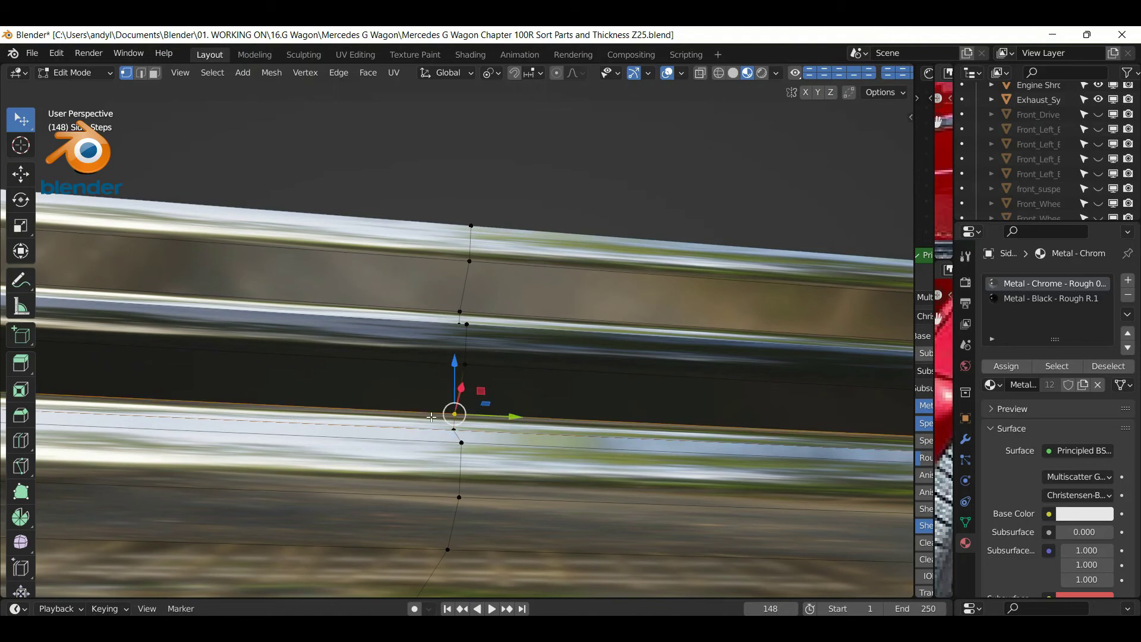
{"action": "left_click", "coordinate": [430, 429]}
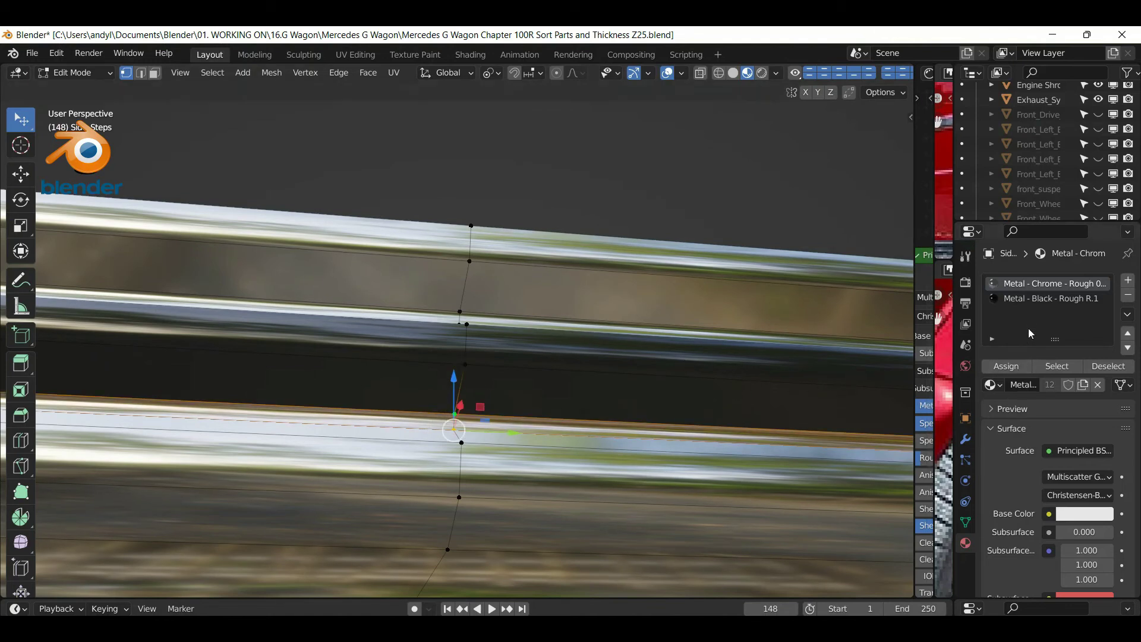
{"action": "left_click", "coordinate": [1028, 300]}
{"action": "left_click", "coordinate": [1010, 368]}
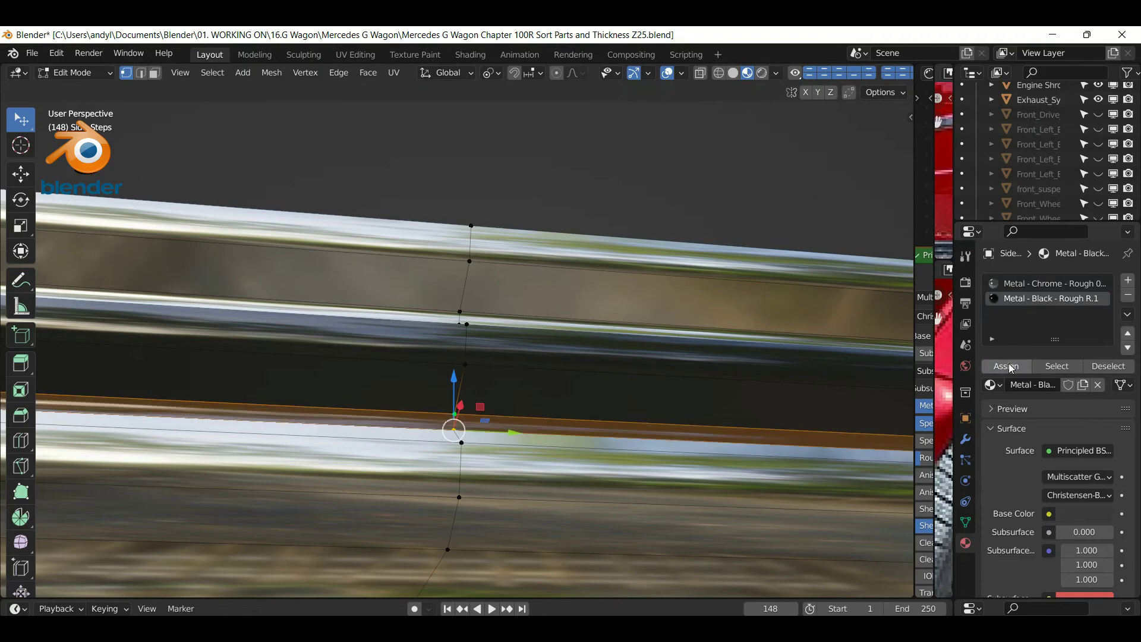
Select a further edge loop up the rail and assign it the black metal
{"action": "middle_click_drag", "start_coordinate": [542, 364], "coordinate": [515, 410]}
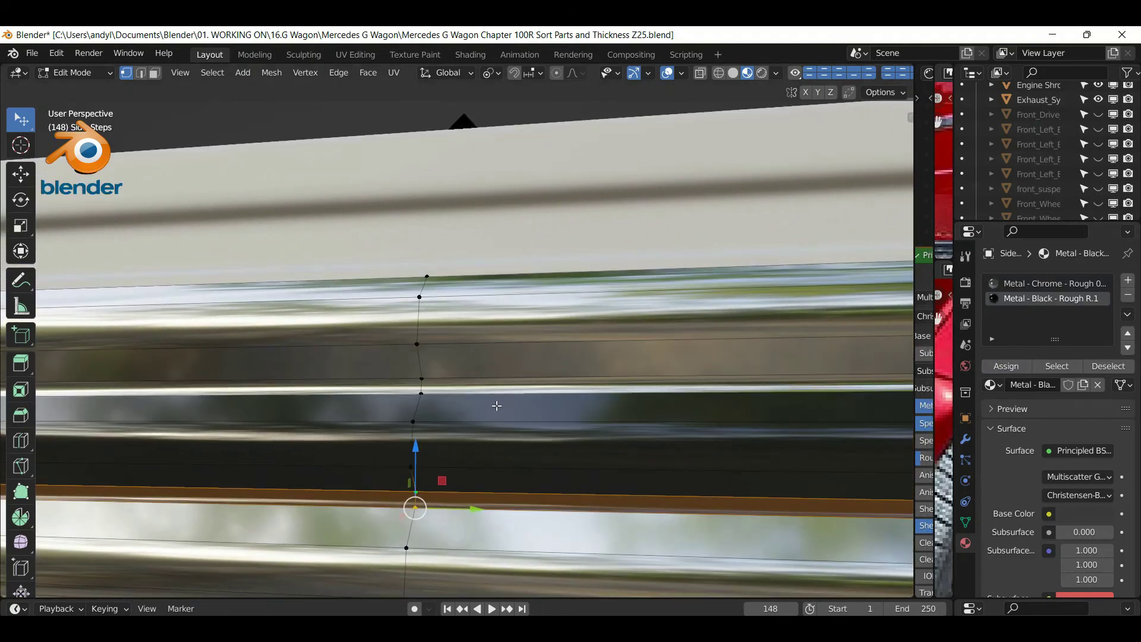
{"action": "left_click", "coordinate": [427, 399]}
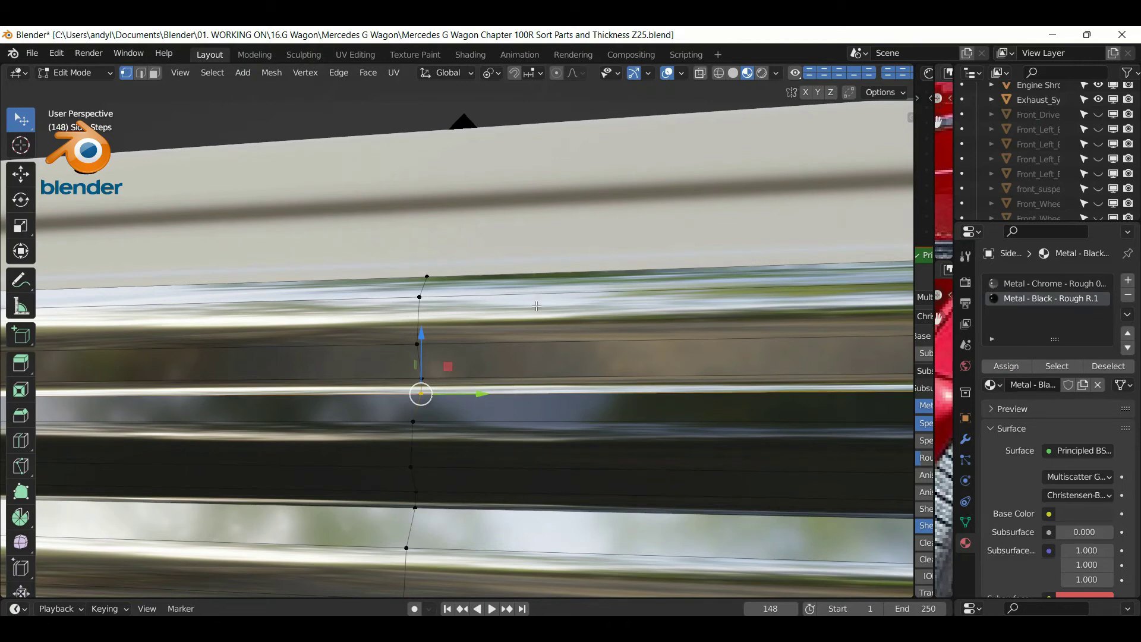
{"action": "key", "text": "alt+a"}
{"action": "left_click", "coordinate": [457, 392]}
{"action": "left_click", "coordinate": [483, 382], "text": "alt"}
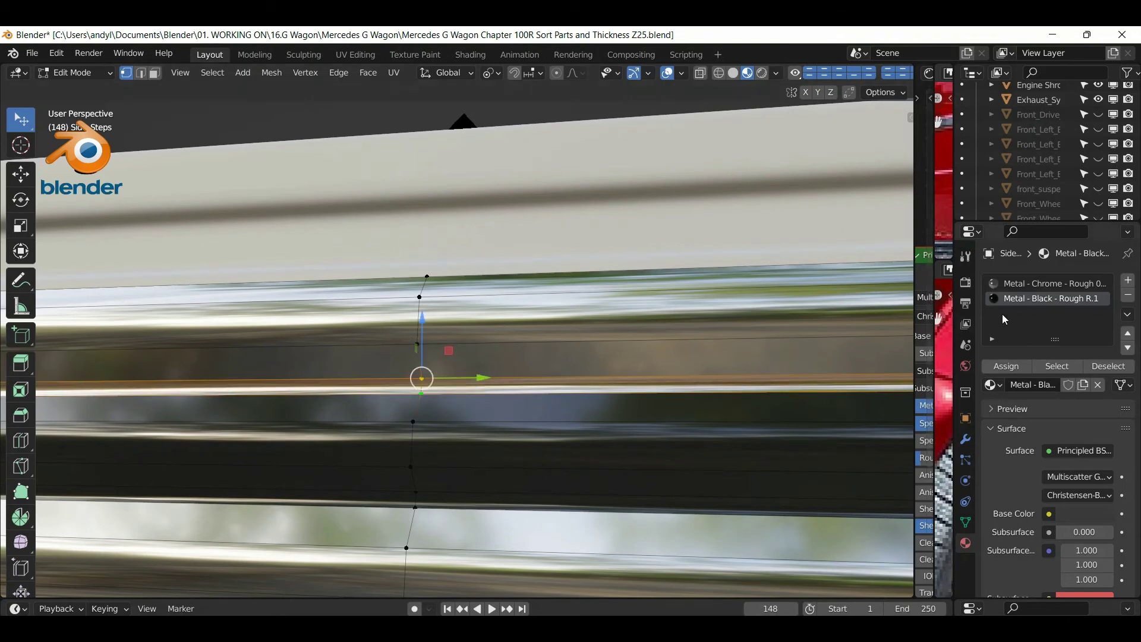
{"action": "left_click", "coordinate": [1006, 366]}
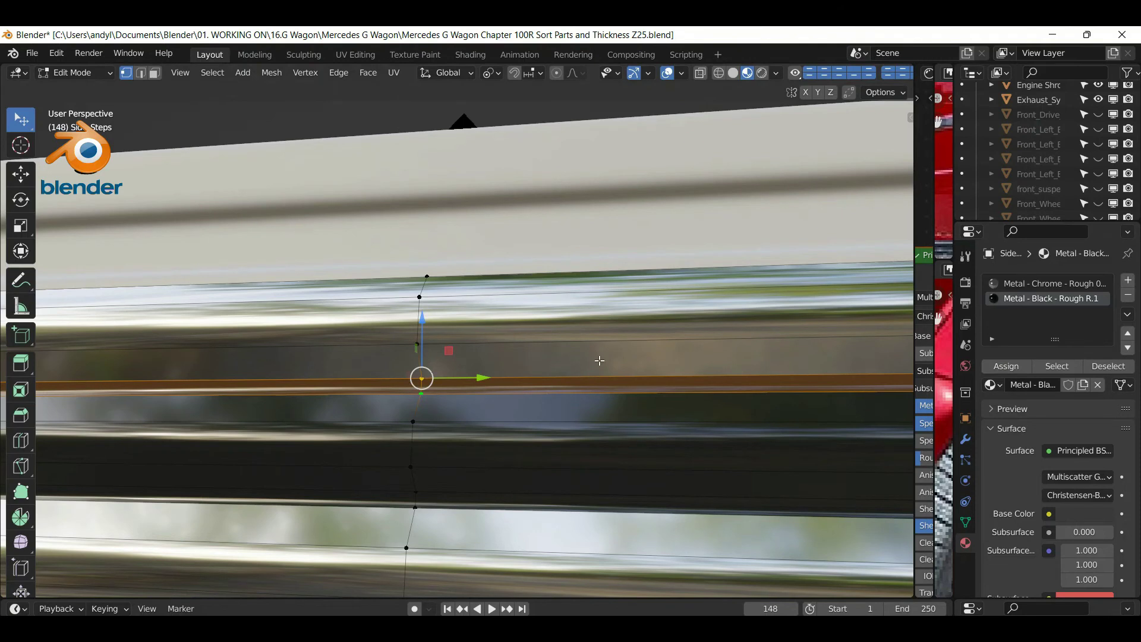
{"action": "scroll", "coordinate": [598, 361], "scroll_direction": "down", "scroll_amount": 1}
{"action": "scroll", "coordinate": [599, 361], "scroll_direction": "down", "scroll_amount": 5}
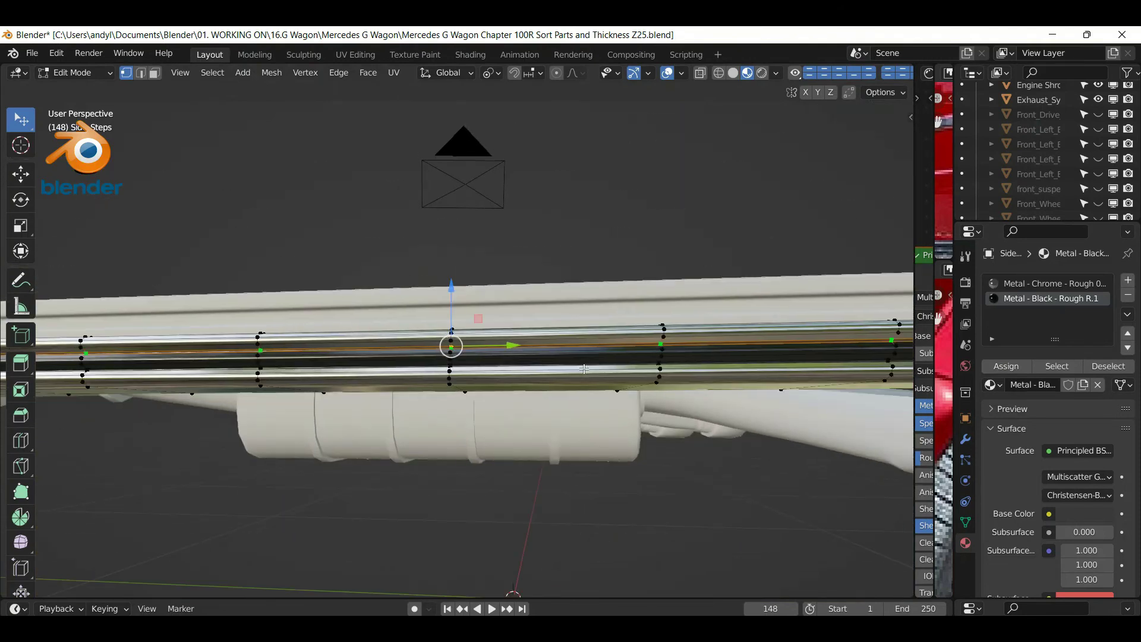
Back in Object Mode, orbit around the rail and select the end cap Front_Fender_Flare.002
{"action": "key", "text": "Tab"}
{"action": "middle_click_drag", "start_coordinate": [526, 430], "coordinate": [596, 414]}
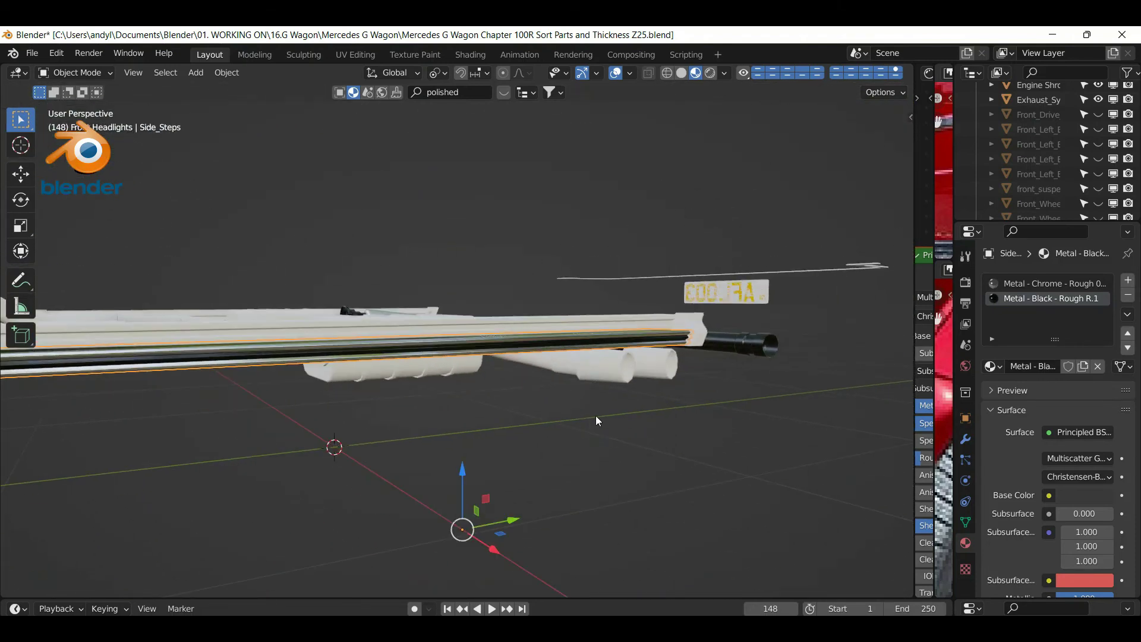
{"action": "left_click", "coordinate": [689, 483]}
{"action": "middle_click_drag", "start_coordinate": [689, 483], "coordinate": [684, 469]}
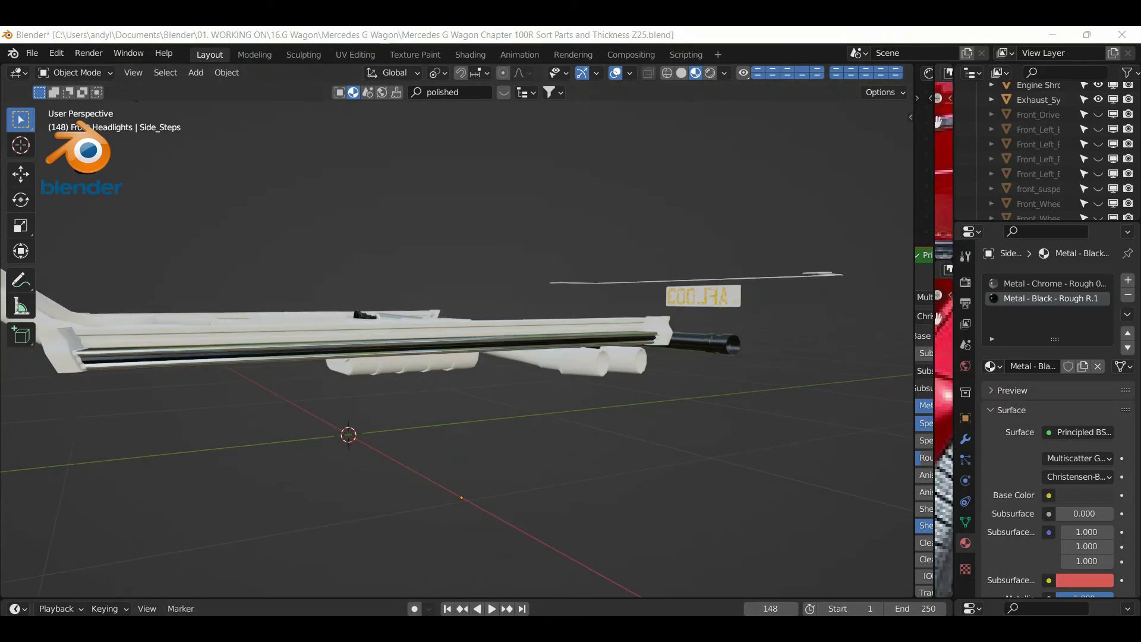
{"action": "middle_click_drag", "start_coordinate": [398, 429], "coordinate": [336, 379]}
{"action": "left_click", "coordinate": [325, 366]}
{"action": "middle_click_drag", "start_coordinate": [267, 384], "coordinate": [181, 450]}
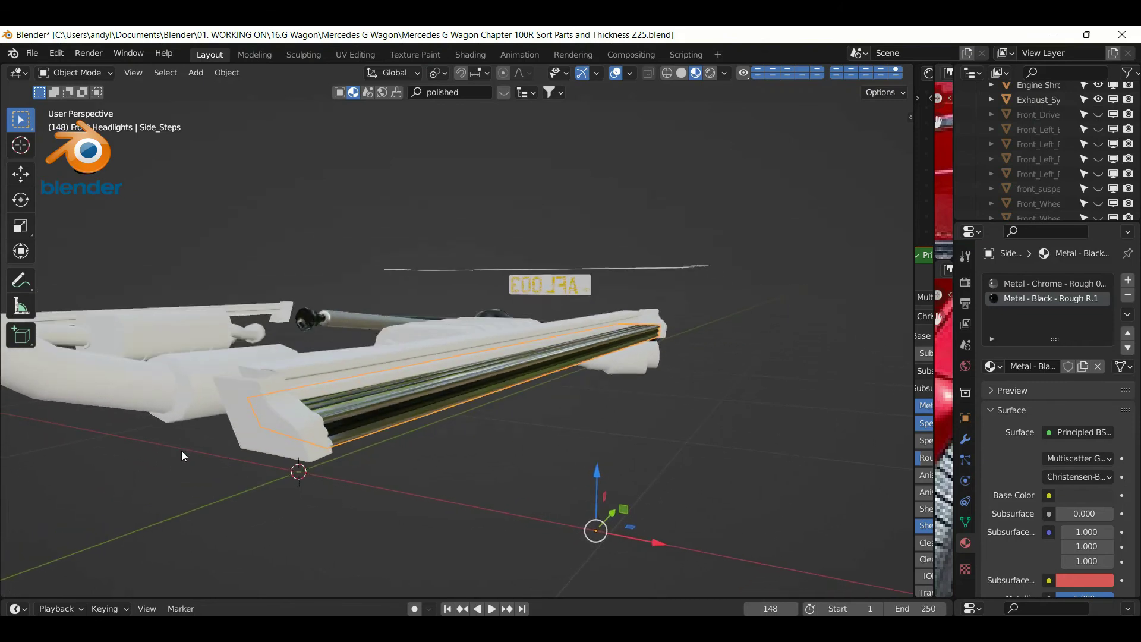
{"action": "left_click", "coordinate": [310, 418]}
{"action": "middle_click_drag", "start_coordinate": [288, 422], "coordinate": [529, 420]}
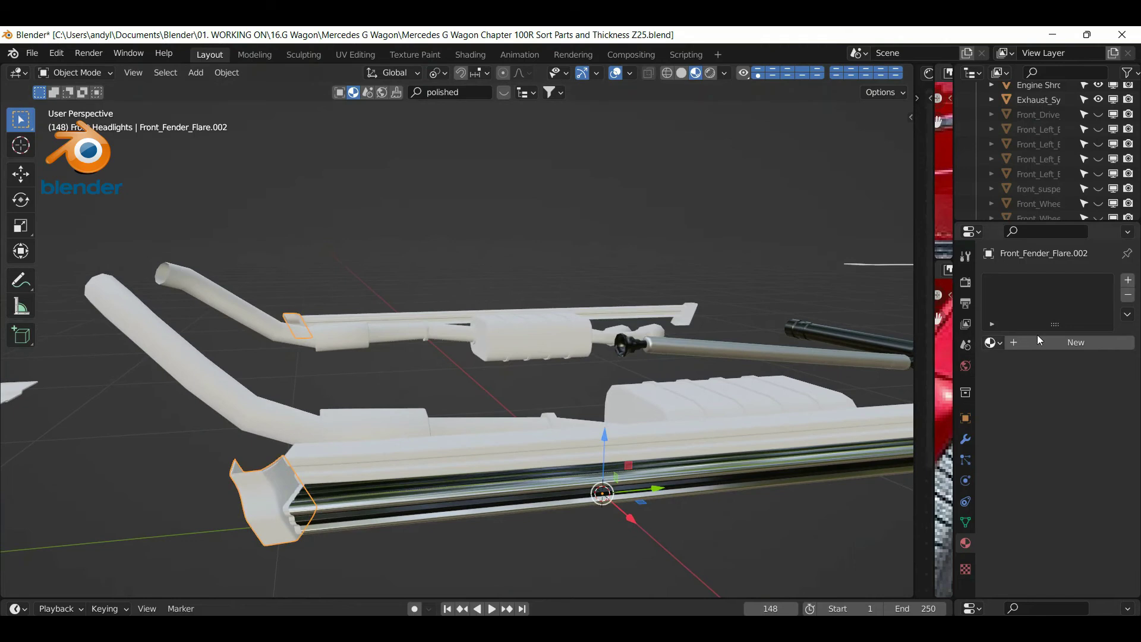
Assign the existing Plastic R.02 material to the Front_Fender_Flare.002 end cap
{"action": "left_click", "coordinate": [991, 342]}
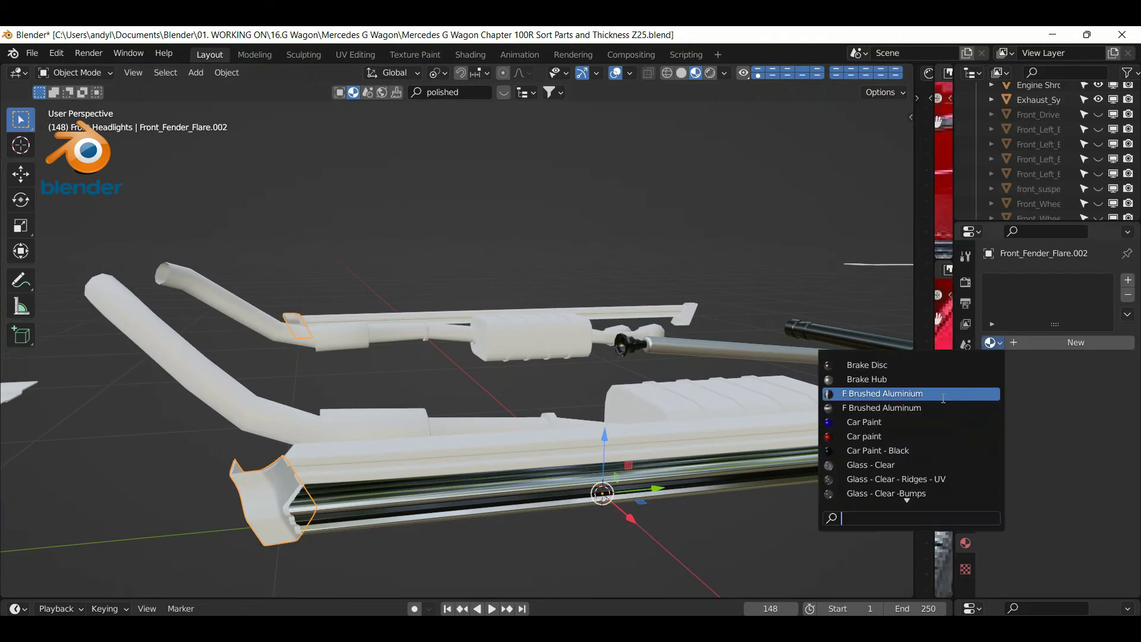
{"action": "scroll", "coordinate": [919, 464], "scroll_direction": "down", "scroll_amount": 15}
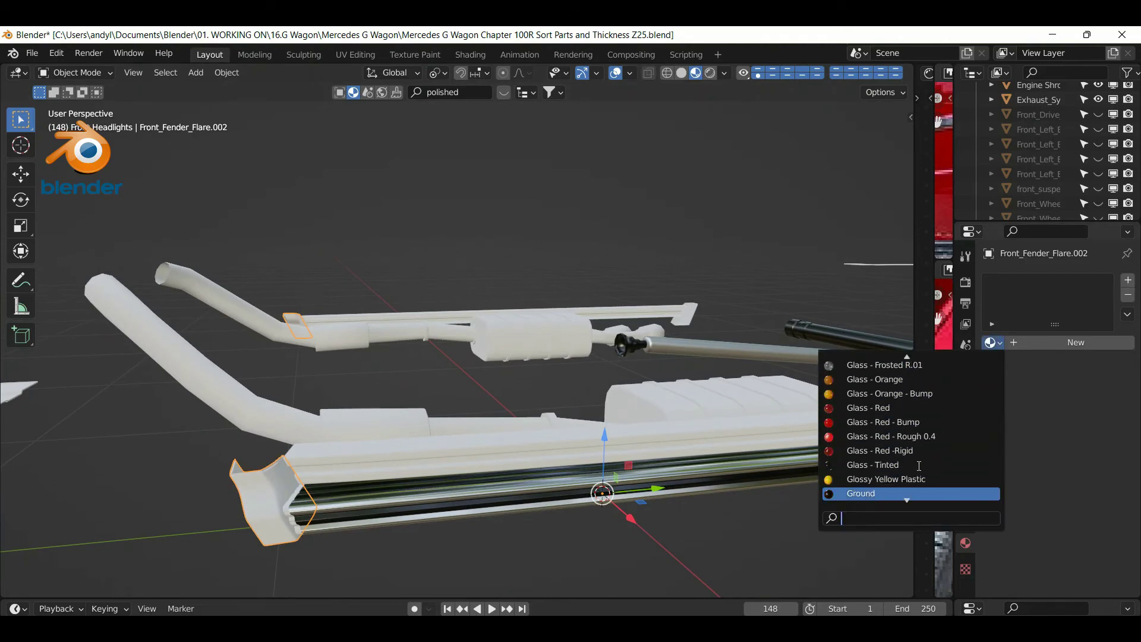
{"action": "scroll", "coordinate": [918, 464], "scroll_direction": "down", "scroll_amount": 4}
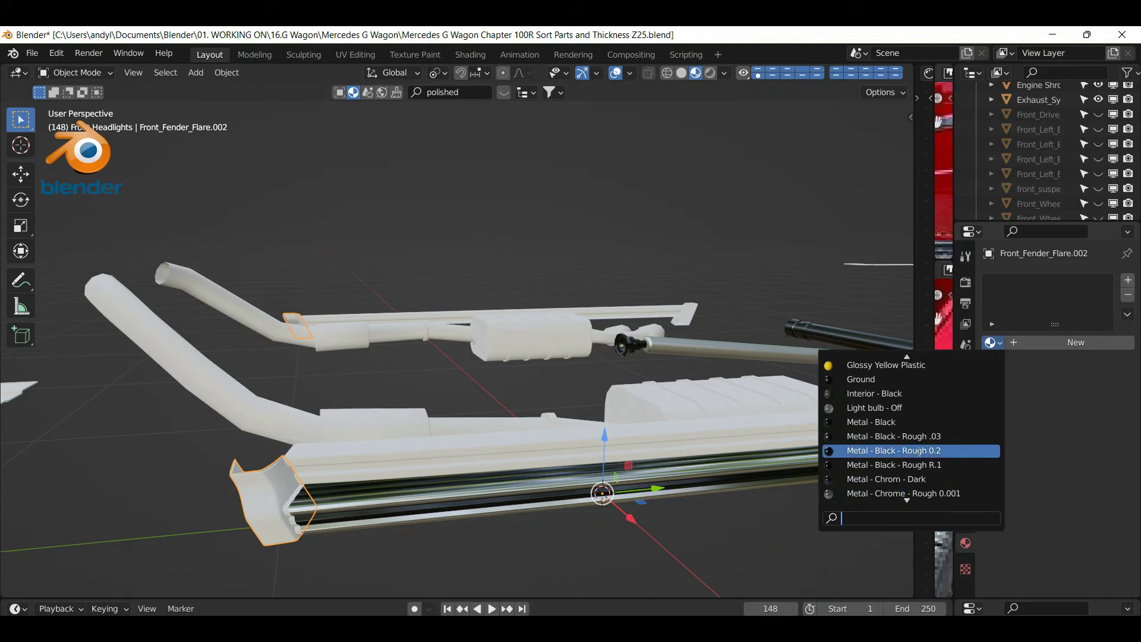
{"action": "scroll", "coordinate": [918, 461], "scroll_direction": "down", "scroll_amount": 4}
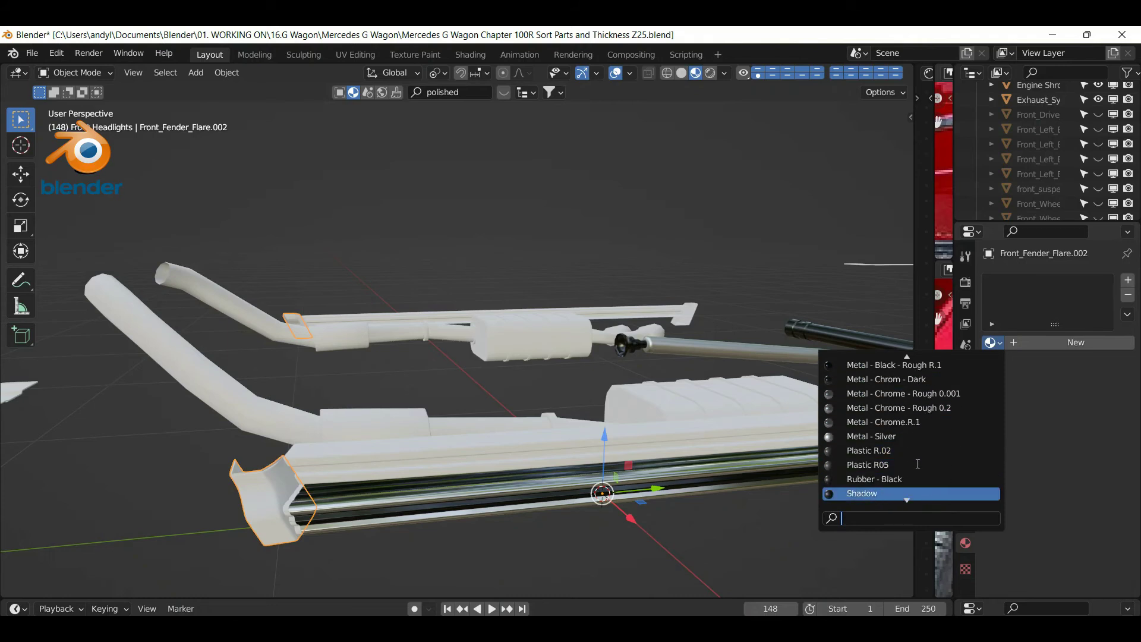
{"action": "scroll", "coordinate": [918, 458], "scroll_direction": "down", "scroll_amount": 2}
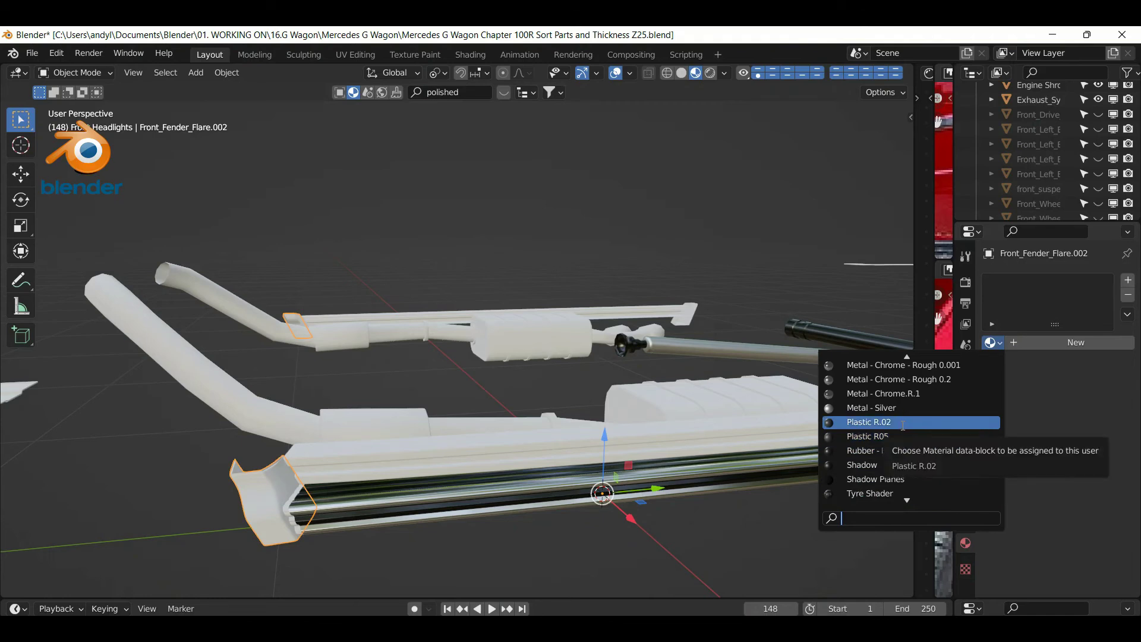
{"action": "scroll", "coordinate": [902, 425], "scroll_direction": "down", "scroll_amount": 7}
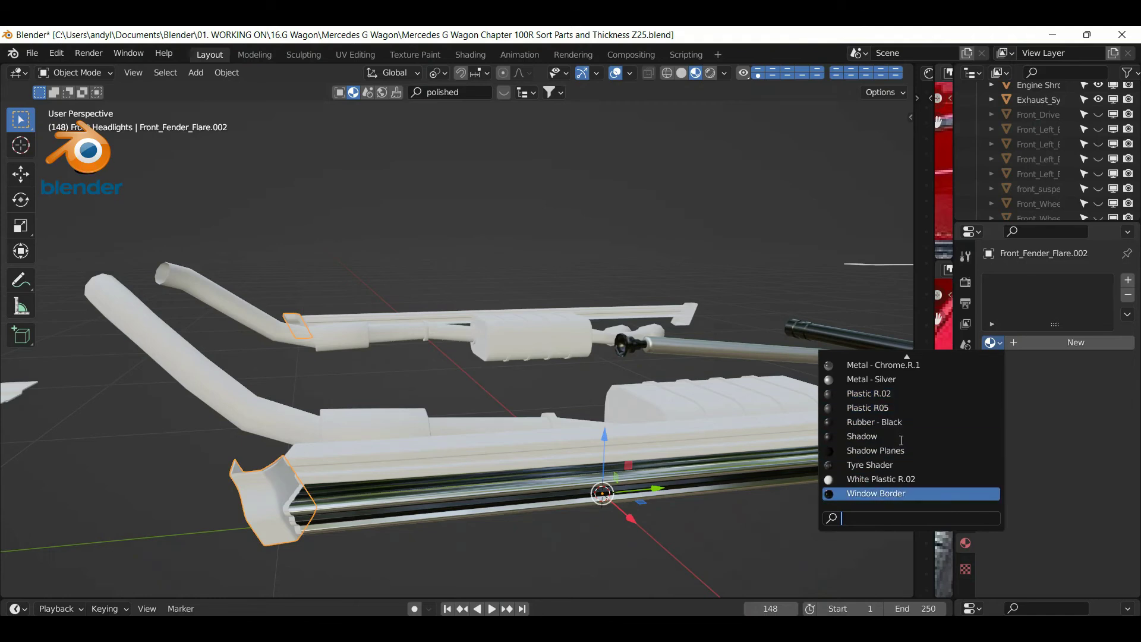
{"action": "scroll", "coordinate": [901, 440], "scroll_direction": "up", "scroll_amount": 4}
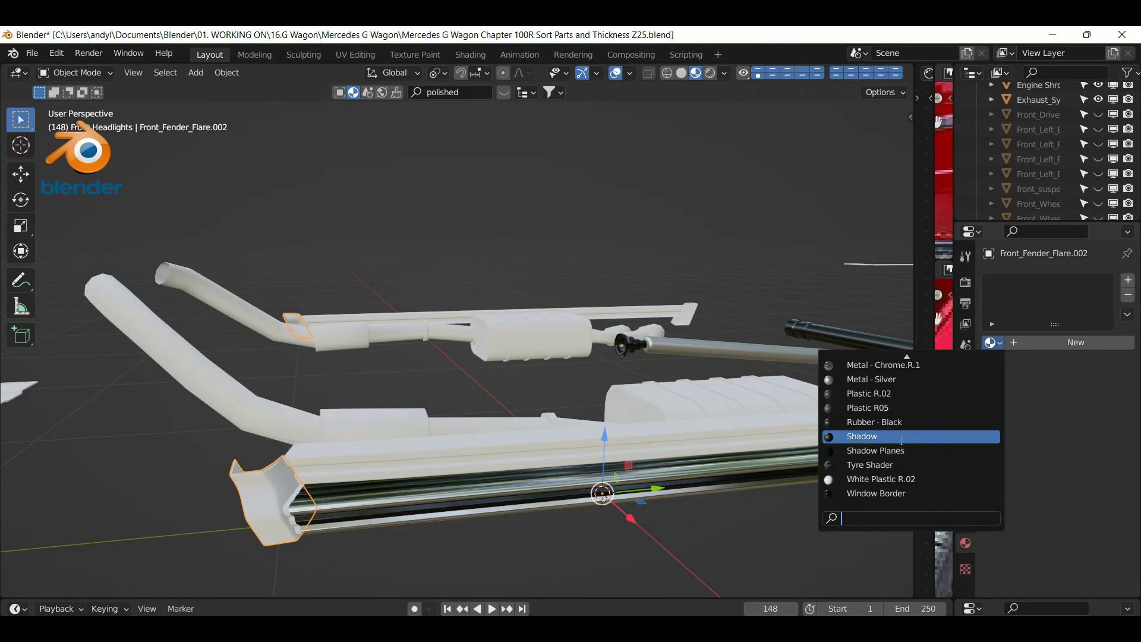
{"action": "scroll", "coordinate": [895, 451], "scroll_direction": "up", "scroll_amount": 4}
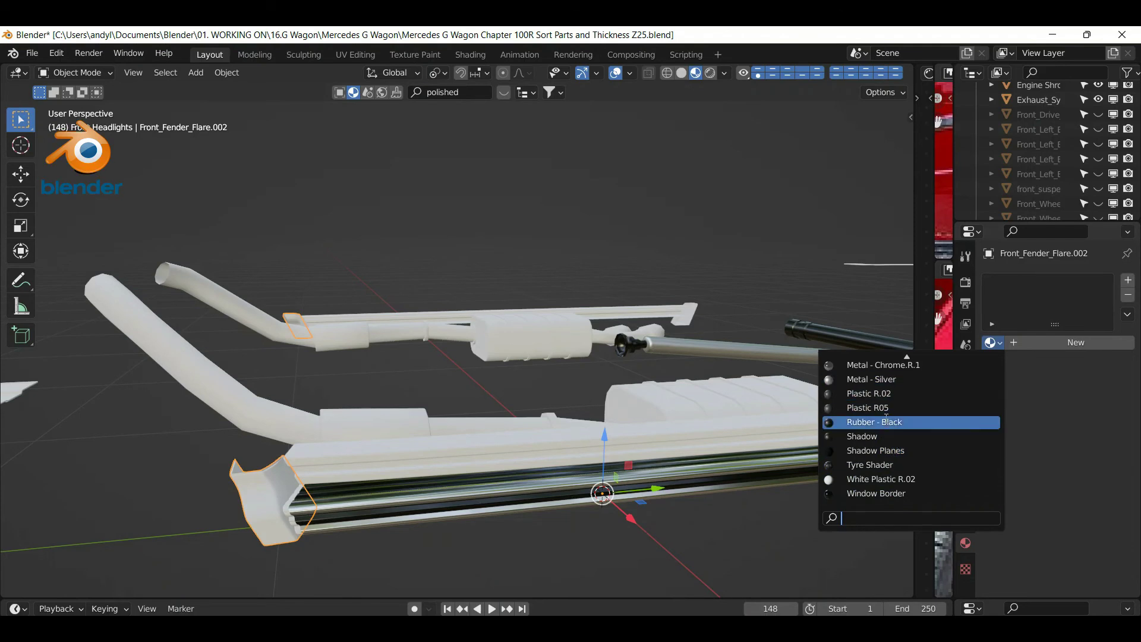
{"action": "left_click", "coordinate": [884, 396]}
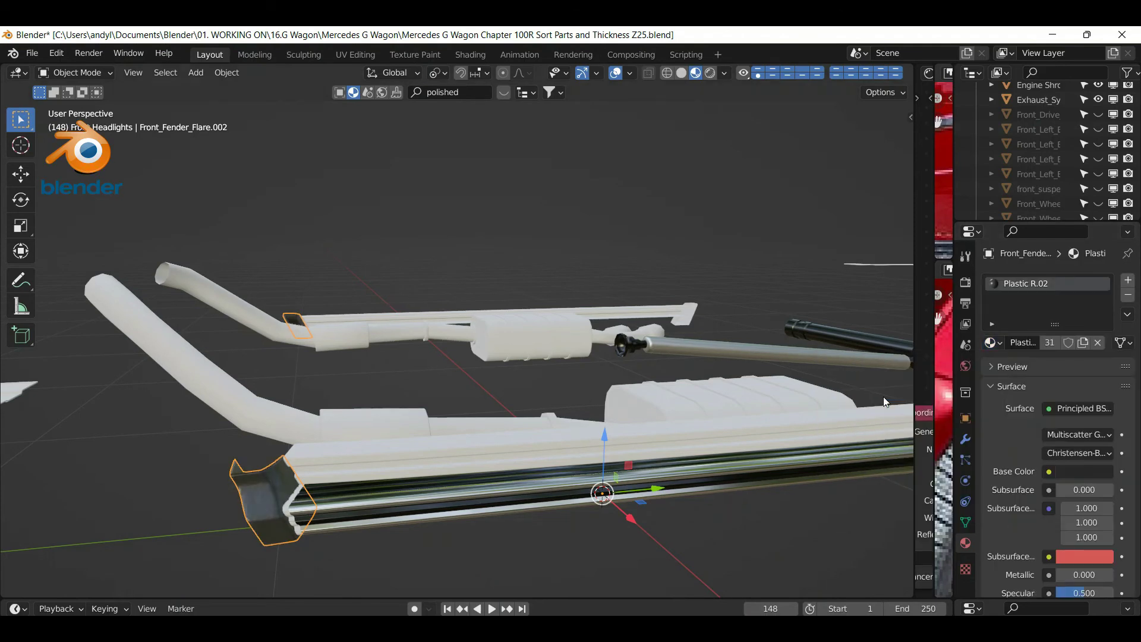
Select the side-step frame with the end cap active and bring up Ctrl+L linking
{"action": "left_click", "coordinate": [344, 460]}
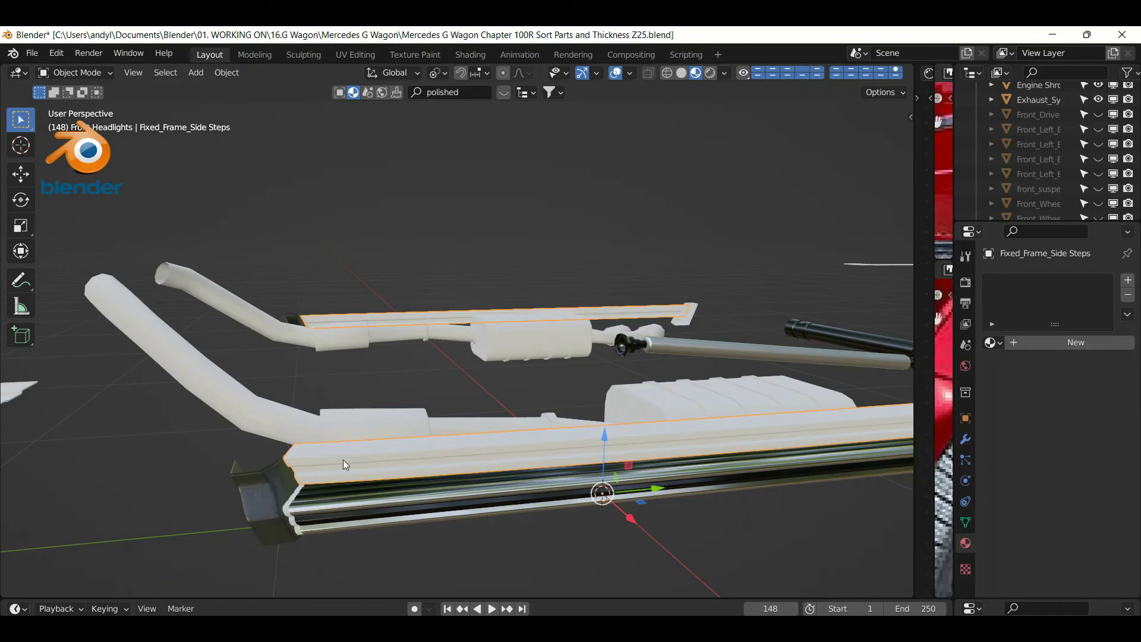
{"action": "left_click", "coordinate": [376, 458]}
{"action": "left_click", "coordinate": [319, 479]}
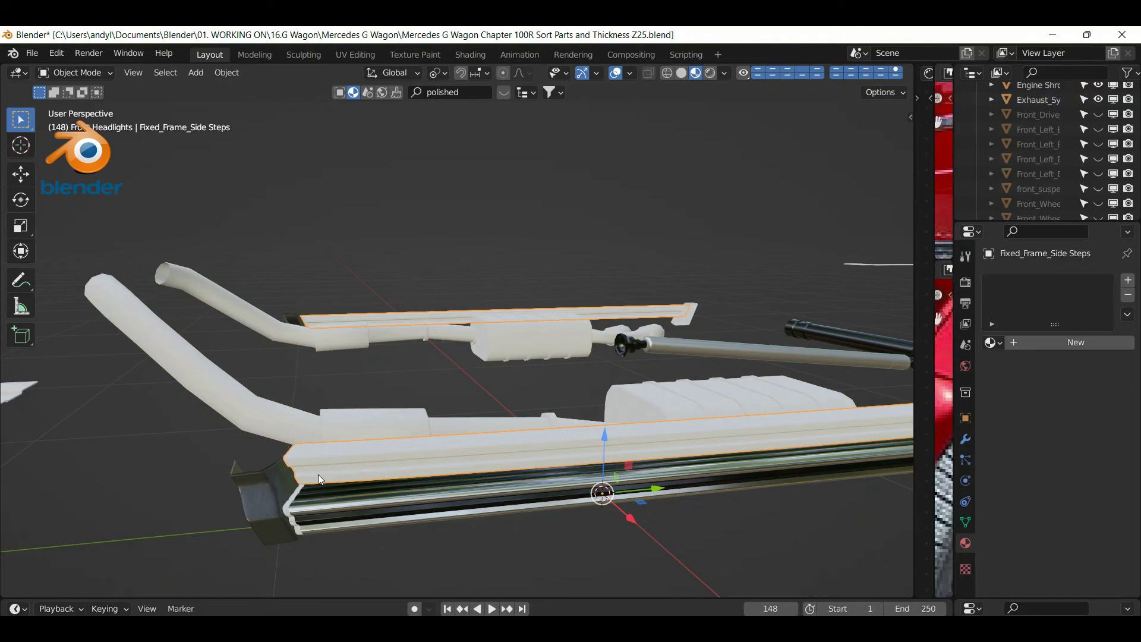
{"action": "left_click", "coordinate": [263, 494], "text": "shift"}
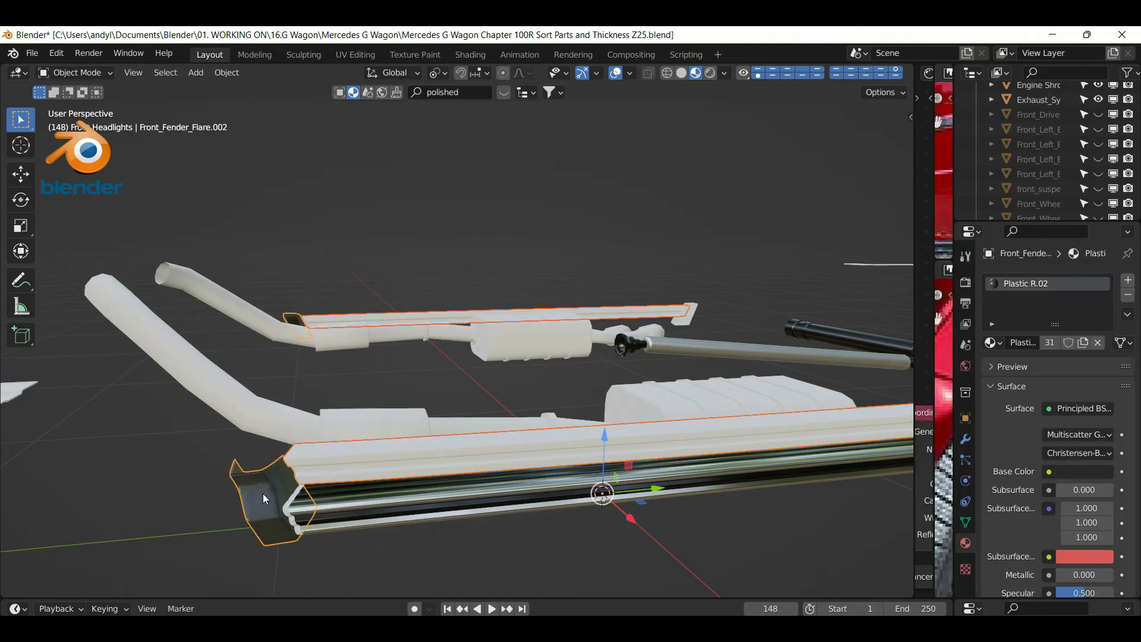
{"action": "key", "text": "ctrl+l"}
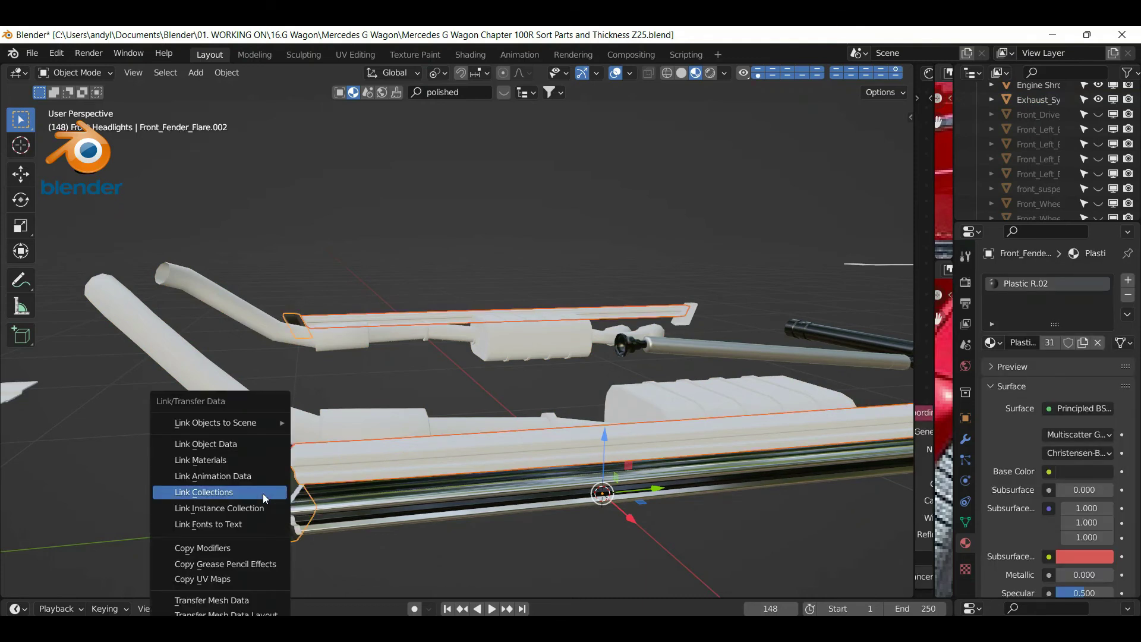
Link the end cap's material to the side-step frame, then select Step_Cover_Bracket_Front
{"action": "left_click", "coordinate": [227, 460]}
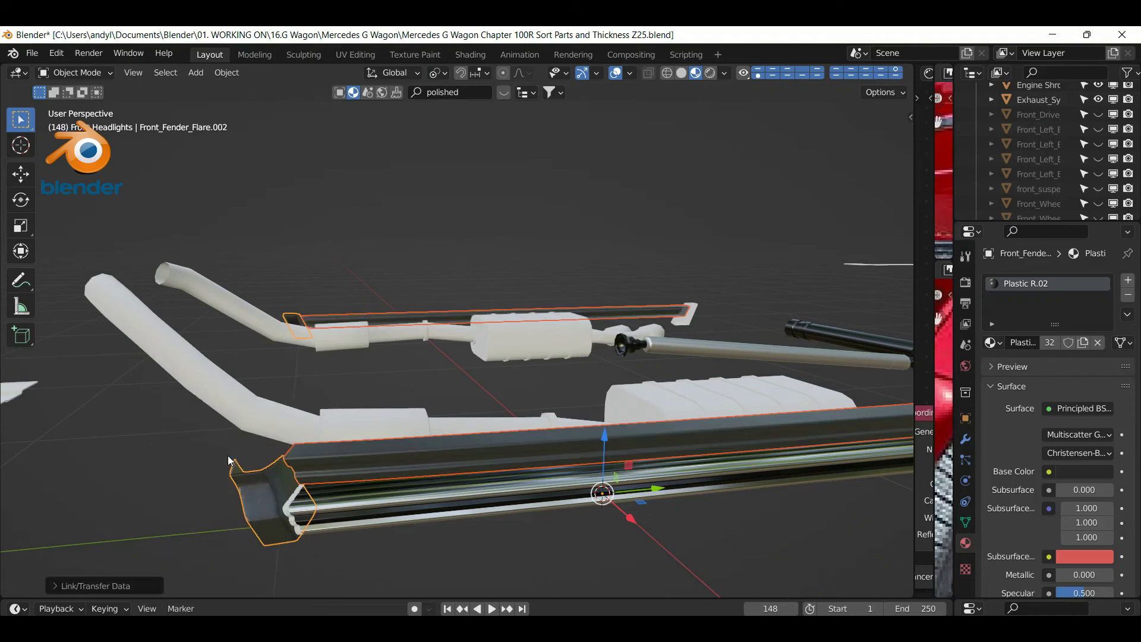
{"action": "middle_click_drag", "start_coordinate": [361, 448], "coordinate": [428, 519]}
{"action": "left_click", "coordinate": [532, 532]}
{"action": "left_click", "coordinate": [408, 507]}
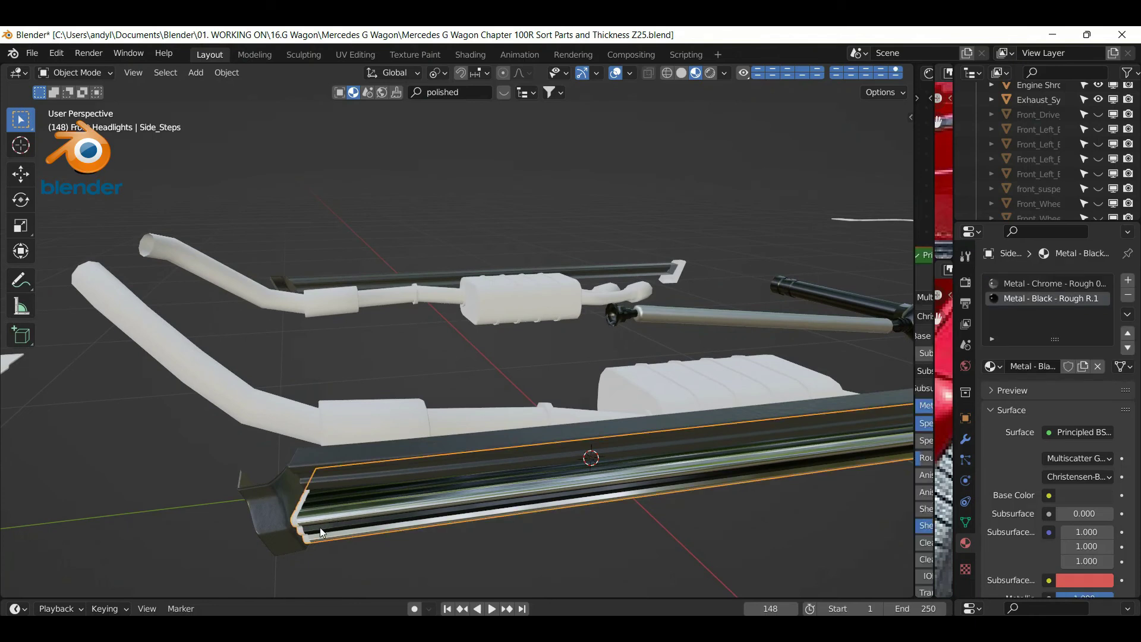
{"action": "left_click", "coordinate": [298, 530]}
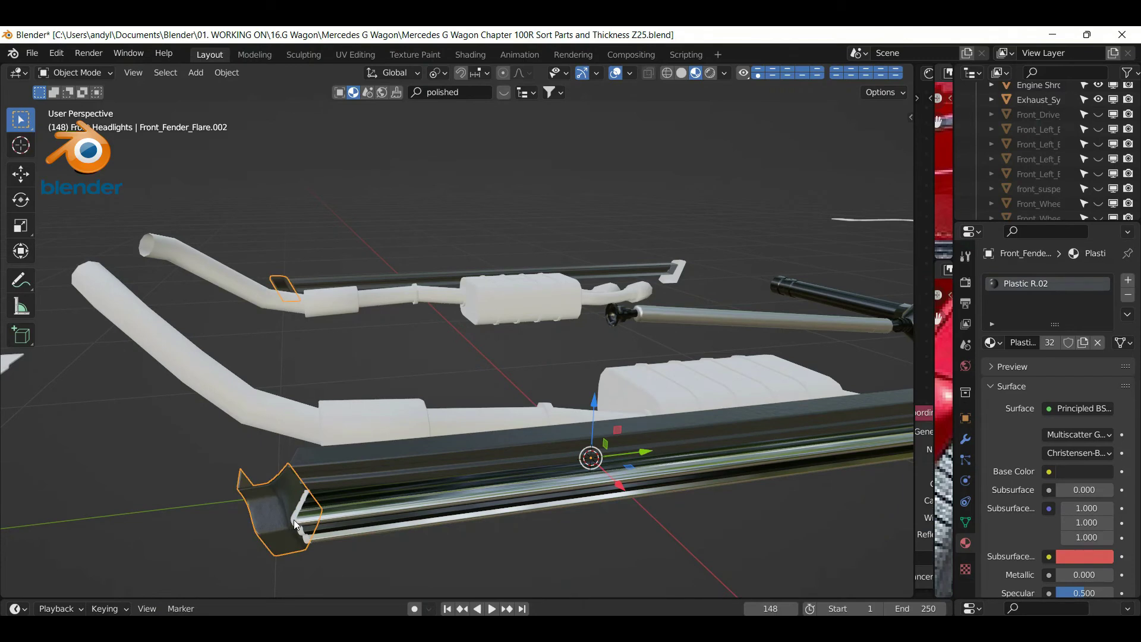
{"action": "left_click", "coordinate": [295, 519]}
{"action": "middle_click_drag", "start_coordinate": [301, 515], "coordinate": [366, 443]}
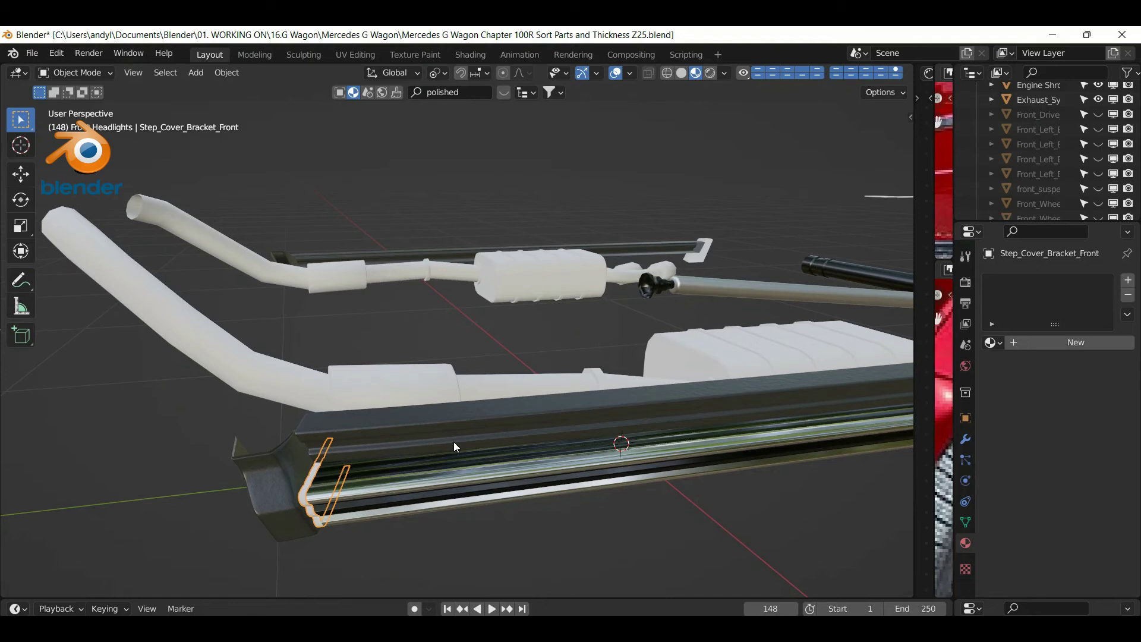
Assign Metal - Silver to Step_Cover_Bracket_Front
{"action": "left_click", "coordinate": [991, 343]}
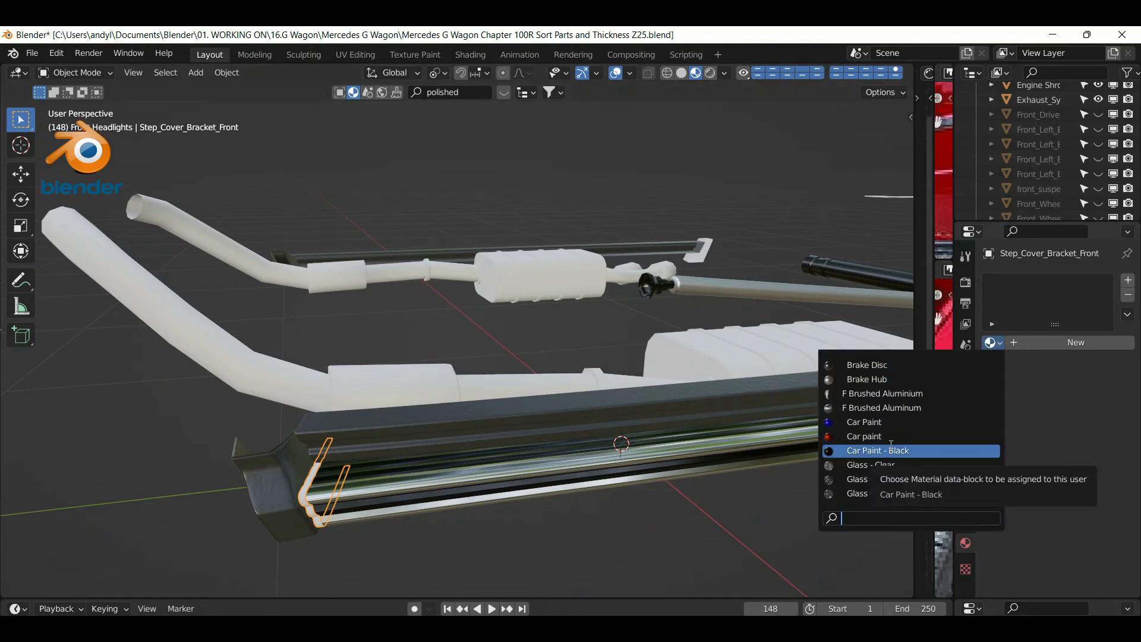
{"action": "scroll", "coordinate": [891, 444], "scroll_direction": "down", "scroll_amount": 10}
{"action": "scroll", "coordinate": [890, 444], "scroll_direction": "down", "scroll_amount": 12}
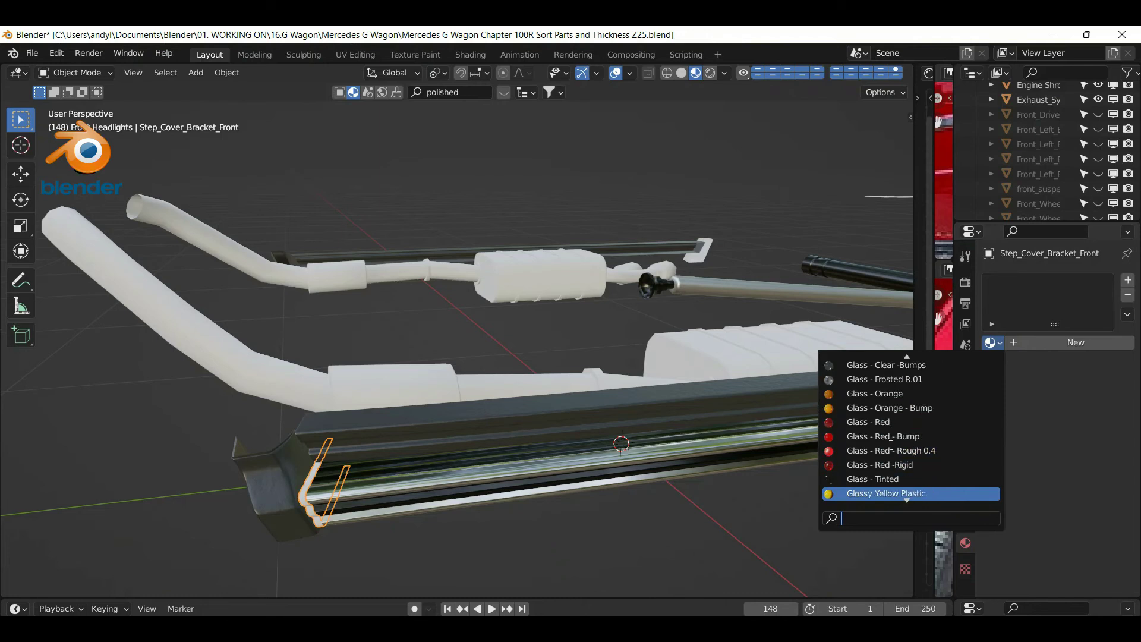
{"action": "scroll", "coordinate": [891, 445], "scroll_direction": "down", "scroll_amount": 9}
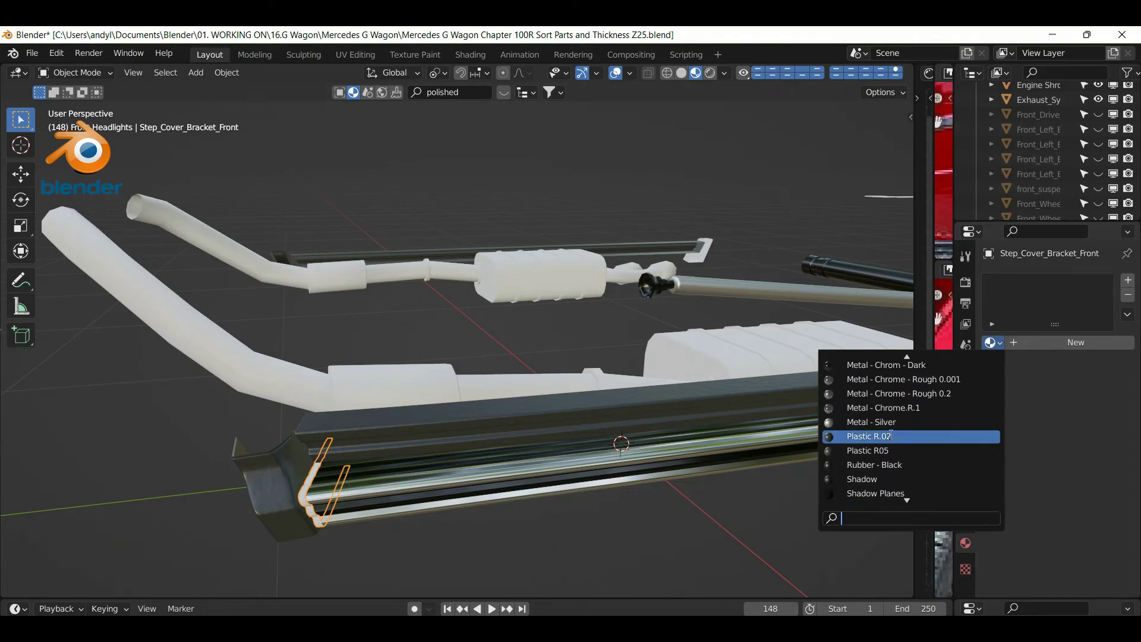
{"action": "left_click", "coordinate": [889, 422]}
Select Step_Cover_Bracket_Back and assign it Metal - Silver as well
{"action": "middle_click_drag", "start_coordinate": [658, 465], "coordinate": [701, 449]}
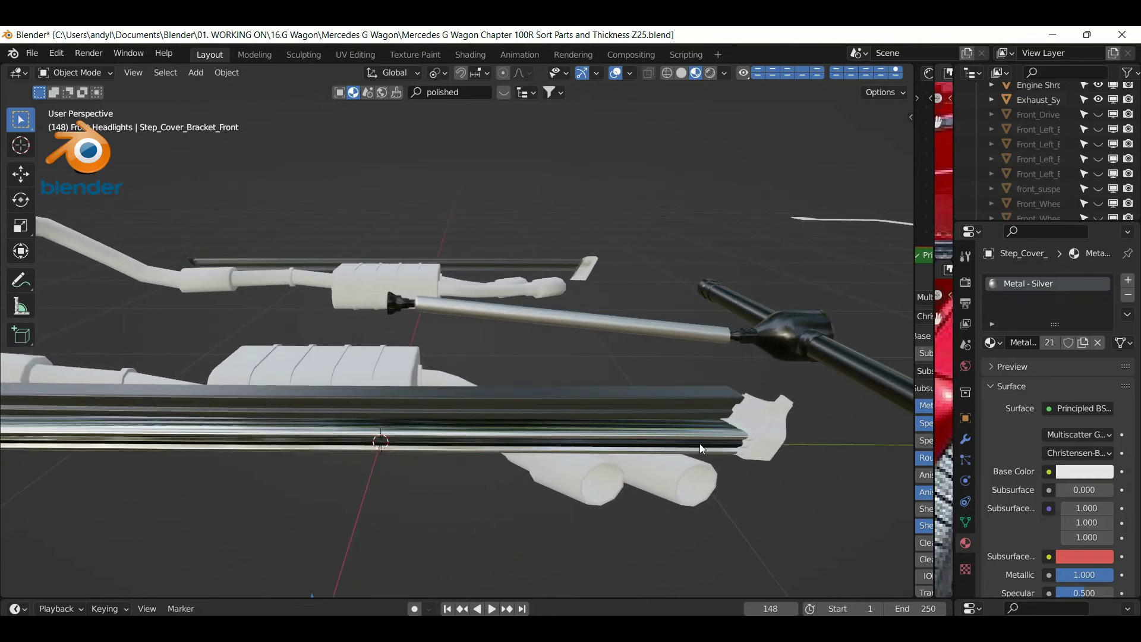
{"action": "left_click", "coordinate": [746, 445]}
{"action": "left_click", "coordinate": [997, 348]}
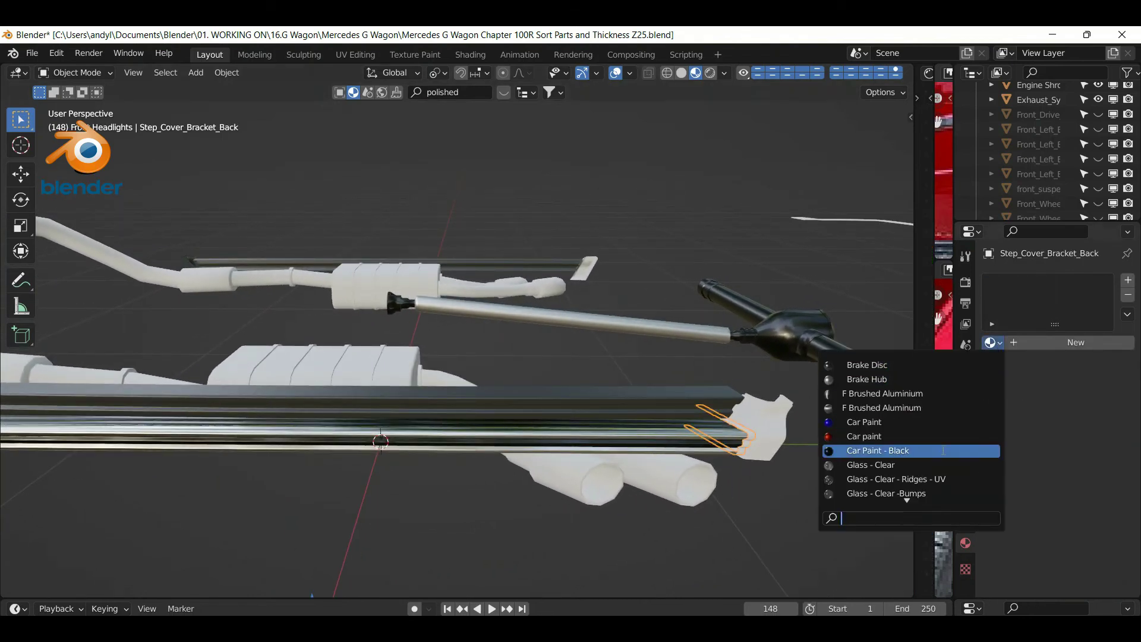
{"action": "scroll", "coordinate": [936, 455], "scroll_direction": "down", "scroll_amount": 15}
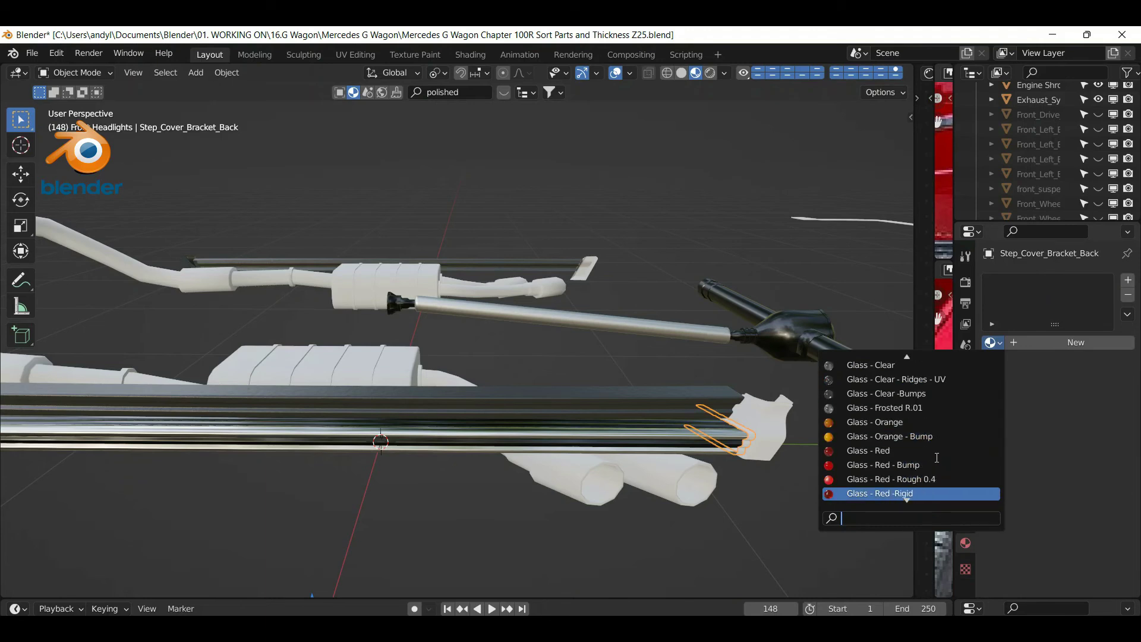
{"action": "scroll", "coordinate": [936, 456], "scroll_direction": "down", "scroll_amount": 8}
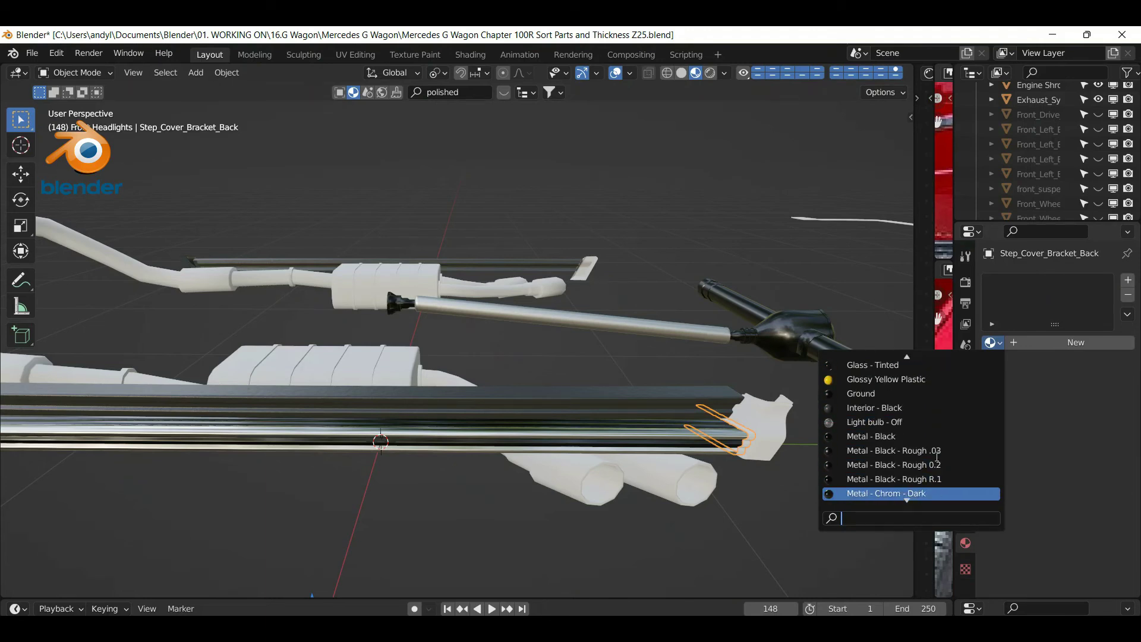
{"action": "scroll", "coordinate": [937, 456], "scroll_direction": "down", "scroll_amount": 4}
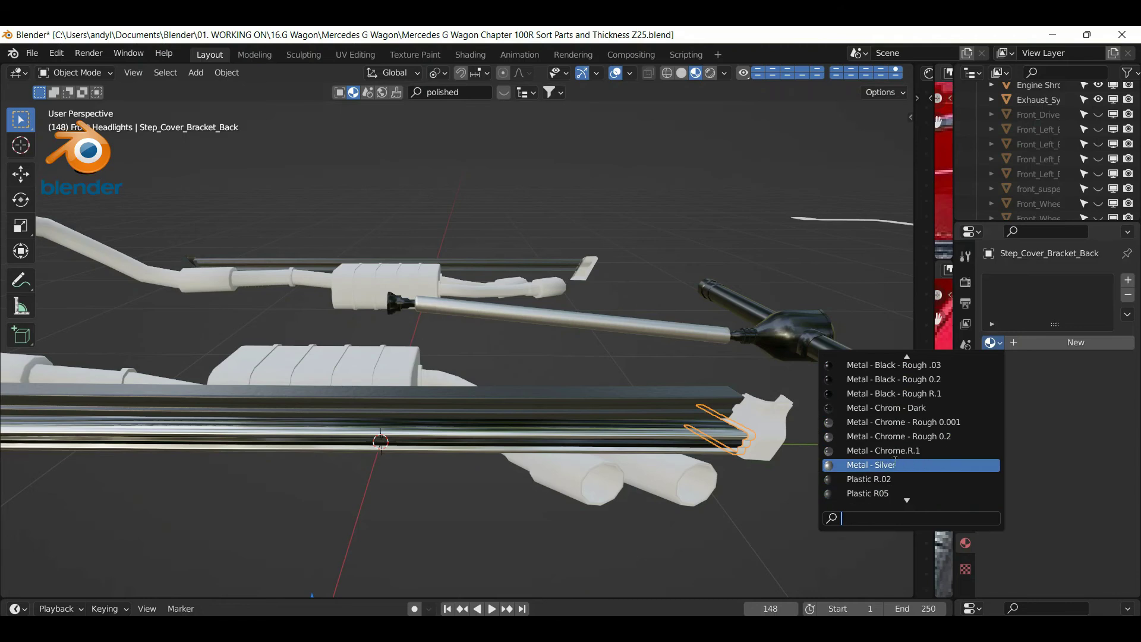
{"action": "left_click", "coordinate": [893, 464]}
Select the side step back stop, then add the side-step frame as active
{"action": "middle_click_drag", "start_coordinate": [821, 474], "coordinate": [688, 462]}
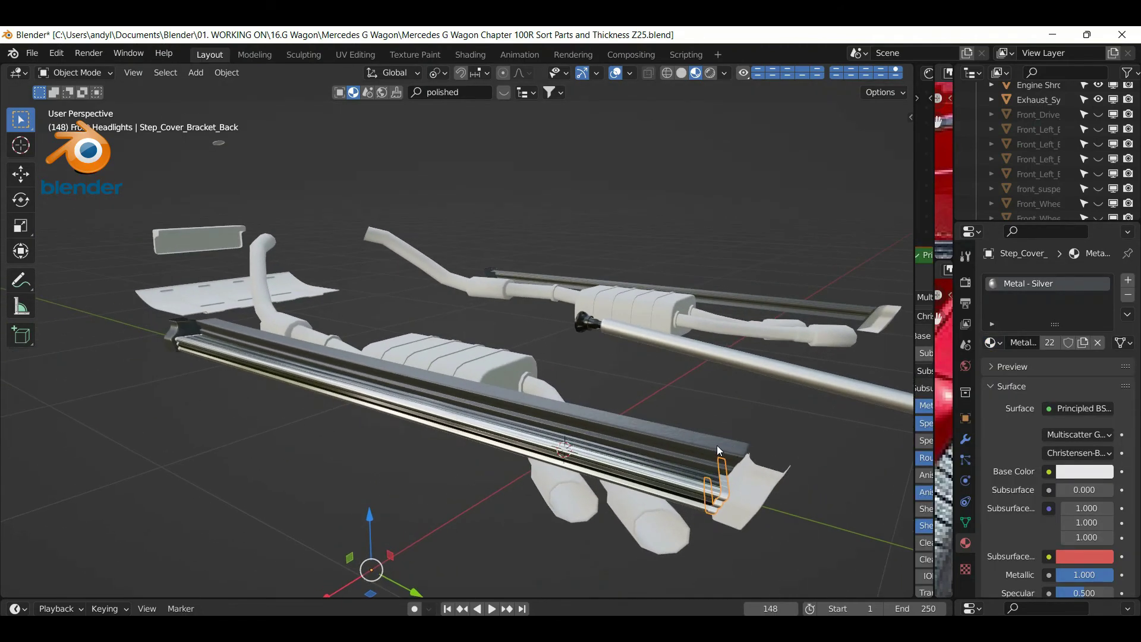
{"action": "left_click", "coordinate": [767, 489]}
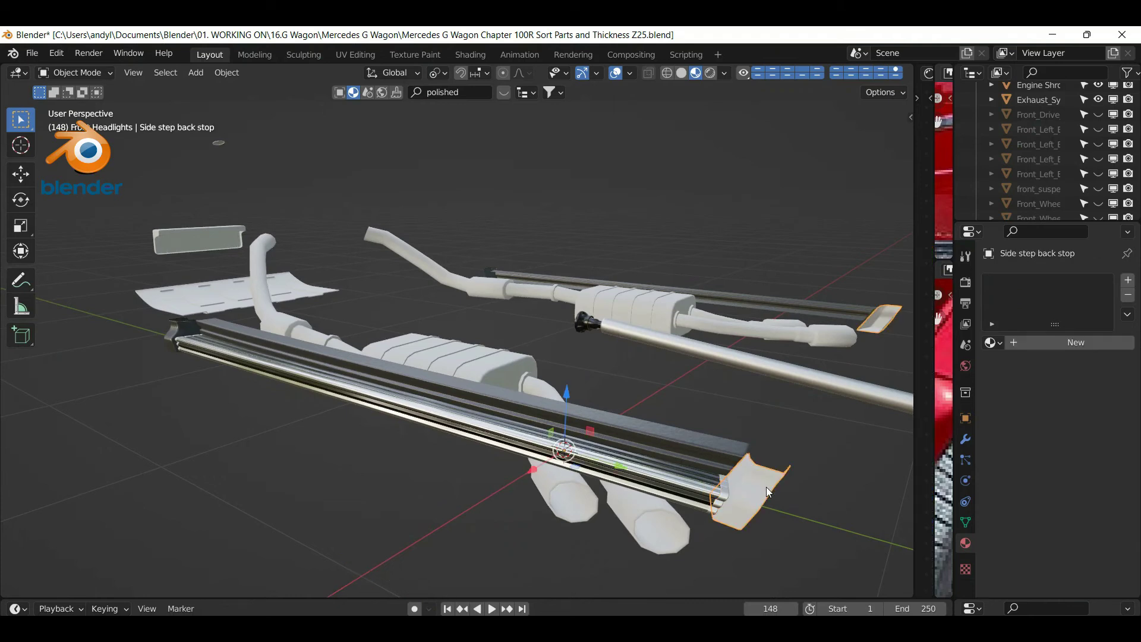
{"action": "left_click", "coordinate": [723, 458], "text": "shift"}
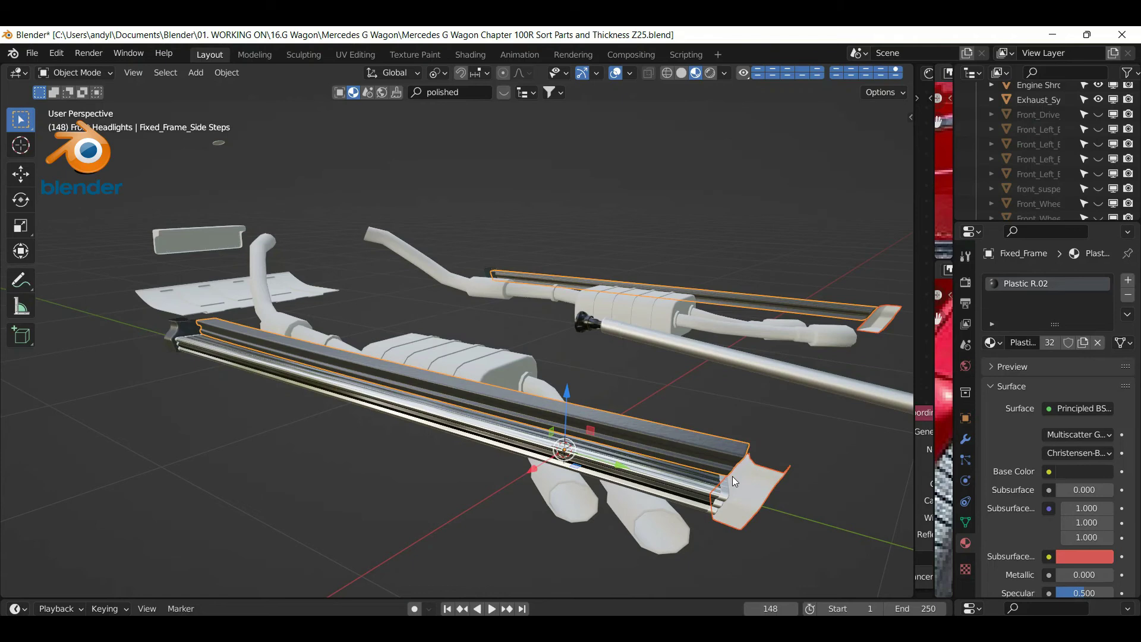
Link the frame's Plastic R.02 material onto the side step back stop
{"action": "key", "text": "ctrl+l"}
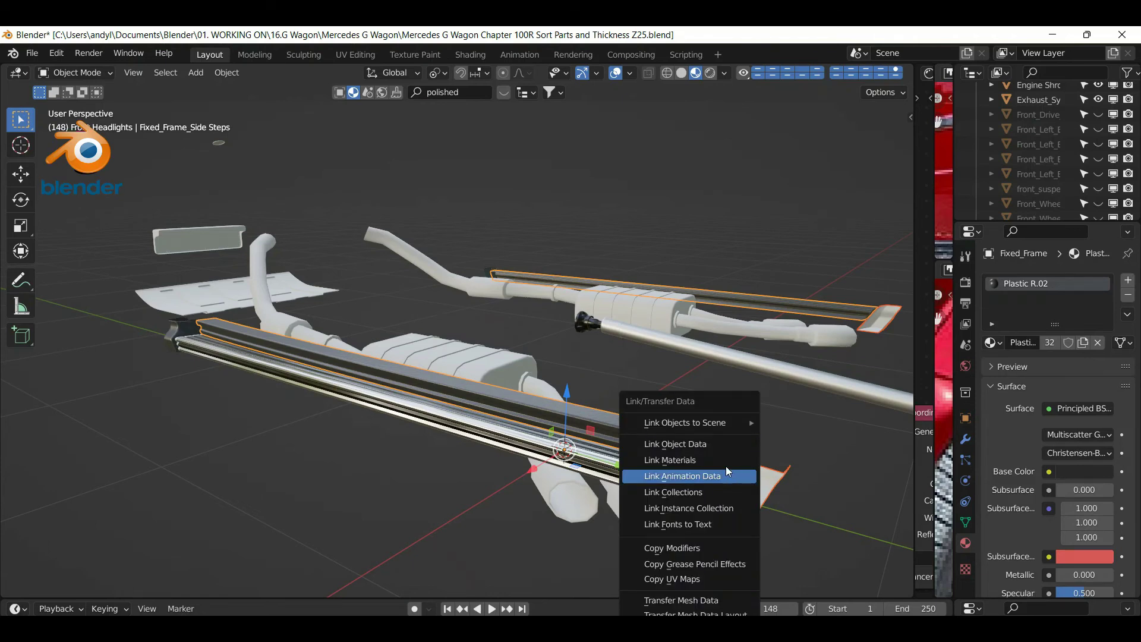
{"action": "left_click", "coordinate": [725, 464]}
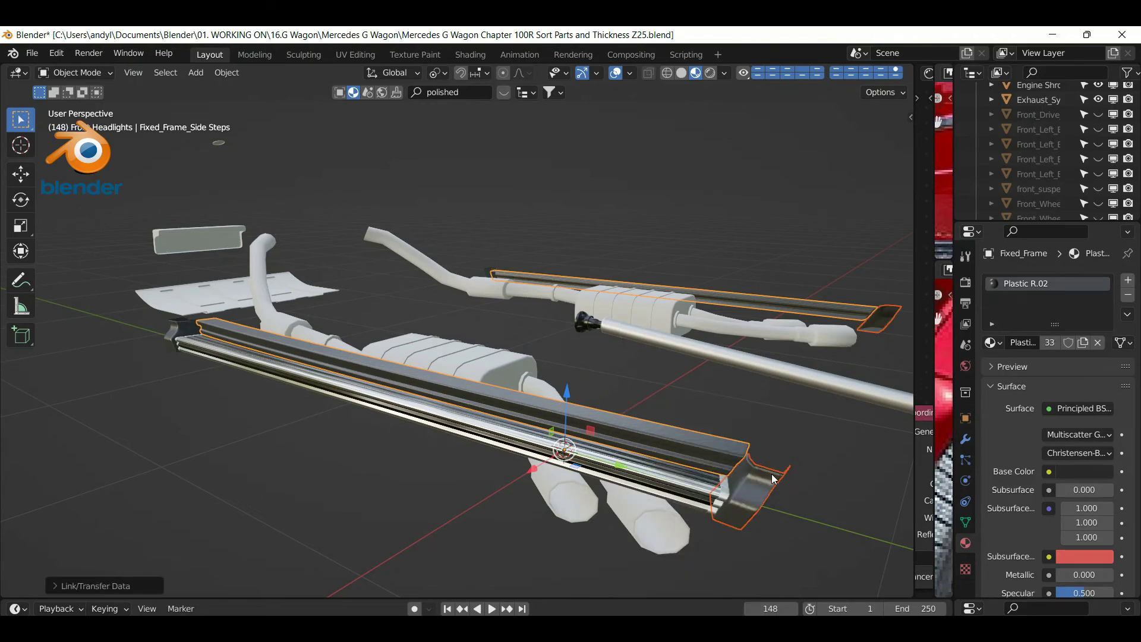
{"action": "left_click", "coordinate": [761, 419]}
{"action": "middle_click_drag", "start_coordinate": [775, 492], "coordinate": [836, 480]}
{"action": "middle_click_drag", "start_coordinate": [674, 445], "coordinate": [673, 457]}
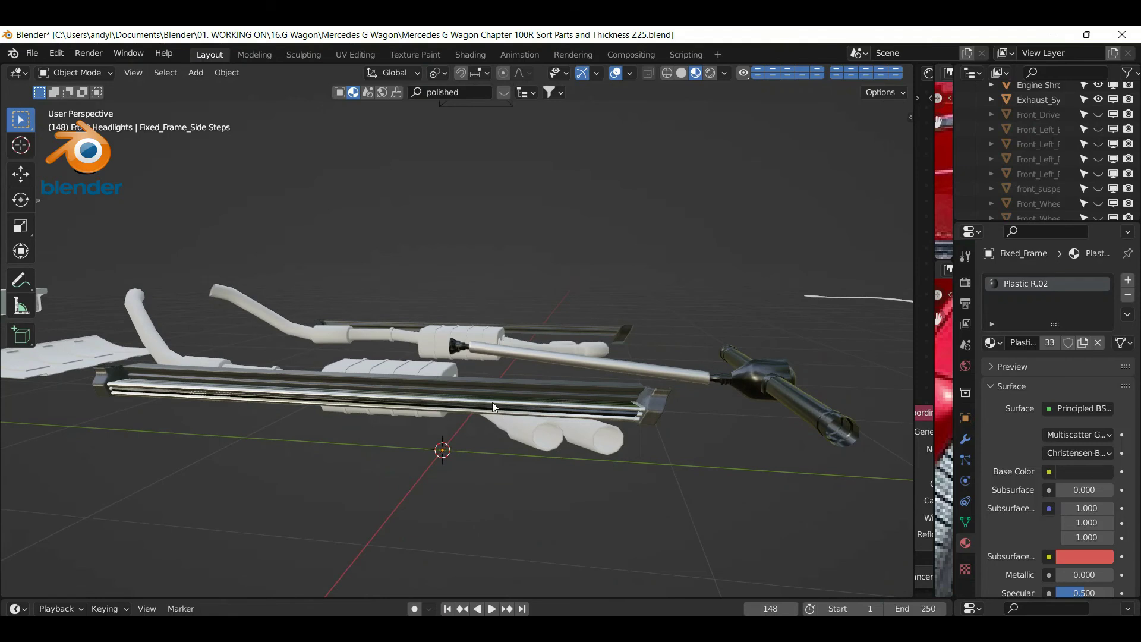
Hide the chrome rail, back stop, side-step frame and front step cover bracket
{"action": "left_click", "coordinate": [461, 396]}
{"action": "key", "text": "h"}
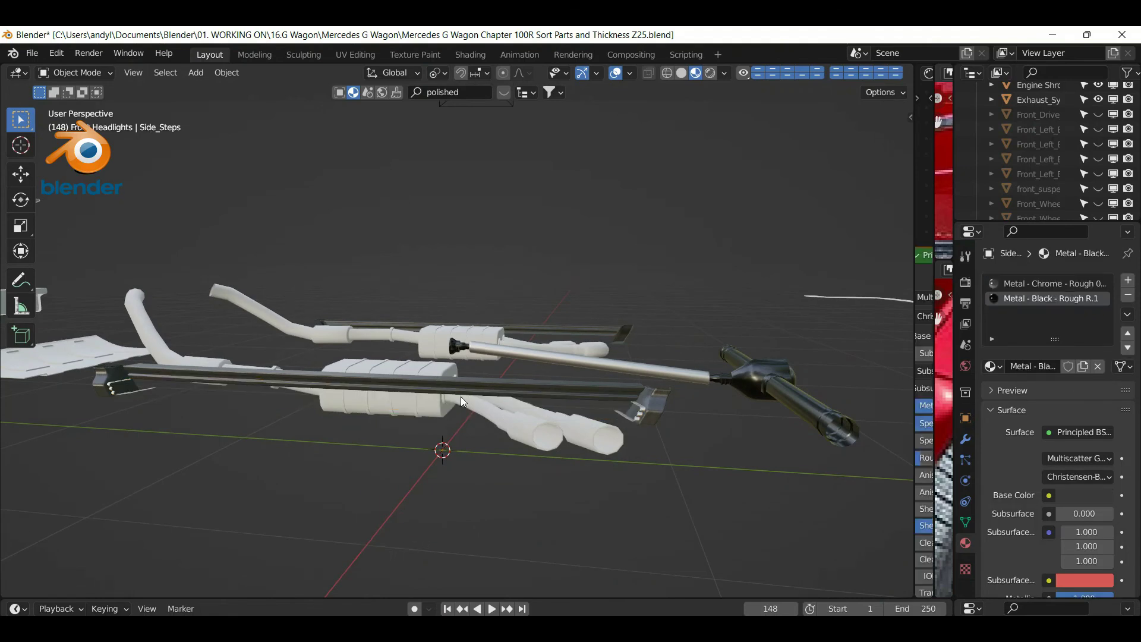
{"action": "left_click", "coordinate": [637, 415]}
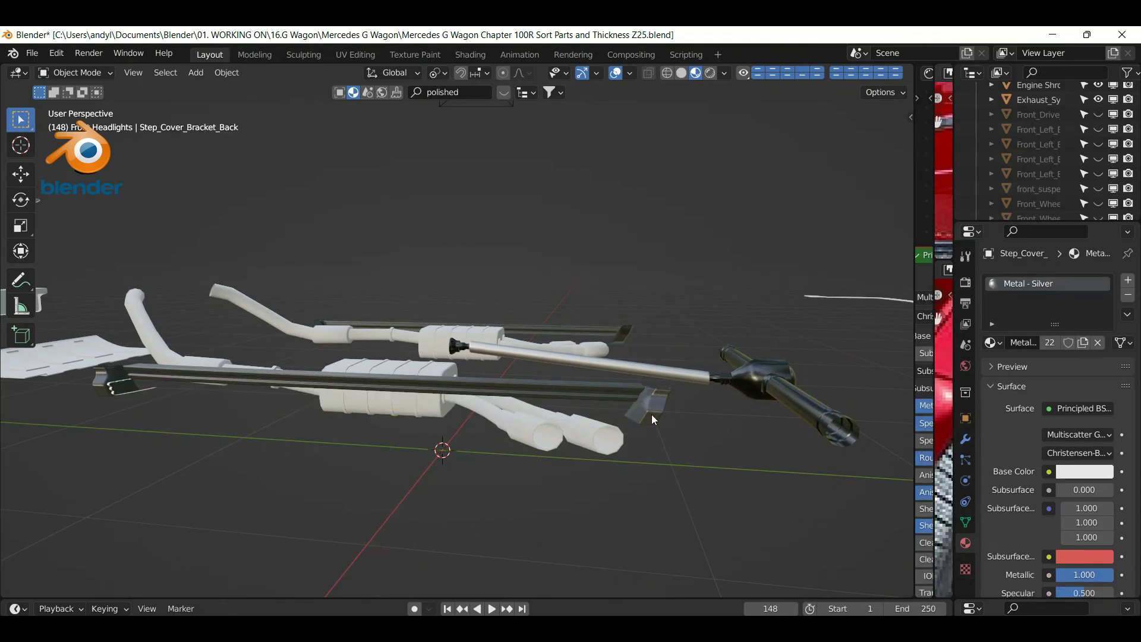
{"action": "left_click", "coordinate": [651, 414]}
{"action": "key", "text": "h"}
{"action": "left_click", "coordinate": [610, 404]}
{"action": "key", "text": "h"}
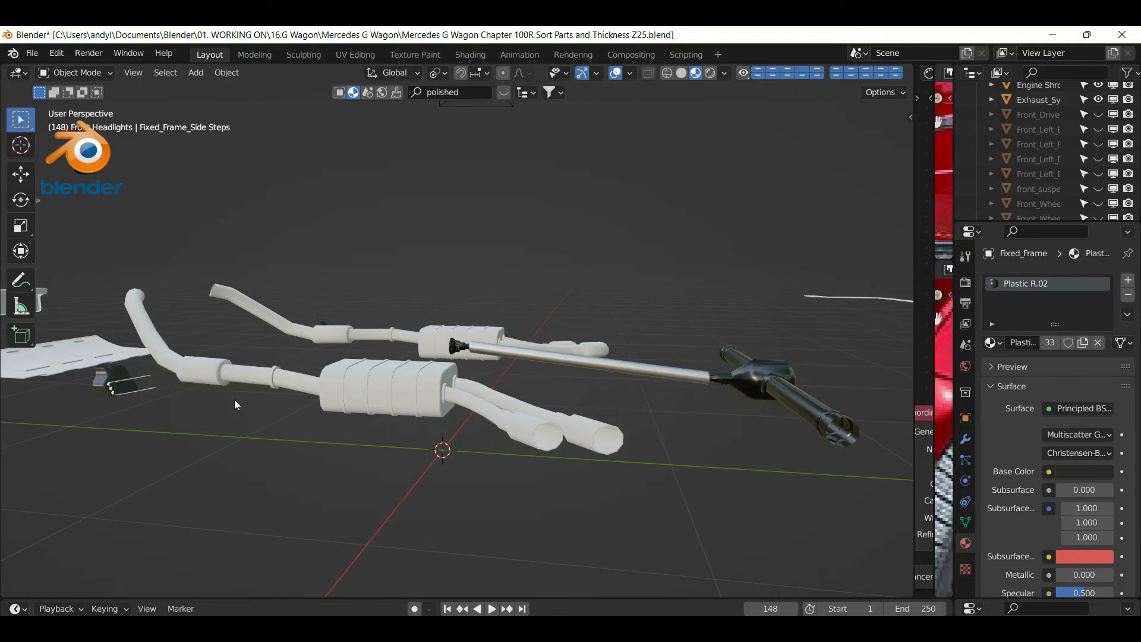
{"action": "left_click", "coordinate": [124, 387]}
{"action": "left_click", "coordinate": [121, 383]}
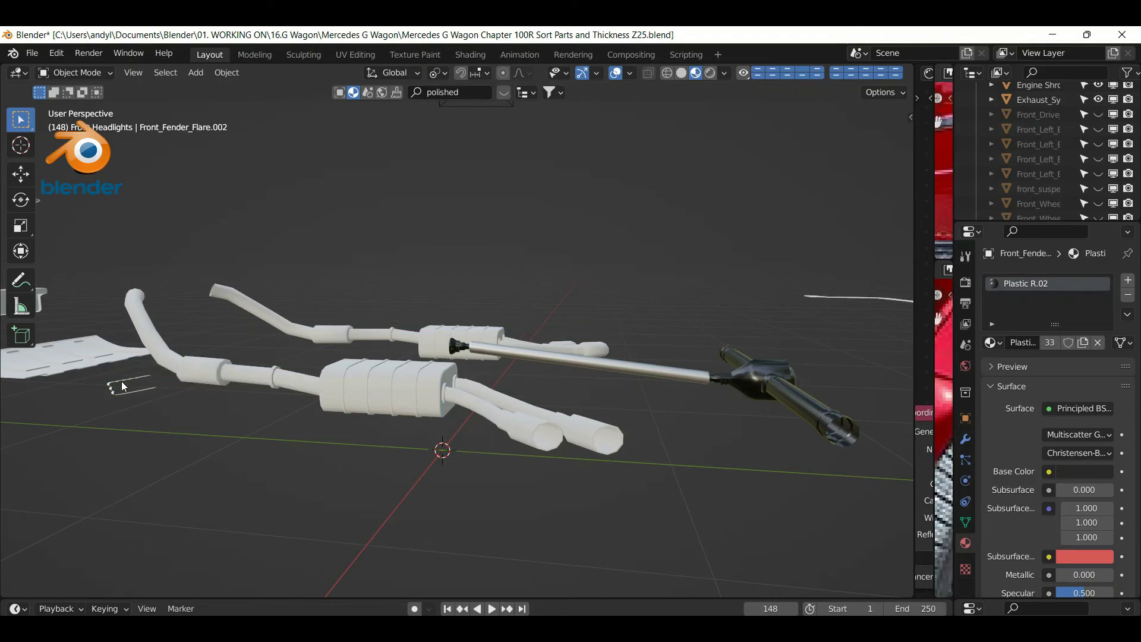
{"action": "key", "text": "h"}
{"action": "middle_click_drag", "start_coordinate": [281, 503], "coordinate": [477, 478]}
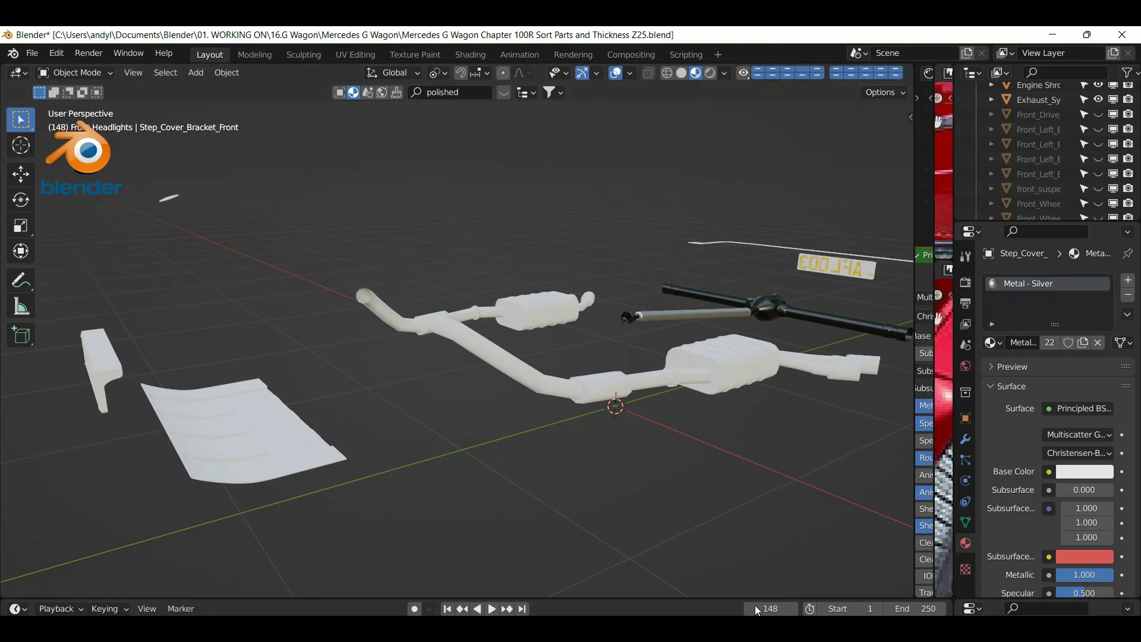
Give the Engine Shroud Metal - Black - Rough 0.2, then hide it
{"action": "middle_click_drag", "start_coordinate": [468, 434], "coordinate": [511, 403]}
{"action": "left_click", "coordinate": [401, 419]}
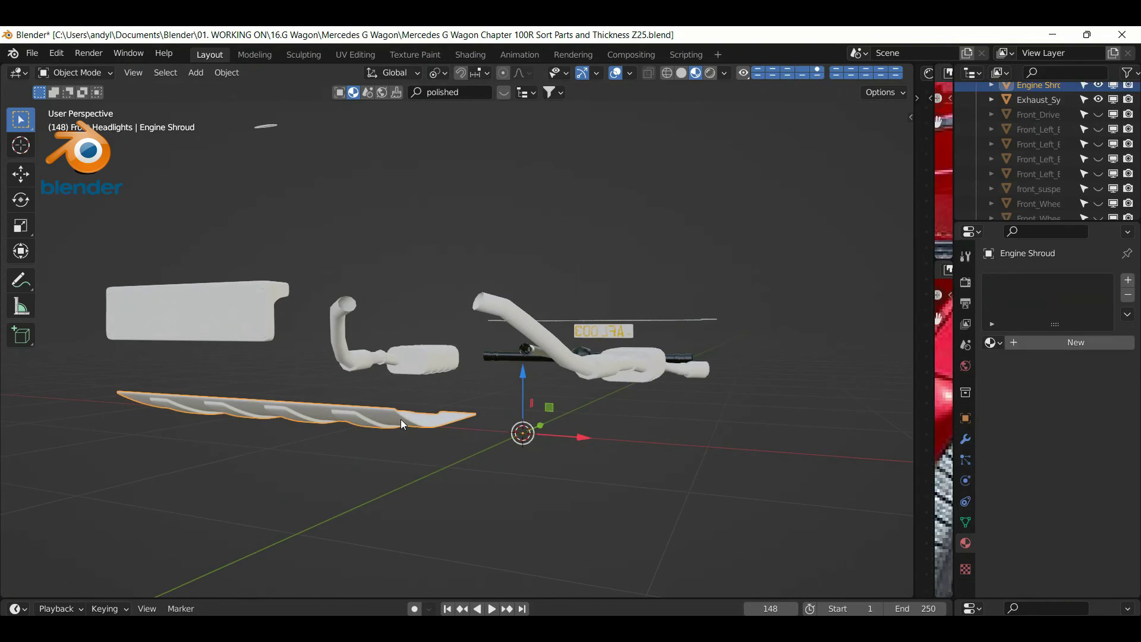
{"action": "left_click", "coordinate": [991, 348]}
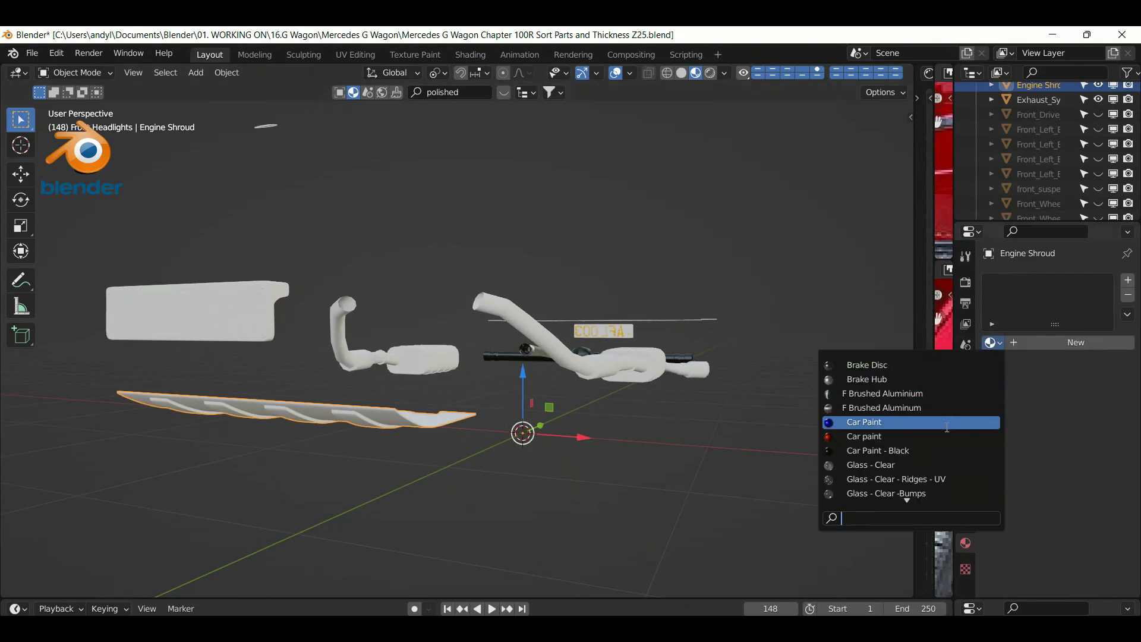
{"action": "scroll", "coordinate": [943, 462], "scroll_direction": "down", "scroll_amount": 15}
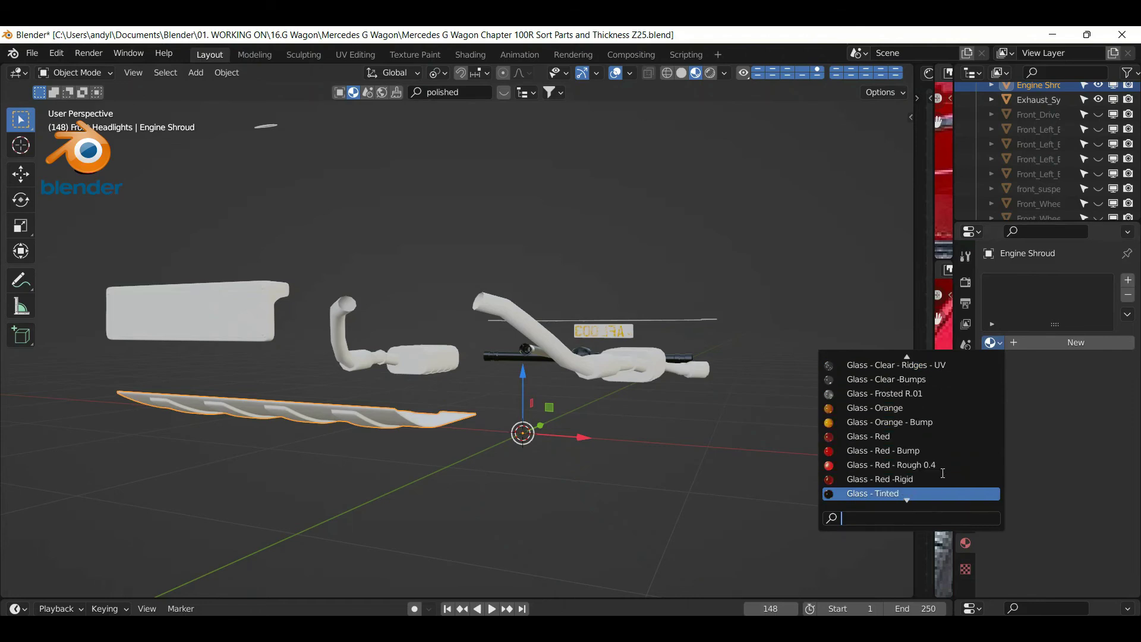
{"action": "scroll", "coordinate": [942, 477], "scroll_direction": "down", "scroll_amount": 6}
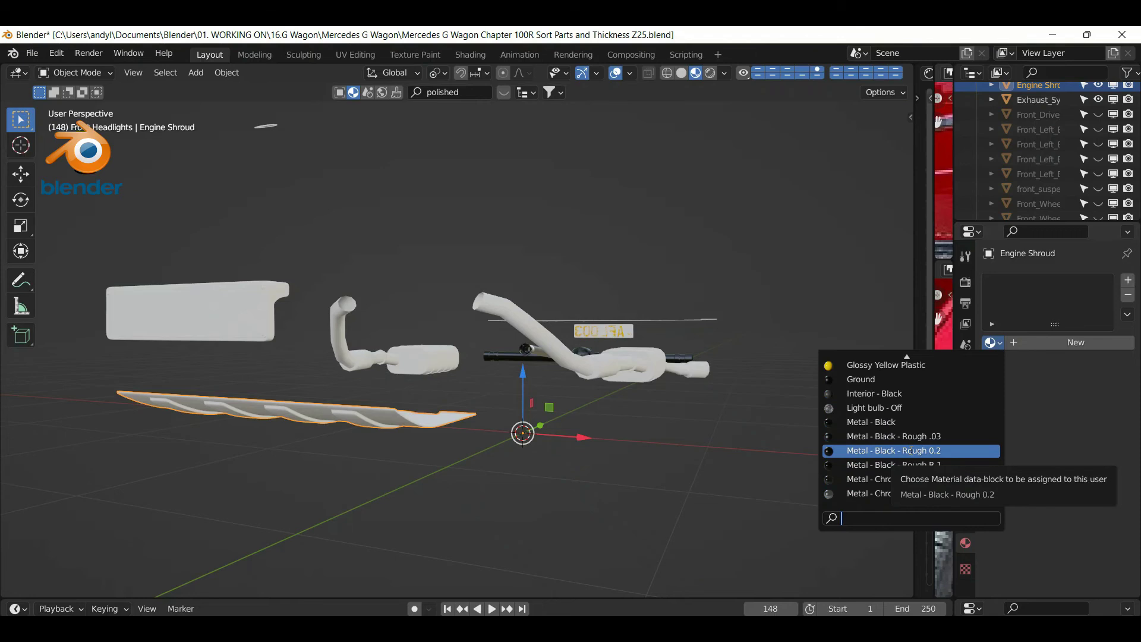
{"action": "left_click", "coordinate": [910, 450]}
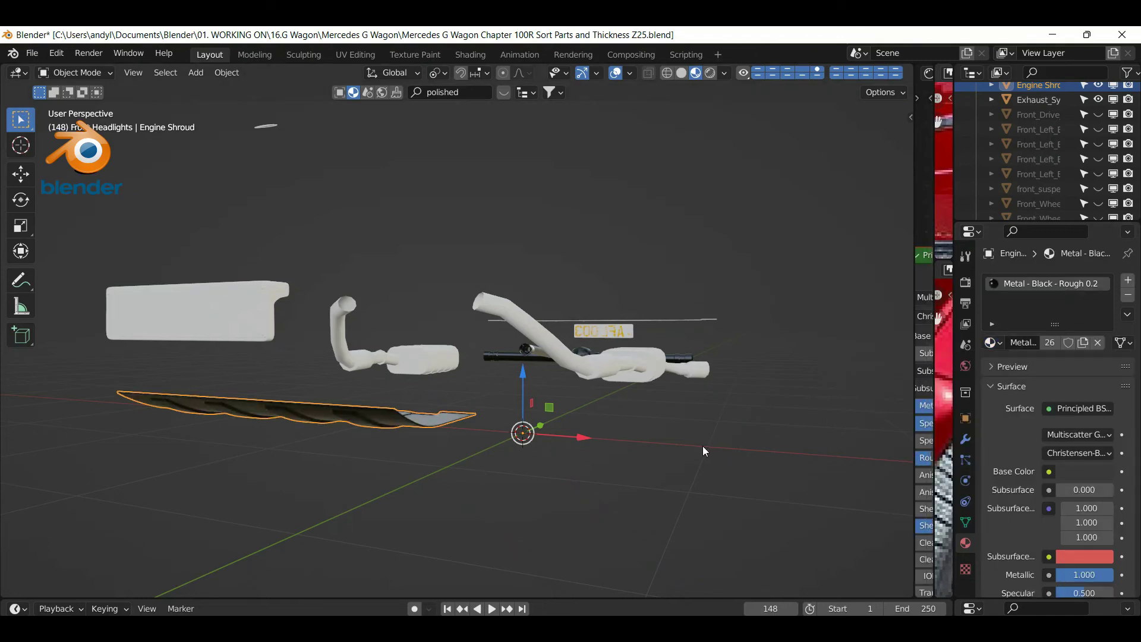
{"action": "key", "text": "h"}
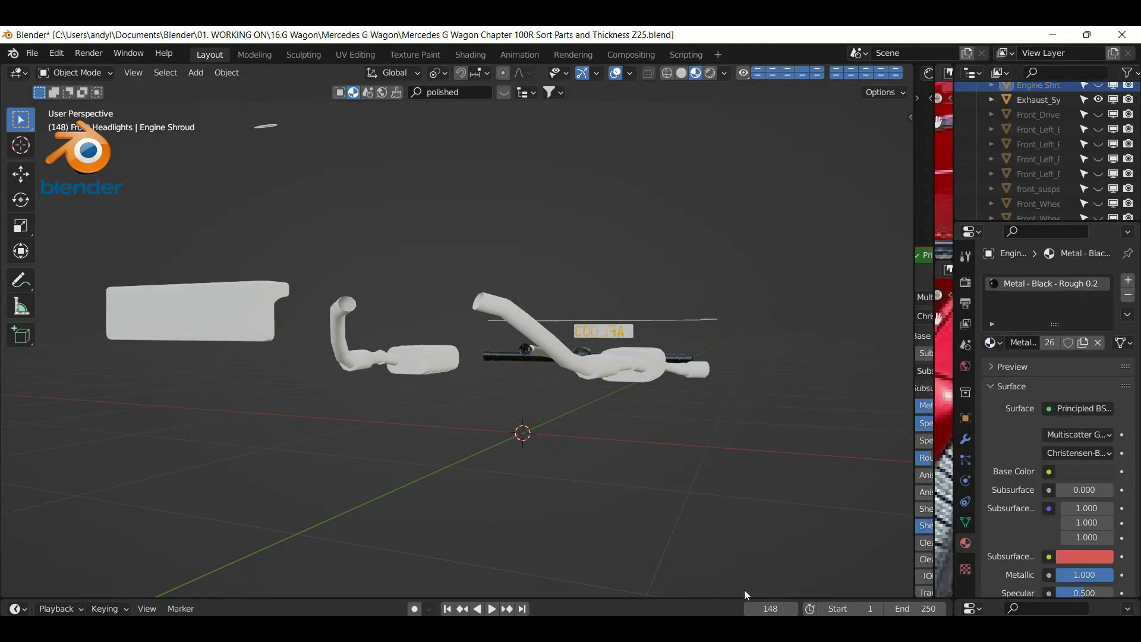
Hide Rear_Drive_Shaft and the rear wheel drive shaft, then select the Rear Bumper Infill Piece
{"action": "middle_click_drag", "start_coordinate": [452, 416], "coordinate": [511, 453]}
{"action": "scroll", "coordinate": [465, 413], "scroll_direction": "up", "scroll_amount": 5}
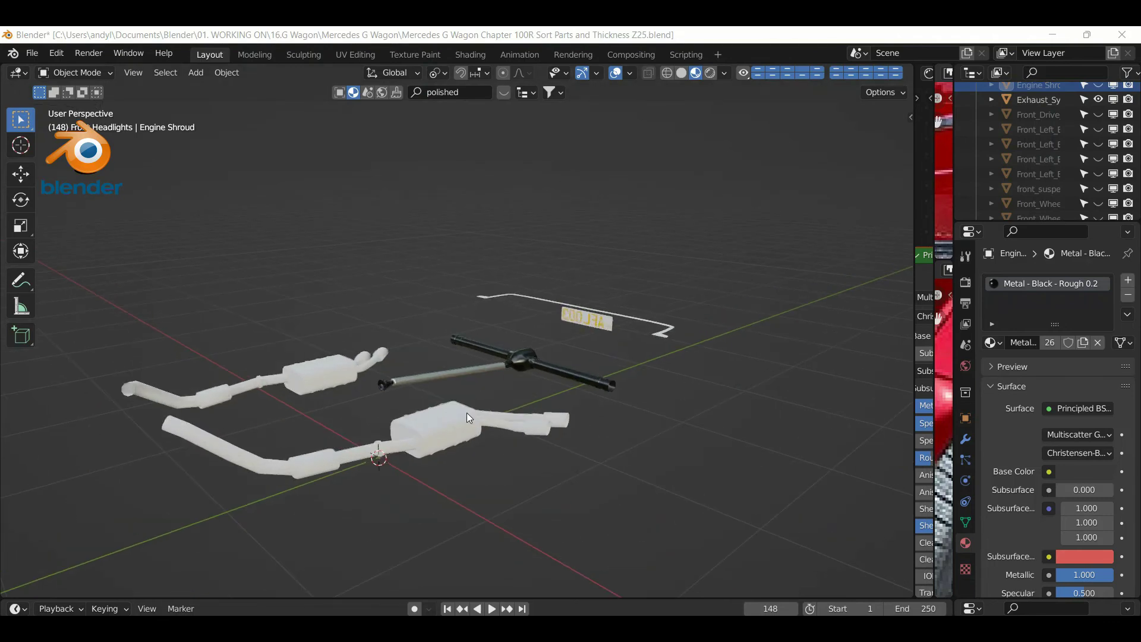
{"action": "left_click", "coordinate": [469, 391]}
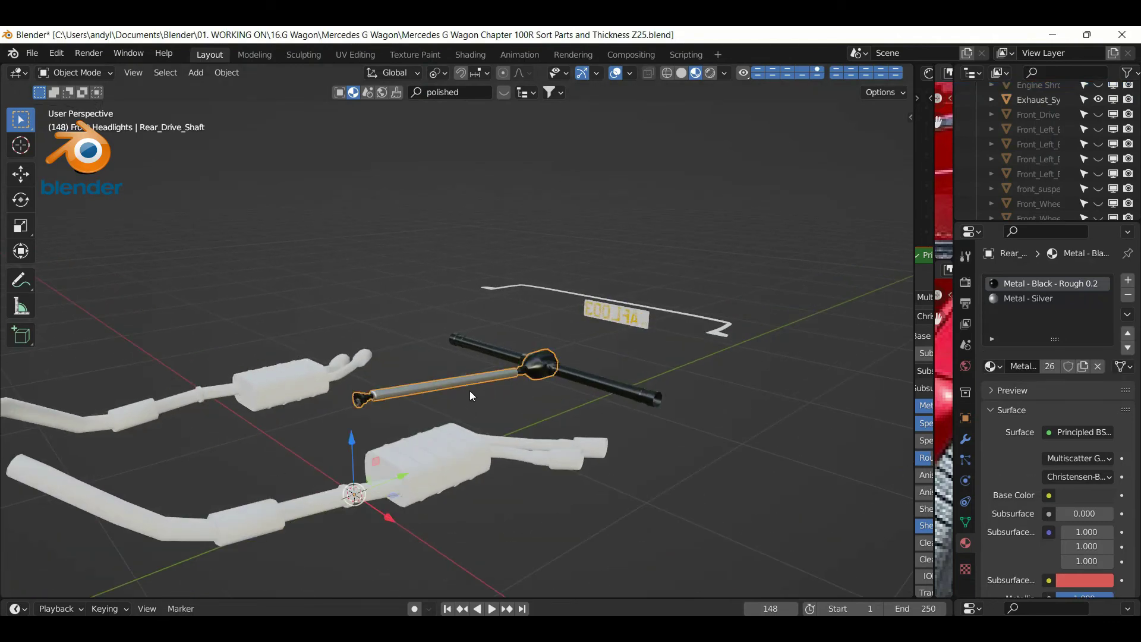
{"action": "key", "text": "h"}
{"action": "left_click", "coordinate": [524, 368]}
{"action": "key", "text": "h"}
{"action": "left_click", "coordinate": [722, 340]}
{"action": "middle_click_drag", "start_coordinate": [703, 364], "coordinate": [618, 377]}
{"action": "middle_click_drag", "start_coordinate": [710, 400], "coordinate": [935, 383]}
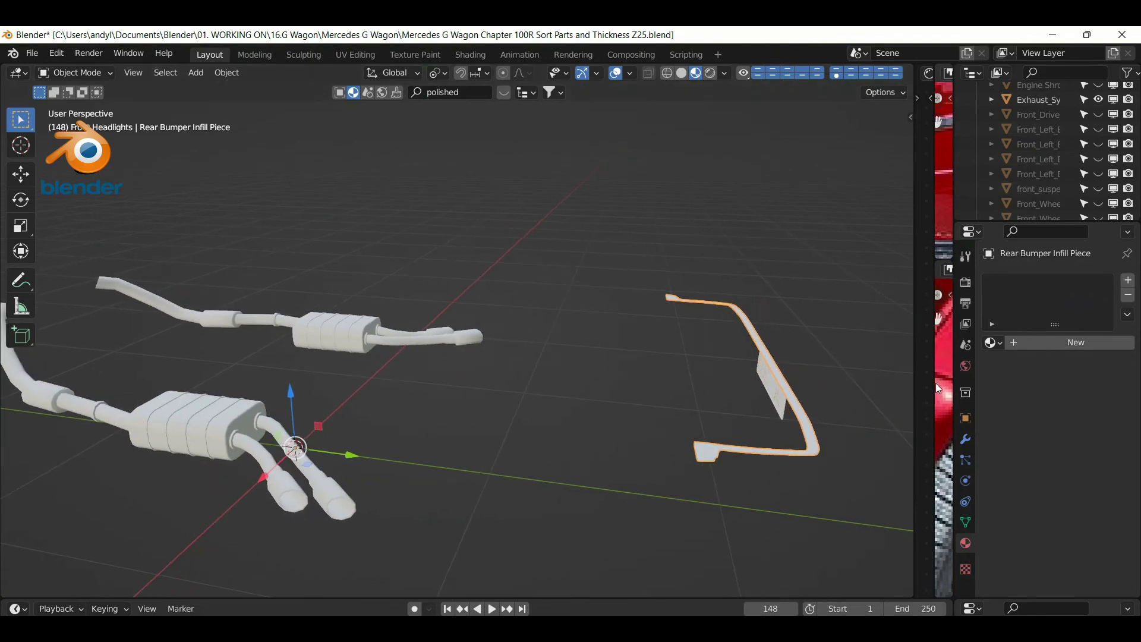
Assign Plastic R.02 to the Rear Bumper Infill Piece and hide it
{"action": "left_click", "coordinate": [992, 343]}
{"action": "scroll", "coordinate": [982, 373], "scroll_direction": "down", "scroll_amount": 15}
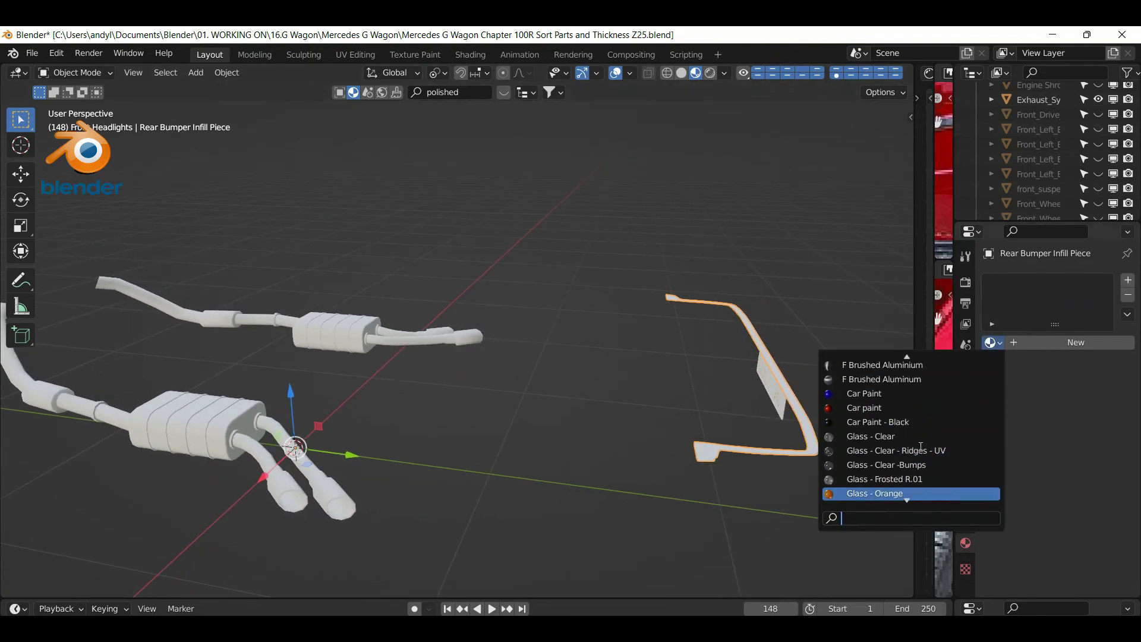
{"action": "scroll", "coordinate": [918, 456], "scroll_direction": "down", "scroll_amount": 15}
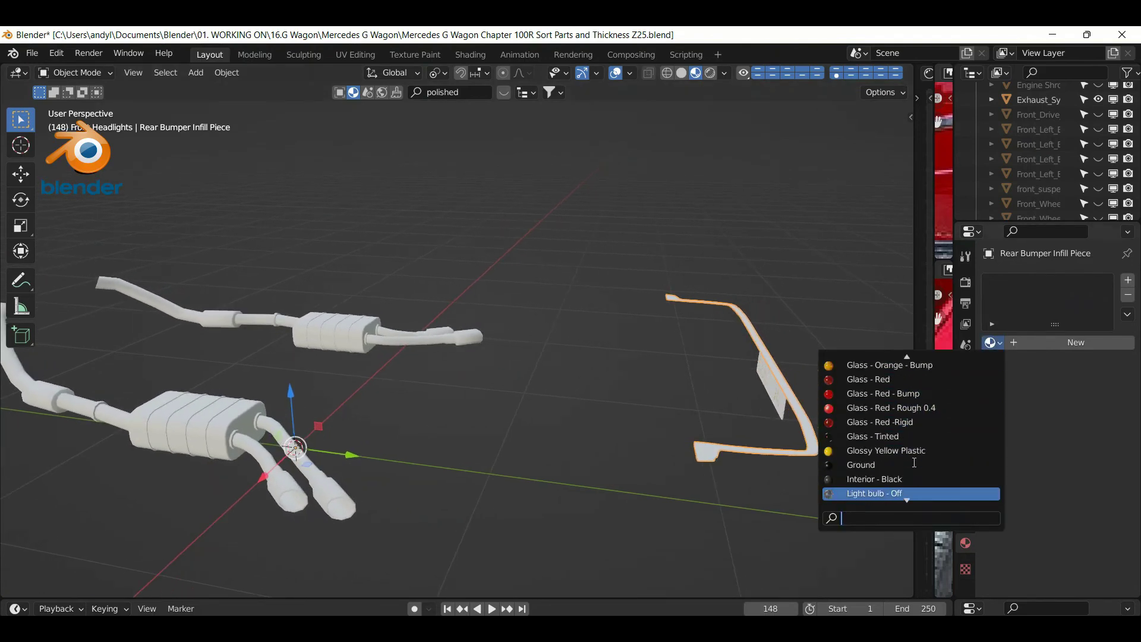
{"action": "scroll", "coordinate": [912, 466], "scroll_direction": "down", "scroll_amount": 4}
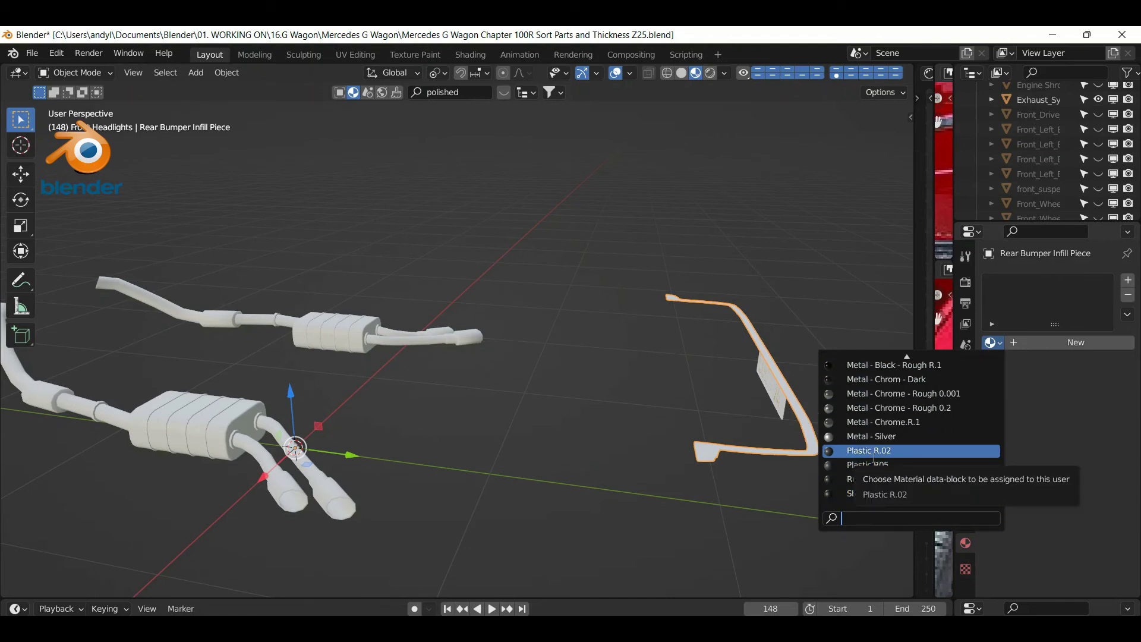
{"action": "left_click", "coordinate": [873, 454]}
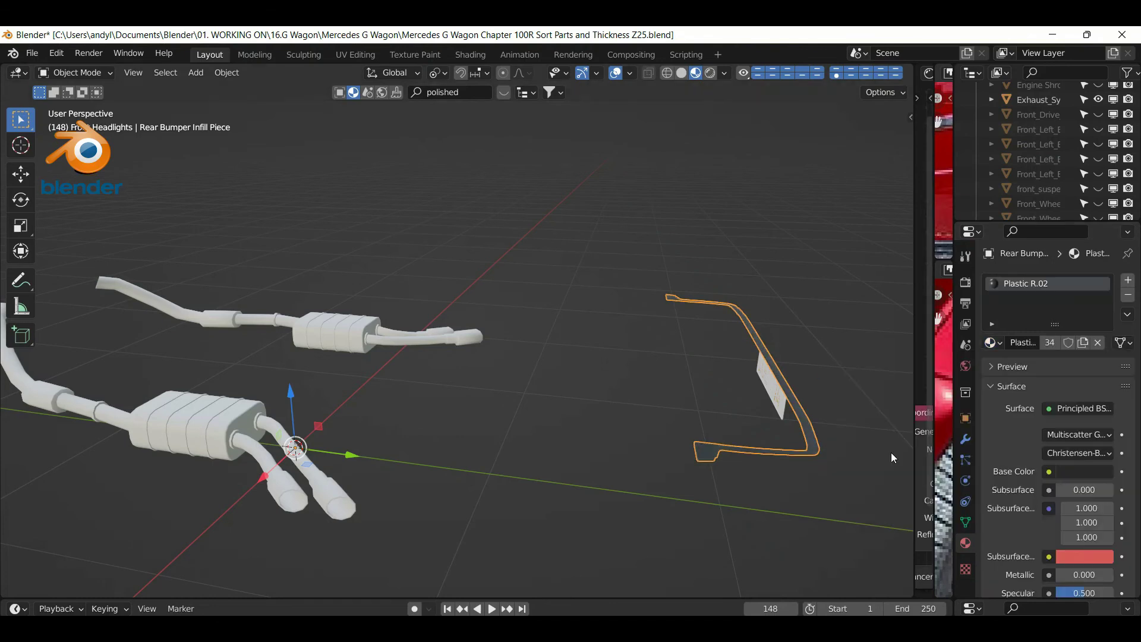
{"action": "key", "text": "h"}
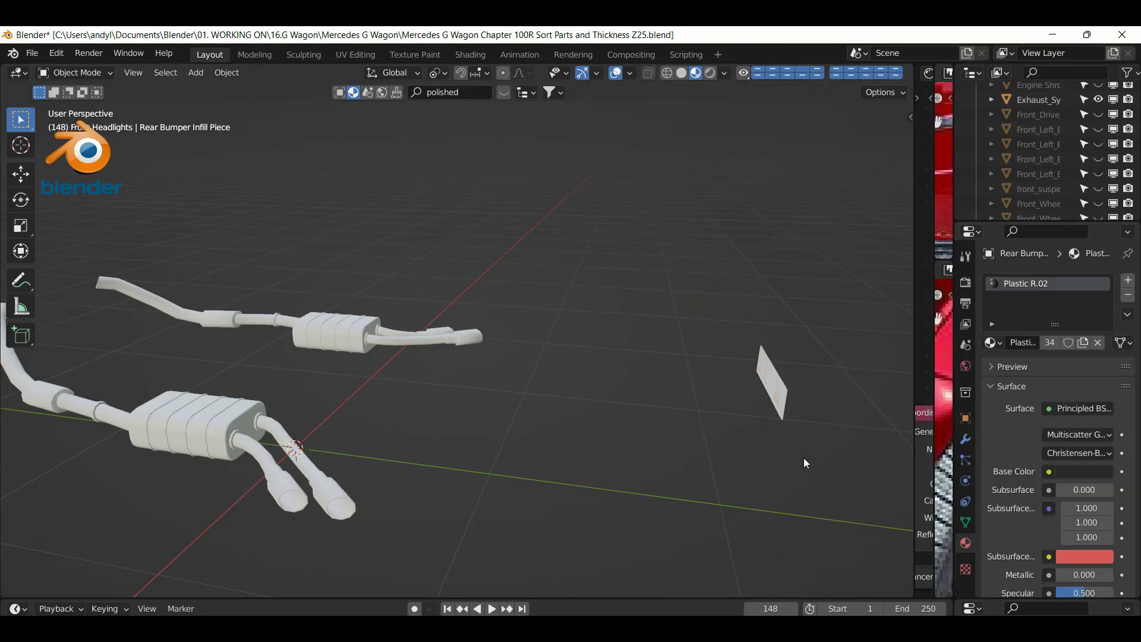
Orbit around the exhaust parts and select the Exhaust_System
{"action": "middle_click_drag", "start_coordinate": [684, 401], "coordinate": [675, 405]}
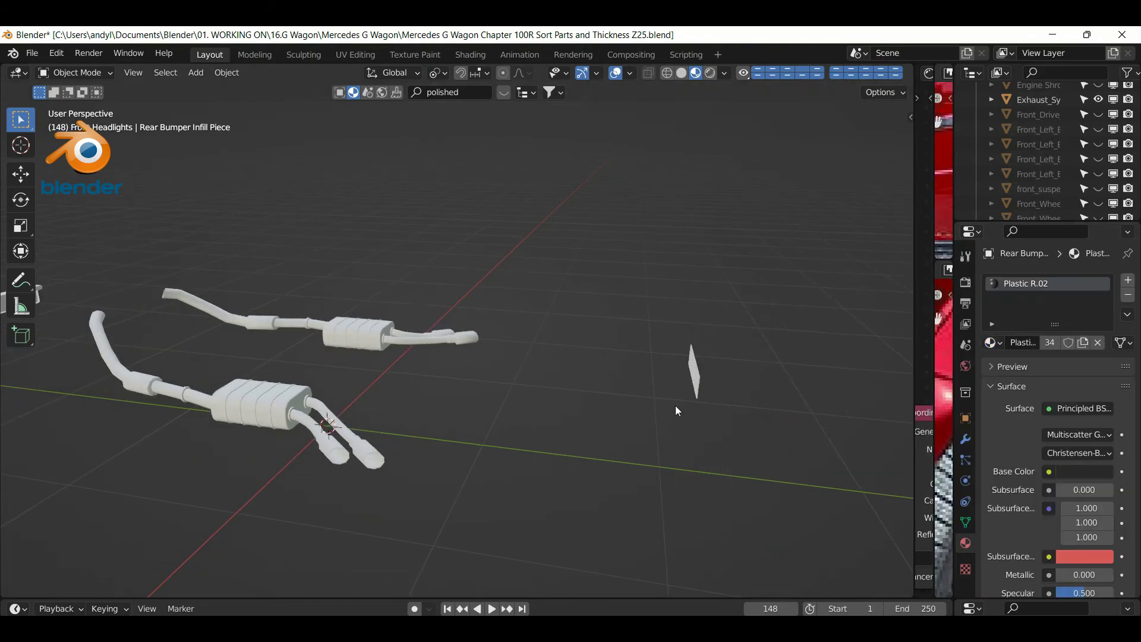
{"action": "middle_click_drag", "start_coordinate": [571, 410], "coordinate": [679, 397]}
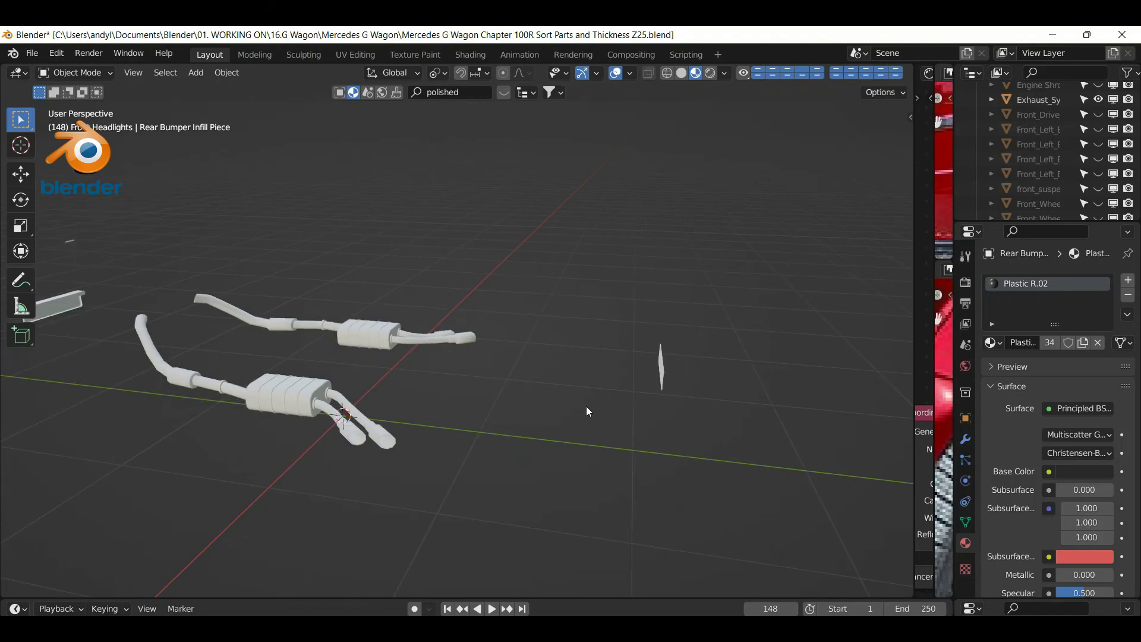
{"action": "middle_click_drag", "start_coordinate": [544, 426], "coordinate": [650, 419]}
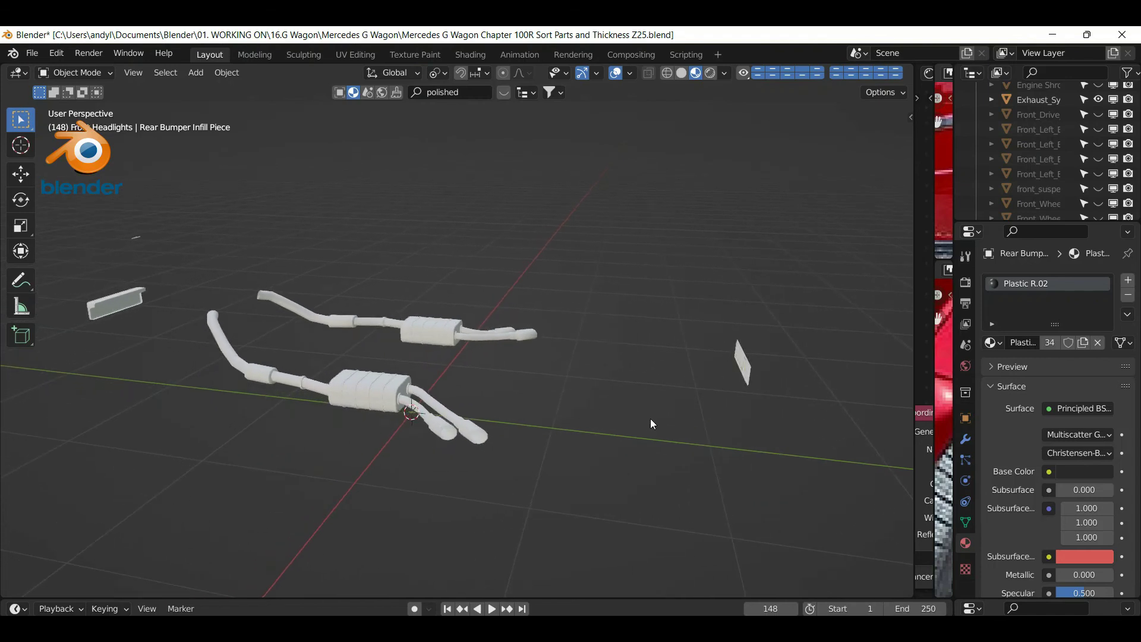
{"action": "middle_click_drag", "start_coordinate": [580, 423], "coordinate": [478, 489]}
{"action": "left_click", "coordinate": [427, 445]}
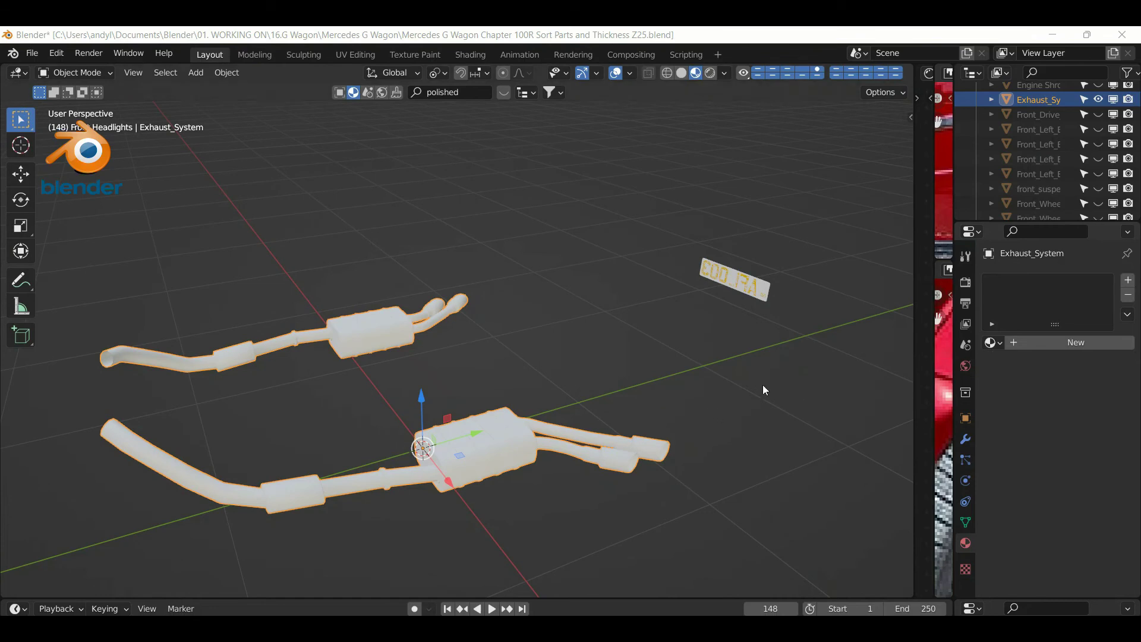
Apply Metal - Chrome - Rough 0.001 to the Exhaust_System
{"action": "left_click", "coordinate": [991, 344]}
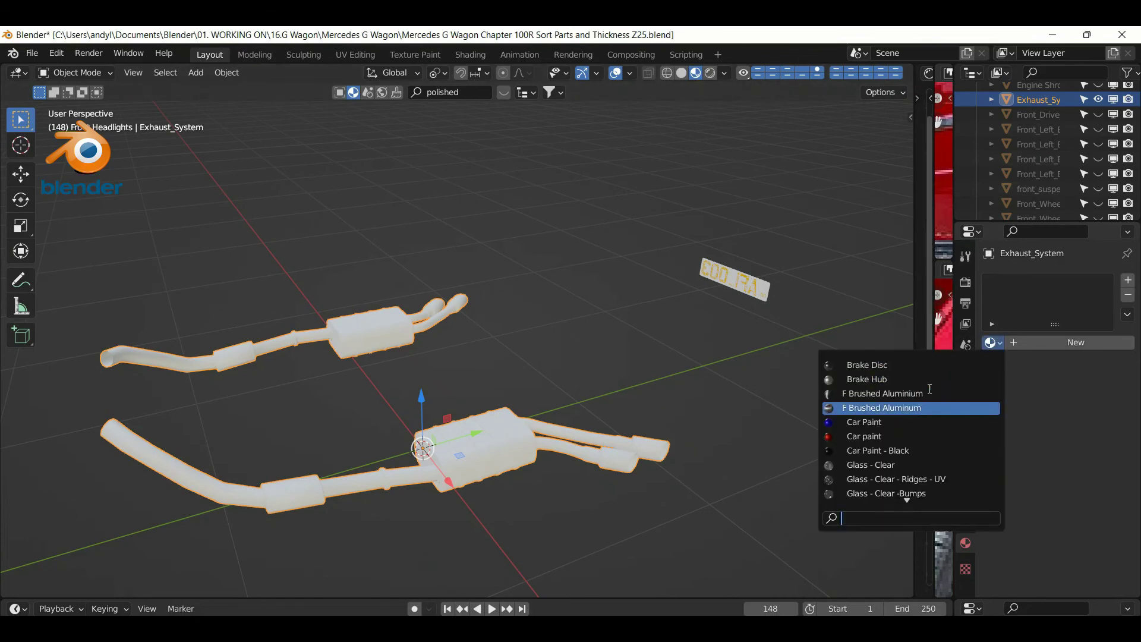
{"action": "scroll", "coordinate": [885, 421], "scroll_direction": "down", "scroll_amount": 8}
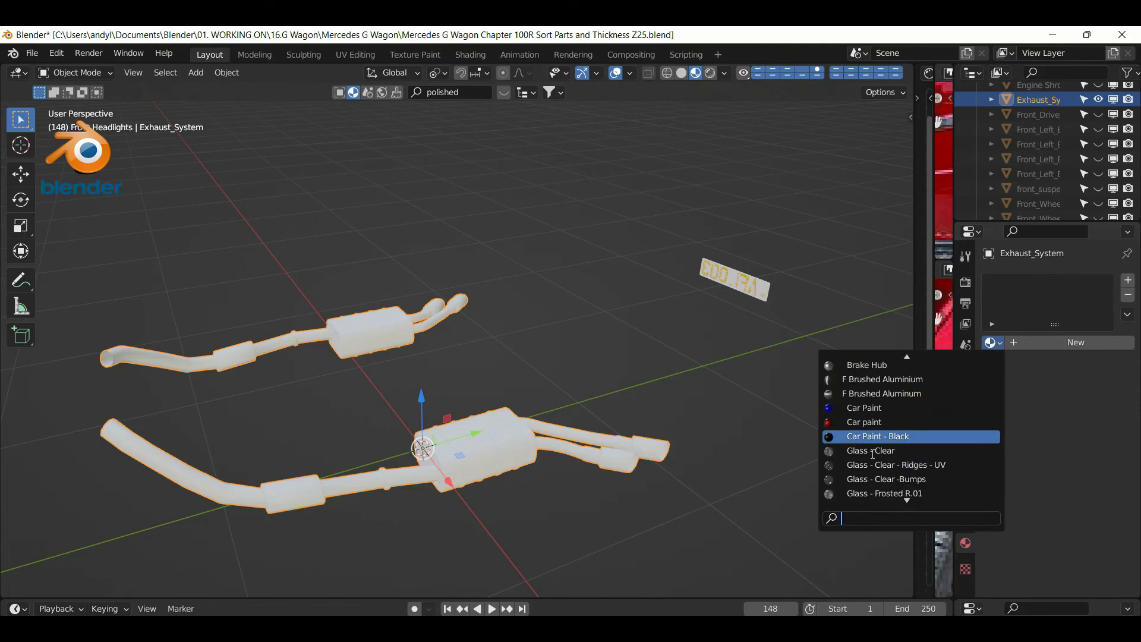
{"action": "scroll", "coordinate": [871, 482], "scroll_direction": "down", "scroll_amount": 10}
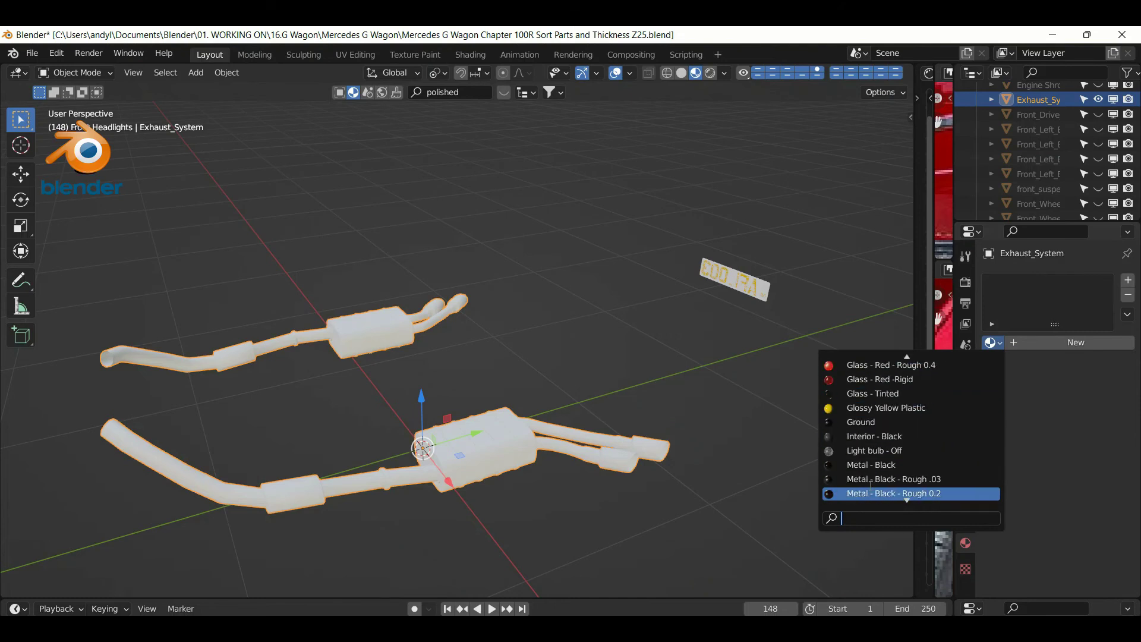
{"action": "scroll", "coordinate": [872, 478], "scroll_direction": "down", "scroll_amount": 4}
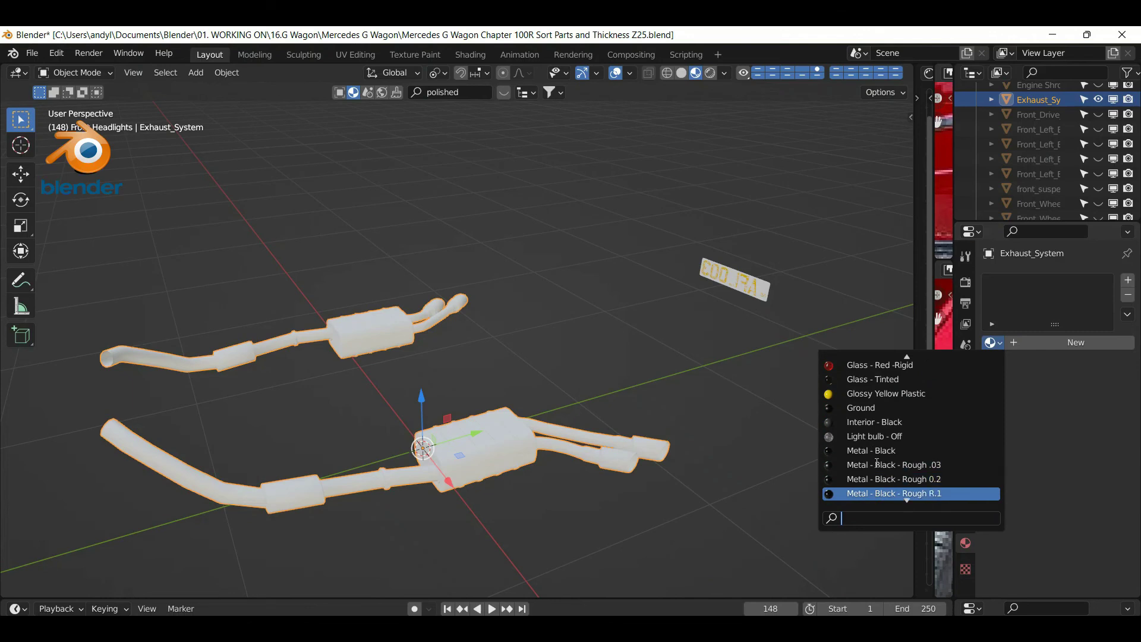
{"action": "scroll", "coordinate": [877, 463], "scroll_direction": "down", "scroll_amount": 2}
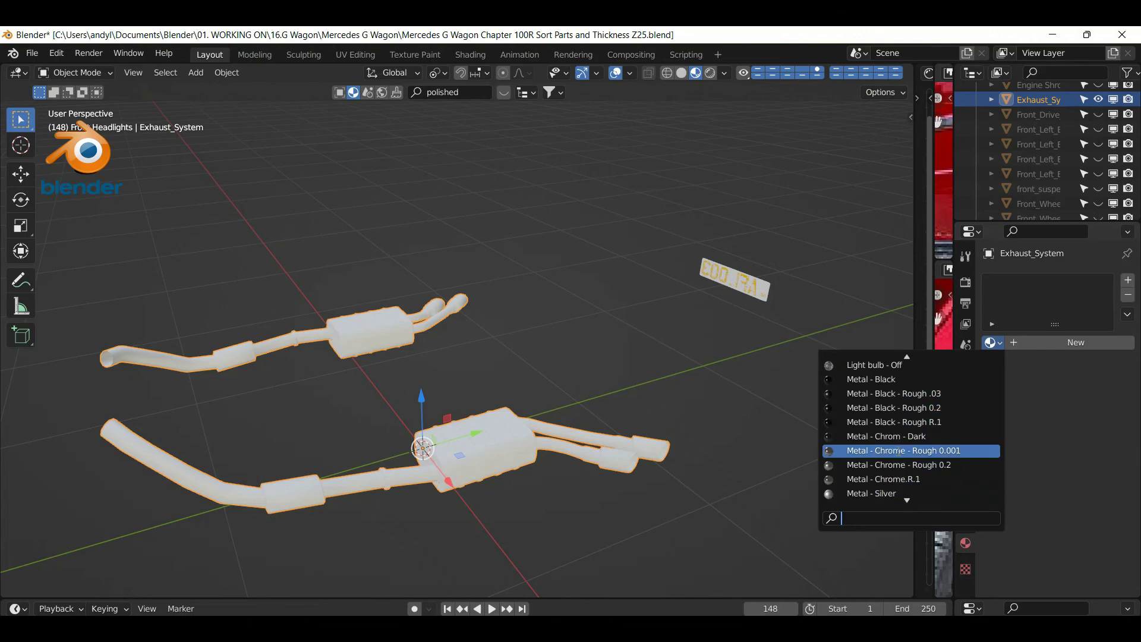
{"action": "left_click", "coordinate": [900, 451]}
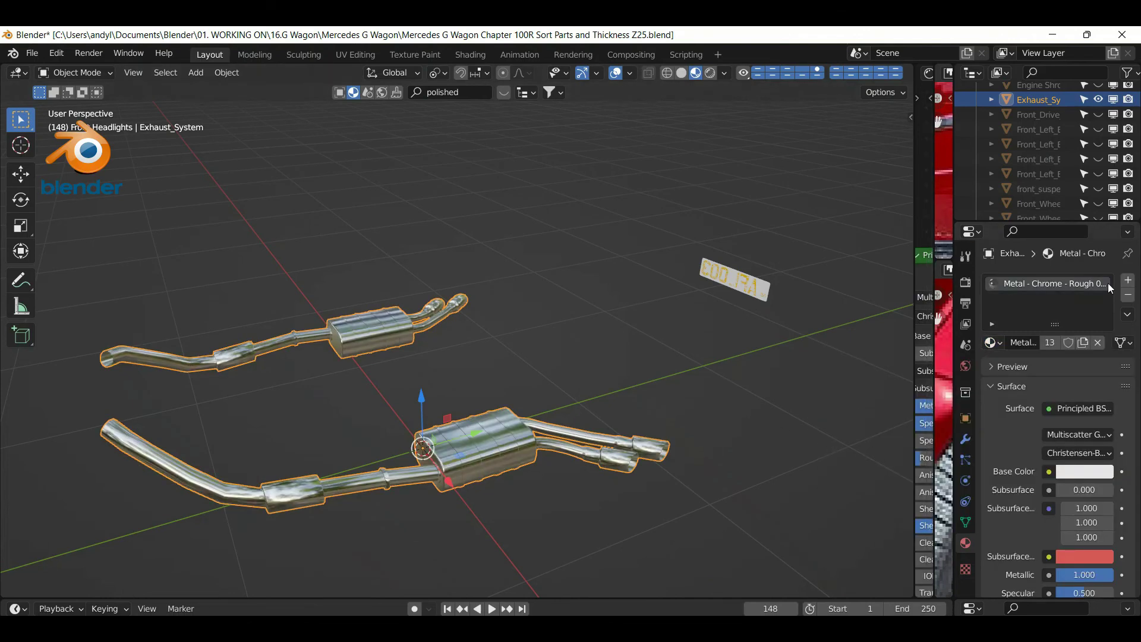
Add a second material slot set to Metal - Black - Rough 0.2
{"action": "left_click", "coordinate": [1126, 284]}
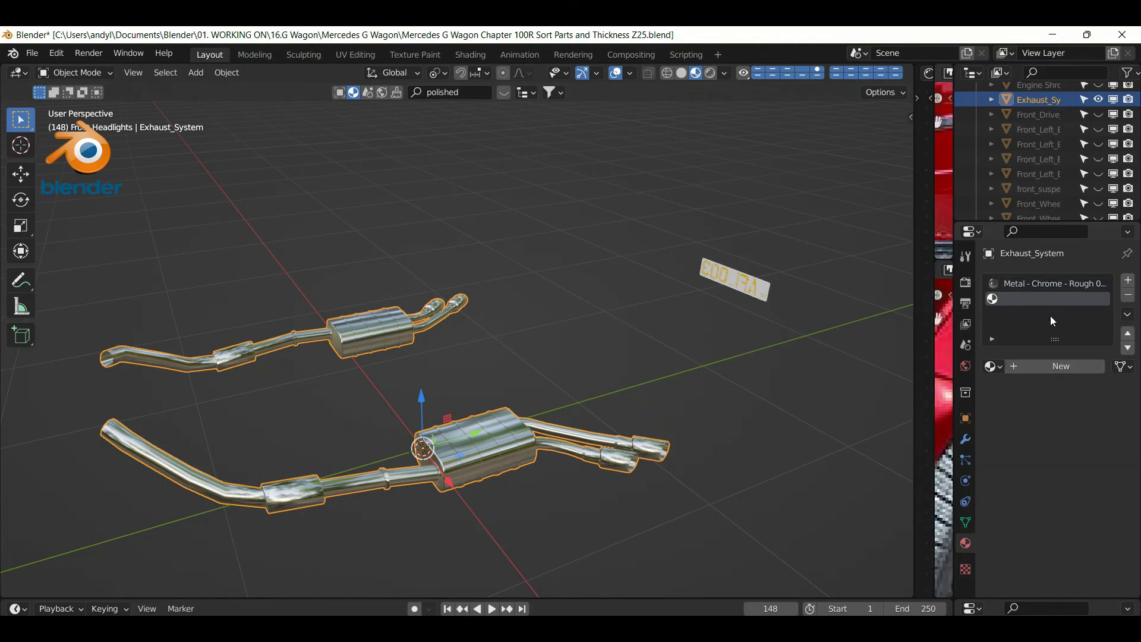
{"action": "left_click", "coordinate": [994, 367]}
{"action": "scroll", "coordinate": [888, 503], "scroll_direction": "down", "scroll_amount": 19}
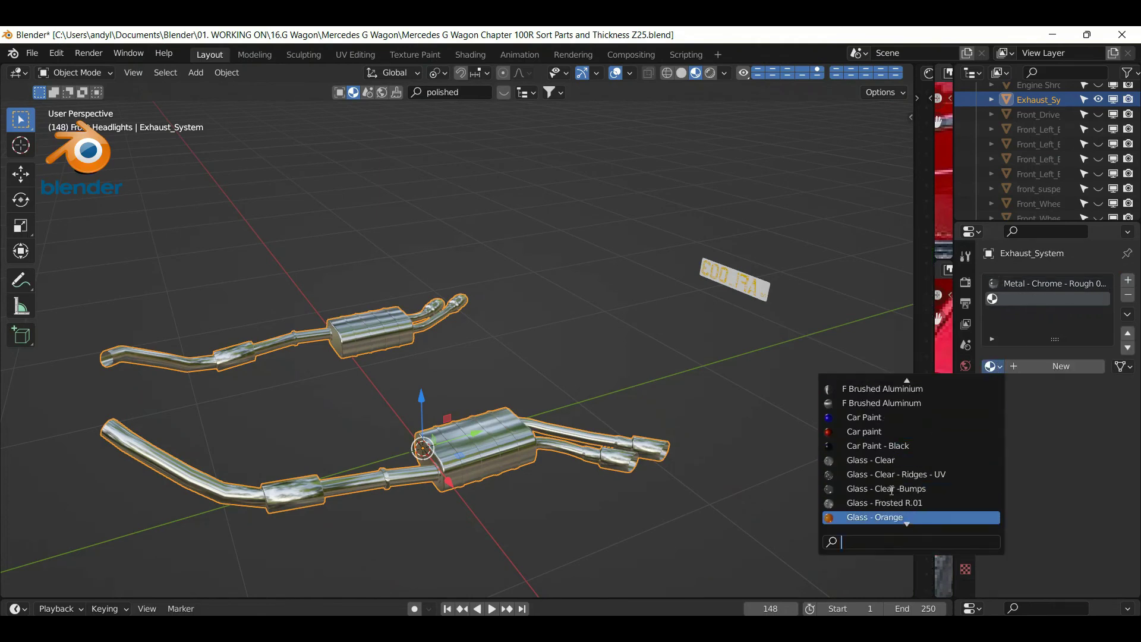
{"action": "scroll", "coordinate": [888, 502], "scroll_direction": "down", "scroll_amount": 7}
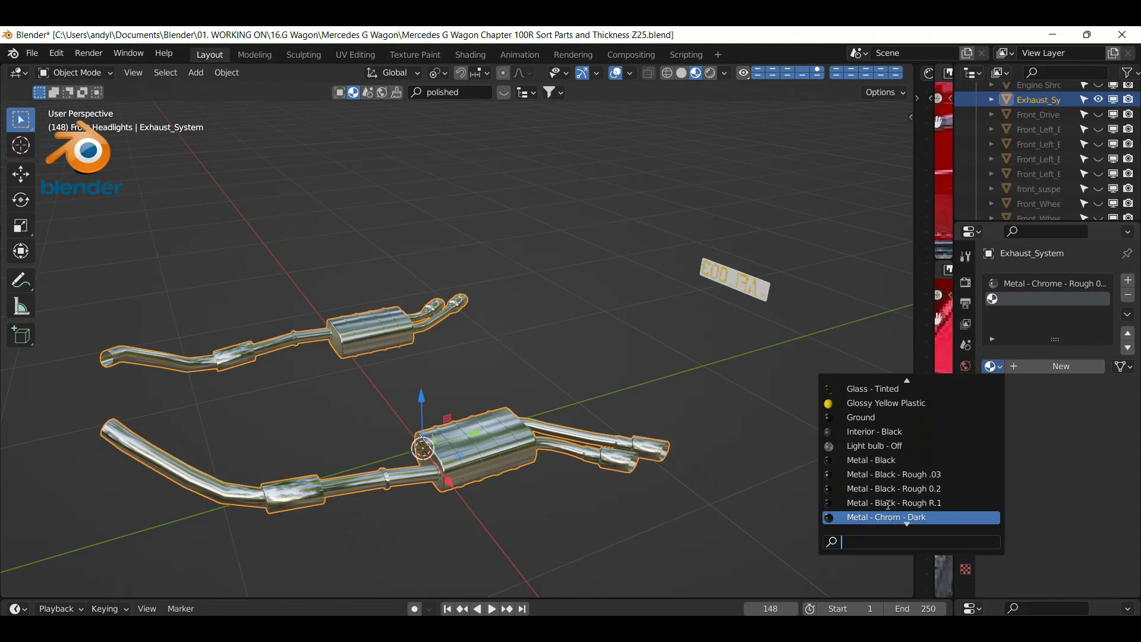
{"action": "left_click", "coordinate": [903, 488]}
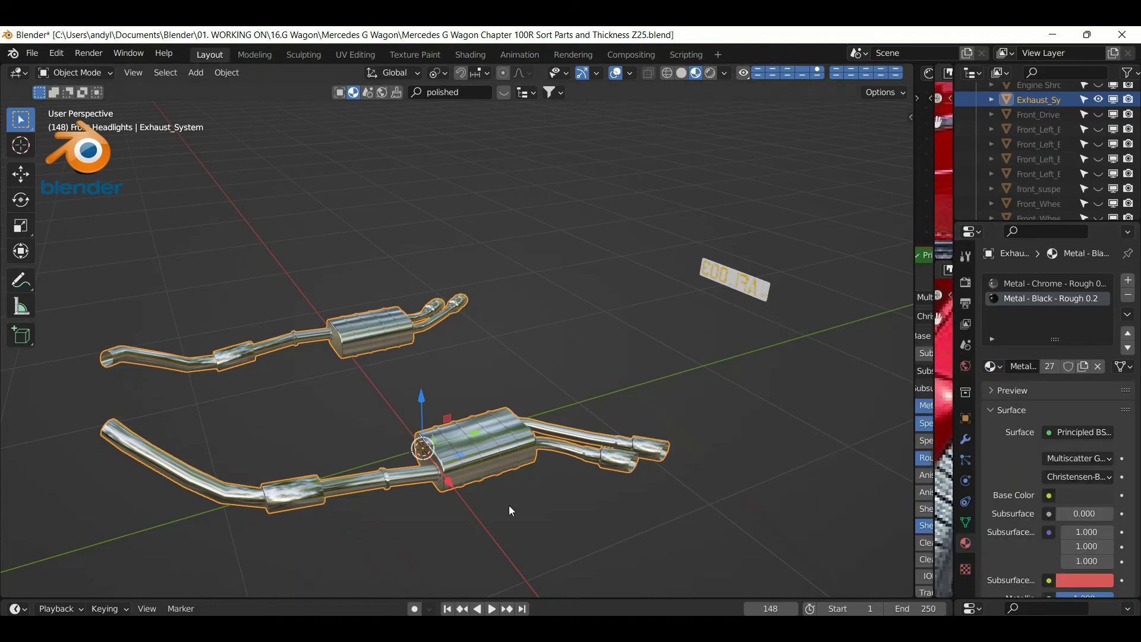
{"action": "middle_click_drag", "start_coordinate": [497, 512], "coordinate": [483, 492]}
Enter Edit Mode on the exhaust and pick a vertex on the lower tail pipe
{"action": "key", "text": "Tab"}
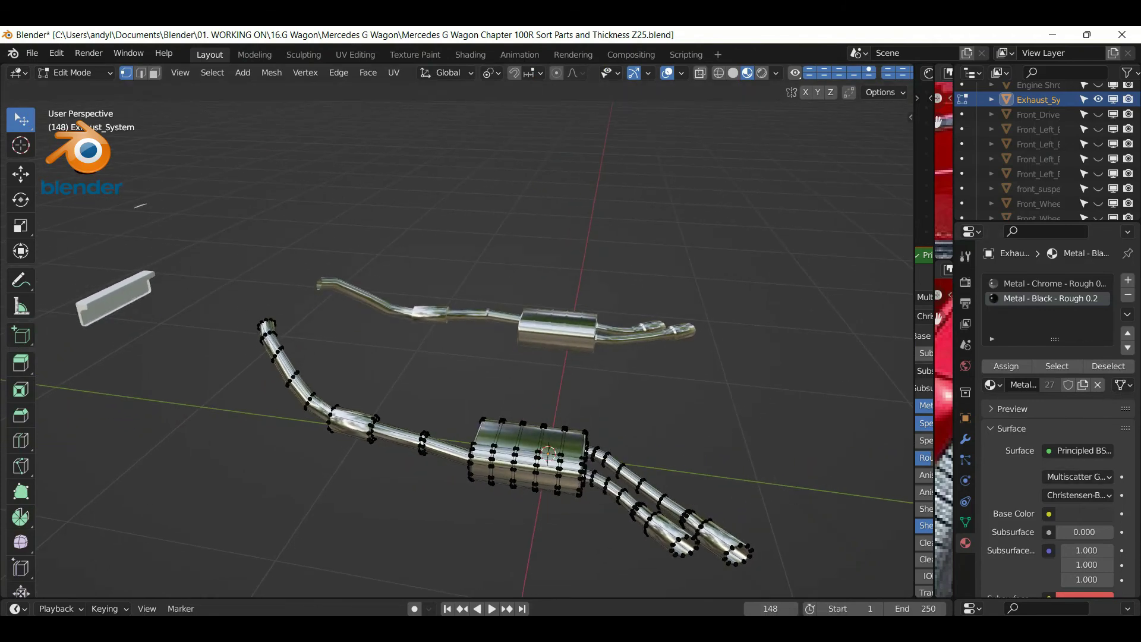
{"action": "scroll", "coordinate": [686, 486], "scroll_direction": "up", "scroll_amount": 2}
{"action": "middle_click_drag", "start_coordinate": [686, 486], "coordinate": [614, 458]}
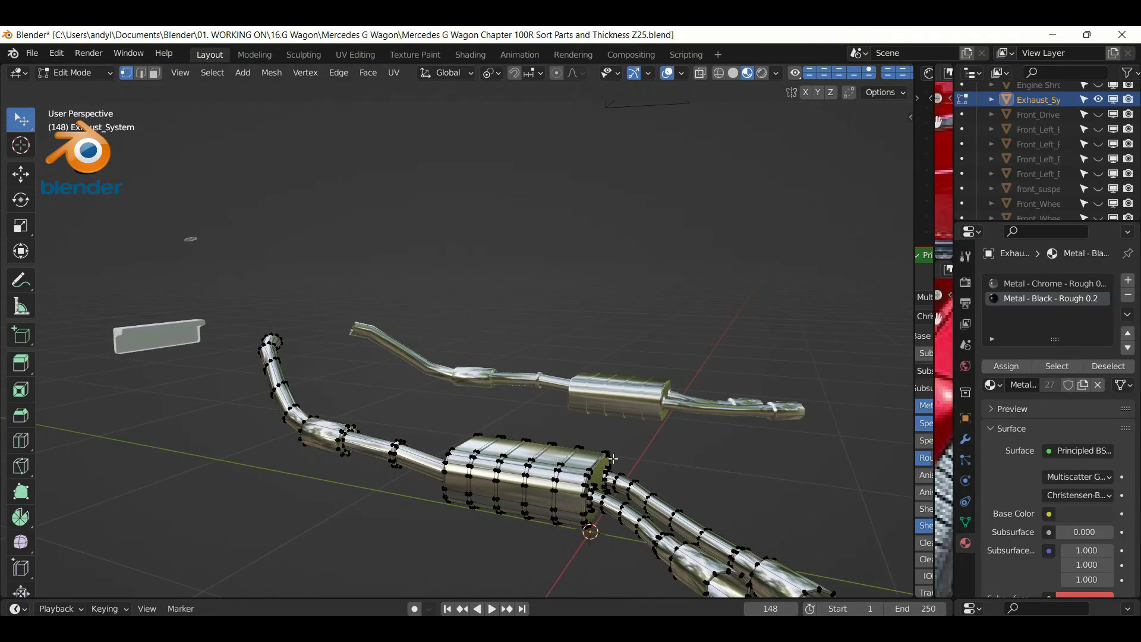
{"action": "middle_click_drag", "start_coordinate": [744, 543], "coordinate": [745, 441]}
{"action": "scroll", "coordinate": [675, 467], "scroll_direction": "up", "scroll_amount": 2}
{"action": "scroll", "coordinate": [754, 453], "scroll_direction": "up", "scroll_amount": 1}
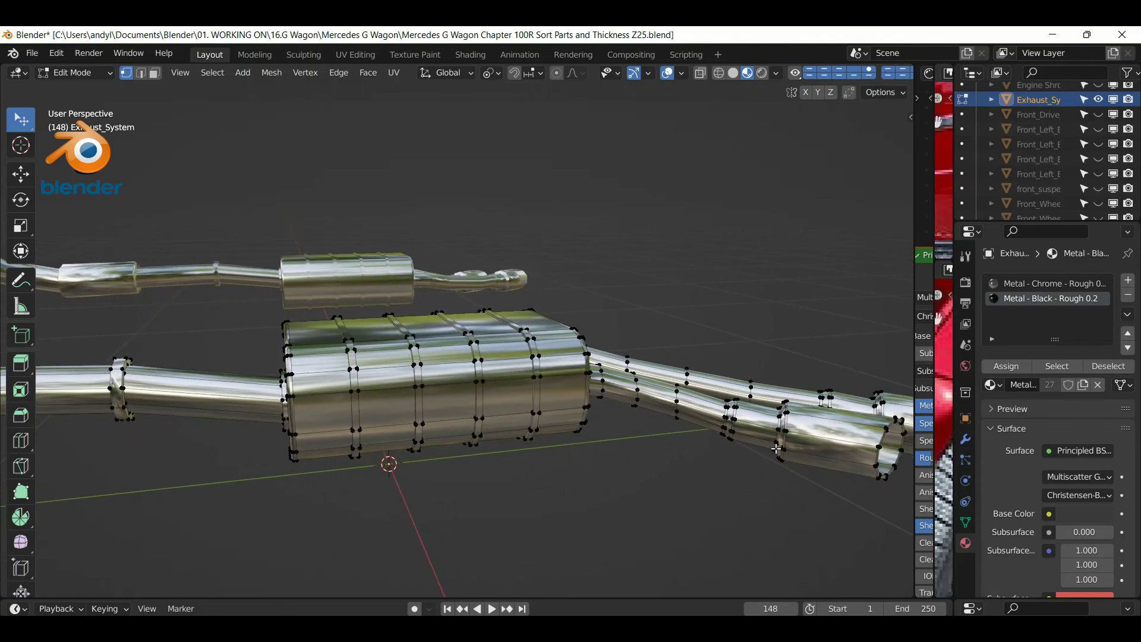
{"action": "scroll", "coordinate": [776, 445], "scroll_direction": "up", "scroll_amount": 1}
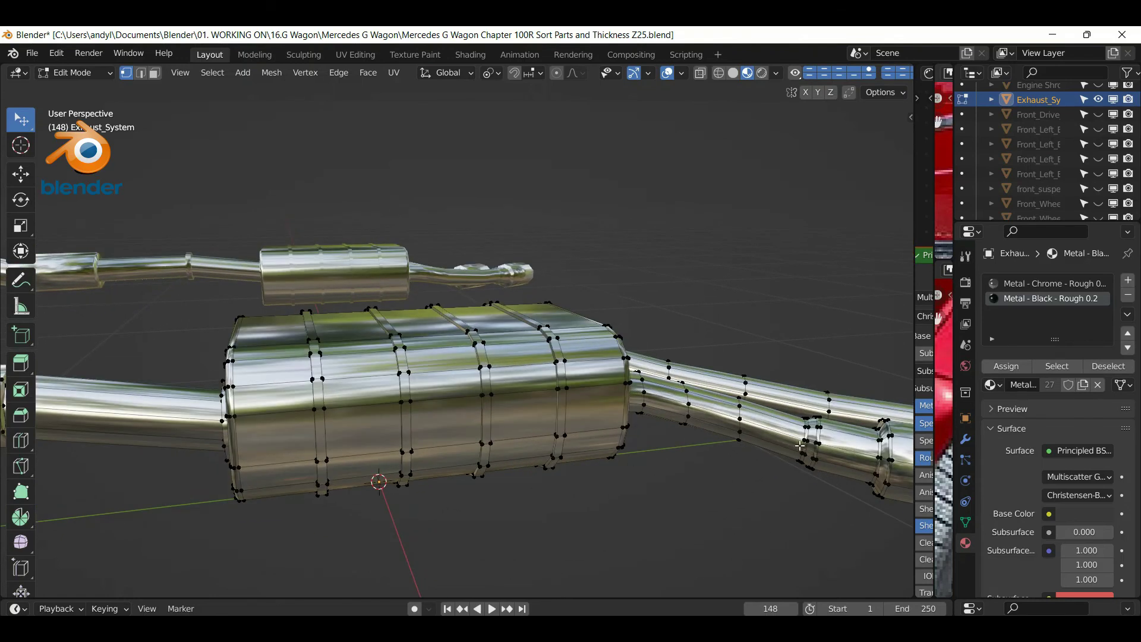
{"action": "left_click", "coordinate": [803, 435]}
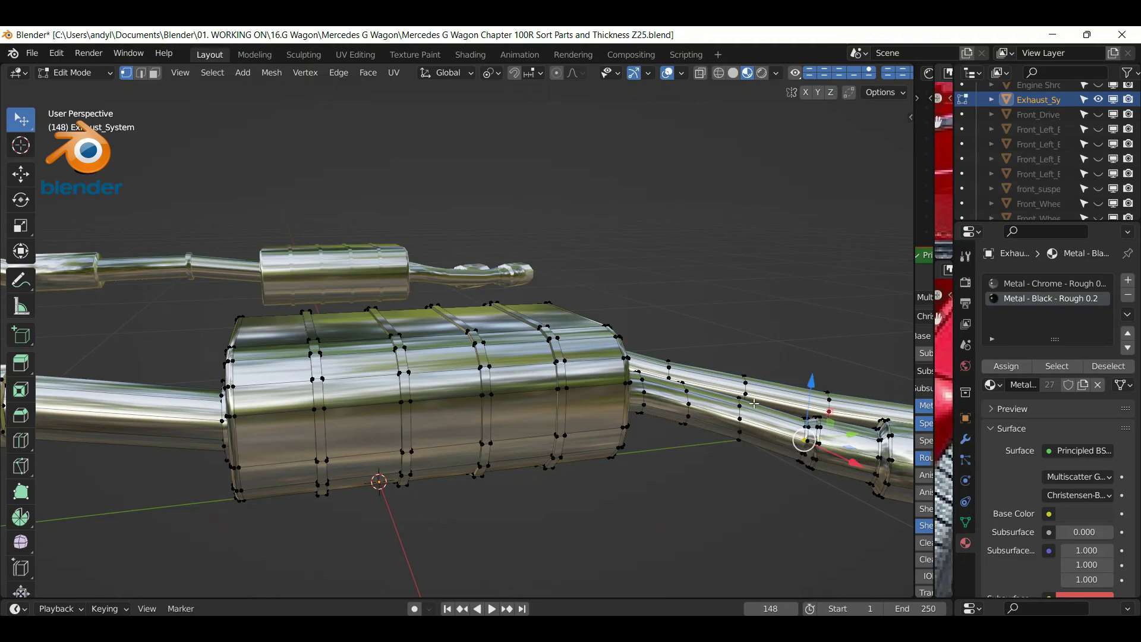
{"action": "scroll", "coordinate": [753, 403], "scroll_direction": "up", "scroll_amount": 1}
{"action": "scroll", "coordinate": [714, 452], "scroll_direction": "down", "scroll_amount": 4, "text": "ctrl"}
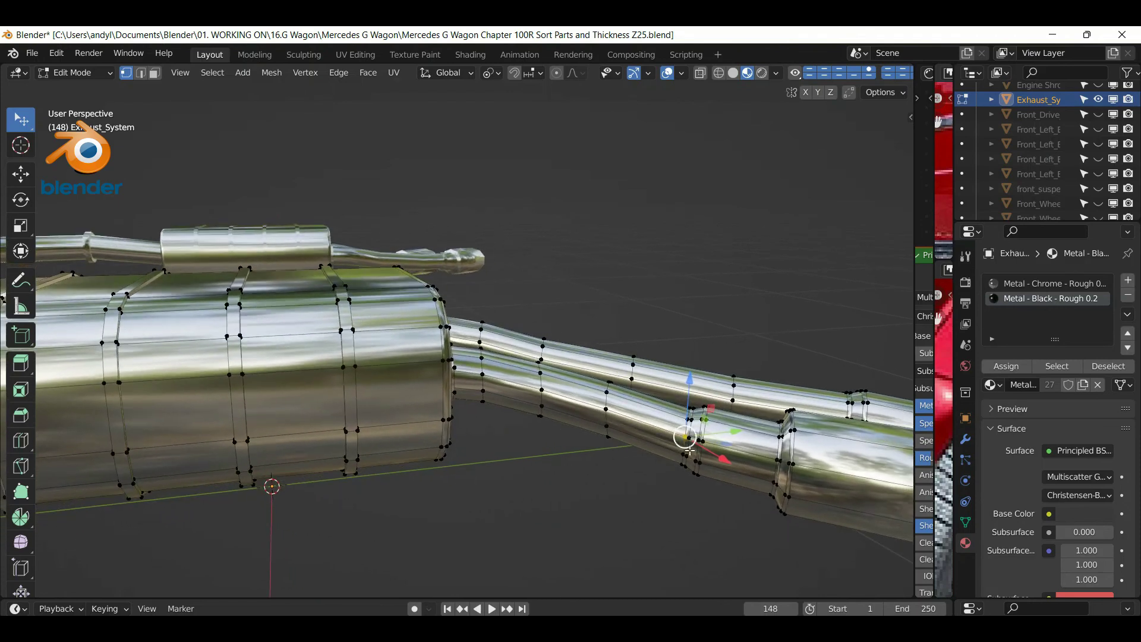
{"action": "scroll", "coordinate": [643, 453], "scroll_direction": "down", "scroll_amount": 3, "text": "ctrl"}
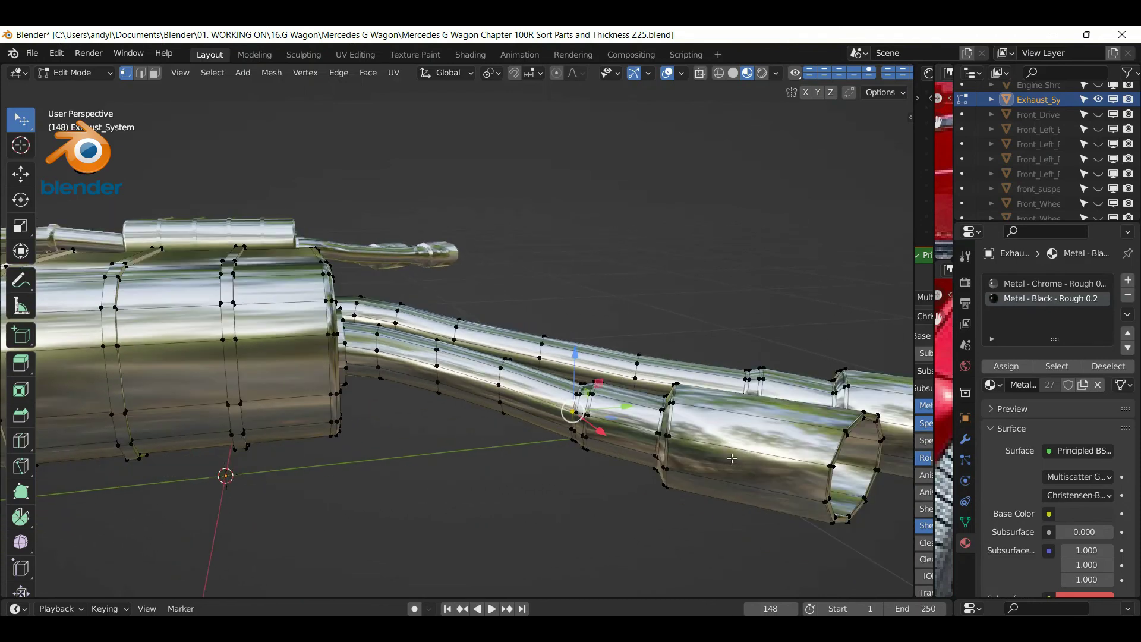
{"action": "scroll", "coordinate": [738, 468], "scroll_direction": "up", "scroll_amount": 4}
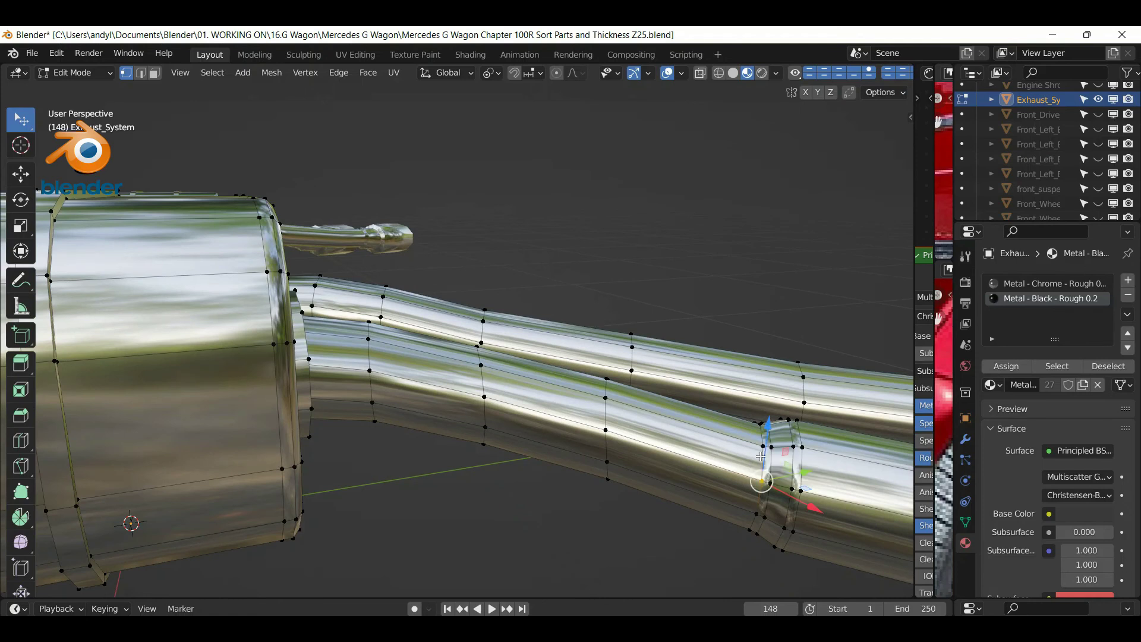
{"action": "scroll", "coordinate": [771, 466], "scroll_direction": "down", "scroll_amount": 4}
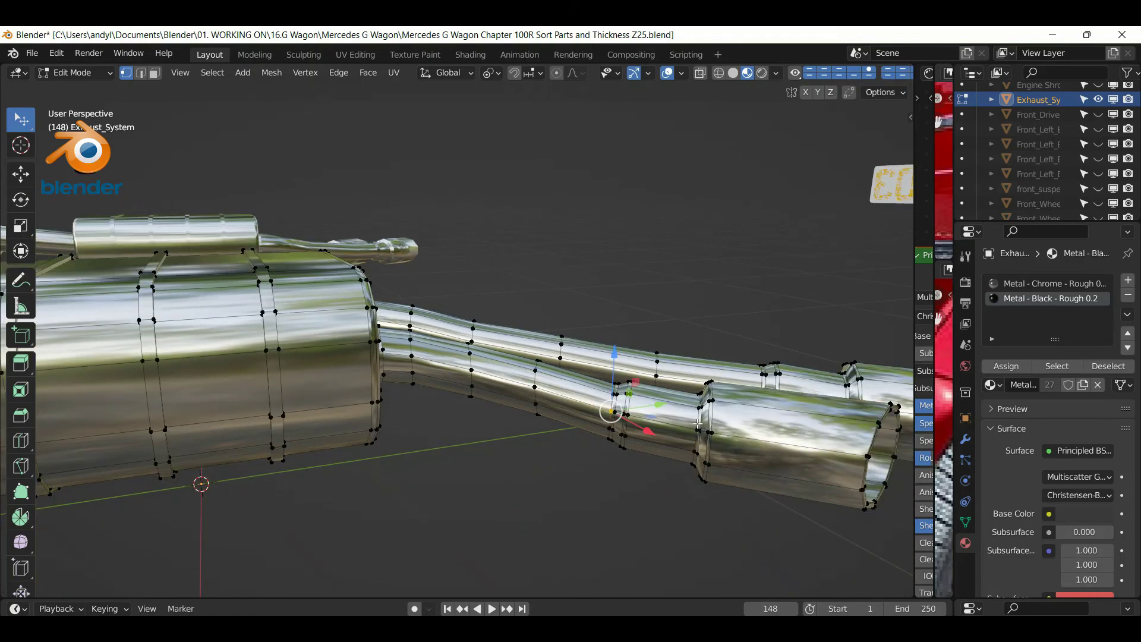
Select two edge loops on the tail pipe, trying Select More and then undoing it
{"action": "left_click", "coordinate": [698, 424], "text": "alt"}
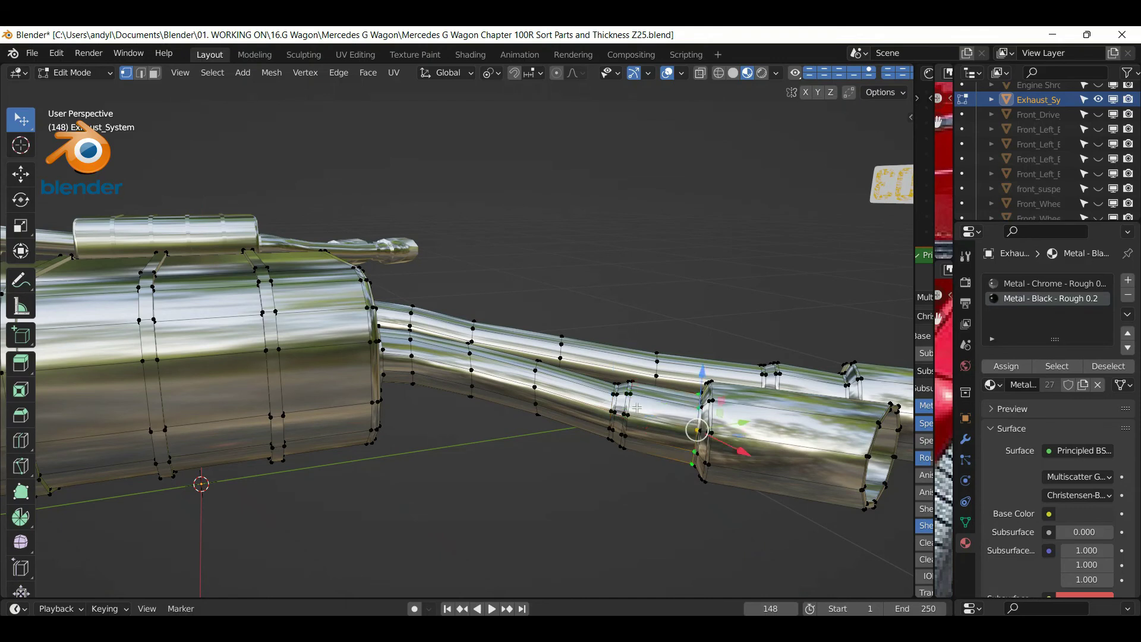
{"action": "scroll", "coordinate": [636, 408], "scroll_direction": "up", "scroll_amount": 1}
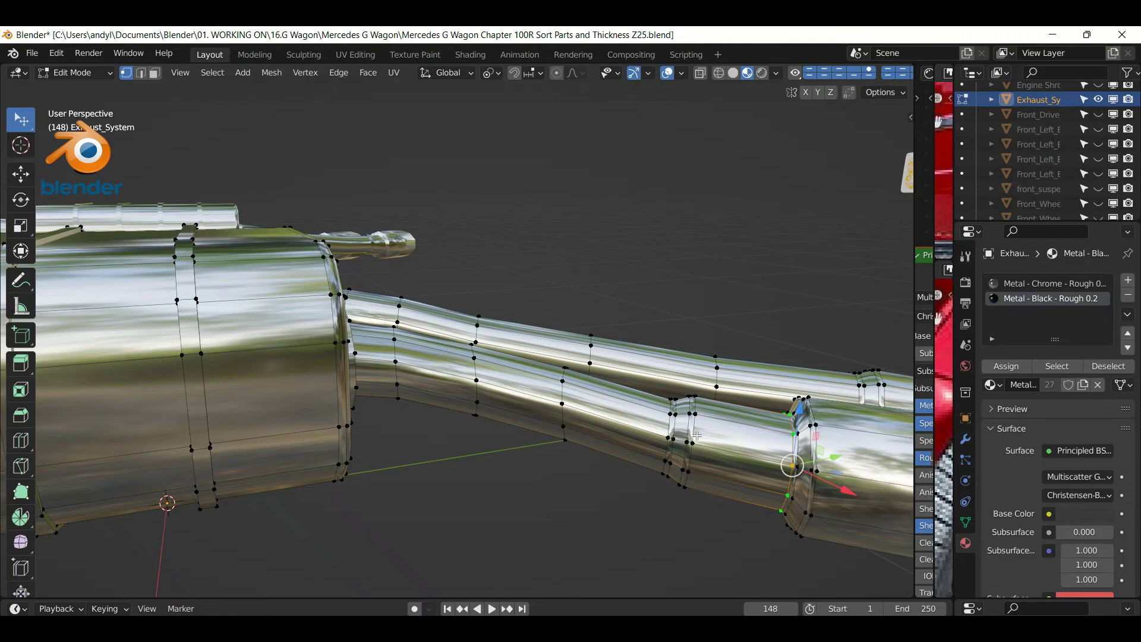
{"action": "left_click", "coordinate": [696, 435], "text": "alt+shift"}
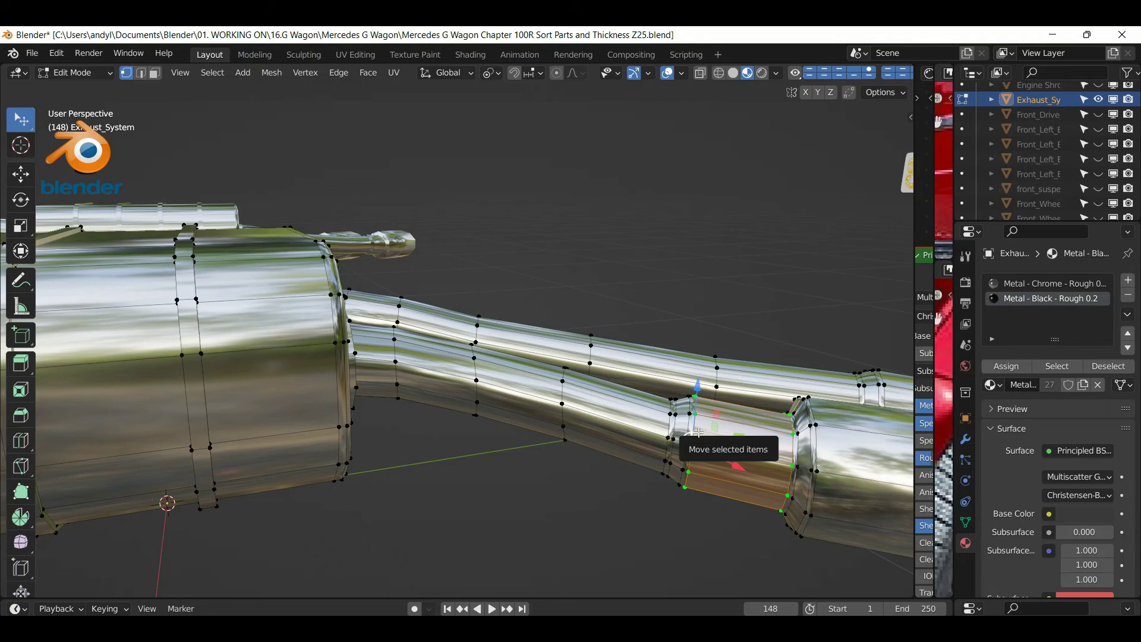
{"action": "key", "text": "ctrl+KP_Add"}
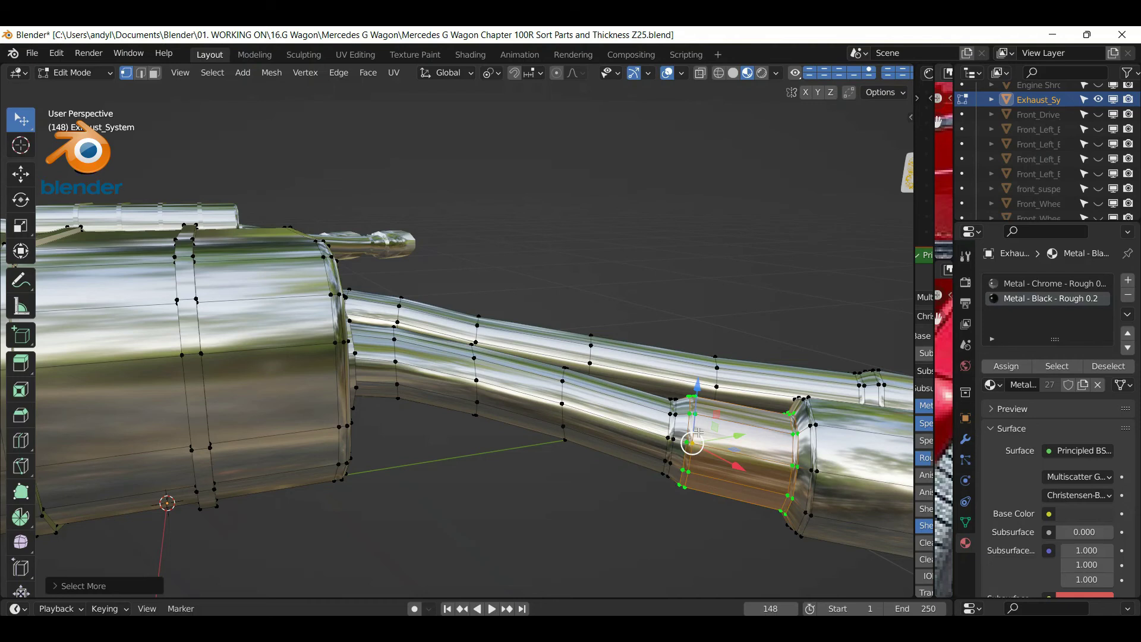
{"action": "key", "text": "ctrl+z"}
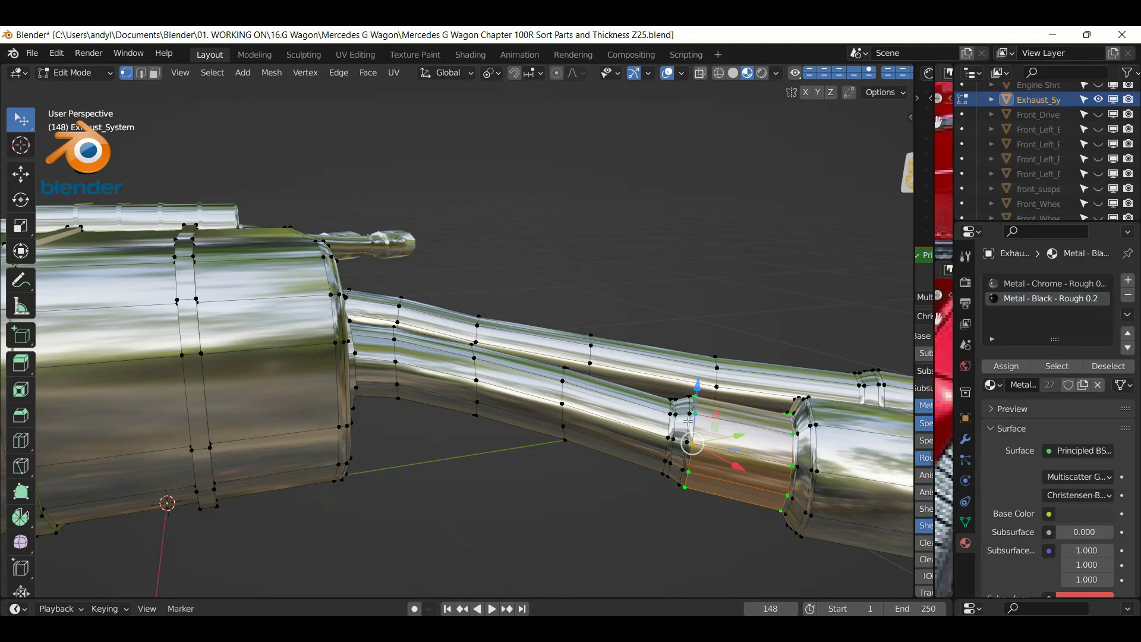
Add successive loops along the lower pipe back to its end loop at the muffler
{"action": "left_click", "coordinate": [687, 421], "text": "alt+shift"}
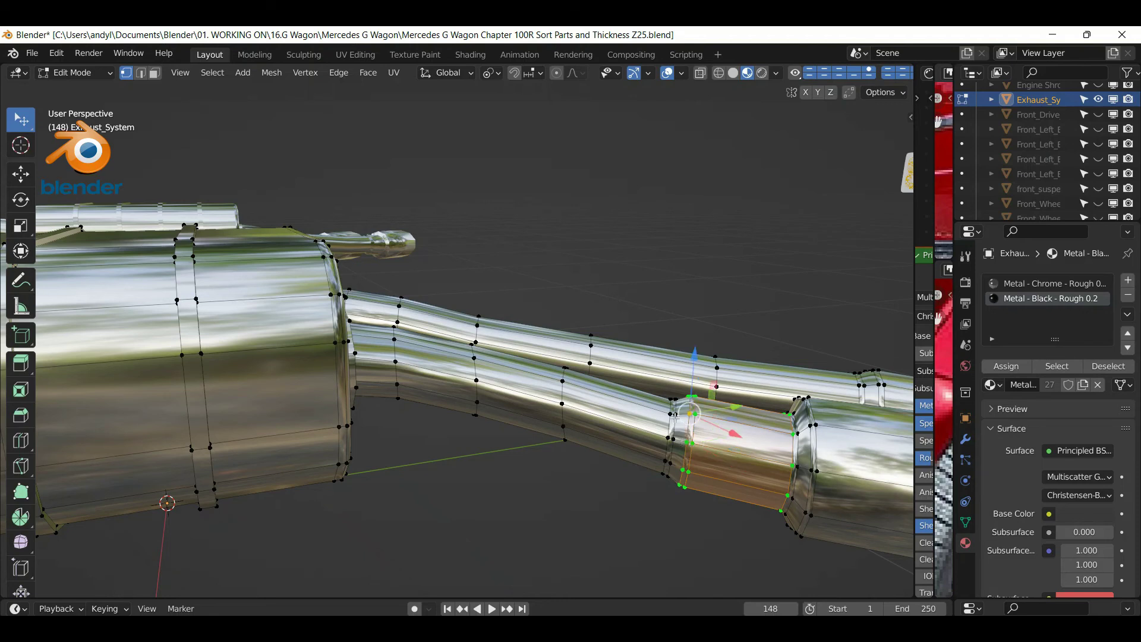
{"action": "left_click", "coordinate": [676, 428], "text": "alt+shift"}
{"action": "left_click", "coordinate": [666, 424], "text": "alt+shift"}
{"action": "left_click", "coordinate": [563, 400], "text": "alt+shift"}
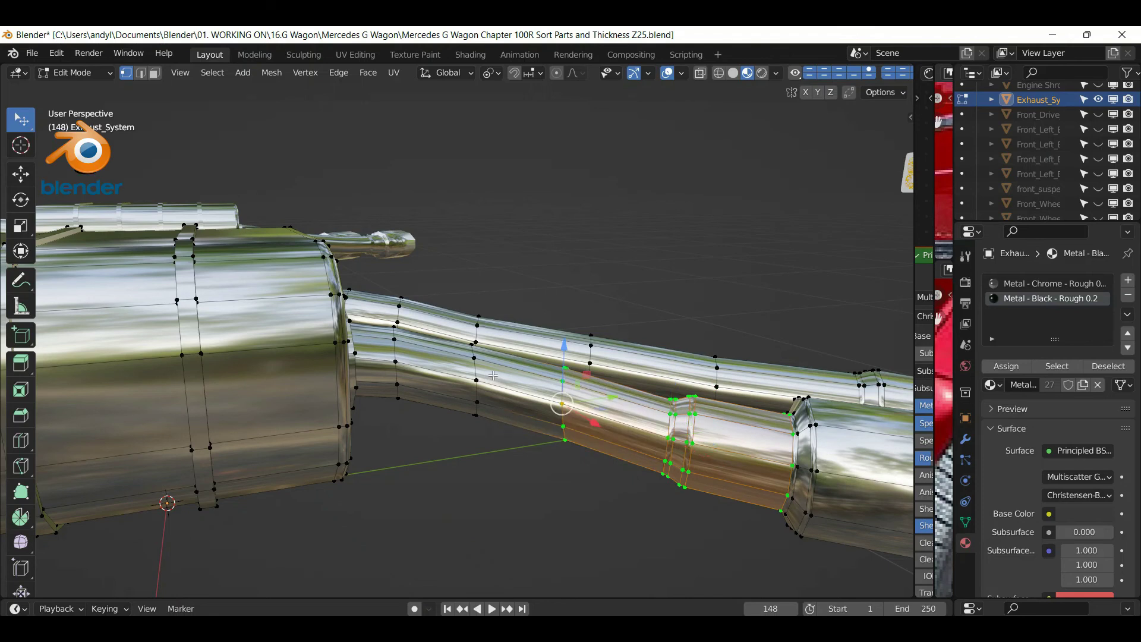
{"action": "left_click", "coordinate": [477, 375], "text": "alt+shift"}
{"action": "middle_click_drag", "start_coordinate": [480, 388], "coordinate": [410, 424]}
{"action": "middle_click_drag", "start_coordinate": [325, 378], "coordinate": [307, 379]}
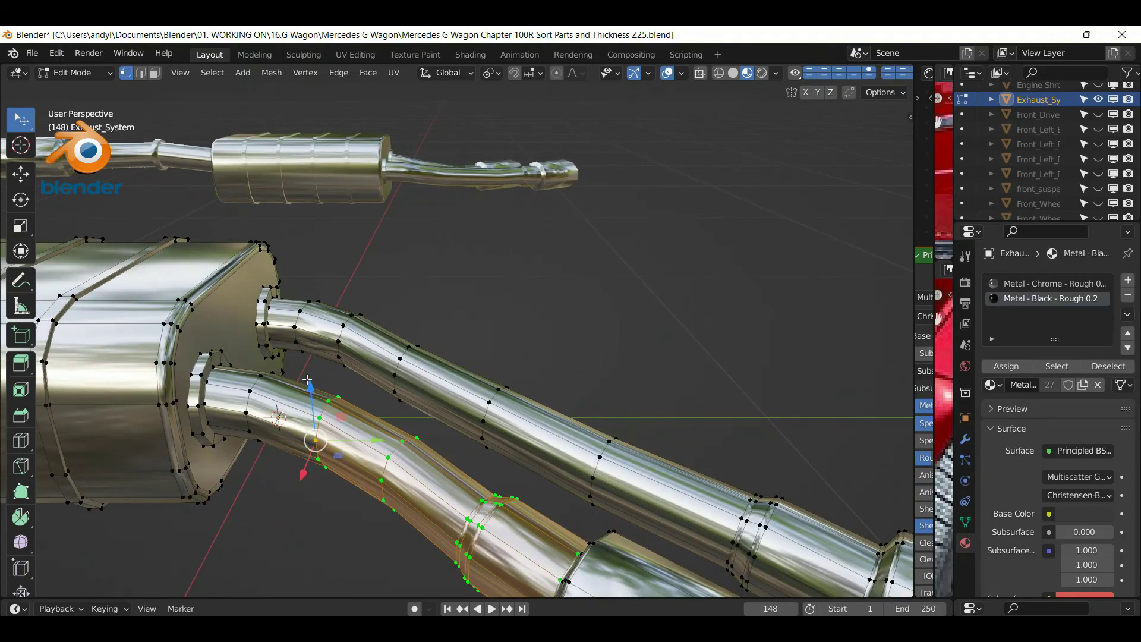
{"action": "left_click", "coordinate": [261, 385], "text": "alt+shift"}
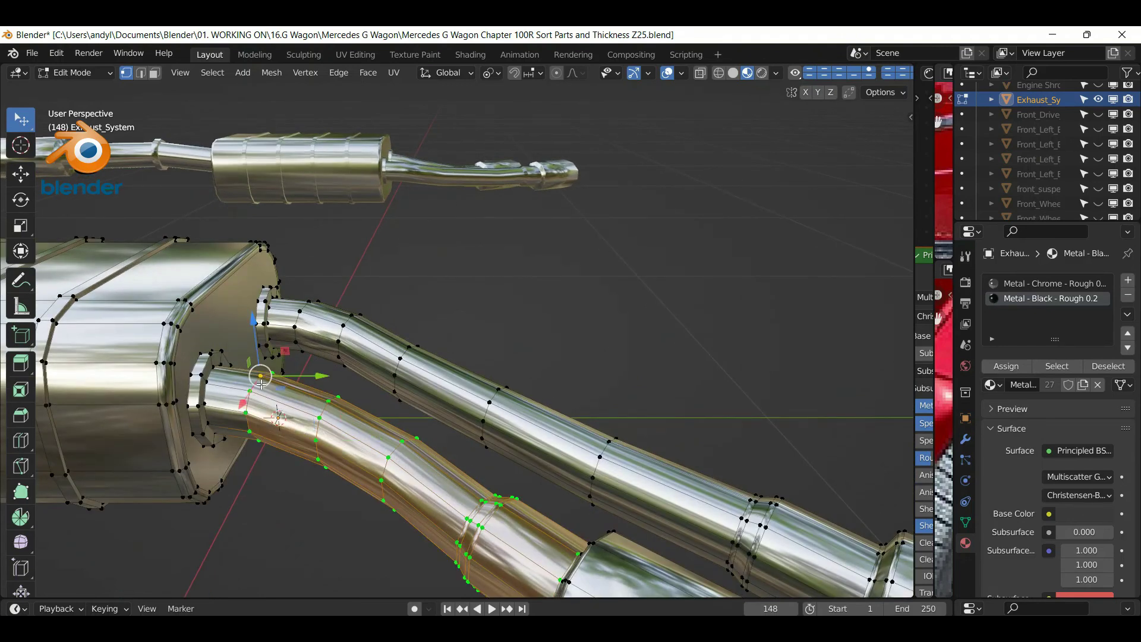
{"action": "left_click", "coordinate": [219, 384], "text": "alt+shift"}
{"action": "scroll", "coordinate": [220, 366], "scroll_direction": "up", "scroll_amount": 2}
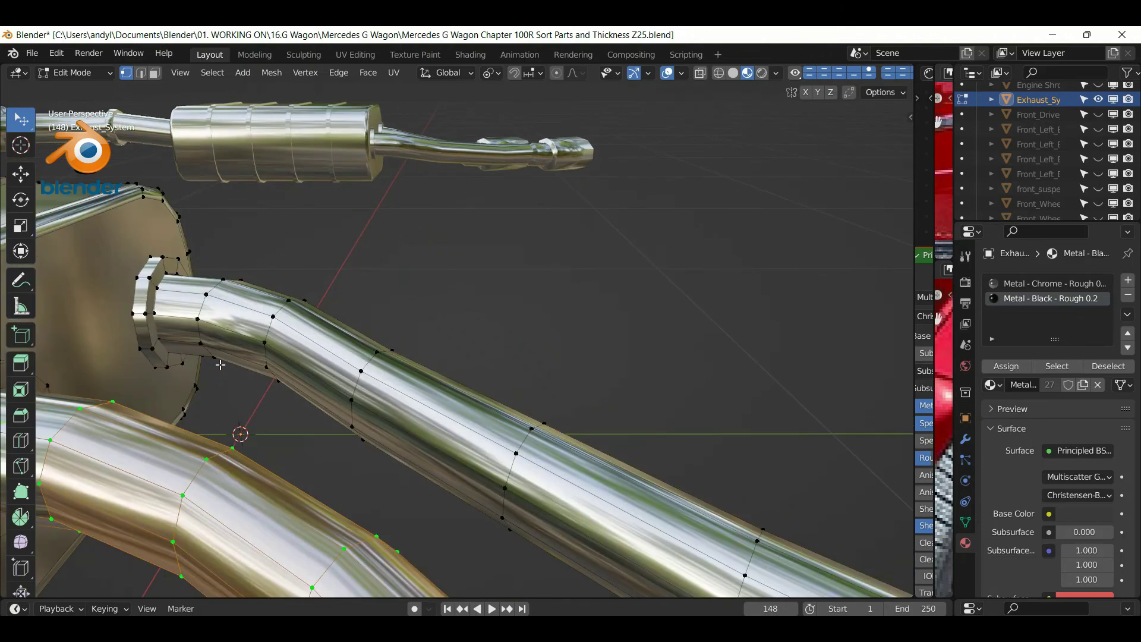
Grow the lower pipe selection by one ring and inspect it near the muffler
{"action": "scroll", "coordinate": [268, 357], "scroll_direction": "up", "scroll_amount": 3}
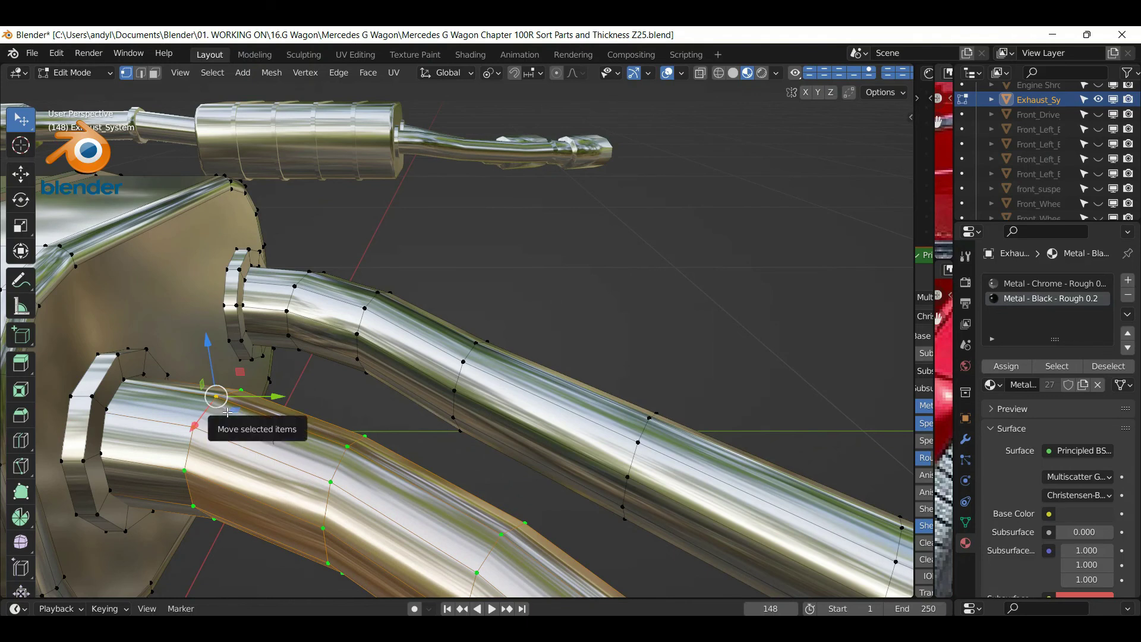
{"action": "key", "text": "ctrl+KP_Add"}
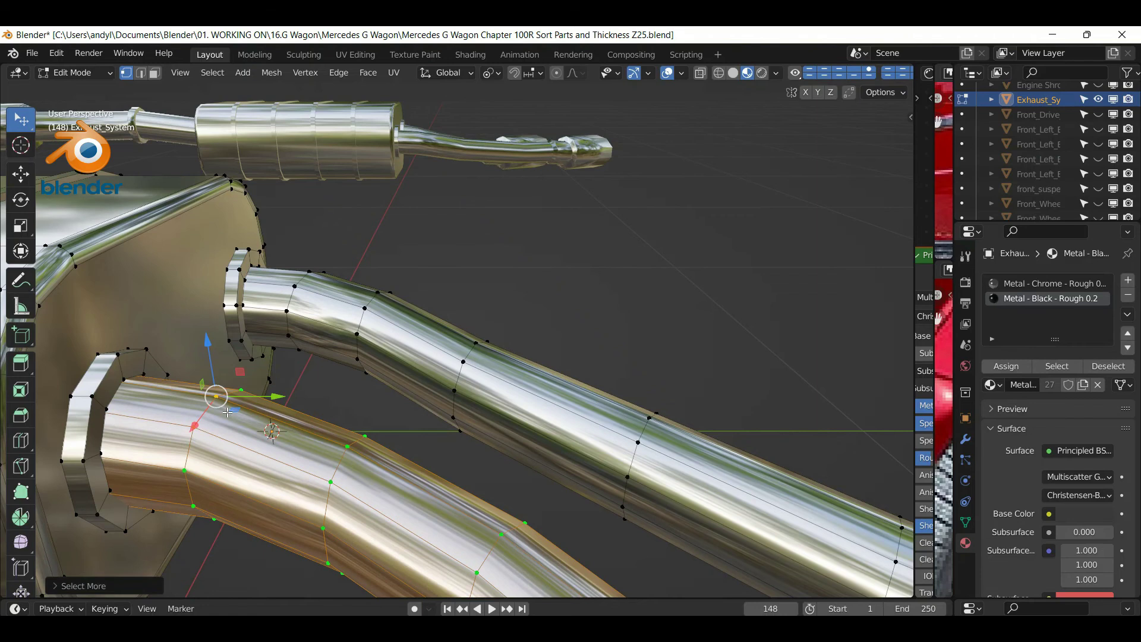
{"action": "scroll", "coordinate": [227, 412], "scroll_direction": "down", "scroll_amount": 4}
{"action": "middle_click_drag", "start_coordinate": [642, 417], "coordinate": [769, 413]}
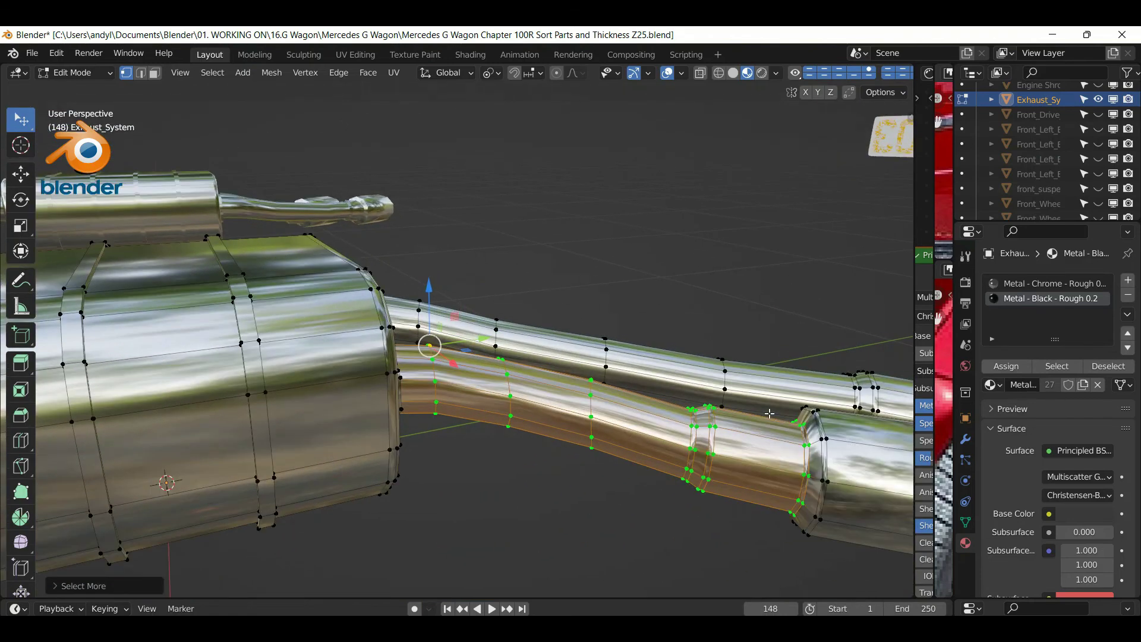
{"action": "scroll", "coordinate": [773, 422], "scroll_direction": "up", "scroll_amount": 2}
{"action": "middle_click_drag", "start_coordinate": [801, 456], "coordinate": [742, 478]}
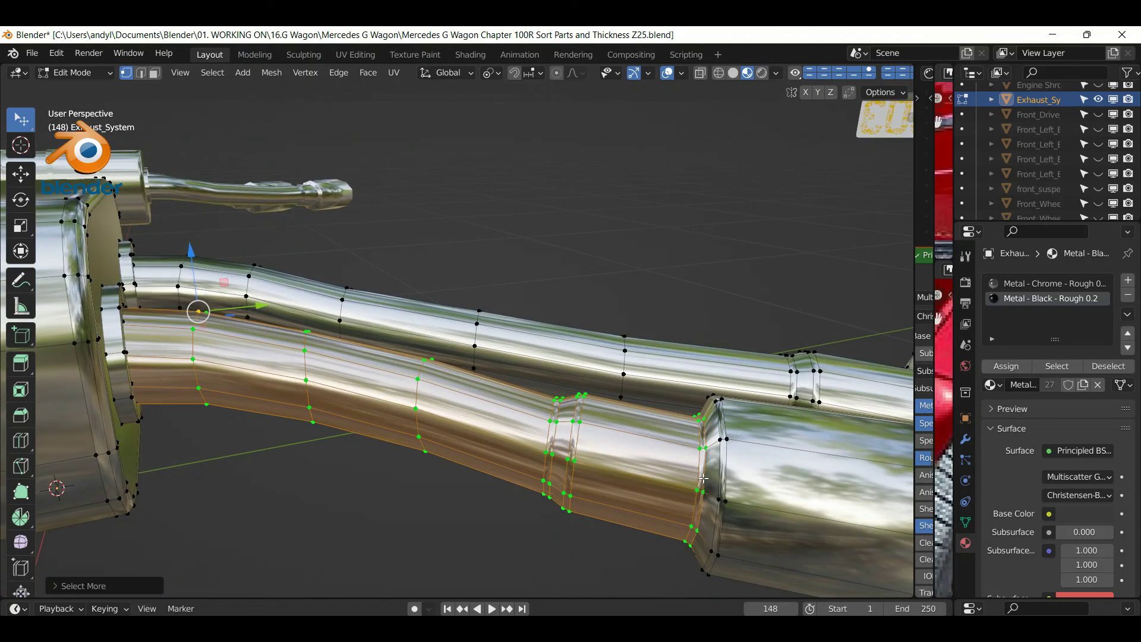
Loop-select the upper pipe from its far end to the muffler, then grow over both pipes
{"action": "left_click", "coordinate": [788, 380], "text": "shift"}
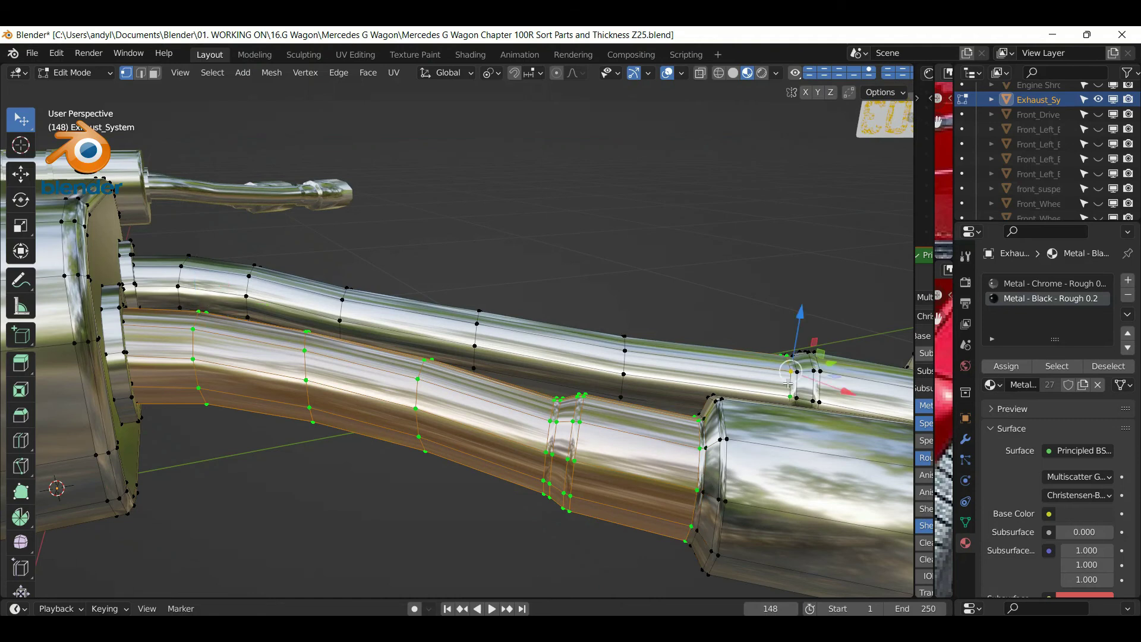
{"action": "left_click", "coordinate": [630, 364], "text": "alt+shift"}
{"action": "left_click", "coordinate": [476, 338], "text": "alt+shift"}
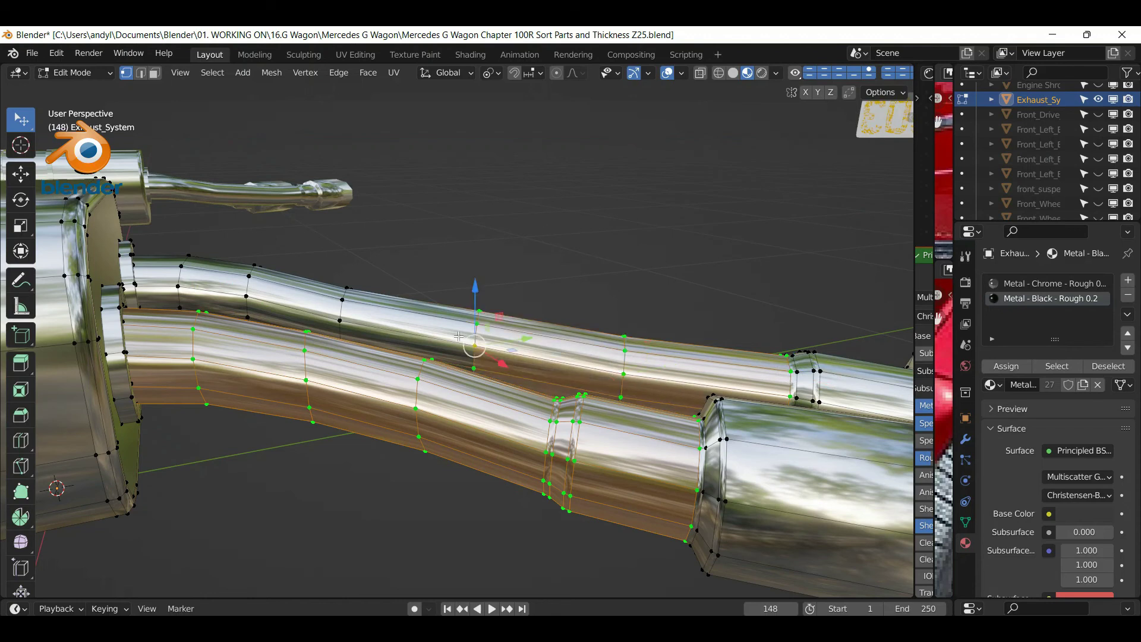
{"action": "left_click", "coordinate": [343, 306], "text": "alt+shift"}
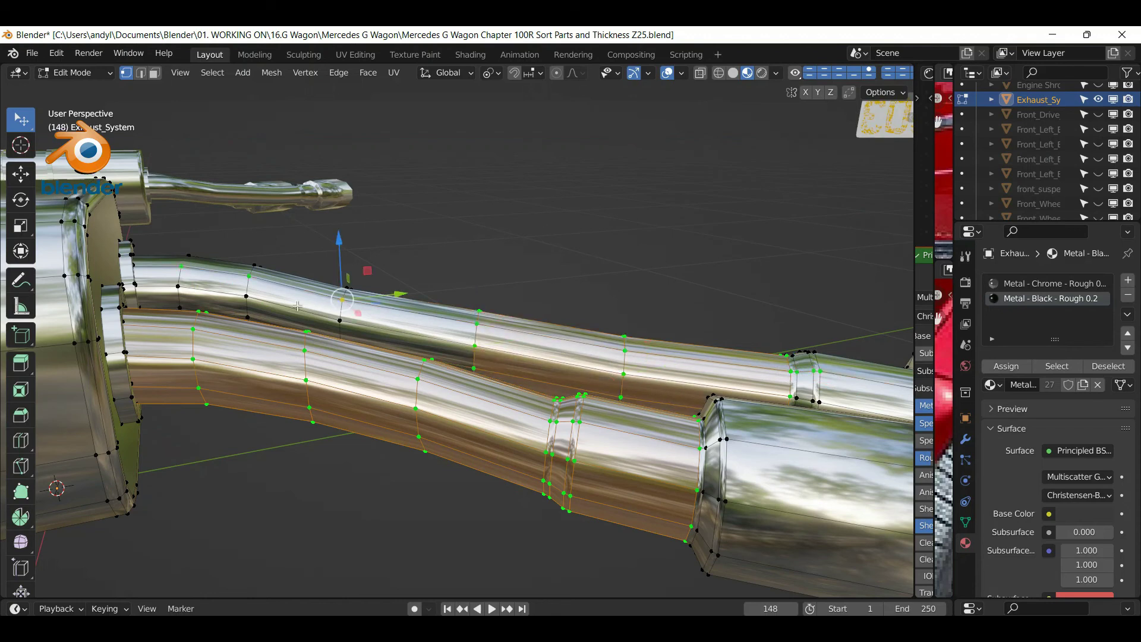
{"action": "left_click", "coordinate": [353, 322], "text": "alt+shift"}
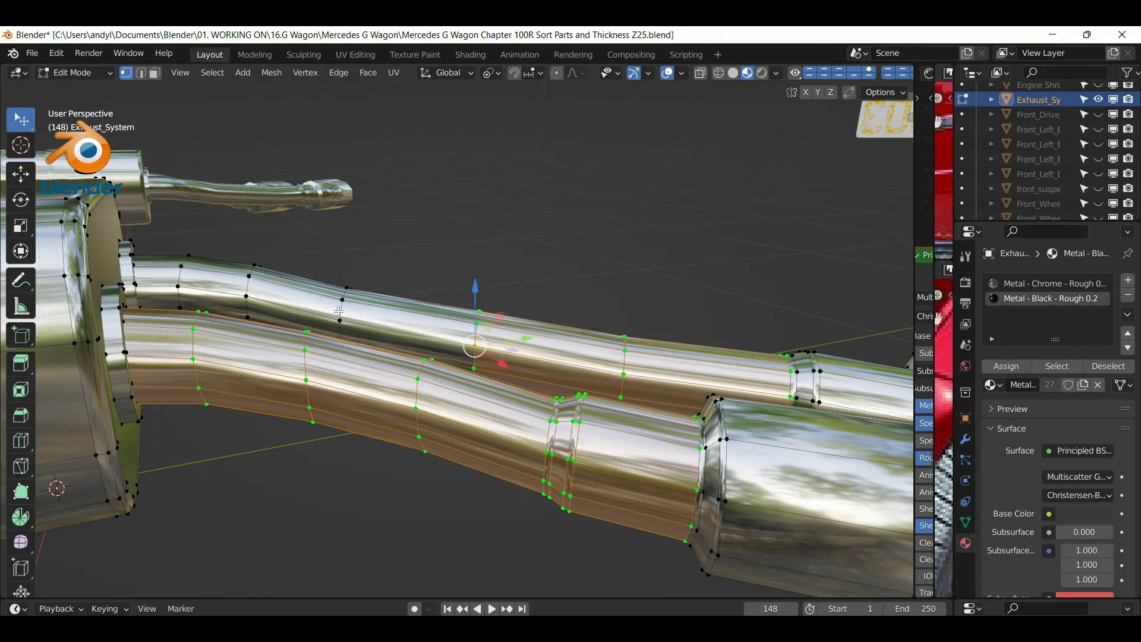
{"action": "left_click", "coordinate": [343, 310], "text": "alt+shift"}
{"action": "left_click", "coordinate": [245, 288], "text": "alt+shift"}
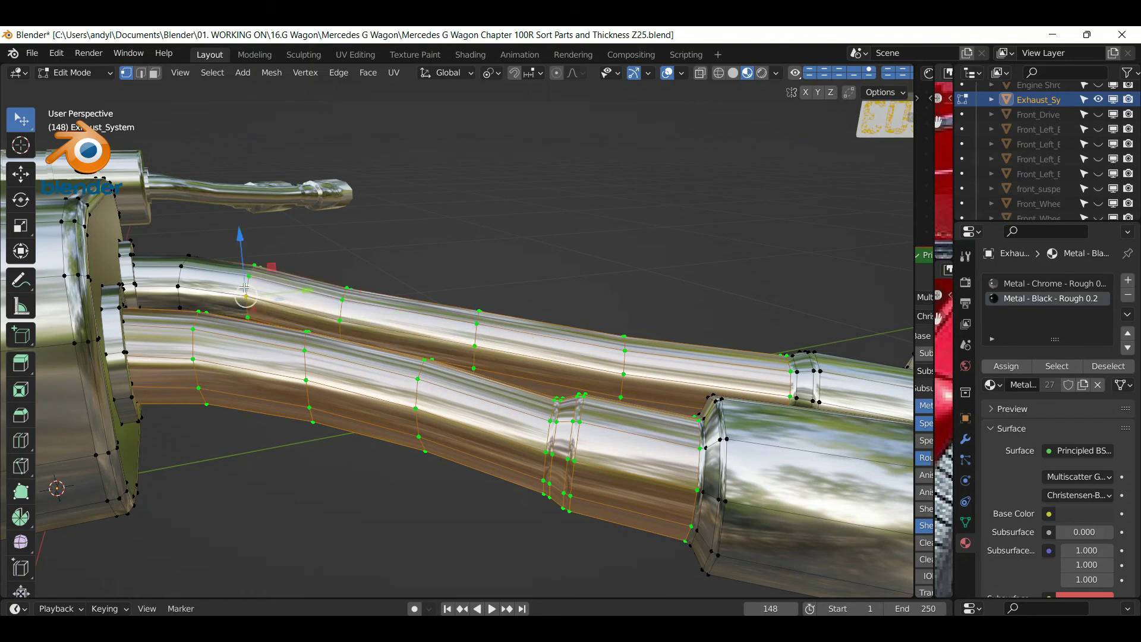
{"action": "left_click", "coordinate": [184, 277], "text": "alt+shift"}
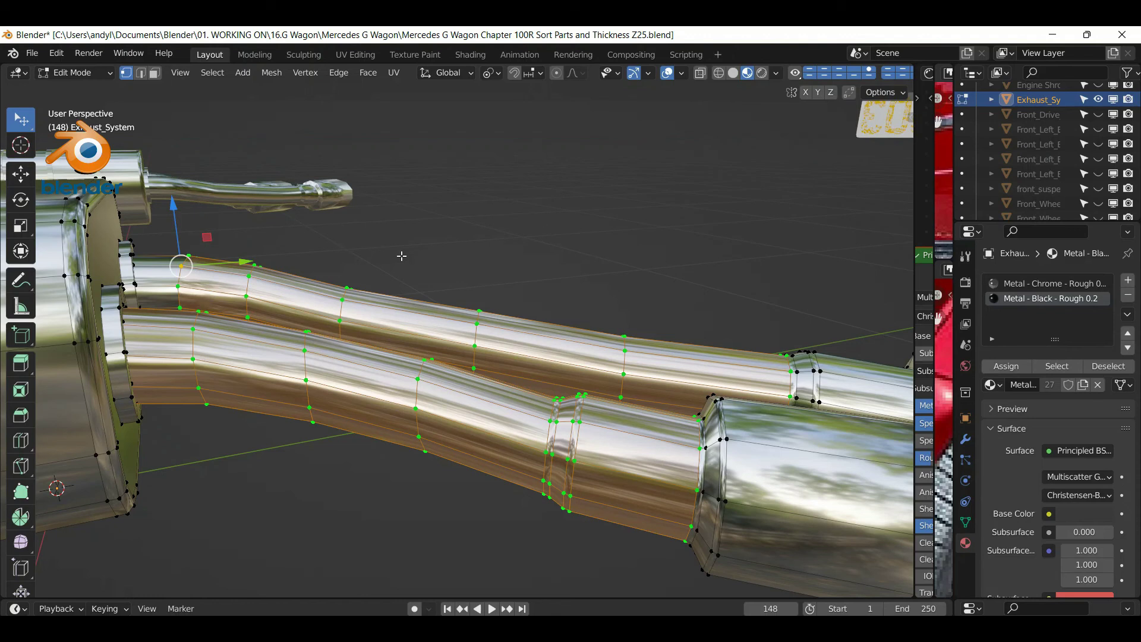
{"action": "key", "text": "ctrl+KP_Add"}
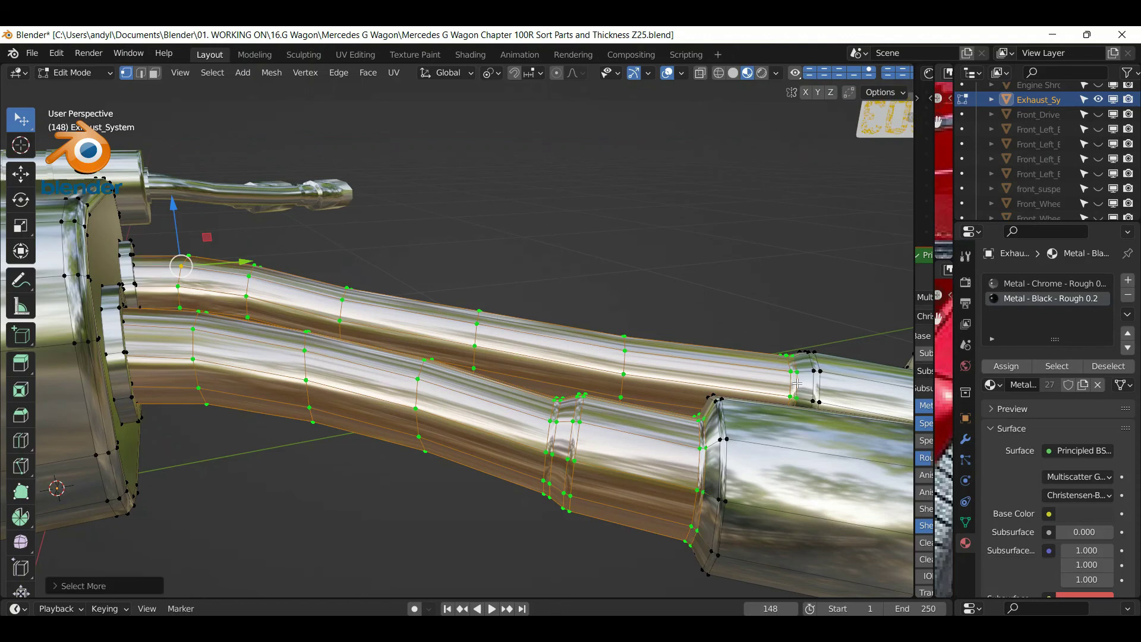
{"action": "scroll", "coordinate": [800, 363], "scroll_direction": "up", "scroll_amount": 2}
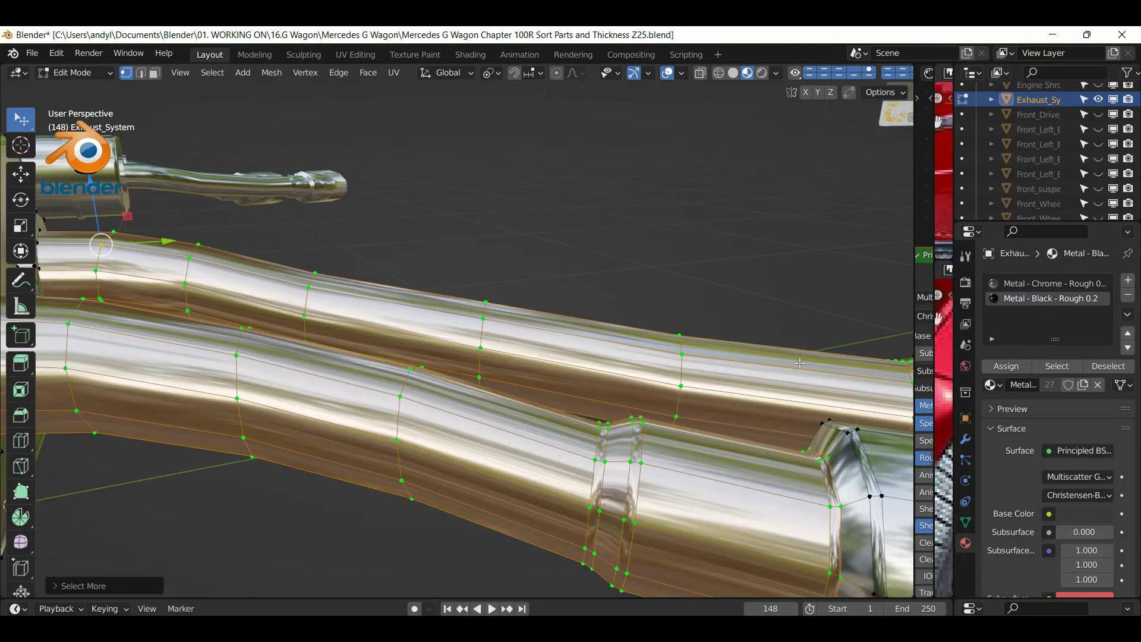
{"action": "scroll", "coordinate": [800, 364], "scroll_direction": "down", "scroll_amount": 2}
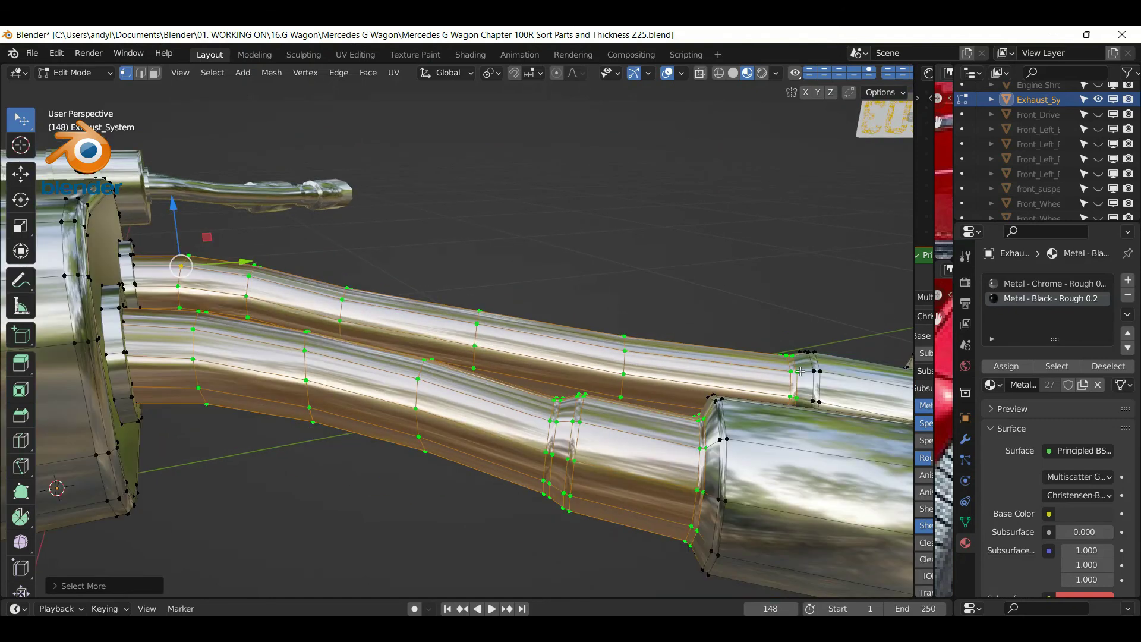
{"action": "middle_click_drag", "start_coordinate": [799, 370], "coordinate": [825, 364]}
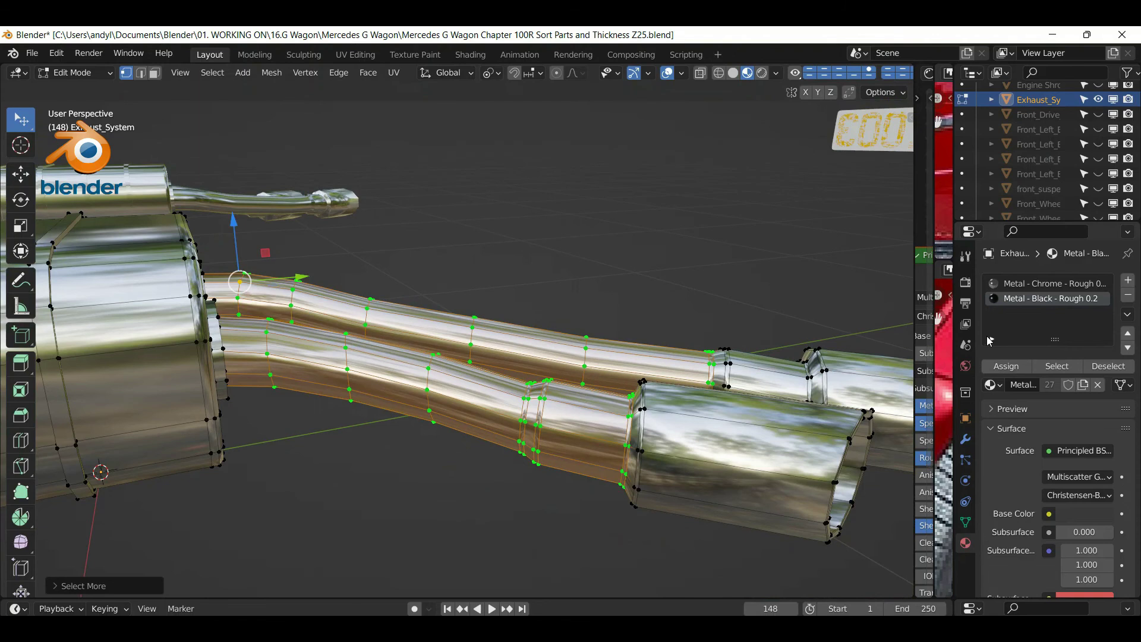
Assign Metal - Black - Rough 0.2 to the selected pipes and check them side-on
{"action": "left_click", "coordinate": [1017, 367]}
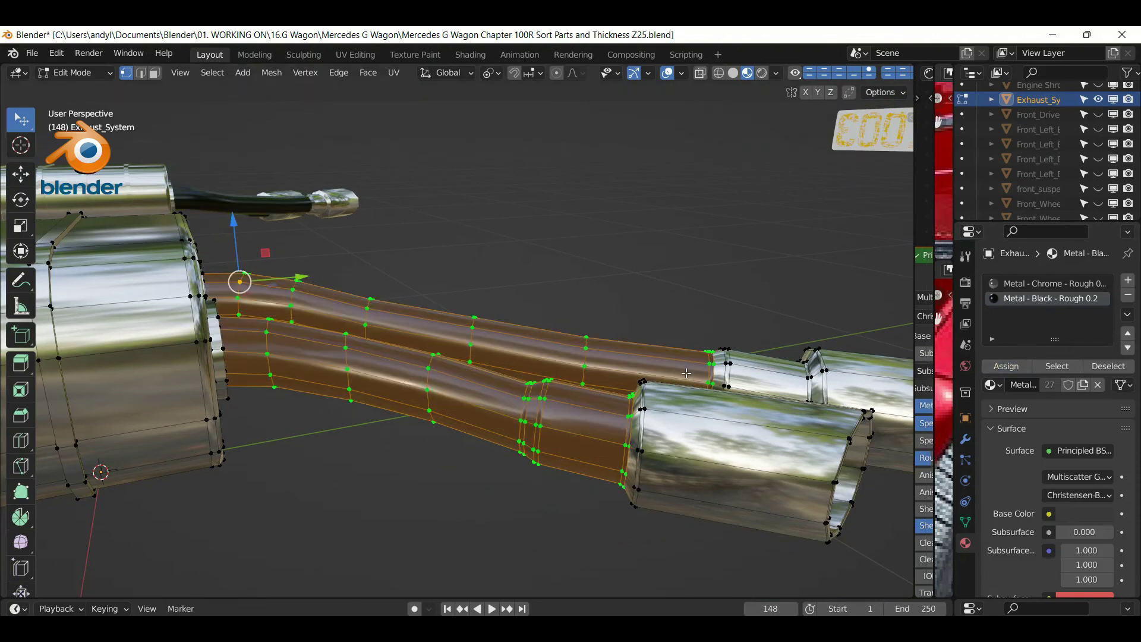
{"action": "middle_click_drag", "start_coordinate": [666, 383], "coordinate": [629, 393]}
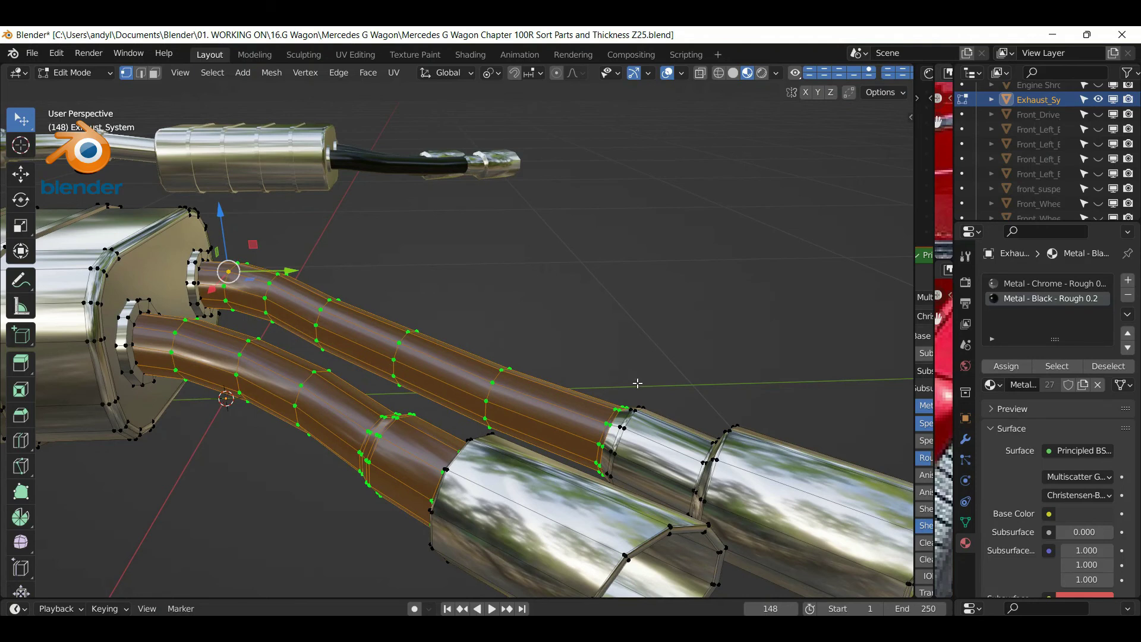
{"action": "middle_click_drag", "start_coordinate": [692, 387], "coordinate": [612, 408]}
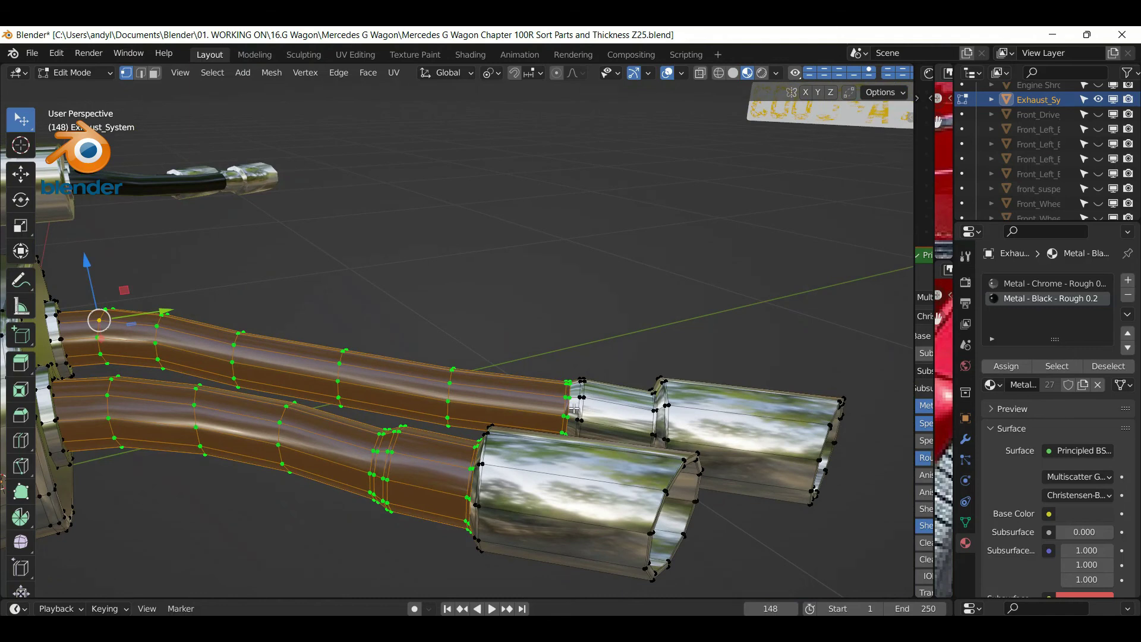
Select the joint collar's vertex rings and assign them the black metal material
{"action": "left_click", "coordinate": [578, 405]}
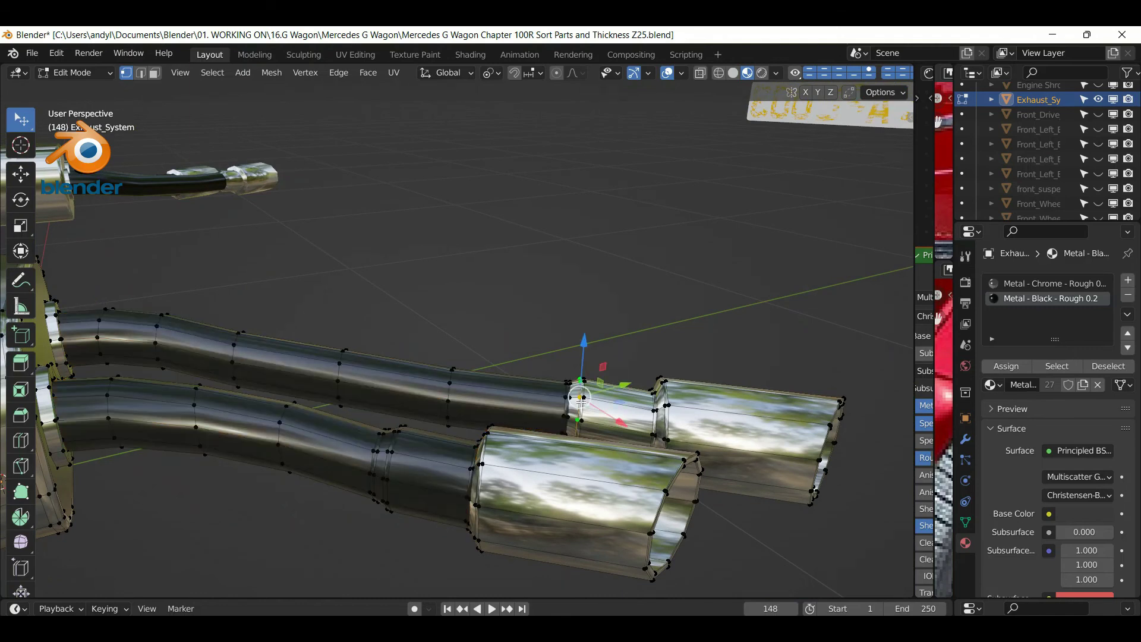
{"action": "left_click", "coordinate": [580, 404], "text": "alt"}
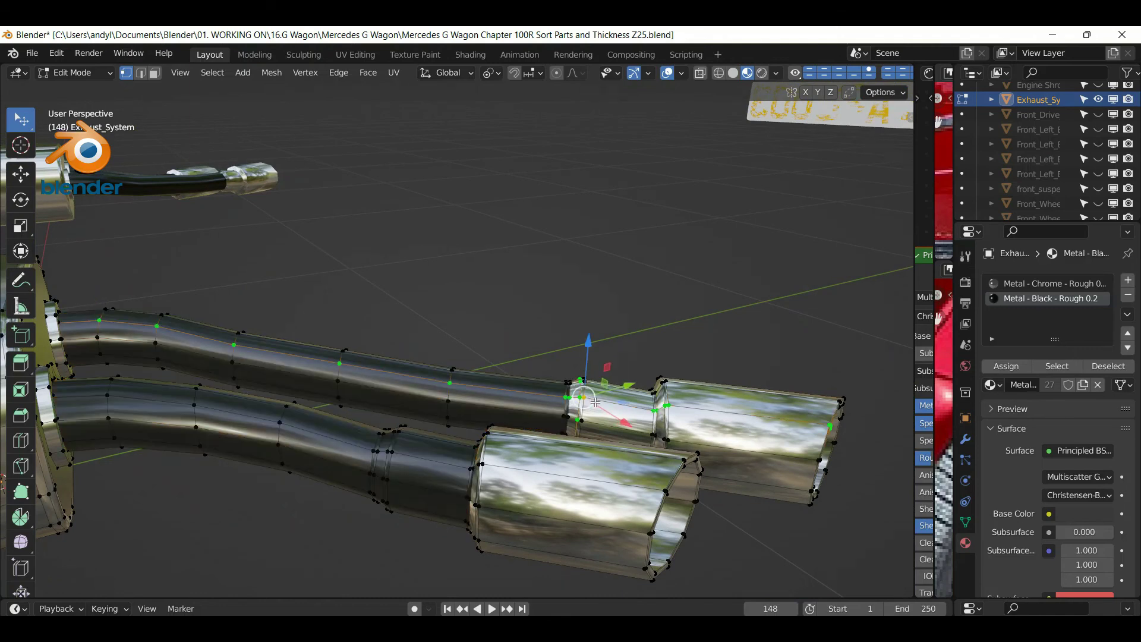
{"action": "left_click", "coordinate": [631, 362]}
{"action": "left_click", "coordinate": [606, 413], "text": "alt"}
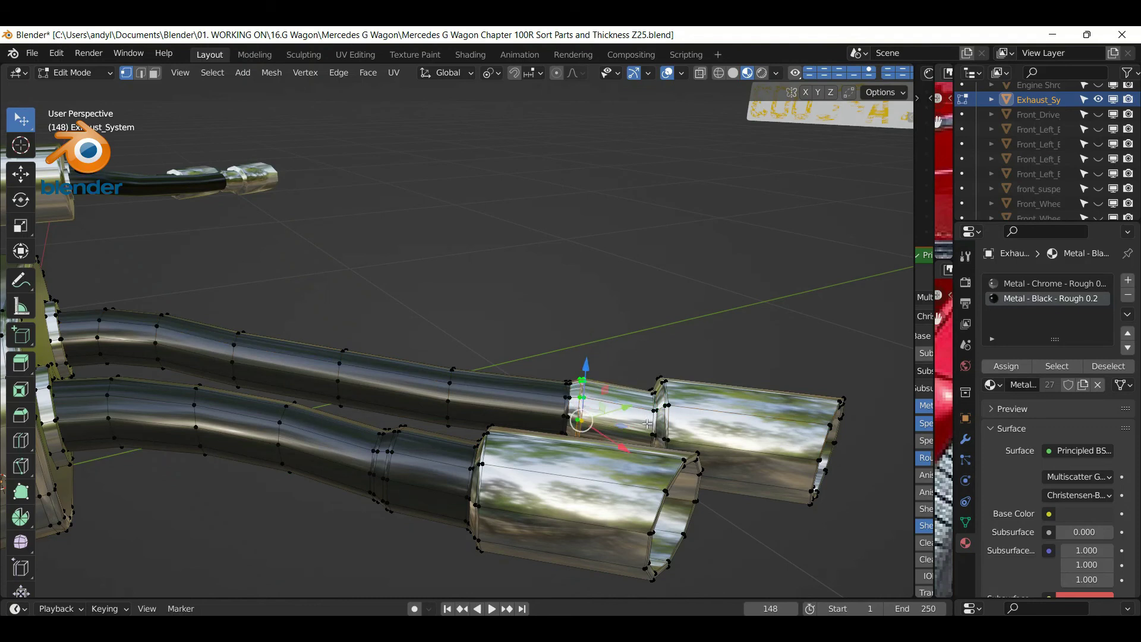
{"action": "left_click", "coordinate": [653, 423], "text": "alt+shift"}
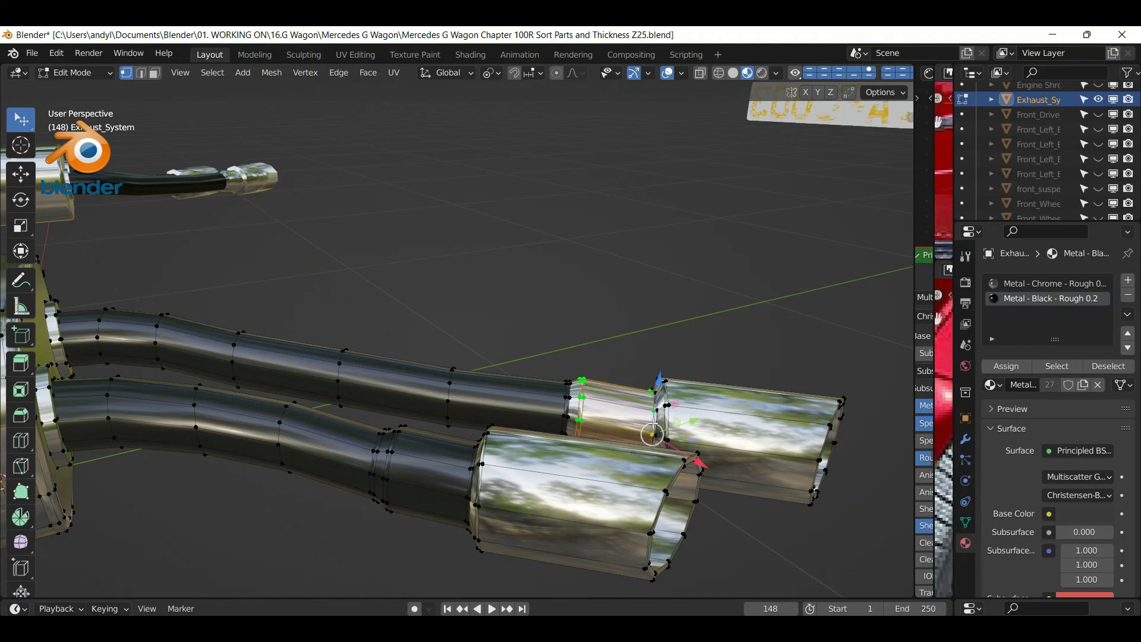
{"action": "scroll", "coordinate": [667, 404], "scroll_direction": "up", "scroll_amount": 2}
{"action": "scroll", "coordinate": [672, 415], "scroll_direction": "up", "scroll_amount": 2}
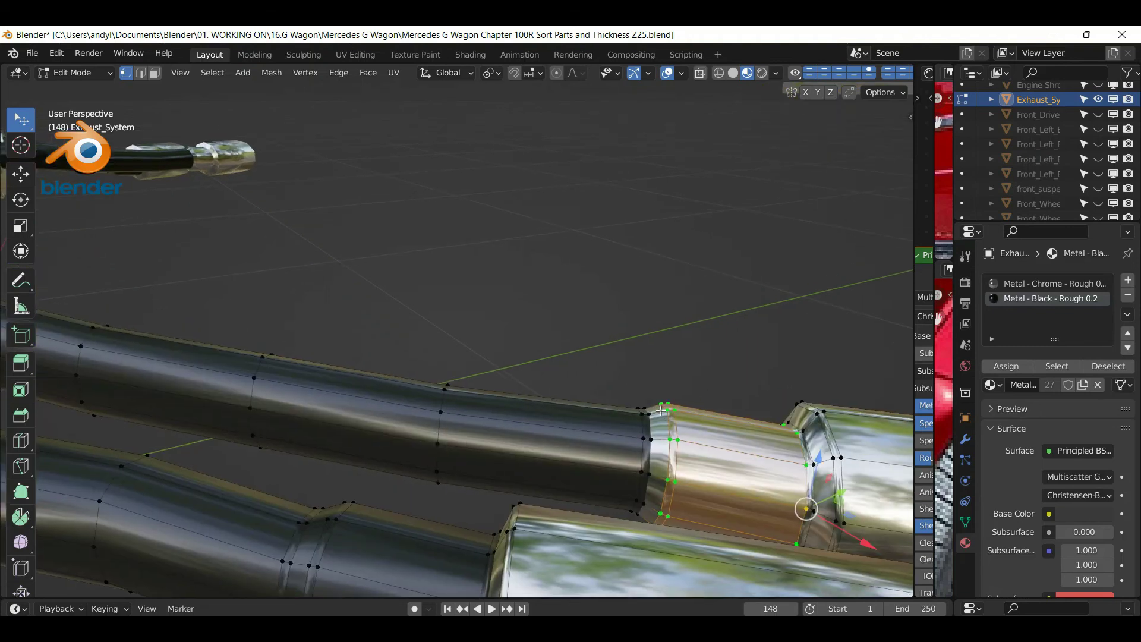
{"action": "left_click", "coordinate": [774, 453], "text": "alt+shift"}
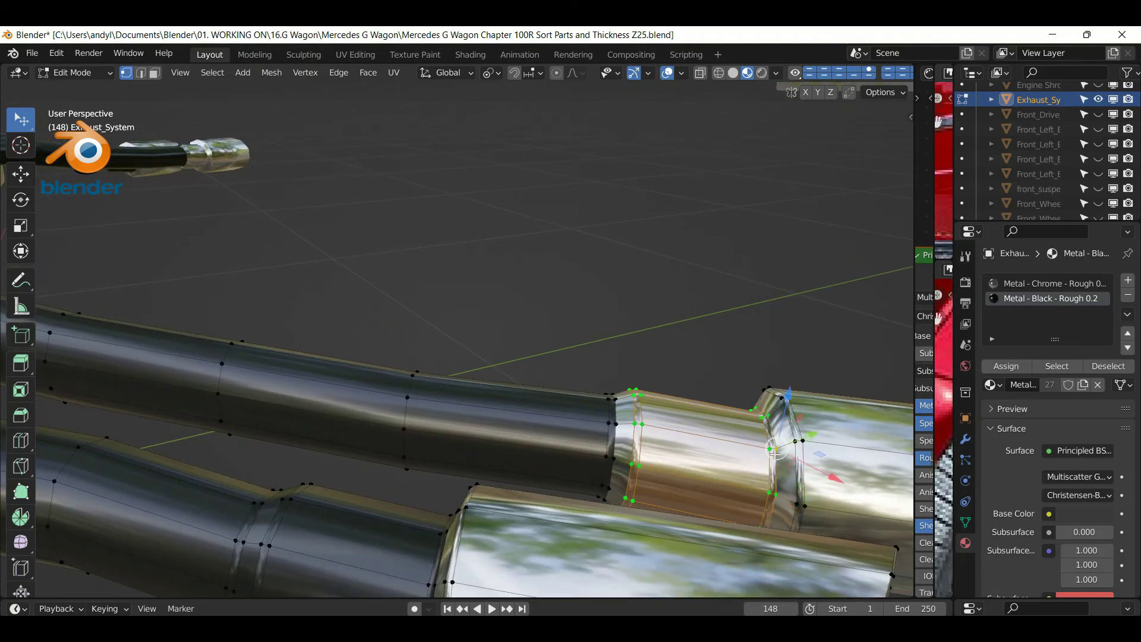
{"action": "left_click", "coordinate": [991, 367]}
Assign black metal to the collar's left ring too and view the blackened collar
{"action": "scroll", "coordinate": [796, 327], "scroll_direction": "down", "scroll_amount": 1}
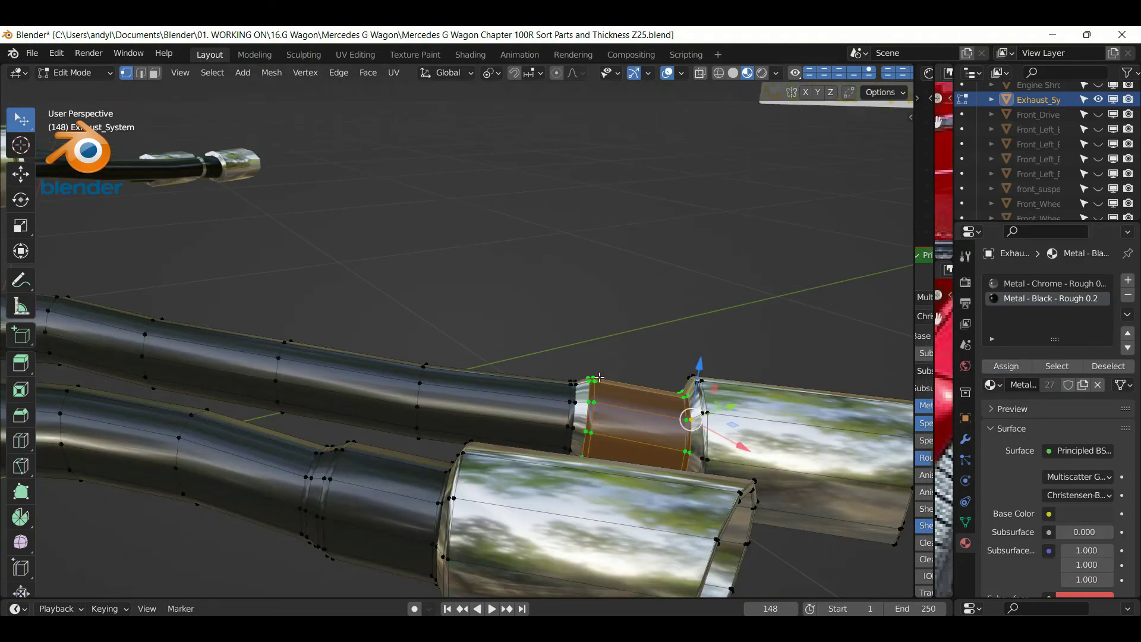
{"action": "left_click", "coordinate": [577, 392], "text": "alt+shift"}
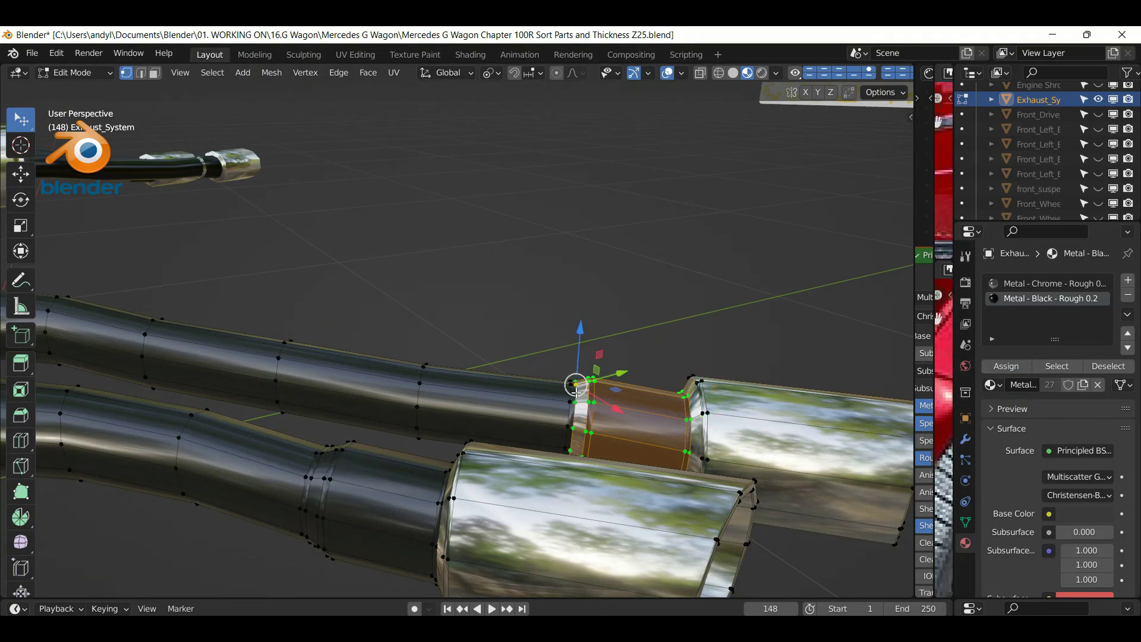
{"action": "left_click", "coordinate": [987, 367]}
{"action": "middle_click_drag", "start_coordinate": [728, 333], "coordinate": [513, 292]}
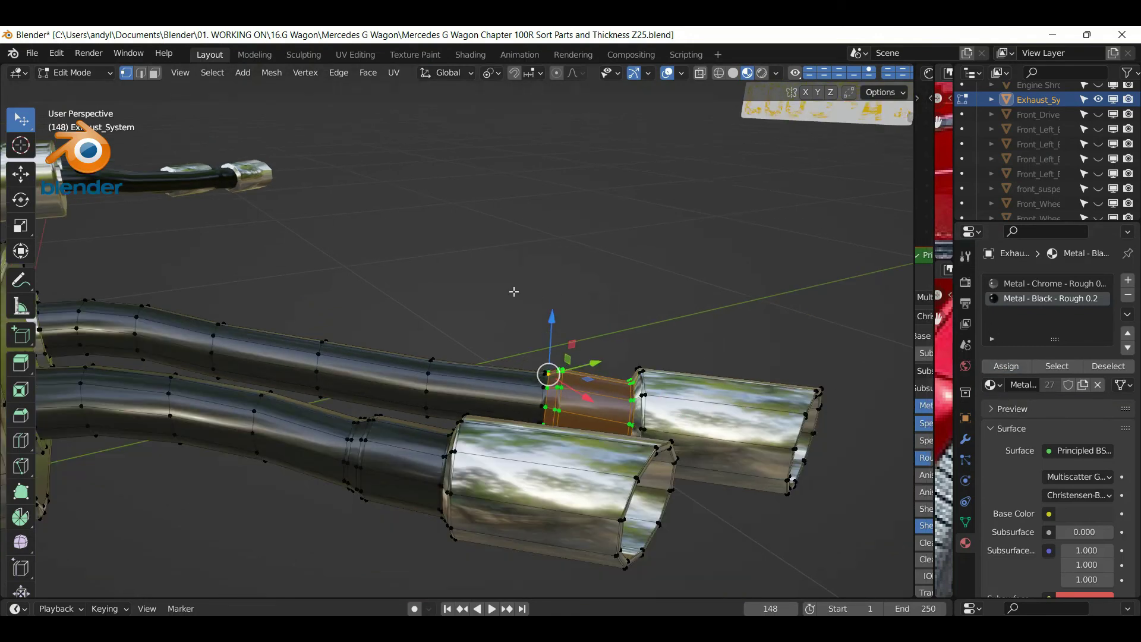
{"action": "middle_click_drag", "start_coordinate": [409, 334], "coordinate": [389, 356]}
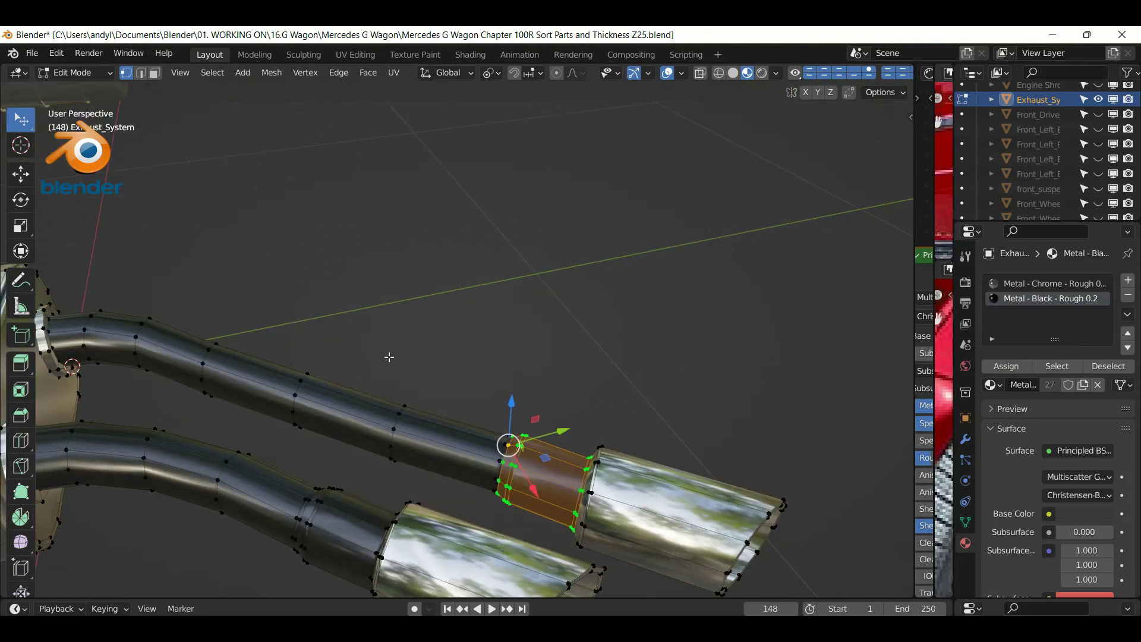
Frame the big muffler and long pipe, then select the whole clamp ring with L
{"action": "left_click", "coordinate": [403, 318]}
{"action": "middle_click_drag", "start_coordinate": [403, 318], "coordinate": [320, 318]}
{"action": "scroll", "coordinate": [322, 319], "scroll_direction": "down", "scroll_amount": 2}
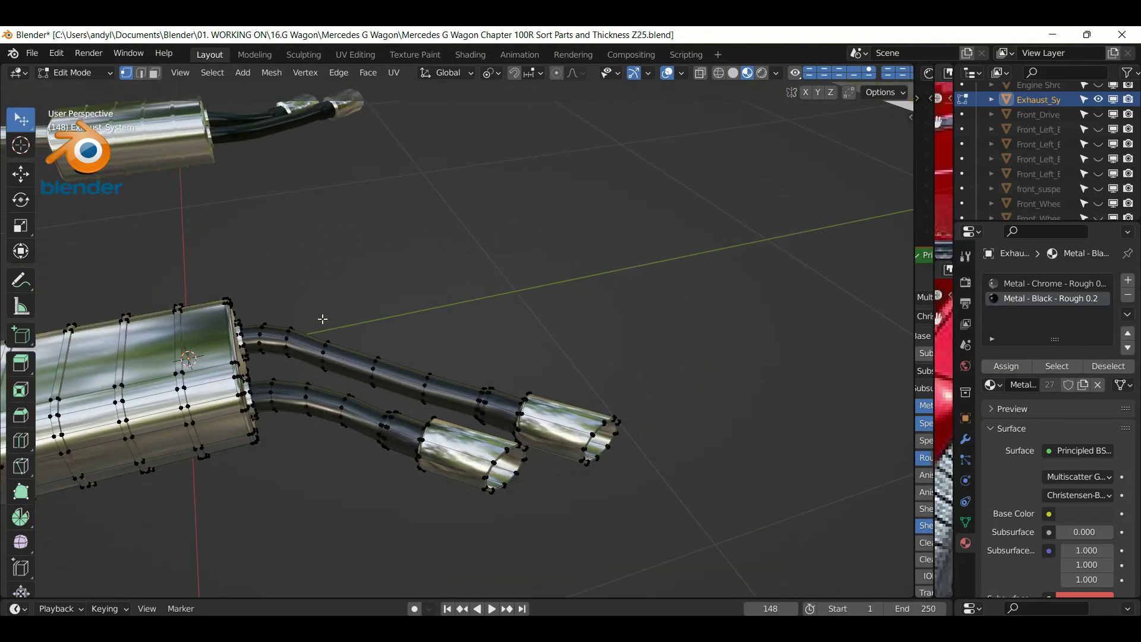
{"action": "scroll", "coordinate": [297, 319], "scroll_direction": "down", "scroll_amount": 2}
{"action": "middle_click_drag", "start_coordinate": [243, 319], "coordinate": [511, 280]}
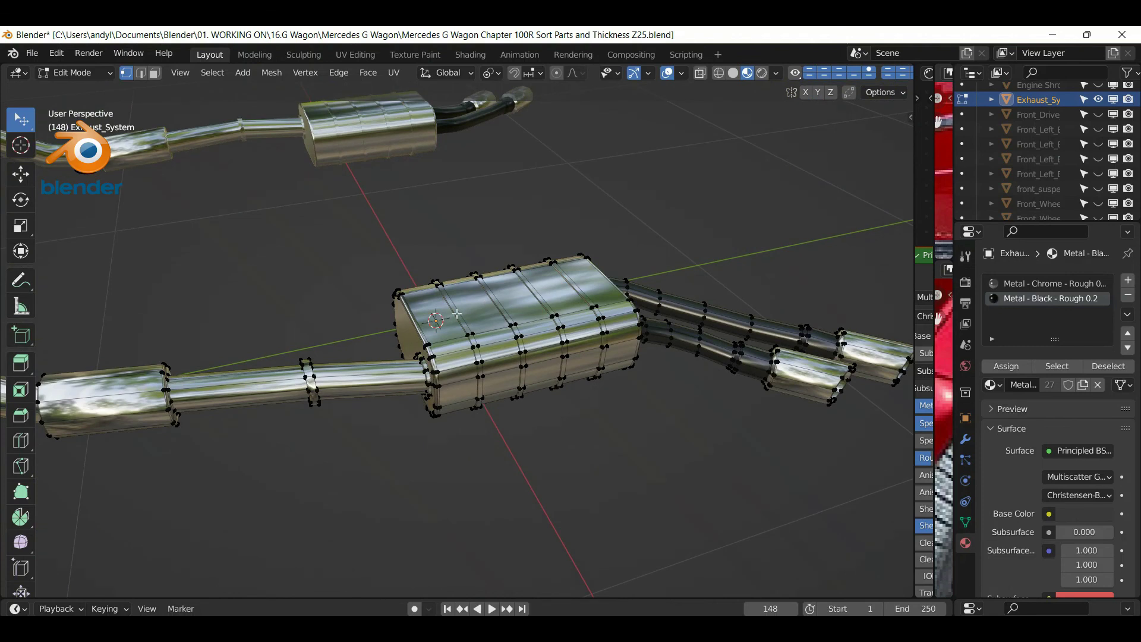
{"action": "scroll", "coordinate": [457, 313], "scroll_direction": "up", "scroll_amount": 3}
{"action": "middle_click_drag", "start_coordinate": [457, 313], "coordinate": [394, 283]}
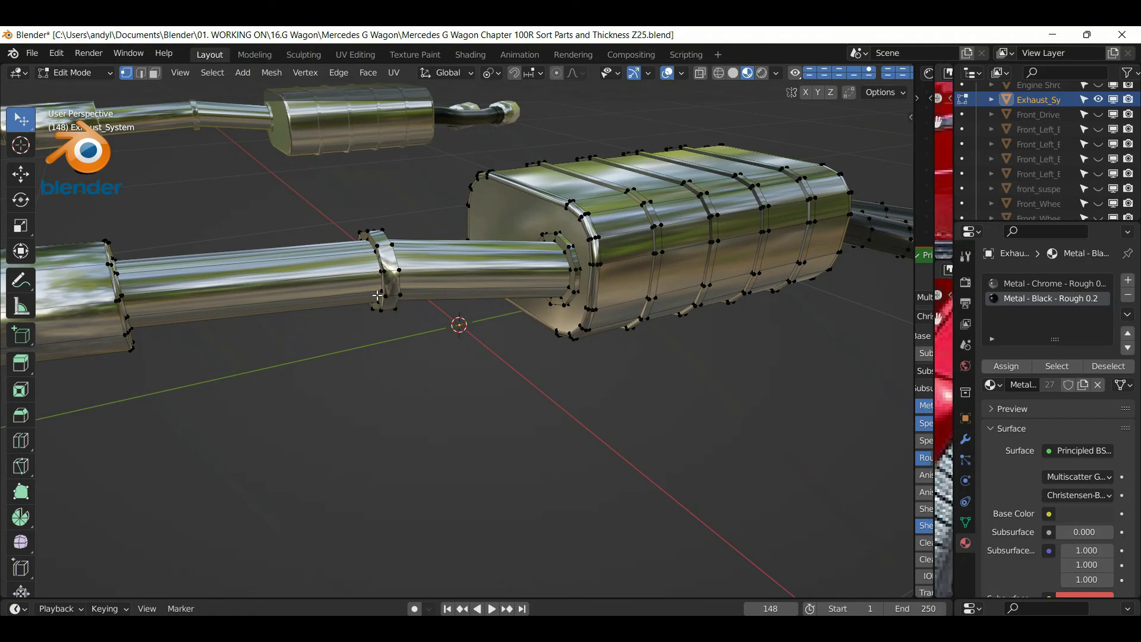
{"action": "scroll", "coordinate": [378, 288], "scroll_direction": "up", "scroll_amount": 2}
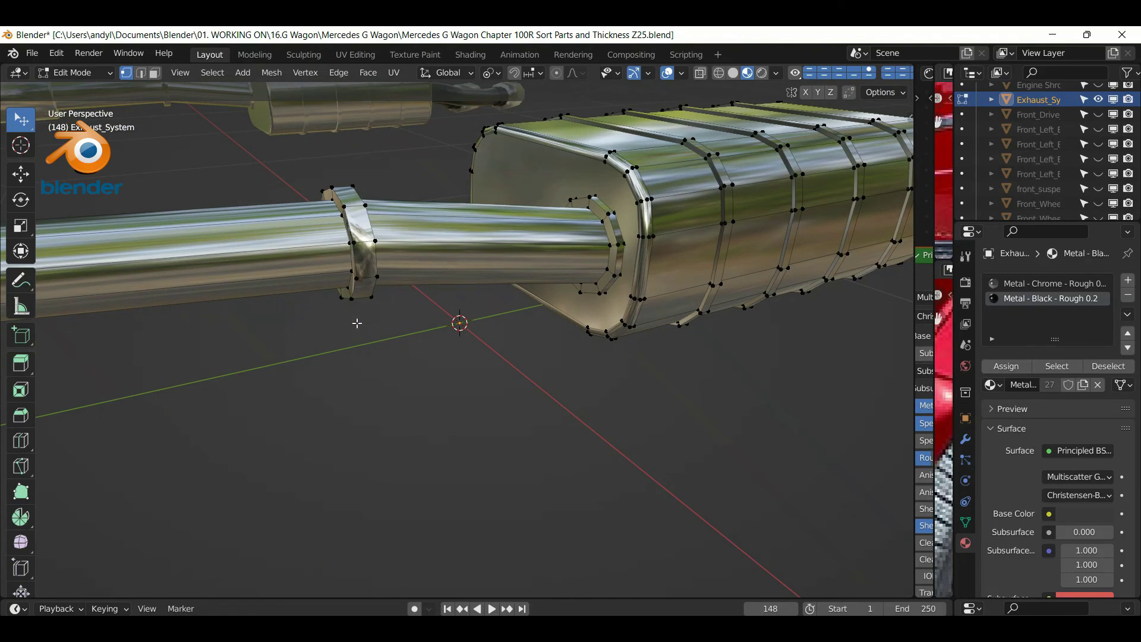
{"action": "scroll", "coordinate": [303, 300], "scroll_direction": "down", "scroll_amount": 2}
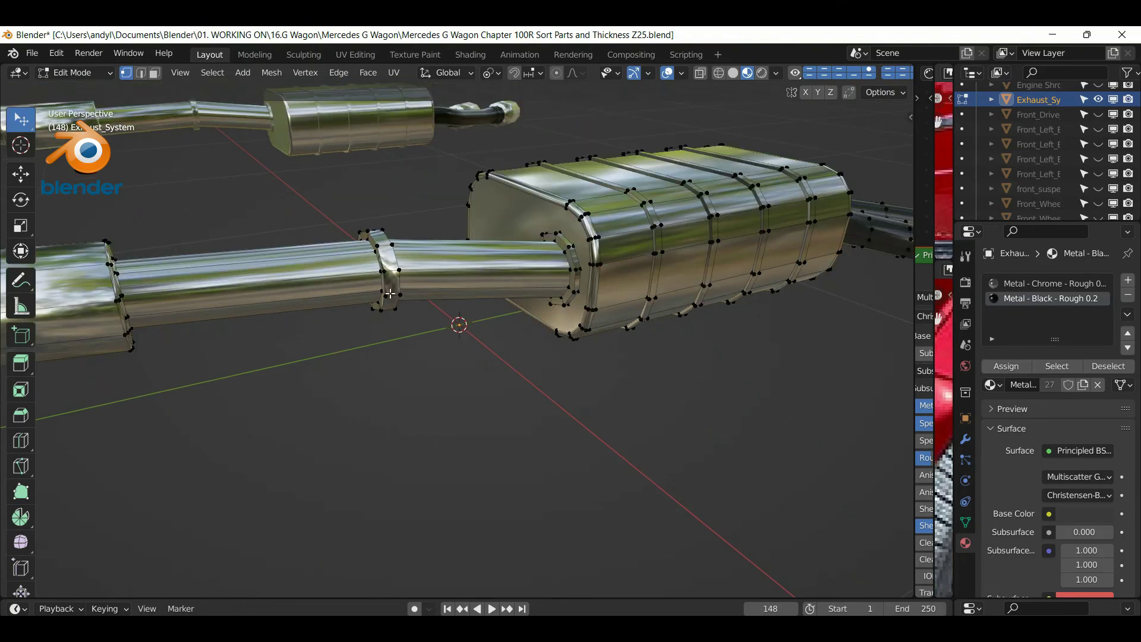
{"action": "key", "text": "l"}
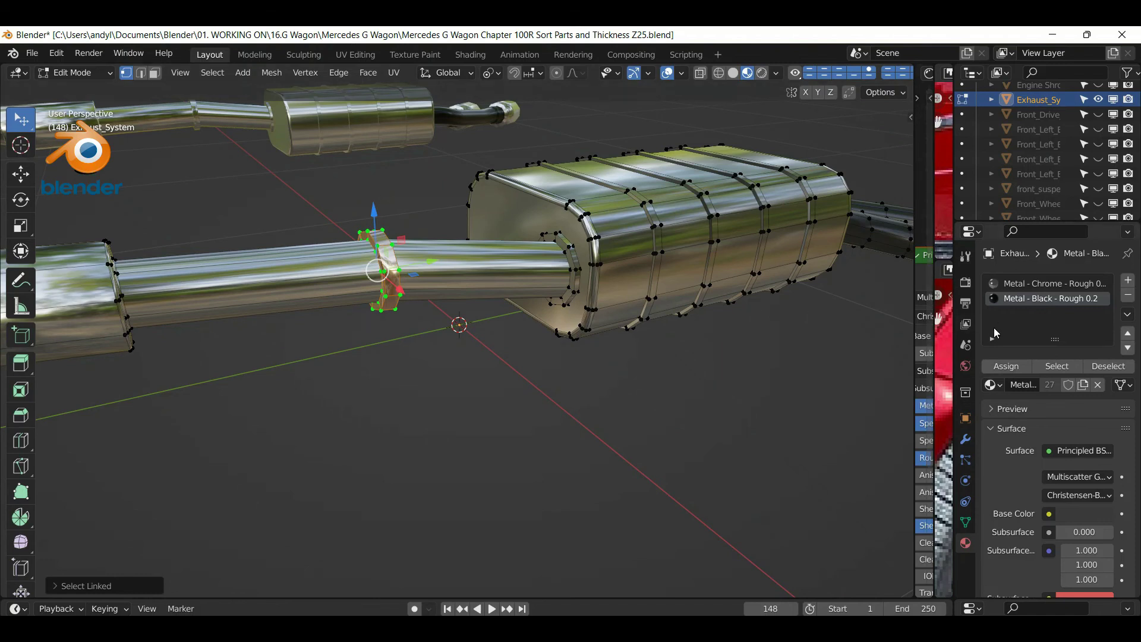
Assign Metal - Black - Rough 0.2 to the clamp ring and view it from below
{"action": "left_click", "coordinate": [1013, 367]}
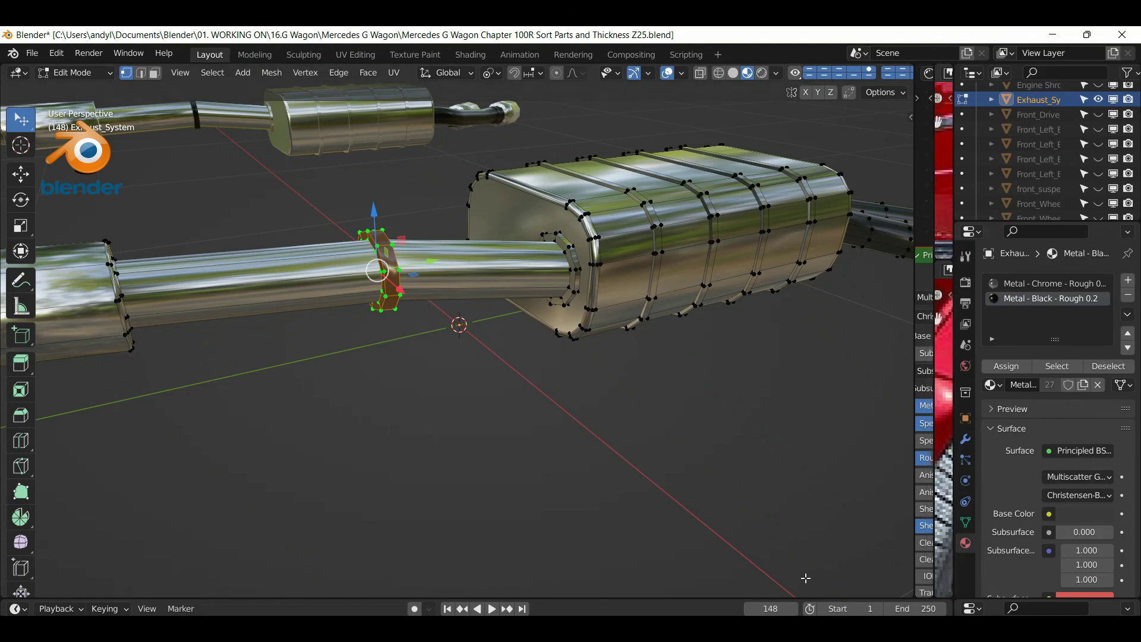
{"action": "middle_click_drag", "start_coordinate": [416, 380], "coordinate": [439, 383]}
{"action": "middle_click_drag", "start_coordinate": [316, 321], "coordinate": [353, 335]}
{"action": "middle_click_drag", "start_coordinate": [182, 308], "coordinate": [283, 326]}
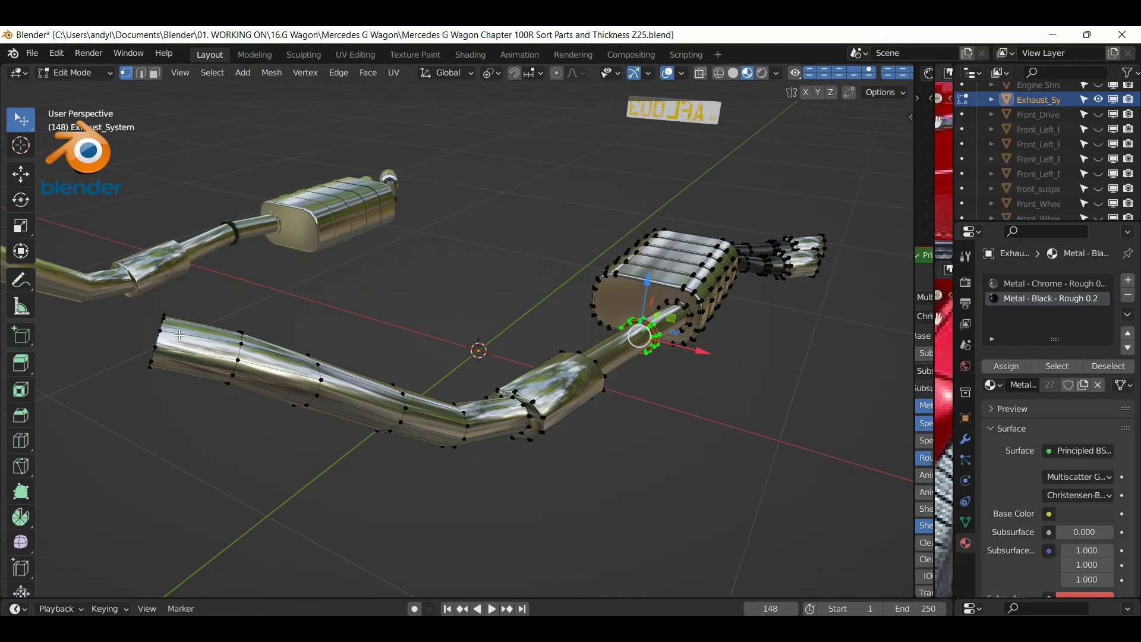
Select the left pipe from its end ring up to the muffler joint, then clear it
{"action": "left_click", "coordinate": [157, 334], "text": "alt"}
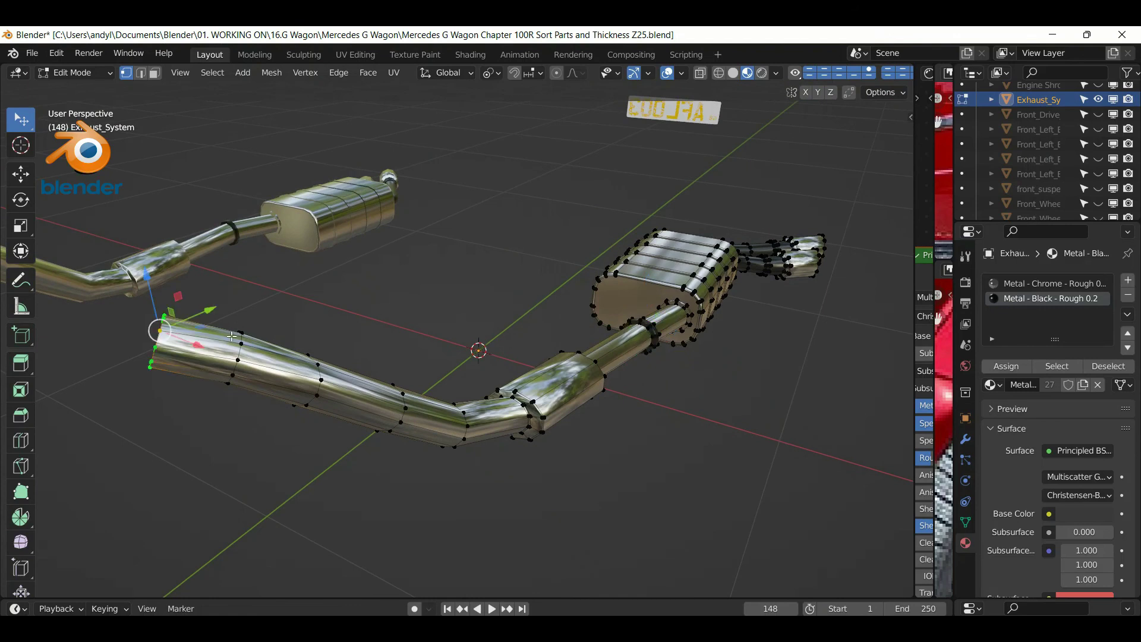
{"action": "key", "text": "ctrl+KP_Add"}
{"action": "key", "text": "ctrl+KP_Add"}
{"action": "key", "text": "ctrl+KP_Add"}
{"action": "key", "text": "ctrl+KP_Add"}
{"action": "key", "text": "ctrl+KP_Add"}
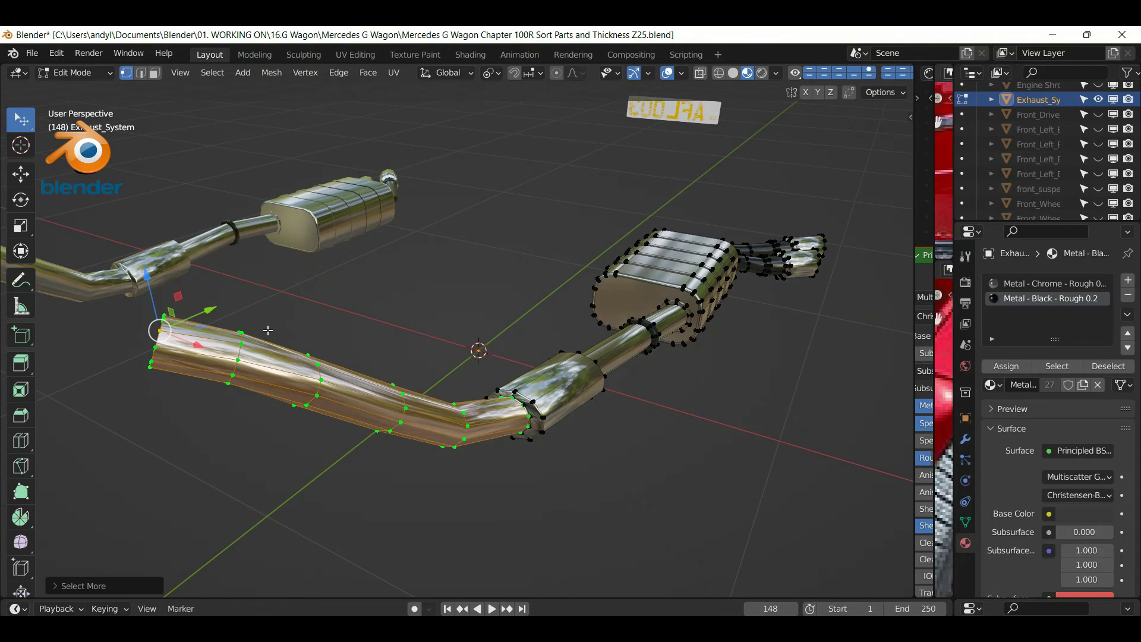
{"action": "middle_click_drag", "start_coordinate": [330, 379], "coordinate": [388, 350]}
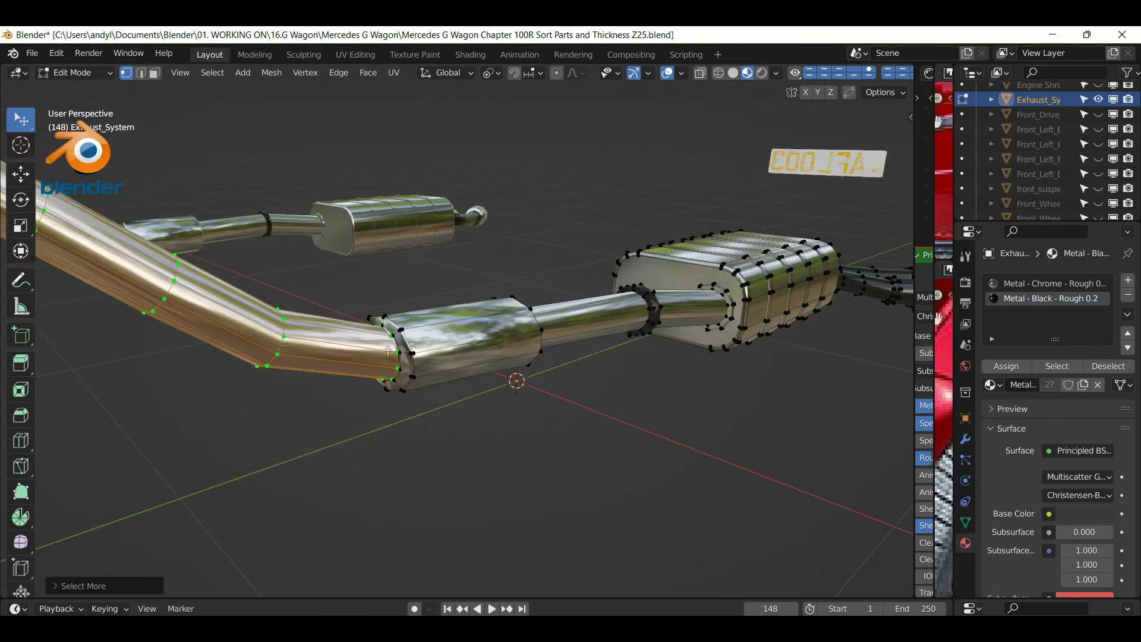
{"action": "scroll", "coordinate": [388, 350], "scroll_direction": "up", "scroll_amount": 3}
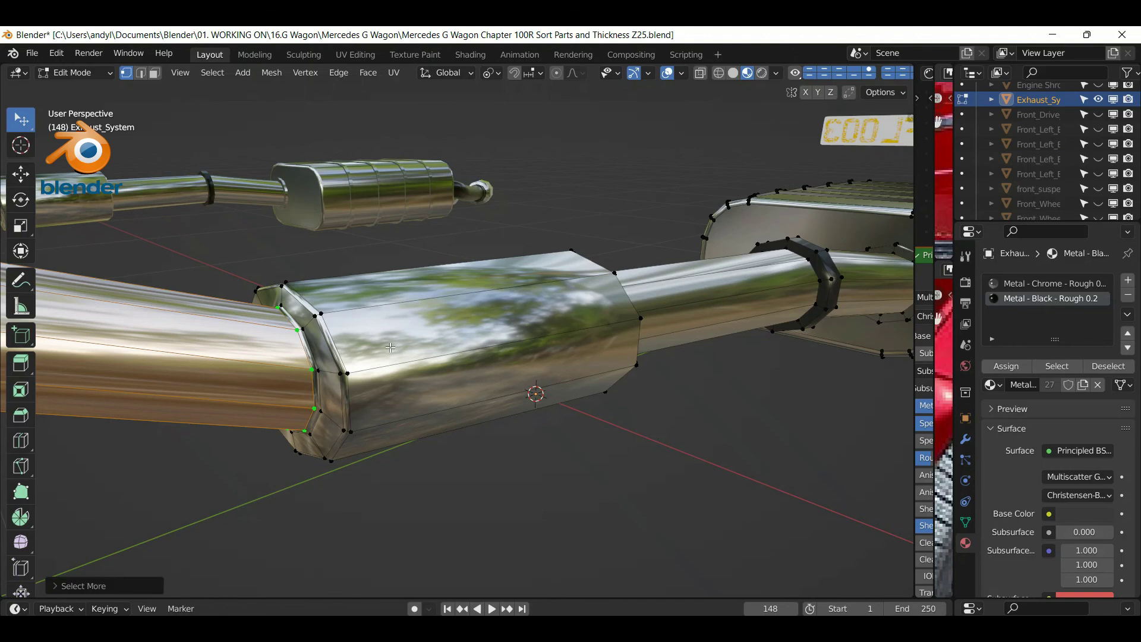
{"action": "key", "text": "ctrl+KP_Add"}
{"action": "left_click", "coordinate": [1018, 367]}
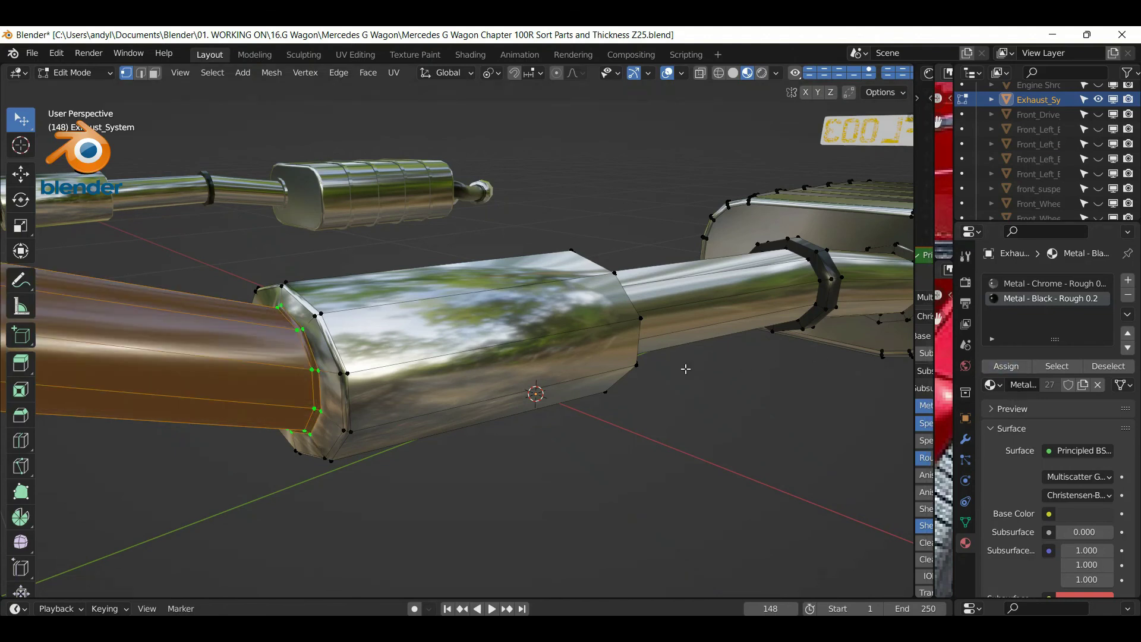
{"action": "middle_click_drag", "start_coordinate": [656, 371], "coordinate": [595, 372]}
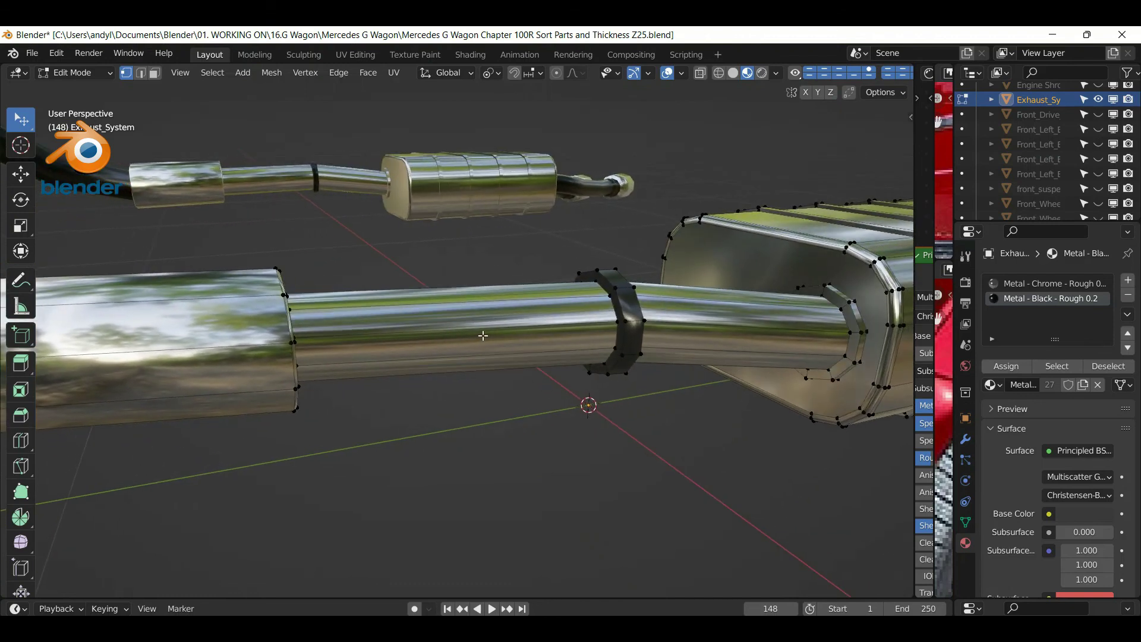
Select the clamp ring's edge loop, grow it over the whole ring, inspect, then deselect
{"action": "middle_click_drag", "start_coordinate": [479, 336], "coordinate": [443, 337]}
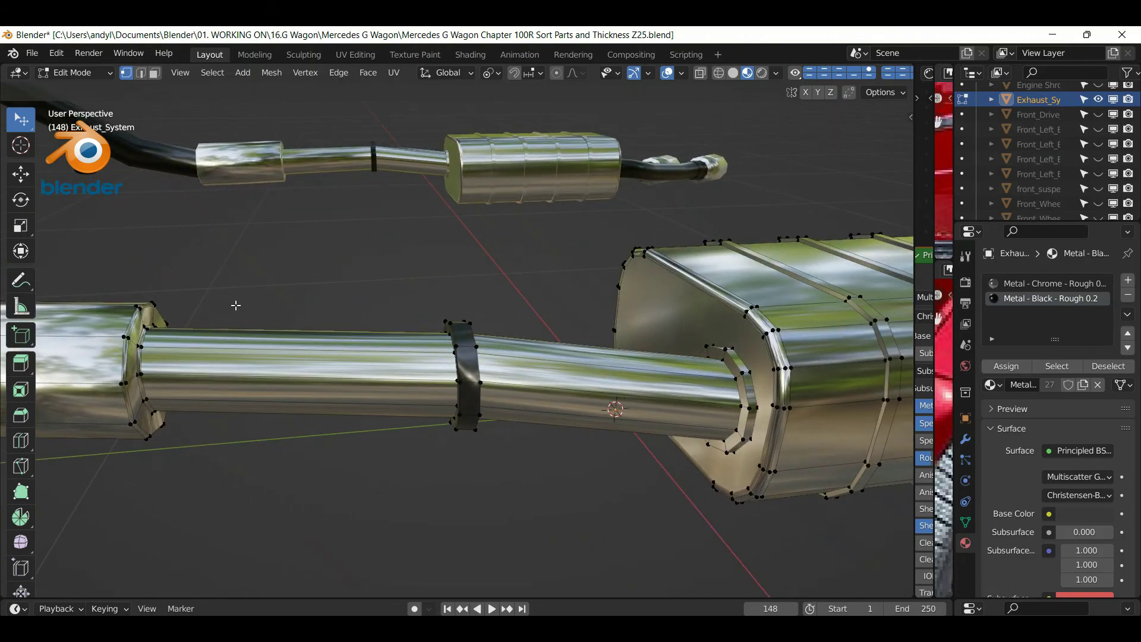
{"action": "left_click", "coordinate": [444, 353], "text": "alt"}
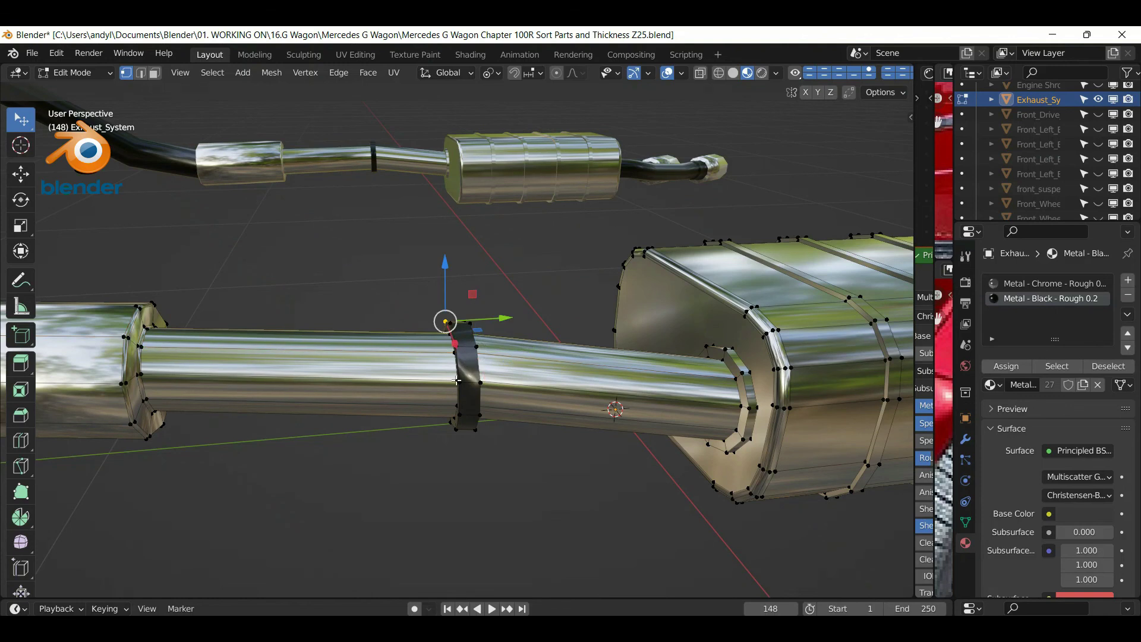
{"action": "left_click", "coordinate": [441, 364], "text": "alt"}
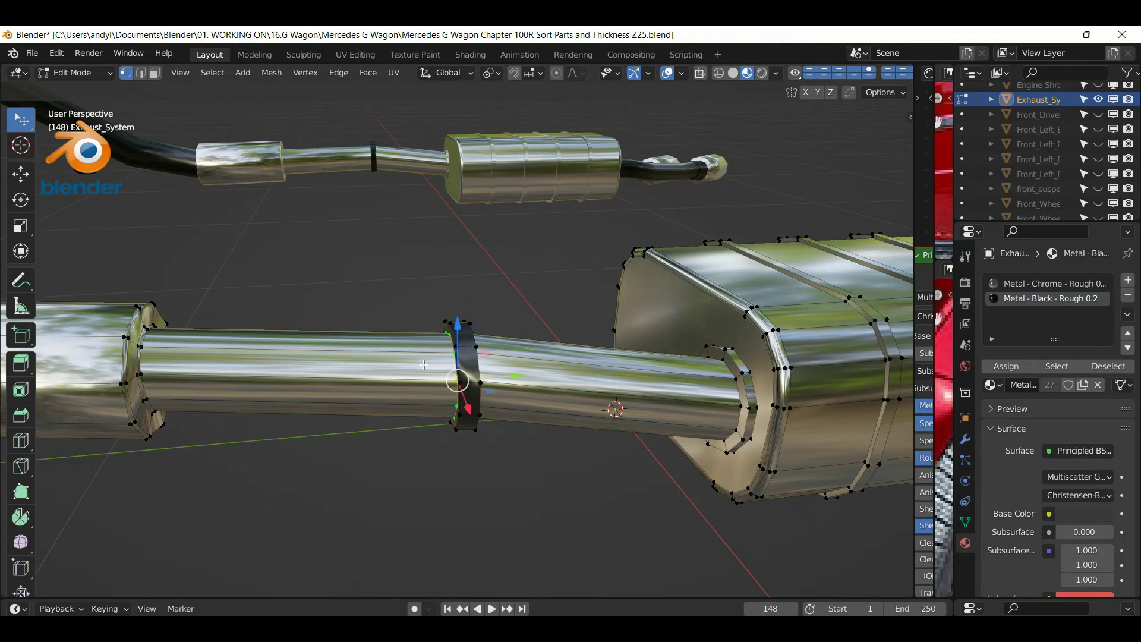
{"action": "key", "text": "ctrl+KP_Add"}
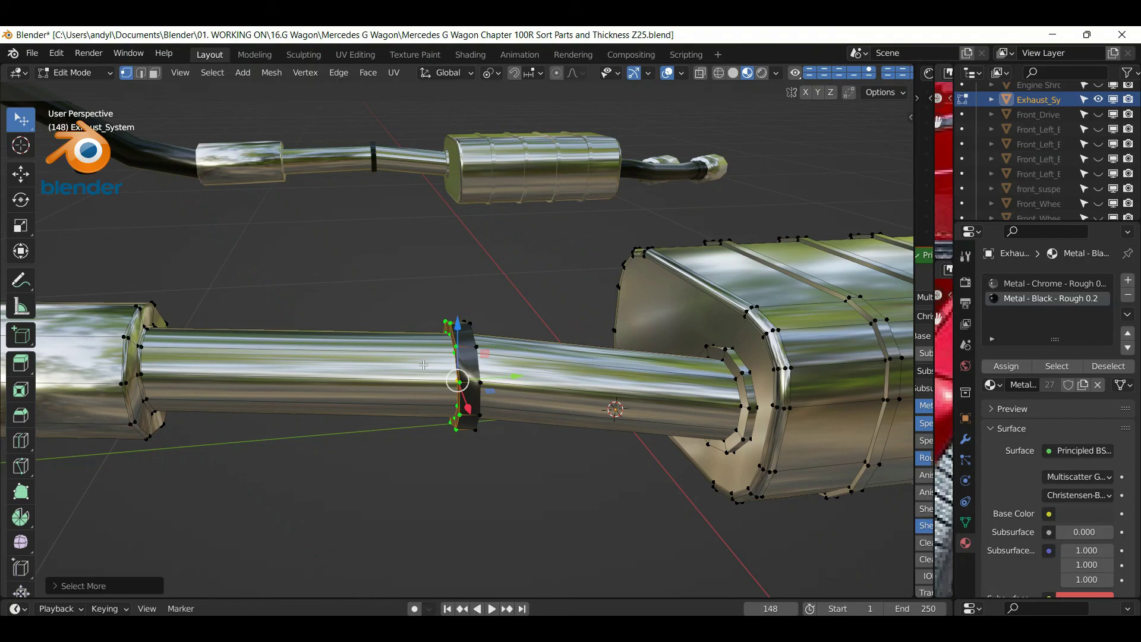
{"action": "key", "text": "ctrl+KP_Add"}
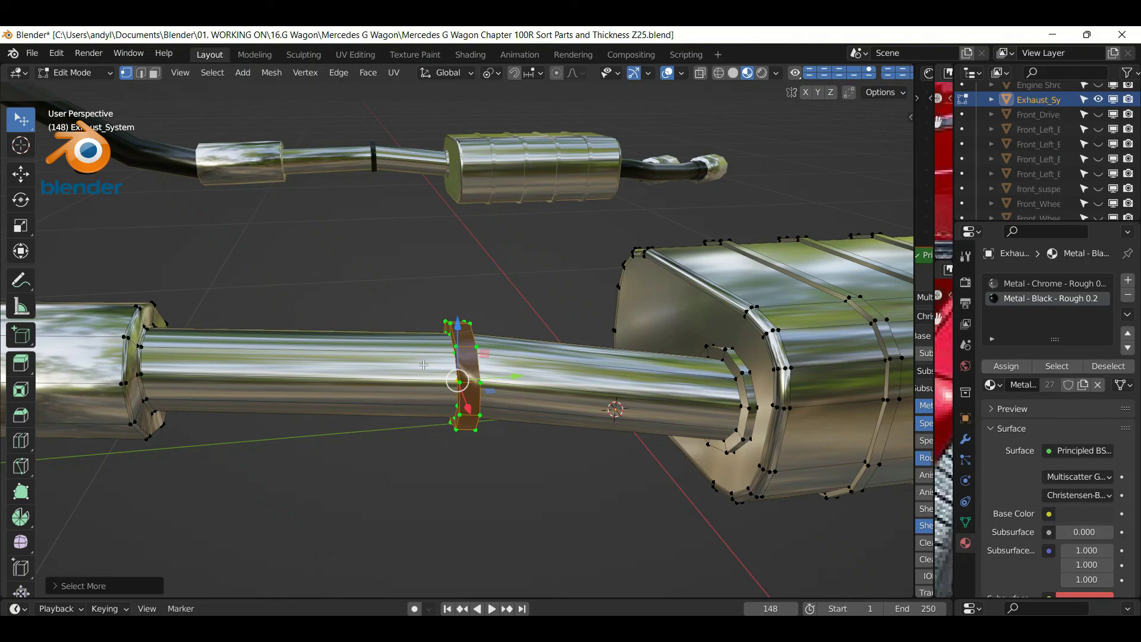
{"action": "mouse_move", "coordinate": [443, 342]}
{"action": "middle_mouse_down"}
{"action": "mouse_move", "coordinate": [446, 326]}
{"action": "mouse_move", "coordinate": [501, 311]}
{"action": "mouse_move", "coordinate": [463, 350]}
{"action": "middle_mouse_up"}
{"action": "scroll", "coordinate": [502, 311], "scroll_direction": "up", "scroll_amount": 3}
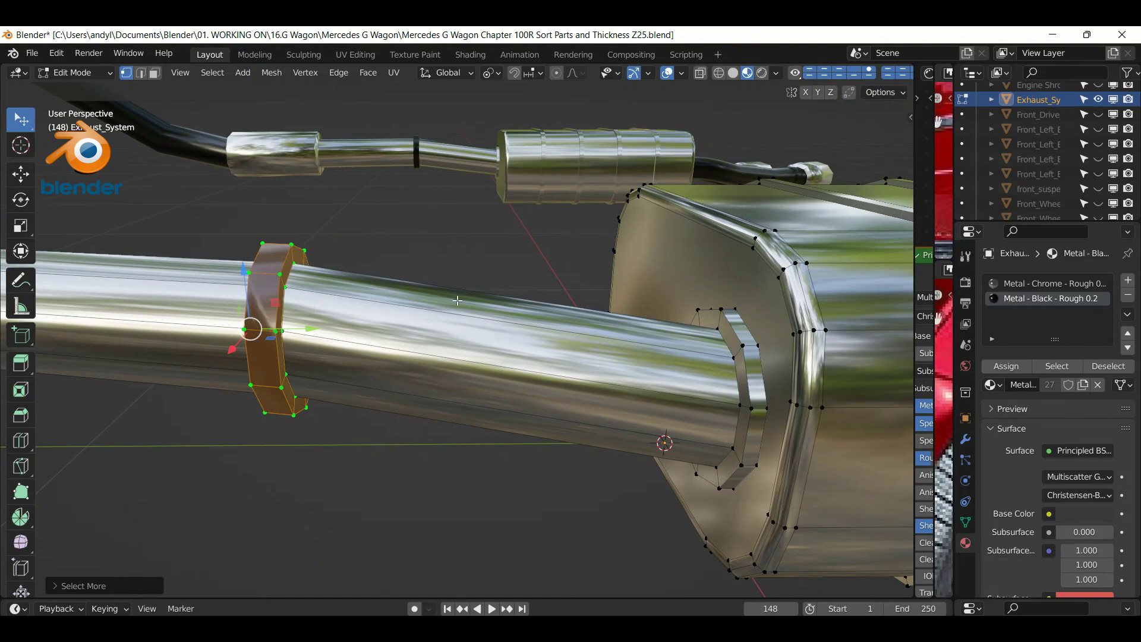
{"action": "scroll", "coordinate": [457, 300], "scroll_direction": "down", "scroll_amount": 2}
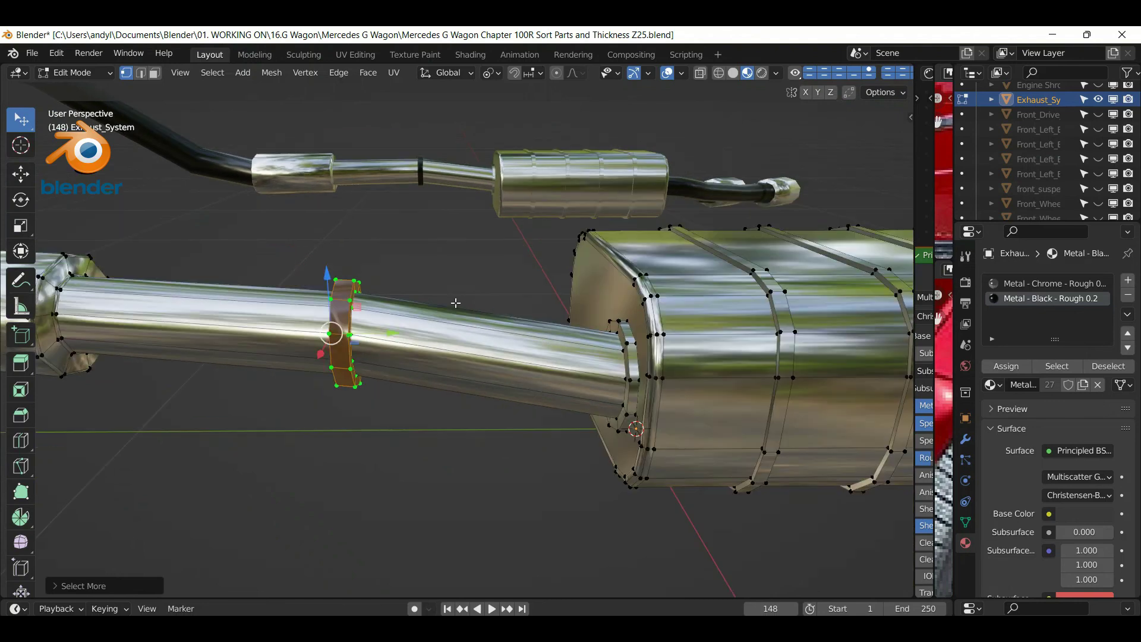
{"action": "left_click", "coordinate": [242, 247]}
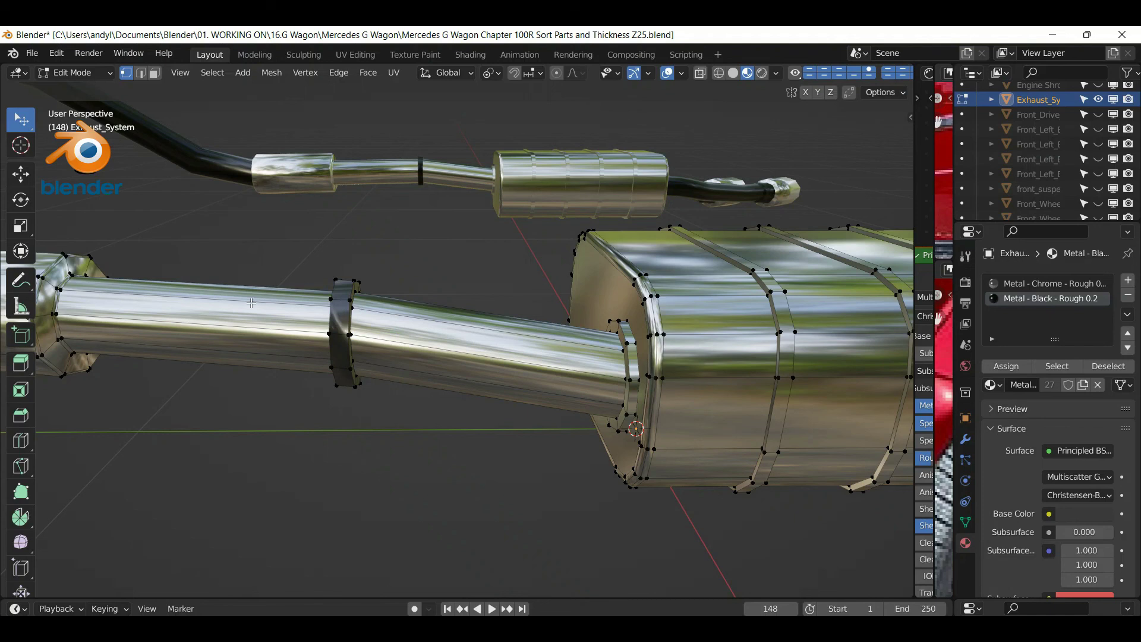
Select the connected exhaust pipe piece with L and inspect it
{"action": "key", "text": "l"}
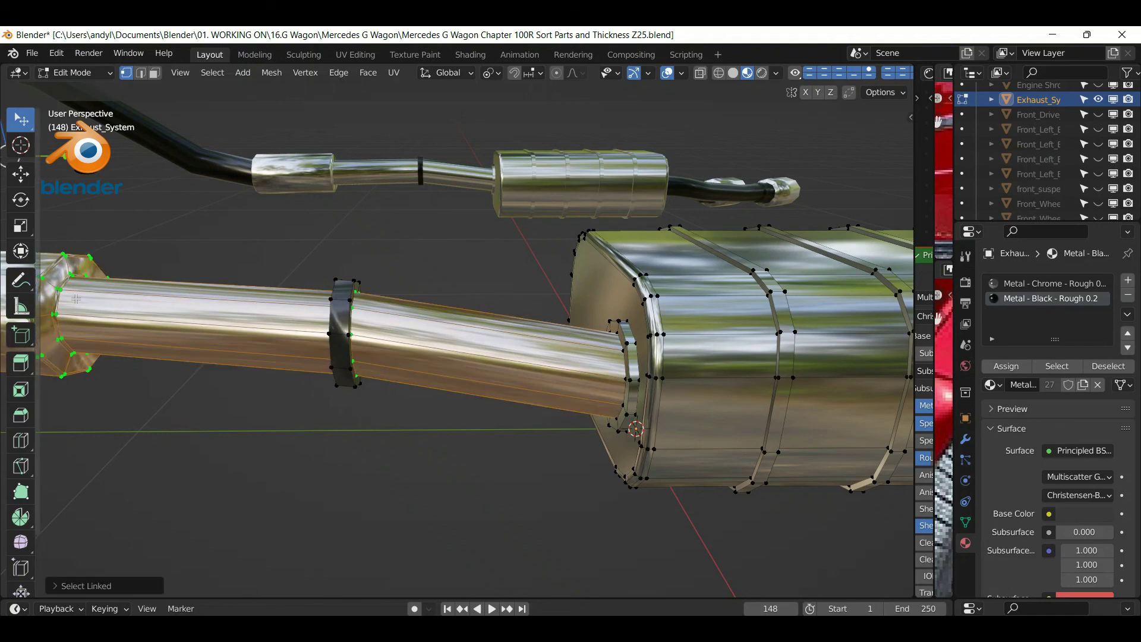
{"action": "middle_click_drag", "start_coordinate": [76, 300], "coordinate": [152, 280]}
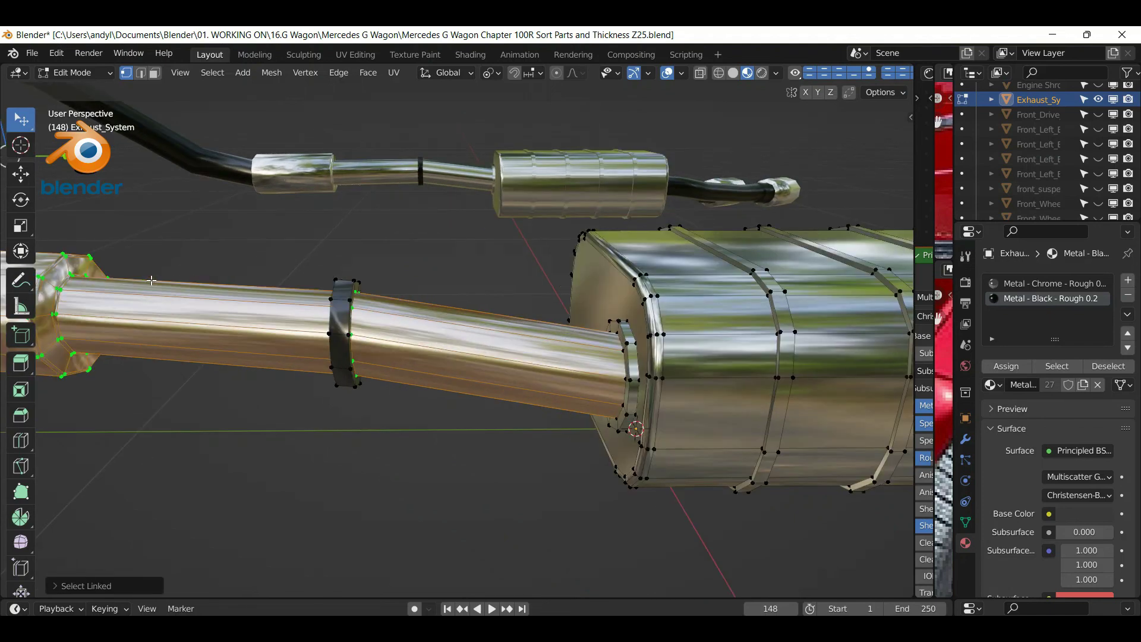
{"action": "scroll", "coordinate": [161, 275], "scroll_direction": "up", "scroll_amount": 2}
{"action": "scroll", "coordinate": [277, 297], "scroll_direction": "up", "scroll_amount": 1}
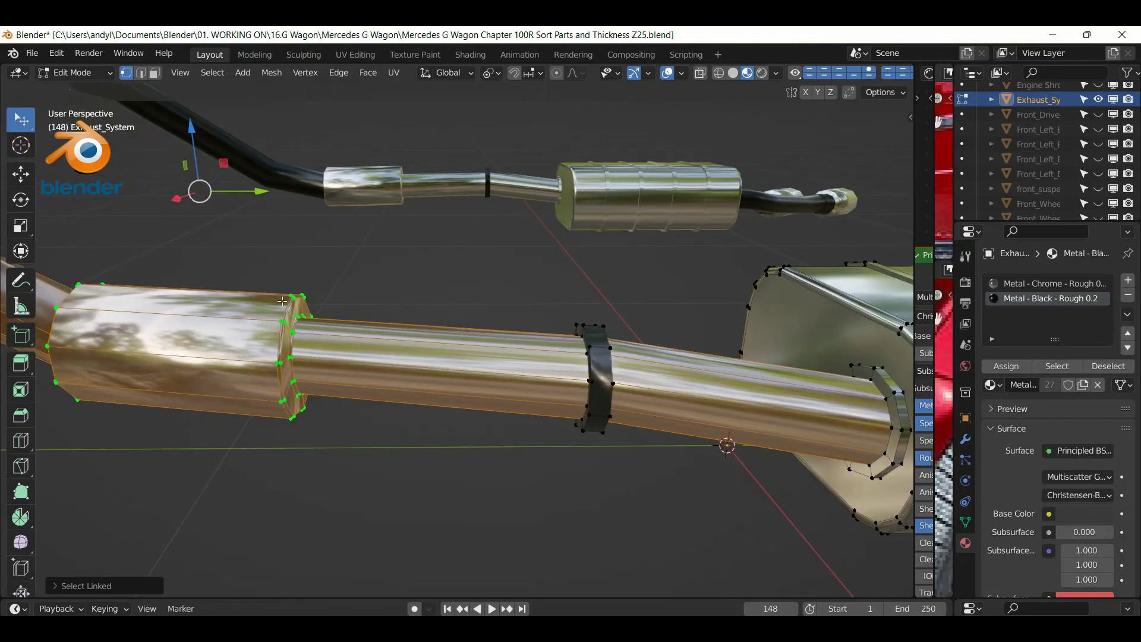
{"action": "scroll", "coordinate": [282, 309], "scroll_direction": "down", "scroll_amount": 2}
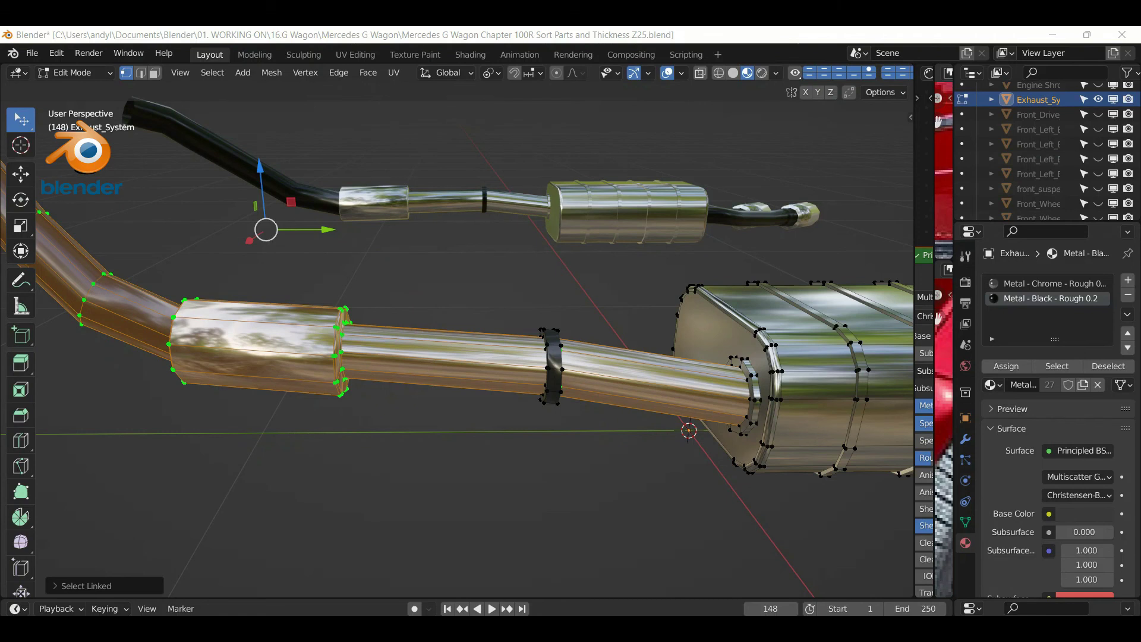
{"action": "left_click", "coordinate": [1109, 452]}
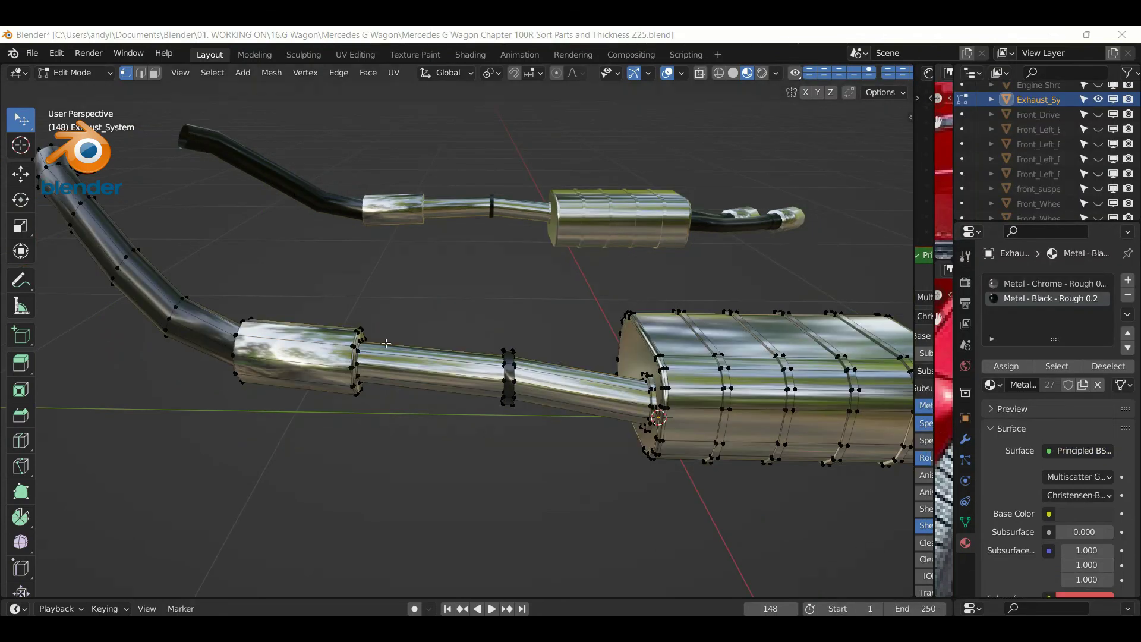
{"action": "scroll", "coordinate": [387, 343], "scroll_direction": "up", "scroll_amount": 2}
{"action": "scroll", "coordinate": [330, 344], "scroll_direction": "up", "scroll_amount": 1}
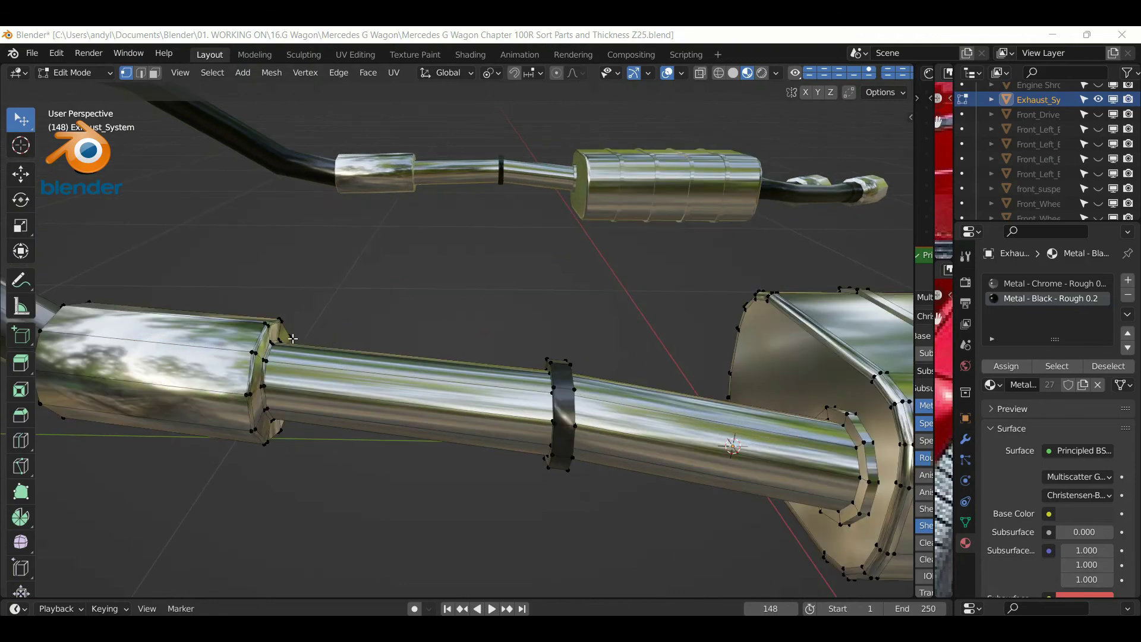
{"action": "scroll", "coordinate": [248, 338], "scroll_direction": "up", "scroll_amount": 1}
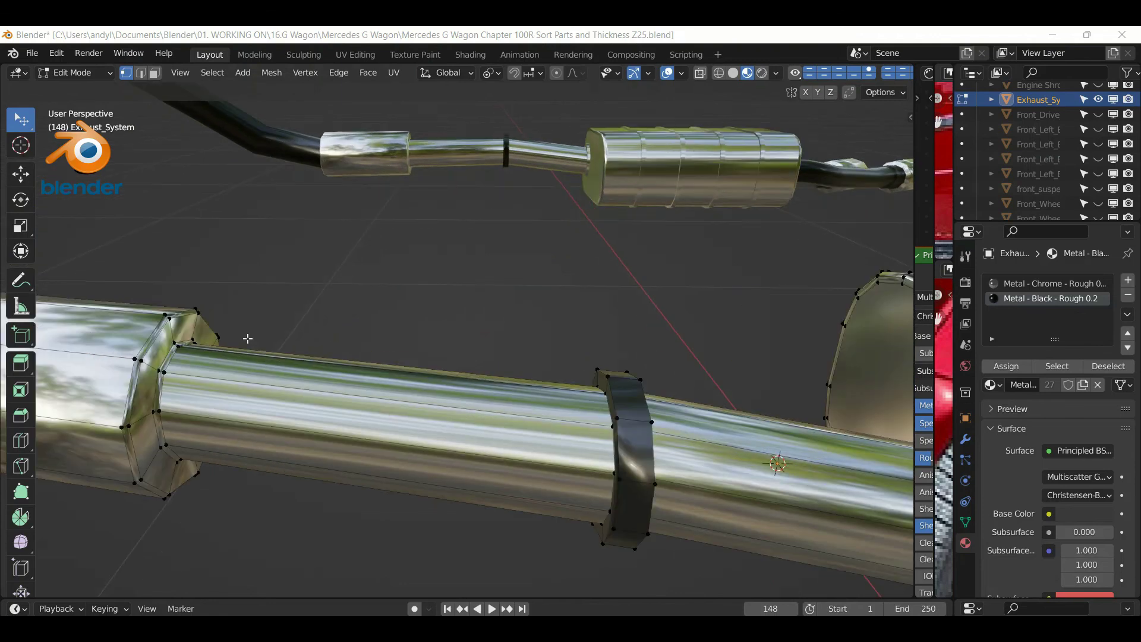
Hide the pipe's end loop and the adjacent chrome collar section
{"action": "left_click", "coordinate": [152, 346], "text": "alt"}
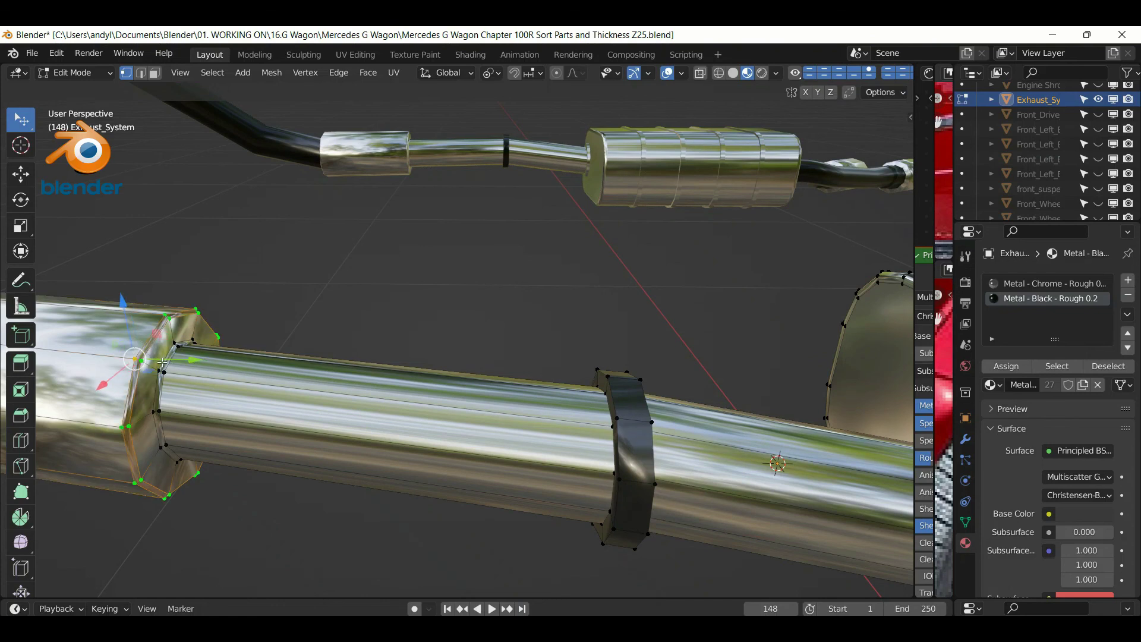
{"action": "left_click", "coordinate": [221, 336], "text": "alt+shift"}
{"action": "key", "text": "h"}
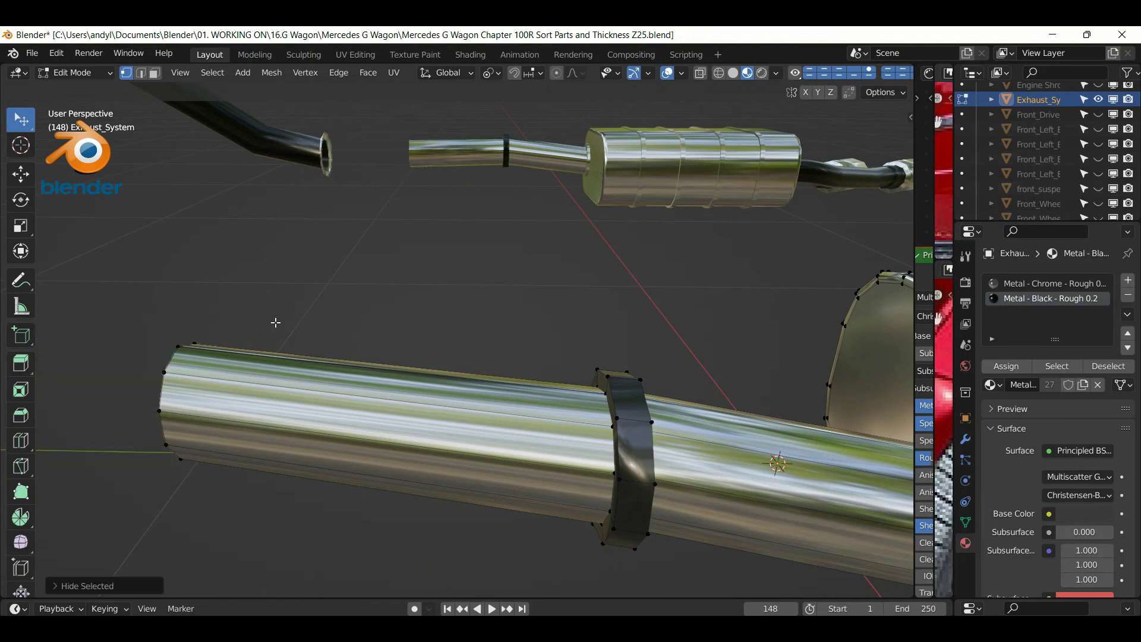
{"action": "scroll", "coordinate": [318, 338], "scroll_direction": "up", "scroll_amount": 2}
{"action": "scroll", "coordinate": [319, 342], "scroll_direction": "down", "scroll_amount": 2}
Grow a selection over the remaining pipe and assign it Metal - Black - Rough 0.2
{"action": "left_click", "coordinate": [164, 384], "text": "alt"}
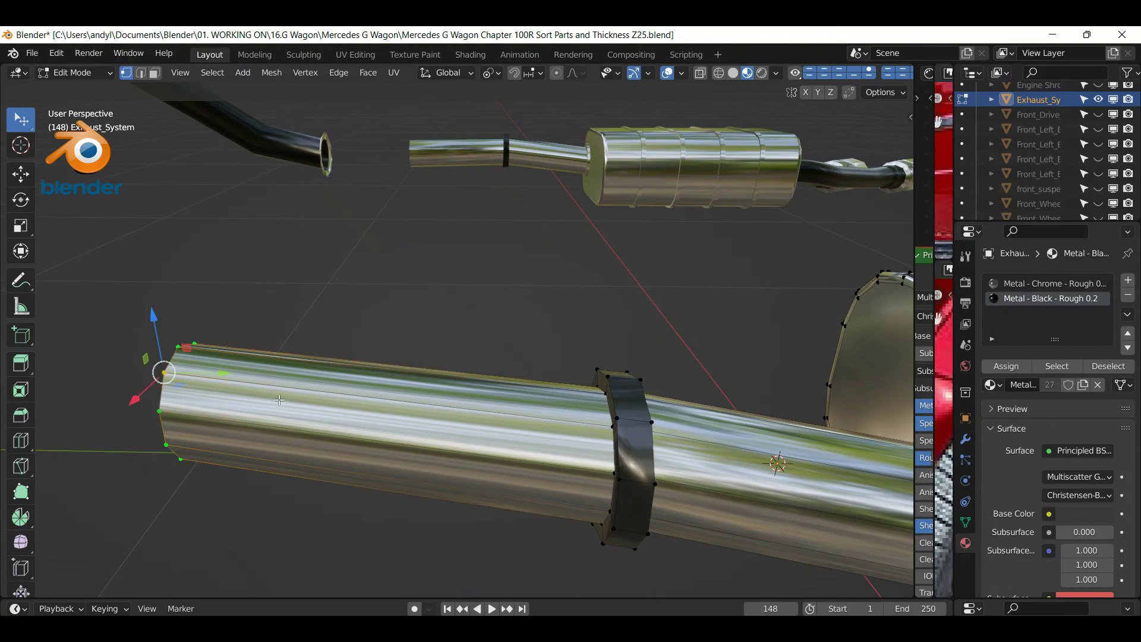
{"action": "key", "text": "ctrl+KP_Add"}
{"action": "middle_click_drag", "start_coordinate": [274, 360], "coordinate": [135, 275]}
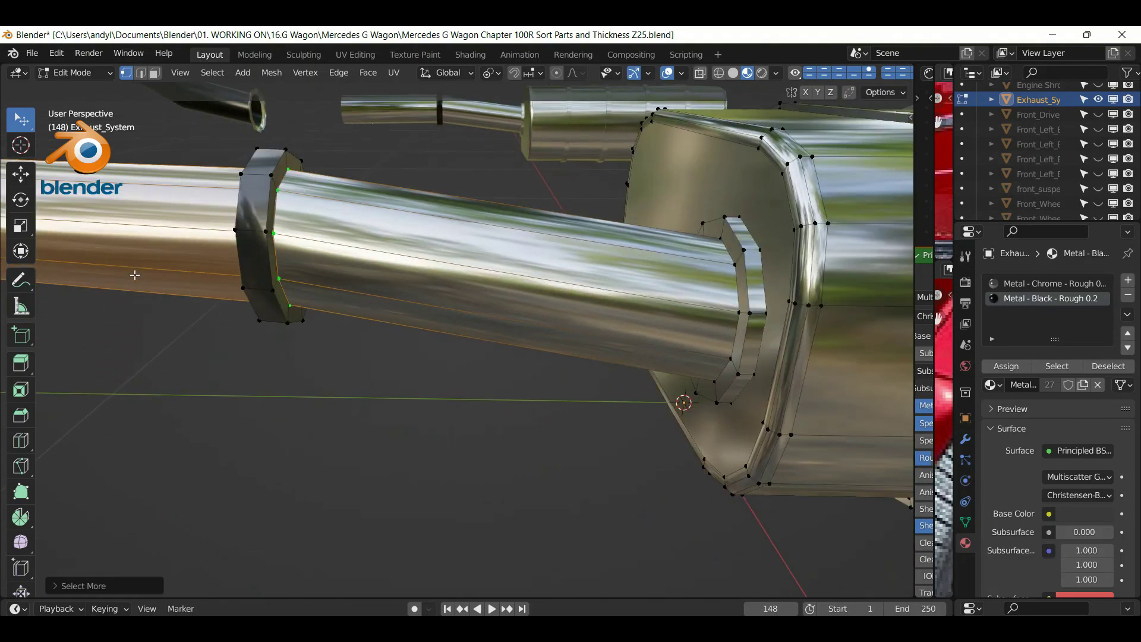
{"action": "key", "text": "ctrl+KP_Add"}
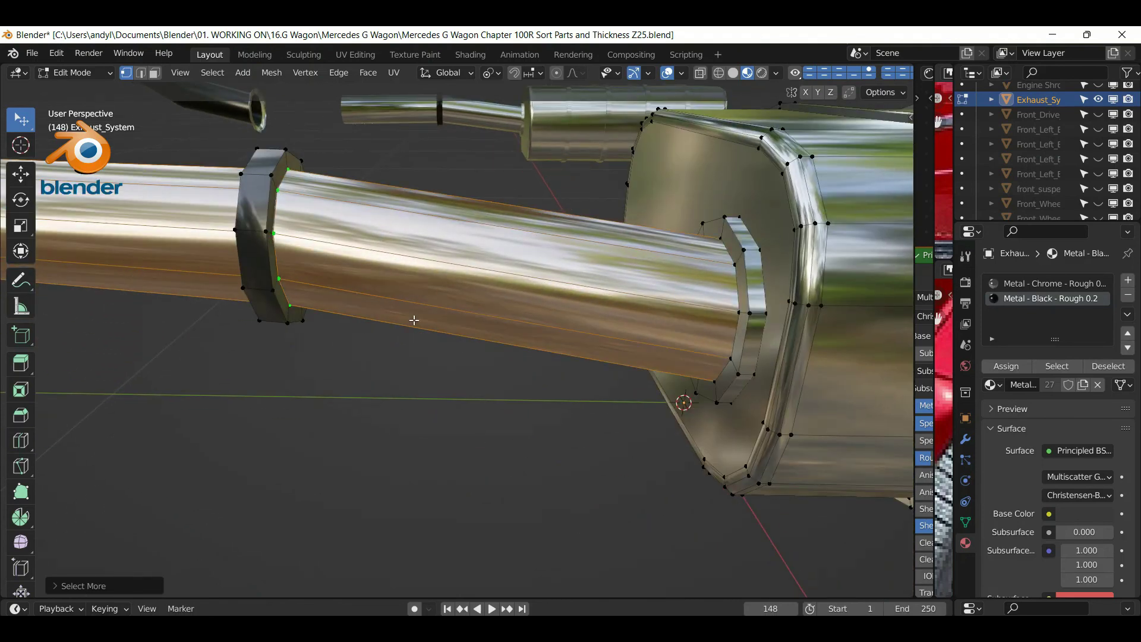
{"action": "left_click", "coordinate": [1002, 372]}
{"action": "scroll", "coordinate": [399, 319], "scroll_direction": "down", "scroll_amount": 6}
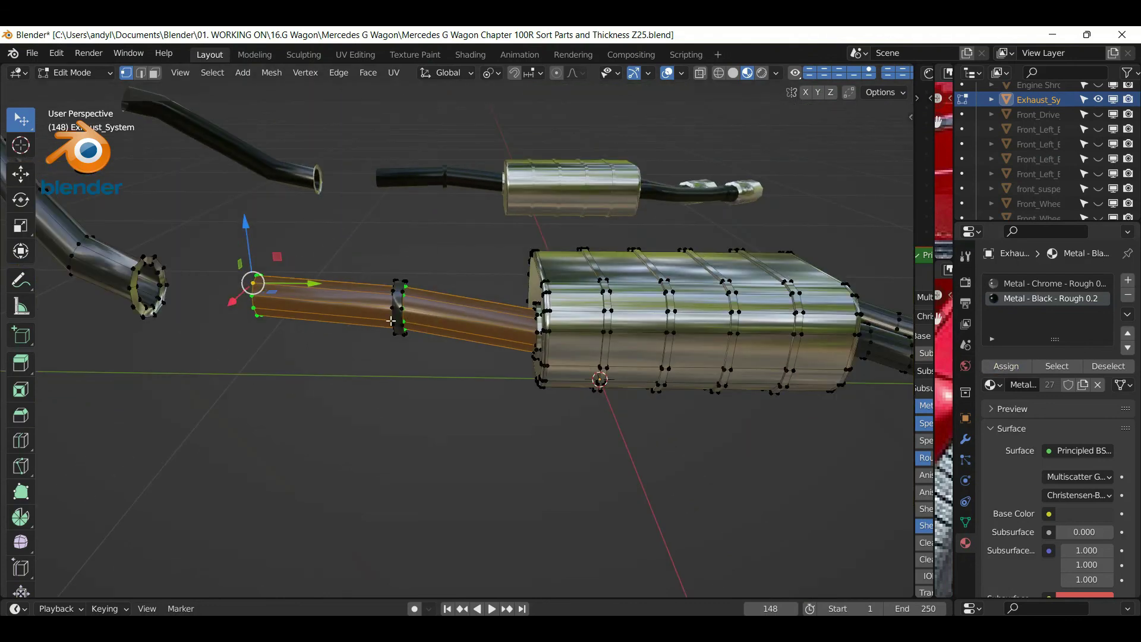
Reveal the hidden chrome sleeves, deselect everything and orbit around the exhaust
{"action": "key", "text": "alt+h"}
{"action": "left_click", "coordinate": [365, 274]}
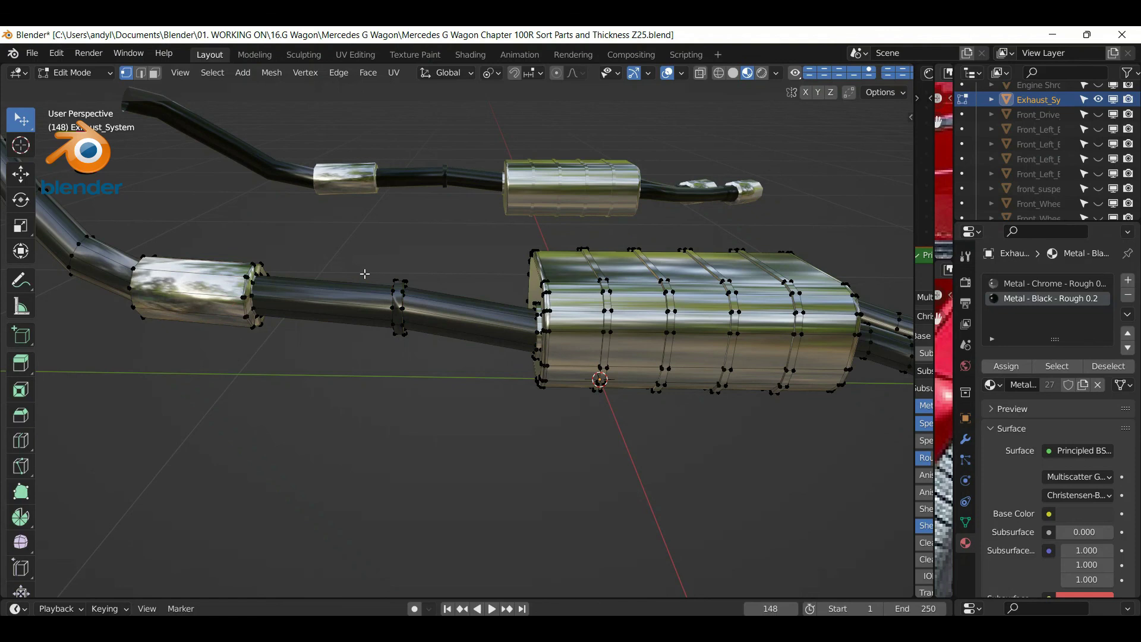
{"action": "middle_click_drag", "start_coordinate": [387, 295], "coordinate": [420, 325]}
{"action": "scroll", "coordinate": [428, 312], "scroll_direction": "down", "scroll_amount": 3}
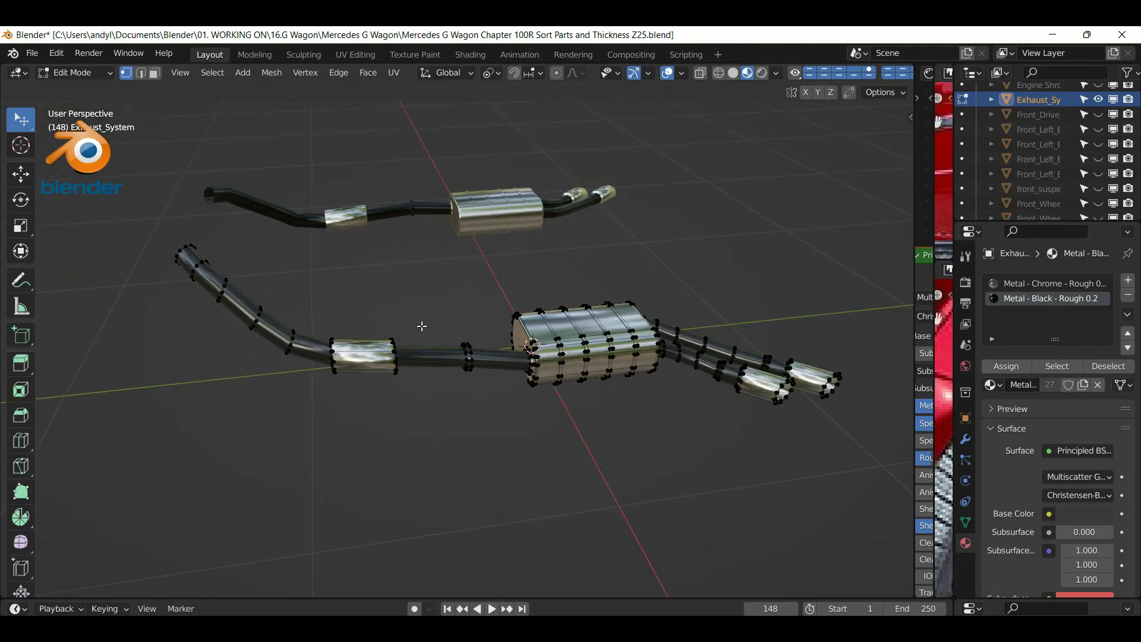
Return to Object Mode and hide Exhaust_System, leaving the number plate, disc and white bar
{"action": "key", "text": "Tab"}
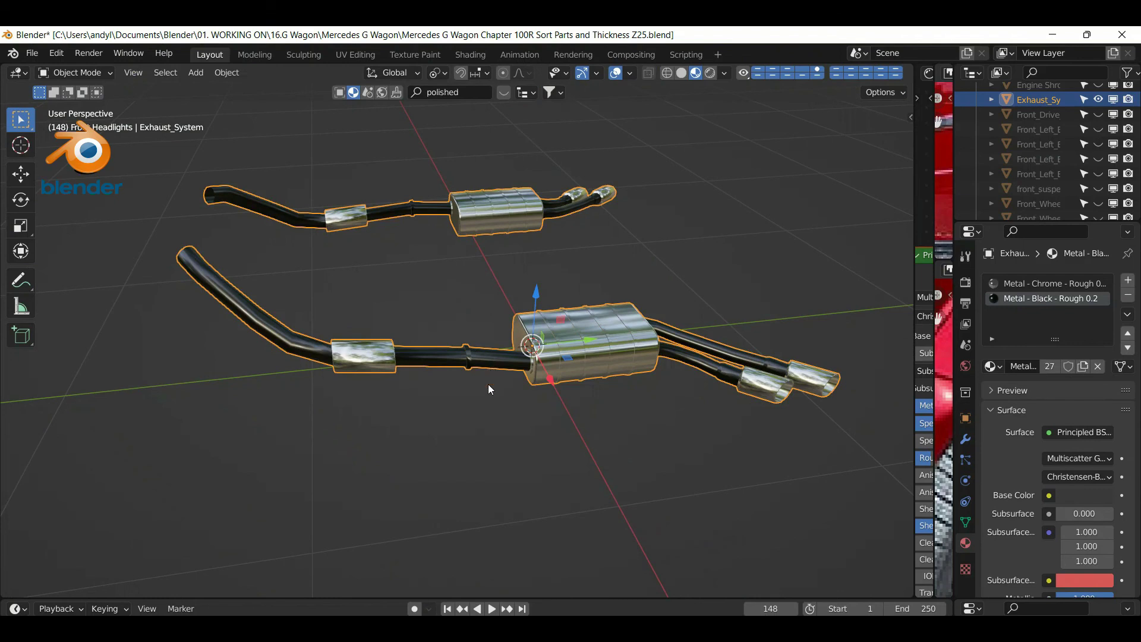
{"action": "key", "text": "h"}
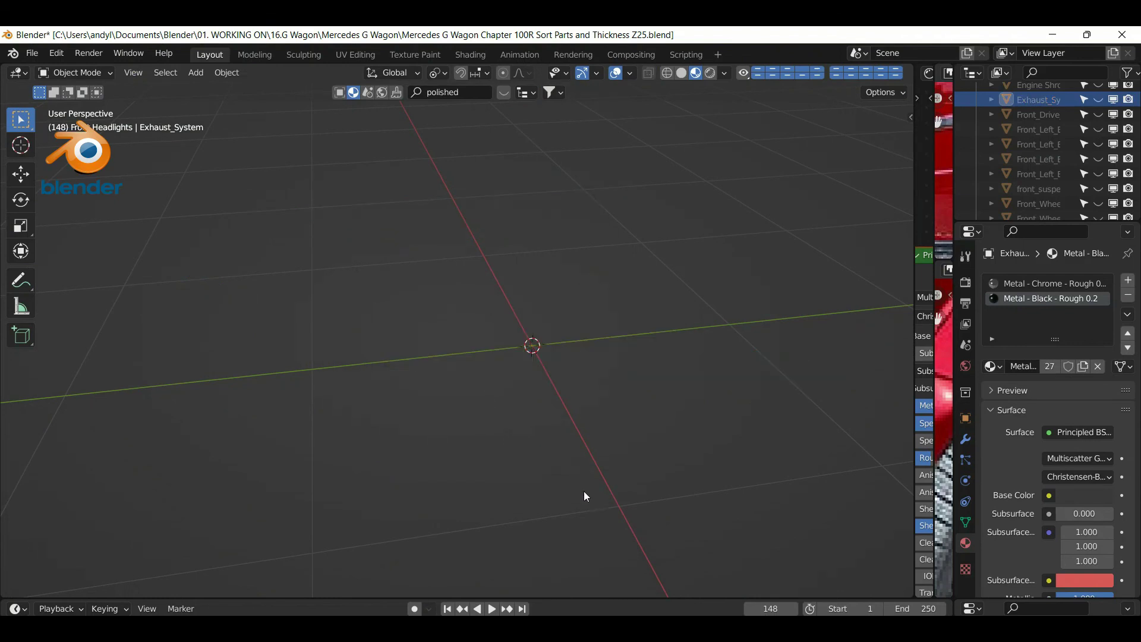
{"action": "middle_click_drag", "start_coordinate": [475, 381], "coordinate": [507, 395]}
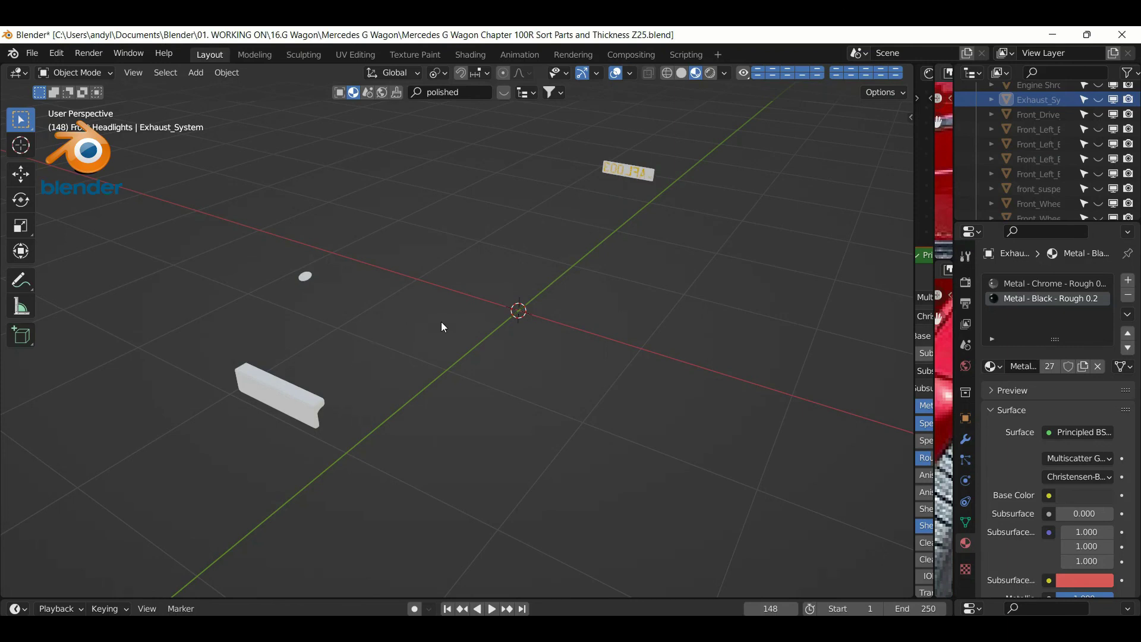
Unhide all the hidden car parts with Alt+H and clear the selection
{"action": "key", "text": "alt+h"}
{"action": "left_click", "coordinate": [539, 327]}
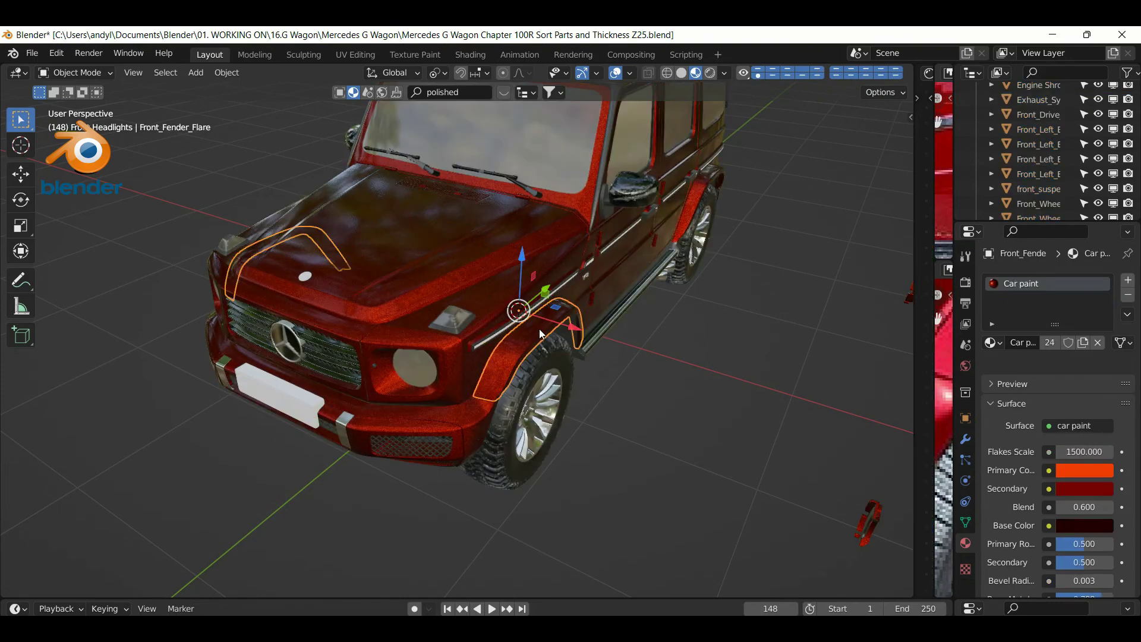
{"action": "left_click", "coordinate": [650, 355]}
{"action": "middle_click_drag", "start_coordinate": [633, 311], "coordinate": [546, 325]}
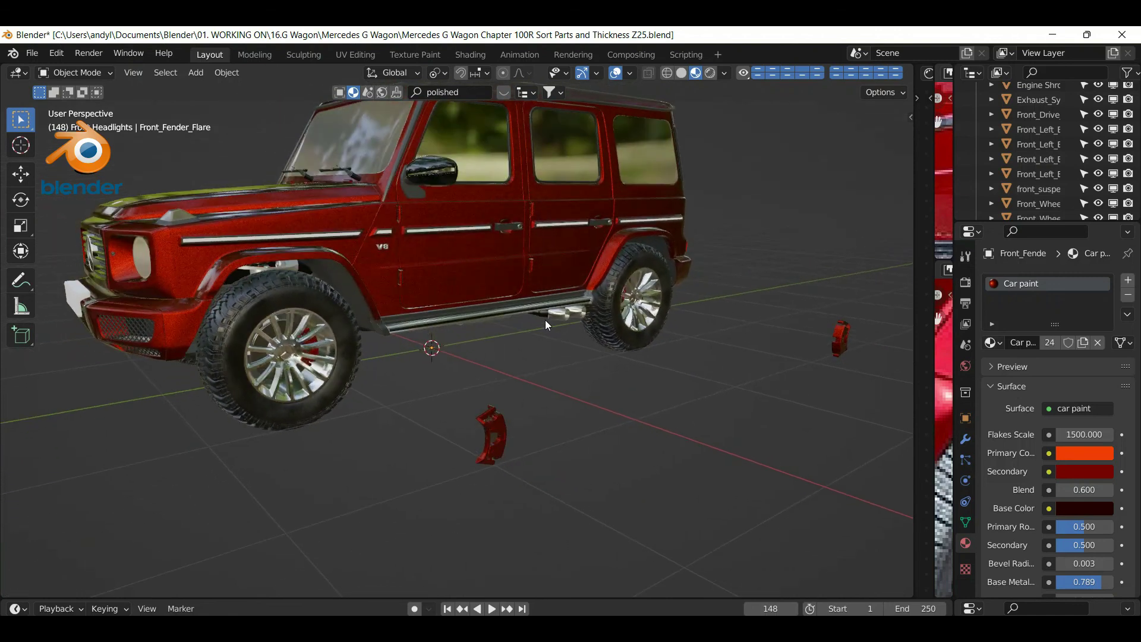
Select the small front-left caliper piece and show its Bevel and Subdivision modifiers
{"action": "left_click", "coordinate": [489, 432]}
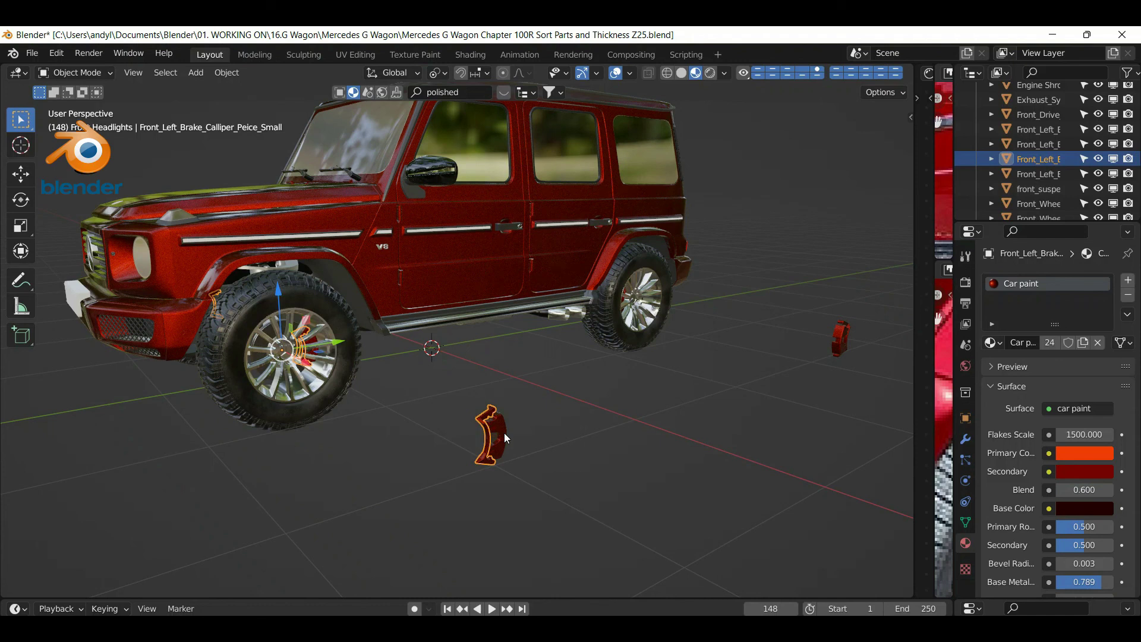
{"action": "left_click", "coordinate": [504, 434], "text": "shift"}
{"action": "middle_click_drag", "start_coordinate": [396, 384], "coordinate": [371, 376]}
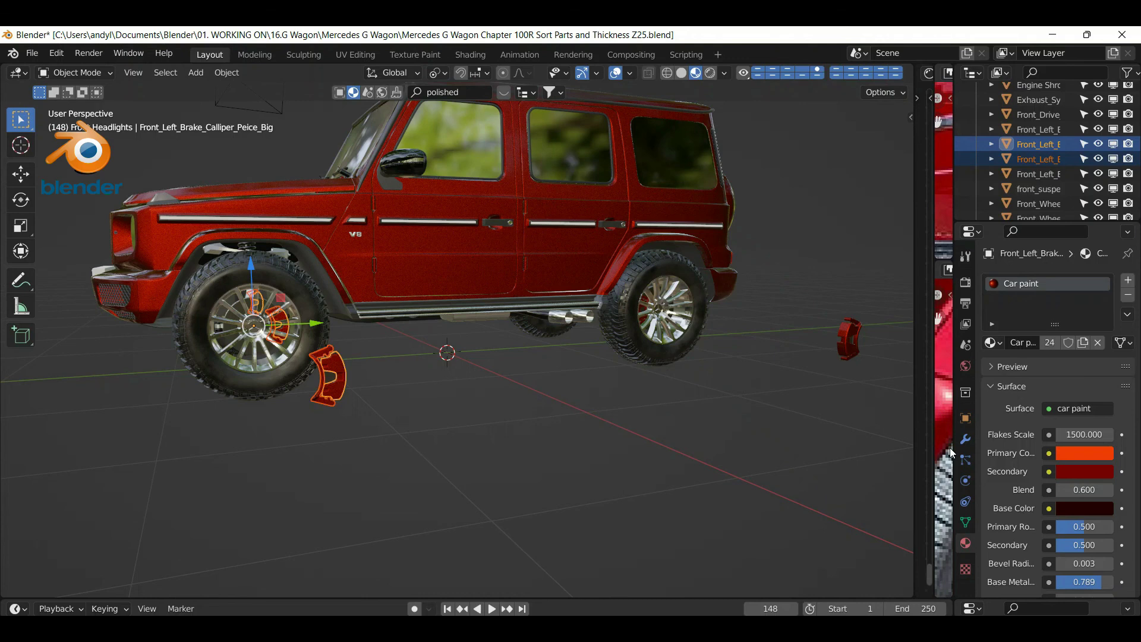
{"action": "left_click", "coordinate": [964, 440]}
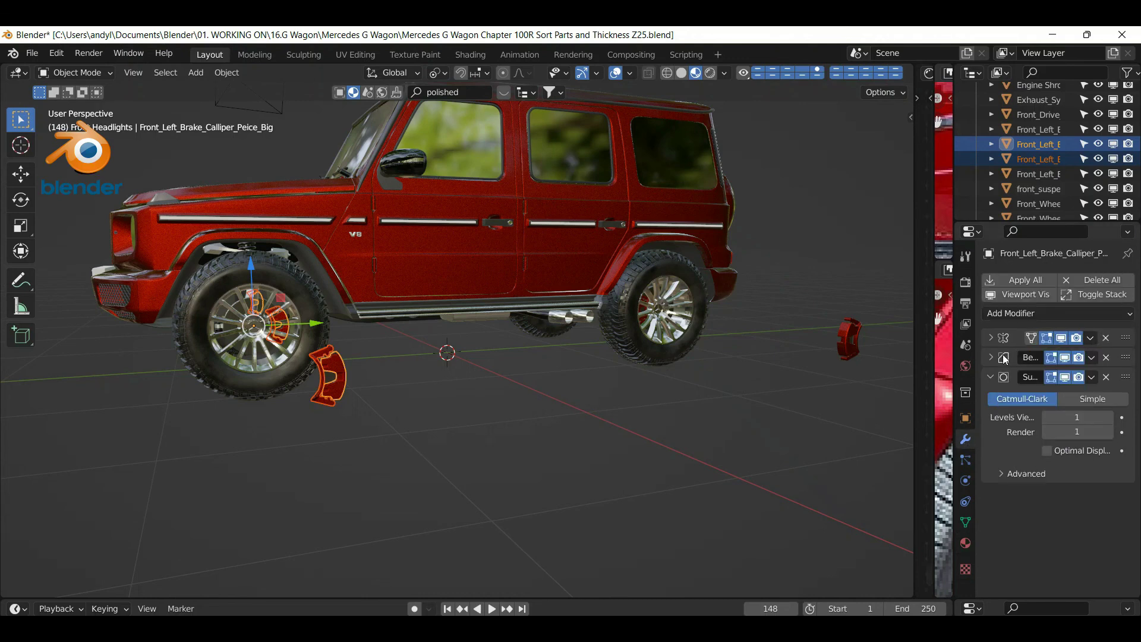
{"action": "middle_click_drag", "start_coordinate": [432, 383], "coordinate": [457, 383]}
{"action": "left_click", "coordinate": [484, 381]}
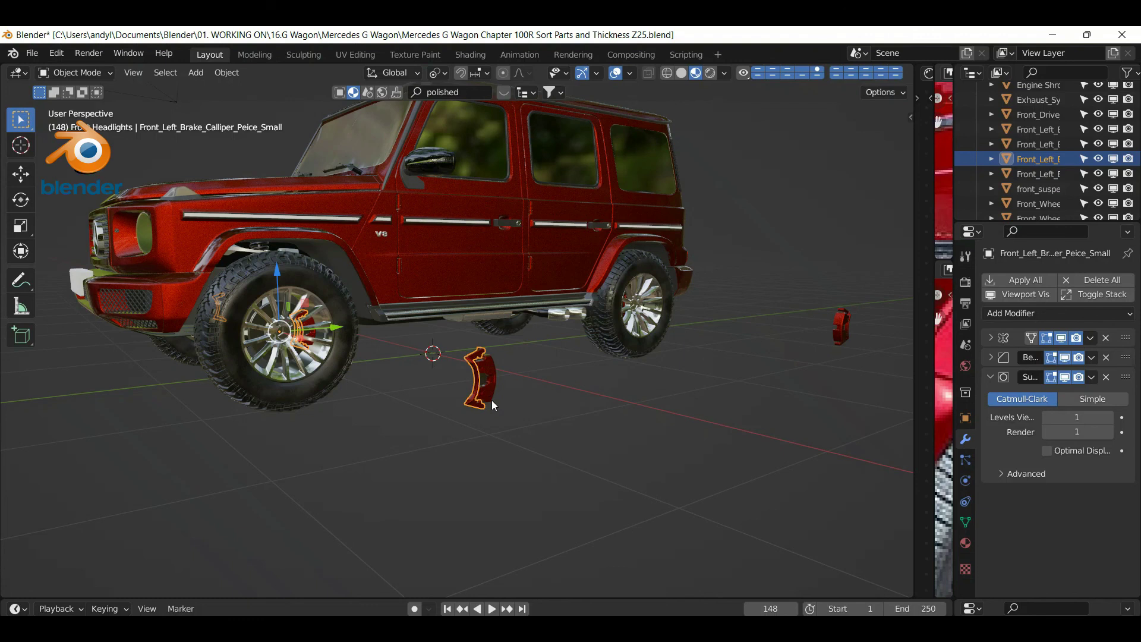
Enter Edit Mode on the small caliper piece and clear its mesh selection
{"action": "key", "text": "Tab"}
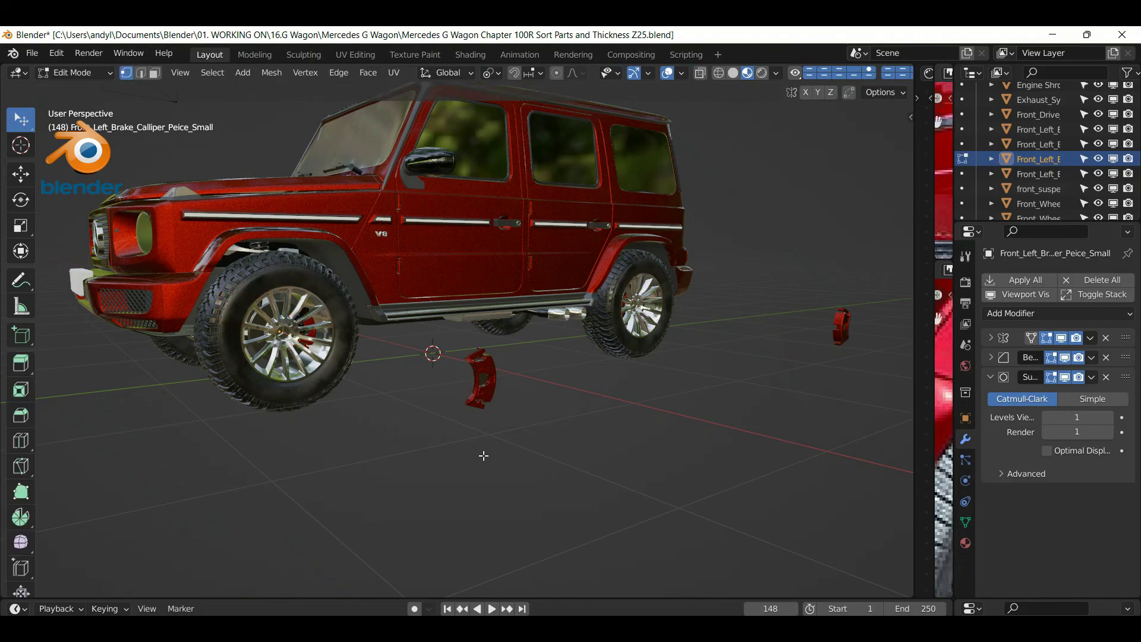
{"action": "mouse_move", "coordinate": [486, 411]}
{"action": "middle_mouse_down"}
{"action": "mouse_move", "coordinate": [509, 395]}
{"action": "mouse_move", "coordinate": [490, 433]}
{"action": "middle_mouse_up"}
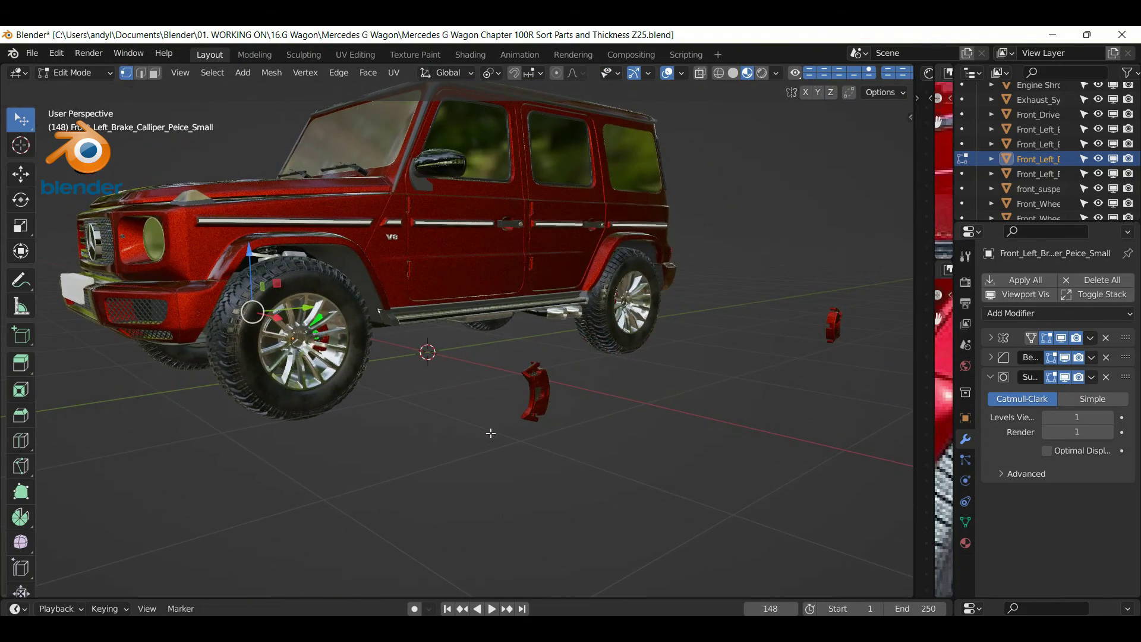
{"action": "key", "text": "alt+a"}
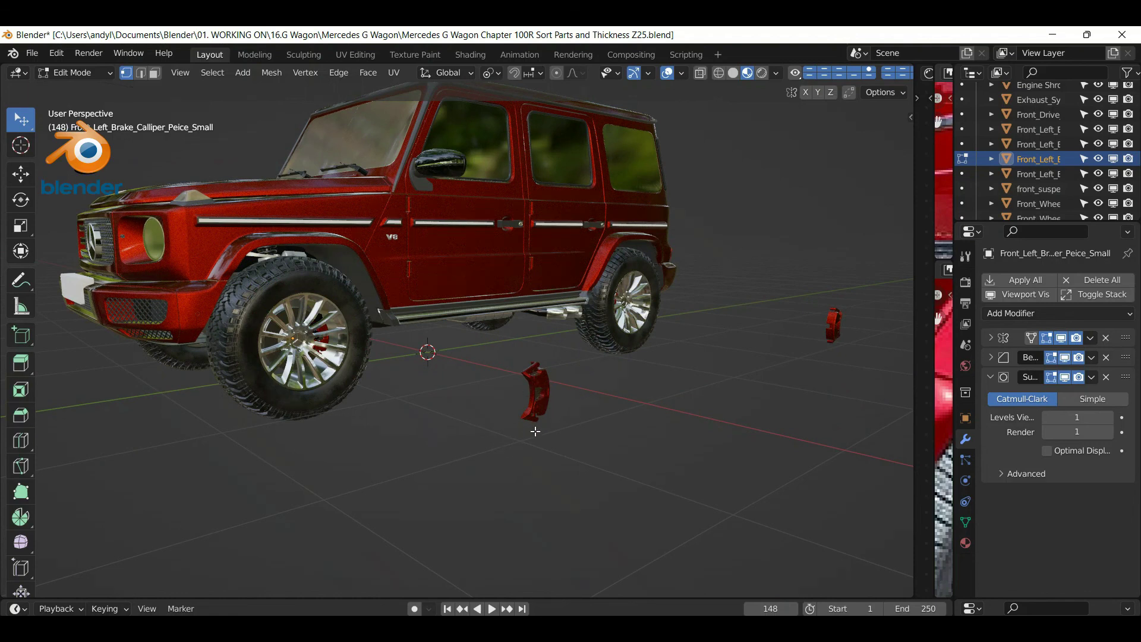
{"action": "key", "text": "Tab"}
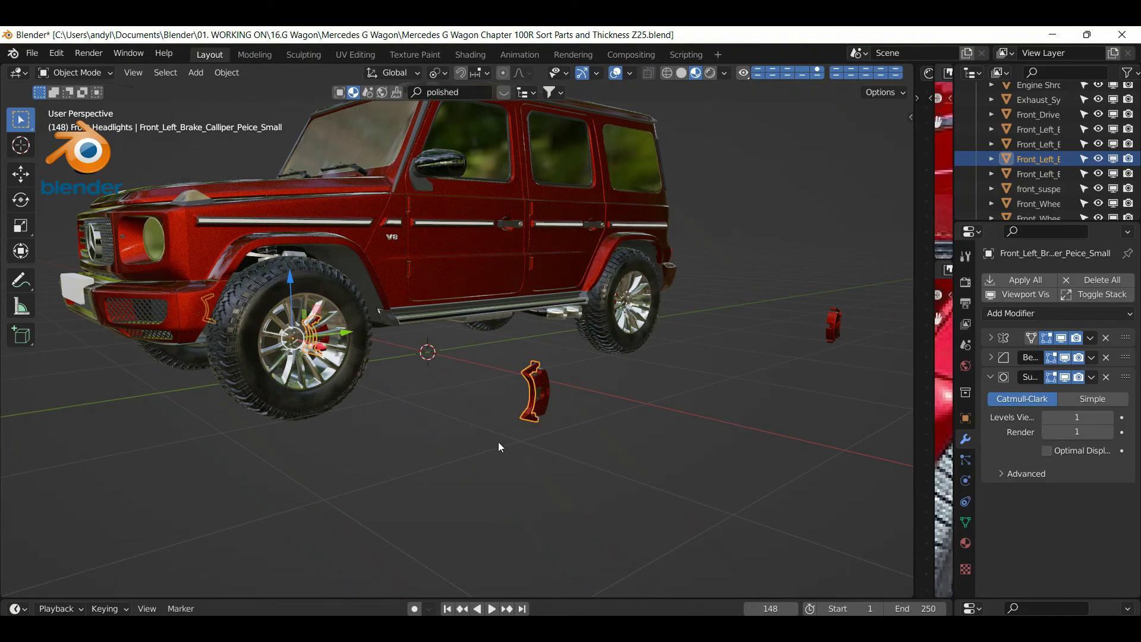
{"action": "key", "text": "Tab"}
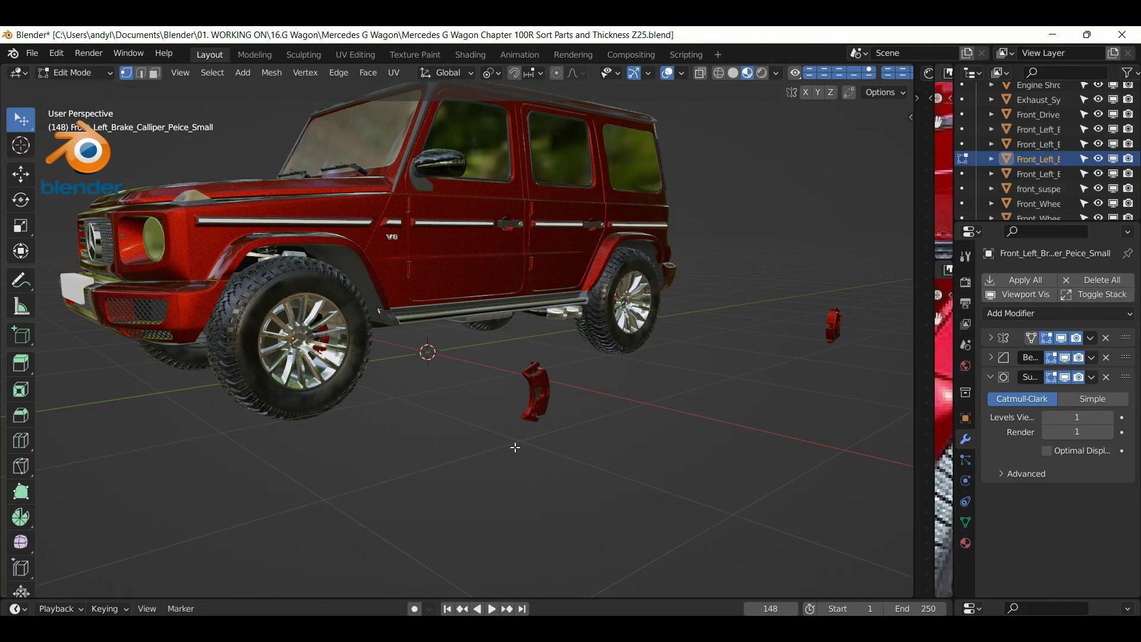
Inspect the caliper mesh up close and select all its geometry in Edit Mode
{"action": "scroll", "coordinate": [525, 409], "scroll_direction": "up", "scroll_amount": 3}
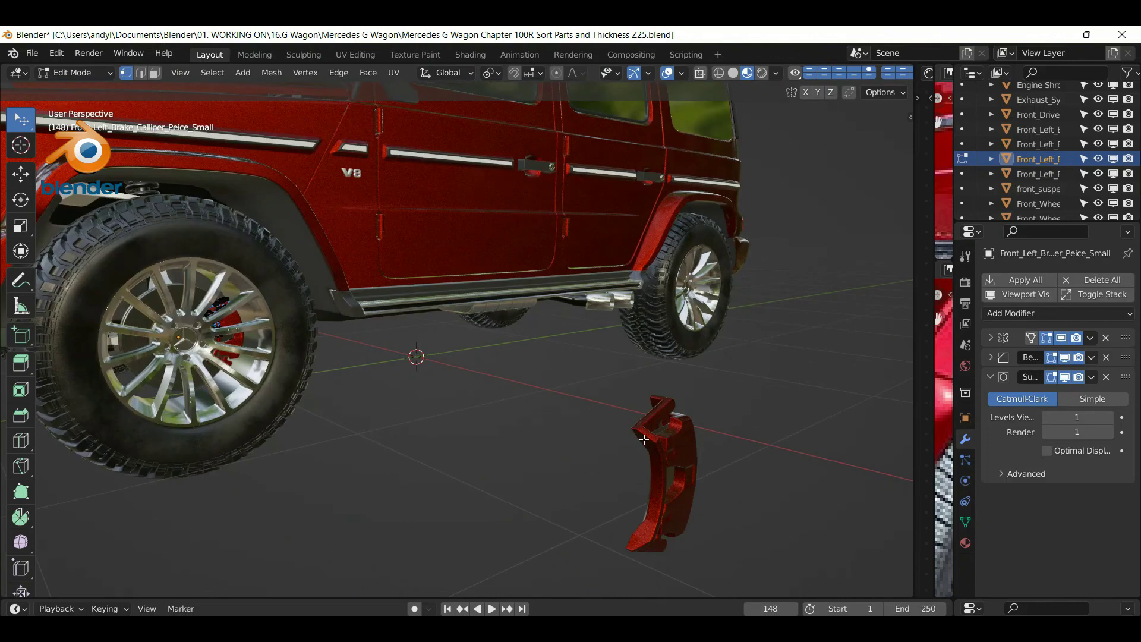
{"action": "middle_click_drag", "start_coordinate": [633, 443], "coordinate": [613, 437]}
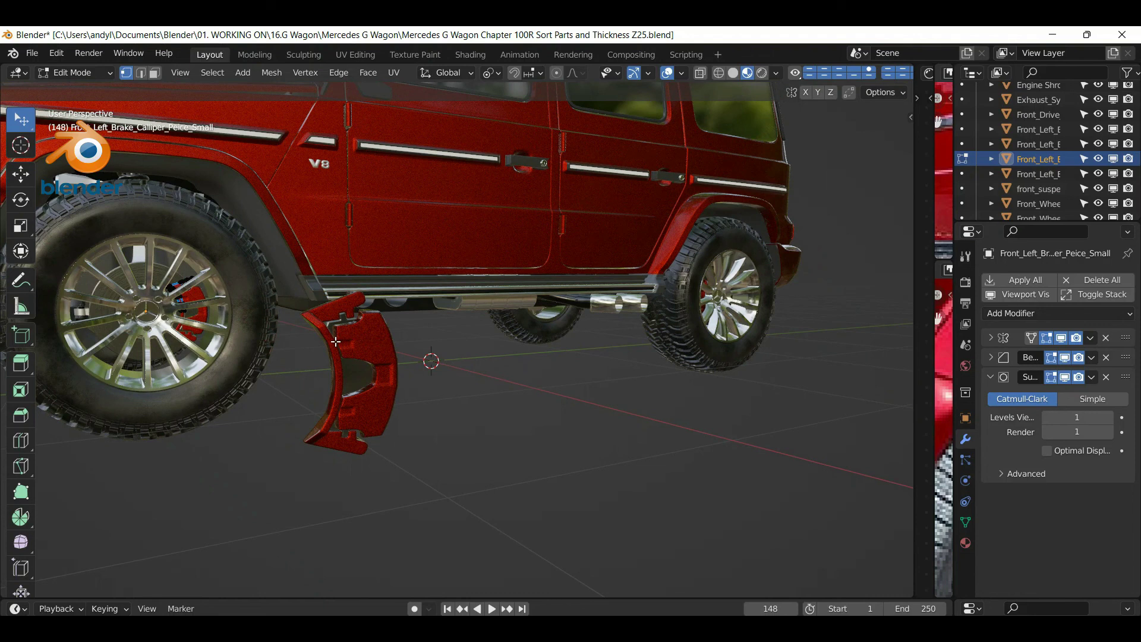
{"action": "middle_click_drag", "start_coordinate": [347, 348], "coordinate": [385, 378]}
{"action": "key", "text": "Tab"}
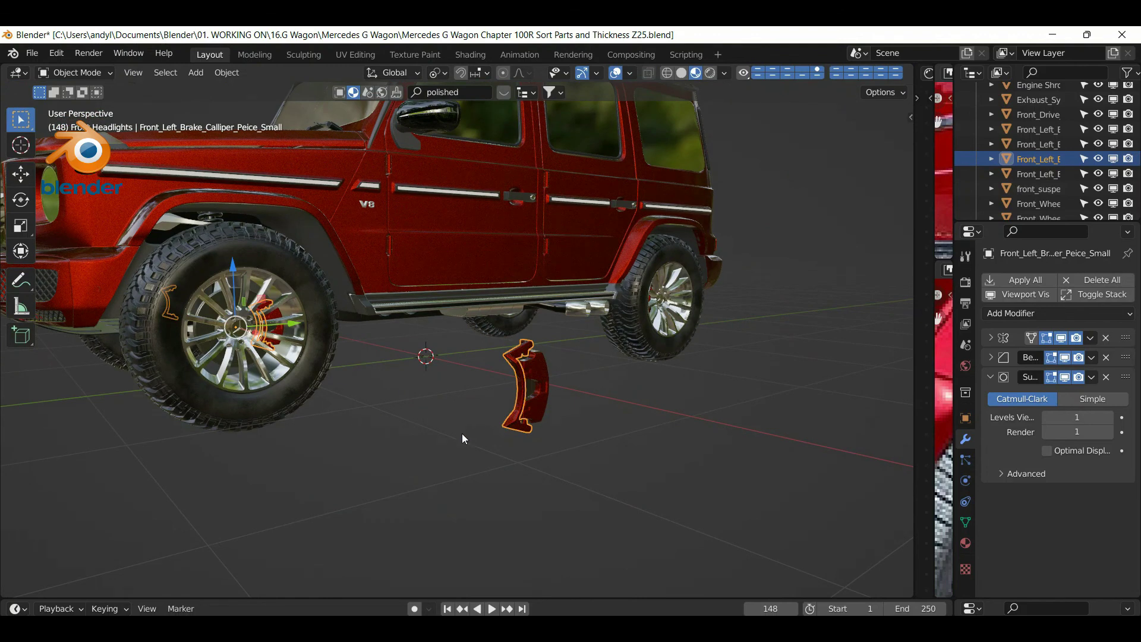
{"action": "key", "text": "Tab"}
{"action": "key", "text": "a"}
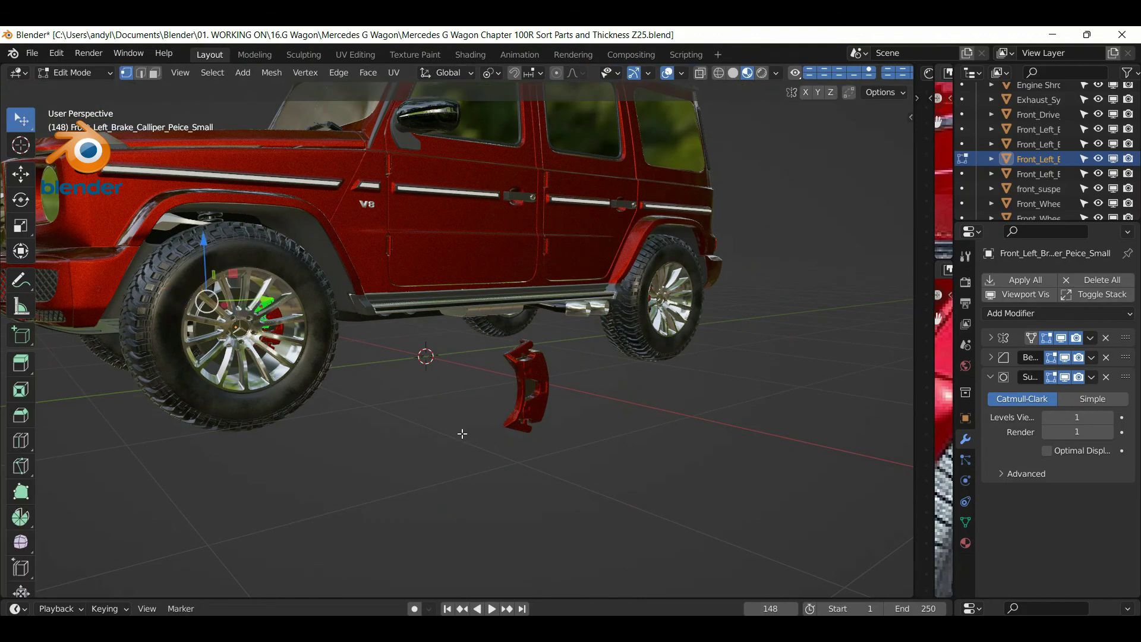
{"action": "mouse_move", "coordinate": [462, 434]}
{"action": "middle_mouse_down"}
{"action": "mouse_move", "coordinate": [483, 420]}
{"action": "mouse_move", "coordinate": [470, 430]}
{"action": "middle_mouse_up"}
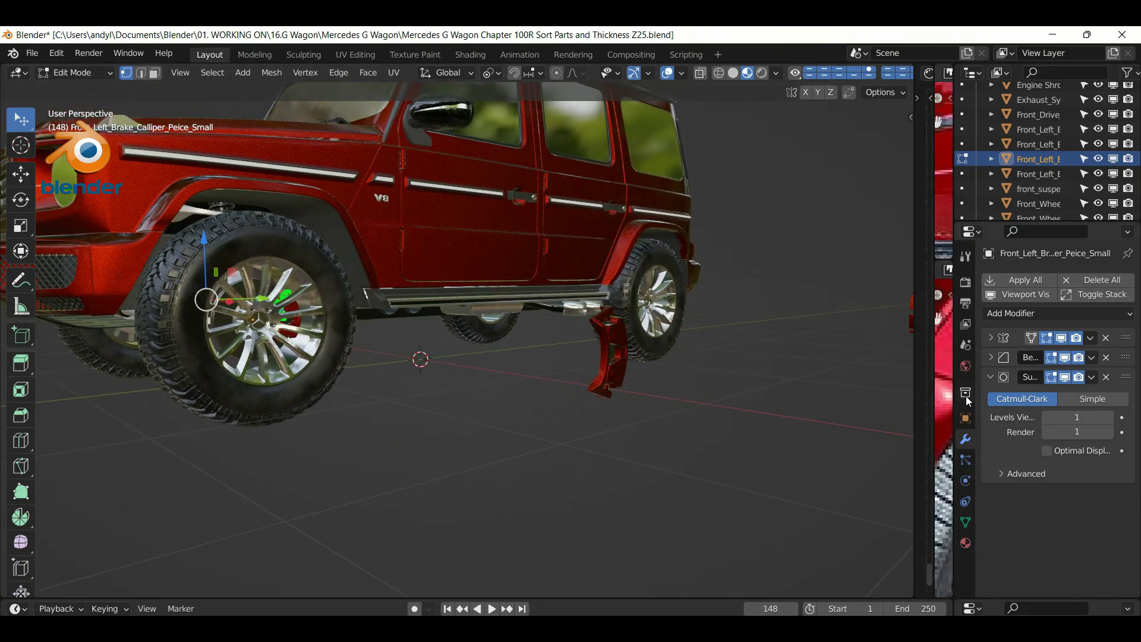
Turn off the Z axis on the small front-left caliper piece's Mirror modifier
{"action": "left_click", "coordinate": [991, 339]}
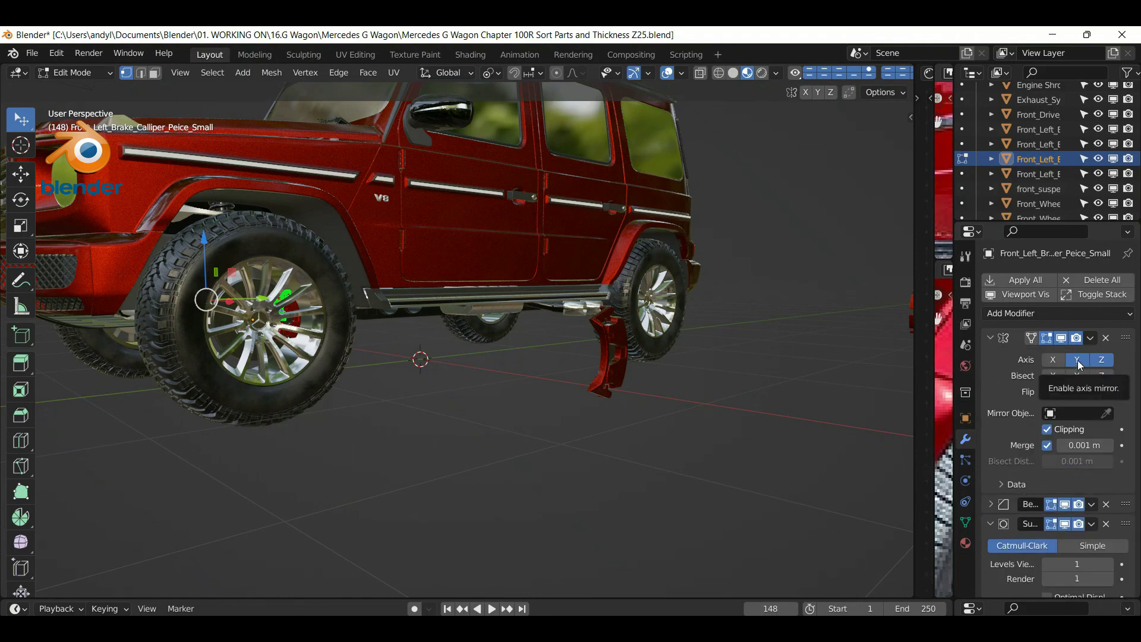
{"action": "left_click", "coordinate": [1101, 364]}
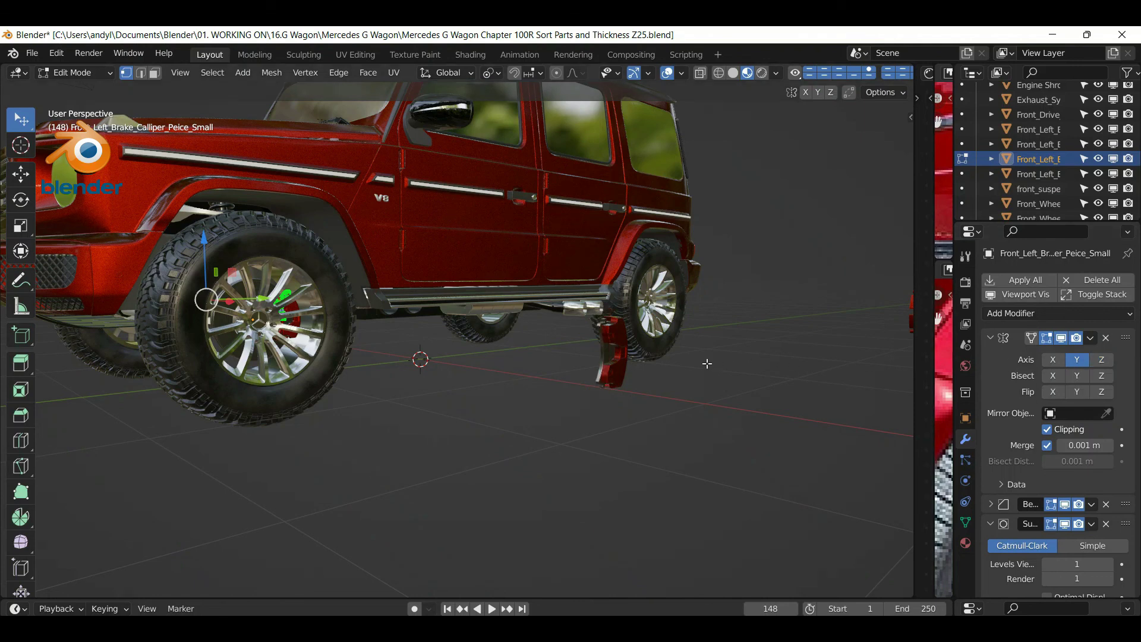
{"action": "key", "text": "Tab"}
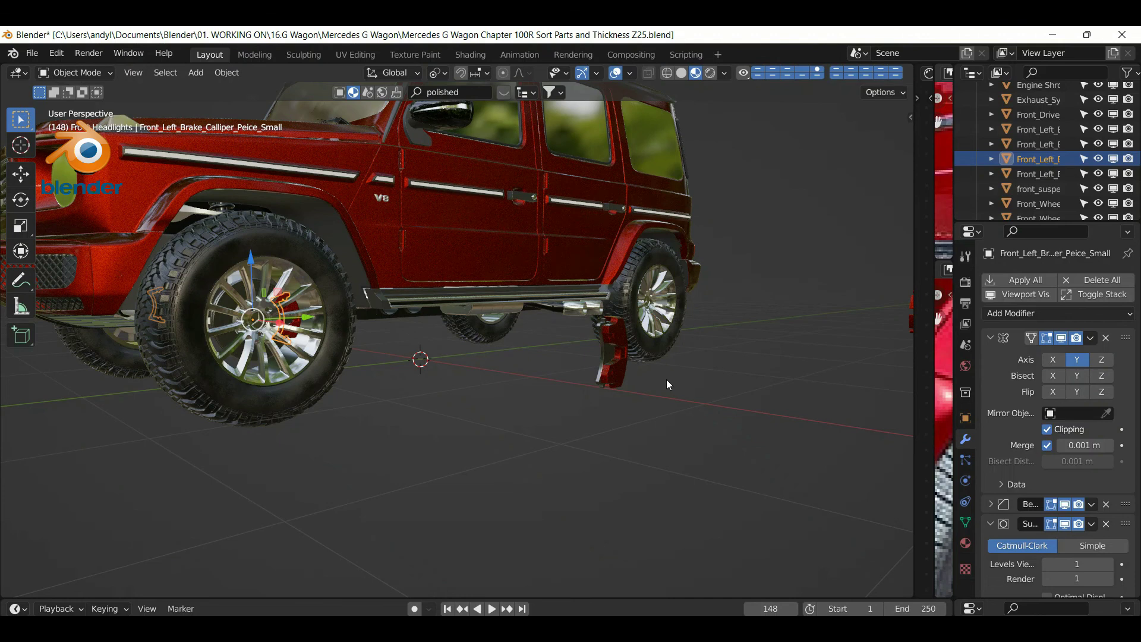
Turn off Mirror Z on the front-left pads and check the big front-left piece's mirror
{"action": "left_click", "coordinate": [606, 364]}
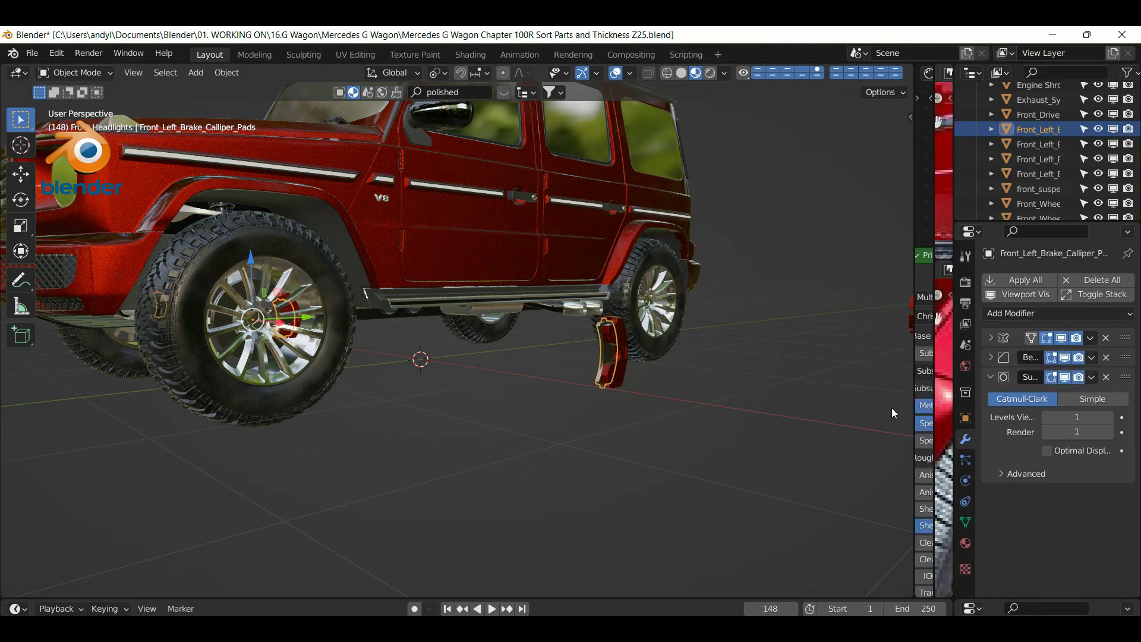
{"action": "left_click", "coordinate": [990, 337]}
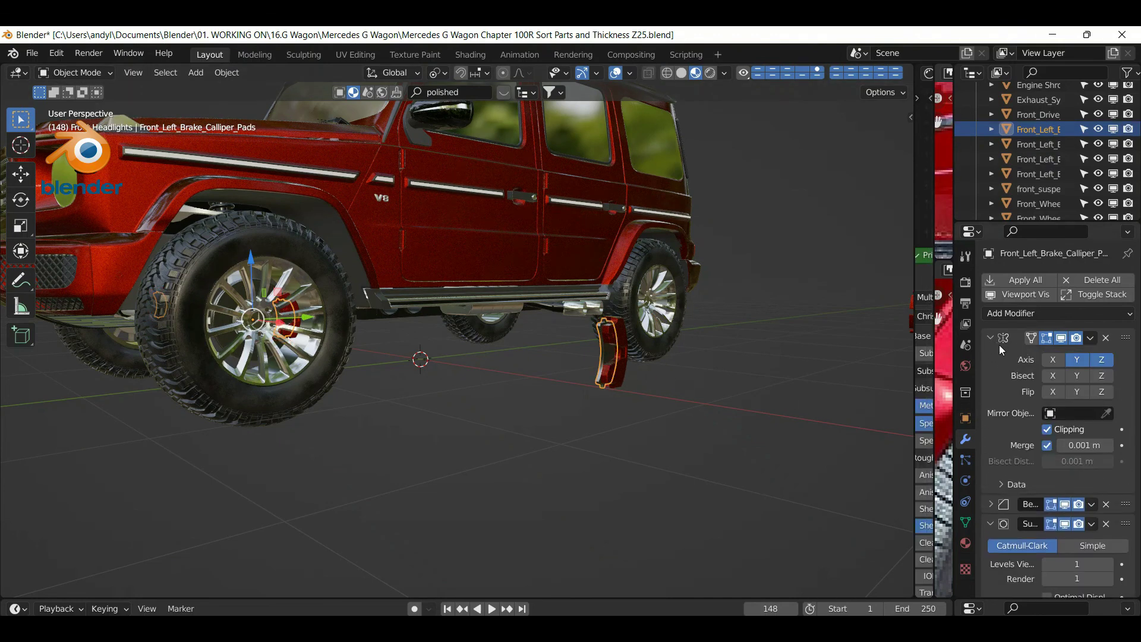
{"action": "left_click", "coordinate": [1103, 361]}
{"action": "left_click", "coordinate": [1103, 361]}
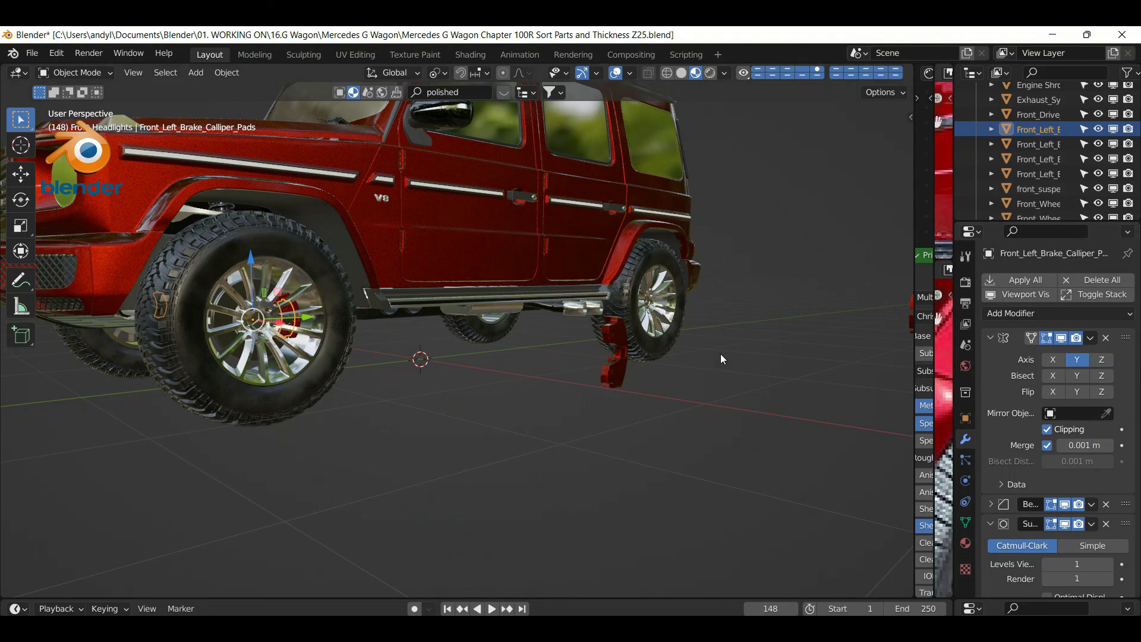
{"action": "left_click", "coordinate": [621, 347]}
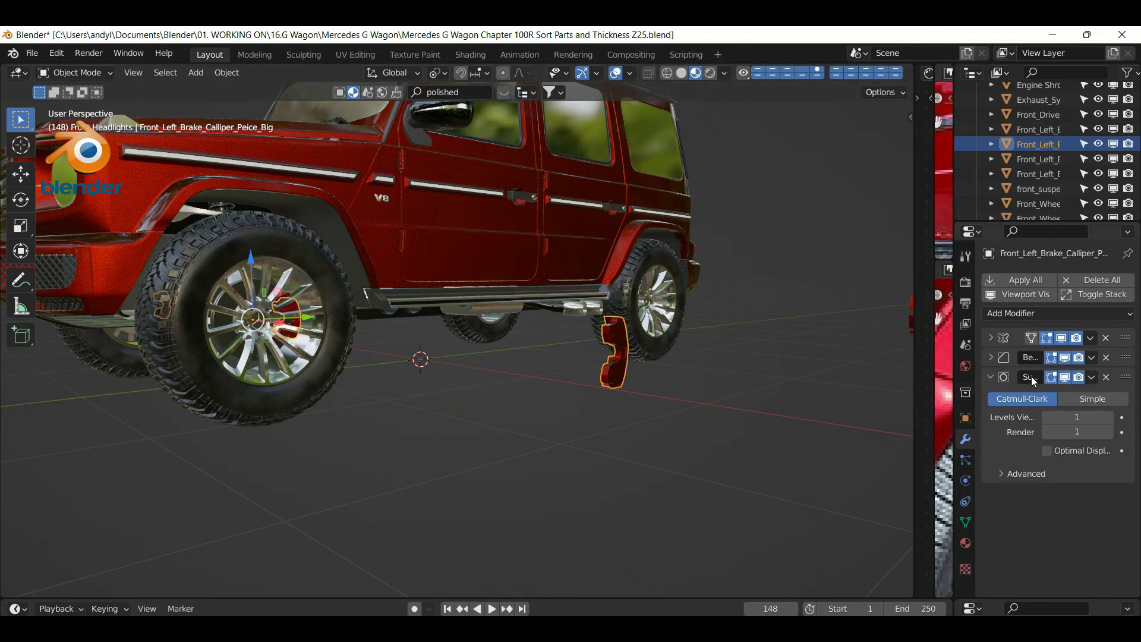
{"action": "left_click", "coordinate": [996, 340]}
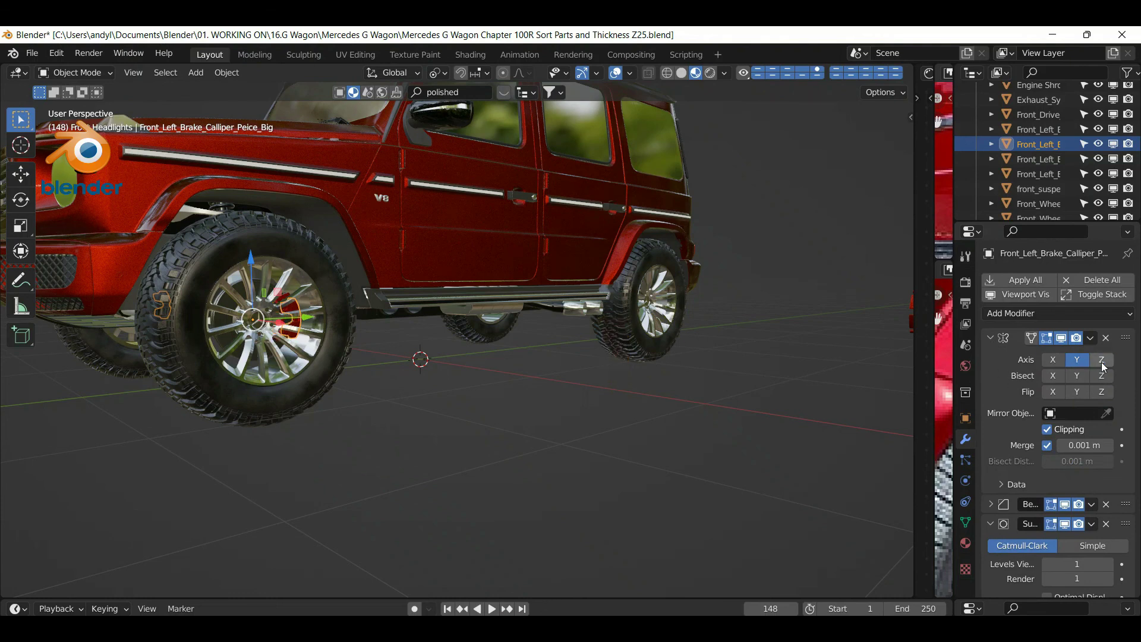
{"action": "middle_click_drag", "start_coordinate": [598, 385], "coordinate": [564, 382]}
{"action": "mouse_move", "coordinate": [687, 370]}
{"action": "middle_mouse_down"}
{"action": "mouse_move", "coordinate": [670, 387]}
{"action": "mouse_move", "coordinate": [696, 373]}
{"action": "middle_mouse_up"}
Turn off Mirror Z on the rear-left big caliper piece and check the rear pads
{"action": "left_click", "coordinate": [757, 343]}
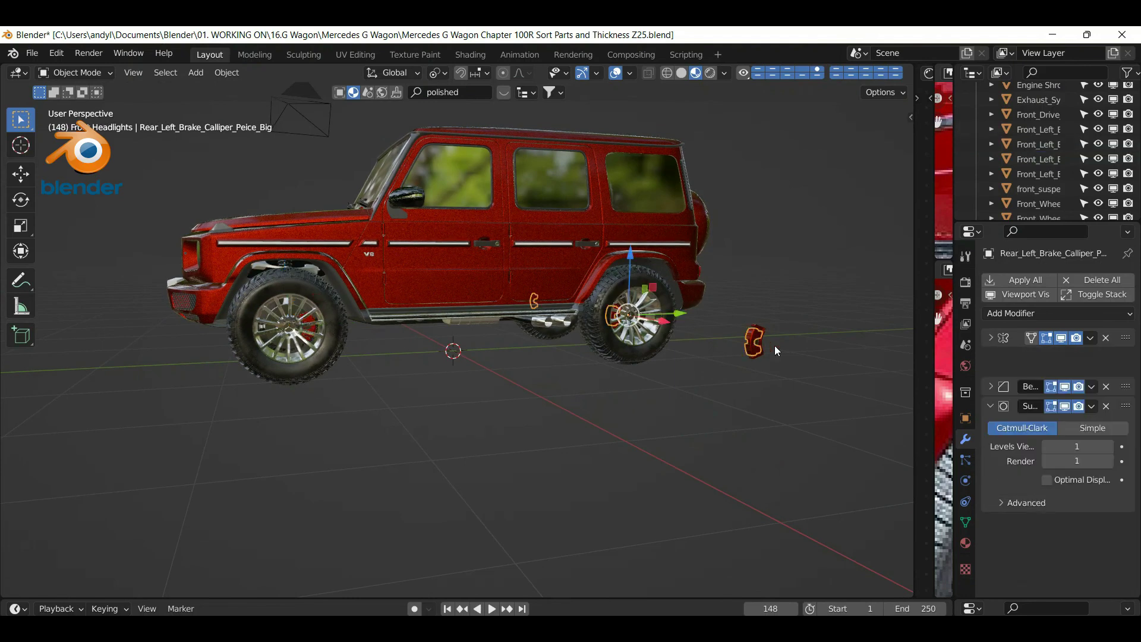
{"action": "left_click", "coordinate": [993, 338]}
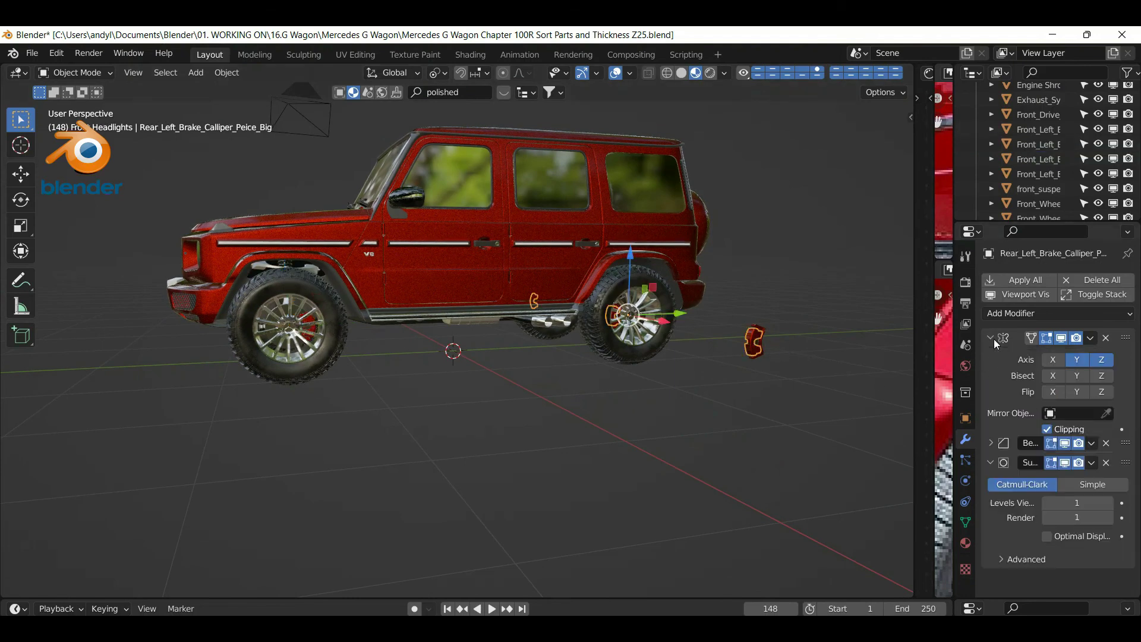
{"action": "left_click", "coordinate": [1099, 360]}
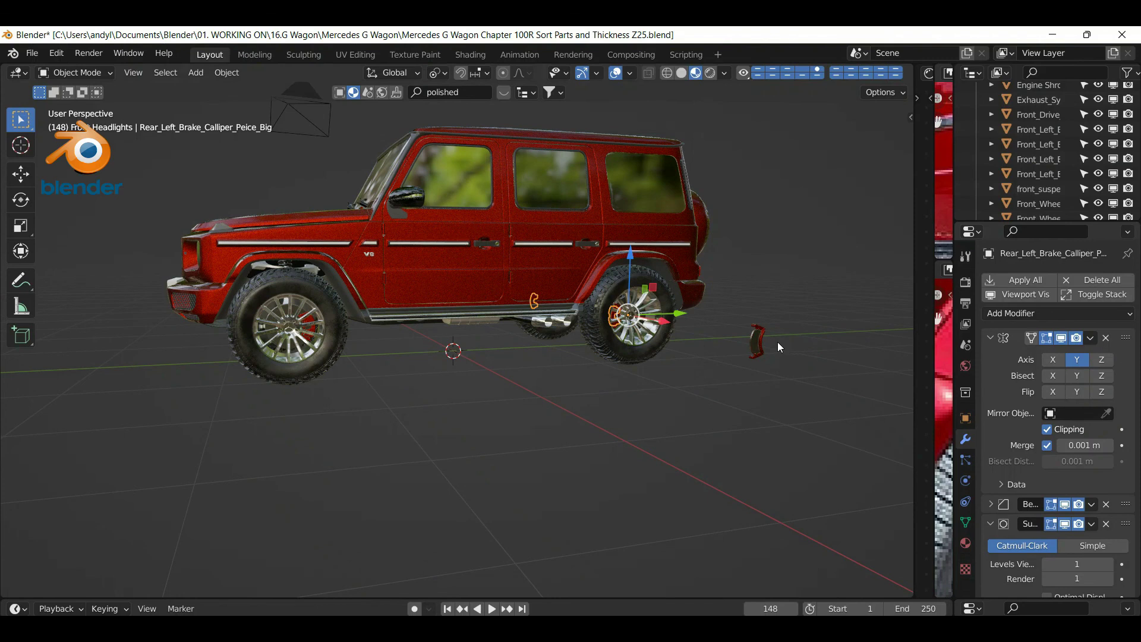
{"action": "left_click", "coordinate": [756, 349]}
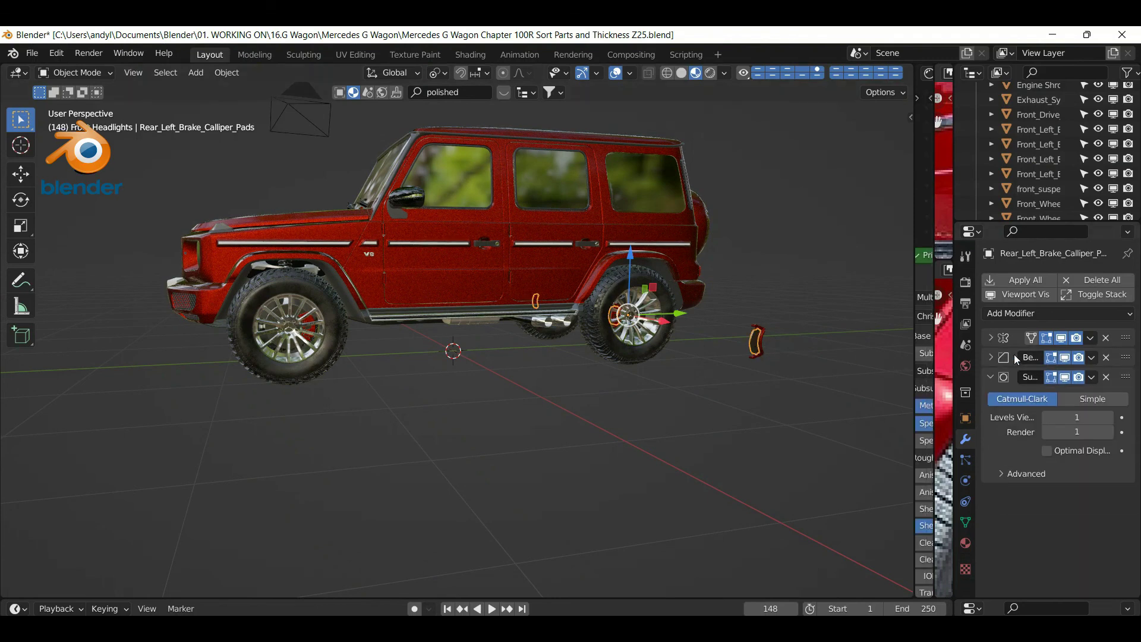
{"action": "left_click", "coordinate": [993, 338]}
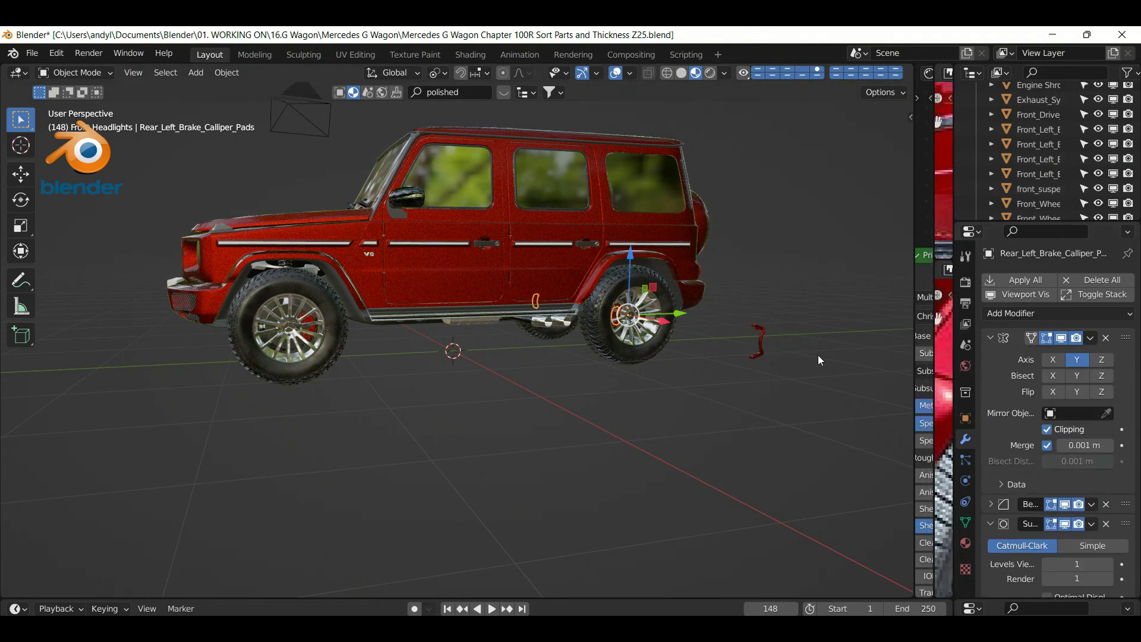
Turn off Mirror Z on the rear-left small caliper piece, leaving only Y
{"action": "left_click", "coordinate": [758, 354]}
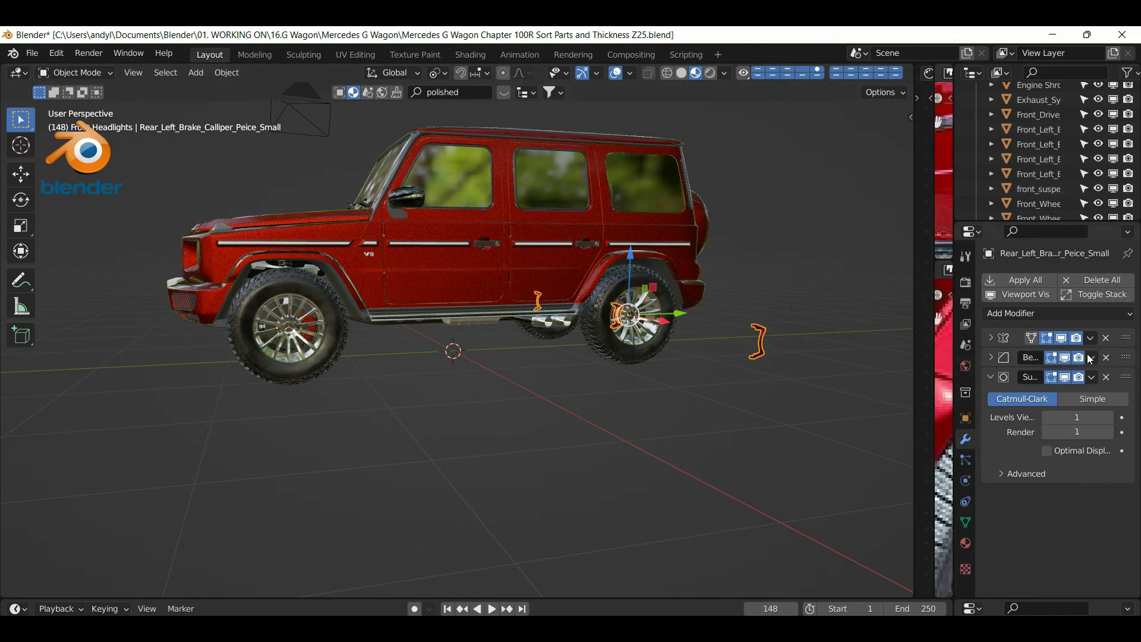
{"action": "left_click", "coordinate": [991, 339]}
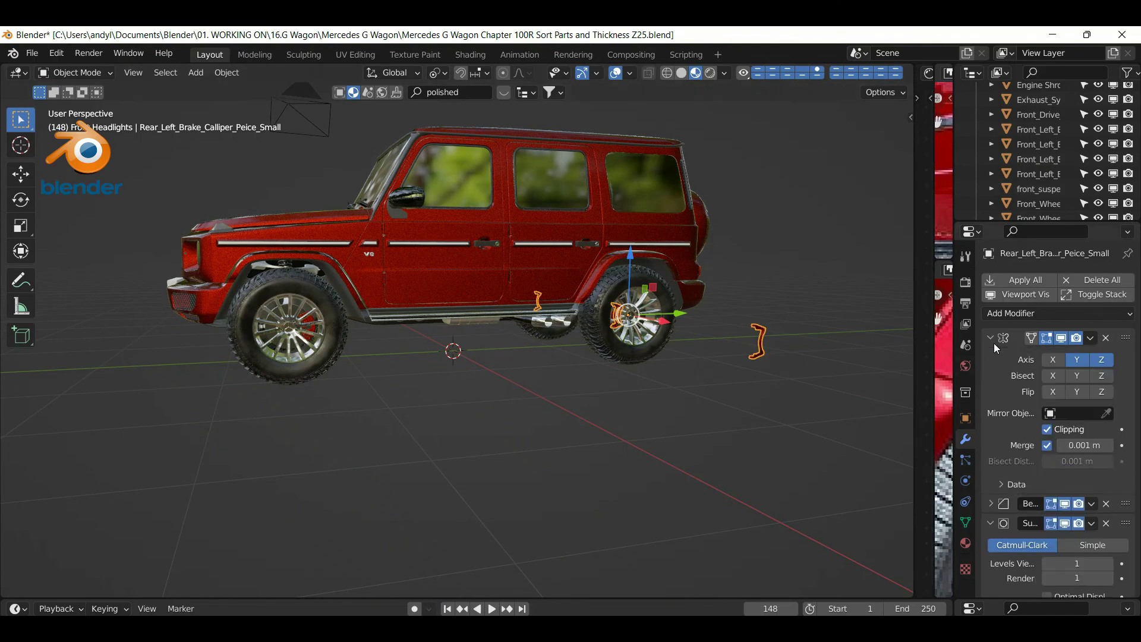
{"action": "left_click", "coordinate": [1101, 359]}
{"action": "left_click", "coordinate": [635, 409]}
{"action": "scroll", "coordinate": [594, 383], "scroll_direction": "up", "scroll_amount": 3}
Select the Front_Doors_Trim Infill piece on the car's left side and show its material
{"action": "middle_click_drag", "start_coordinate": [565, 398], "coordinate": [903, 429]}
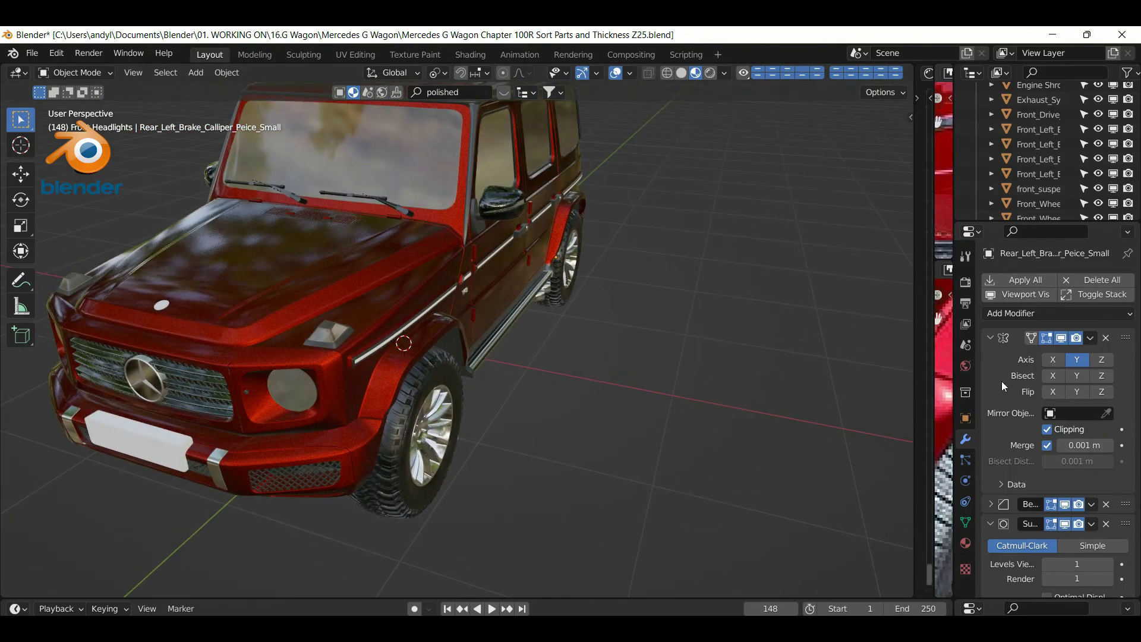
{"action": "middle_click_drag", "start_coordinate": [801, 334], "coordinate": [665, 339]}
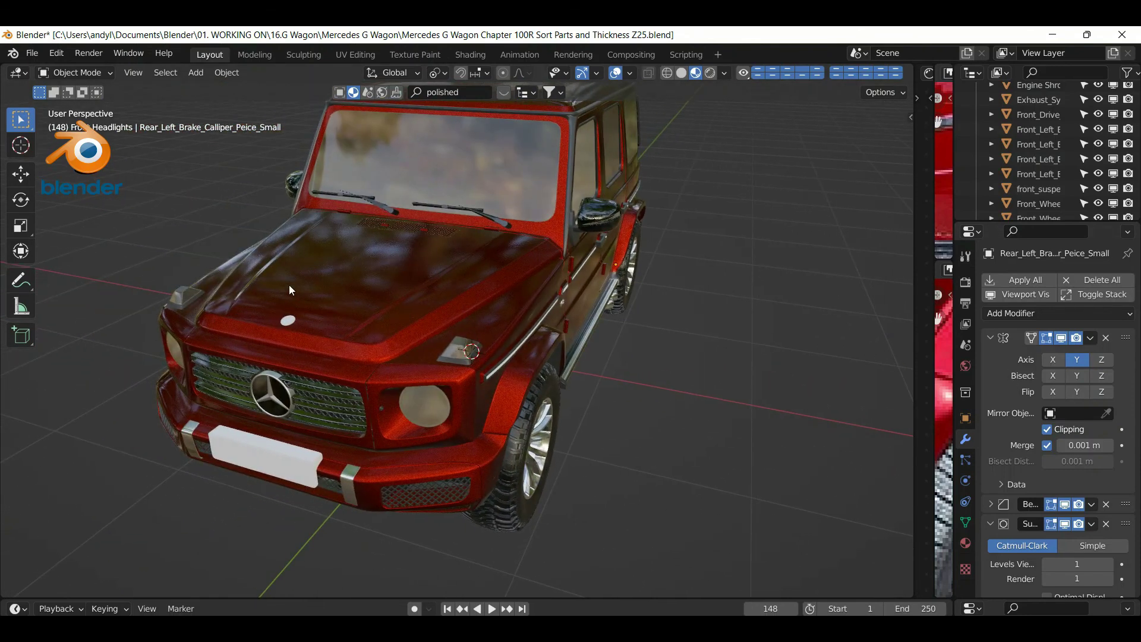
{"action": "middle_click_drag", "start_coordinate": [283, 320], "coordinate": [254, 306]}
{"action": "middle_click_drag", "start_coordinate": [354, 285], "coordinate": [391, 300]}
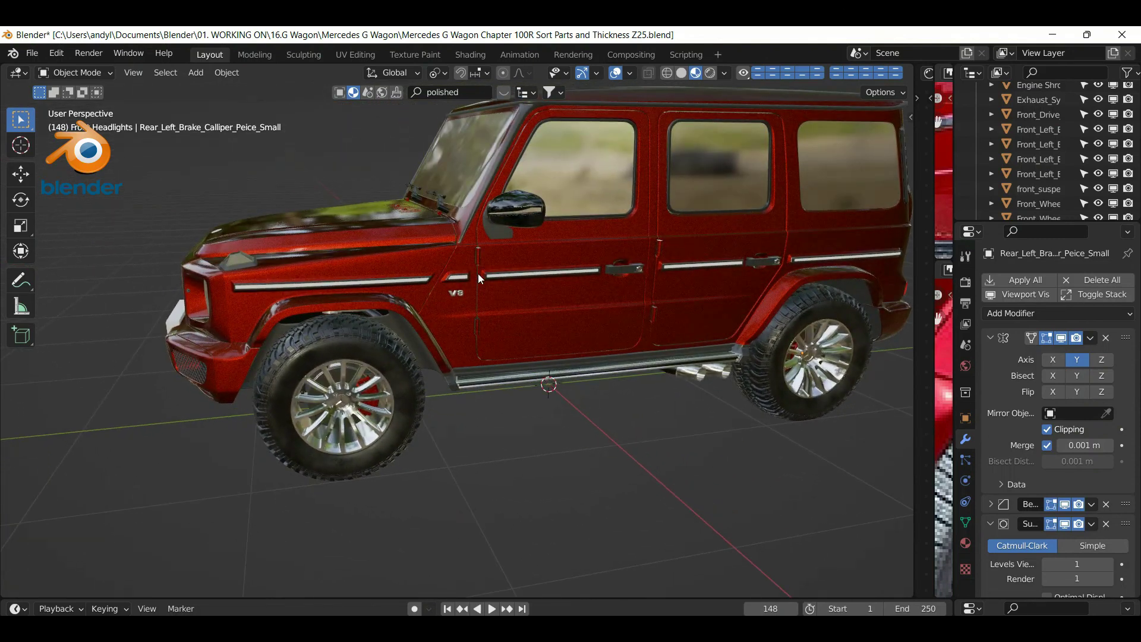
{"action": "scroll", "coordinate": [477, 274], "scroll_direction": "up", "scroll_amount": 3}
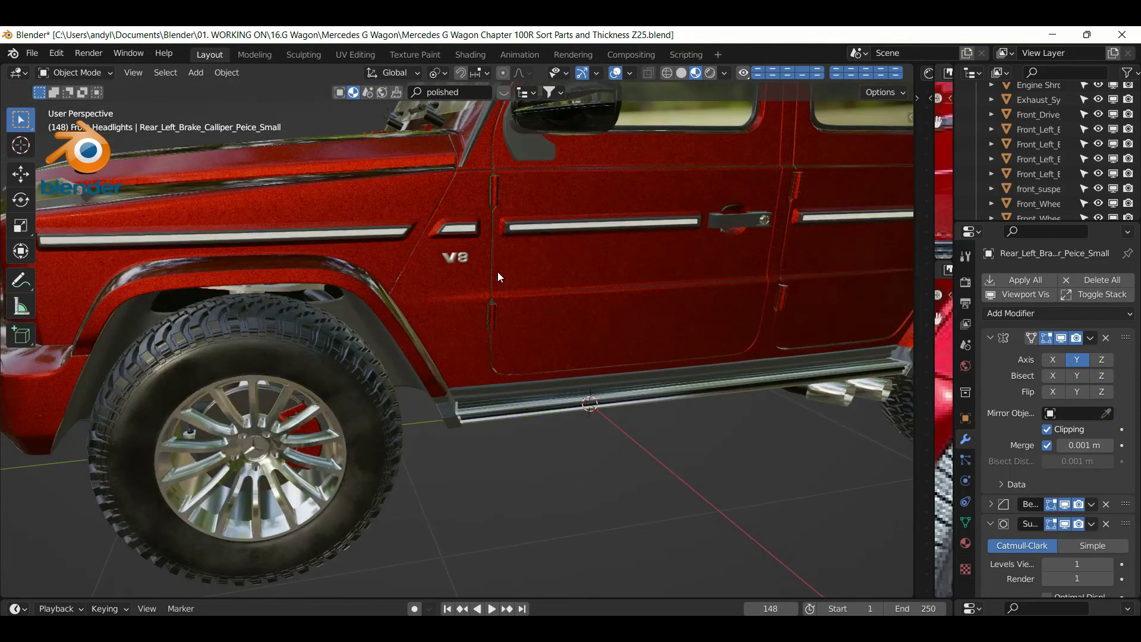
{"action": "left_click", "coordinate": [555, 228]}
{"action": "left_click", "coordinate": [558, 227]}
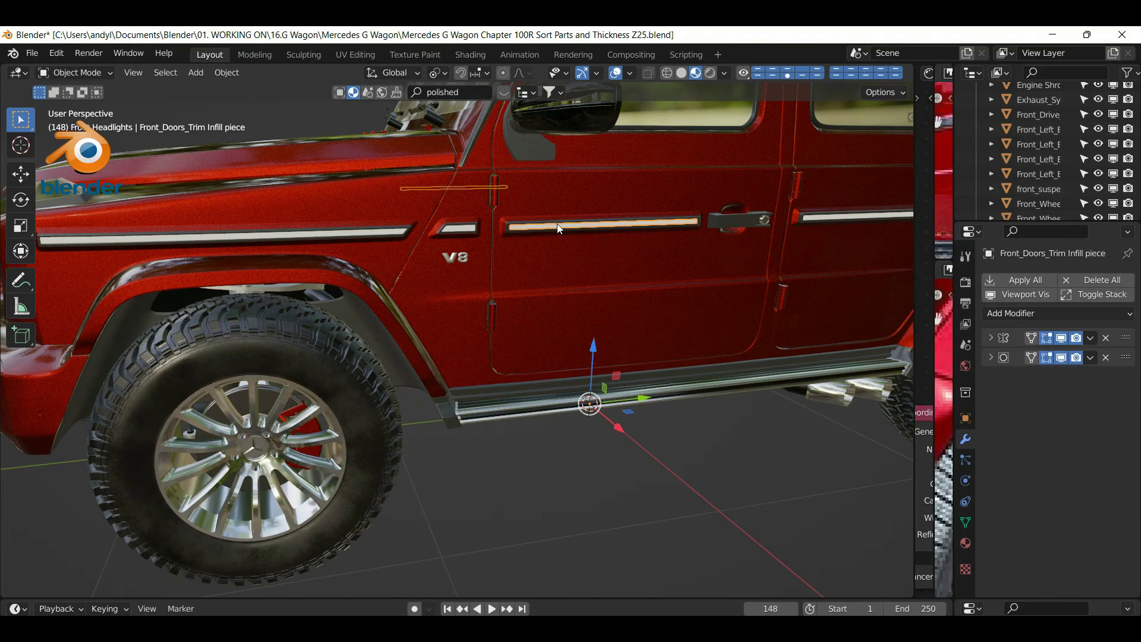
{"action": "left_click", "coordinate": [966, 543]}
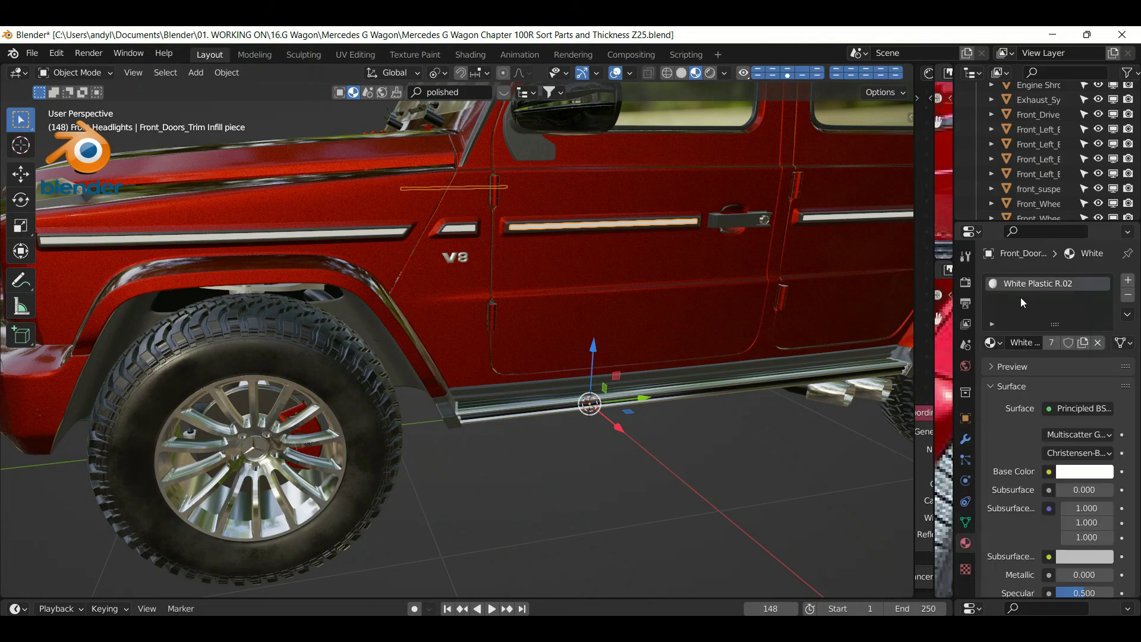
Deselect the trim and zoom in on the red calipers inside the wheel rims
{"action": "middle_click_drag", "start_coordinate": [458, 284], "coordinate": [493, 283]}
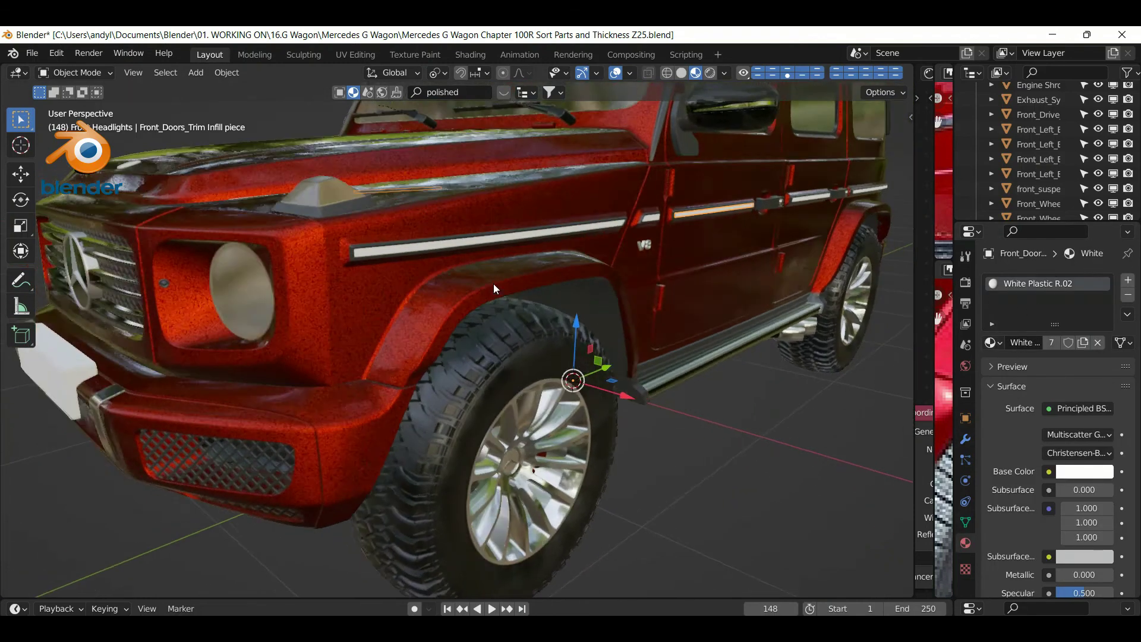
{"action": "scroll", "coordinate": [494, 282], "scroll_direction": "down", "scroll_amount": 2}
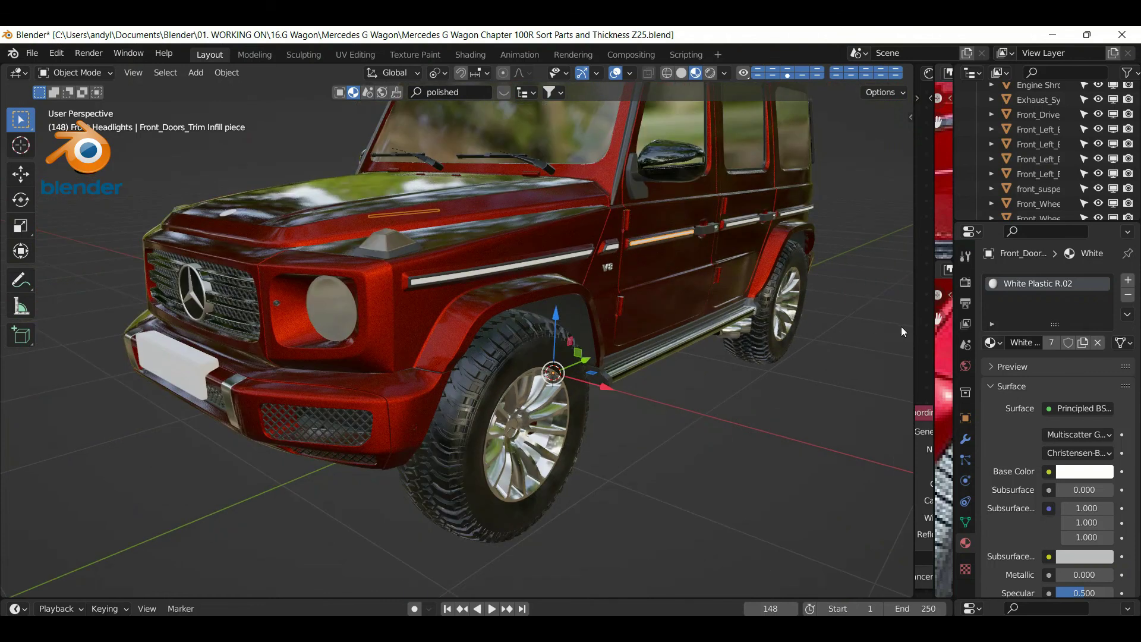
{"action": "left_click", "coordinate": [713, 443]}
{"action": "middle_click_drag", "start_coordinate": [561, 389], "coordinate": [532, 369]}
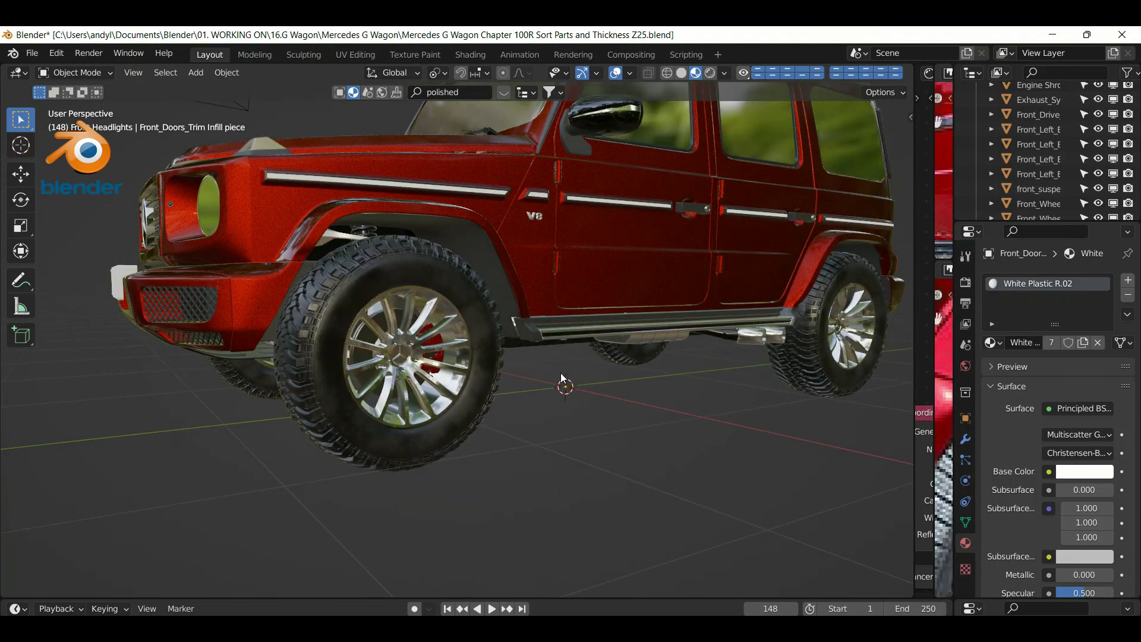
{"action": "scroll", "coordinate": [553, 373], "scroll_direction": "up", "scroll_amount": 3}
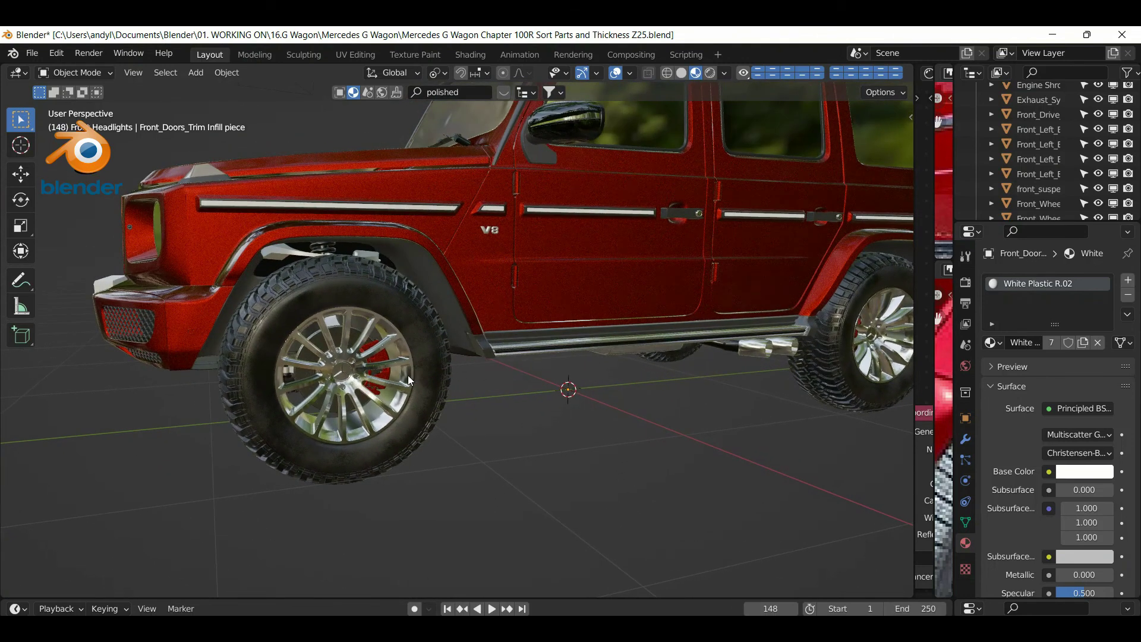
{"action": "scroll", "coordinate": [392, 376], "scroll_direction": "up", "scroll_amount": 2}
{"action": "middle_click_drag", "start_coordinate": [384, 377], "coordinate": [386, 372]}
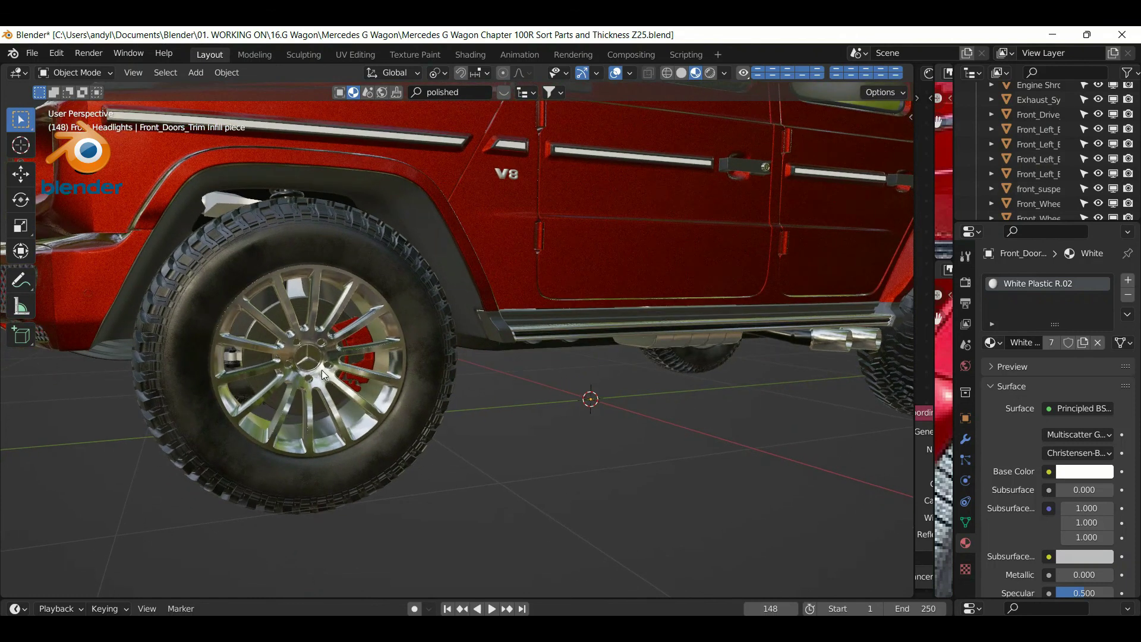
{"action": "scroll", "coordinate": [322, 370], "scroll_direction": "up", "scroll_amount": 2}
Inspect the front wheel's Rim Centre hub mesh in Edit Mode, then return to Object Mode
{"action": "left_click", "coordinate": [250, 364]}
{"action": "middle_click_drag", "start_coordinate": [274, 365], "coordinate": [325, 372]}
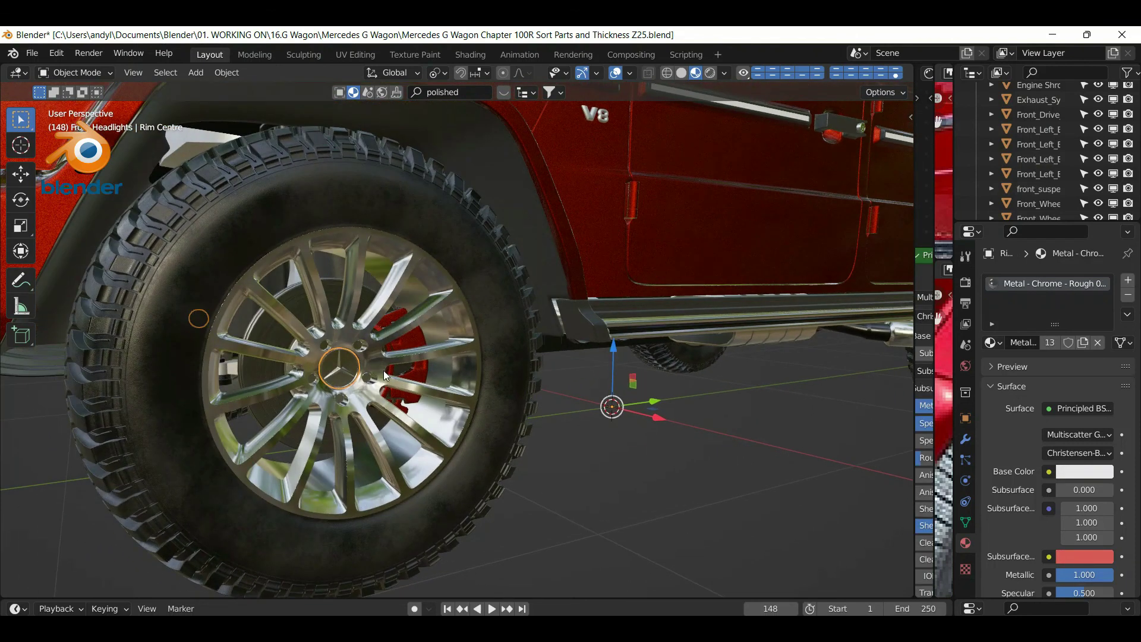
{"action": "key", "text": "Tab"}
{"action": "scroll", "coordinate": [359, 375], "scroll_direction": "up", "scroll_amount": 6}
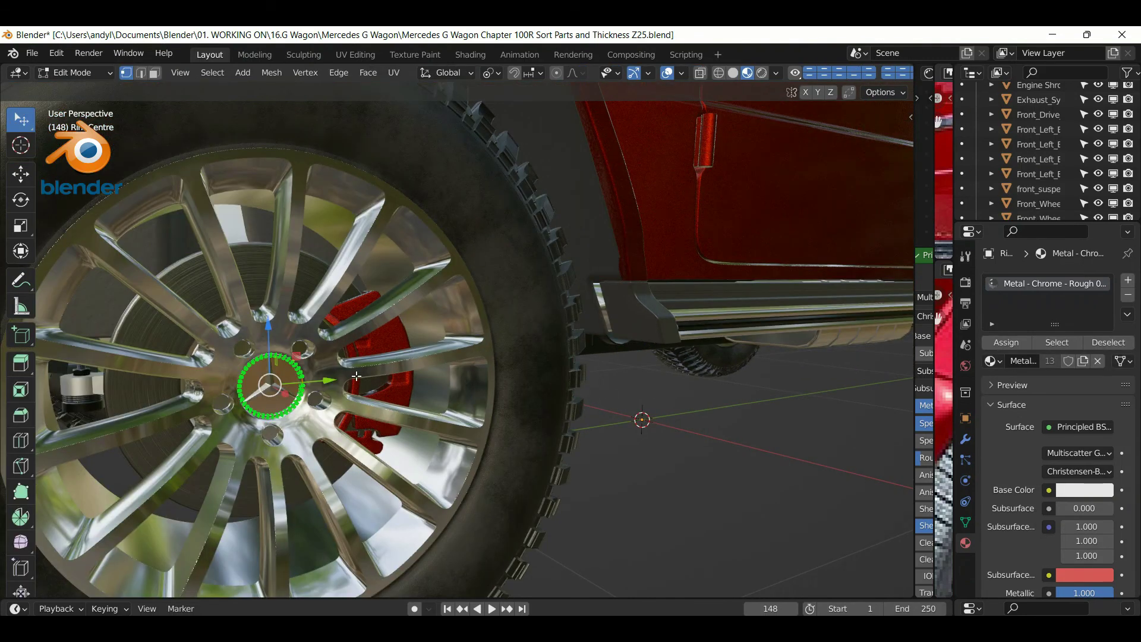
{"action": "scroll", "coordinate": [307, 375], "scroll_direction": "down", "scroll_amount": 6}
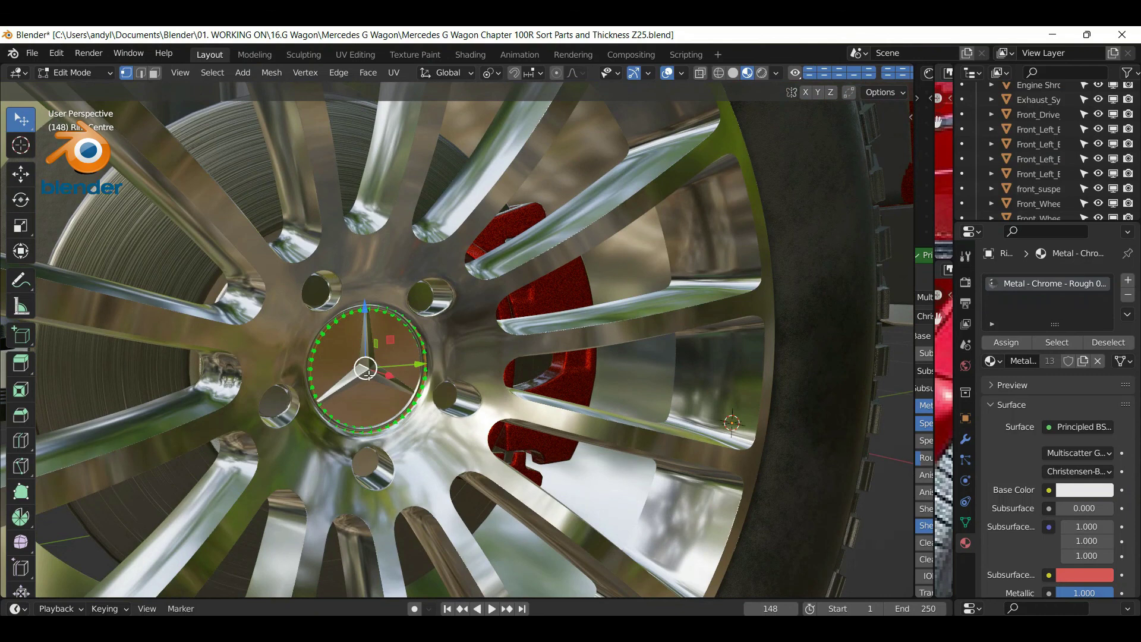
{"action": "scroll", "coordinate": [368, 374], "scroll_direction": "down", "scroll_amount": 4}
{"action": "left_click", "coordinate": [826, 458]}
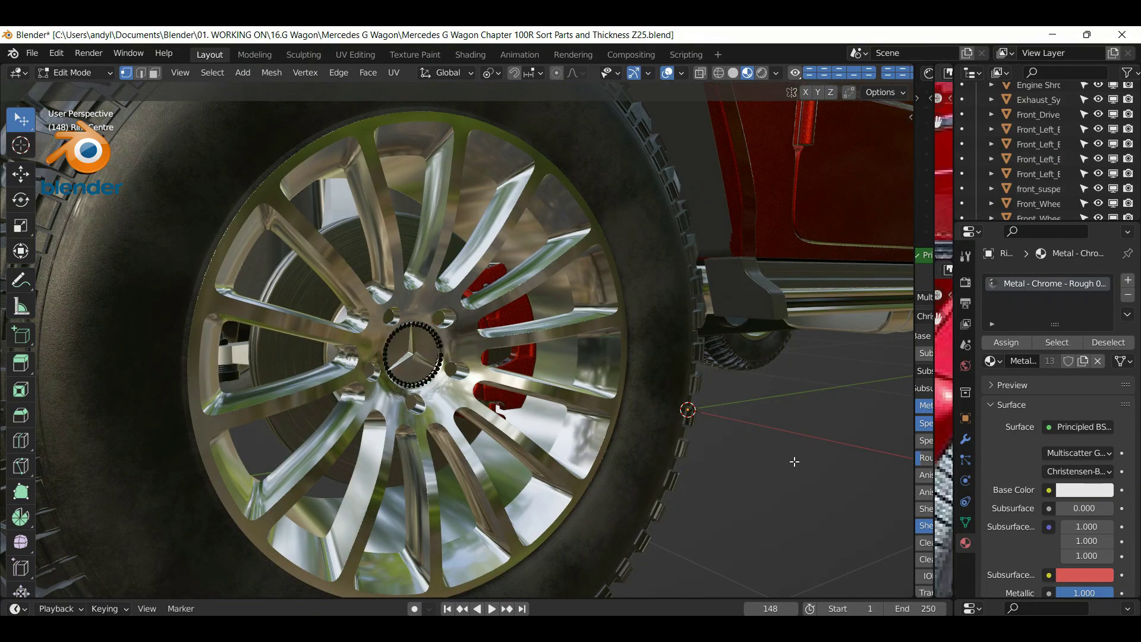
{"action": "key", "text": "Tab"}
Select the Front Rims to check their Metal - Chrome material, then deselect
{"action": "middle_click_drag", "start_coordinate": [470, 424], "coordinate": [440, 420]}
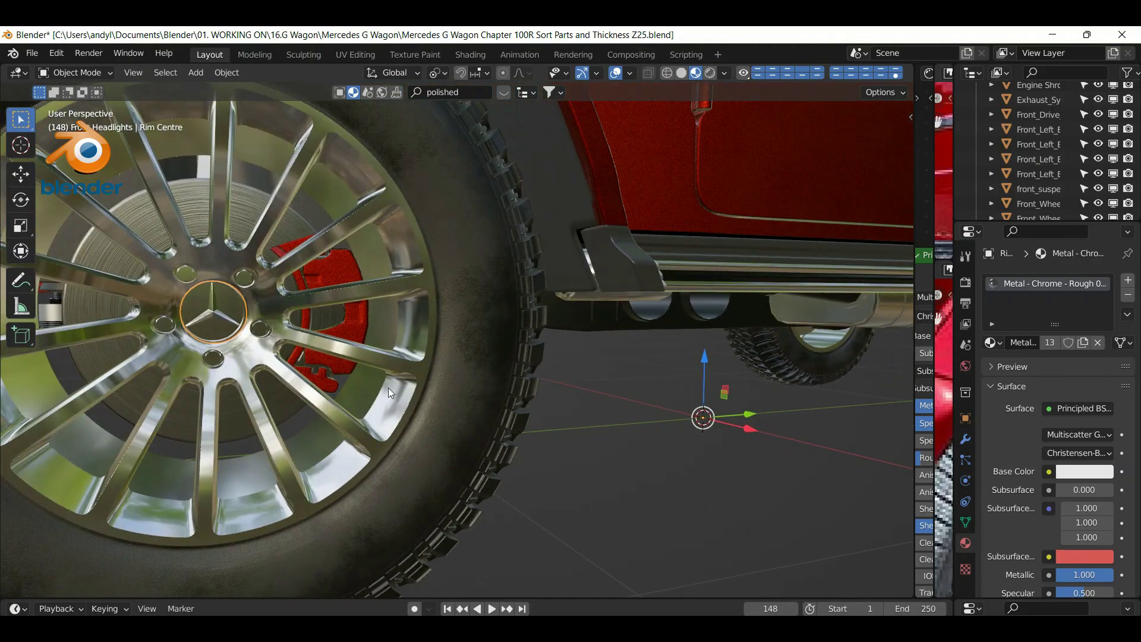
{"action": "middle_click_drag", "start_coordinate": [295, 300], "coordinate": [433, 307]}
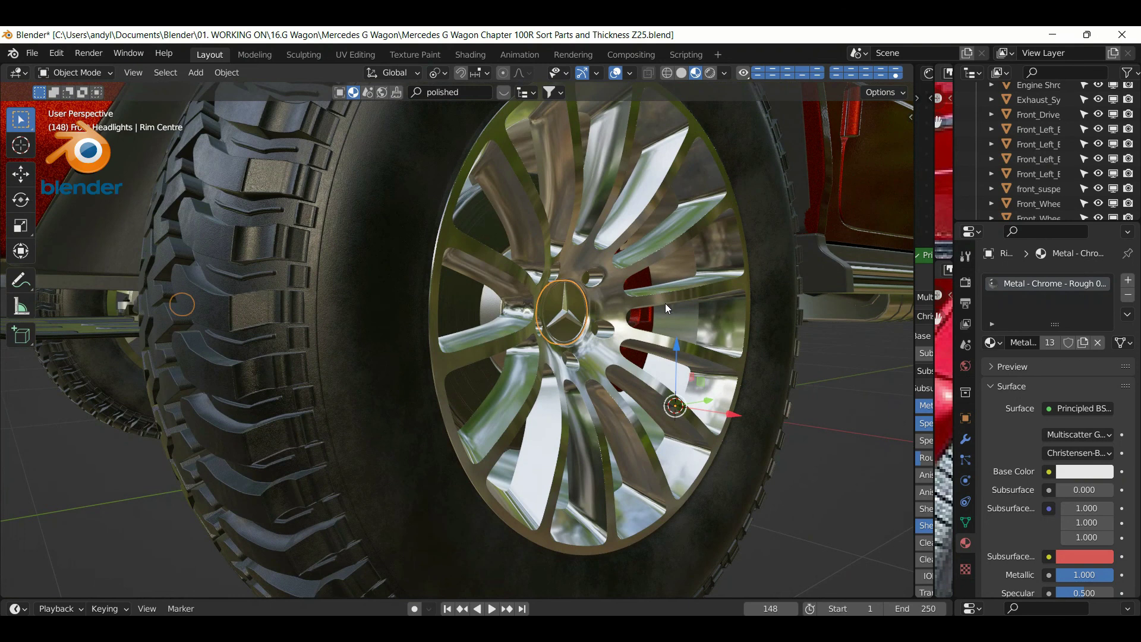
{"action": "middle_click_drag", "start_coordinate": [638, 327], "coordinate": [619, 329]}
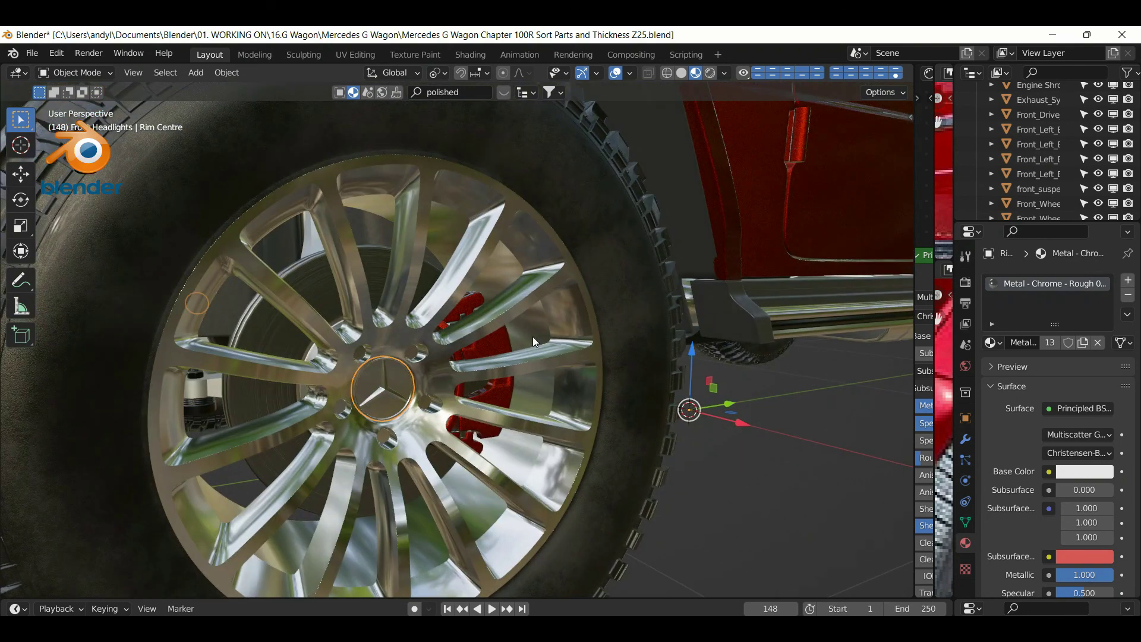
{"action": "left_click", "coordinate": [538, 297]}
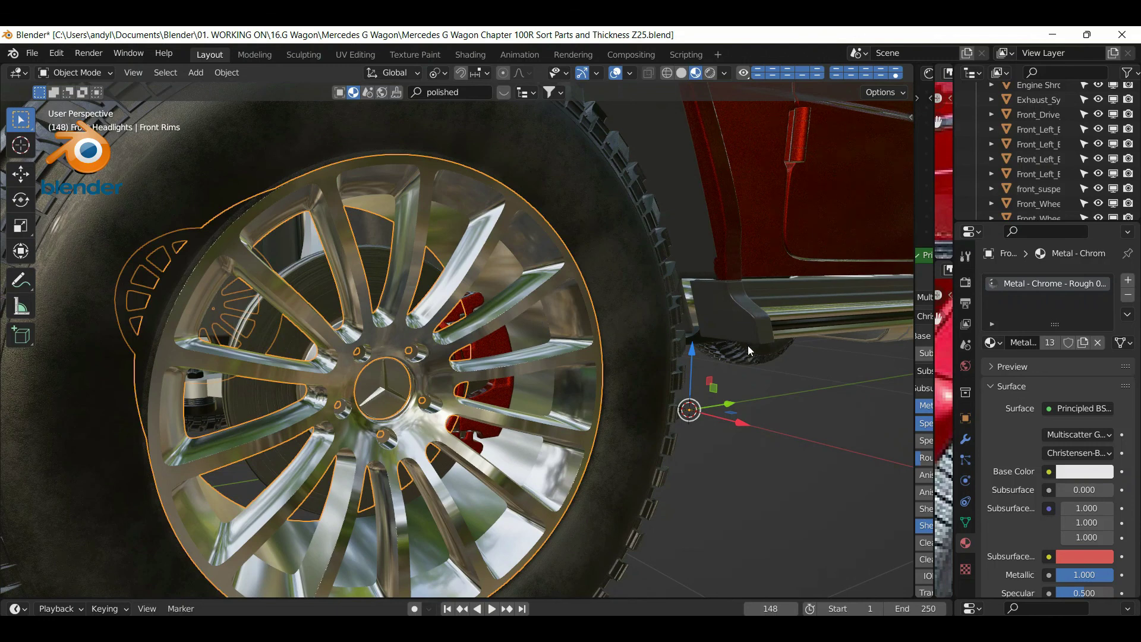
{"action": "scroll", "coordinate": [748, 347], "scroll_direction": "down", "scroll_amount": 8}
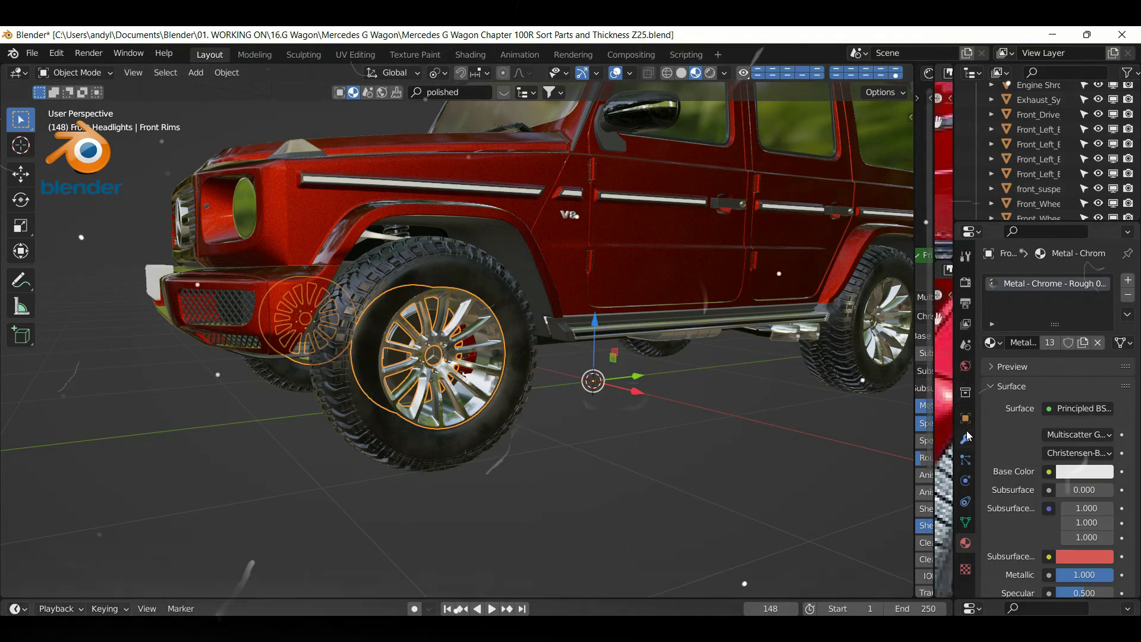
{"action": "left_click", "coordinate": [685, 458]}
{"action": "middle_click_drag", "start_coordinate": [685, 455], "coordinate": [659, 434]}
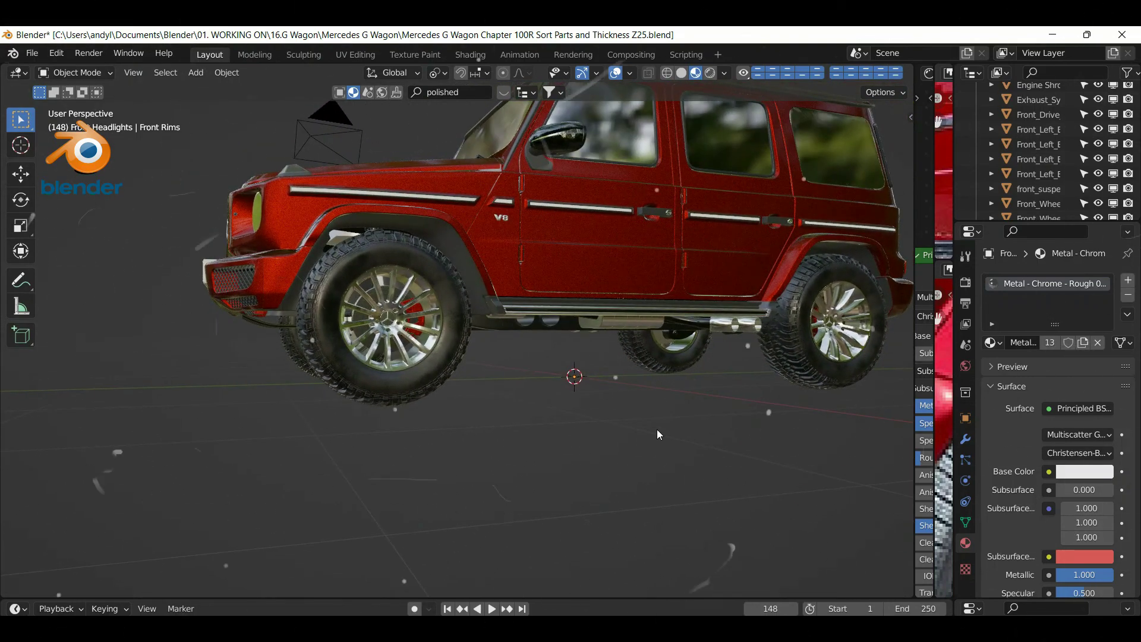